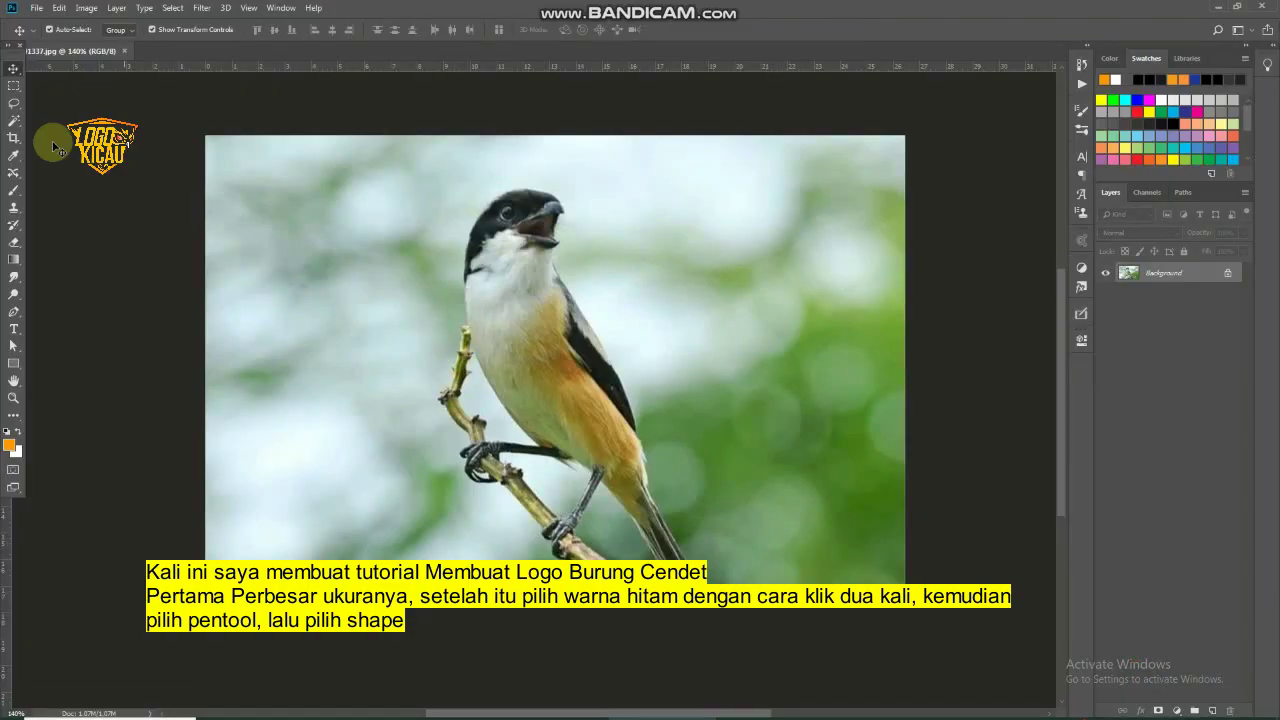
Set the bird photo's resolution to 300 pixels/inch in Image Size, making it 3125 × 2083 px
{"action": "left_click", "coordinate": [87, 8]}
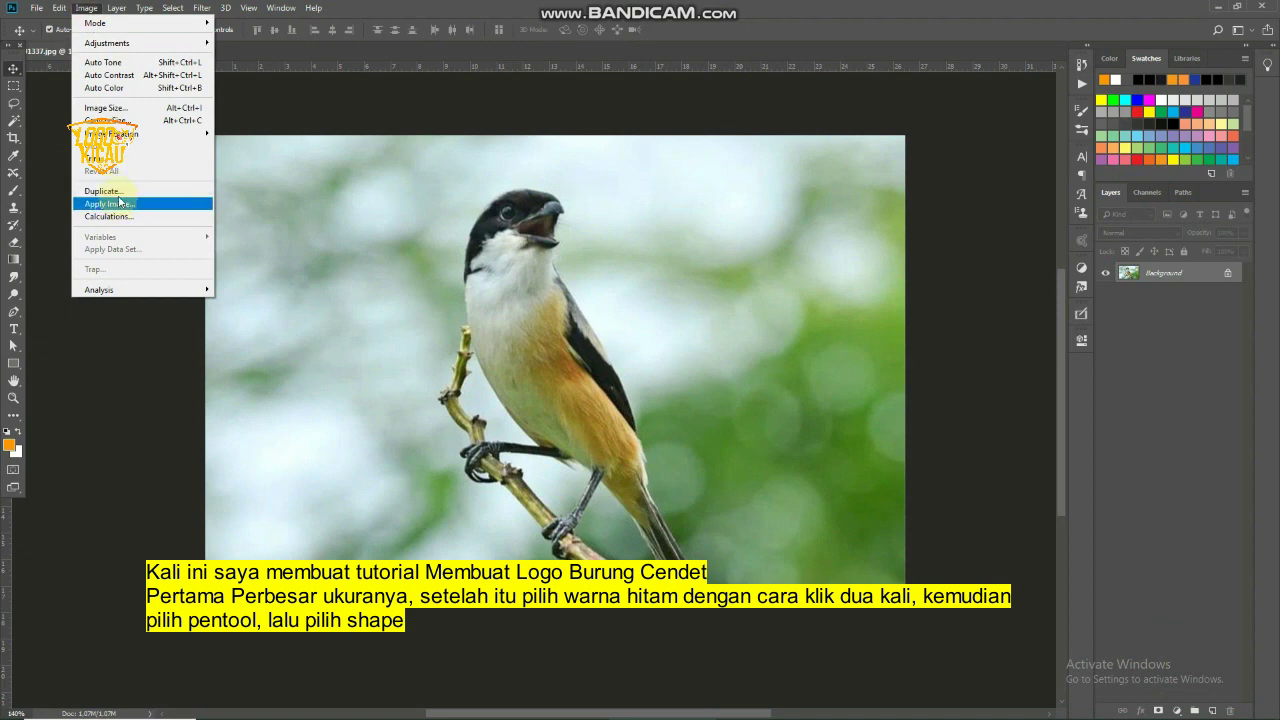
{"action": "left_click", "coordinate": [120, 108]}
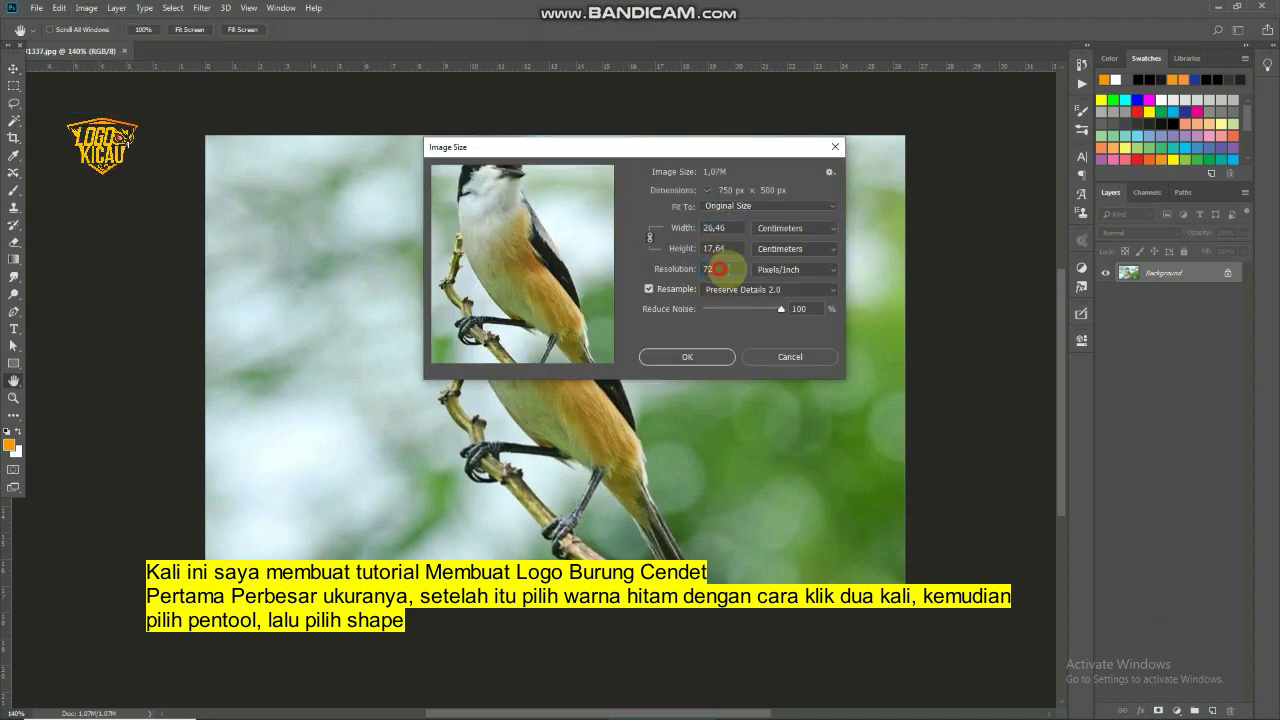
{"action": "double_click", "coordinate": [718, 268]}
{"action": "type", "text": "3"}
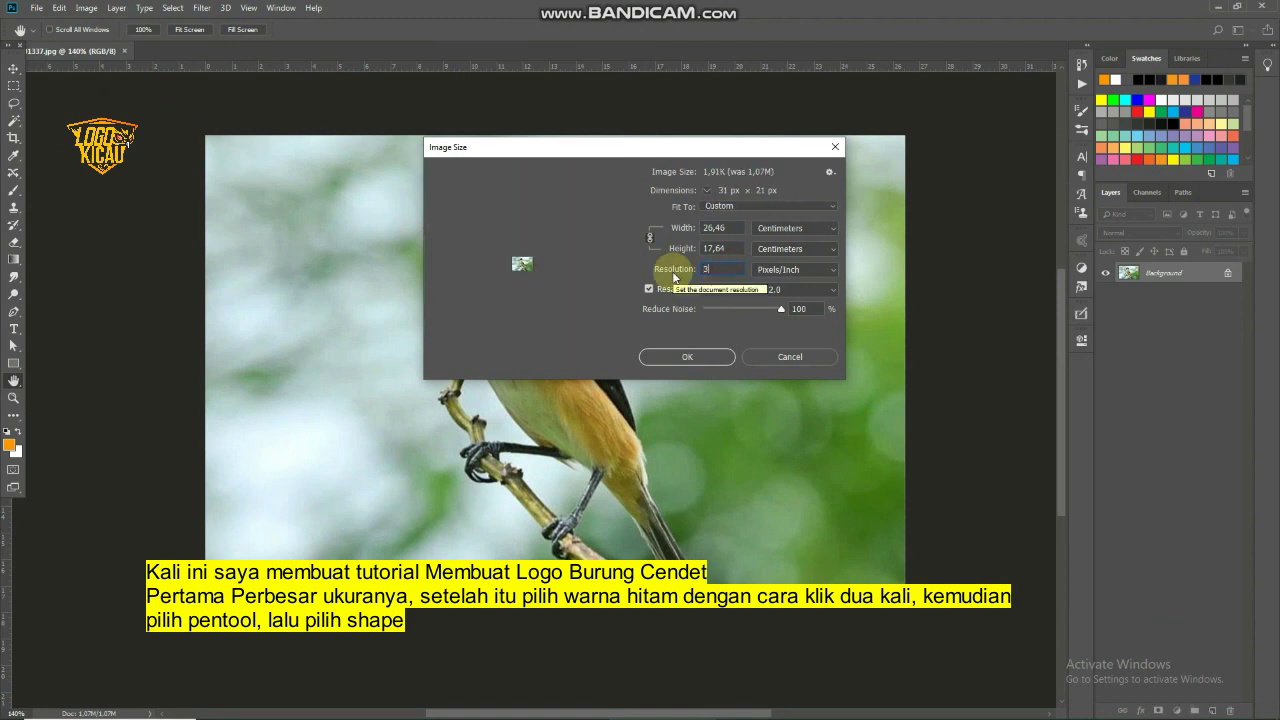
{"action": "type", "text": "00"}
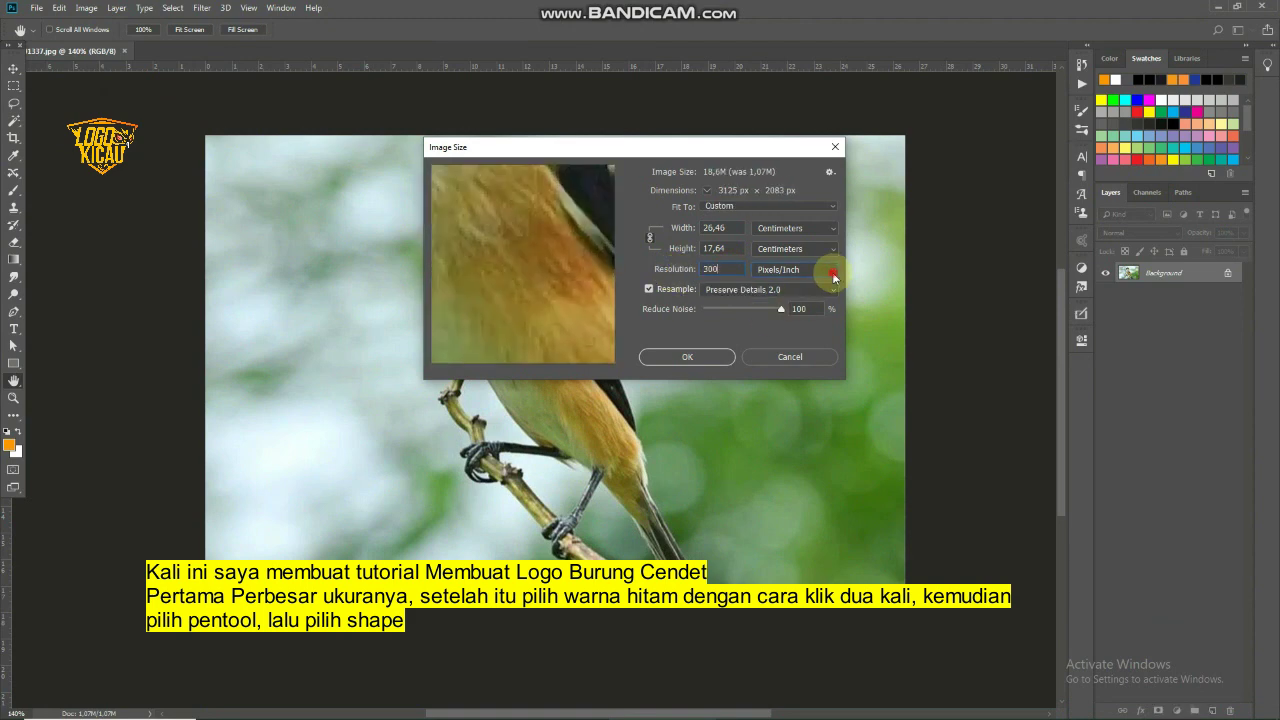
{"action": "left_click", "coordinate": [833, 277]}
{"action": "left_click", "coordinate": [811, 277]}
{"action": "left_click", "coordinate": [686, 357]}
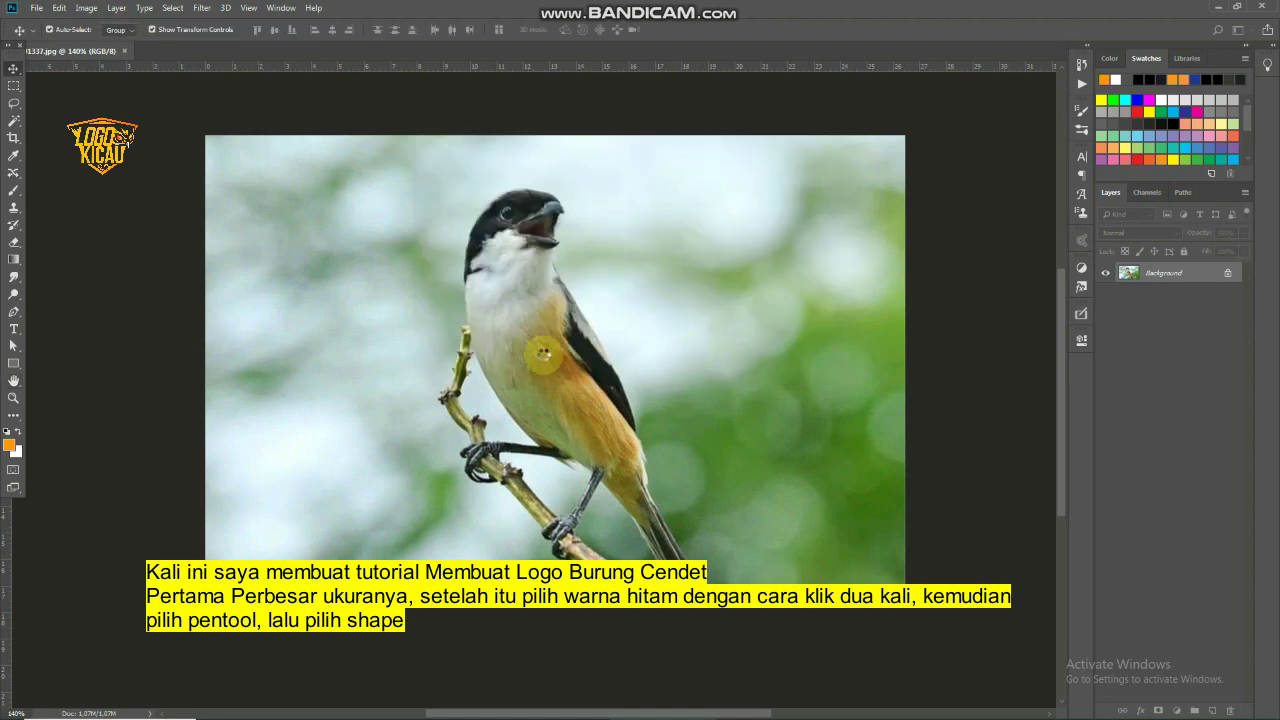
Fit the whole bird in view, make the foreground colour black (000000), and pick a pen tool
{"action": "scroll", "coordinate": [544, 357], "scroll_direction": "down", "scroll_amount": 5}
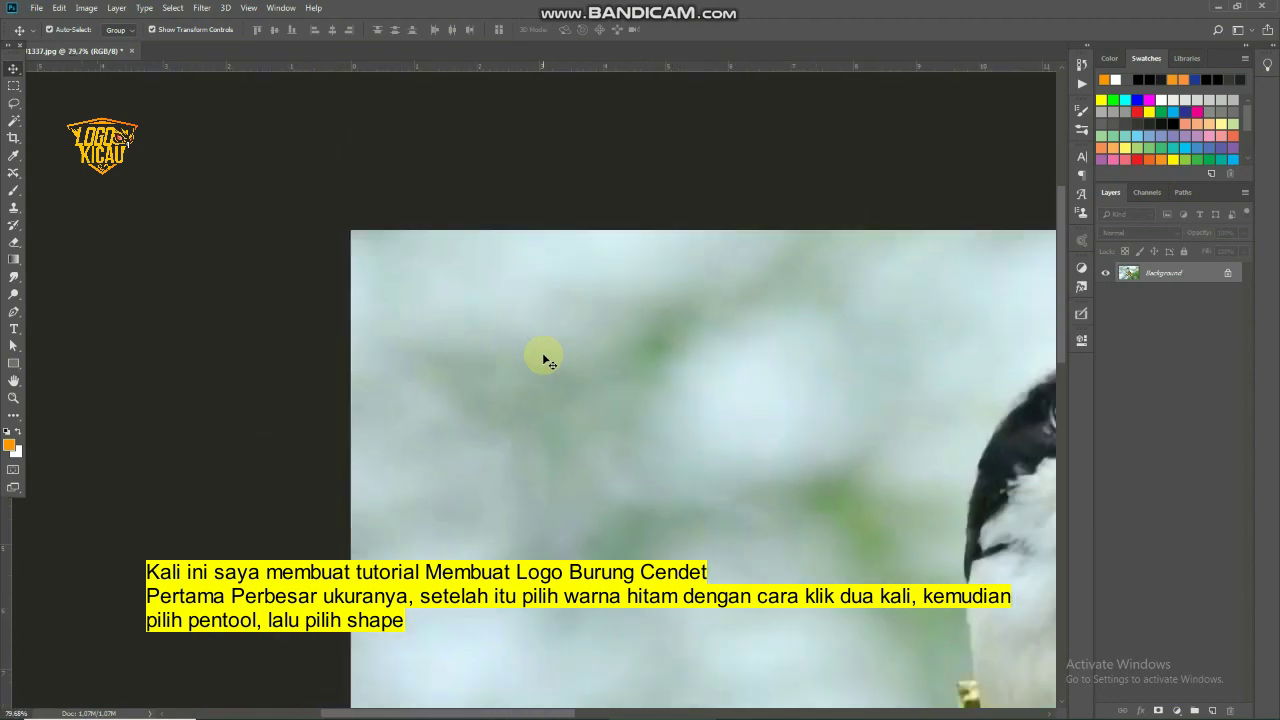
{"action": "left_click_drag", "start_coordinate": [843, 475], "coordinate": [450, 301]}
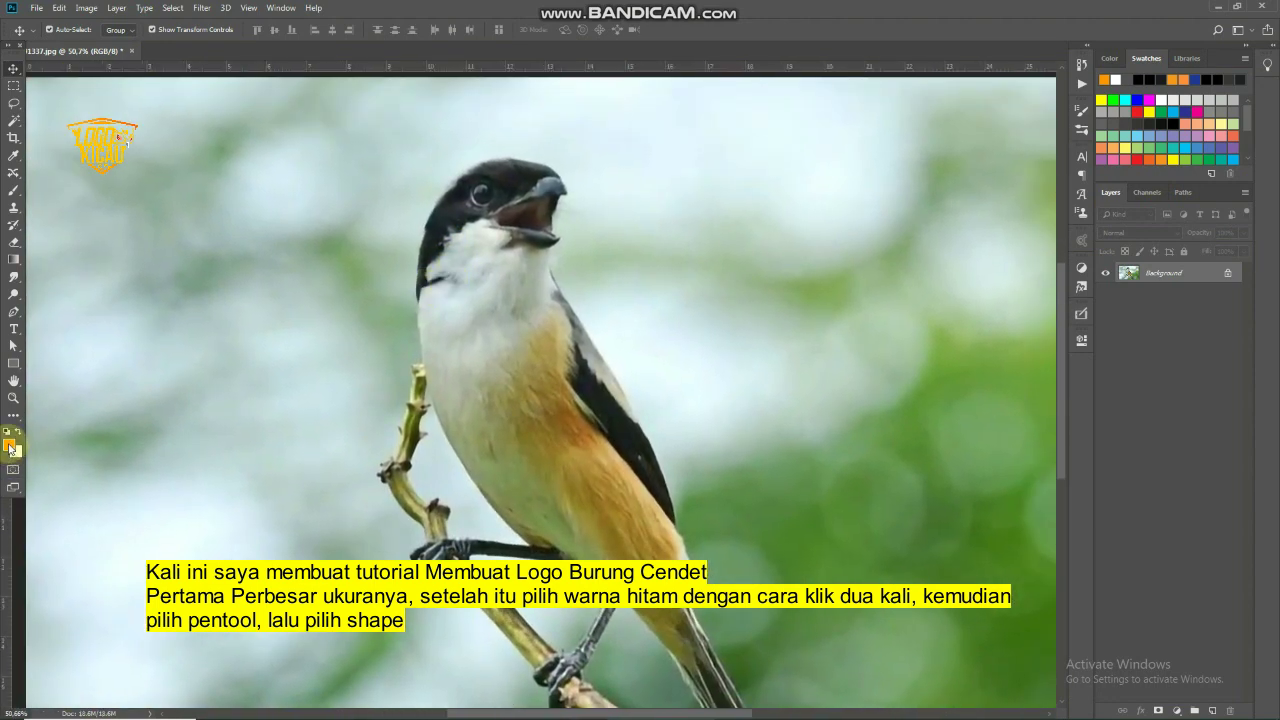
{"action": "left_click", "coordinate": [10, 446]}
{"action": "left_click", "coordinate": [926, 634]}
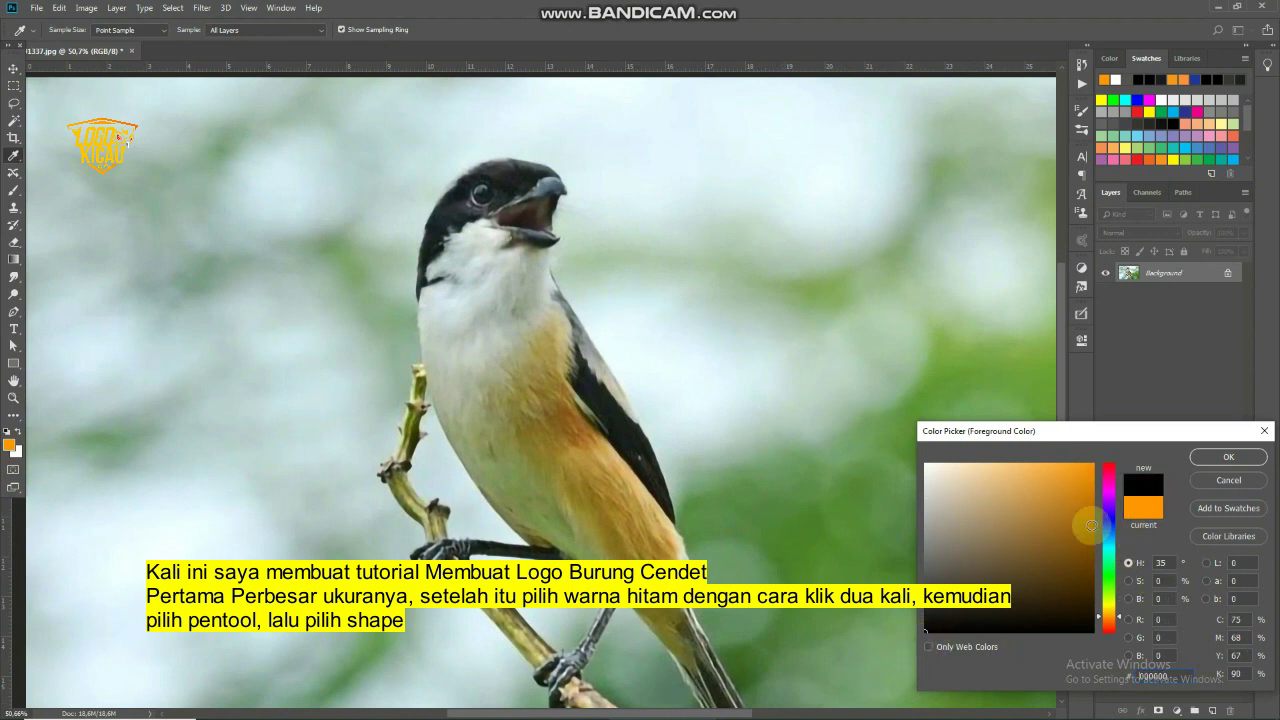
{"action": "left_click", "coordinate": [1218, 465]}
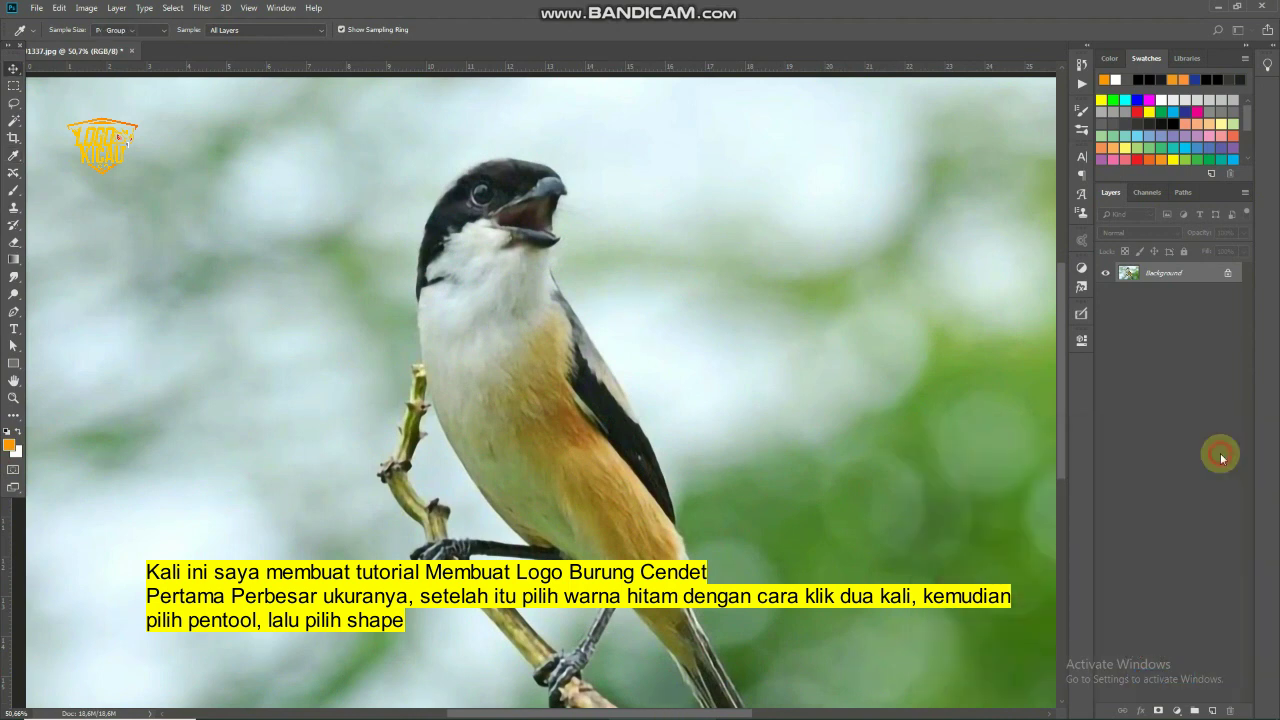
{"action": "key", "text": "v"}
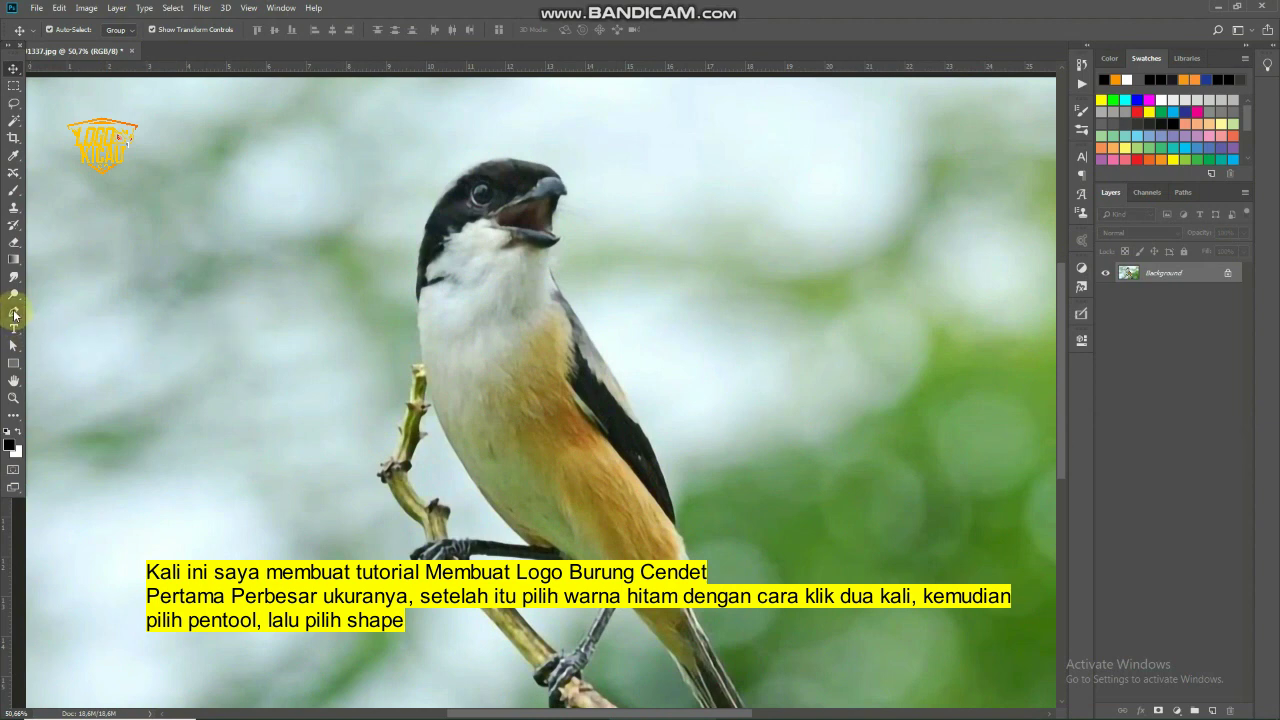
{"action": "left_click", "coordinate": [13, 313]}
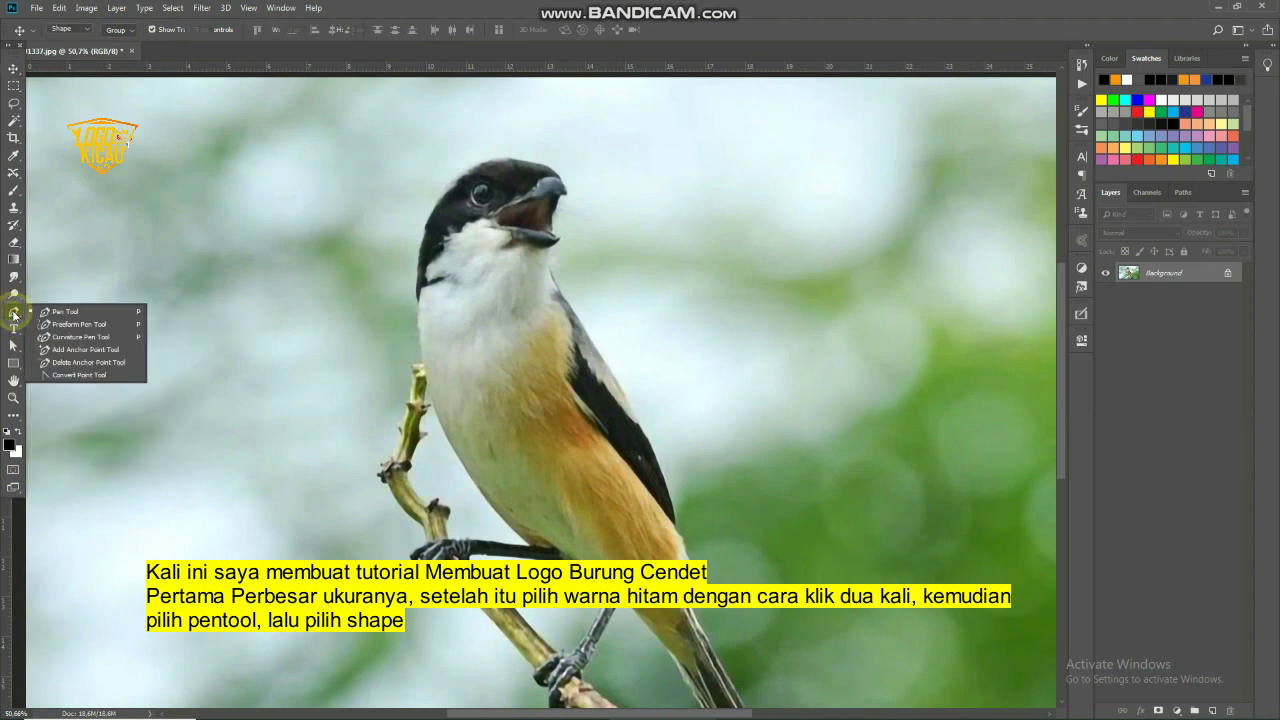
Set the Pen tool to Shape mode with no stroke colour
{"action": "left_click", "coordinate": [61, 314]}
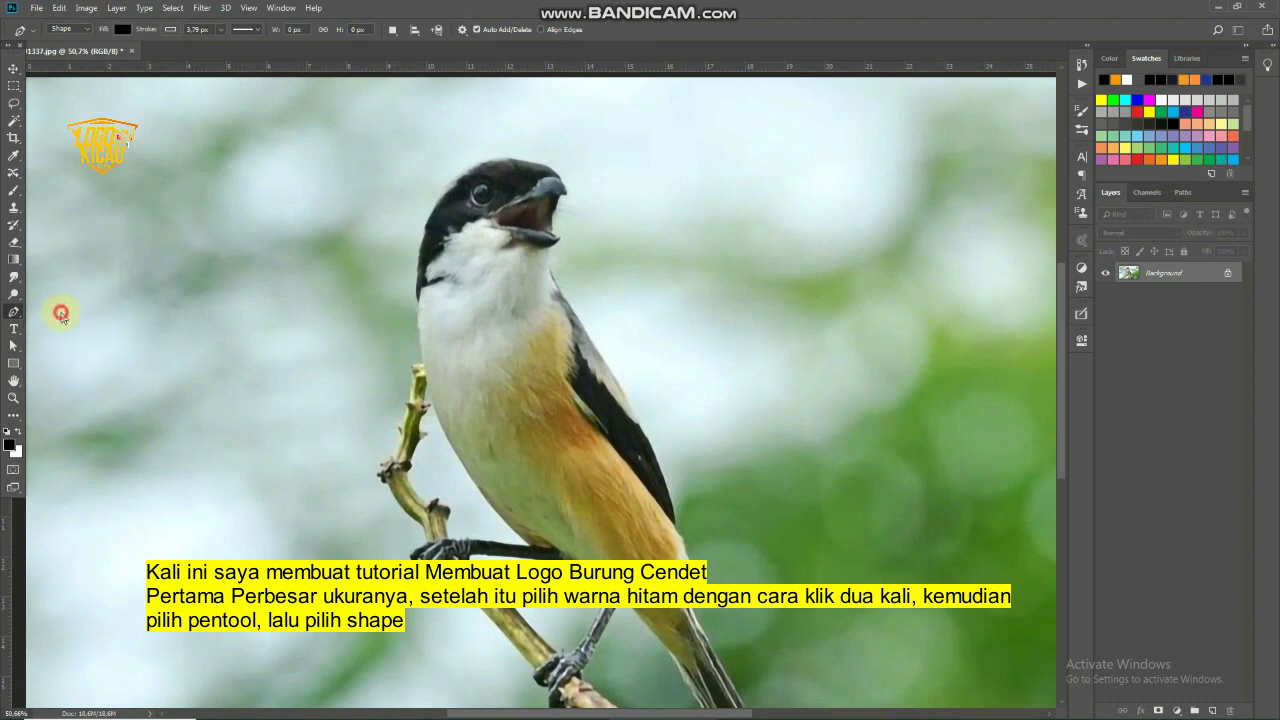
{"action": "left_click", "coordinate": [87, 29]}
{"action": "left_click", "coordinate": [65, 40]}
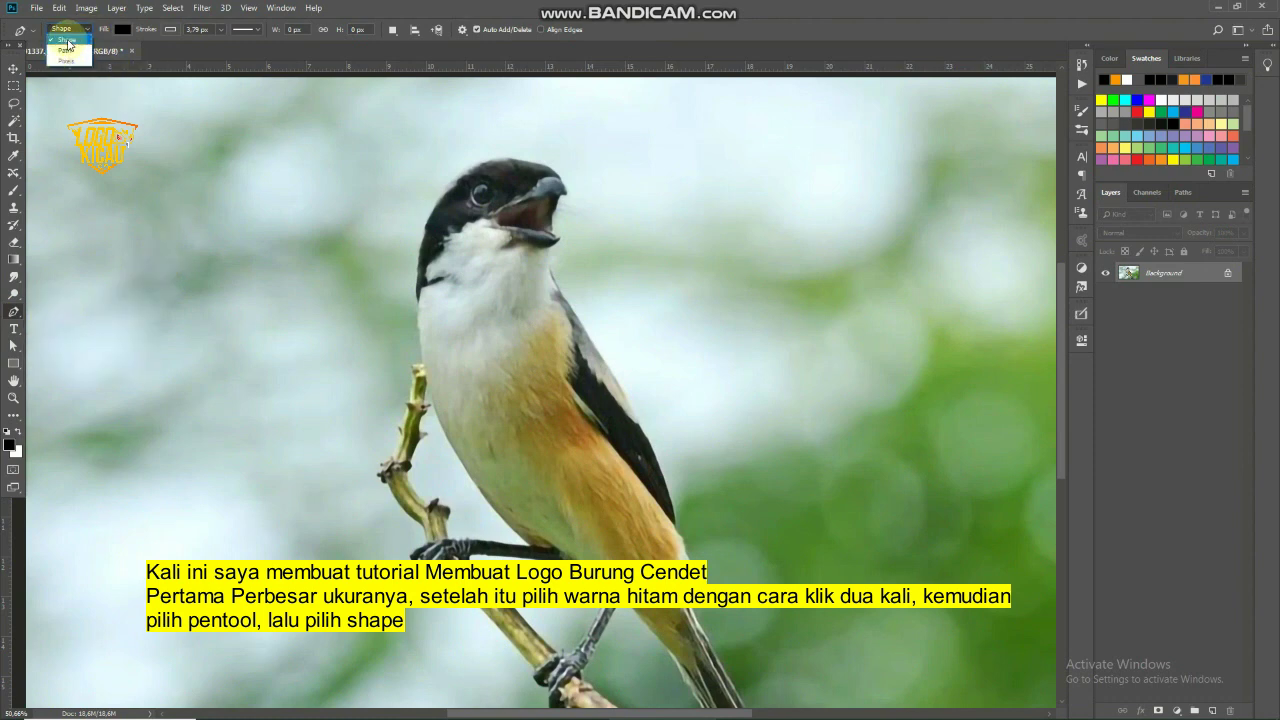
{"action": "left_click", "coordinate": [171, 29]}
{"action": "left_click", "coordinate": [108, 58]}
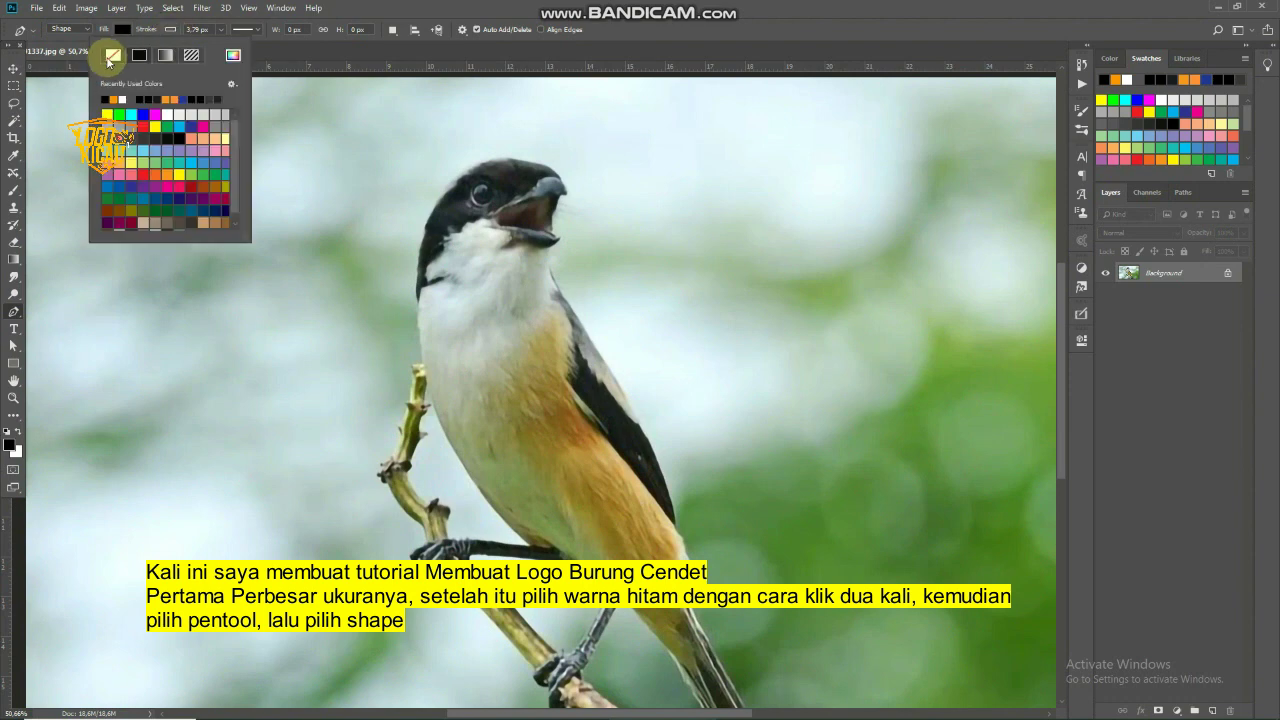
{"action": "left_click", "coordinate": [13, 70]}
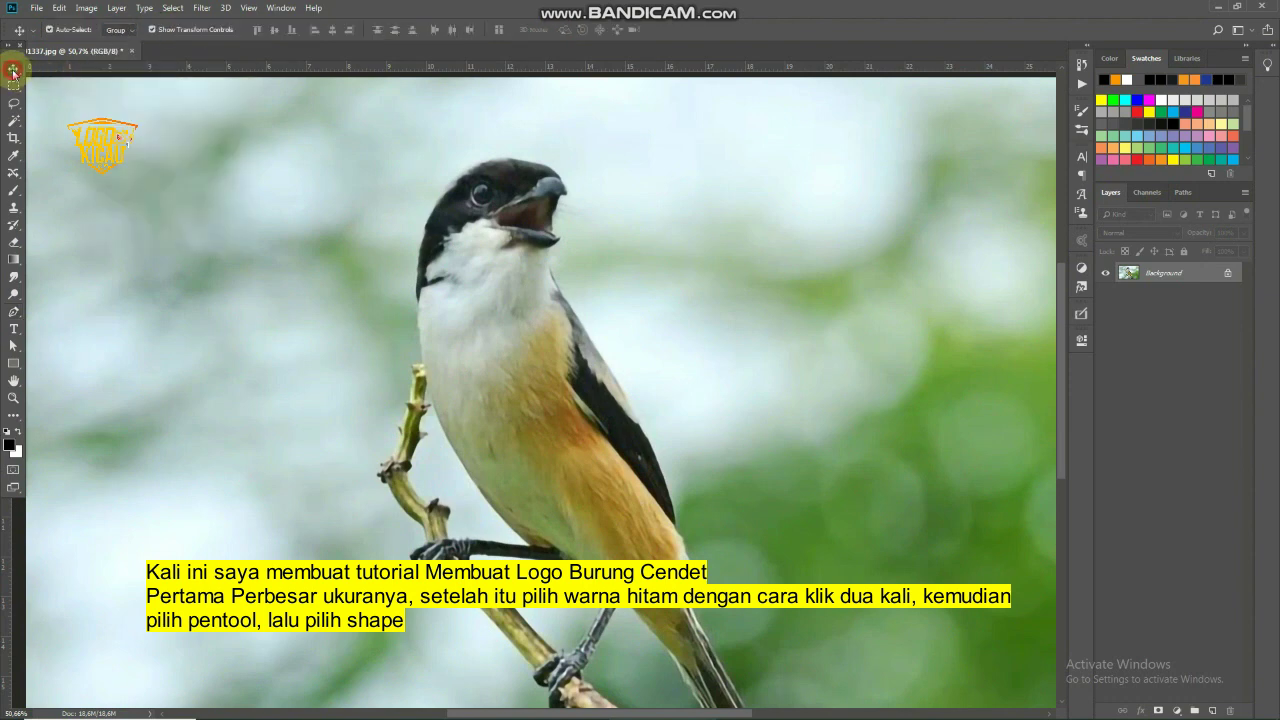
Reselect the Pen tool and zoom in on the bird's beak
{"action": "left_click", "coordinate": [13, 316]}
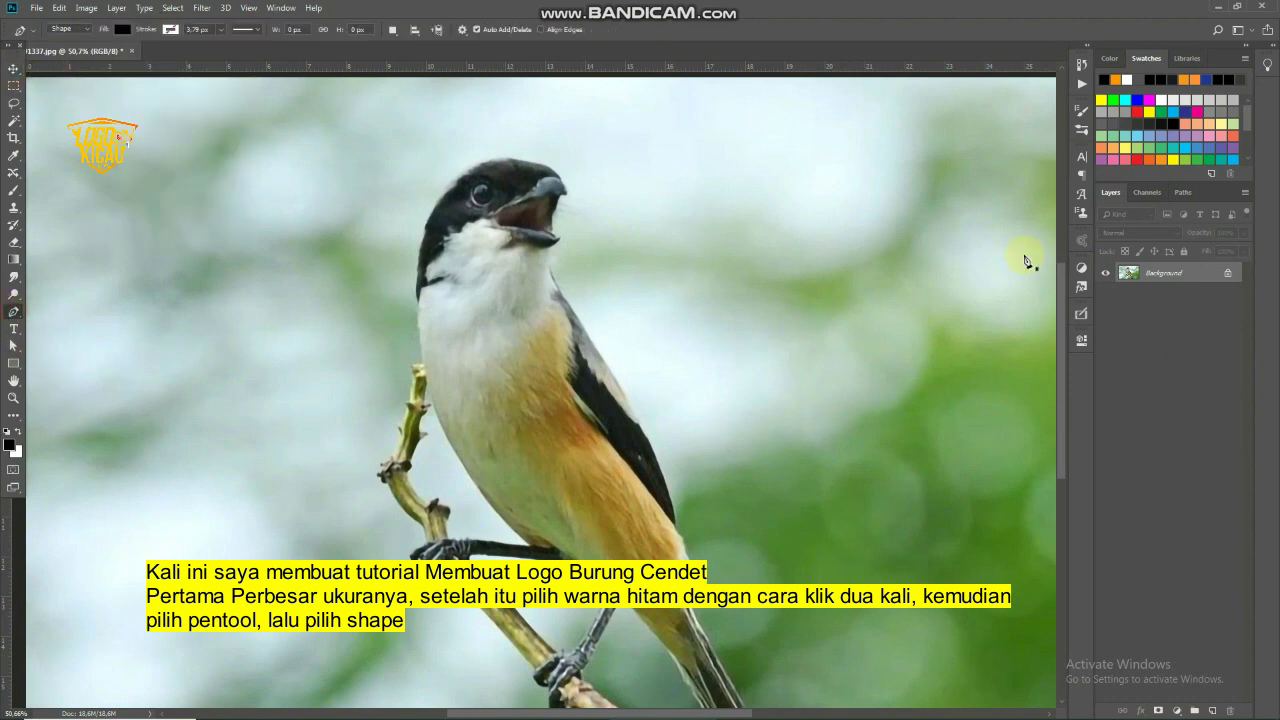
{"action": "scroll", "coordinate": [490, 177], "scroll_direction": "up", "scroll_amount": 2}
{"action": "scroll", "coordinate": [629, 223], "scroll_direction": "up", "scroll_amount": 2}
{"action": "scroll", "coordinate": [651, 217], "scroll_direction": "up", "scroll_amount": 1}
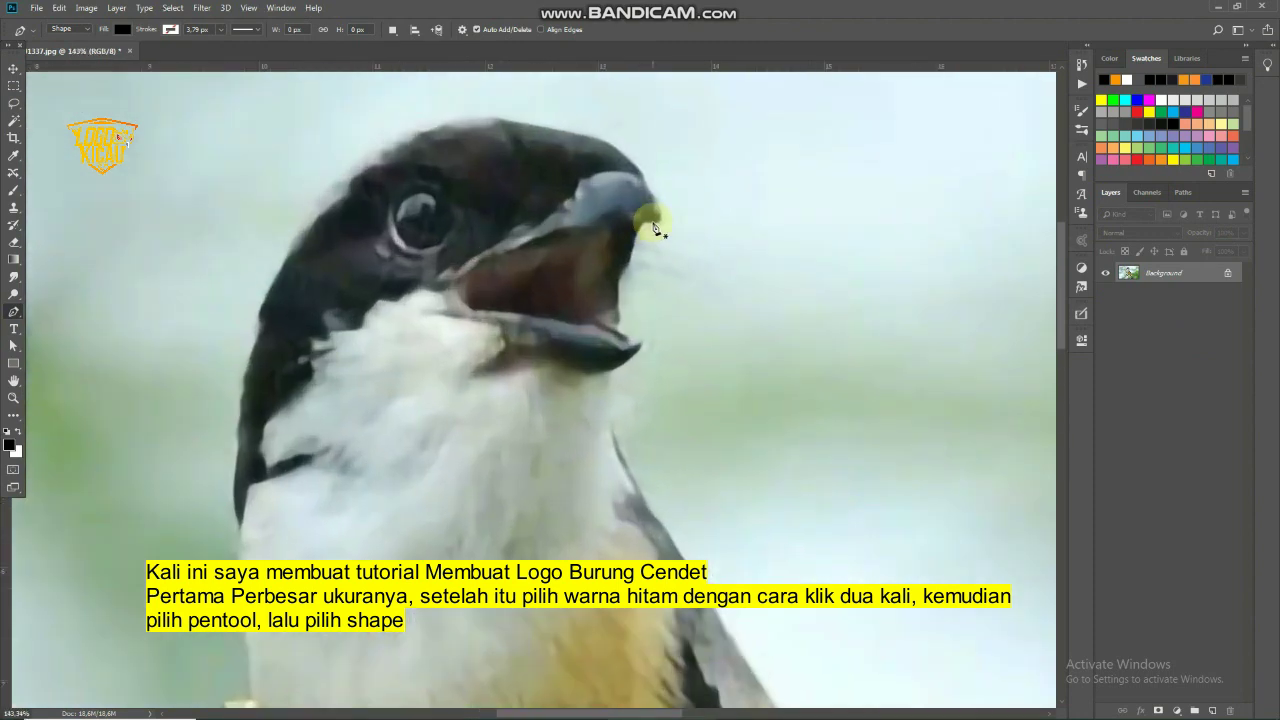
{"action": "scroll", "coordinate": [663, 217], "scroll_direction": "up", "scroll_amount": 1}
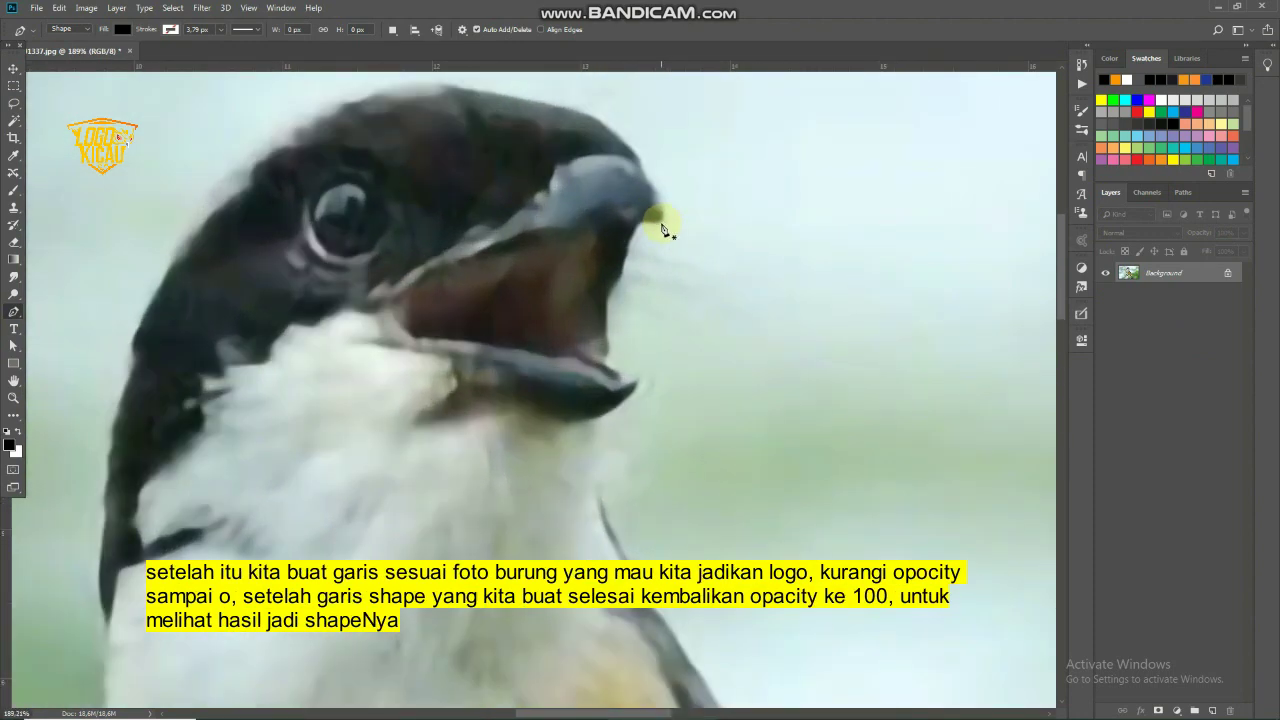
Place two anchors at the beak tip to create Shape 1, and set its opacity to 0%
{"action": "left_click", "coordinate": [660, 222]}
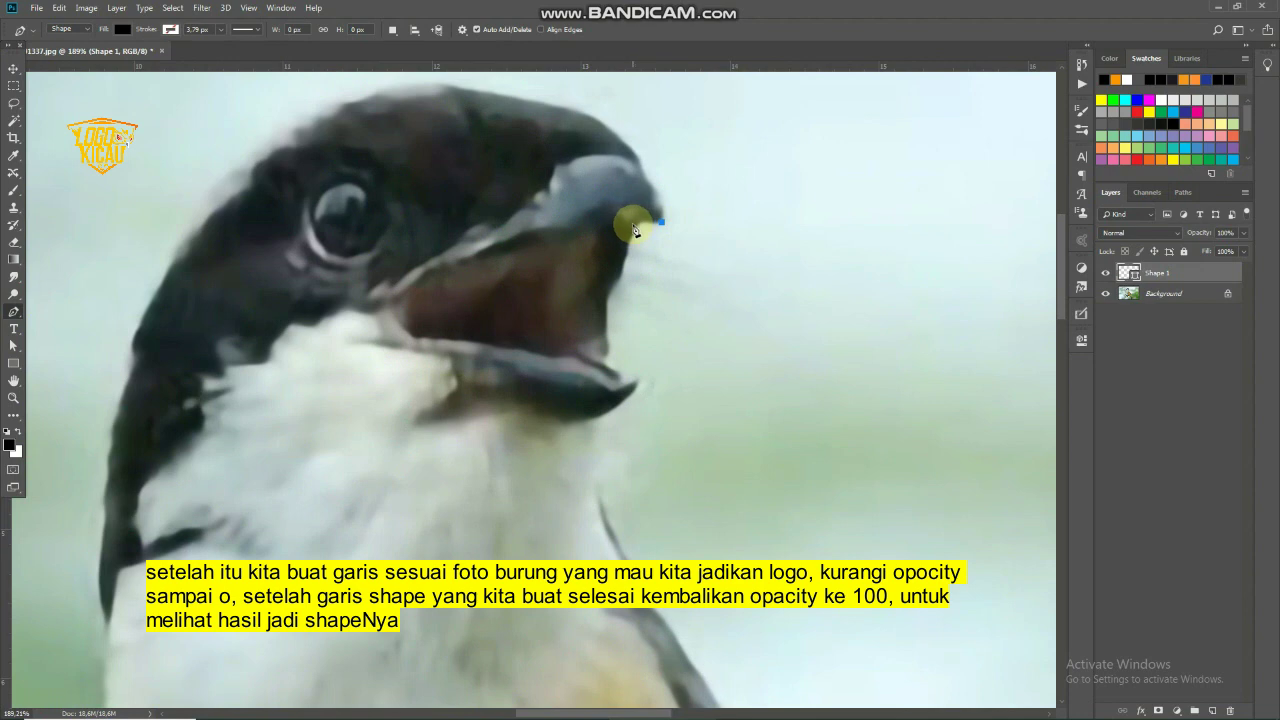
{"action": "left_click", "coordinate": [623, 225]}
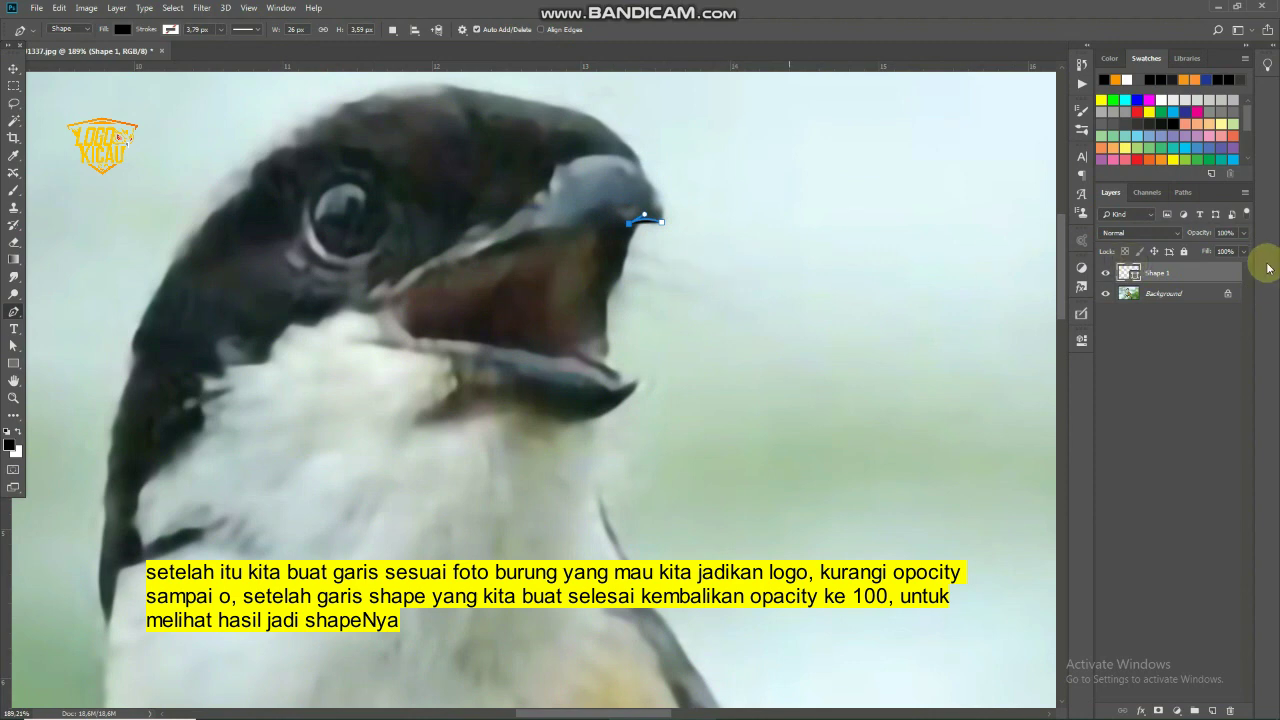
{"action": "left_click_drag", "start_coordinate": [1207, 237], "coordinate": [1147, 238]}
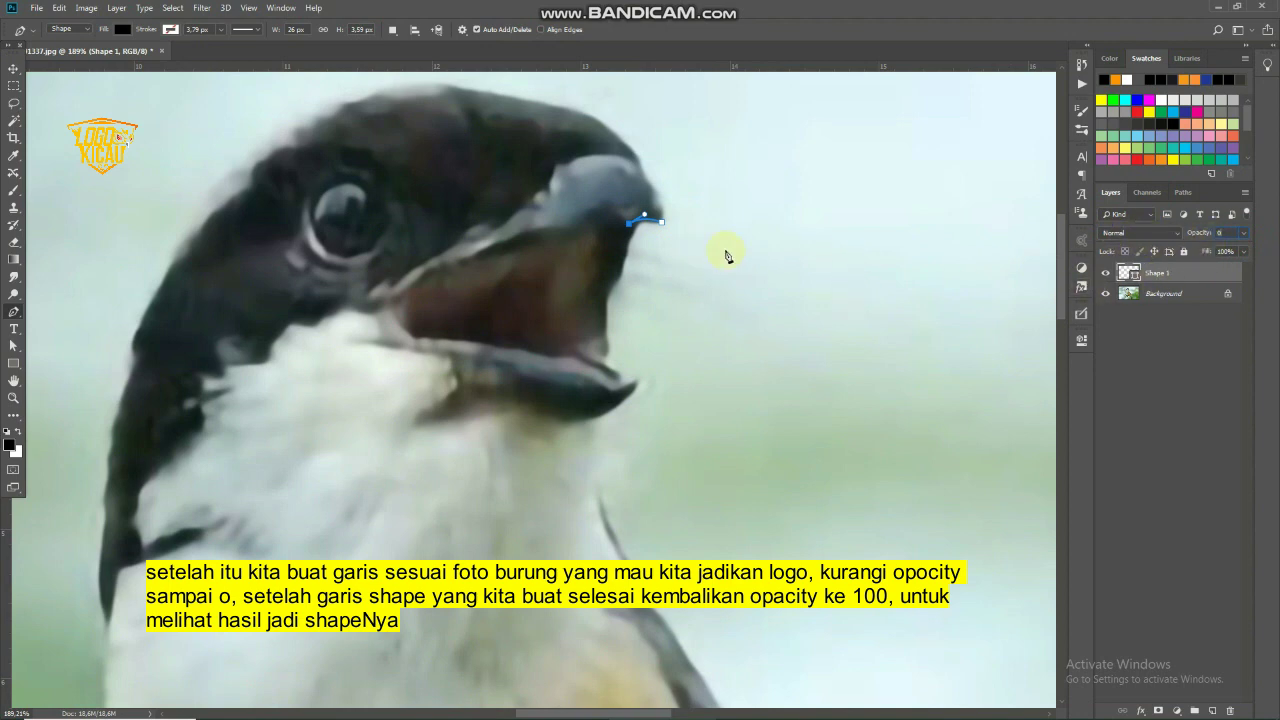
Trace the outline down the beak edge, open bill, under the lower beak, then along neck and back
{"action": "left_click", "coordinate": [624, 238]}
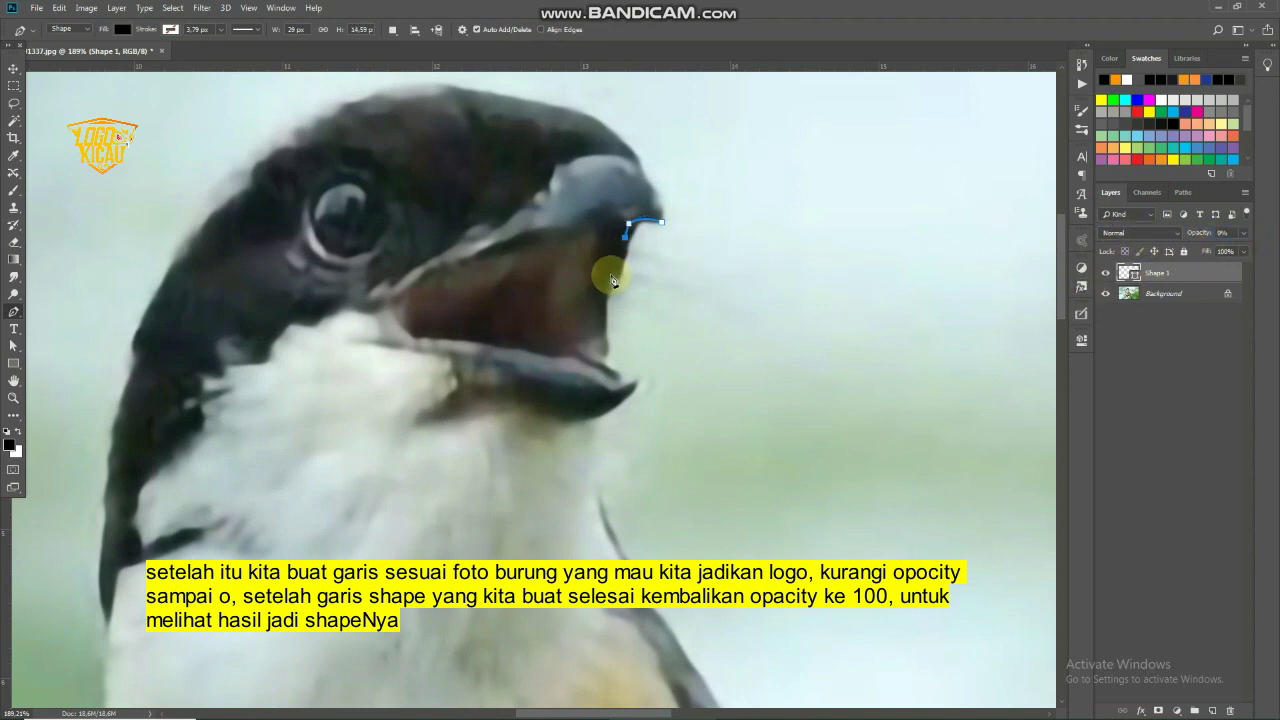
{"action": "mouse_move", "coordinate": [607, 298]}
{"action": "left_mouse_down"}
{"action": "mouse_move", "coordinate": [612, 377]}
{"action": "mouse_move", "coordinate": [608, 359]}
{"action": "left_mouse_up"}
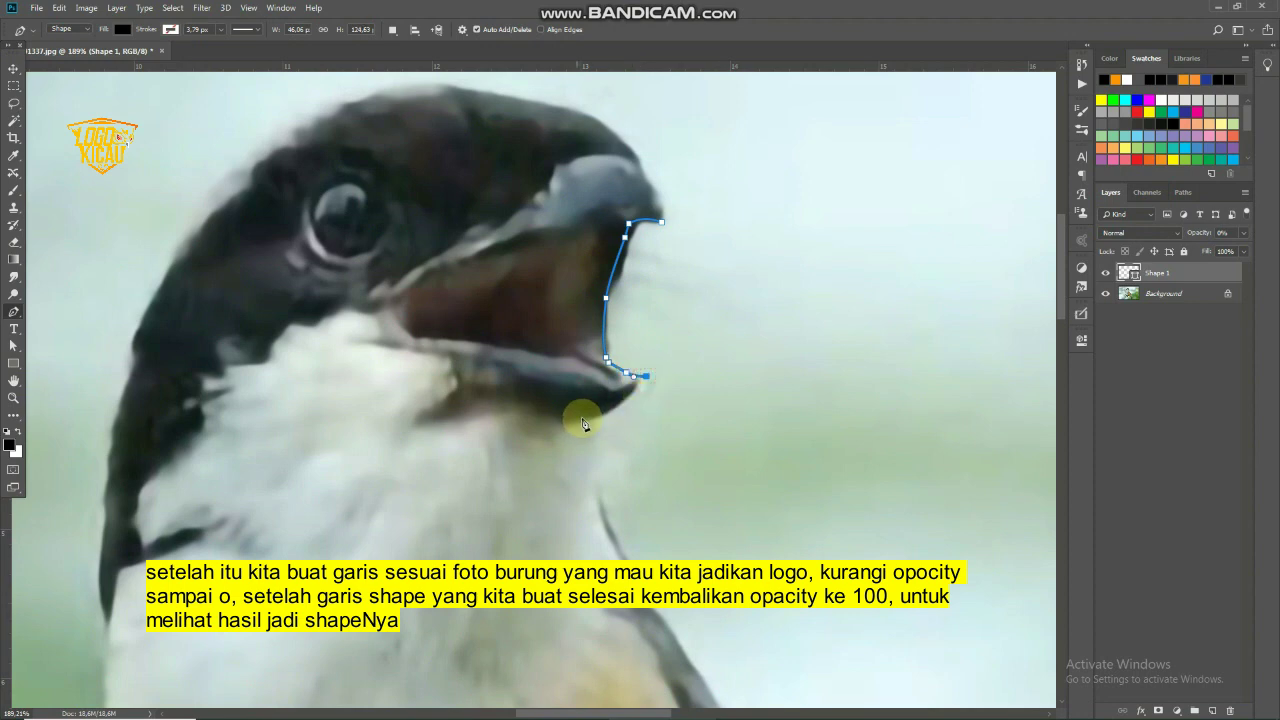
{"action": "left_click_drag", "start_coordinate": [584, 421], "coordinate": [564, 428]}
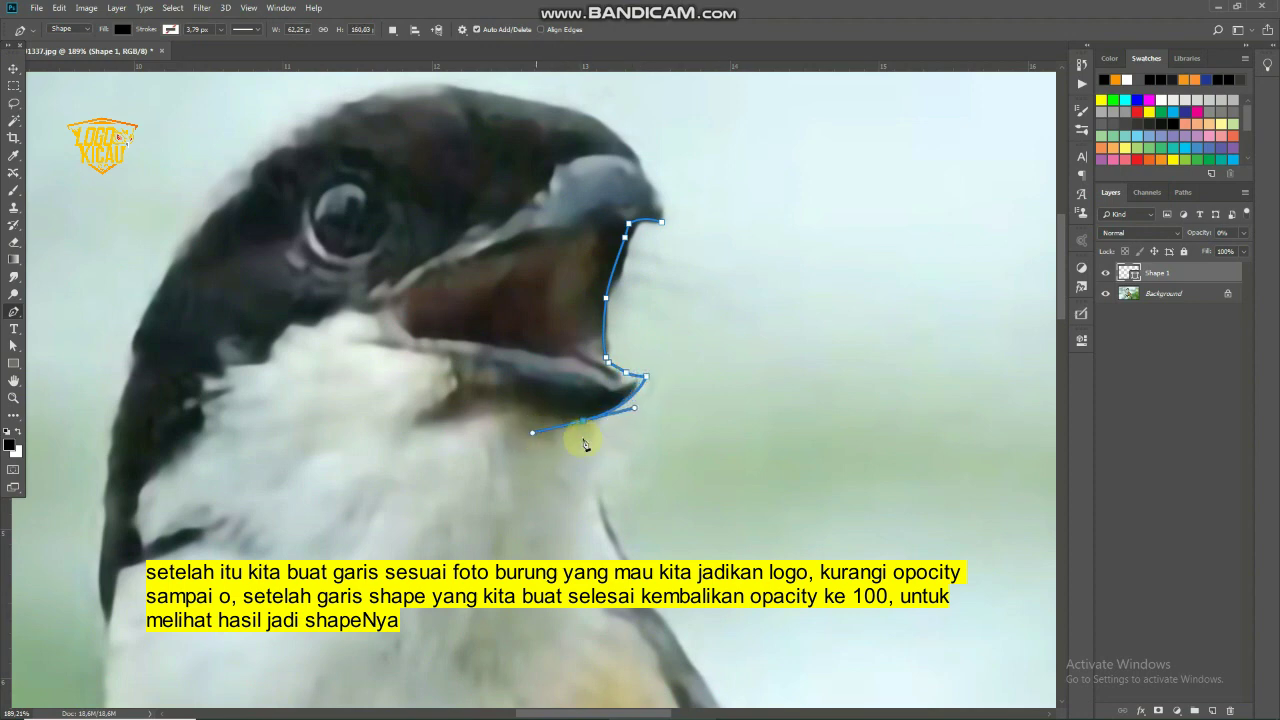
{"action": "scroll", "coordinate": [658, 484], "scroll_direction": "down", "scroll_amount": 2}
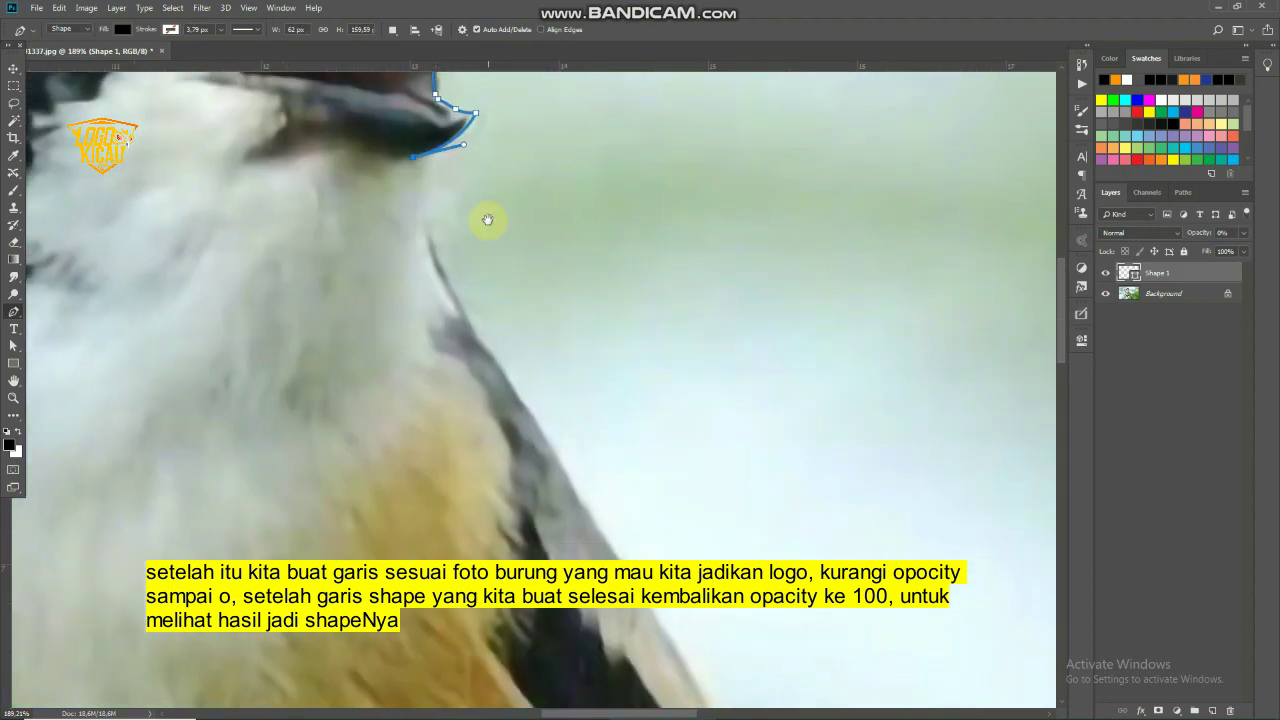
{"action": "left_click", "coordinate": [523, 409]}
{"action": "scroll", "coordinate": [523, 409], "scroll_direction": "down", "scroll_amount": 2}
{"action": "left_click", "coordinate": [628, 400]}
{"action": "scroll", "coordinate": [640, 400], "scroll_direction": "down", "scroll_amount": 3}
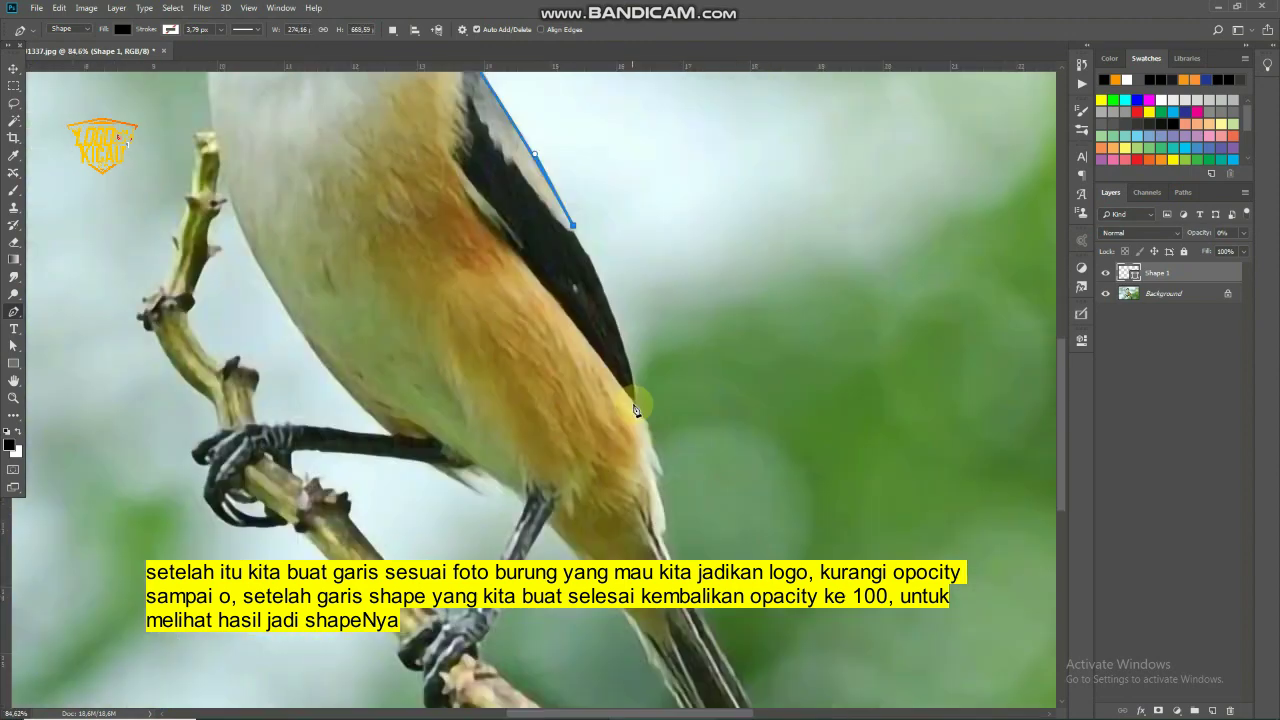
Continue the outline down the wing edge to the tail tip and back up
{"action": "left_click", "coordinate": [624, 340]}
{"action": "left_click", "coordinate": [634, 404]}
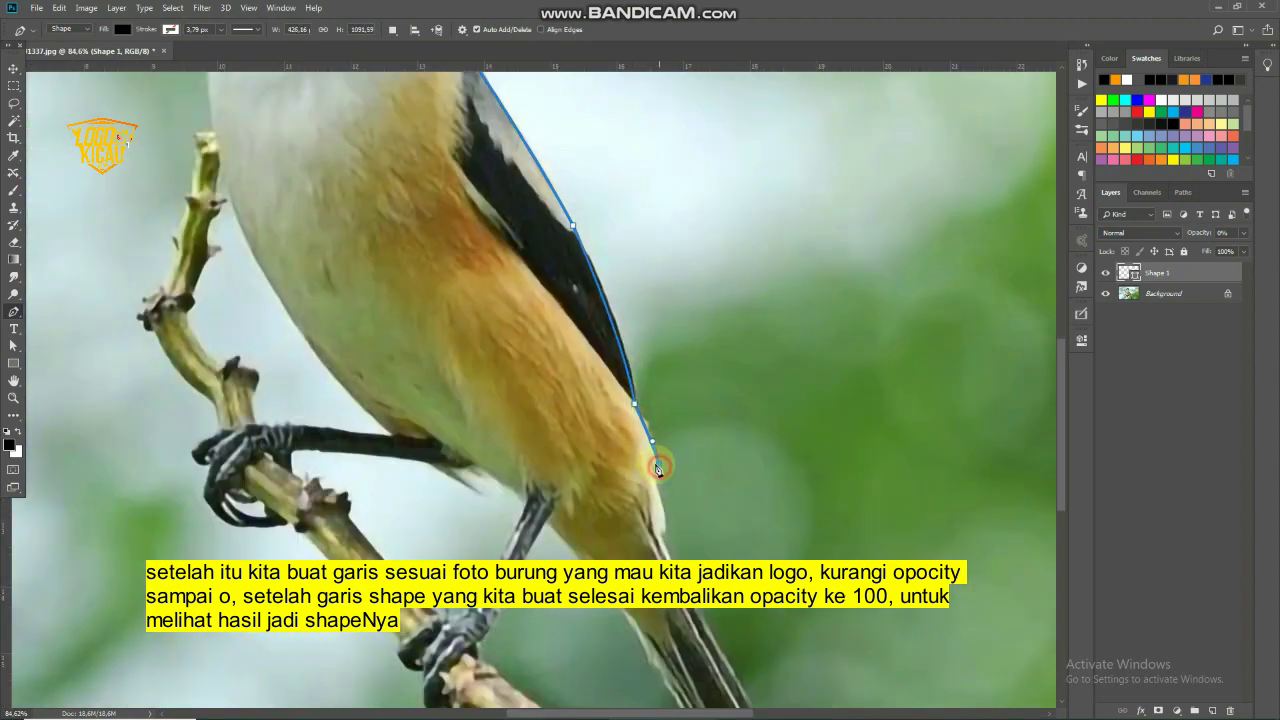
{"action": "scroll", "coordinate": [658, 468], "scroll_direction": "down", "scroll_amount": 2}
{"action": "left_click", "coordinate": [724, 531]}
{"action": "left_click", "coordinate": [739, 608]}
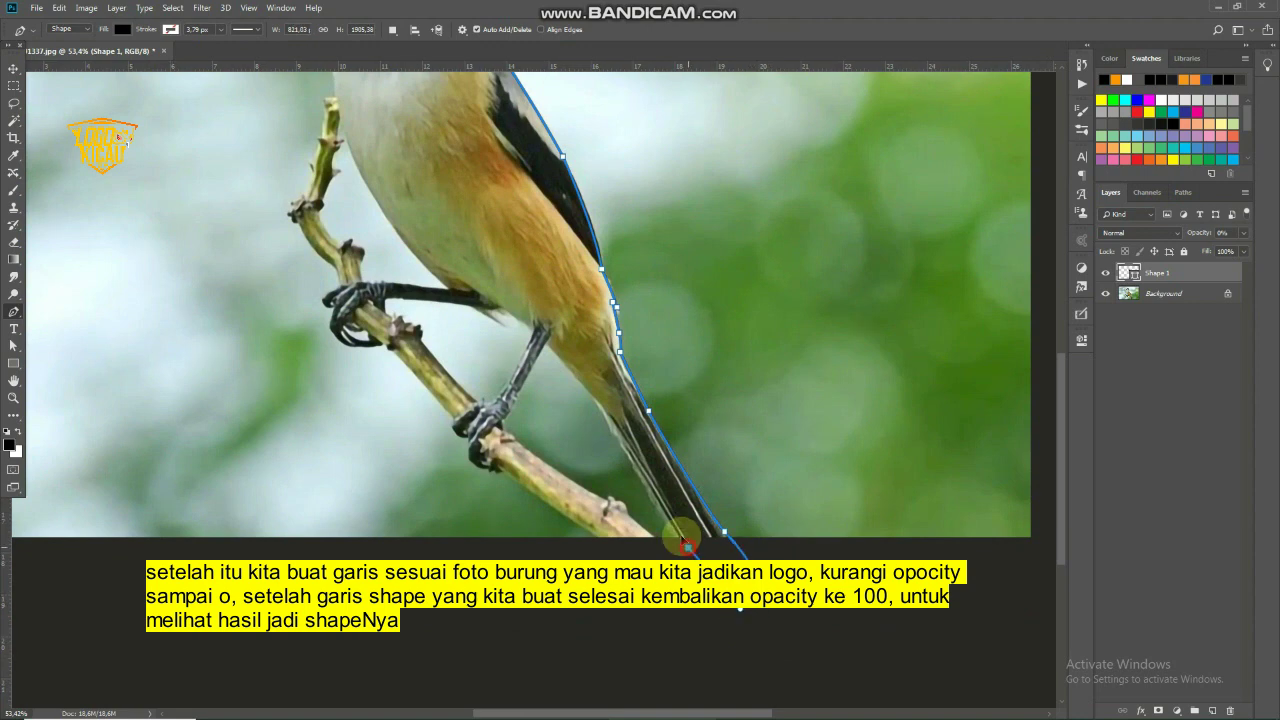
{"action": "scroll", "coordinate": [592, 388], "scroll_direction": "up", "scroll_amount": 2}
{"action": "left_click", "coordinate": [636, 451]}
Trace around the belly and down the leg to the foot
{"action": "left_click", "coordinate": [545, 357]}
{"action": "left_click", "coordinate": [474, 434]}
{"action": "left_click", "coordinate": [468, 462]}
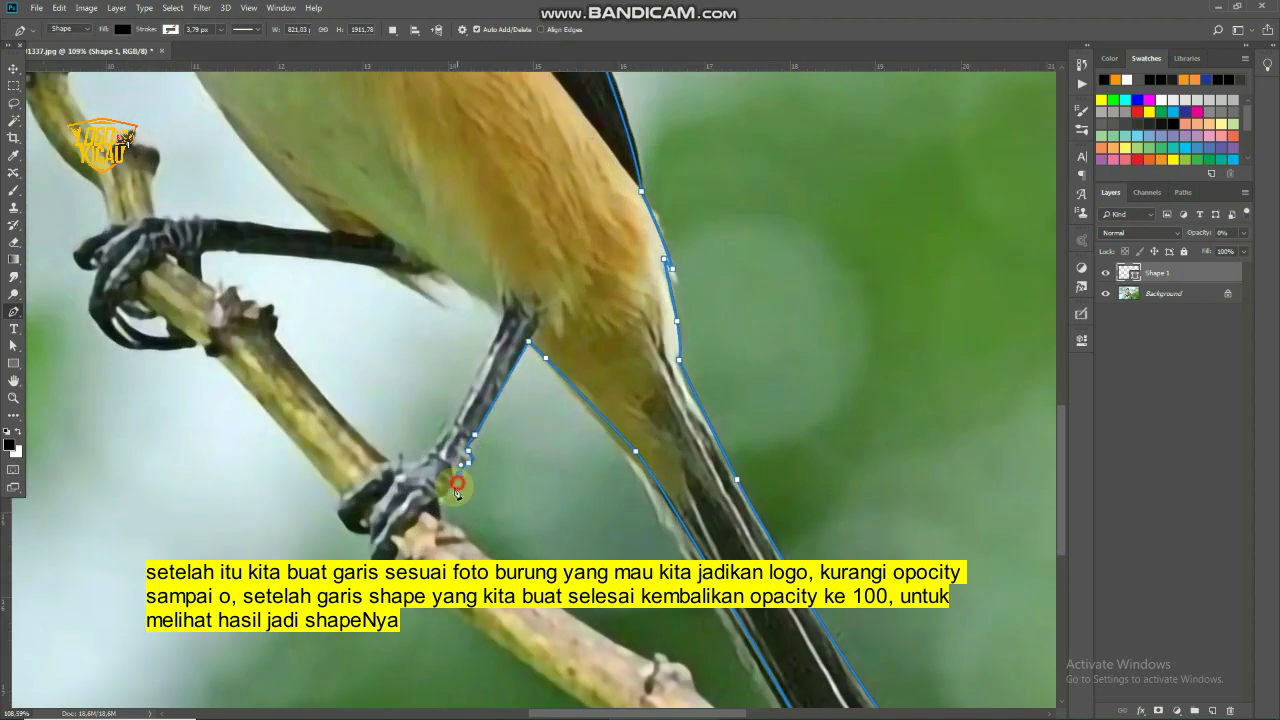
{"action": "left_click", "coordinate": [475, 546]}
{"action": "scroll", "coordinate": [456, 549], "scroll_direction": "down", "scroll_amount": 3}
{"action": "left_click", "coordinate": [426, 440]}
{"action": "left_click", "coordinate": [497, 481]}
Trace along the branch, around the lower branch and under the foot
{"action": "left_click", "coordinate": [537, 494]}
{"action": "left_click", "coordinate": [474, 548]}
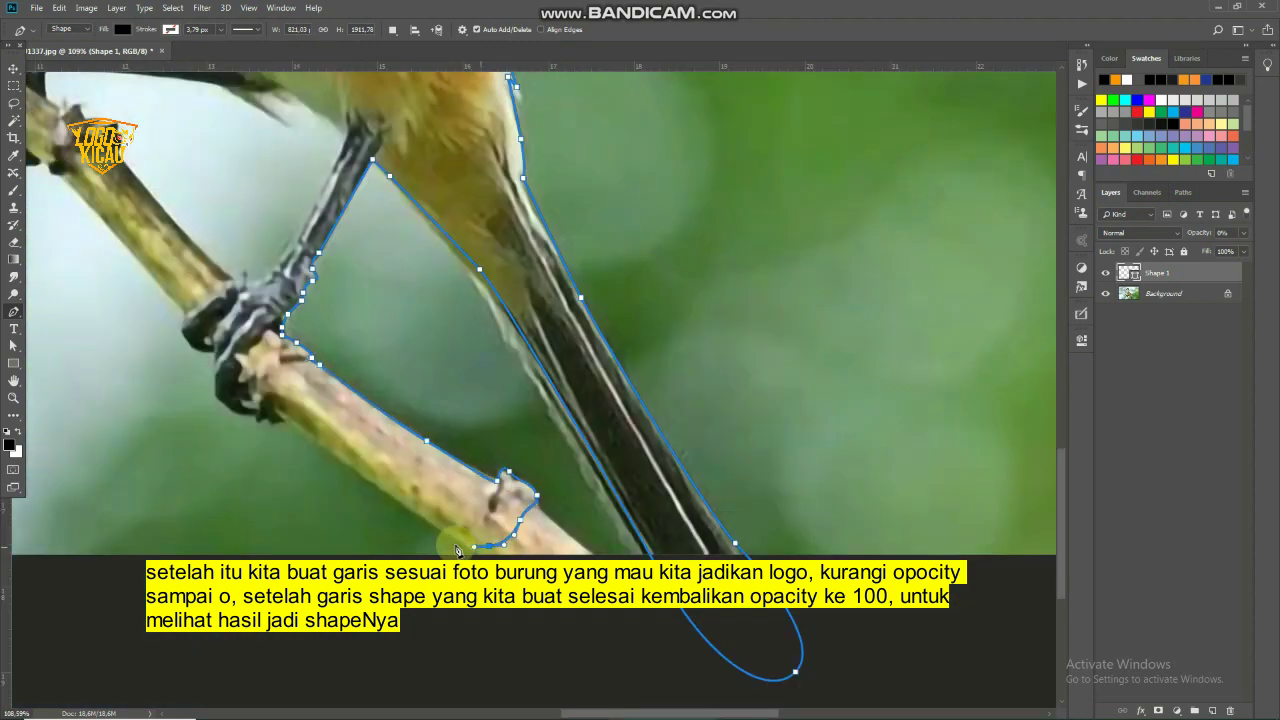
{"action": "left_click", "coordinate": [314, 437]}
{"action": "left_click", "coordinate": [269, 402]}
{"action": "left_click", "coordinate": [242, 409]}
{"action": "left_click", "coordinate": [212, 368]}
{"action": "left_click", "coordinate": [182, 318]}
{"action": "mouse_move", "coordinate": [205, 326]}
{"action": "left_mouse_down"}
{"action": "mouse_move", "coordinate": [354, 436]}
{"action": "mouse_move", "coordinate": [384, 476]}
{"action": "mouse_move", "coordinate": [350, 460]}
{"action": "left_mouse_up"}
Extend the outline up the branch and curve it around the claw
{"action": "left_click", "coordinate": [236, 335]}
{"action": "left_click", "coordinate": [340, 452]}
{"action": "left_click", "coordinate": [307, 455]}
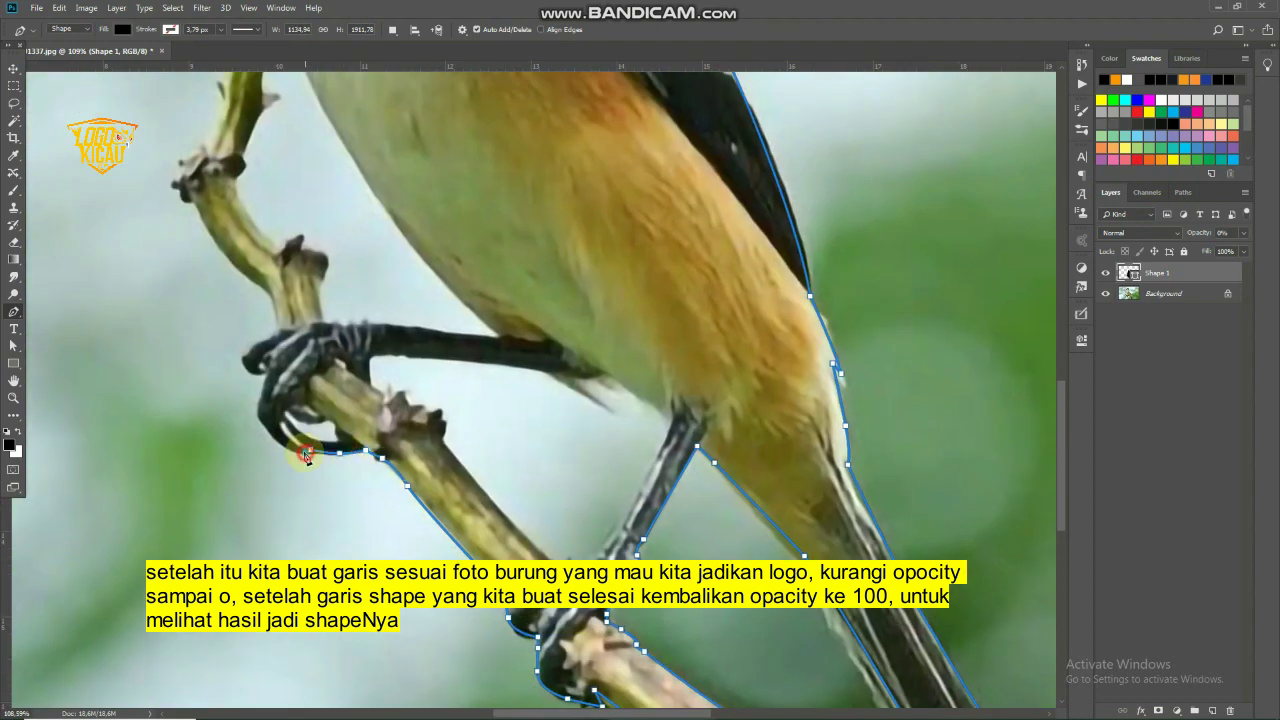
{"action": "left_click", "coordinate": [263, 420]}
{"action": "left_click", "coordinate": [250, 366]}
{"action": "left_click_drag", "start_coordinate": [263, 371], "coordinate": [305, 433]}
{"action": "left_click", "coordinate": [318, 396]}
{"action": "left_click", "coordinate": [313, 356]}
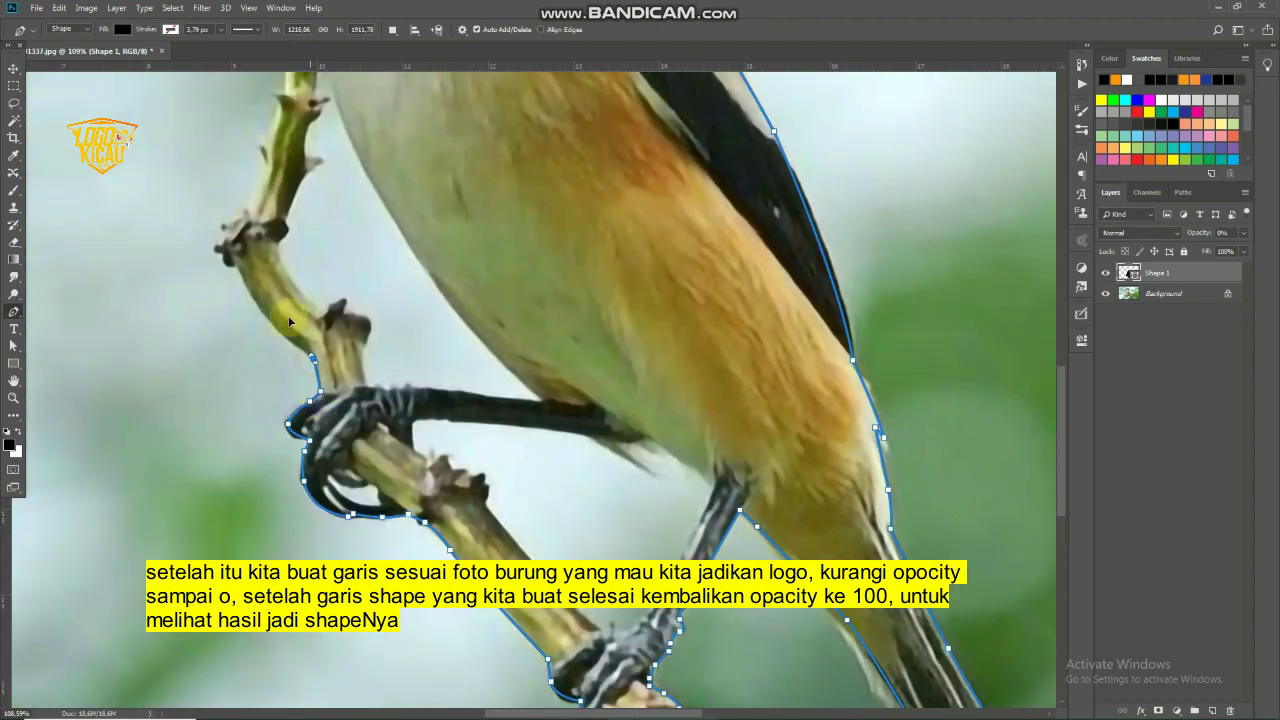
{"action": "left_click_drag", "start_coordinate": [289, 321], "coordinate": [338, 485]}
Trace around the upper branch knot and back down along the lower branch
{"action": "left_click", "coordinate": [361, 484]}
{"action": "left_click", "coordinate": [262, 404]}
{"action": "left_click", "coordinate": [300, 362]}
{"action": "left_click", "coordinate": [338, 394]}
{"action": "left_click", "coordinate": [372, 469]}
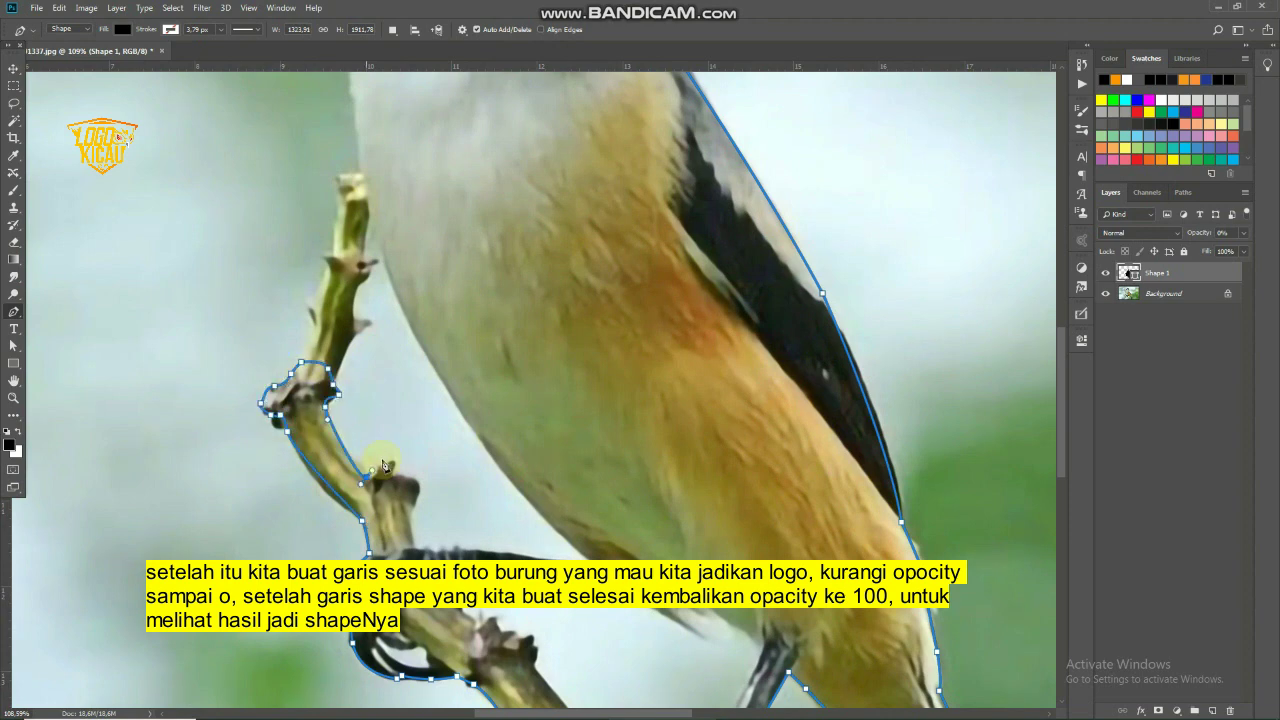
{"action": "left_click", "coordinate": [390, 459]}
{"action": "left_click", "coordinate": [415, 488]}
{"action": "left_click", "coordinate": [409, 546]}
{"action": "left_click", "coordinate": [432, 546]}
{"action": "left_click", "coordinate": [447, 545]}
Curve the outline up the bird's left edge to the throat
{"action": "left_click_drag", "start_coordinate": [387, 249], "coordinate": [480, 363]}
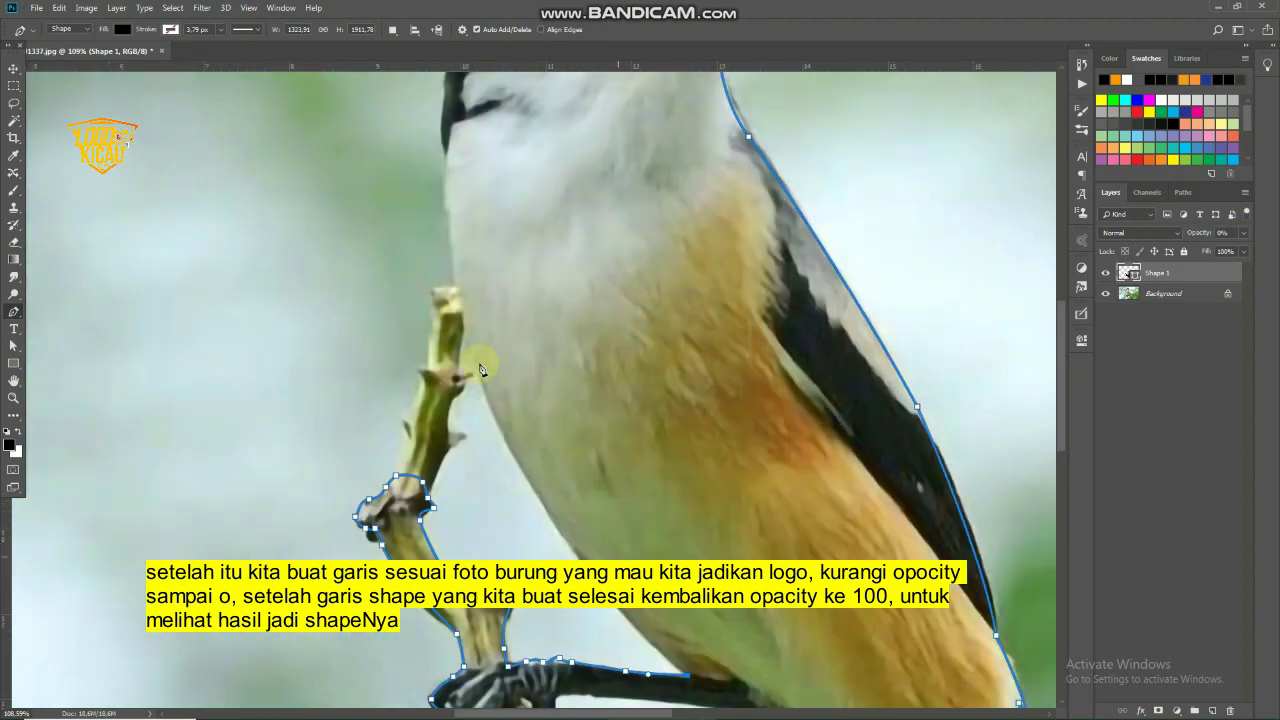
{"action": "left_click", "coordinate": [460, 322]}
{"action": "left_click_drag", "start_coordinate": [475, 298], "coordinate": [494, 494]}
{"action": "left_click", "coordinate": [458, 401]}
{"action": "left_click", "coordinate": [459, 325]}
{"action": "scroll", "coordinate": [460, 390], "scroll_direction": "up", "scroll_amount": 2}
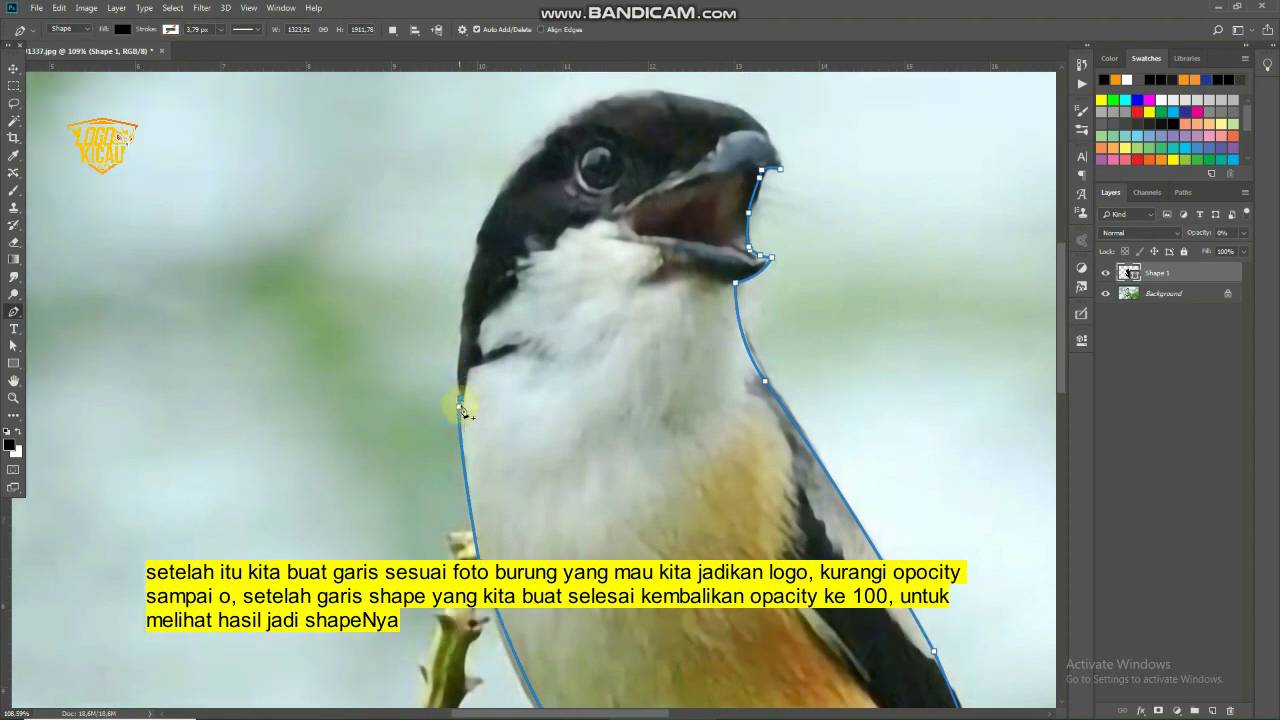
{"action": "scroll", "coordinate": [457, 400], "scroll_direction": "up", "scroll_amount": 2}
{"action": "left_click_drag", "start_coordinate": [513, 254], "coordinate": [490, 273]}
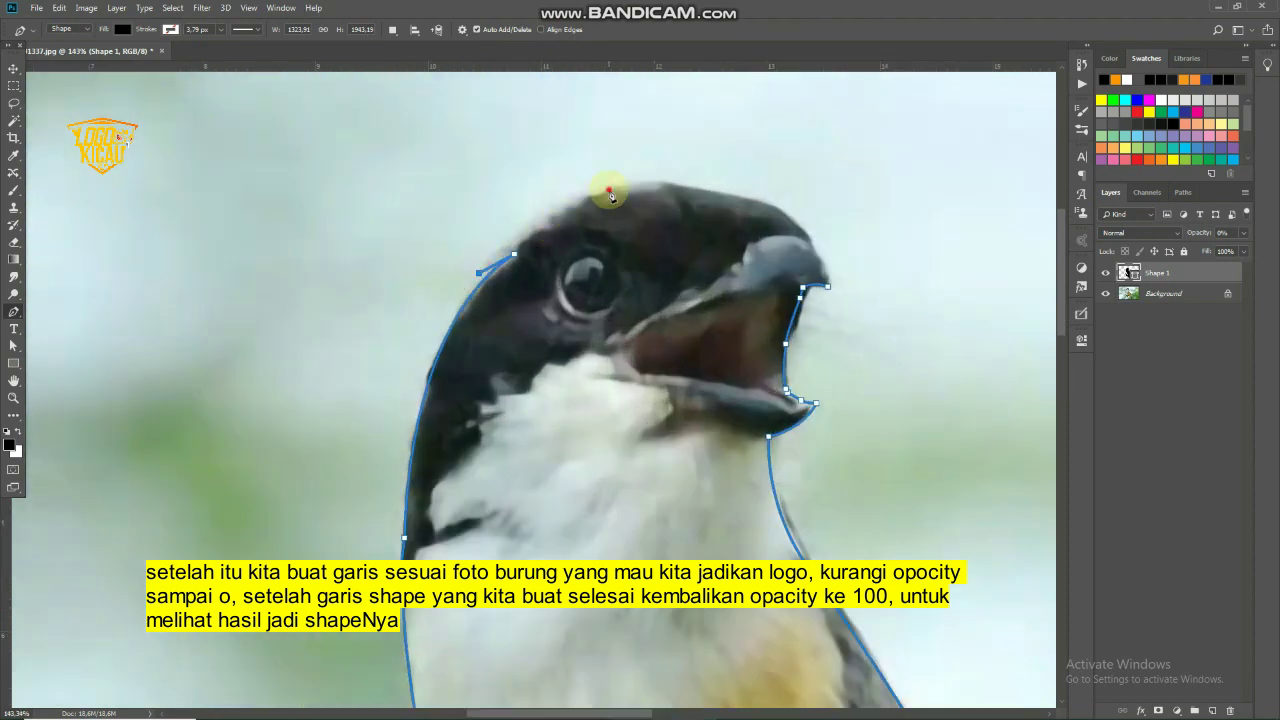
Curve the outline over the crown to the beak tip, close and finish the path, and pick the Move tool
{"action": "left_click_drag", "start_coordinate": [608, 190], "coordinate": [660, 180]}
{"action": "left_click_drag", "start_coordinate": [700, 240], "coordinate": [564, 260]}
{"action": "left_click_drag", "start_coordinate": [665, 256], "coordinate": [676, 280]}
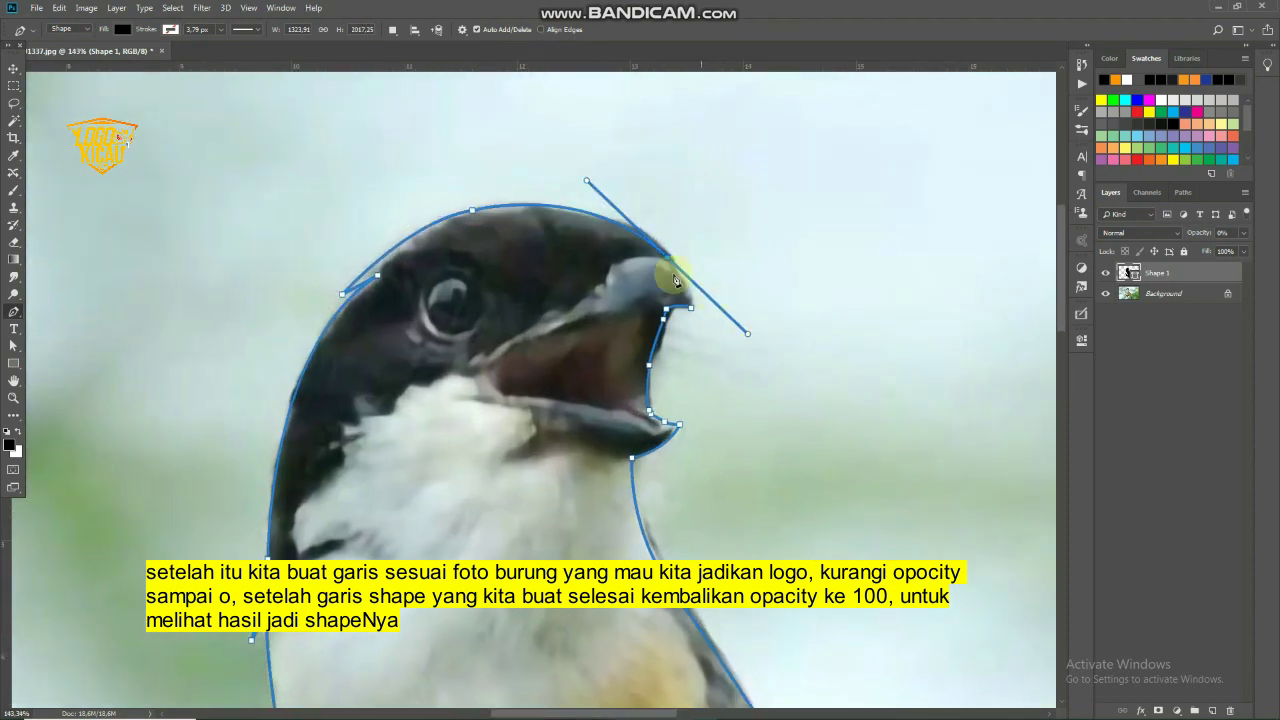
{"action": "left_click", "coordinate": [691, 330]}
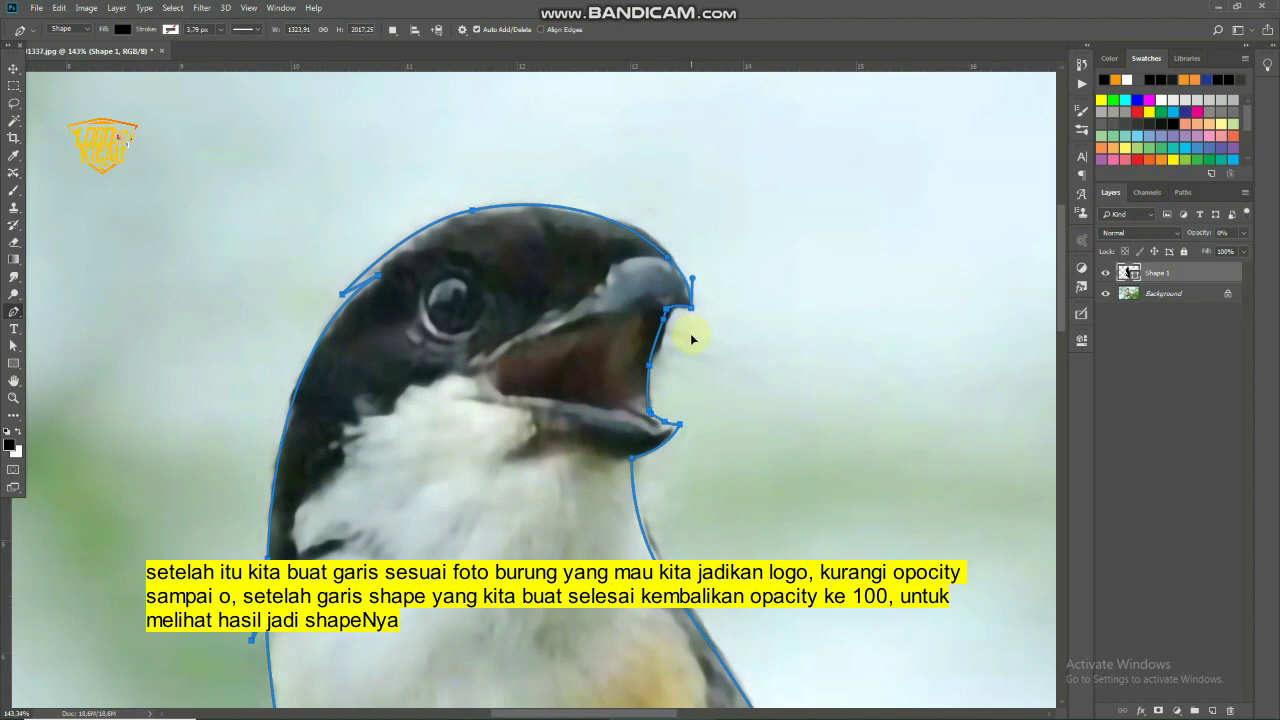
{"action": "key", "text": "Return"}
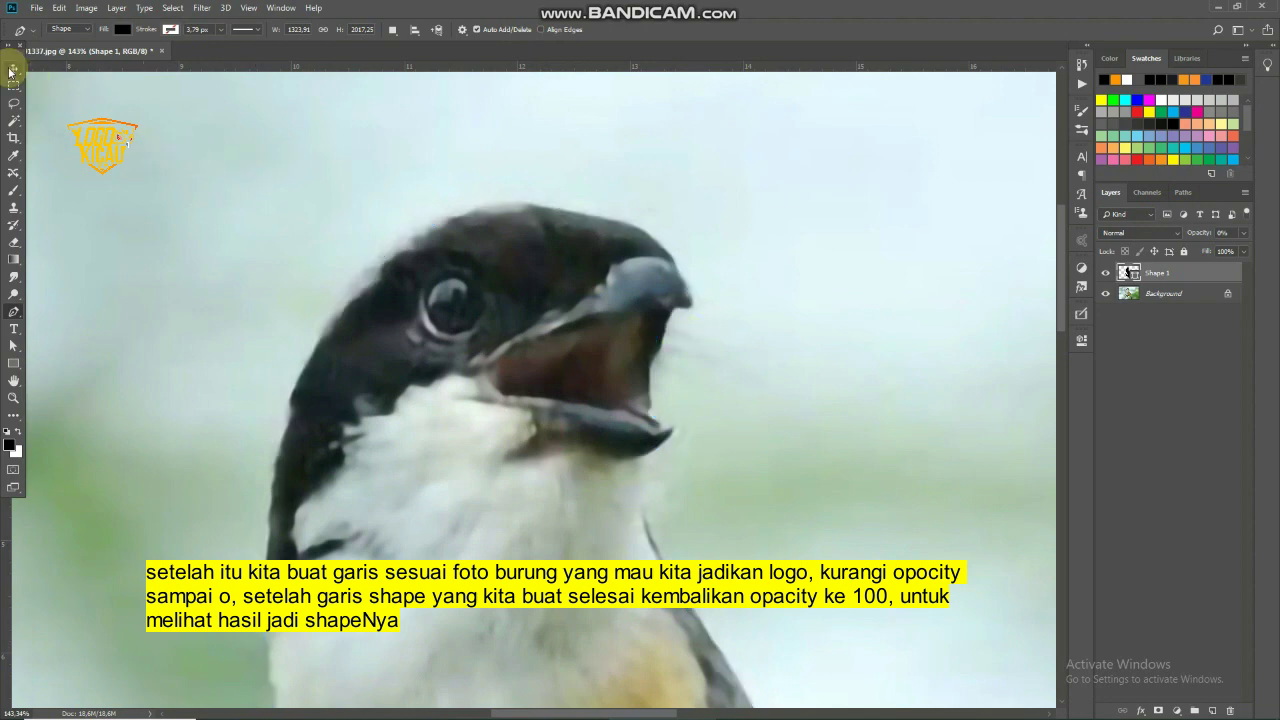
{"action": "left_click", "coordinate": [14, 68]}
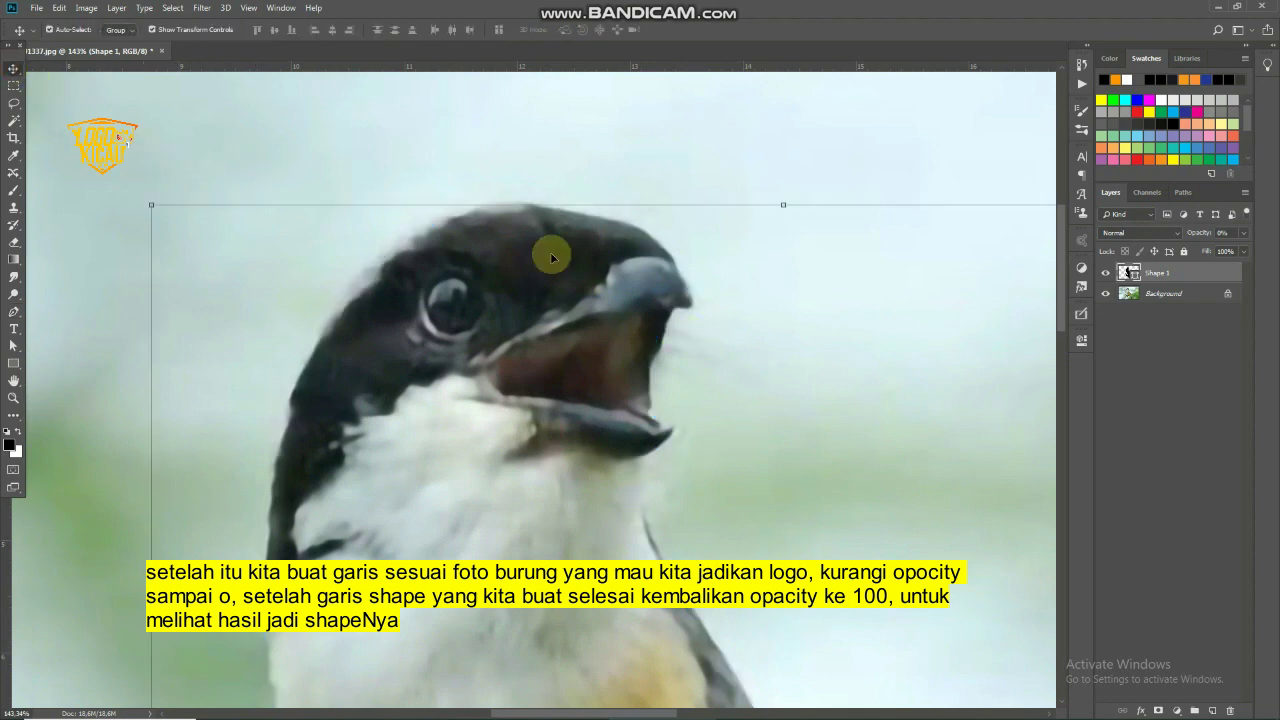
{"action": "left_click", "coordinate": [36, 8]}
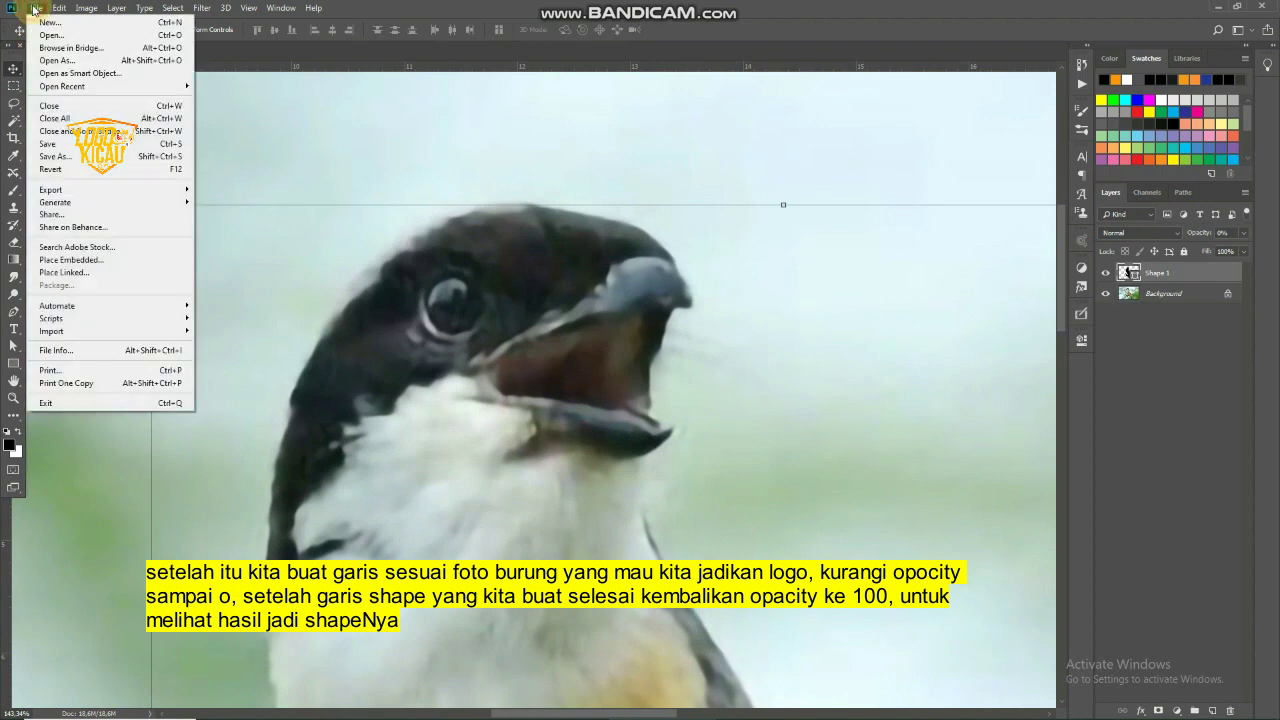
Save the document as a Photoshop PSD in the Downloads › cendet folder
{"action": "left_click", "coordinate": [55, 156]}
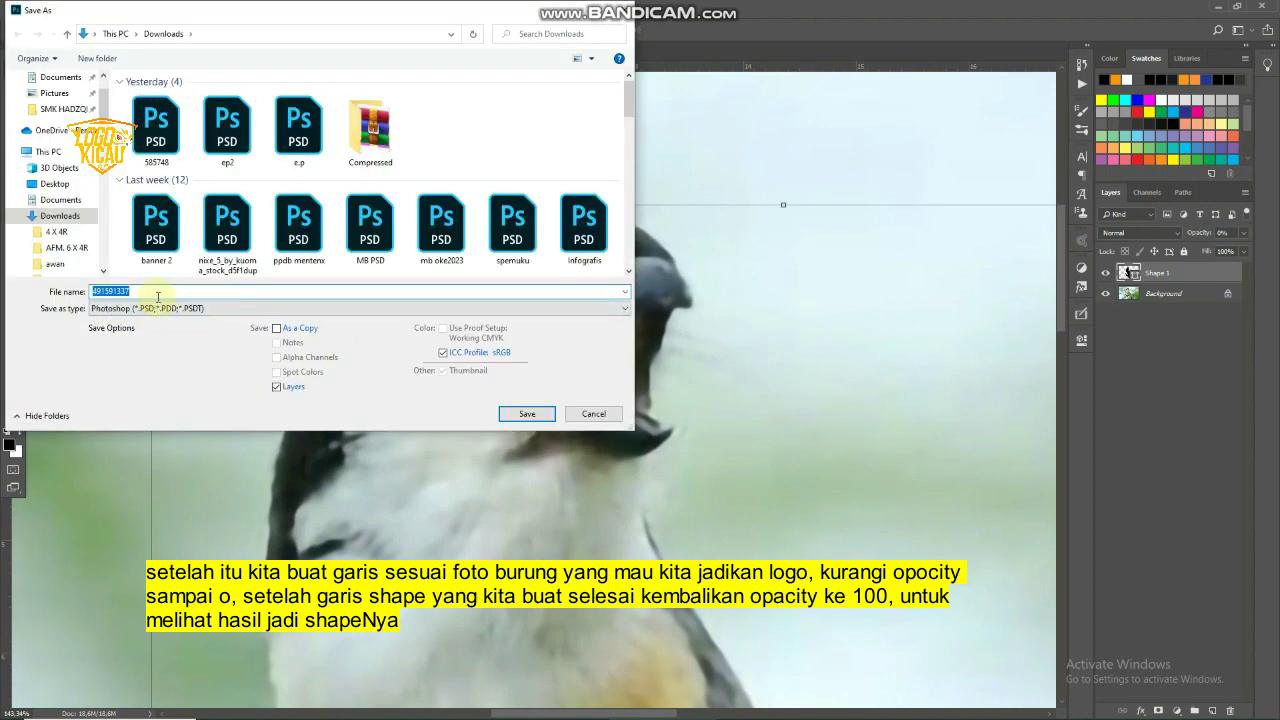
{"action": "type", "text": "cende"}
{"action": "left_click", "coordinate": [158, 297]}
{"action": "left_click", "coordinate": [541, 416]}
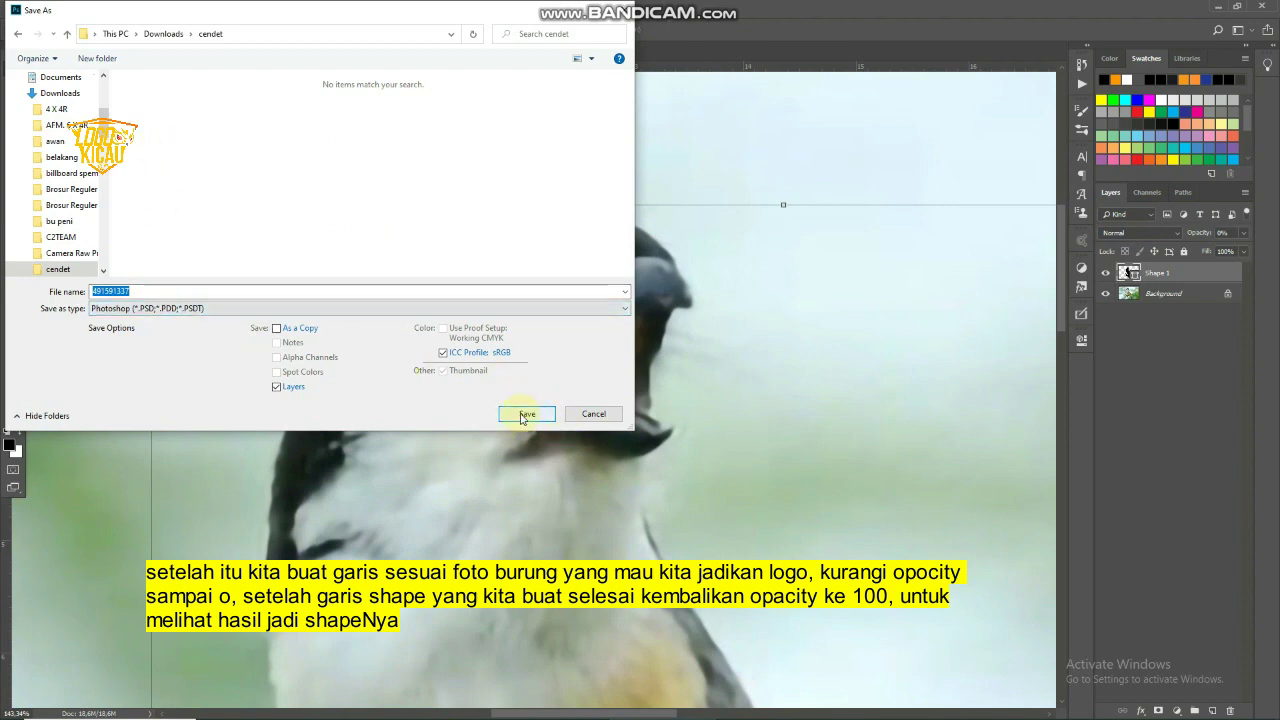
{"action": "left_click", "coordinate": [523, 415]}
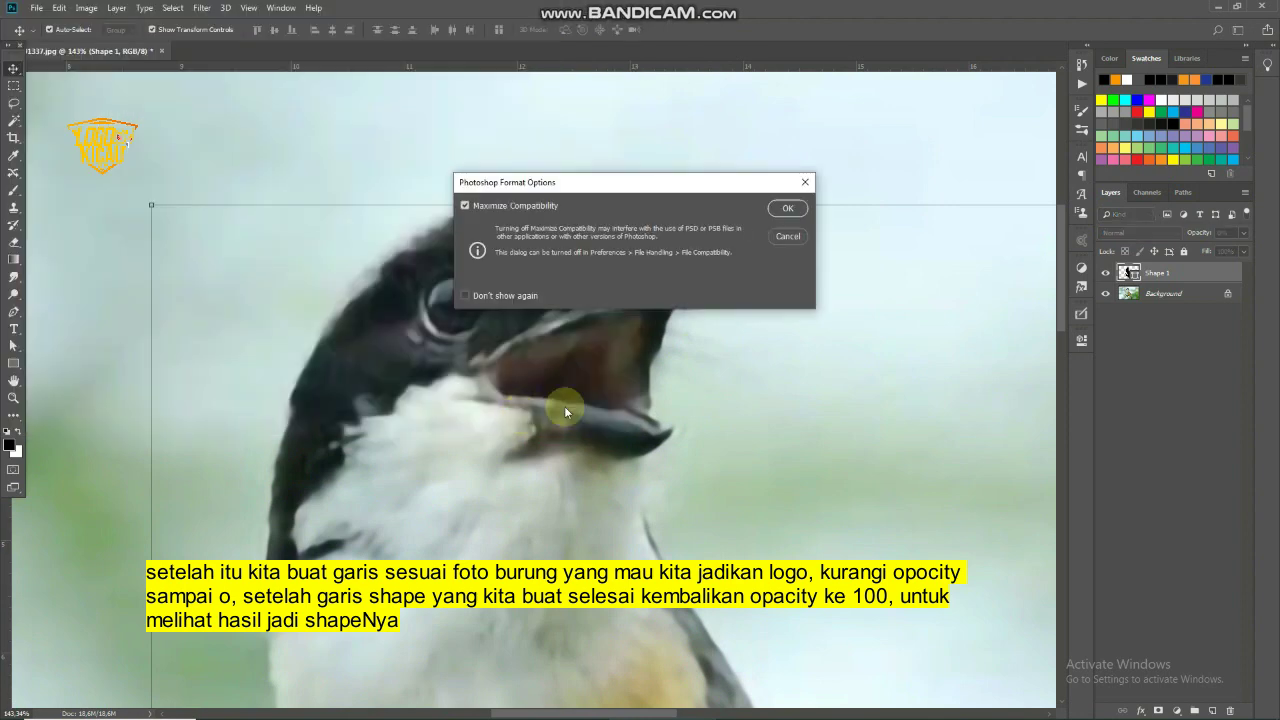
{"action": "left_click", "coordinate": [787, 207]}
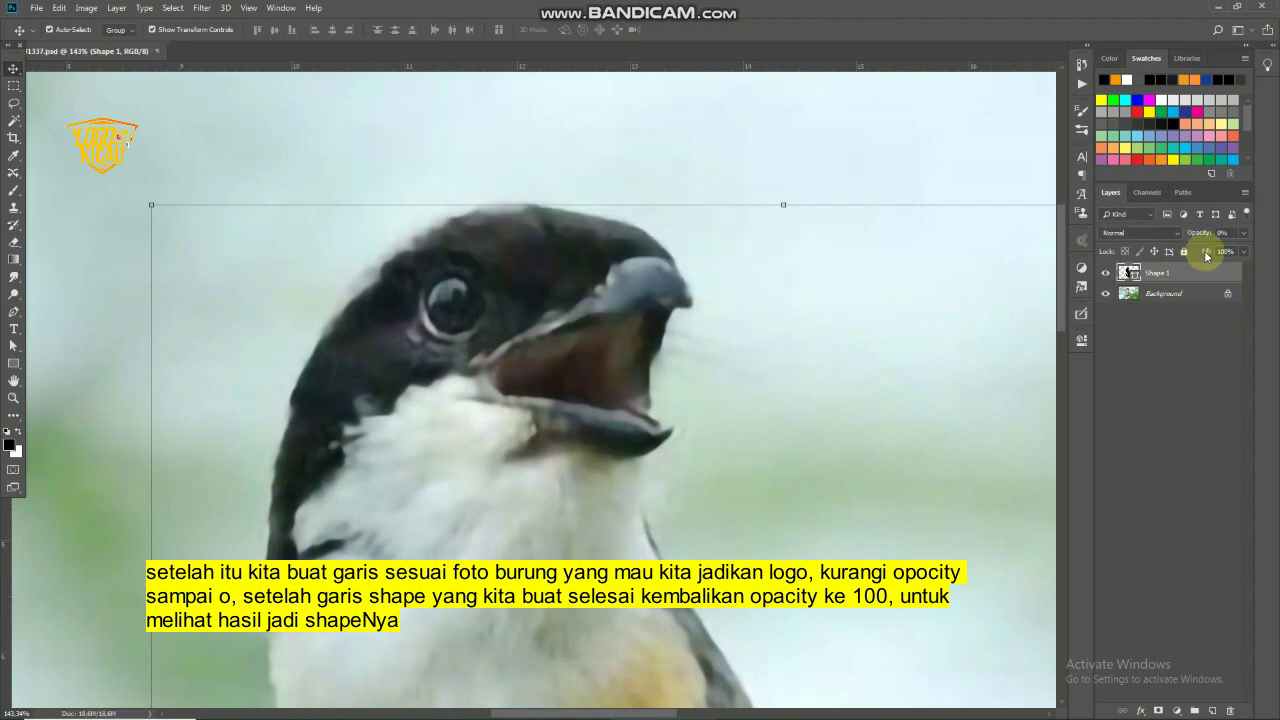
Raise Shape 1 to 100% opacity and hide the Background to view the black silhouette
{"action": "left_click_drag", "start_coordinate": [1195, 236], "coordinate": [1272, 232]}
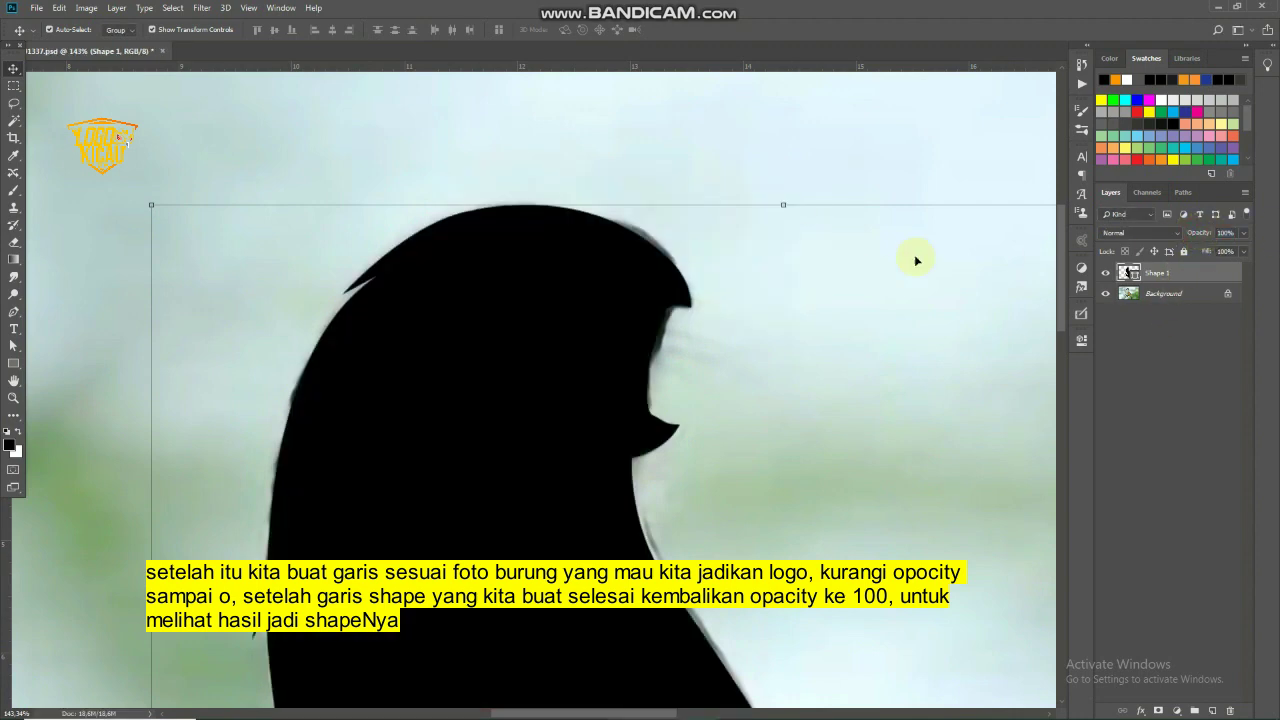
{"action": "left_click", "coordinate": [385, 152]}
{"action": "left_click", "coordinate": [1105, 293]}
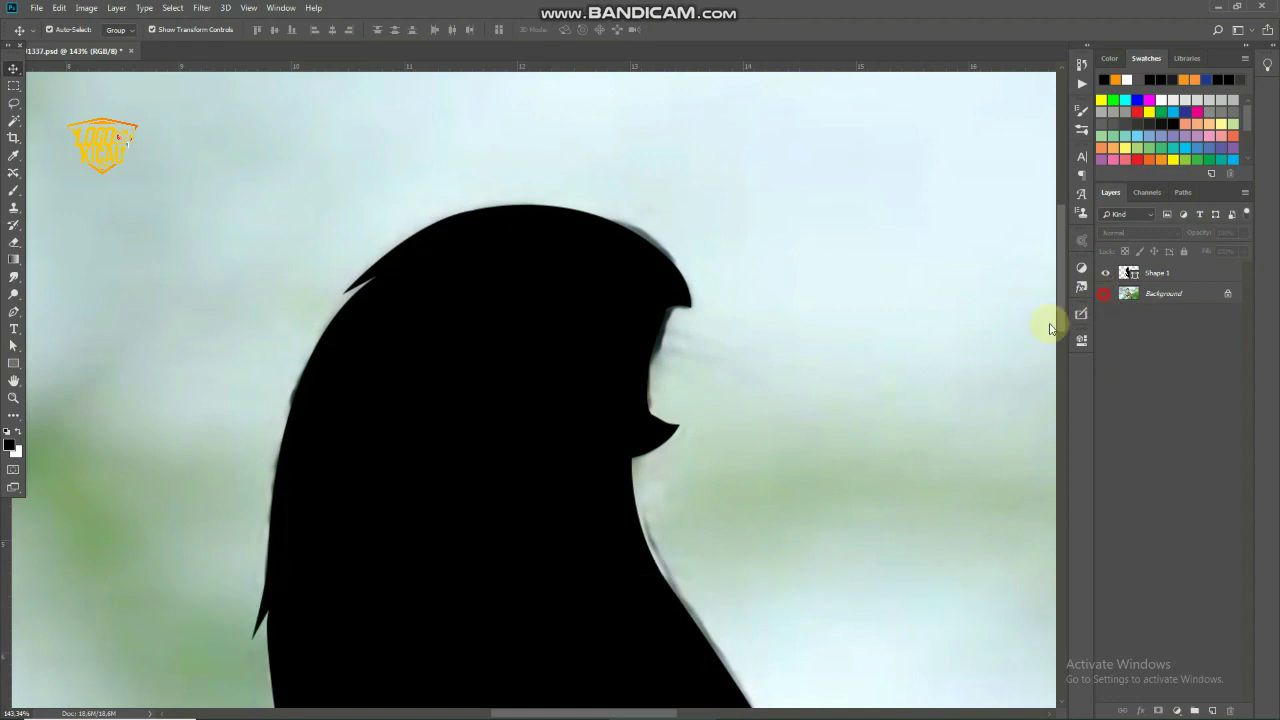
{"action": "scroll", "coordinate": [560, 352], "scroll_direction": "down", "scroll_amount": 2}
{"action": "scroll", "coordinate": [562, 352], "scroll_direction": "down", "scroll_amount": 2}
{"action": "scroll", "coordinate": [557, 349], "scroll_direction": "down", "scroll_amount": 2}
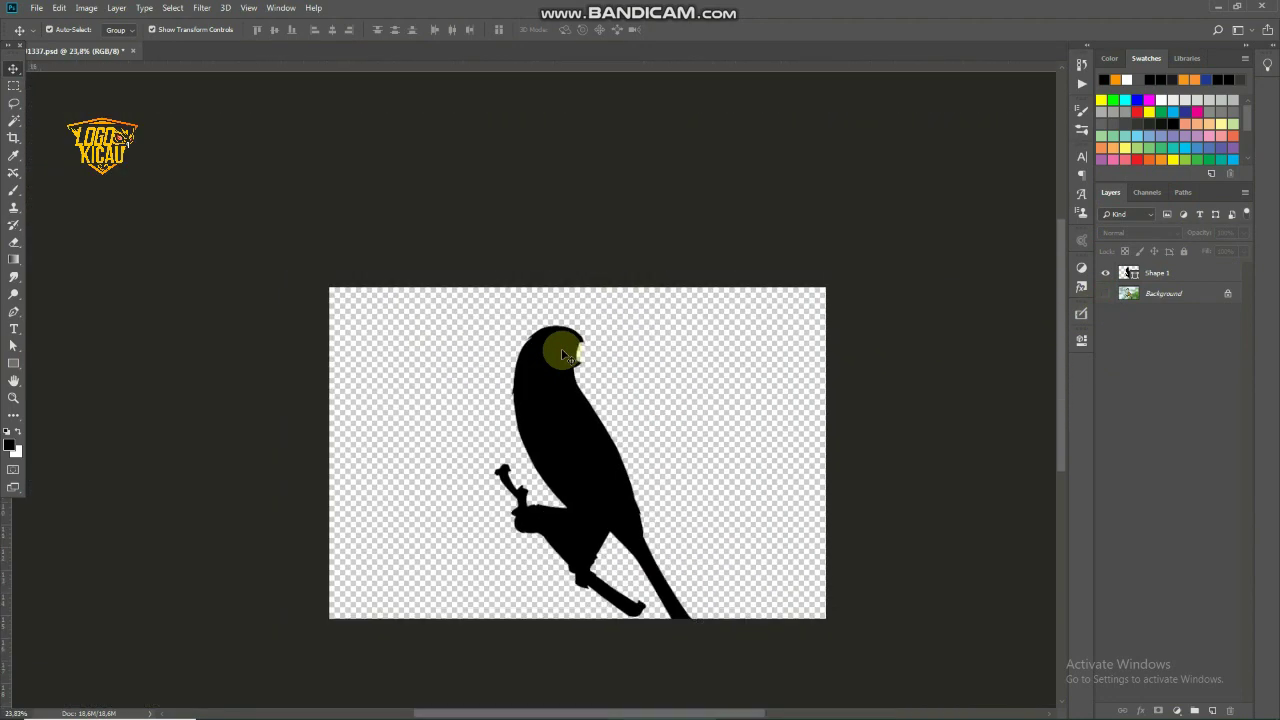
{"action": "scroll", "coordinate": [570, 390], "scroll_direction": "down", "scroll_amount": 1}
{"action": "scroll", "coordinate": [590, 450], "scroll_direction": "up", "scroll_amount": 1}
{"action": "scroll", "coordinate": [598, 497], "scroll_direction": "up", "scroll_amount": 1}
{"action": "scroll", "coordinate": [590, 480], "scroll_direction": "up", "scroll_amount": 1}
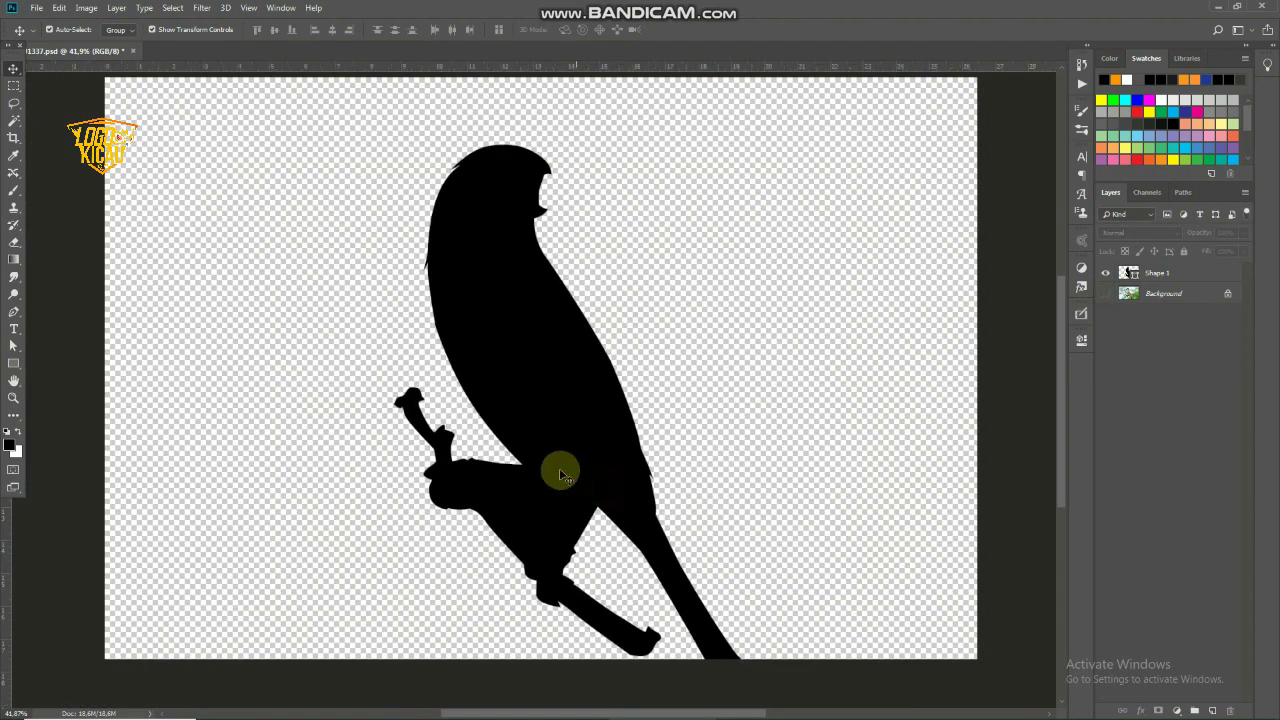
Show the Background again, lower Shape 1's opacity, and resave the PSD
{"action": "left_click", "coordinate": [1105, 293]}
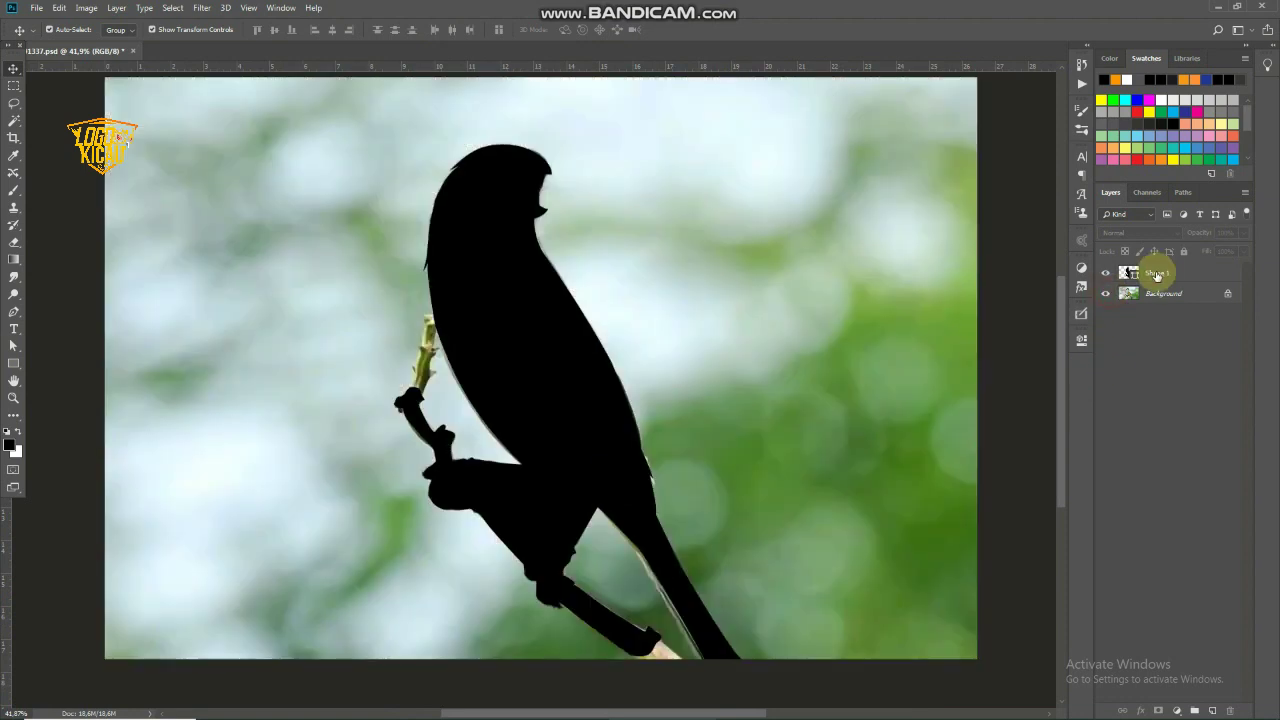
{"action": "left_click", "coordinate": [1160, 272]}
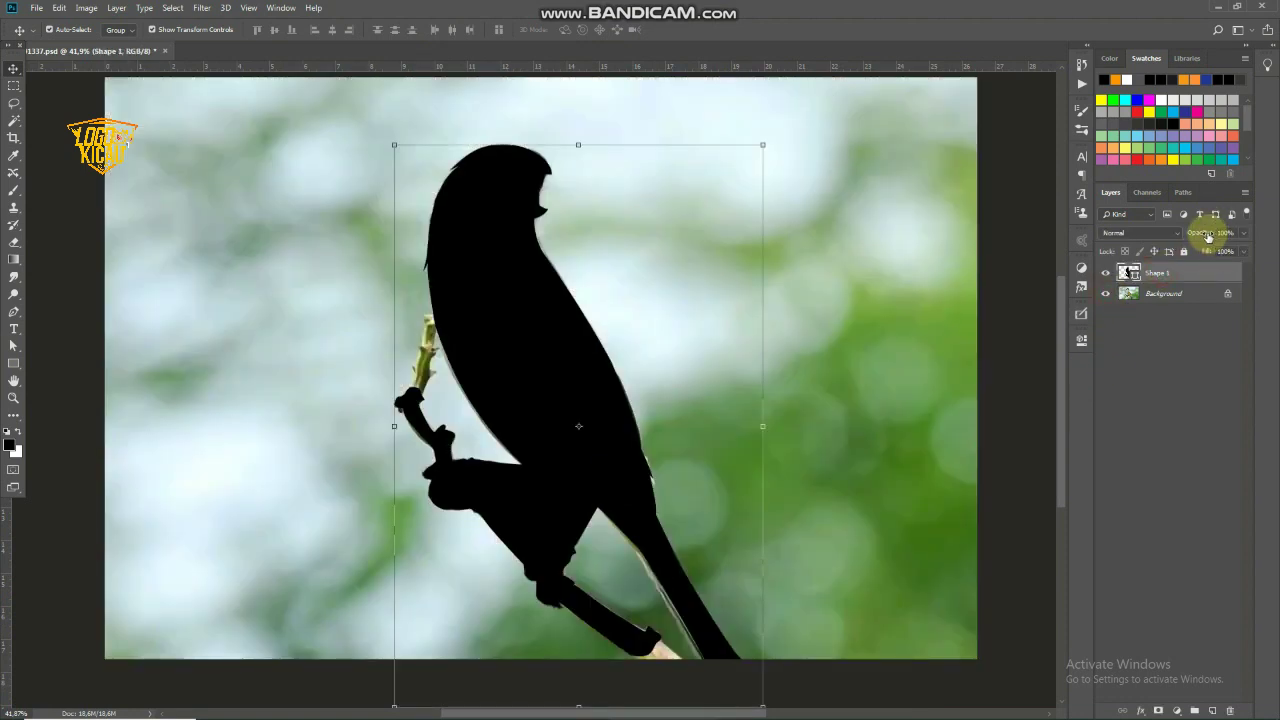
{"action": "left_click_drag", "start_coordinate": [1204, 233], "coordinate": [1141, 236]}
{"action": "left_click", "coordinate": [996, 298]}
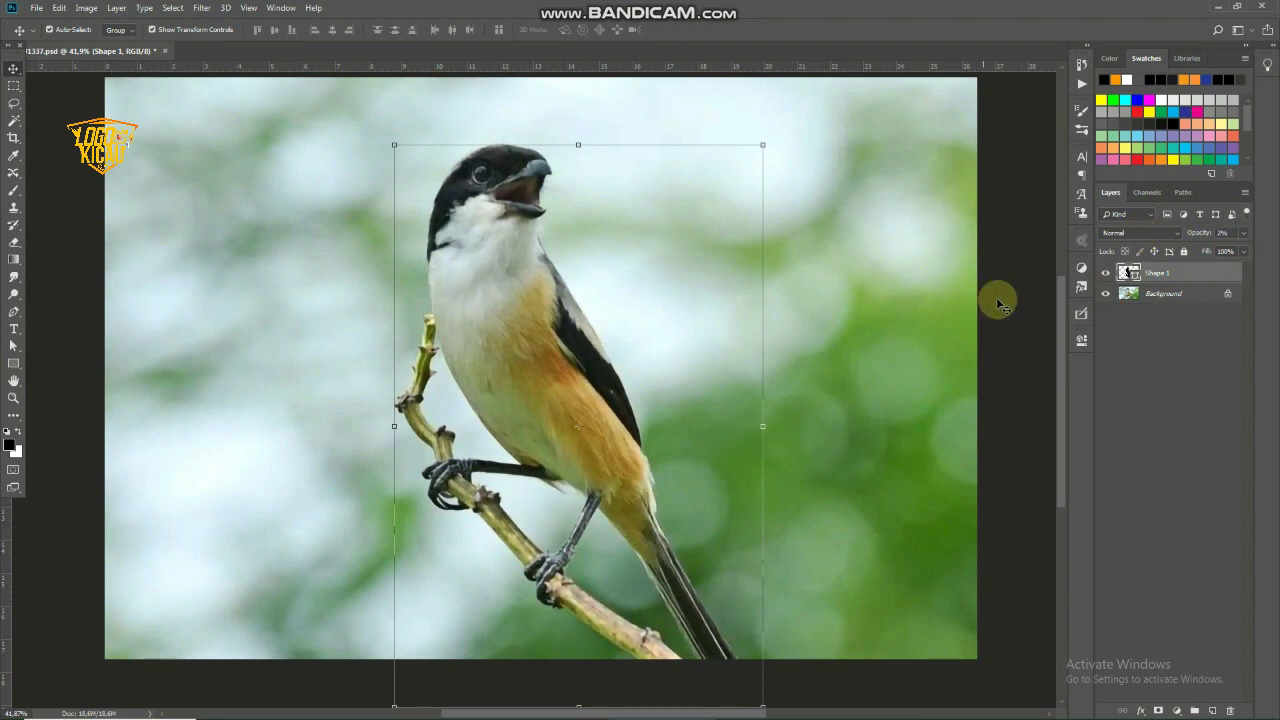
{"action": "key", "text": "ctrl+s"}
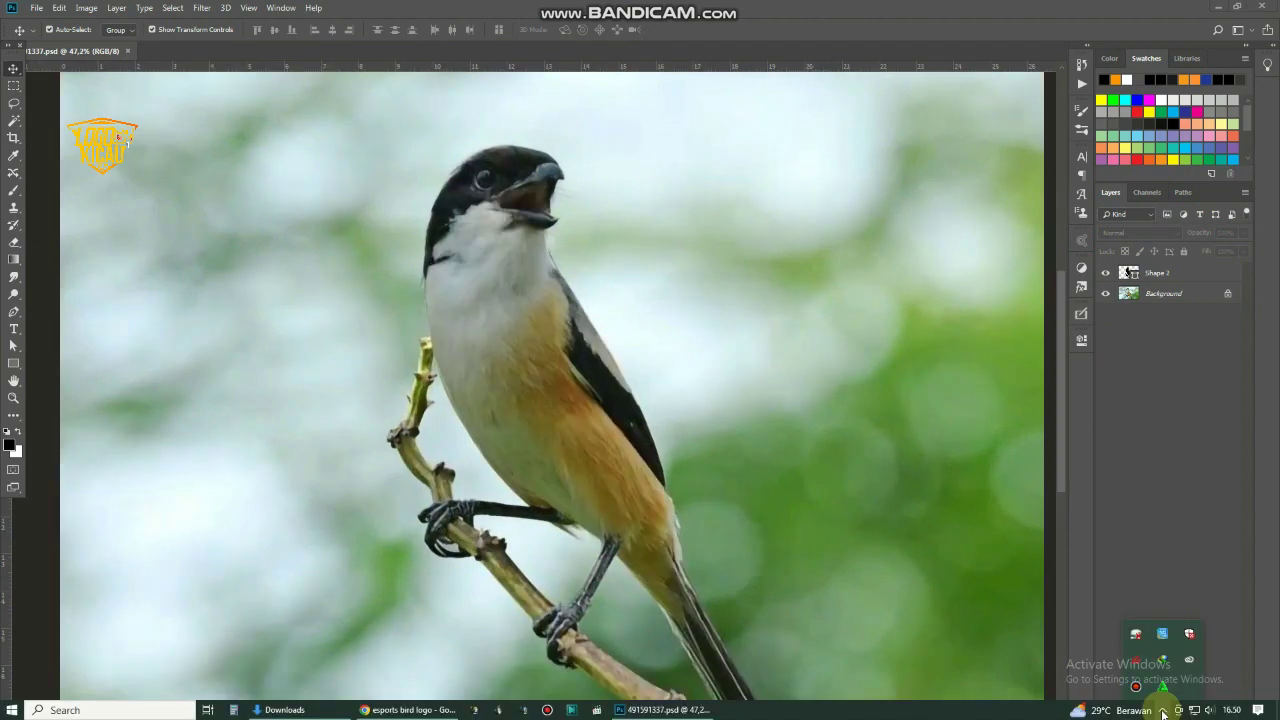
Add a new layer above Shape 2 and clip it to the bird shape
{"action": "left_click", "coordinate": [1165, 275]}
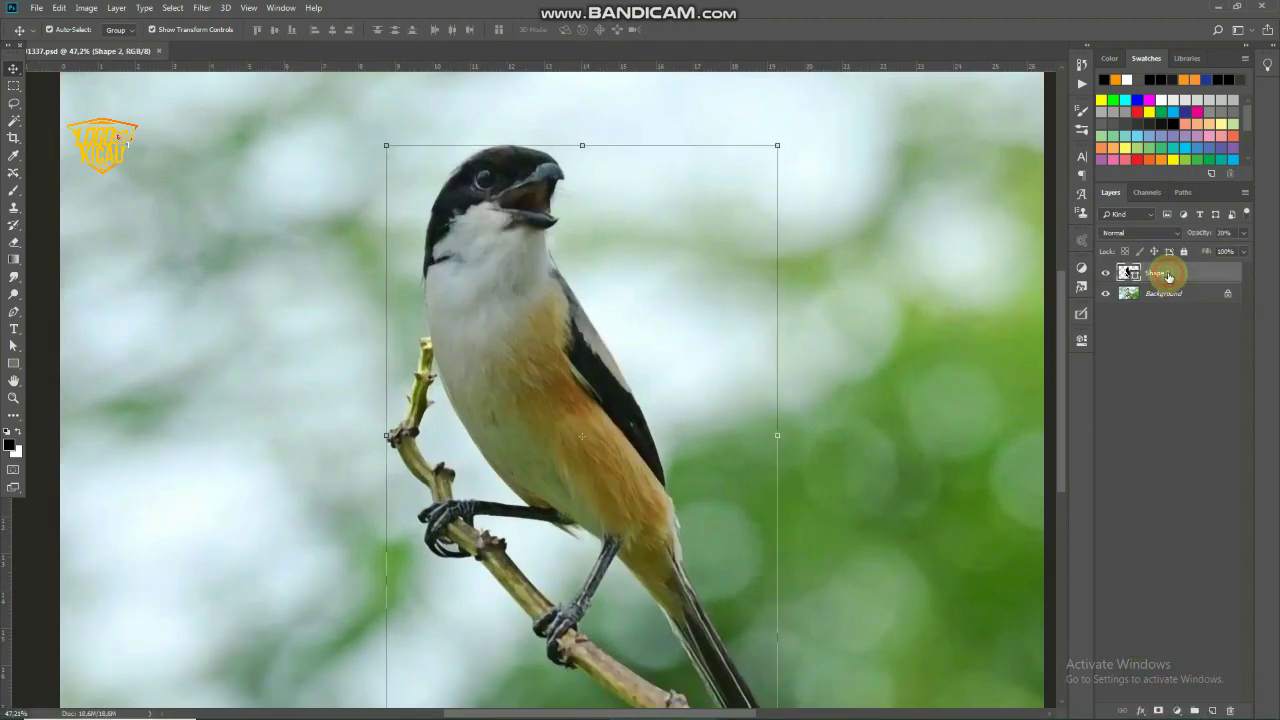
{"action": "left_click", "coordinate": [1212, 710]}
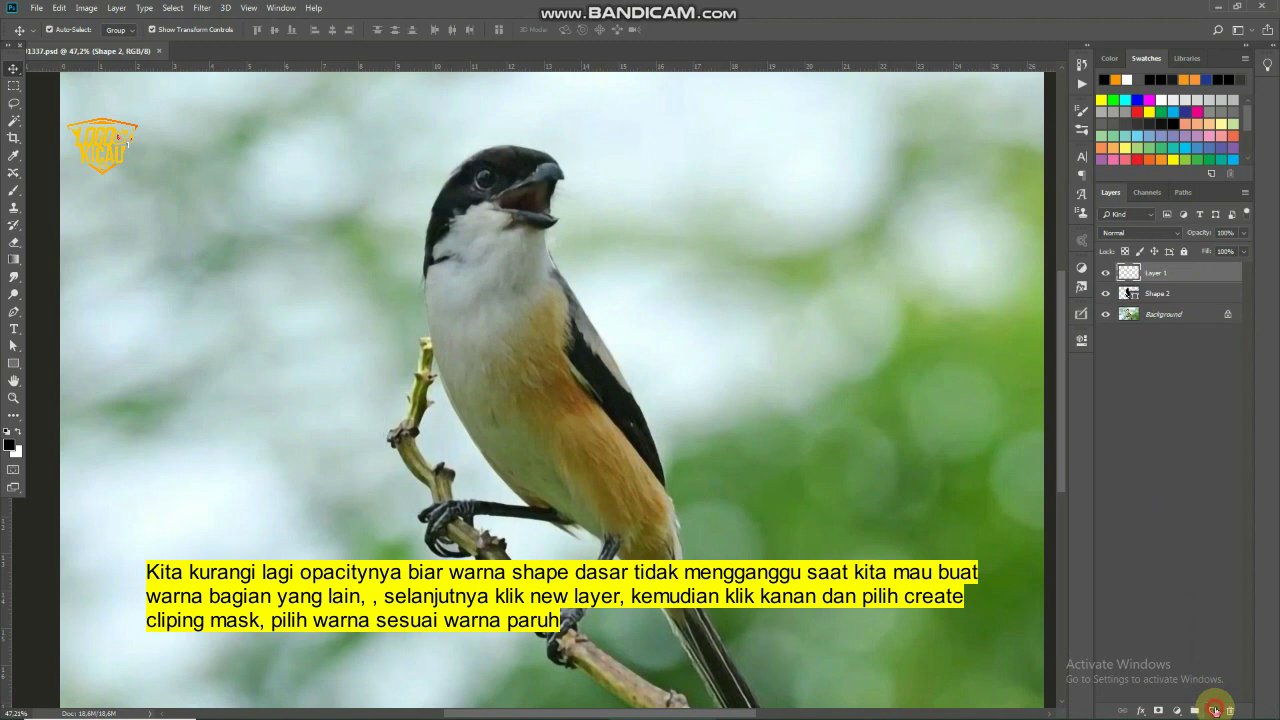
{"action": "right_click", "coordinate": [1189, 270]}
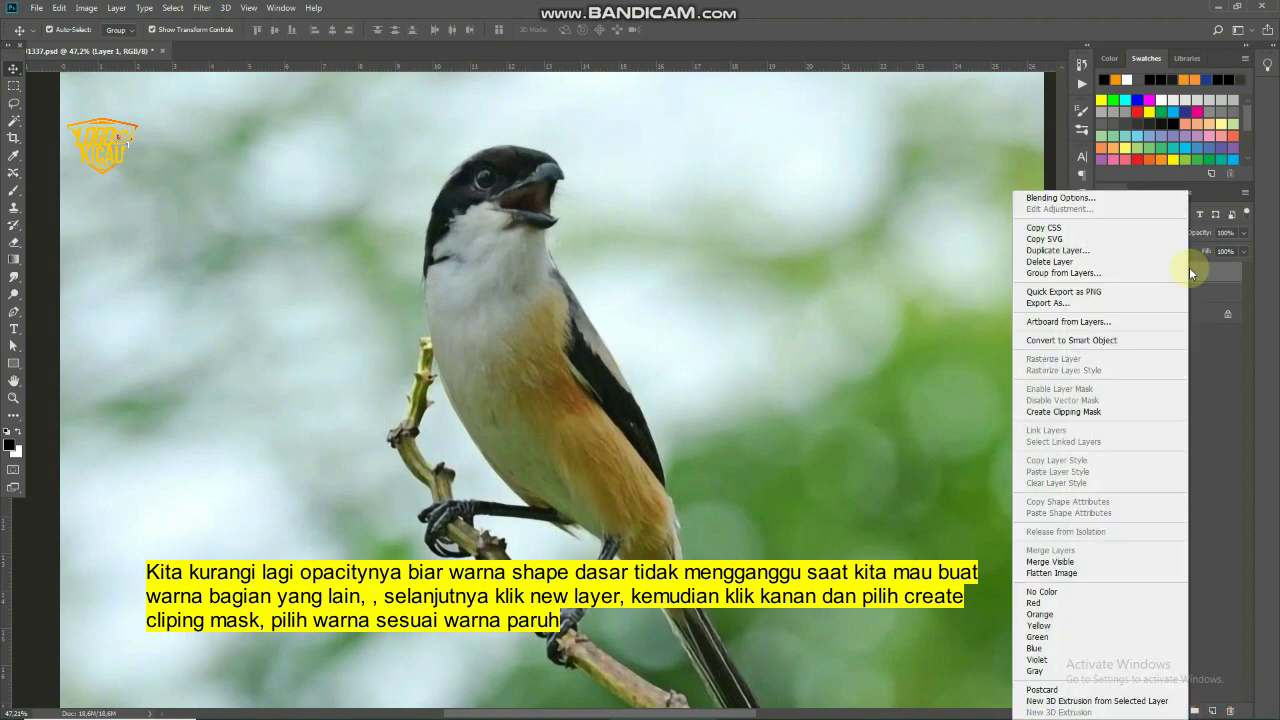
{"action": "left_click", "coordinate": [1070, 414]}
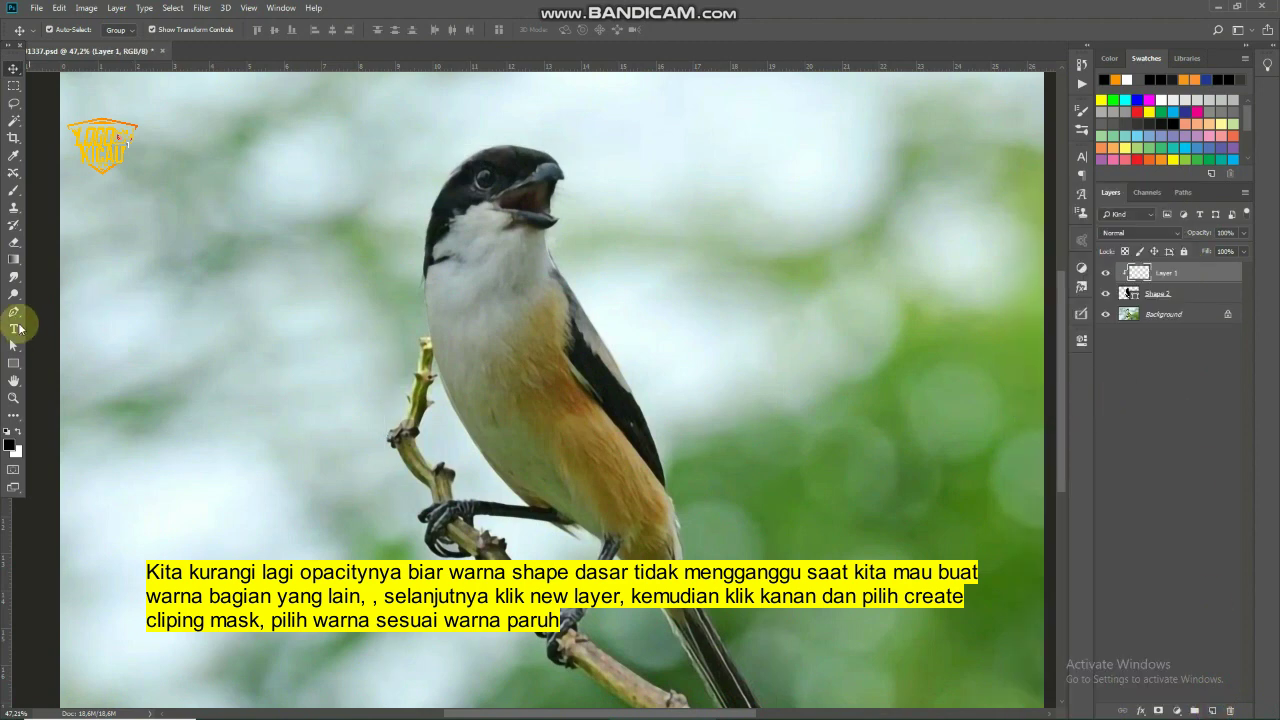
Set the Pen tool to Shape mode and the foreground colour to dark gray 333333
{"action": "left_click", "coordinate": [14, 315]}
{"action": "left_click", "coordinate": [70, 28]}
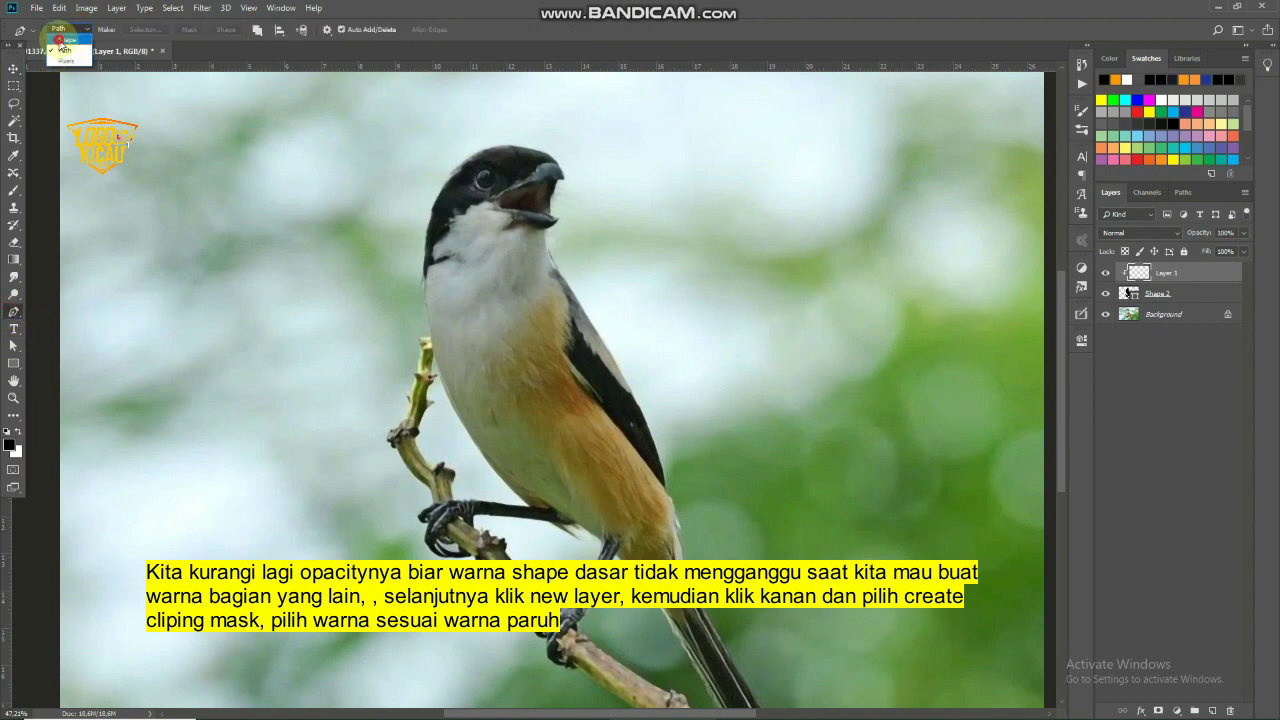
{"action": "left_click", "coordinate": [62, 40]}
{"action": "left_click", "coordinate": [13, 155]}
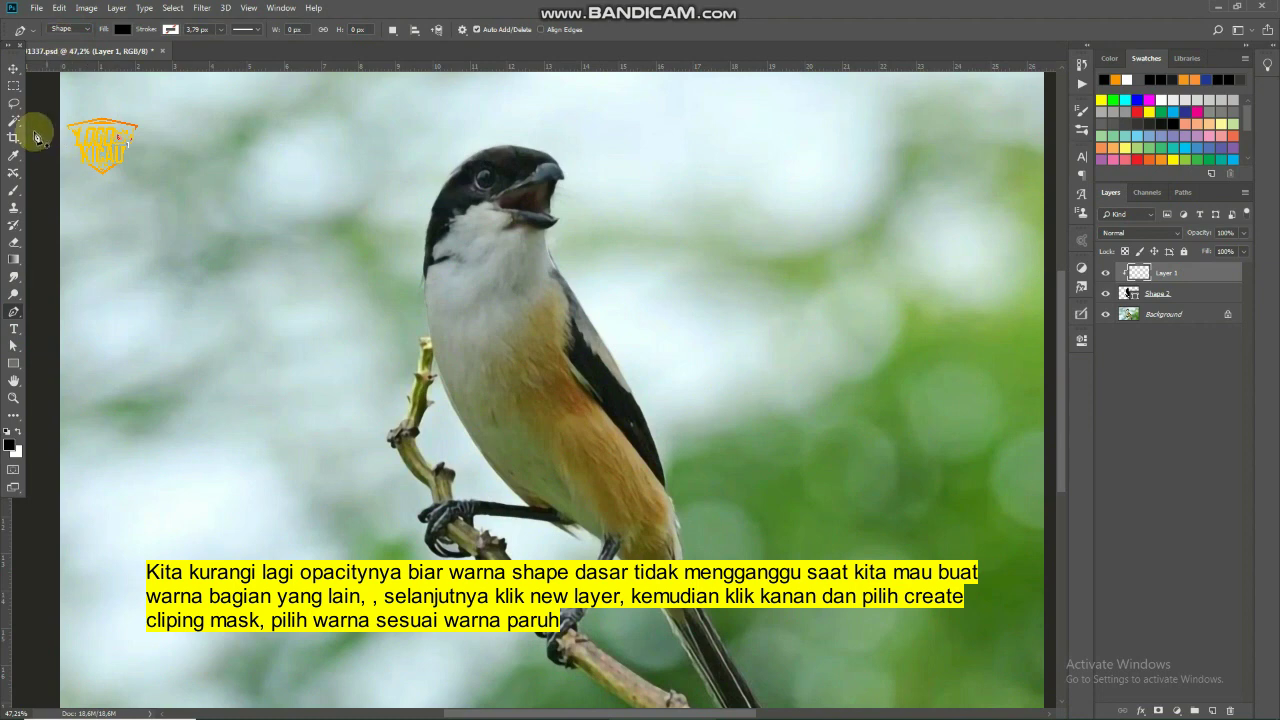
{"action": "left_click", "coordinate": [12, 447]}
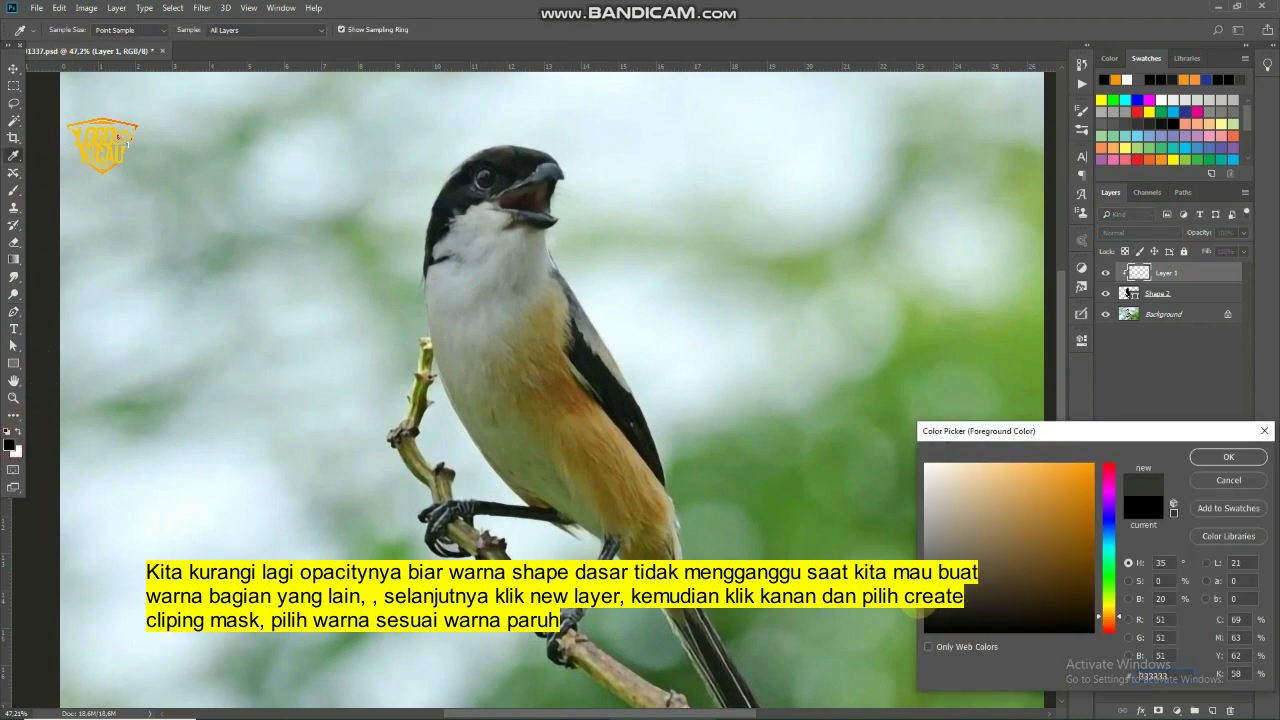
{"action": "left_click", "coordinate": [1226, 458]}
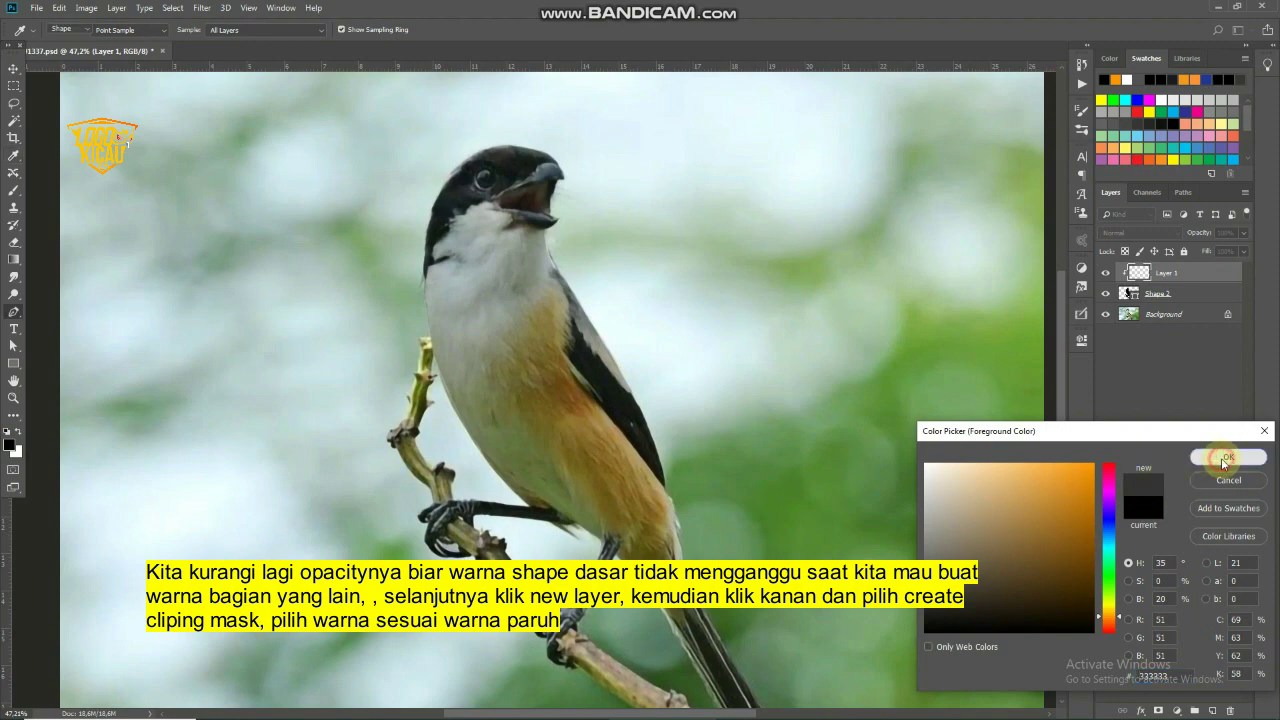
{"action": "scroll", "coordinate": [530, 190], "scroll_direction": "up", "scroll_amount": 5}
Trace the top edge of the open beak on Shape 3, from the upper tip to the mouth corner
{"action": "scroll", "coordinate": [545, 160], "scroll_direction": "up", "scroll_amount": 4}
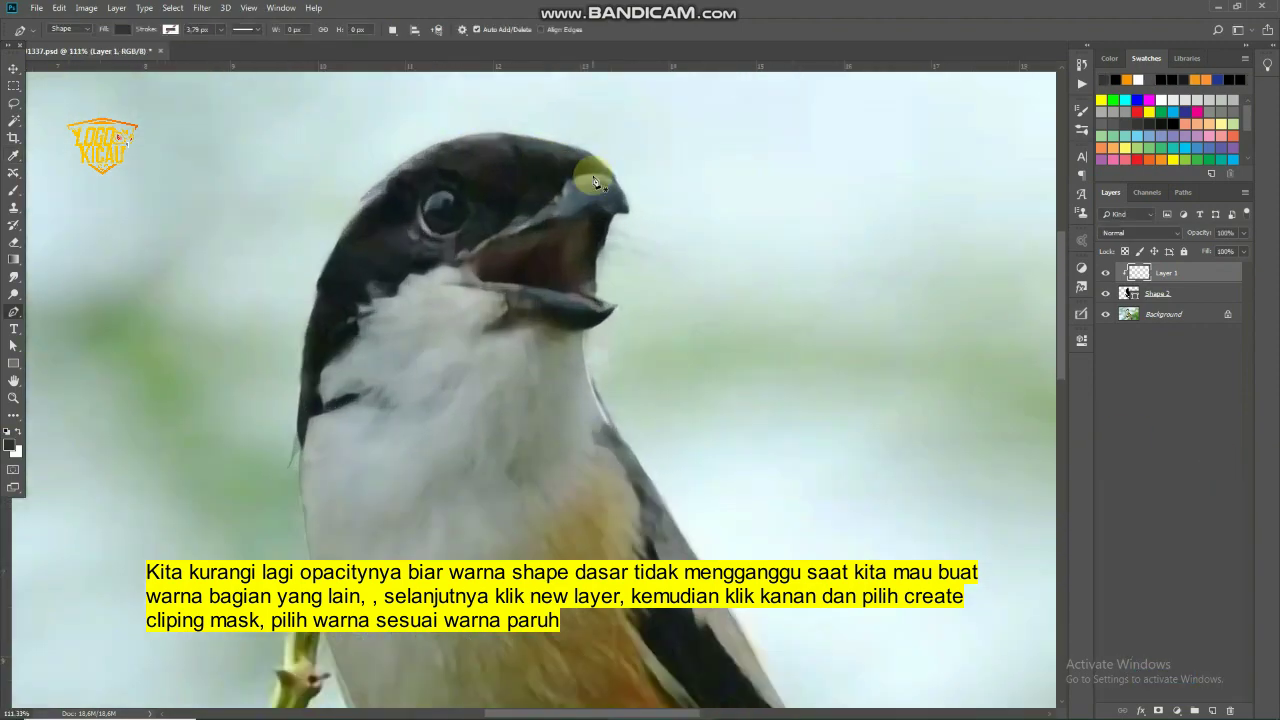
{"action": "scroll", "coordinate": [594, 182], "scroll_direction": "up", "scroll_amount": 2}
{"action": "scroll", "coordinate": [588, 178], "scroll_direction": "up", "scroll_amount": 2}
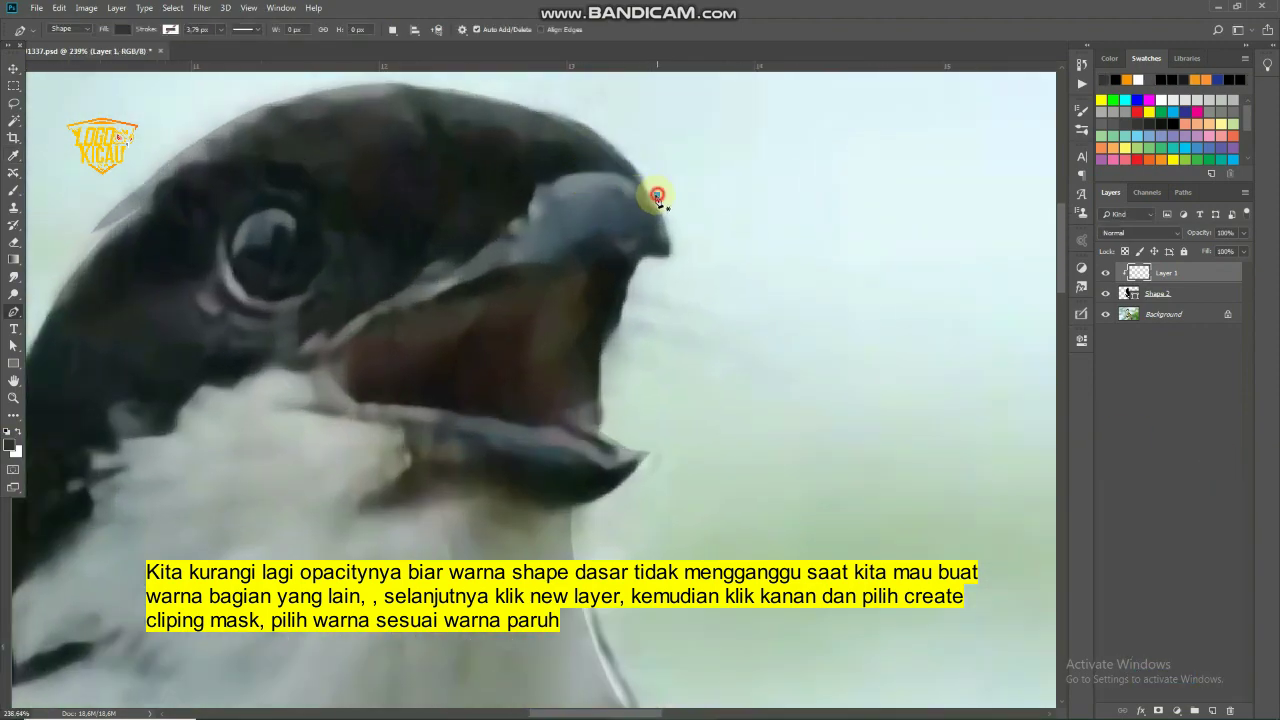
{"action": "left_click", "coordinate": [657, 194]}
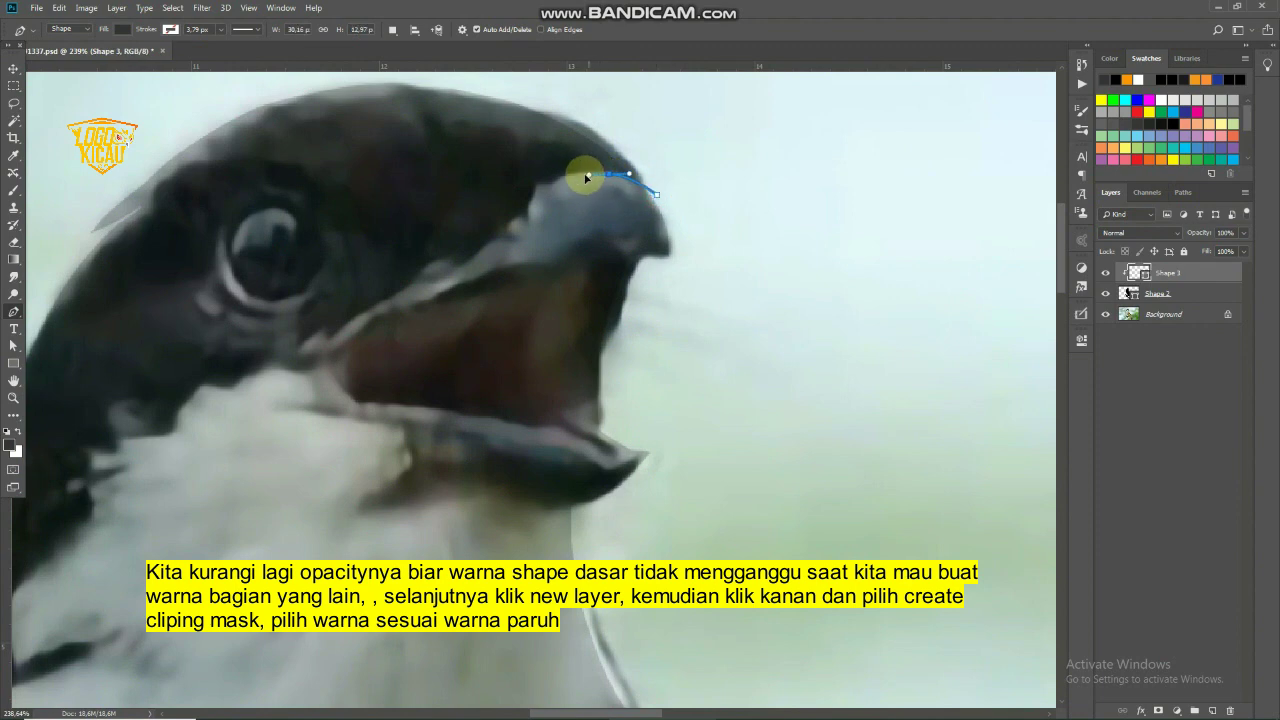
{"action": "left_click", "coordinate": [588, 176]}
{"action": "left_click", "coordinate": [545, 187]}
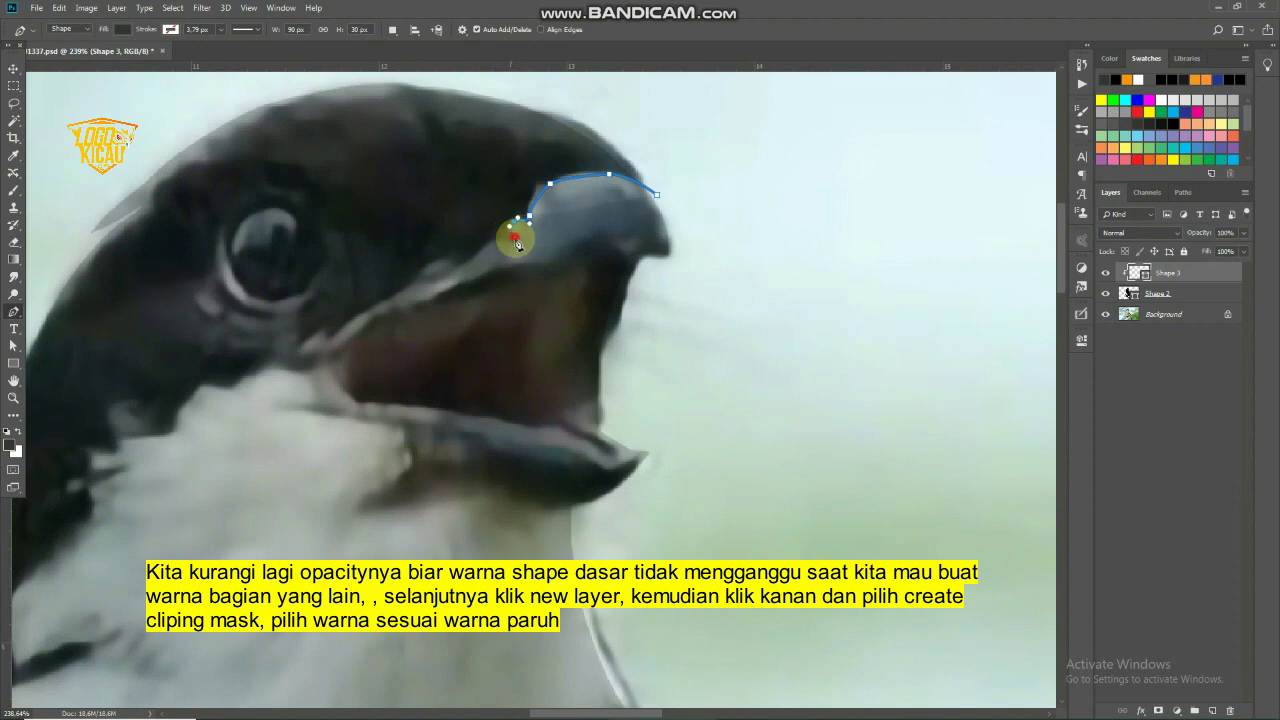
{"action": "left_click", "coordinate": [501, 234]}
{"action": "left_click", "coordinate": [488, 247]}
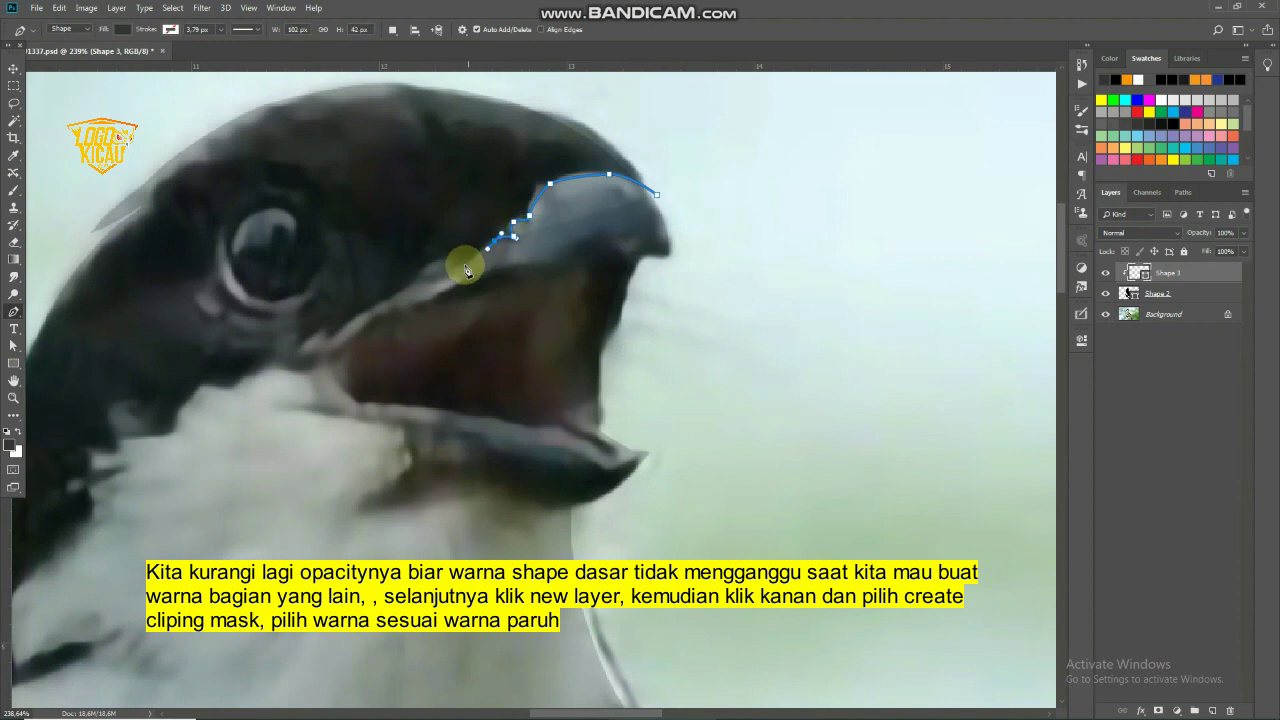
{"action": "left_click", "coordinate": [449, 270]}
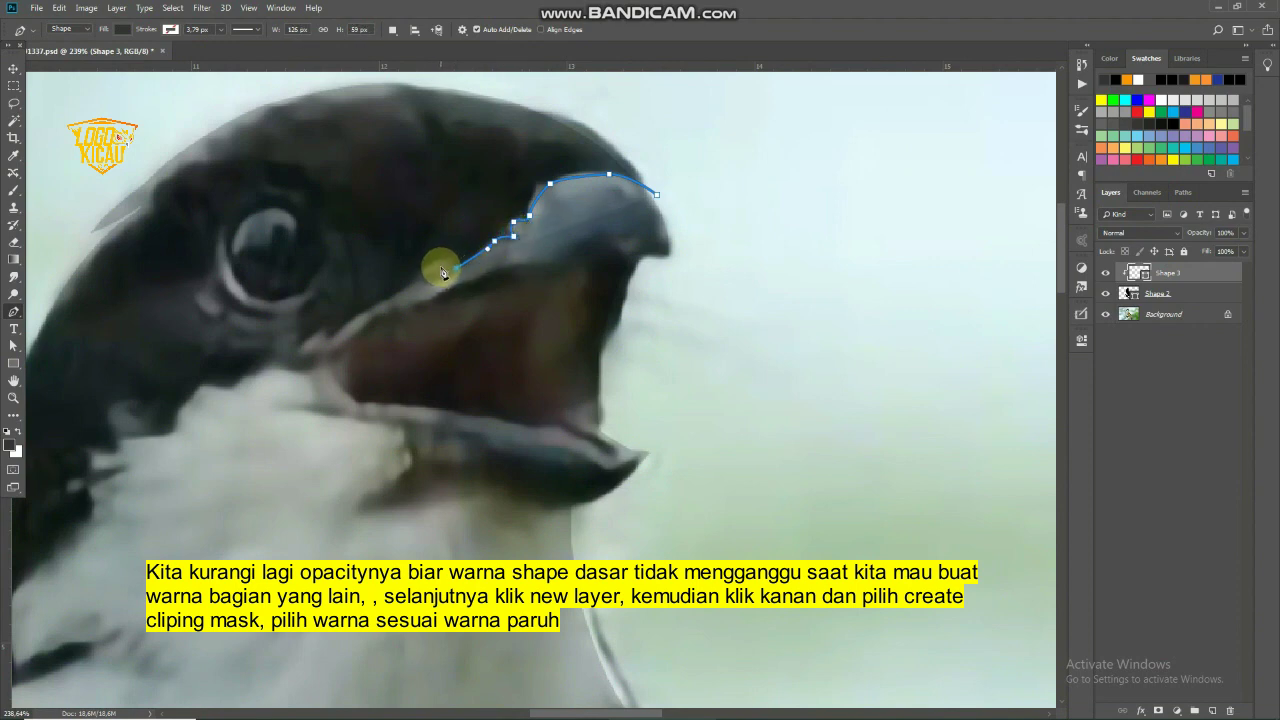
{"action": "left_click", "coordinate": [440, 267]}
{"action": "left_click", "coordinate": [428, 275]}
{"action": "left_click", "coordinate": [397, 297]}
{"action": "left_click", "coordinate": [387, 301]}
{"action": "left_click", "coordinate": [376, 306]}
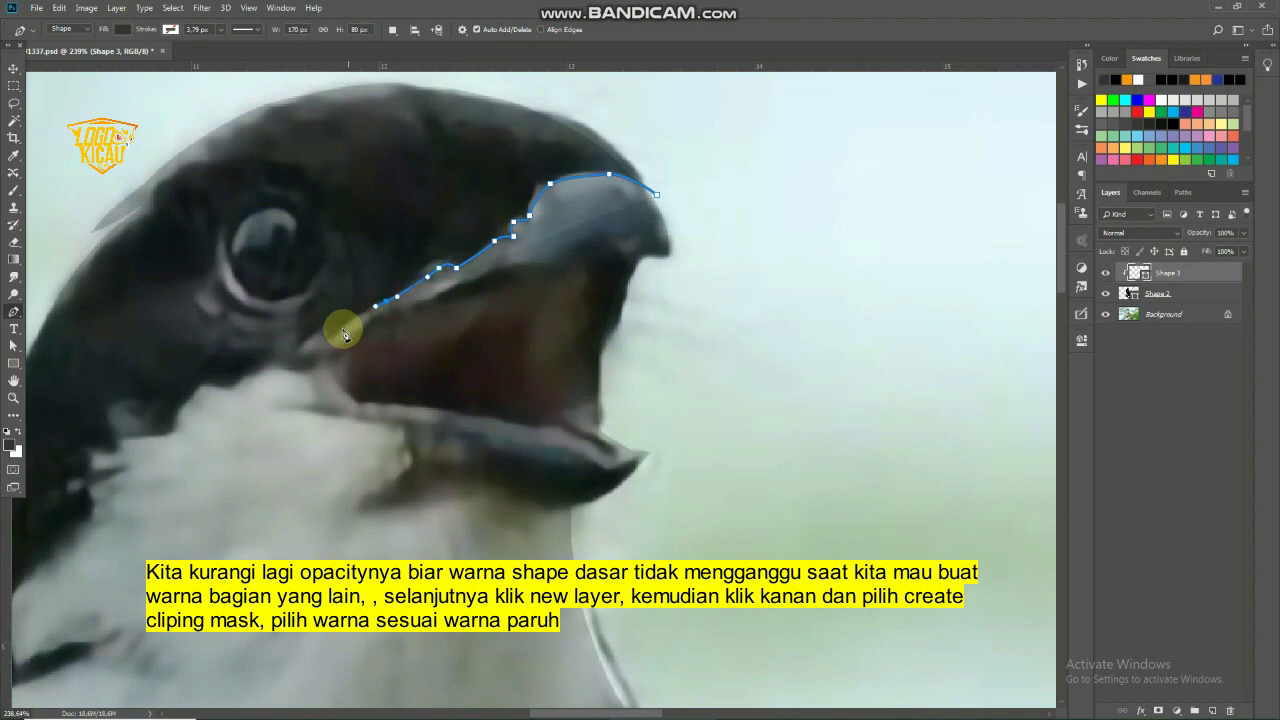
{"action": "left_click", "coordinate": [348, 320]}
{"action": "left_click", "coordinate": [302, 354]}
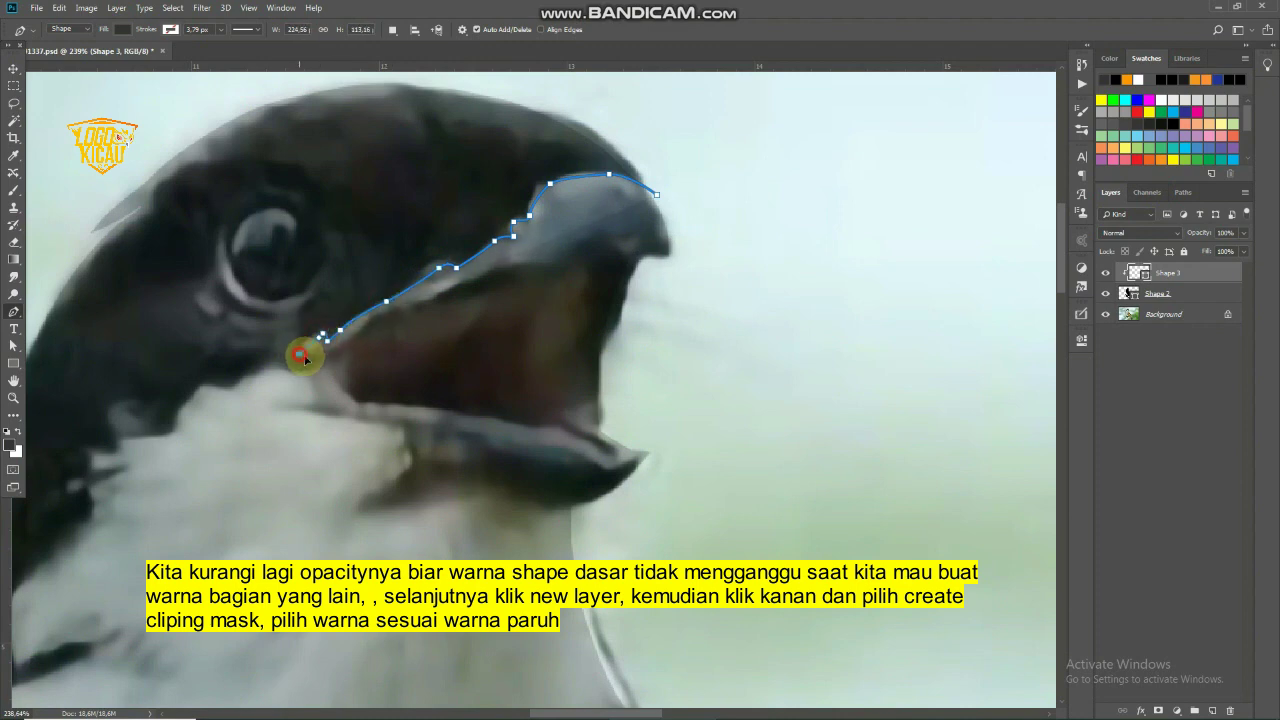
Continue the beak outline around the mouth corner, out to the lower beak tip and back along its inner edge
{"action": "scroll", "coordinate": [323, 380], "scroll_direction": "down", "scroll_amount": 2}
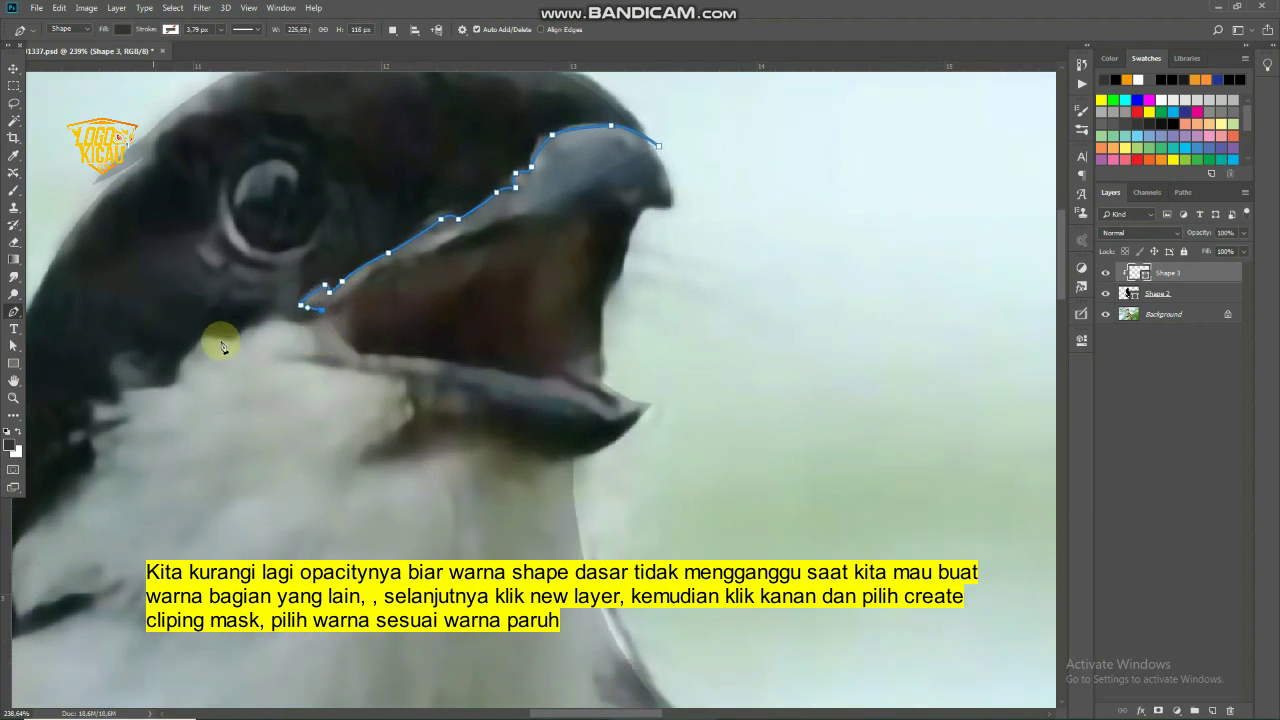
{"action": "left_click", "coordinate": [326, 351]}
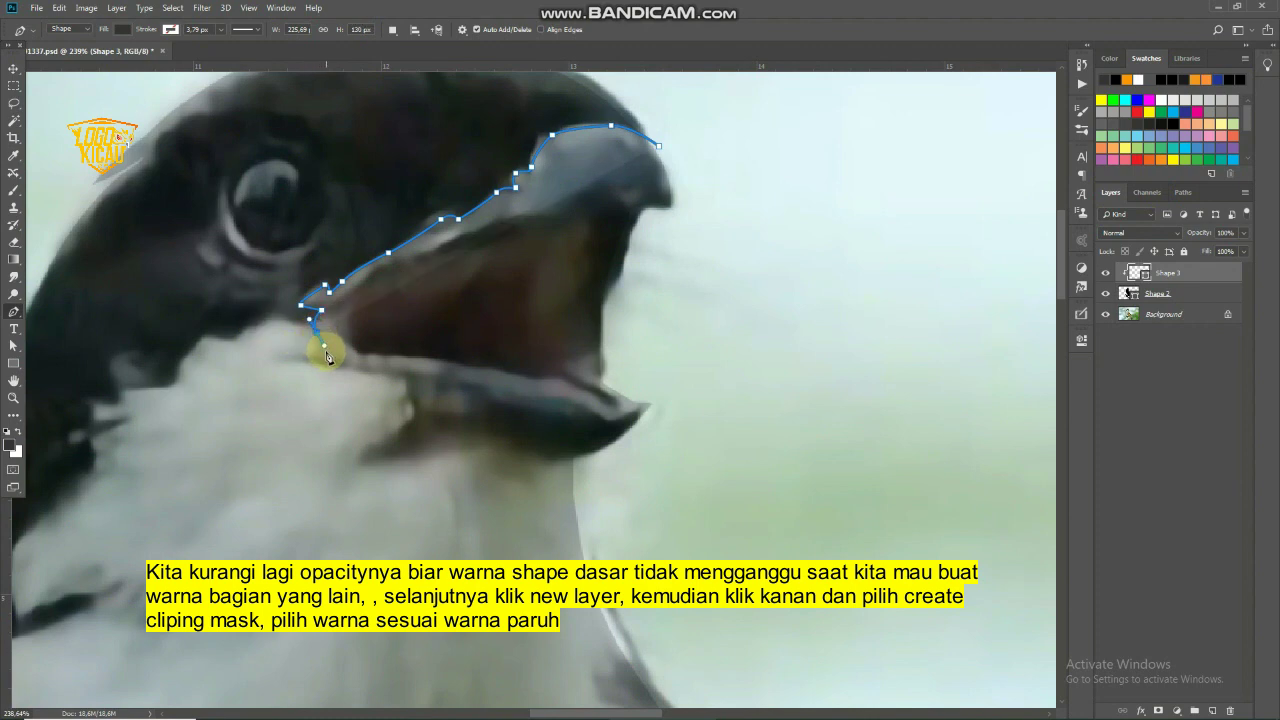
{"action": "left_click", "coordinate": [310, 357]}
{"action": "left_click", "coordinate": [291, 357]}
{"action": "left_click_drag", "start_coordinate": [382, 376], "coordinate": [400, 373]}
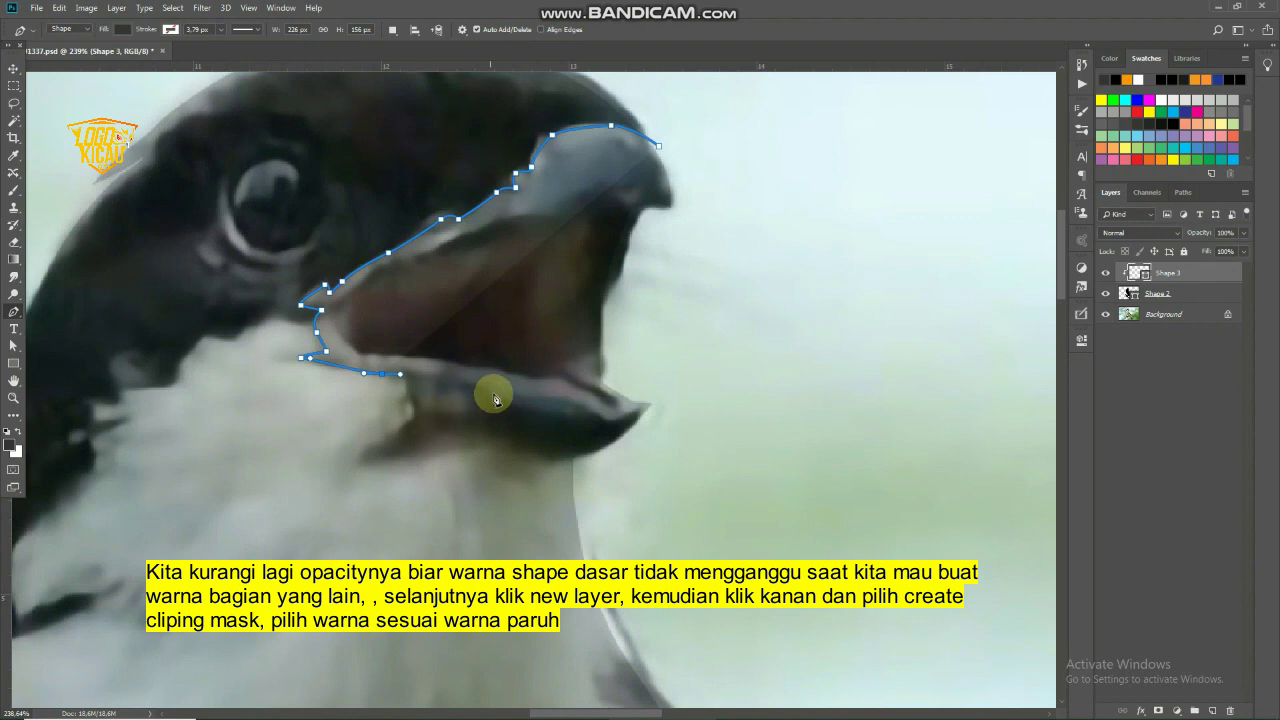
{"action": "left_click_drag", "start_coordinate": [489, 394], "coordinate": [507, 402]}
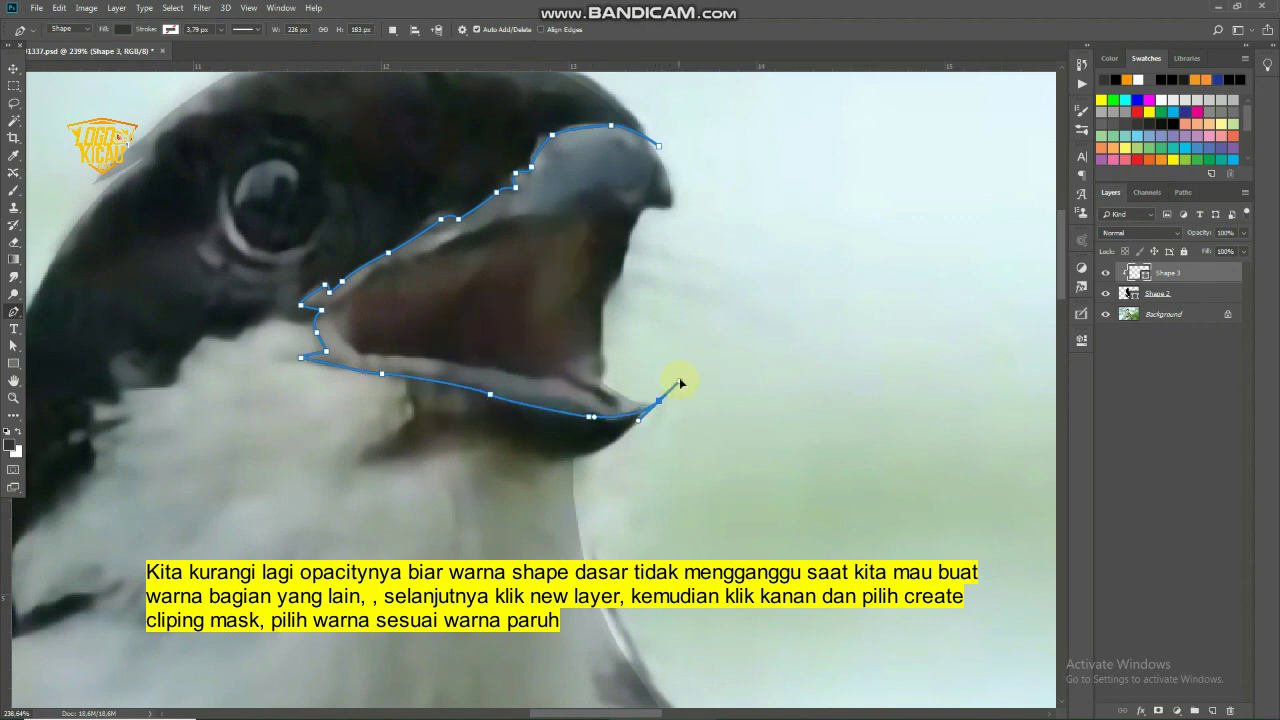
{"action": "left_click_drag", "start_coordinate": [681, 384], "coordinate": [684, 386]}
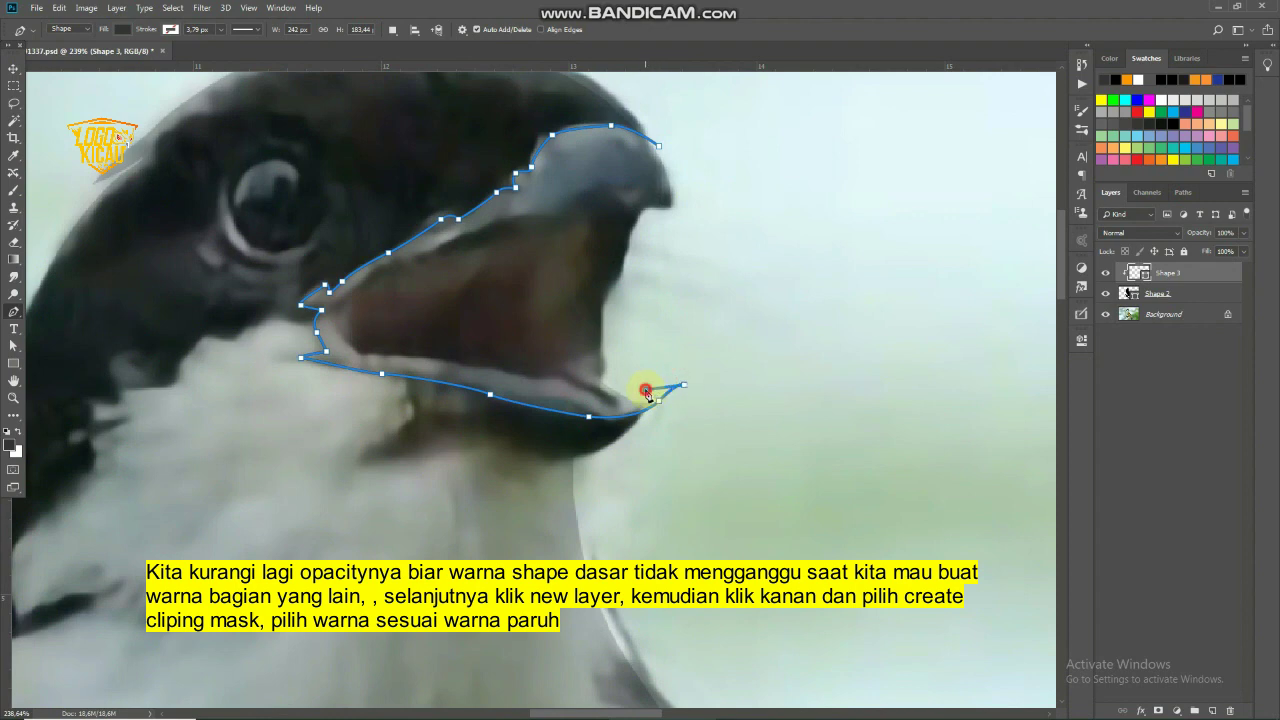
{"action": "left_click", "coordinate": [593, 354]}
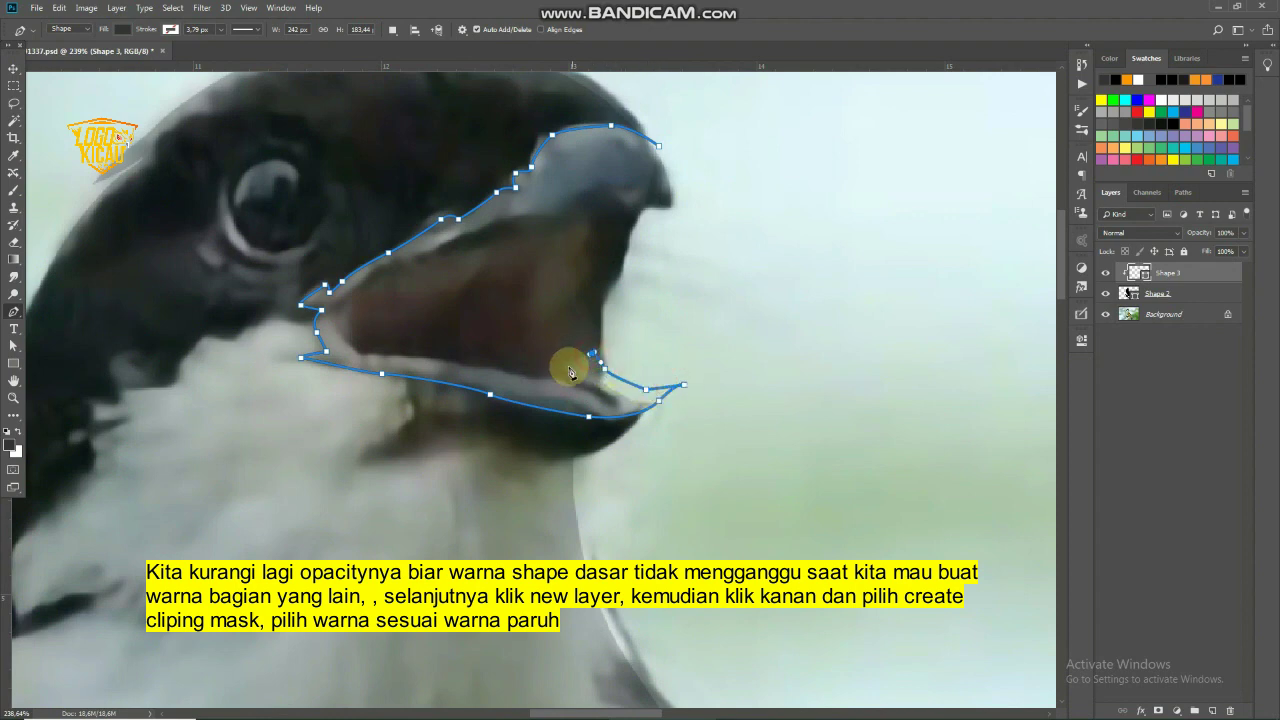
{"action": "mouse_move", "coordinate": [577, 366]}
{"action": "left_mouse_down"}
{"action": "mouse_move", "coordinate": [561, 357]}
{"action": "mouse_move", "coordinate": [606, 403]}
{"action": "left_mouse_up"}
{"action": "left_click", "coordinate": [612, 406]}
{"action": "left_click", "coordinate": [560, 383]}
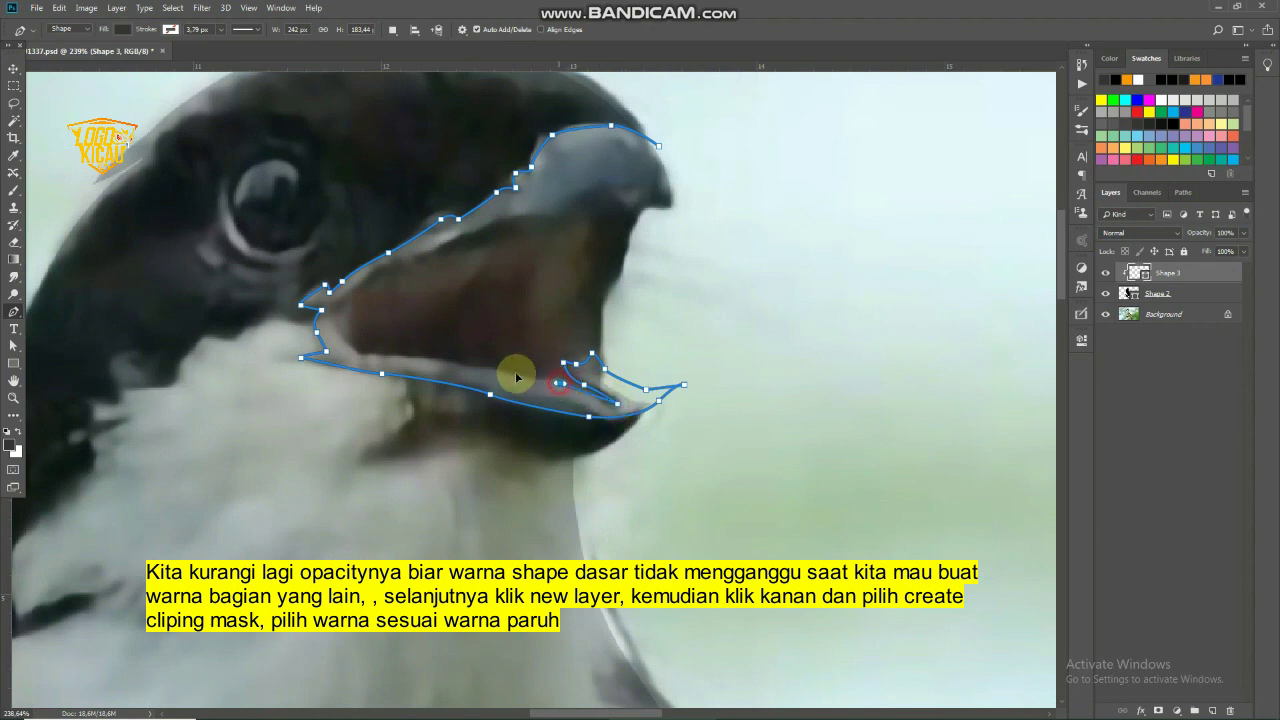
{"action": "left_click_drag", "start_coordinate": [475, 369], "coordinate": [350, 342]}
Close the beak outline along the upper beak's inner edge to the hooked tip and finish the path
{"action": "left_click", "coordinate": [351, 334]}
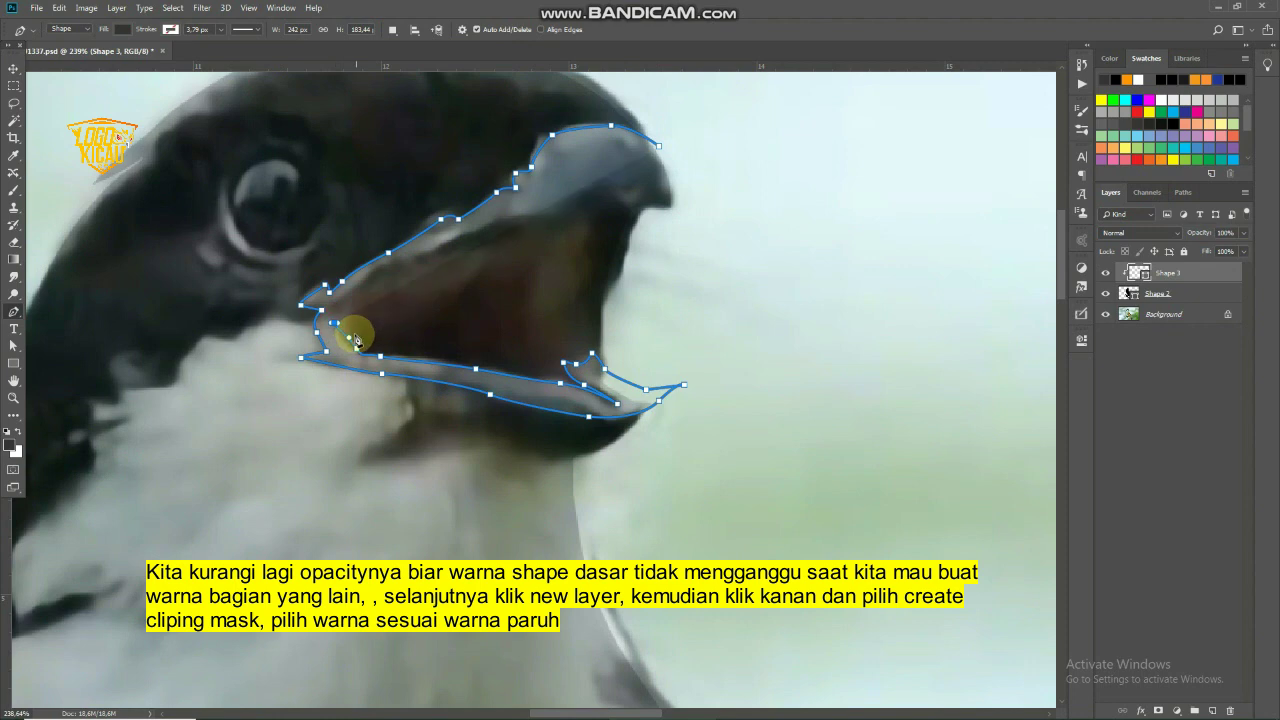
{"action": "left_click", "coordinate": [348, 314]}
{"action": "left_click", "coordinate": [349, 307]}
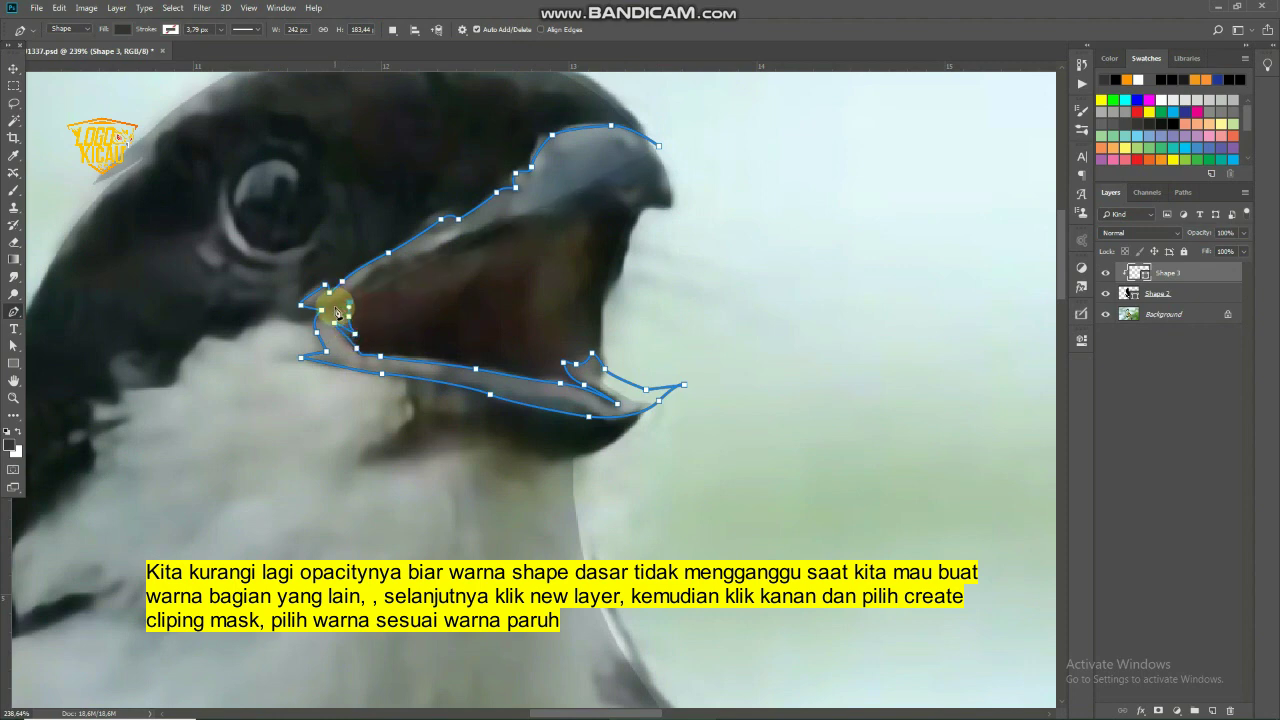
{"action": "left_click", "coordinate": [376, 270]}
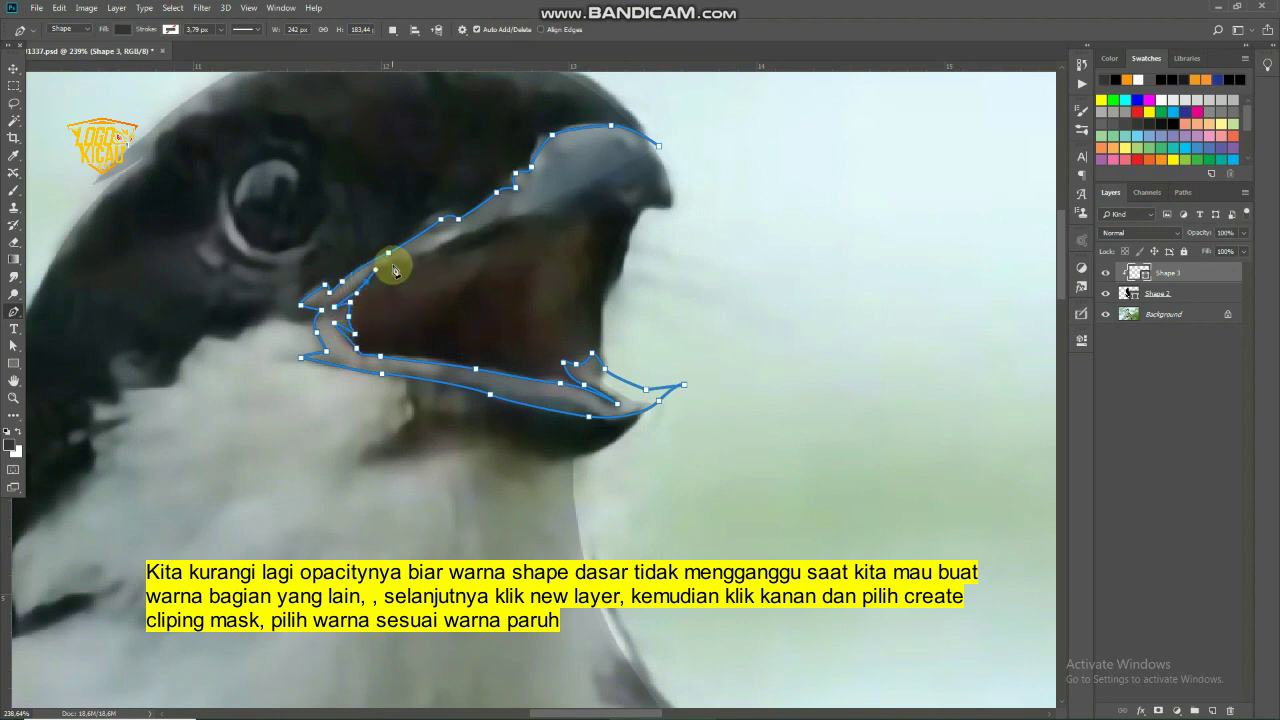
{"action": "left_click_drag", "start_coordinate": [390, 266], "coordinate": [408, 257]}
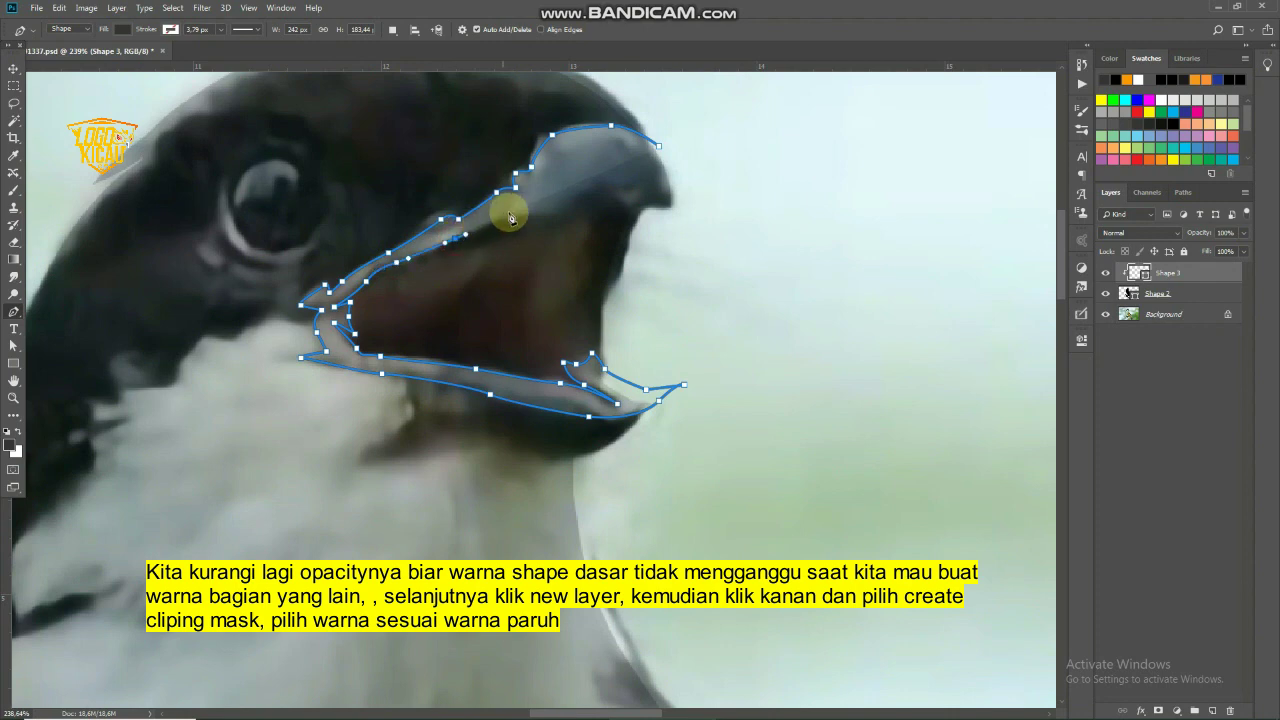
{"action": "mouse_move", "coordinate": [509, 209]}
{"action": "left_mouse_down"}
{"action": "mouse_move", "coordinate": [494, 300]}
{"action": "mouse_move", "coordinate": [537, 281]}
{"action": "left_mouse_up"}
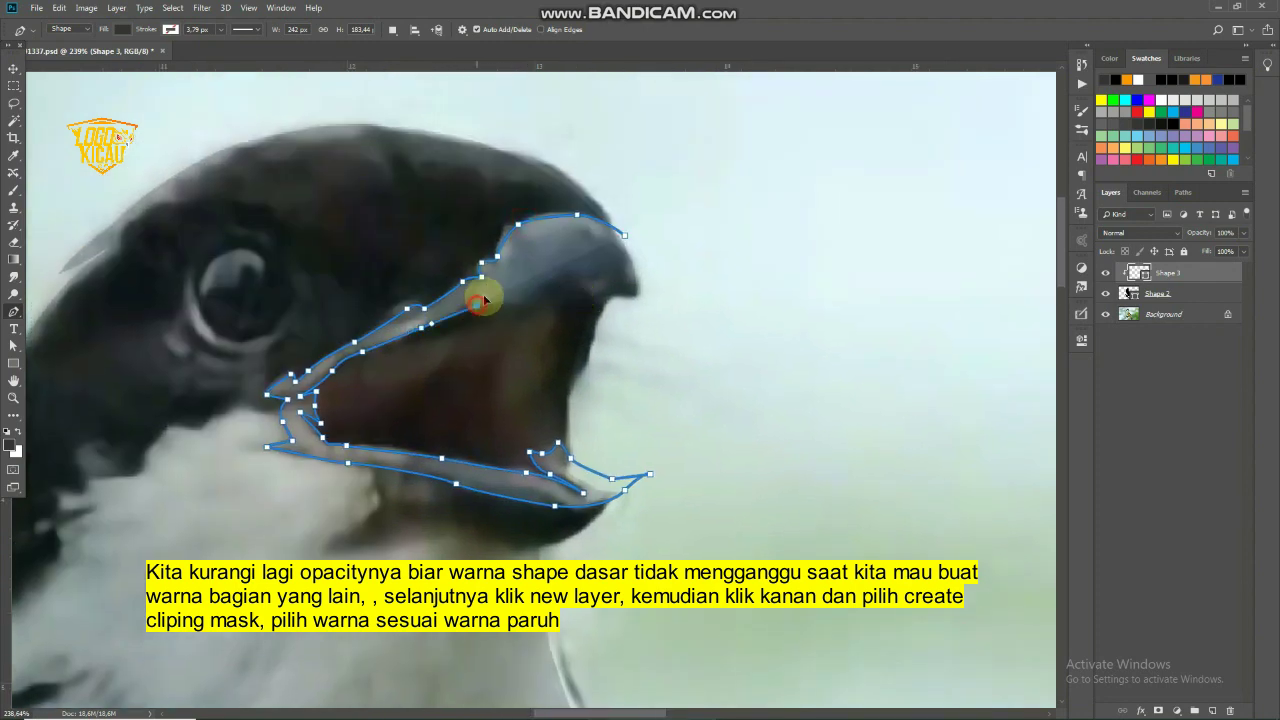
{"action": "mouse_move", "coordinate": [565, 263]}
{"action": "left_mouse_down"}
{"action": "mouse_move", "coordinate": [587, 268]}
{"action": "mouse_move", "coordinate": [627, 244]}
{"action": "left_mouse_up"}
{"action": "left_click", "coordinate": [536, 284]}
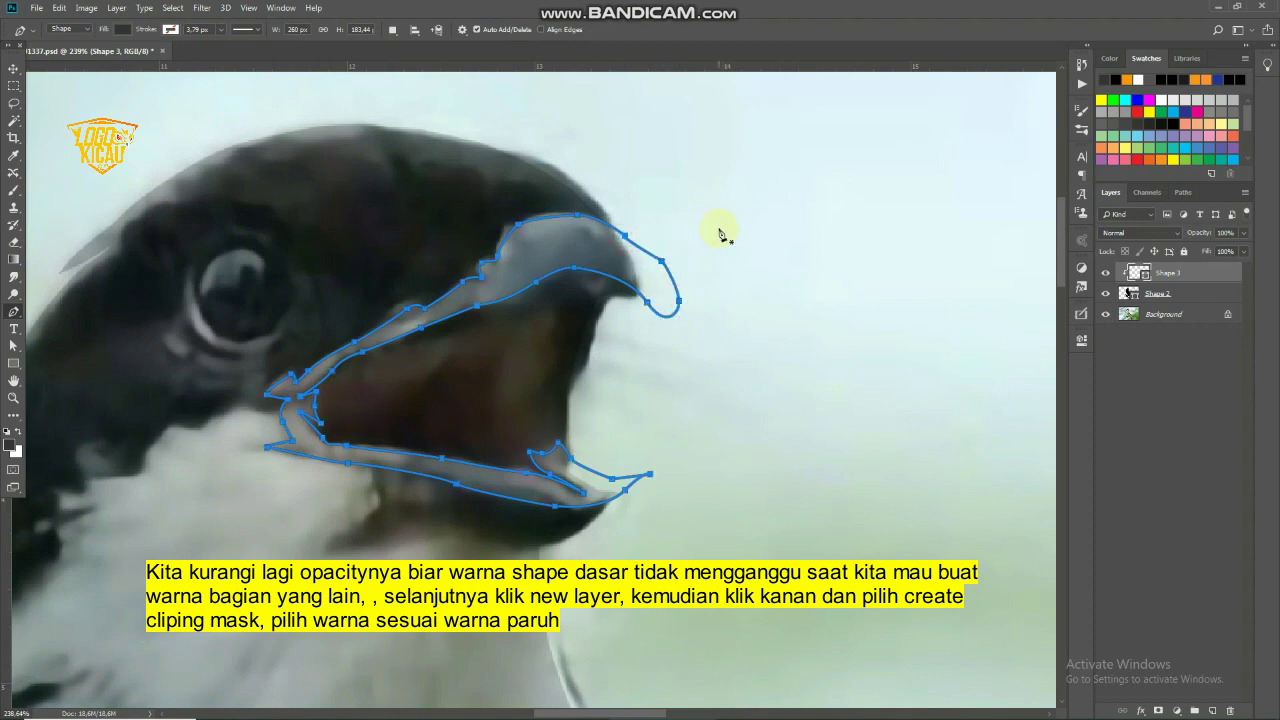
{"action": "key", "text": "Return"}
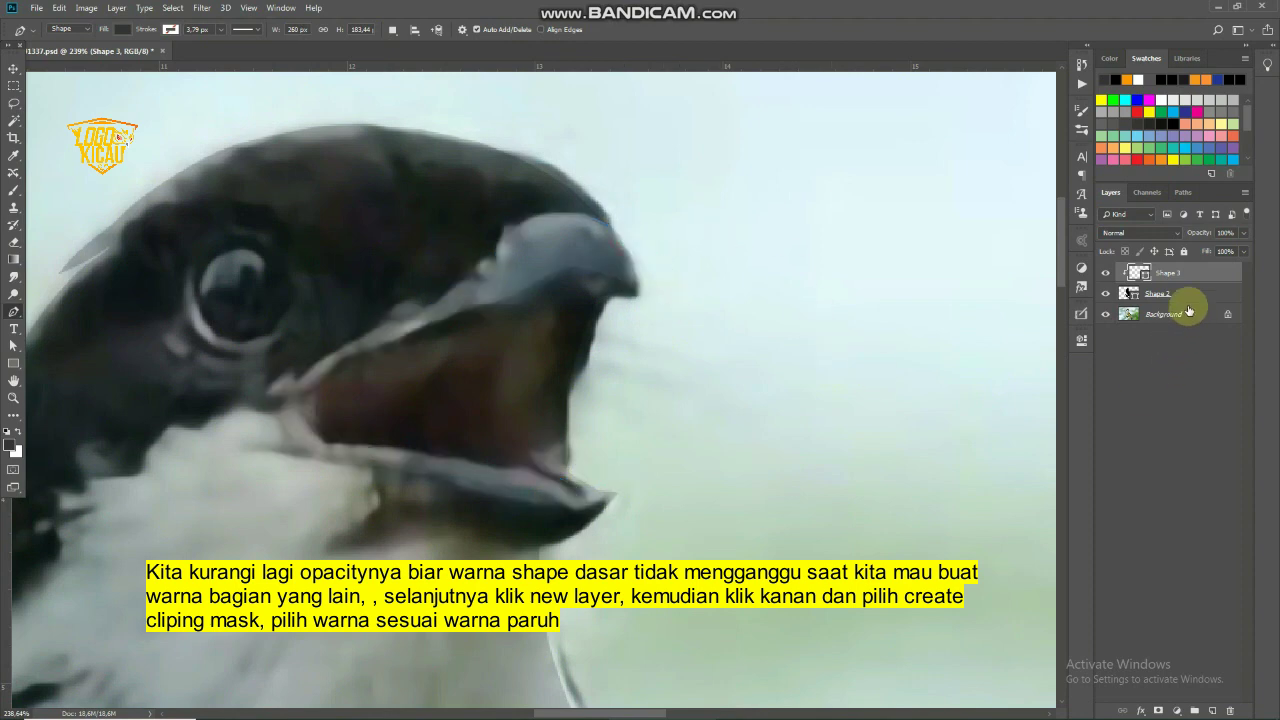
Set the Shape 2 silhouette layer's opacity to 0%
{"action": "left_click", "coordinate": [1186, 294]}
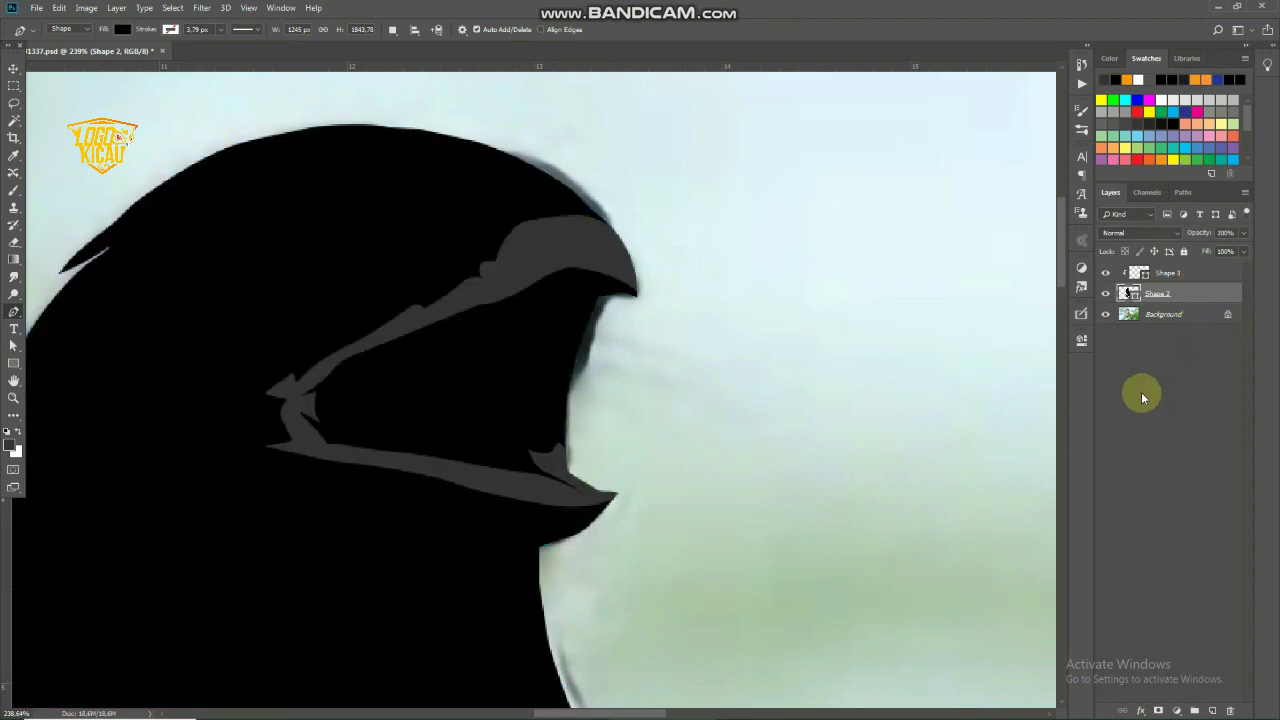
{"action": "scroll", "coordinate": [745, 425], "scroll_direction": "down", "scroll_amount": 5}
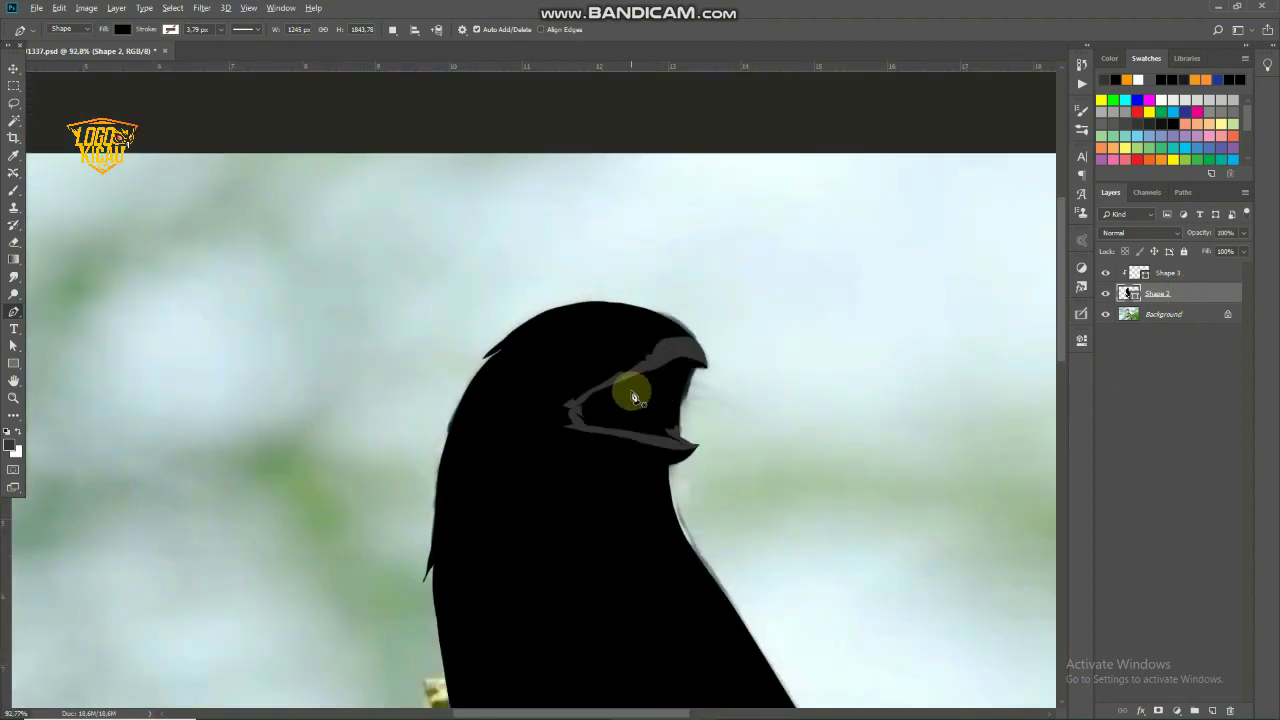
{"action": "scroll", "coordinate": [623, 394], "scroll_direction": "up", "scroll_amount": 3}
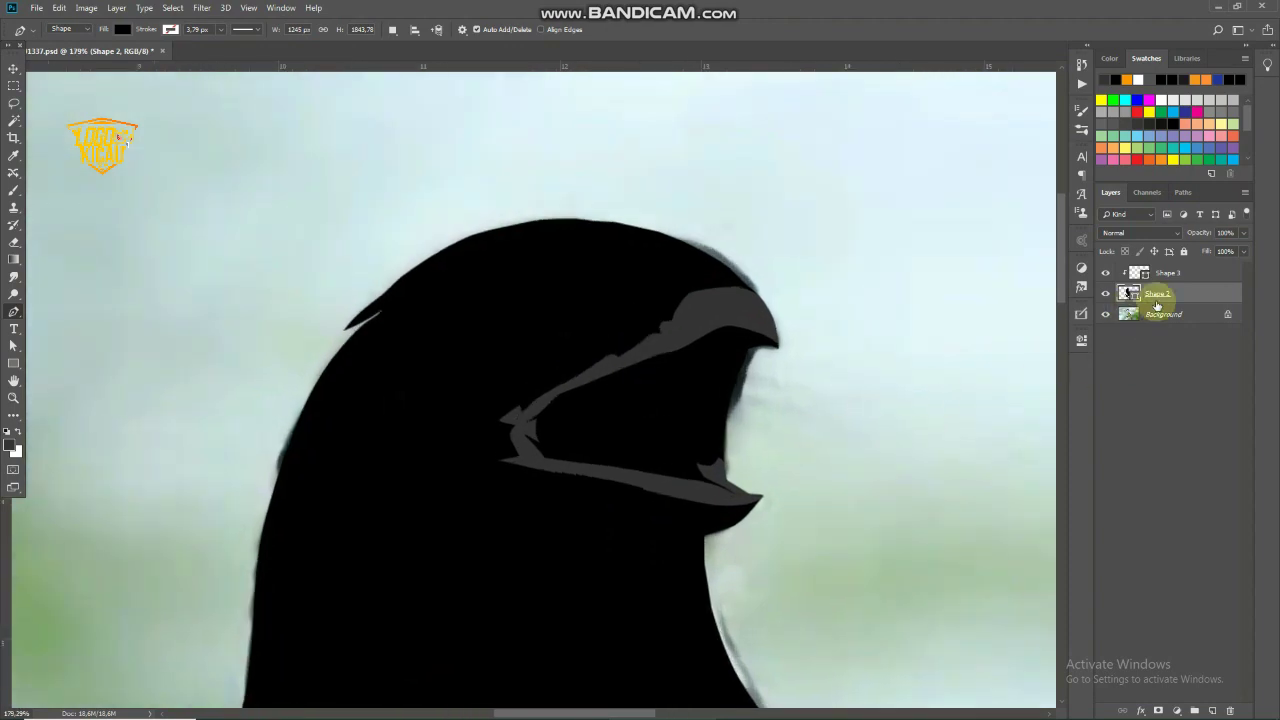
{"action": "left_click_drag", "start_coordinate": [1200, 232], "coordinate": [1077, 234]}
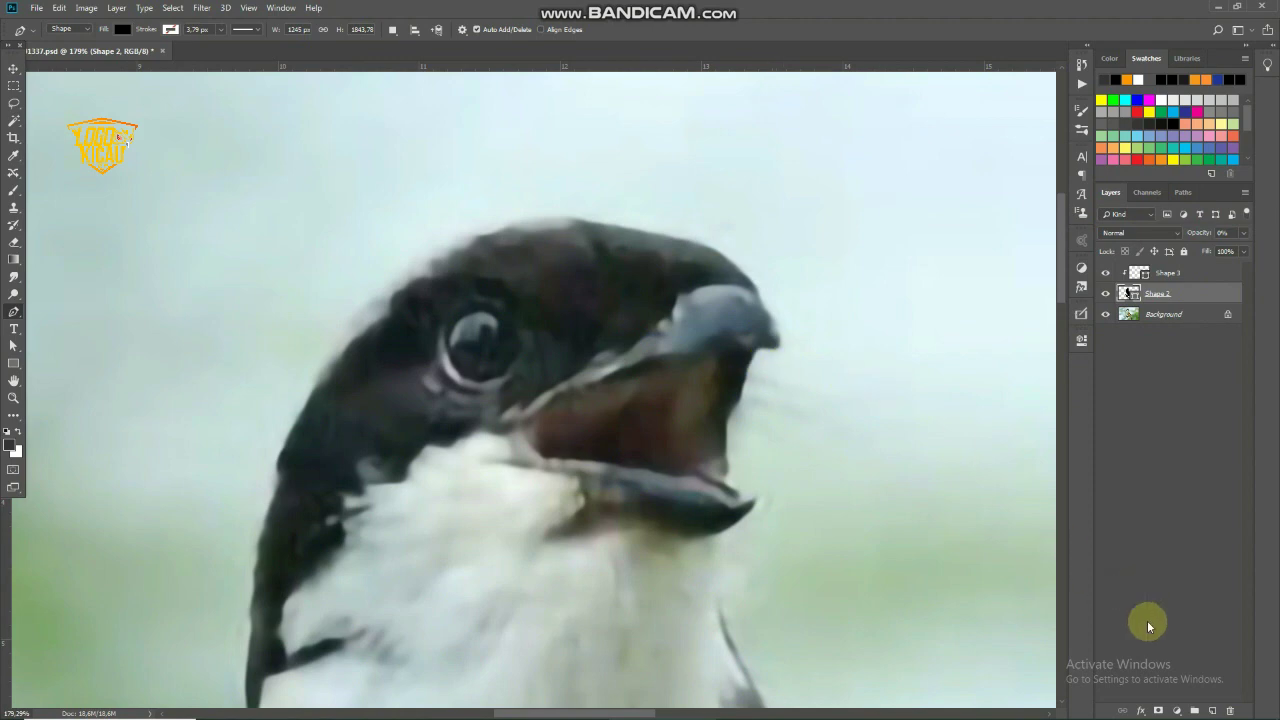
Add a new layer, hide Shape 2, and set the foreground to the mouth's dark brown (49, 24, 15)
{"action": "left_click", "coordinate": [1212, 710]}
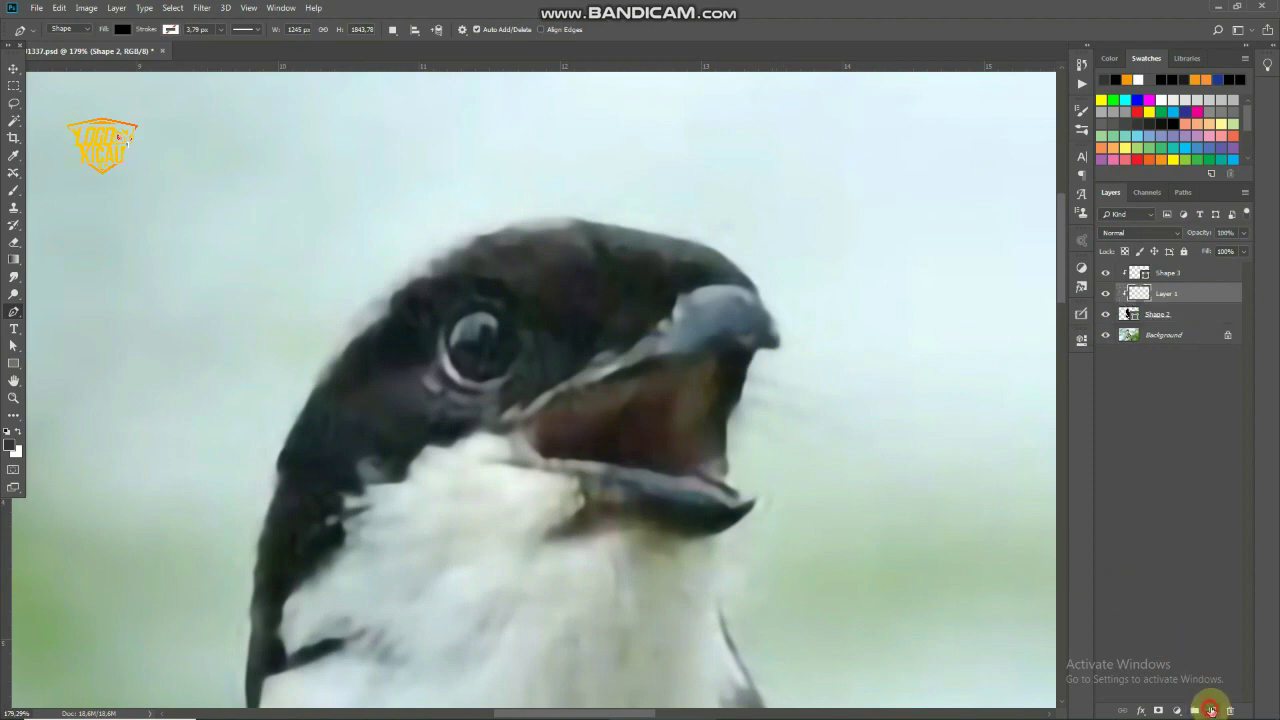
{"action": "left_click", "coordinate": [1105, 315]}
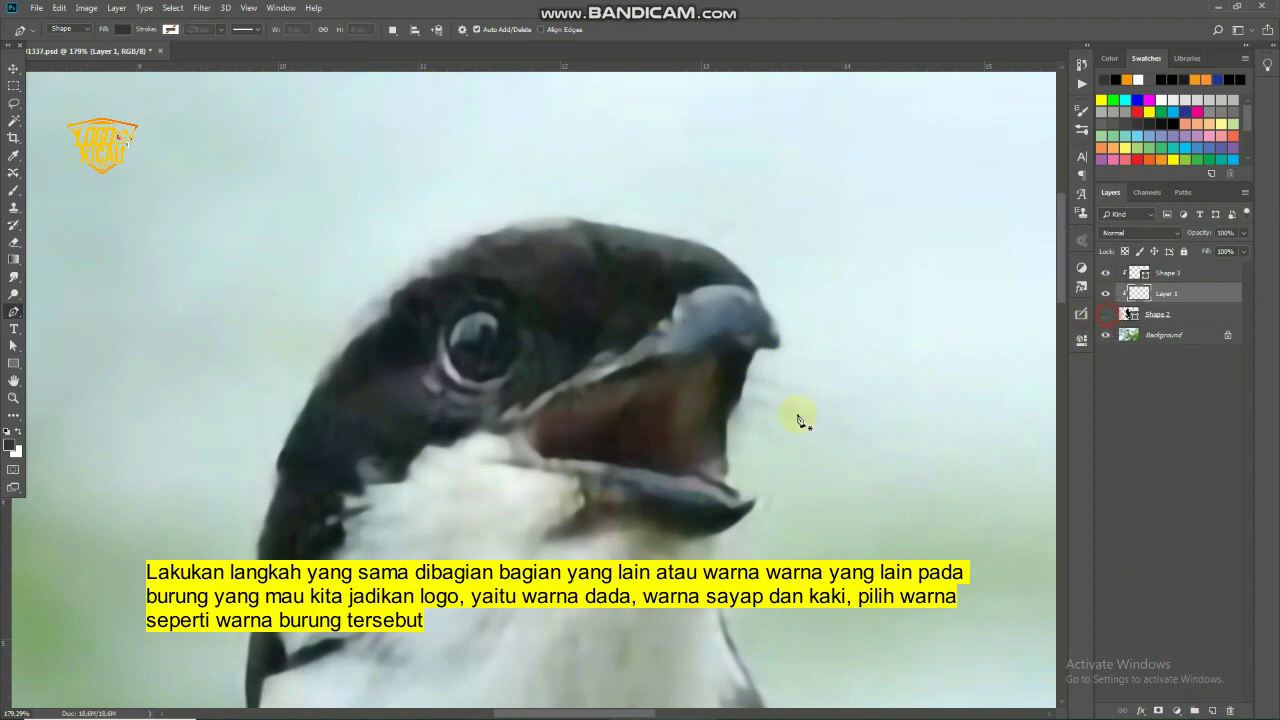
{"action": "left_click", "coordinate": [10, 444]}
{"action": "left_click_drag", "start_coordinate": [664, 423], "coordinate": [661, 430]}
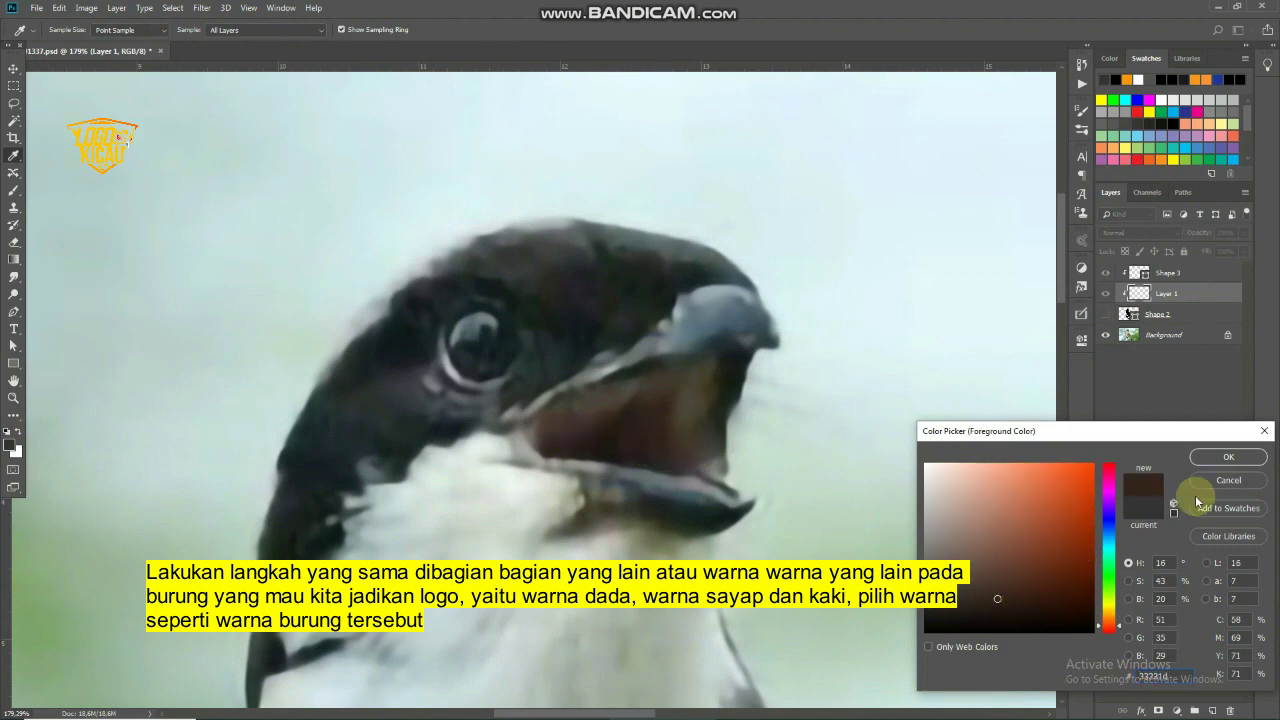
{"action": "left_click", "coordinate": [1043, 600]}
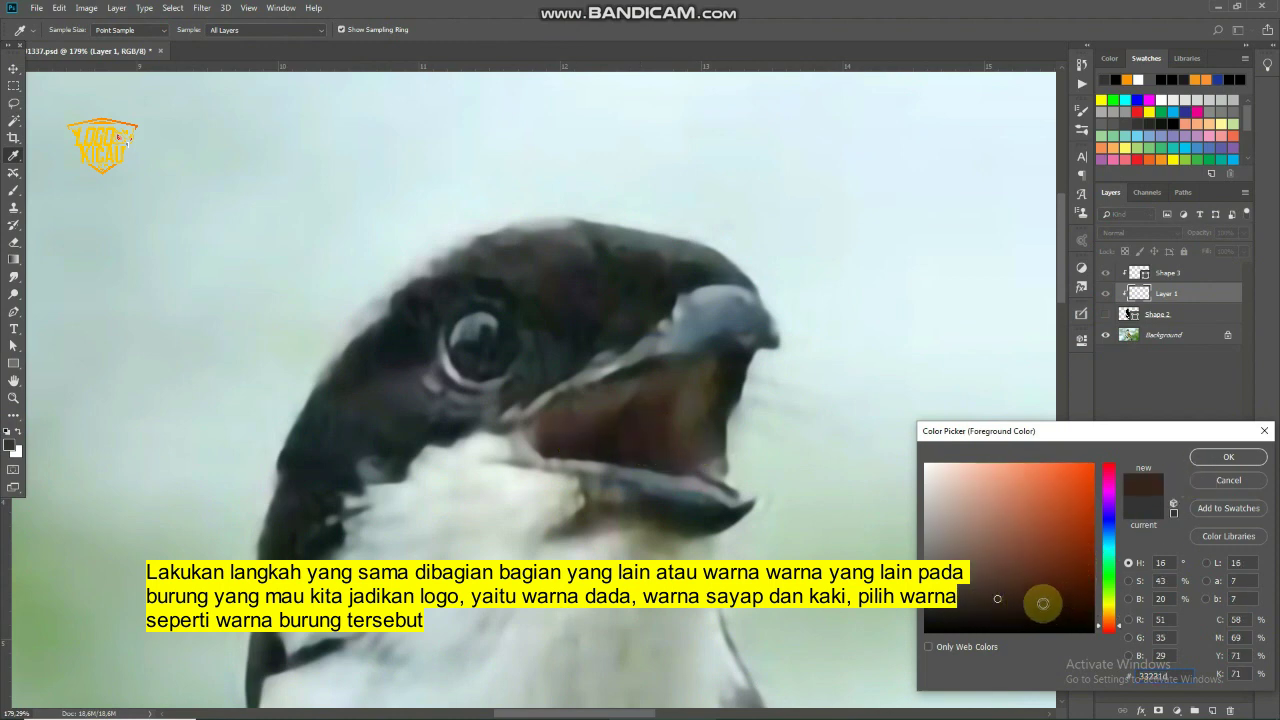
{"action": "left_click", "coordinate": [1210, 458]}
Begin tracing the mouth interior from its top, down the inner edge to the lower beak
{"action": "key", "text": "p"}
{"action": "scroll", "coordinate": [697, 403], "scroll_direction": "up", "scroll_amount": 1}
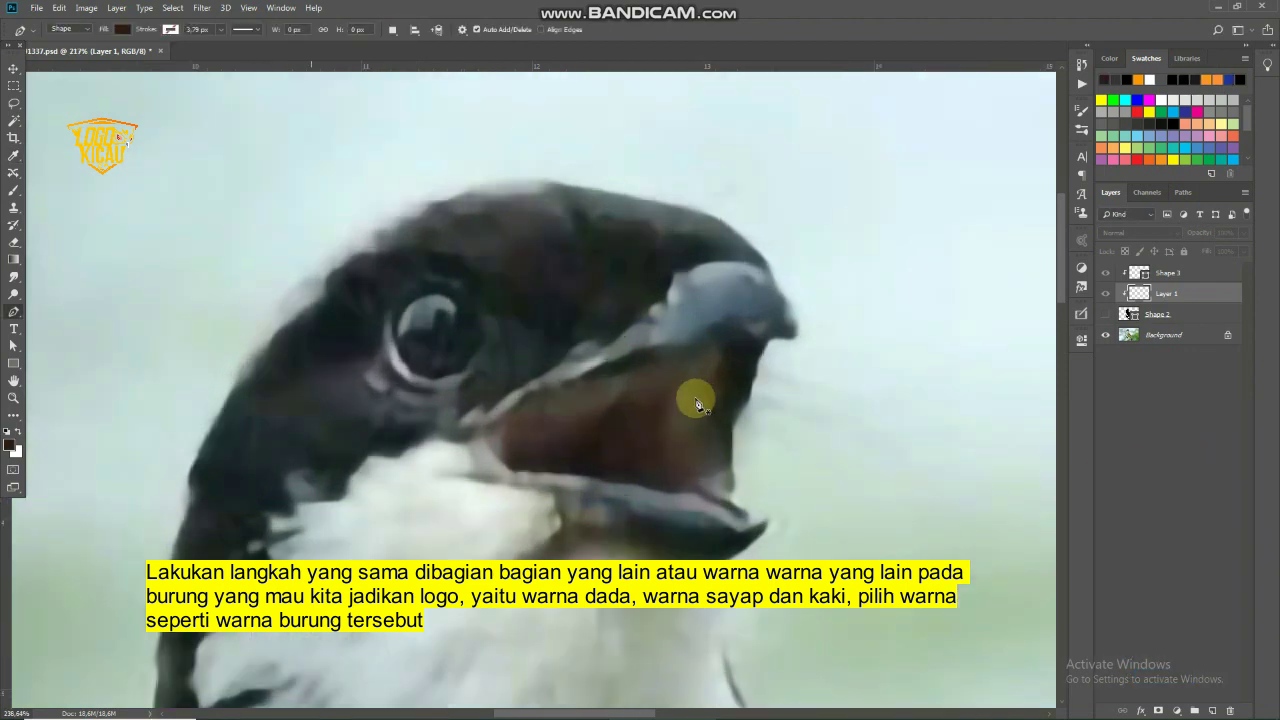
{"action": "scroll", "coordinate": [697, 403], "scroll_direction": "up", "scroll_amount": 1}
{"action": "left_click", "coordinate": [678, 380]}
{"action": "left_click", "coordinate": [664, 437]}
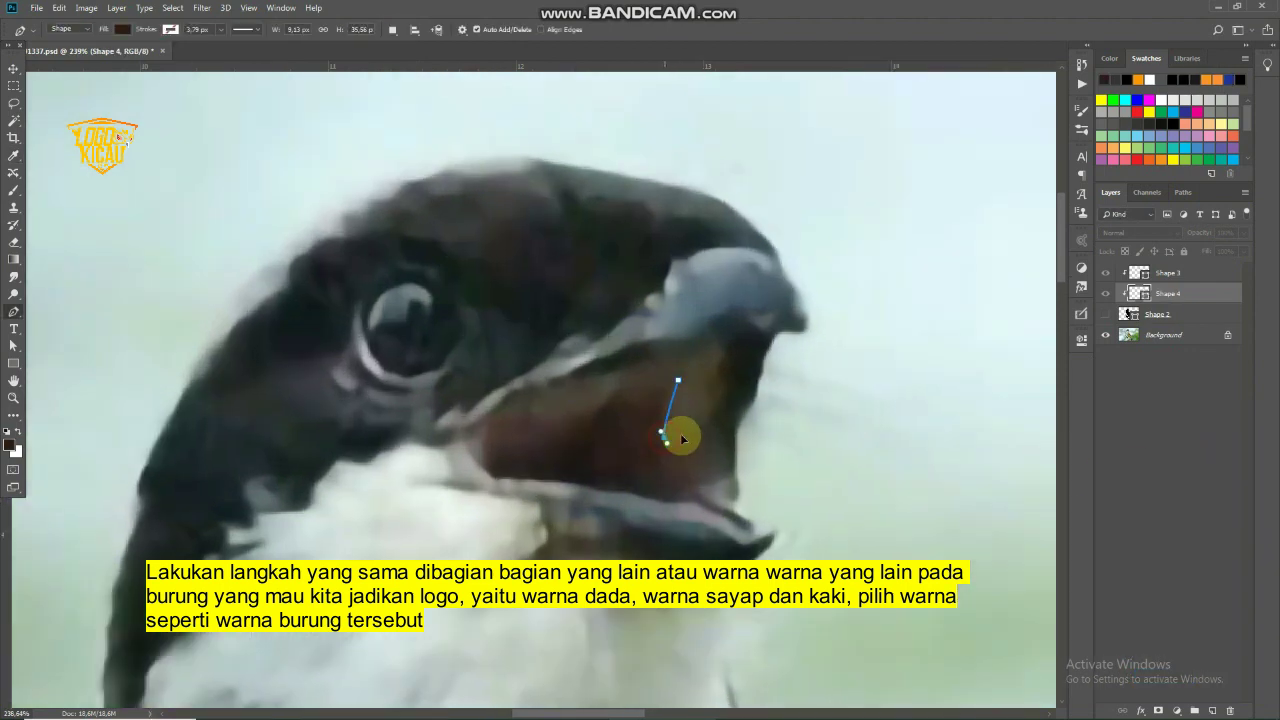
{"action": "left_click_drag", "start_coordinate": [686, 427], "coordinate": [697, 412]}
{"action": "left_click", "coordinate": [692, 450]}
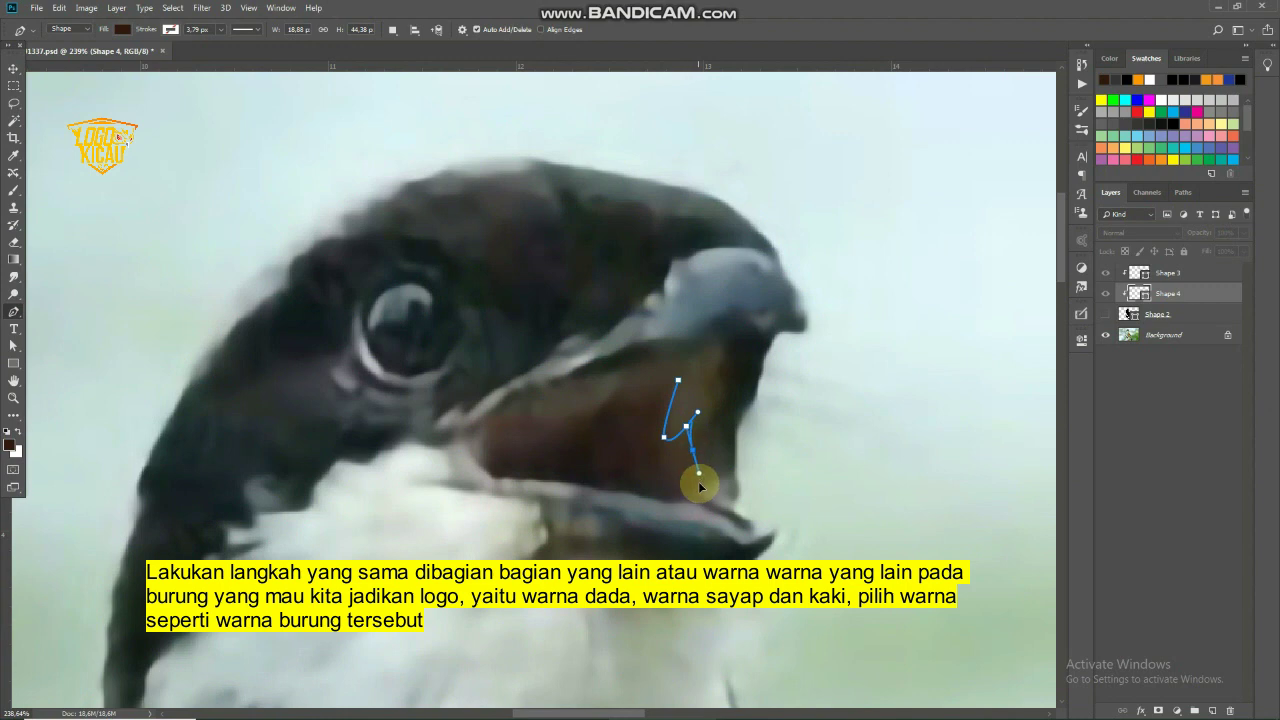
{"action": "left_click", "coordinate": [698, 485]}
{"action": "left_click", "coordinate": [680, 502]}
{"action": "left_click_drag", "start_coordinate": [655, 503], "coordinate": [617, 491]}
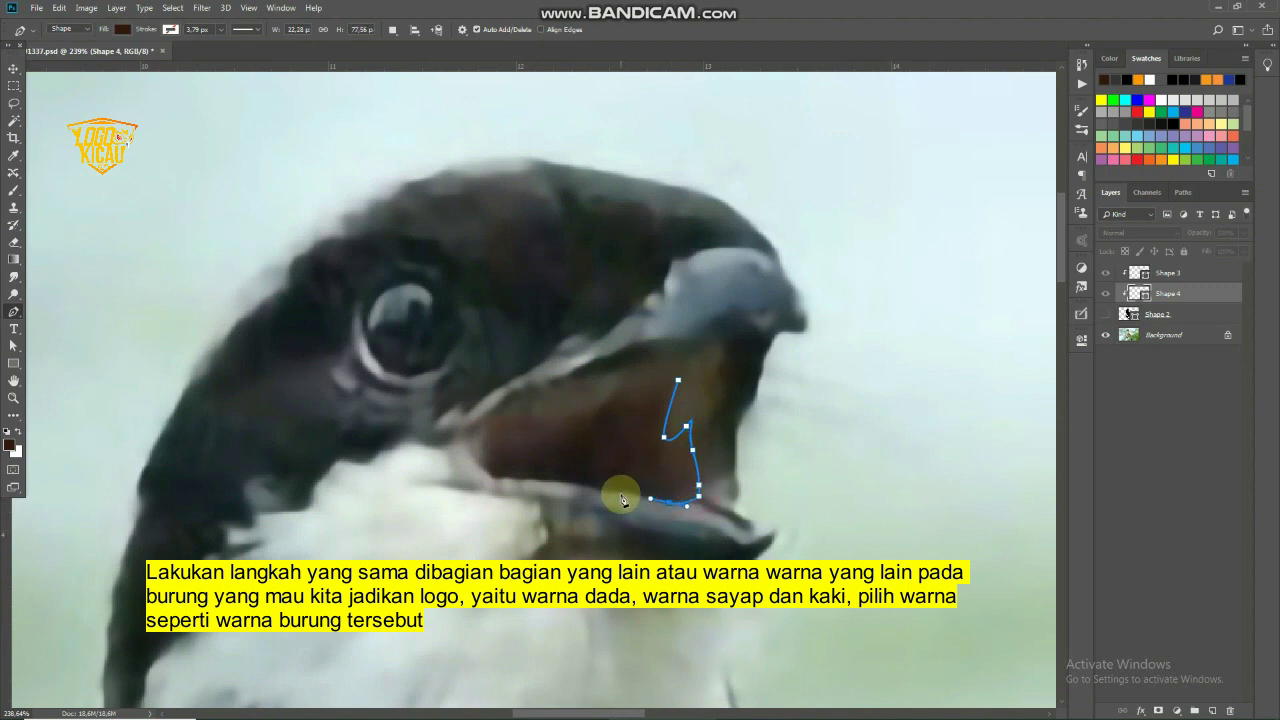
Trace back along the lower and upper beak edges and close the brown Shape 4 mouth fill
{"action": "left_click", "coordinate": [586, 488]}
{"action": "left_click", "coordinate": [551, 482]}
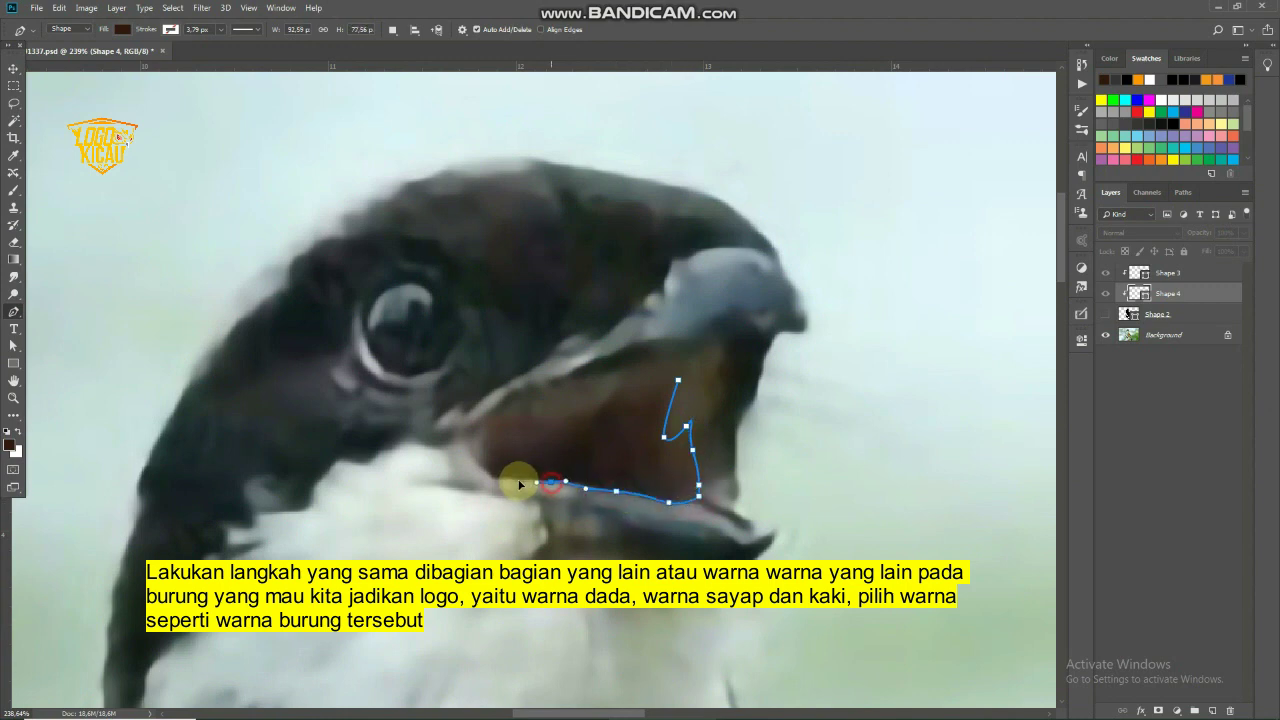
{"action": "left_click", "coordinate": [495, 476]}
{"action": "left_click_drag", "start_coordinate": [485, 472], "coordinate": [481, 460]}
{"action": "left_click", "coordinate": [481, 457]}
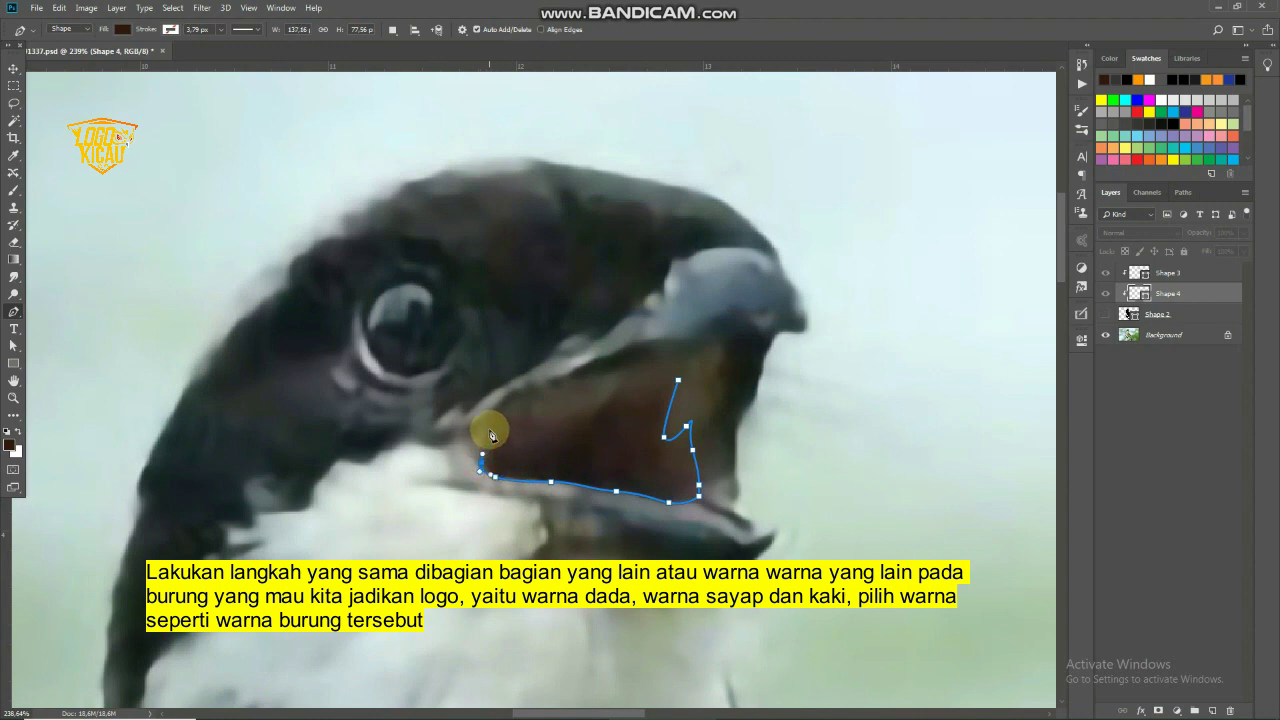
{"action": "left_click", "coordinate": [496, 418]}
{"action": "left_click", "coordinate": [530, 419]}
{"action": "left_click", "coordinate": [557, 431]}
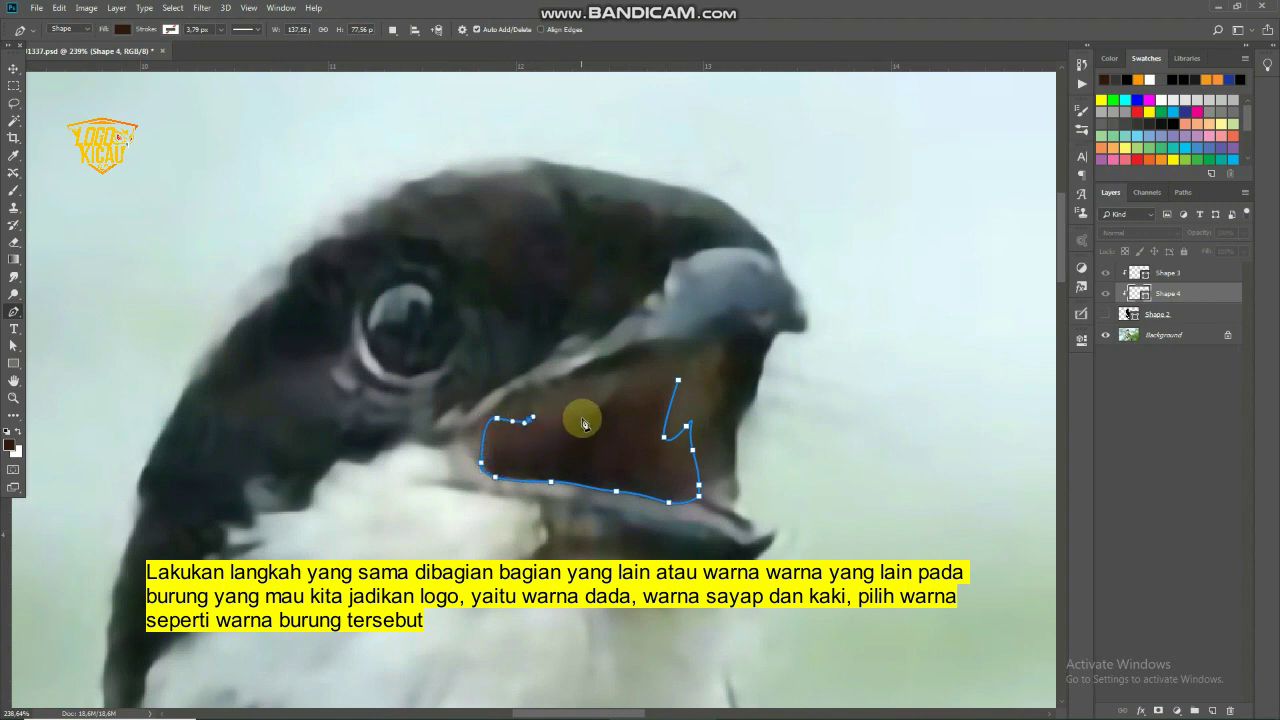
{"action": "left_click", "coordinate": [609, 401]}
{"action": "left_click_drag", "start_coordinate": [617, 400], "coordinate": [667, 377]}
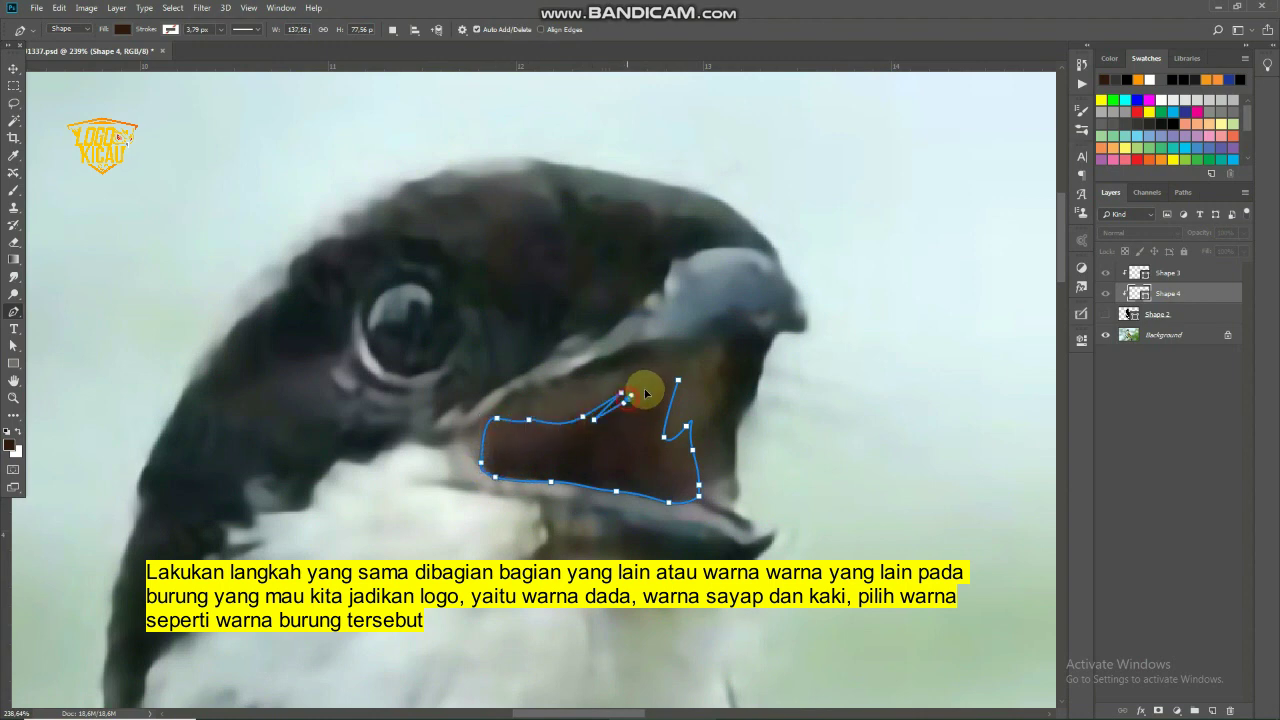
{"action": "left_click", "coordinate": [637, 405]}
{"action": "left_click", "coordinate": [665, 373]}
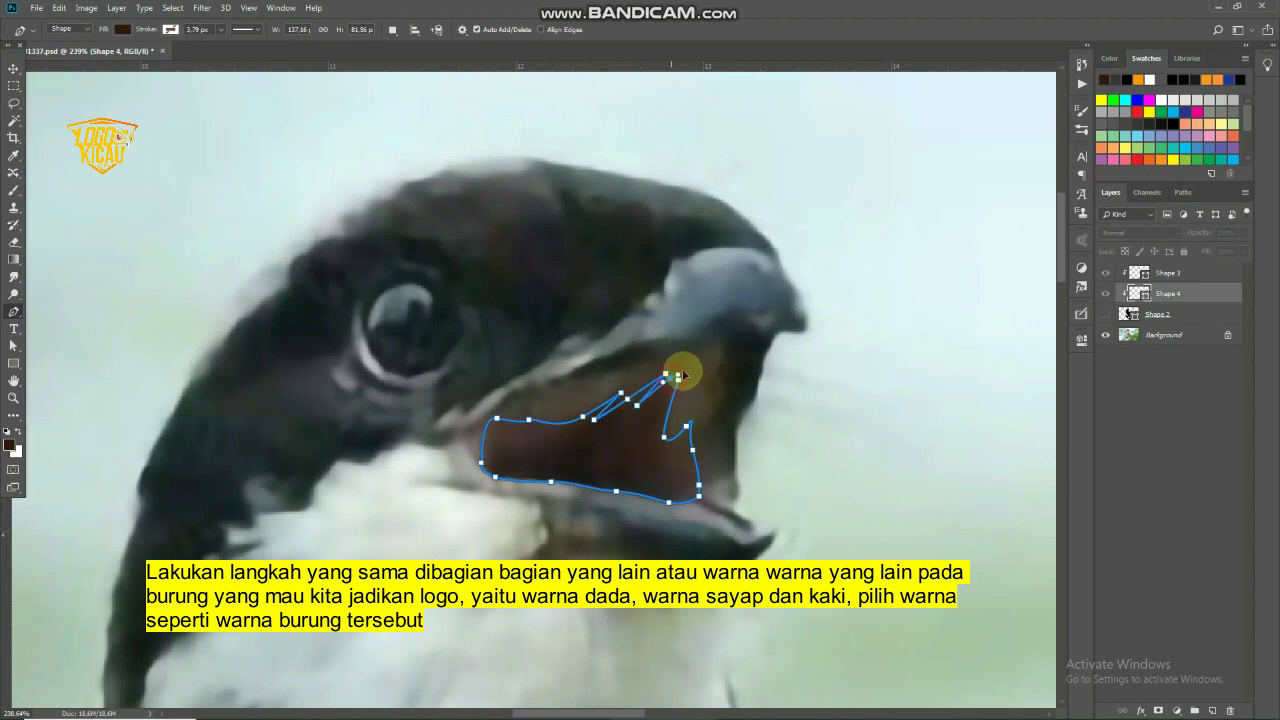
{"action": "left_click", "coordinate": [680, 380]}
{"action": "key", "text": "Return"}
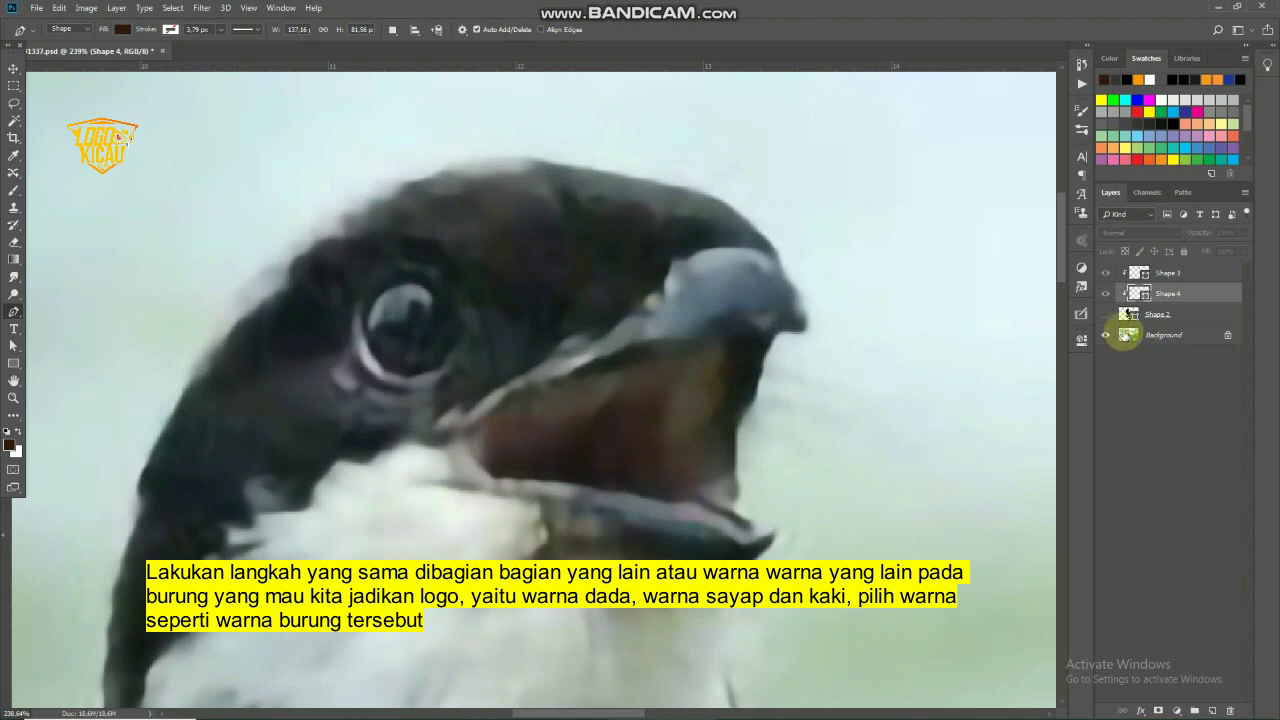
Show and select the Shape 2 silhouette and add a new empty layer above it
{"action": "left_click", "coordinate": [1106, 315]}
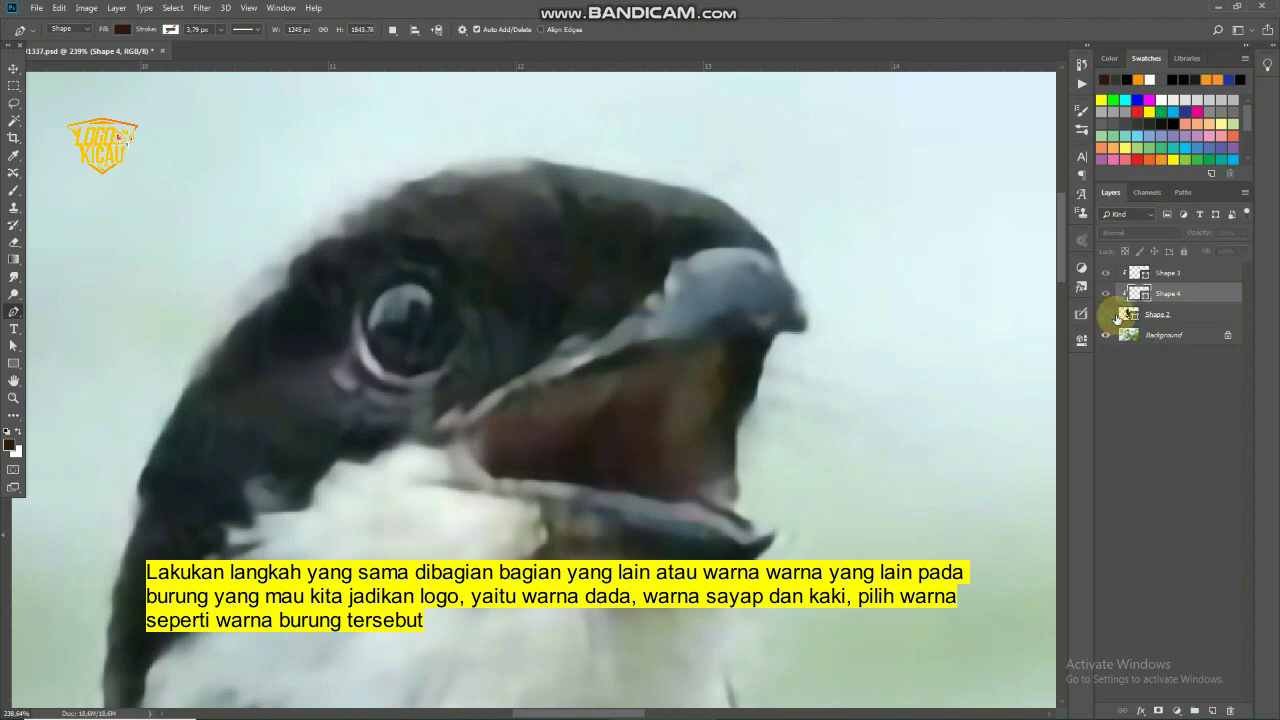
{"action": "left_click", "coordinate": [1172, 318]}
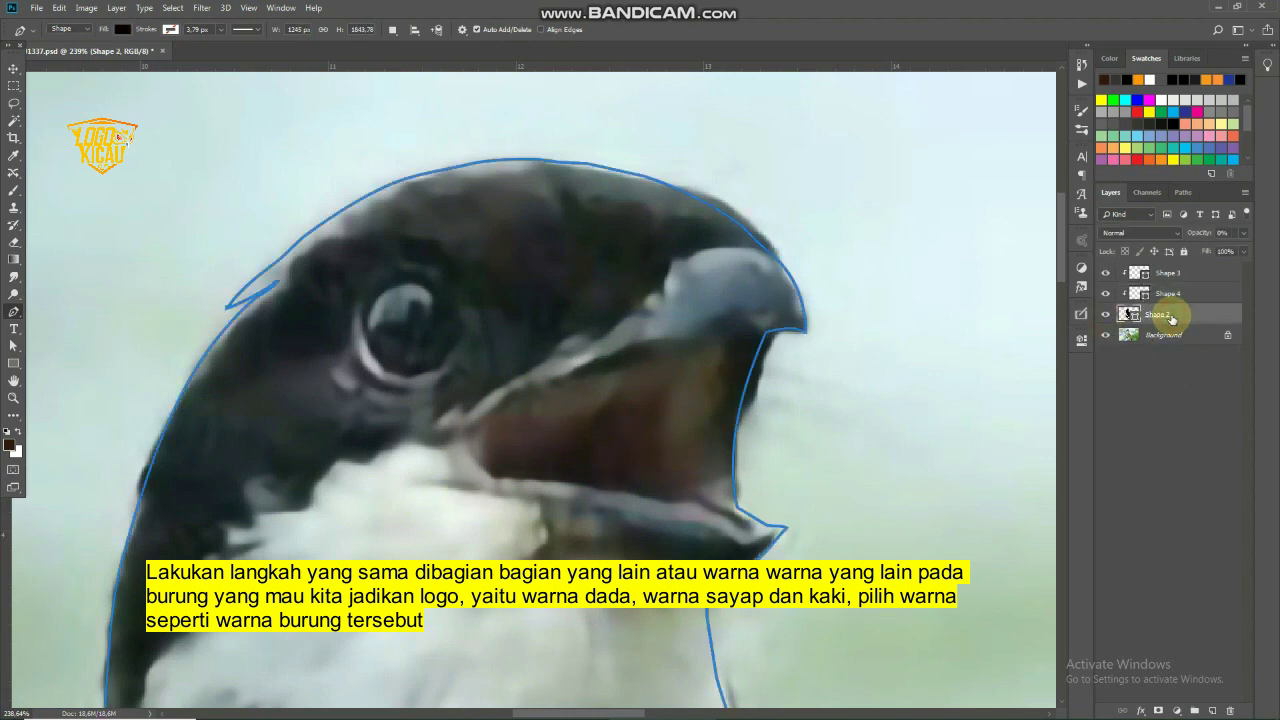
{"action": "left_click", "coordinate": [1213, 709]}
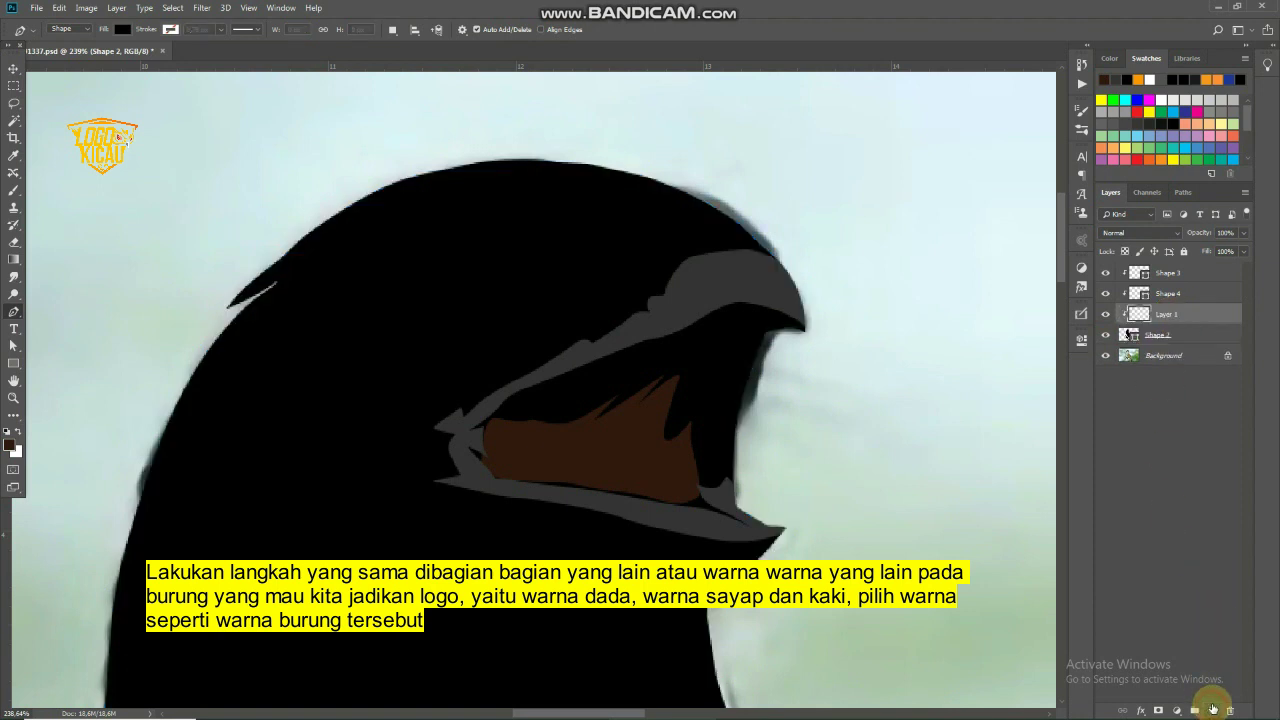
Set the foreground to near-black grey (32, 32, 32) sampled from the beak, then hide Shape 2
{"action": "left_click", "coordinate": [9, 446]}
{"action": "left_click_drag", "start_coordinate": [712, 322], "coordinate": [702, 300]}
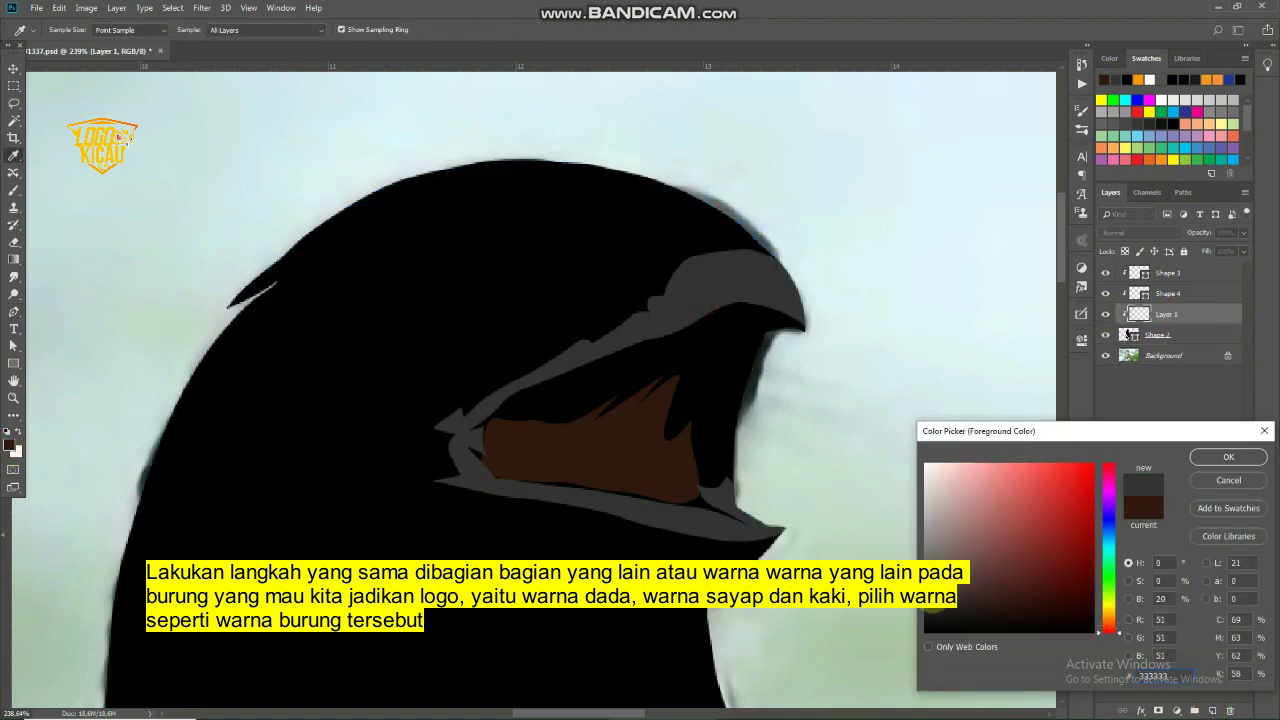
{"action": "left_click", "coordinate": [937, 607]}
{"action": "left_click_drag", "start_coordinate": [925, 606], "coordinate": [924, 612]}
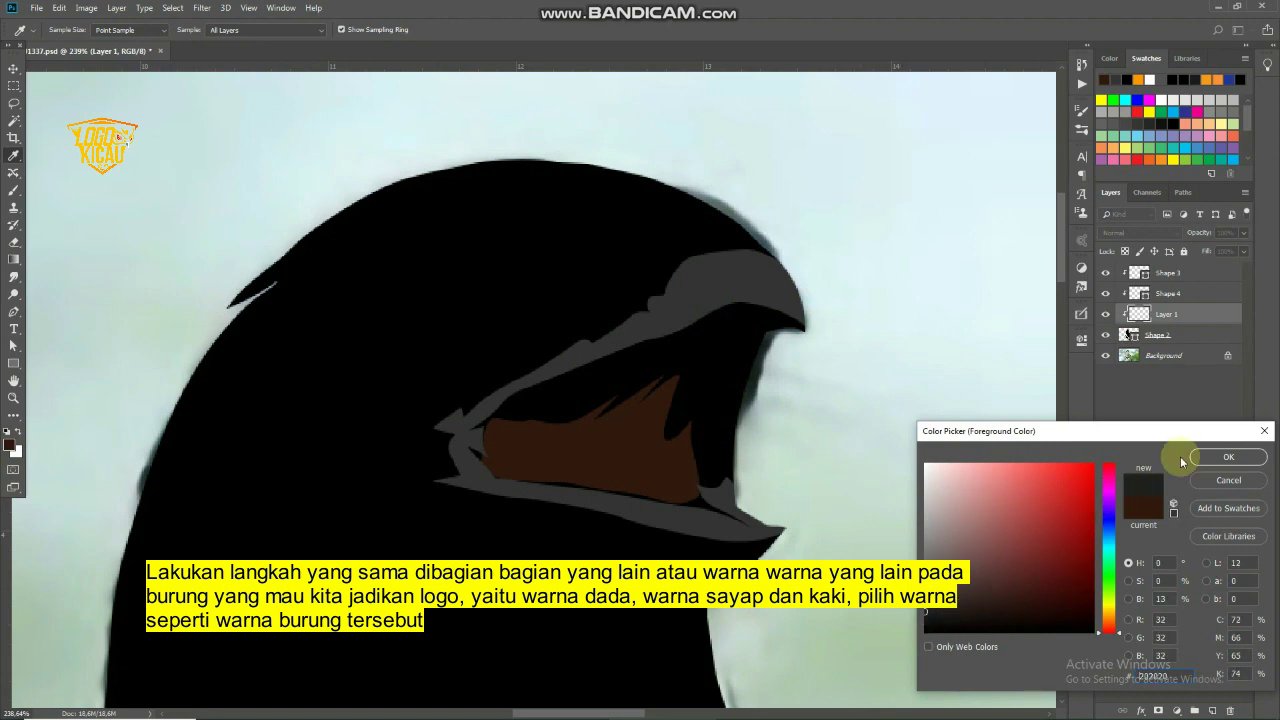
{"action": "key", "text": "p"}
{"action": "left_click", "coordinate": [1229, 457]}
{"action": "left_click", "coordinate": [736, 497]}
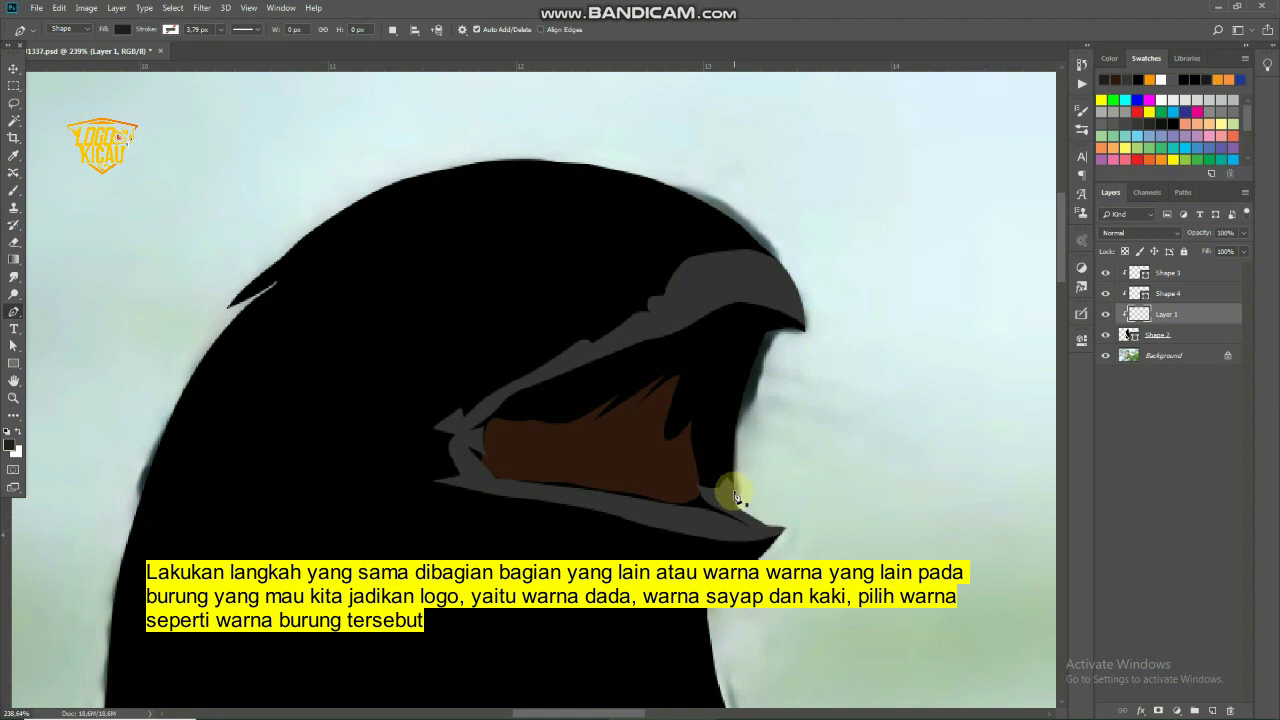
{"action": "left_click", "coordinate": [1107, 335]}
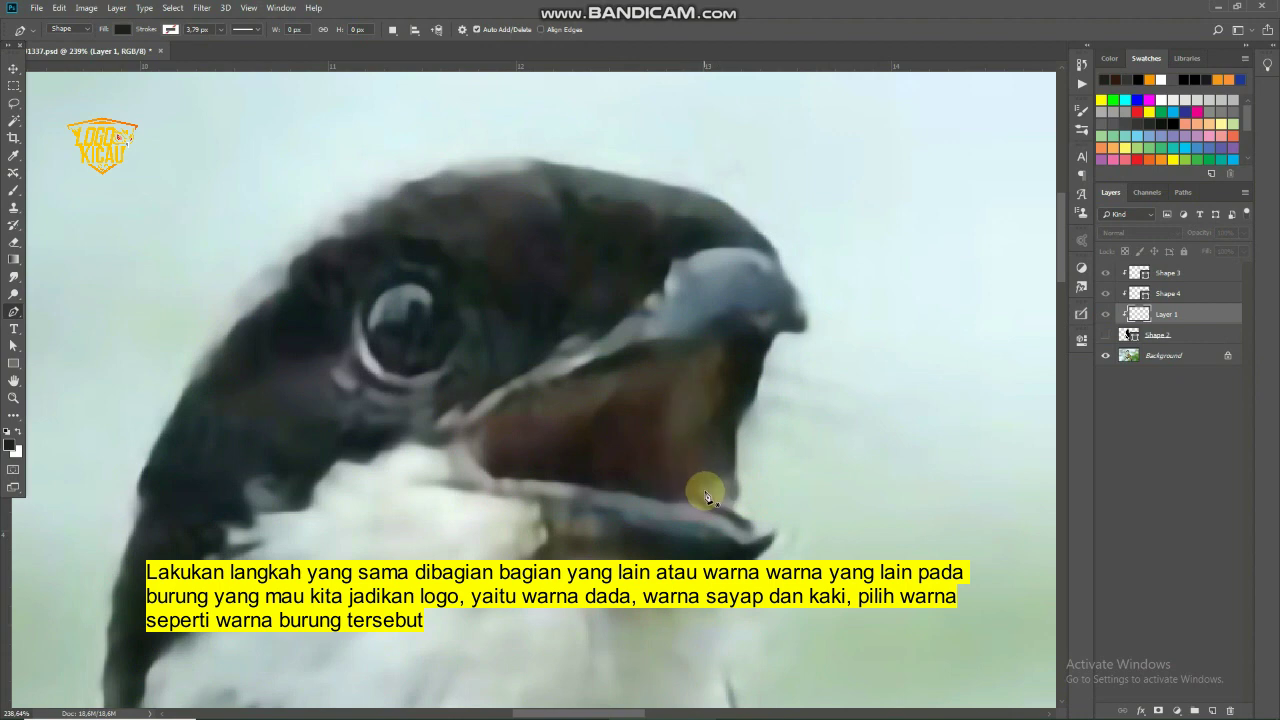
Trace a near-black Shape 5 over the upper mouth and show the Shape 2 silhouette again
{"action": "left_click_drag", "start_coordinate": [702, 489], "coordinate": [694, 446]}
{"action": "left_click", "coordinate": [714, 408]}
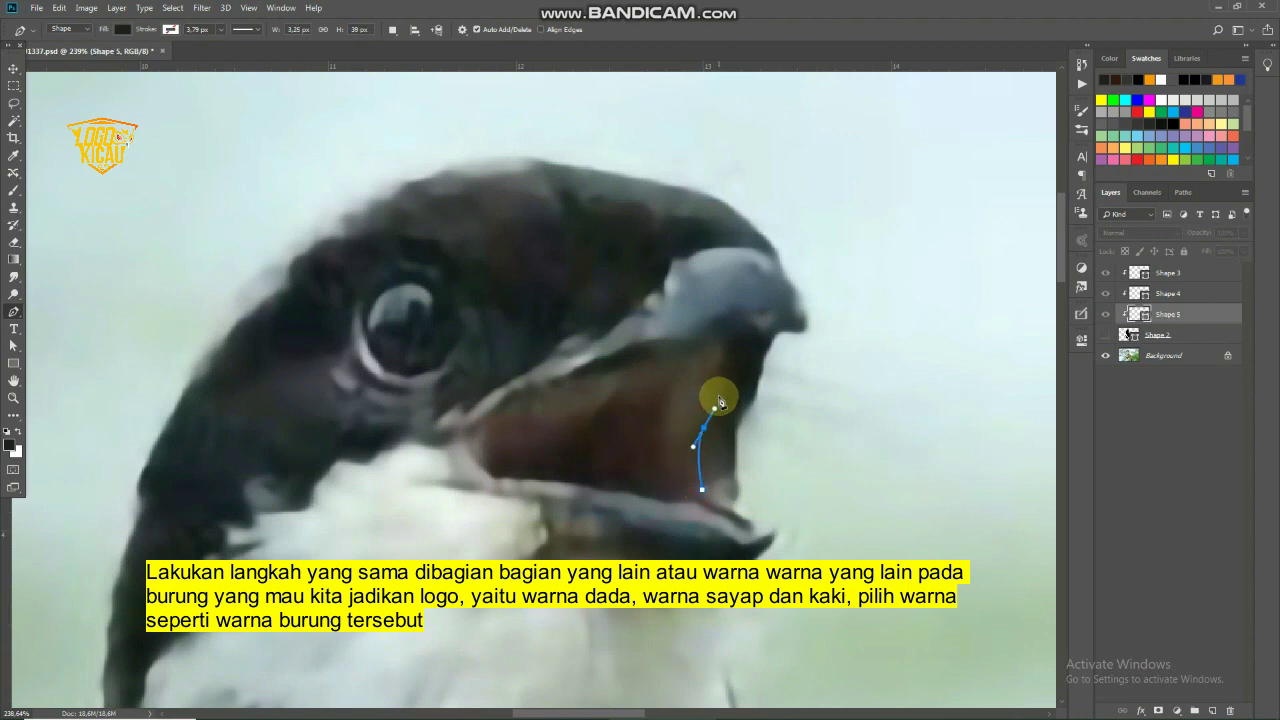
{"action": "left_click", "coordinate": [715, 369]}
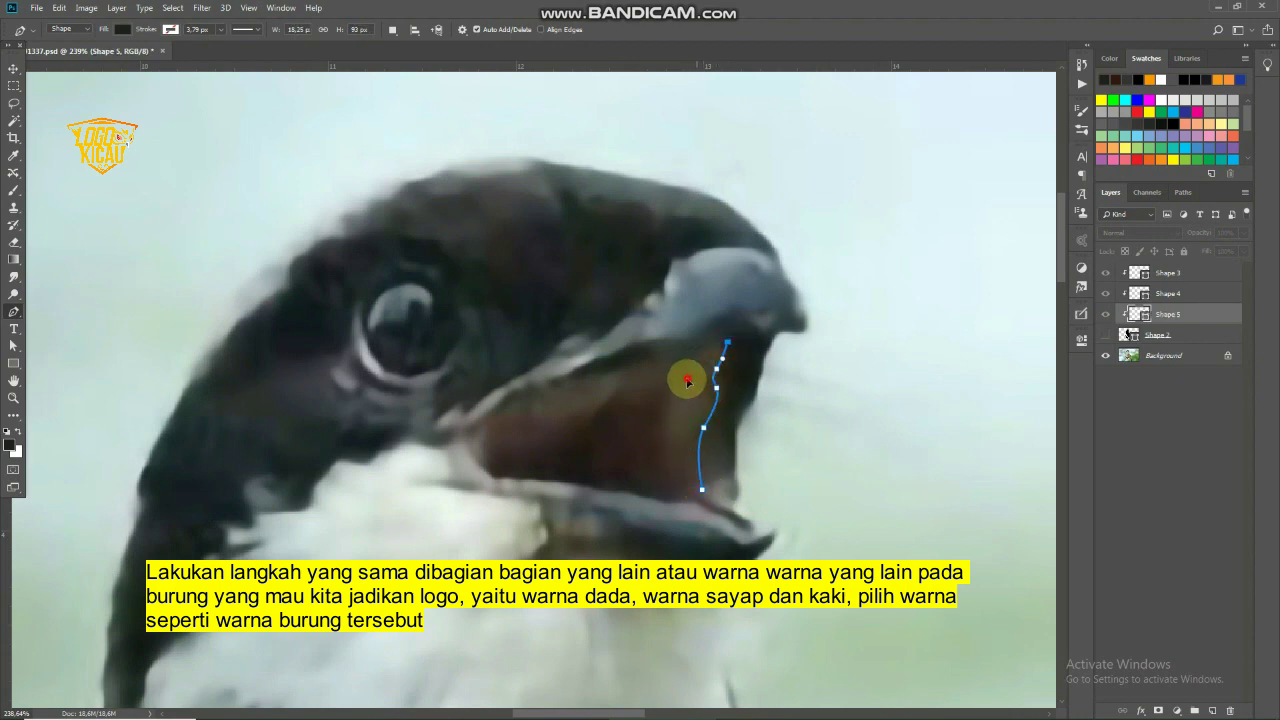
{"action": "left_click", "coordinate": [711, 347]}
{"action": "left_click_drag", "start_coordinate": [694, 372], "coordinate": [570, 390]}
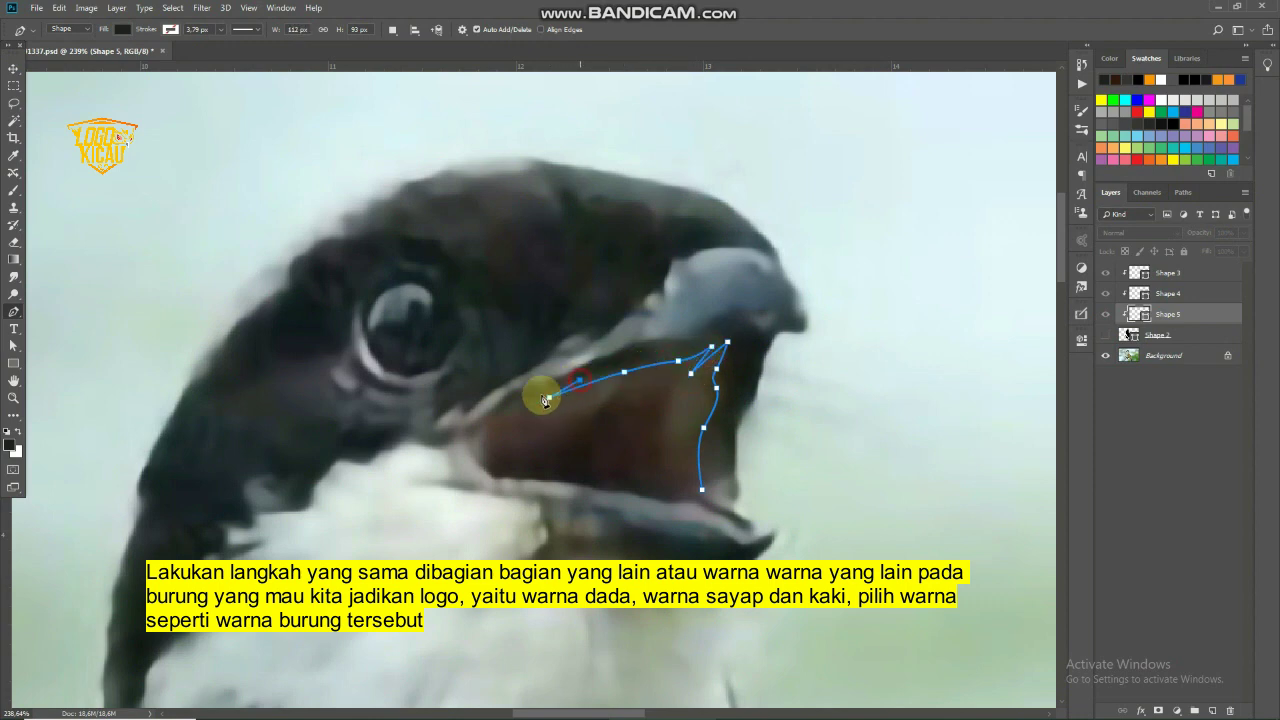
{"action": "mouse_move", "coordinate": [515, 405]}
{"action": "left_mouse_down"}
{"action": "mouse_move", "coordinate": [475, 446]}
{"action": "mouse_move", "coordinate": [685, 507]}
{"action": "mouse_move", "coordinate": [706, 500]}
{"action": "left_mouse_up"}
{"action": "left_click", "coordinate": [473, 443]}
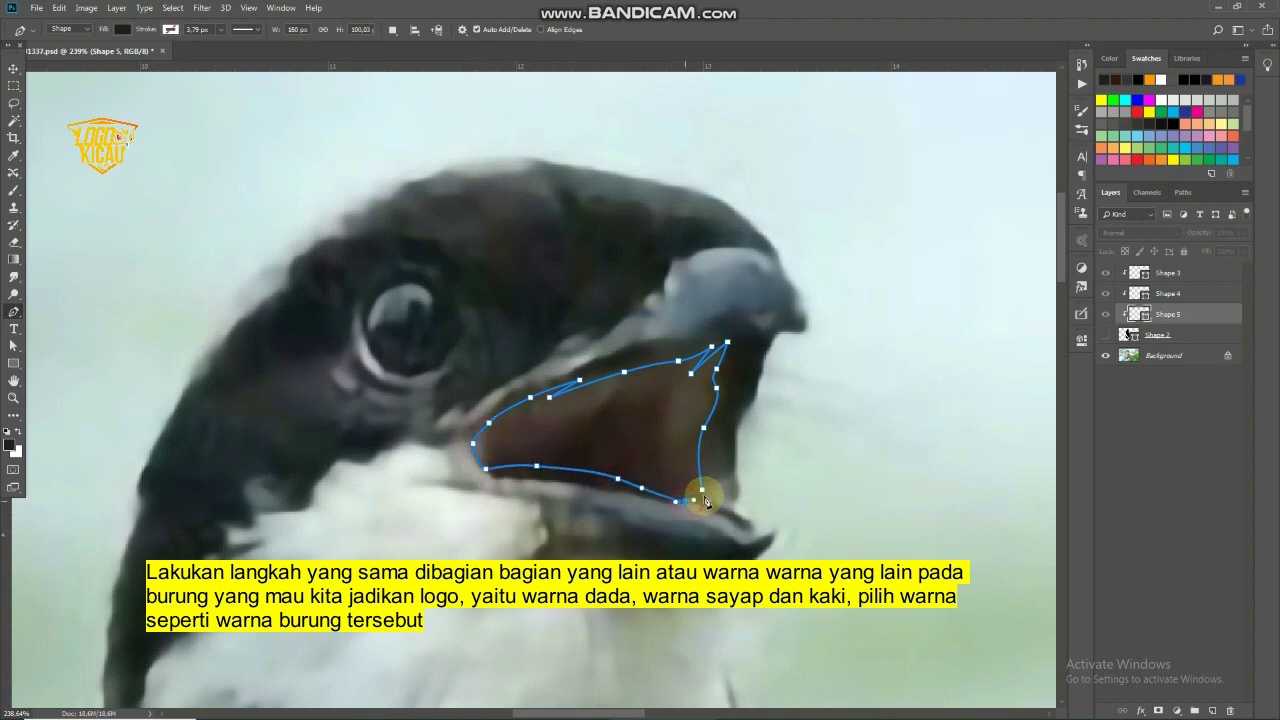
{"action": "key", "text": "Return"}
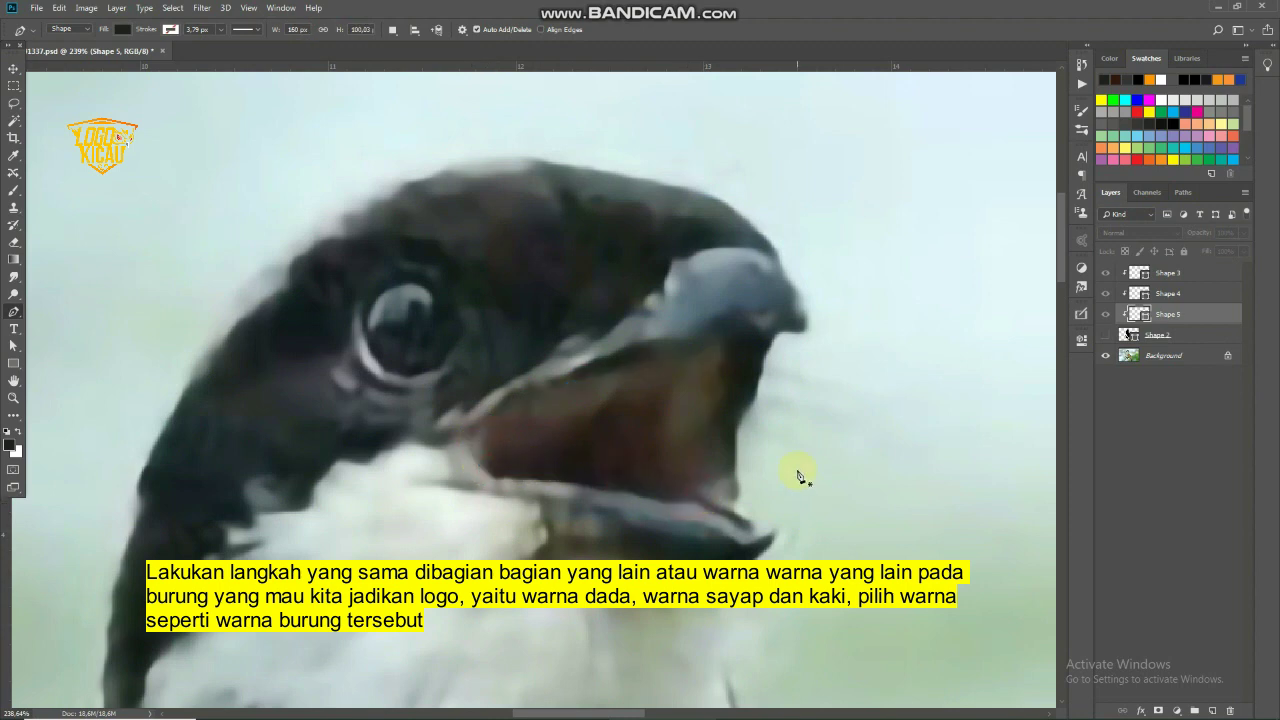
{"action": "left_click", "coordinate": [1105, 335]}
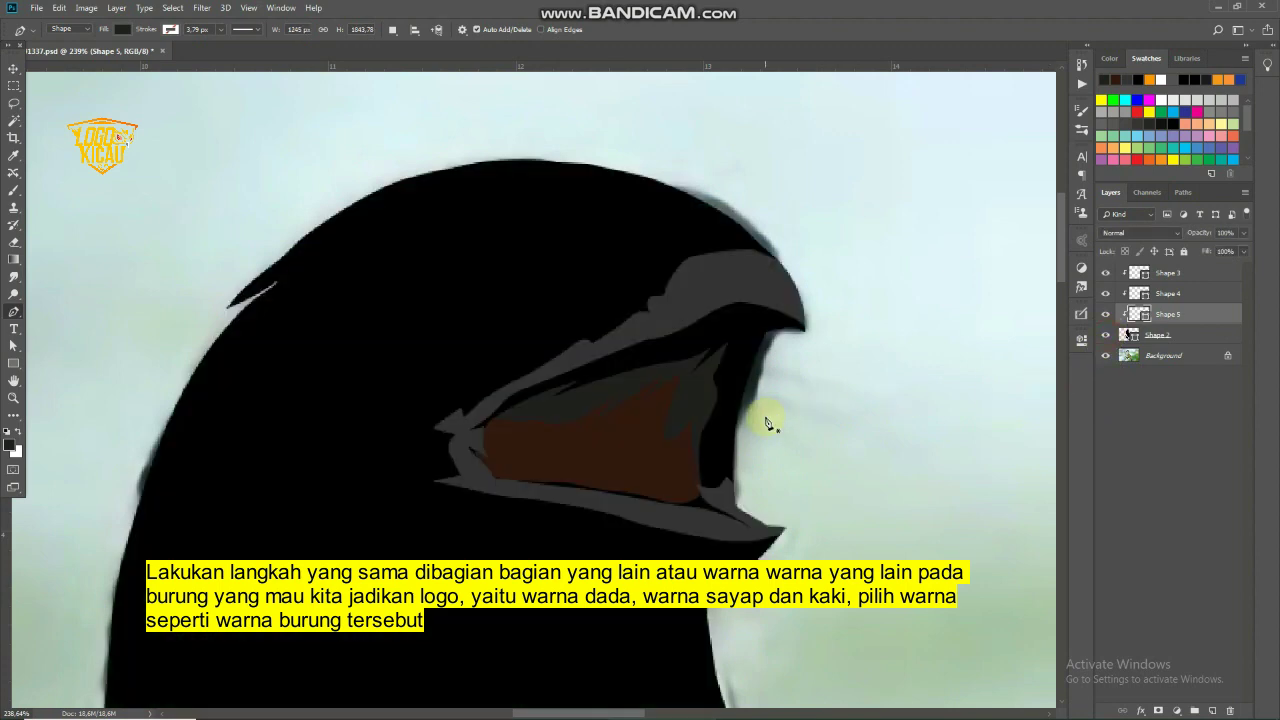
{"action": "scroll", "coordinate": [797, 440], "scroll_direction": "down", "scroll_amount": 1}
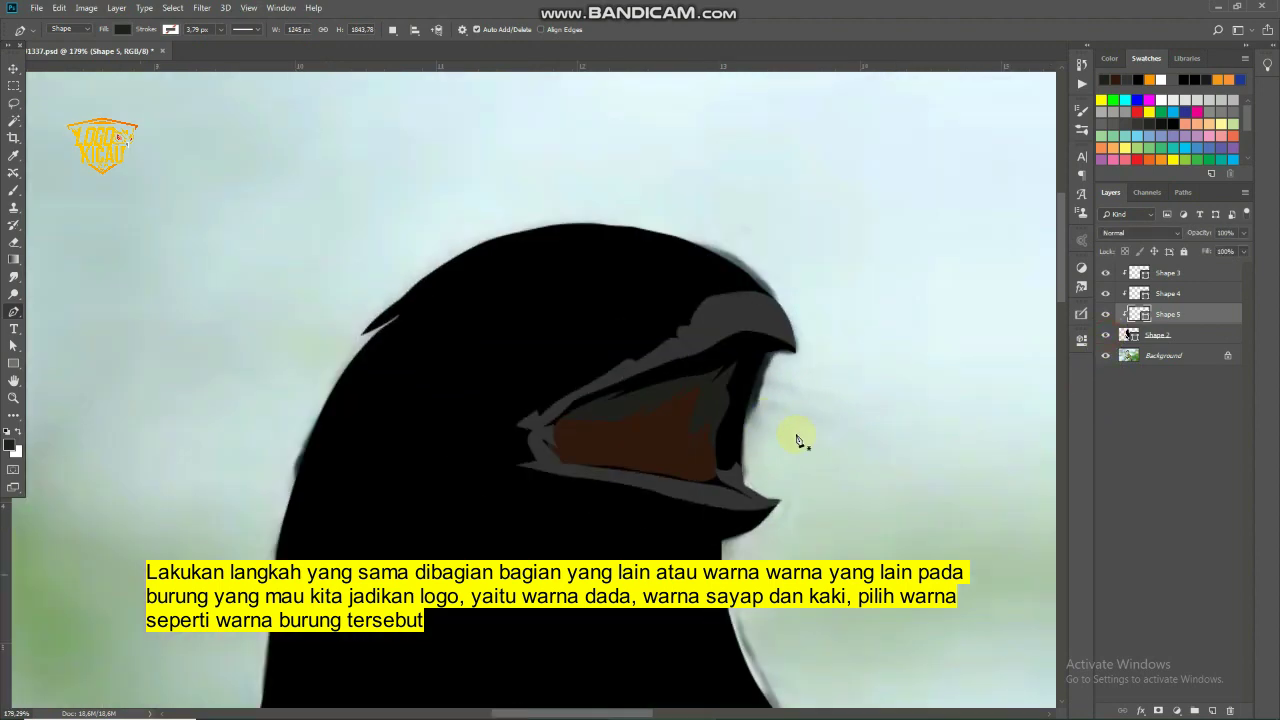
Change Shape 5's fill colour to grey 56, 56, 56
{"action": "double_click", "coordinate": [1137, 312]}
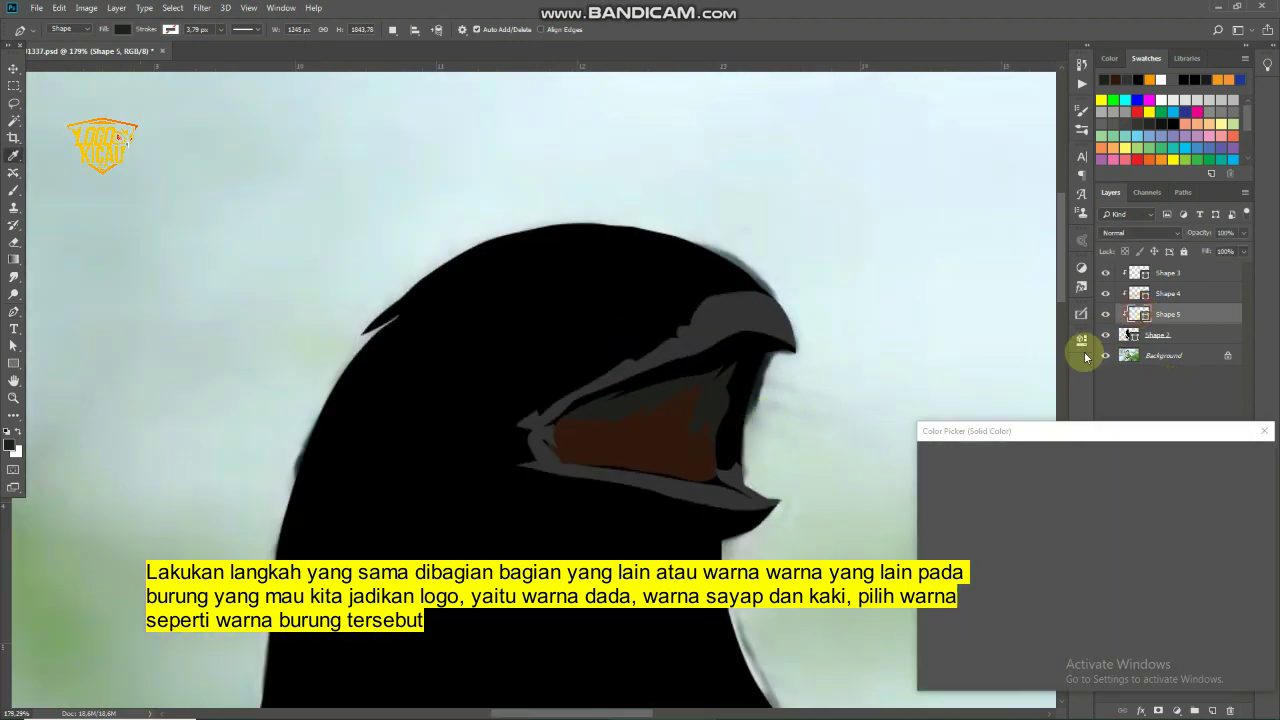
{"action": "left_click", "coordinate": [728, 320]}
{"action": "left_click", "coordinate": [925, 581]}
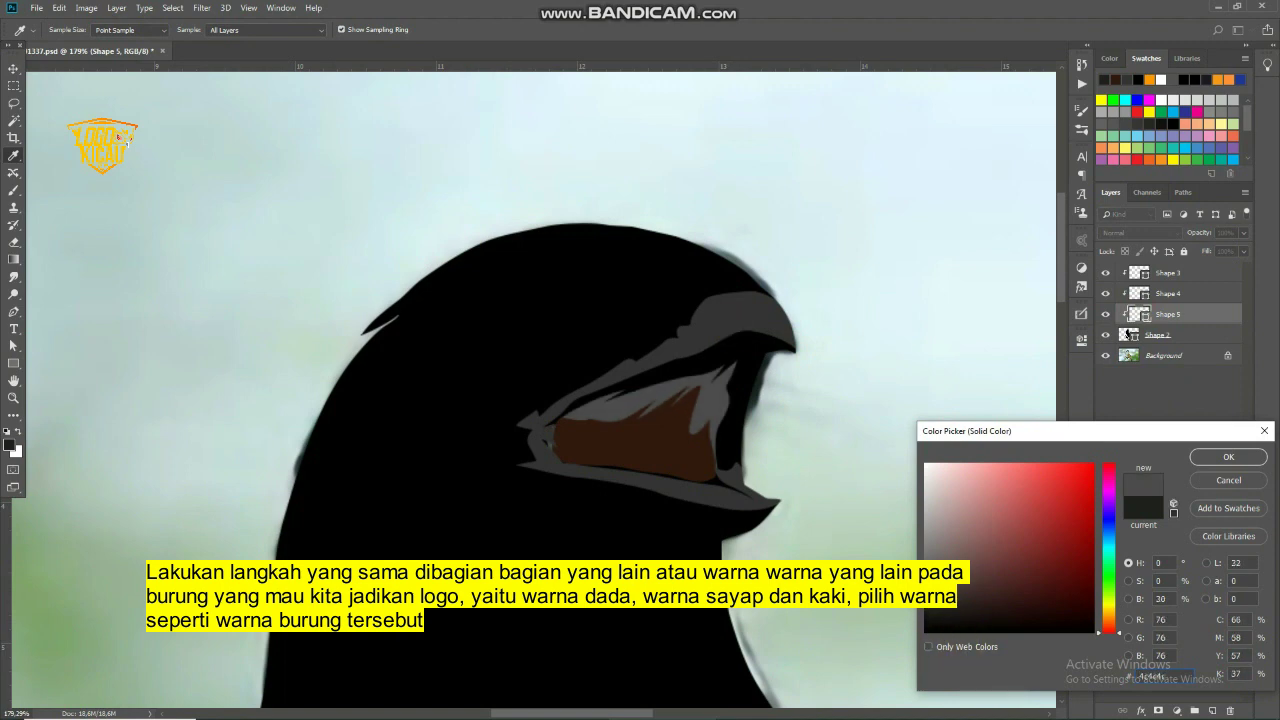
{"action": "left_click", "coordinate": [712, 400]}
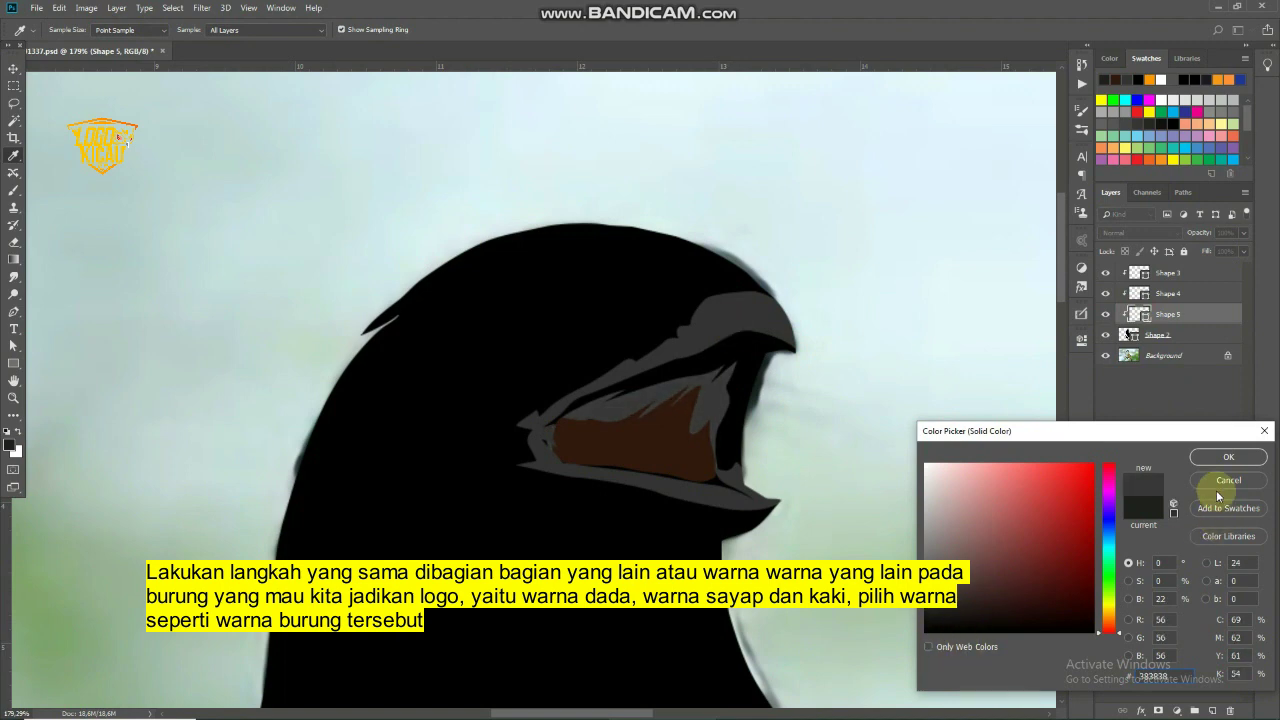
{"action": "left_click", "coordinate": [1212, 458]}
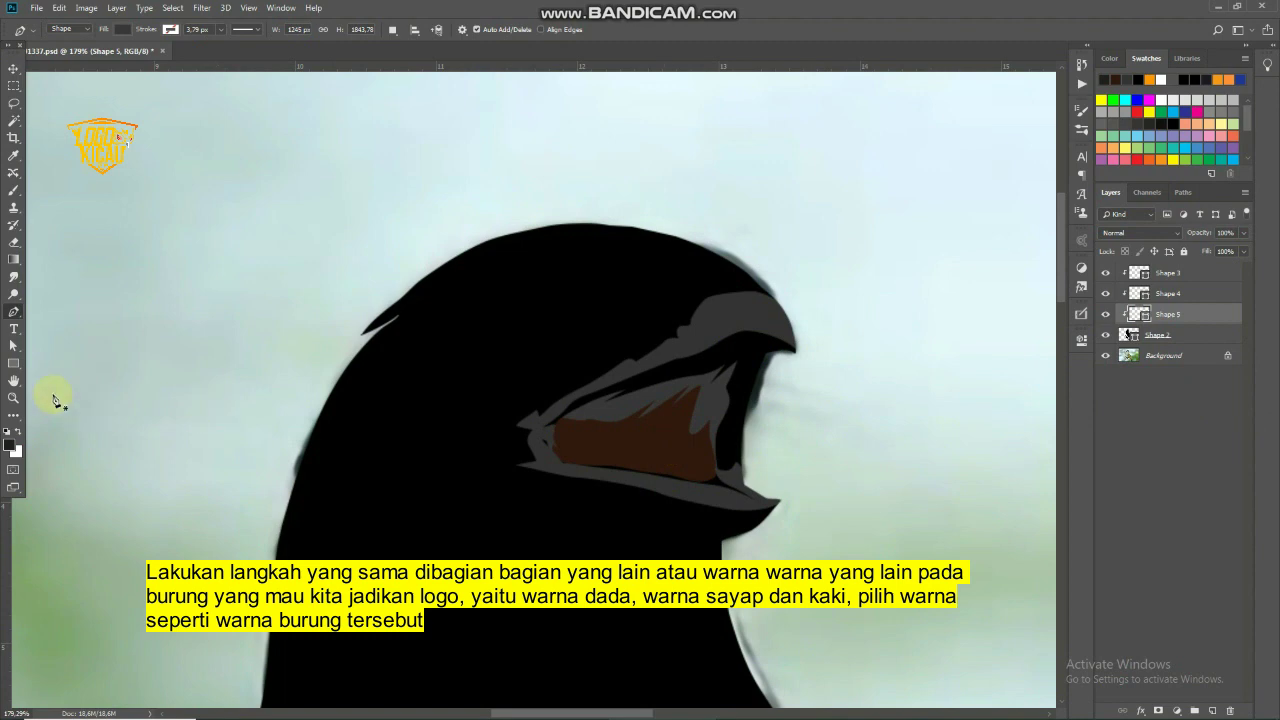
With the Rectangle tool active, set the foreground to #333333 grey and select Shape 2
{"action": "left_click", "coordinate": [13, 363]}
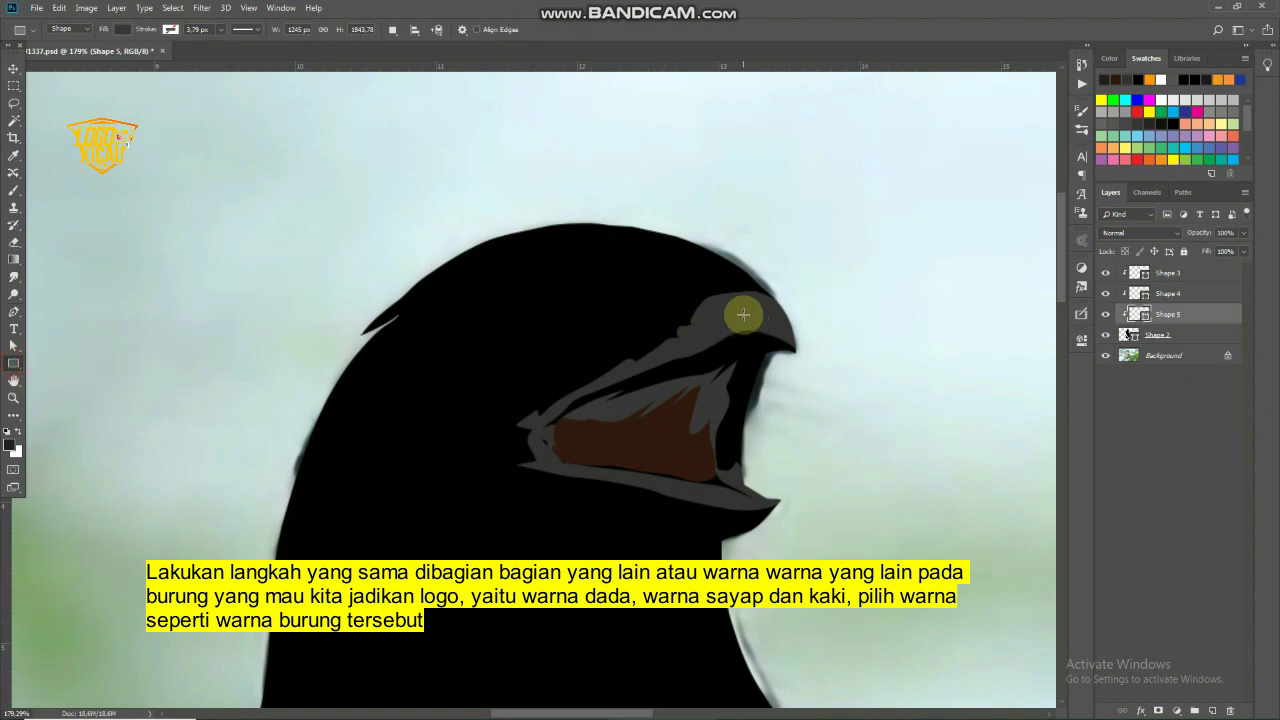
{"action": "left_click", "coordinate": [9, 445]}
{"action": "left_click", "coordinate": [738, 316]}
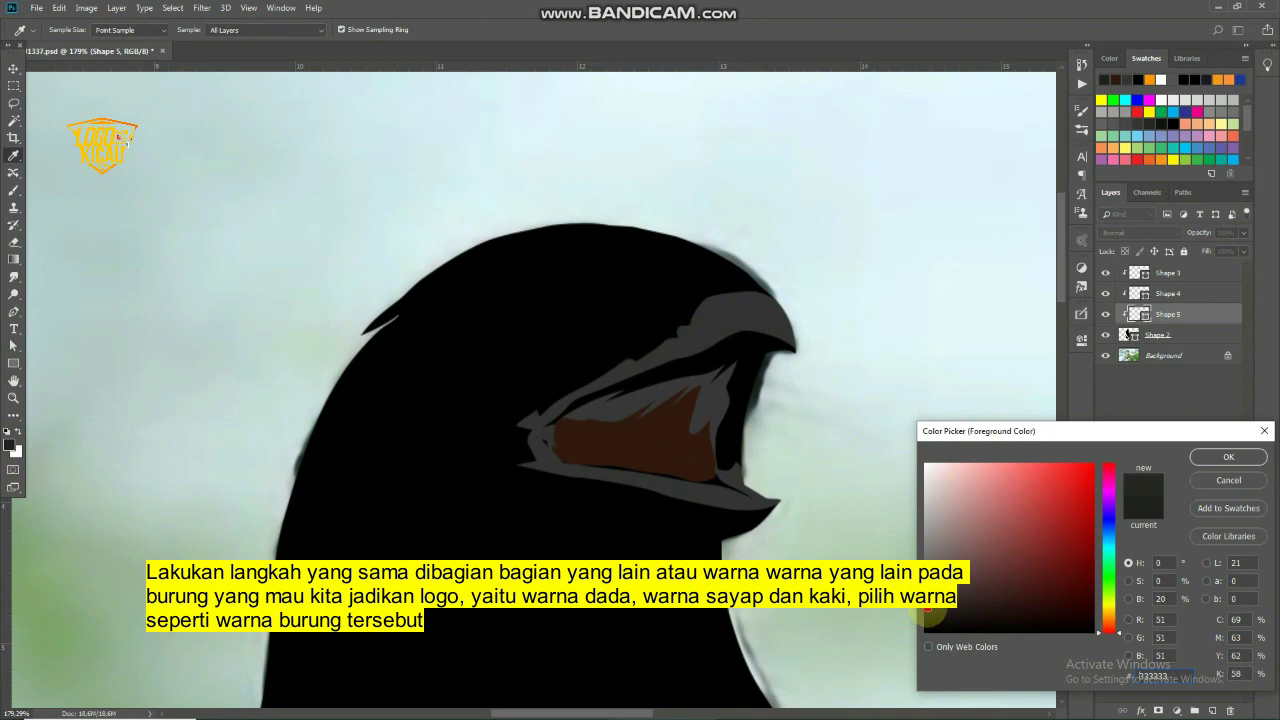
{"action": "left_click", "coordinate": [1225, 457]}
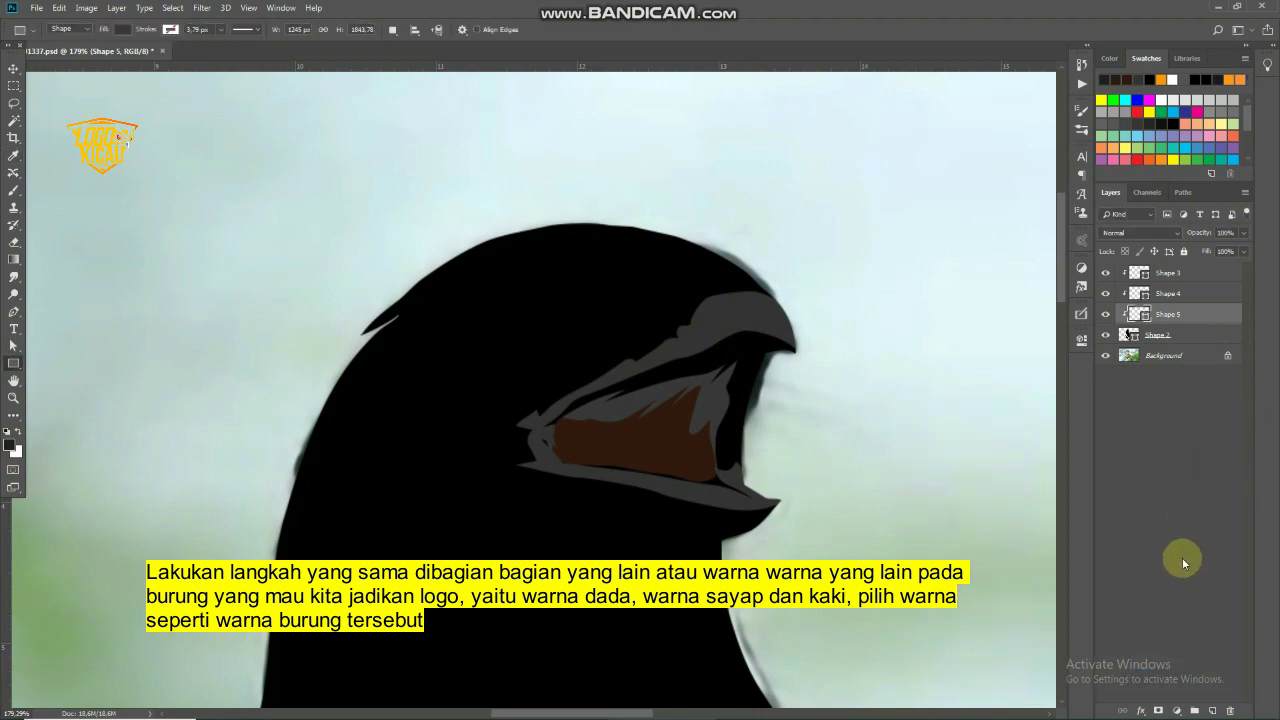
{"action": "left_click", "coordinate": [1160, 336]}
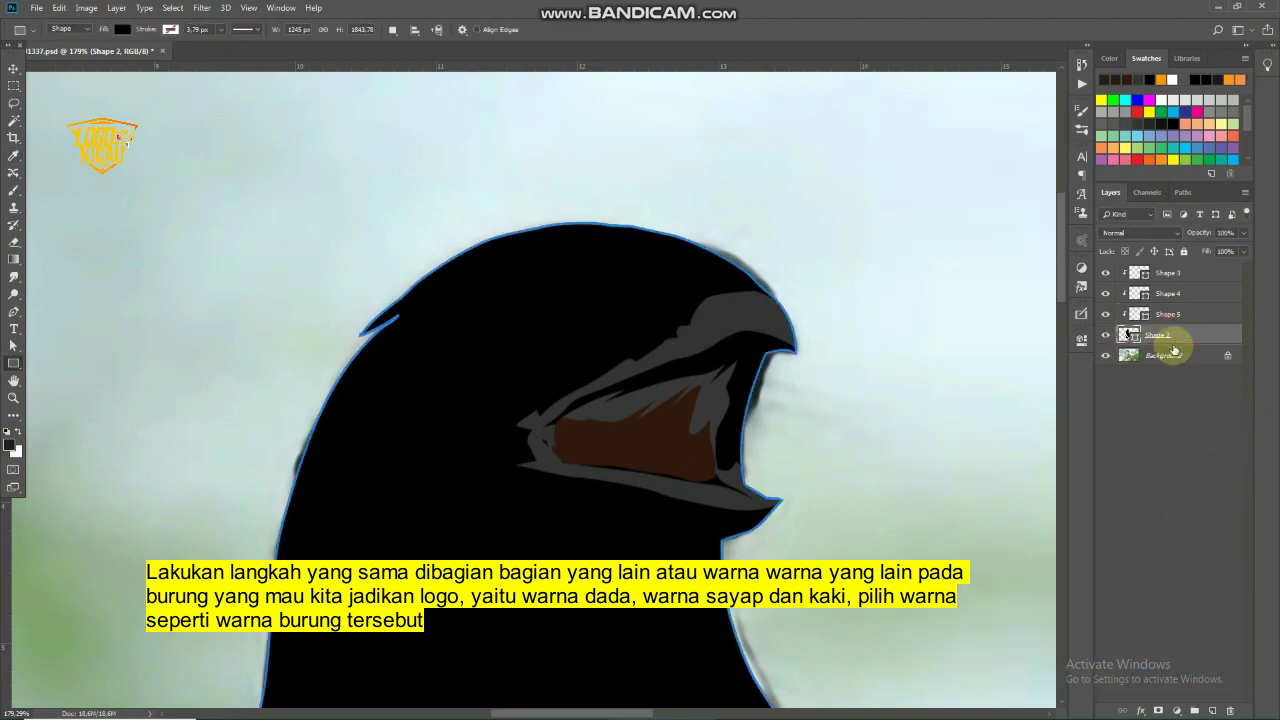
Add a new layer and start tracing the beak from its lower edge up its left side
{"action": "left_click", "coordinate": [1213, 708]}
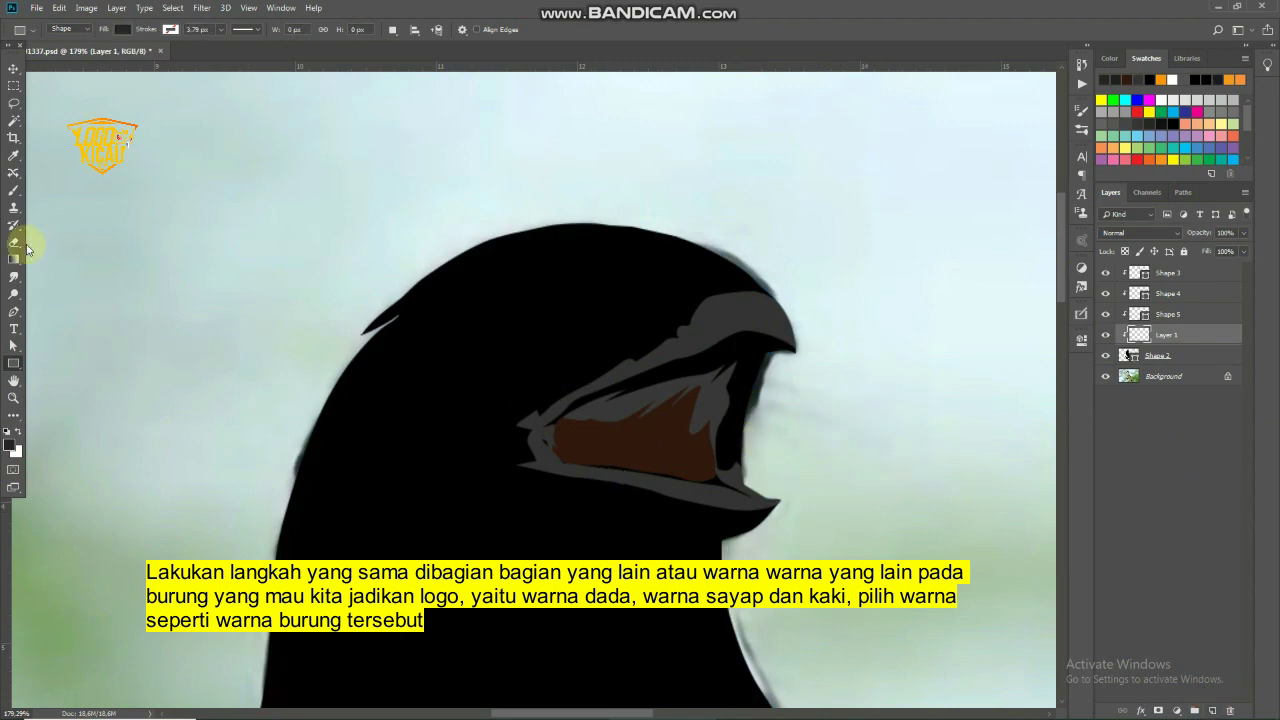
{"action": "left_click", "coordinate": [12, 313]}
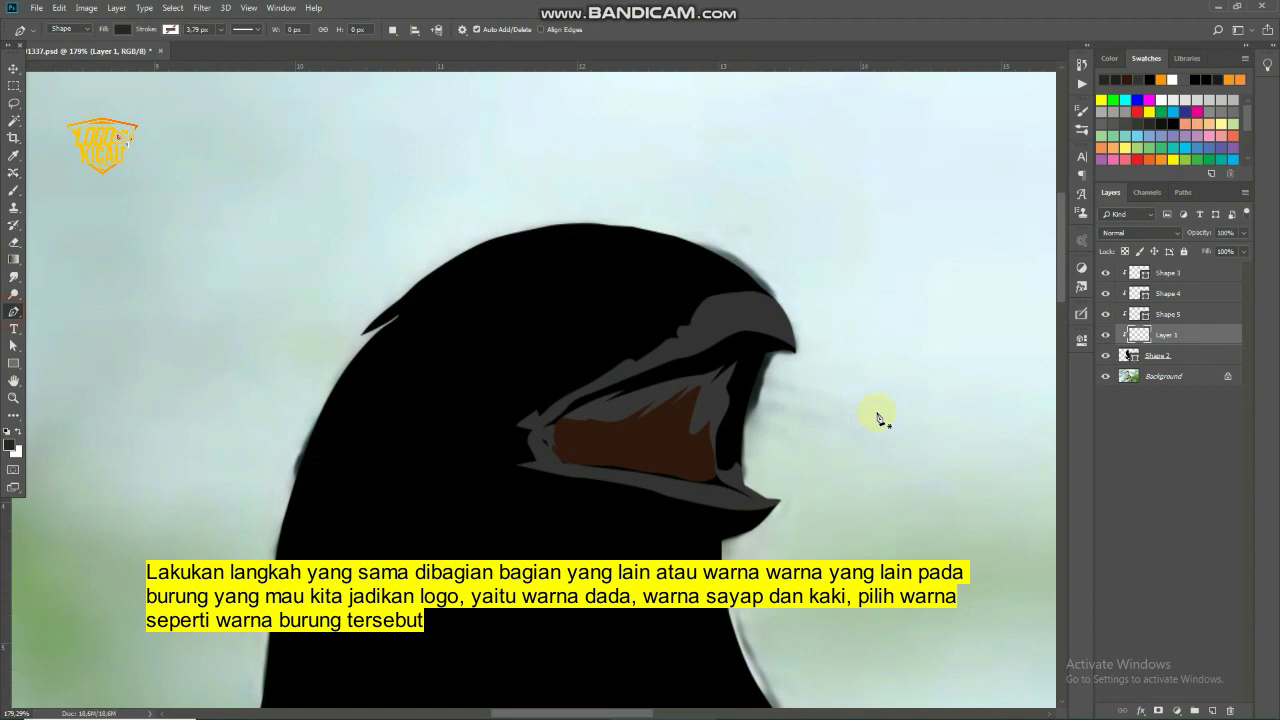
{"action": "left_click", "coordinate": [753, 472]}
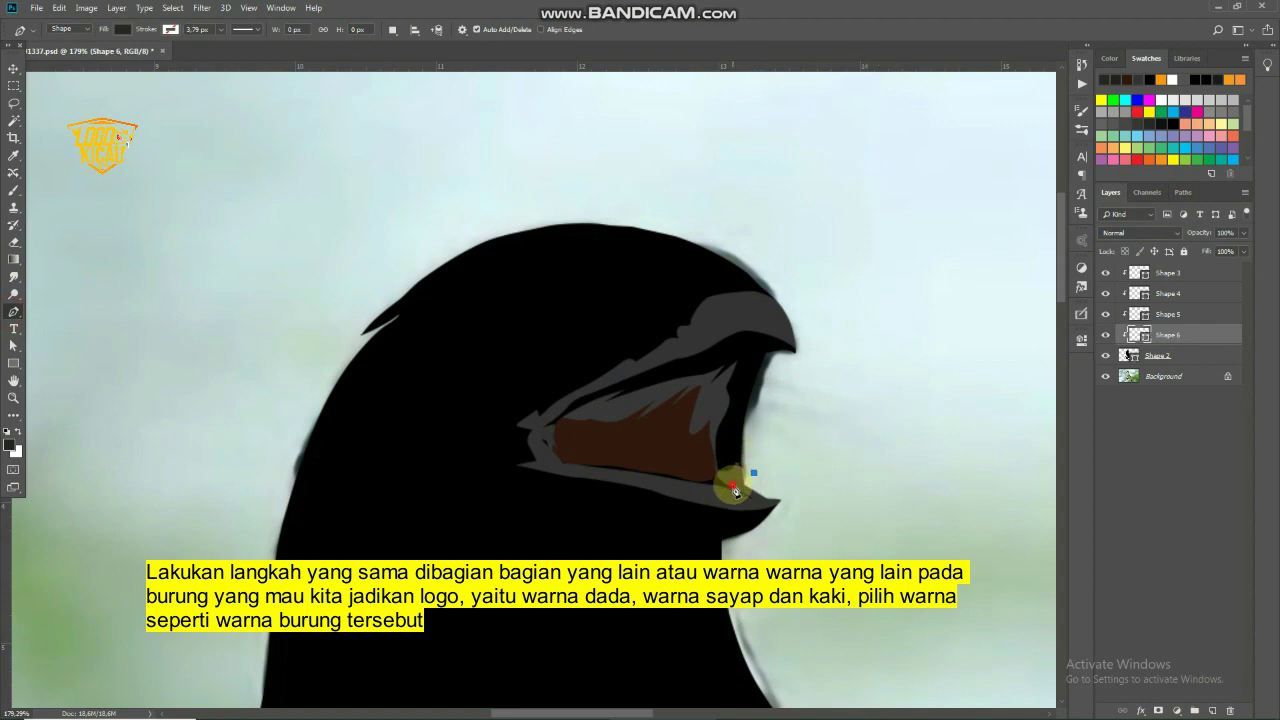
{"action": "left_click_drag", "start_coordinate": [731, 485], "coordinate": [679, 487]}
{"action": "left_click", "coordinate": [594, 473]}
{"action": "left_click", "coordinate": [544, 456]}
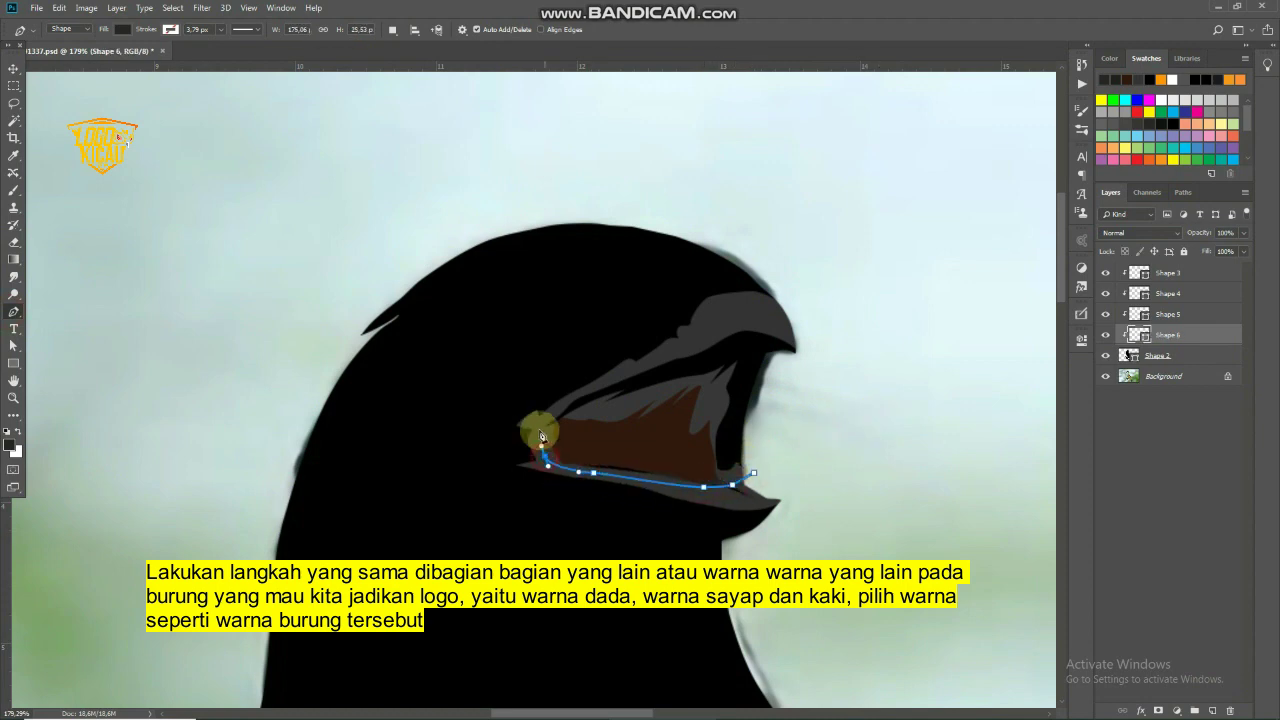
{"action": "left_click", "coordinate": [539, 421]}
Continue the beak path along the upper edge to the tip and finish Shape 6
{"action": "left_click_drag", "start_coordinate": [563, 403], "coordinate": [573, 396]}
{"action": "left_click_drag", "start_coordinate": [644, 364], "coordinate": [669, 352]}
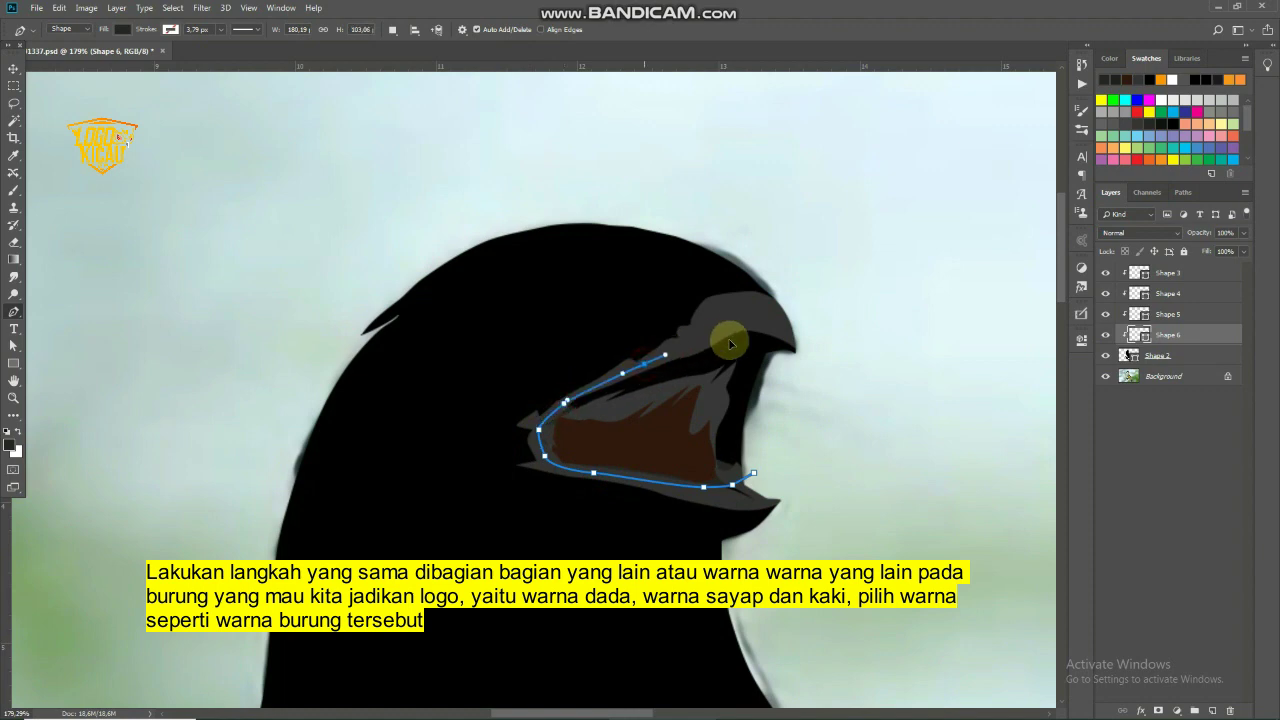
{"action": "left_click_drag", "start_coordinate": [737, 321], "coordinate": [752, 321]}
{"action": "left_click", "coordinate": [790, 342]}
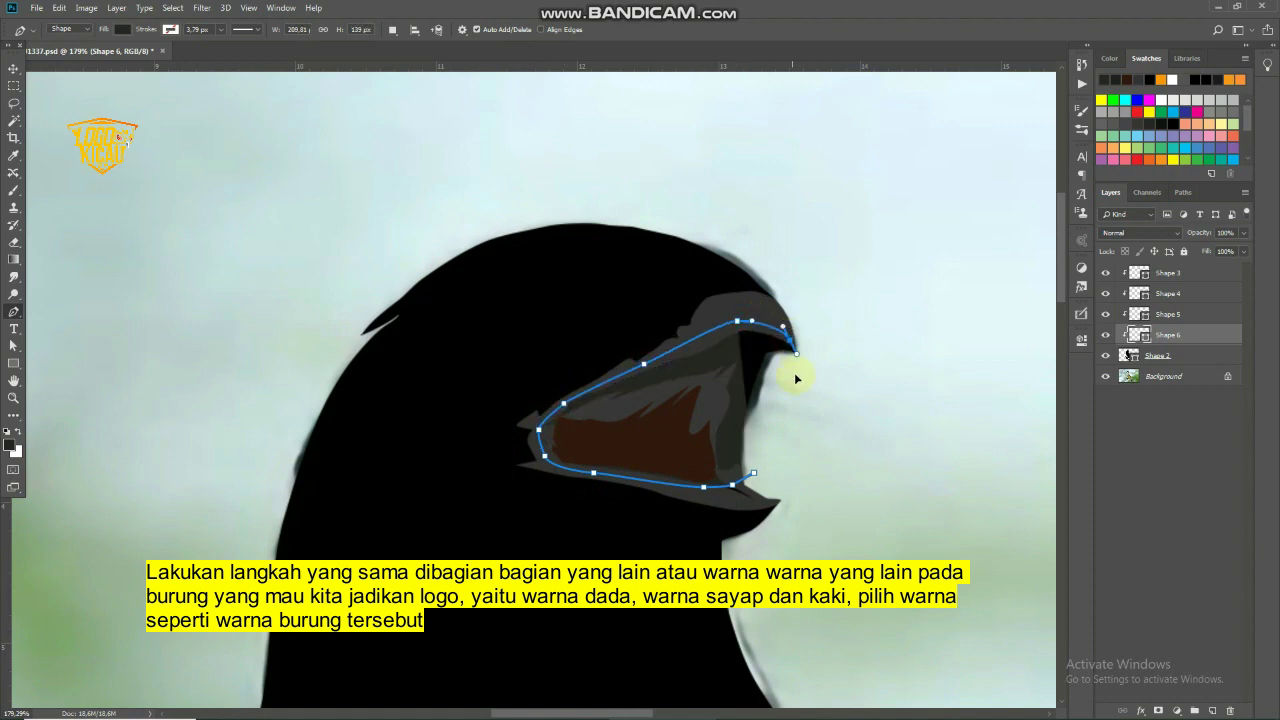
{"action": "left_click", "coordinate": [796, 387]}
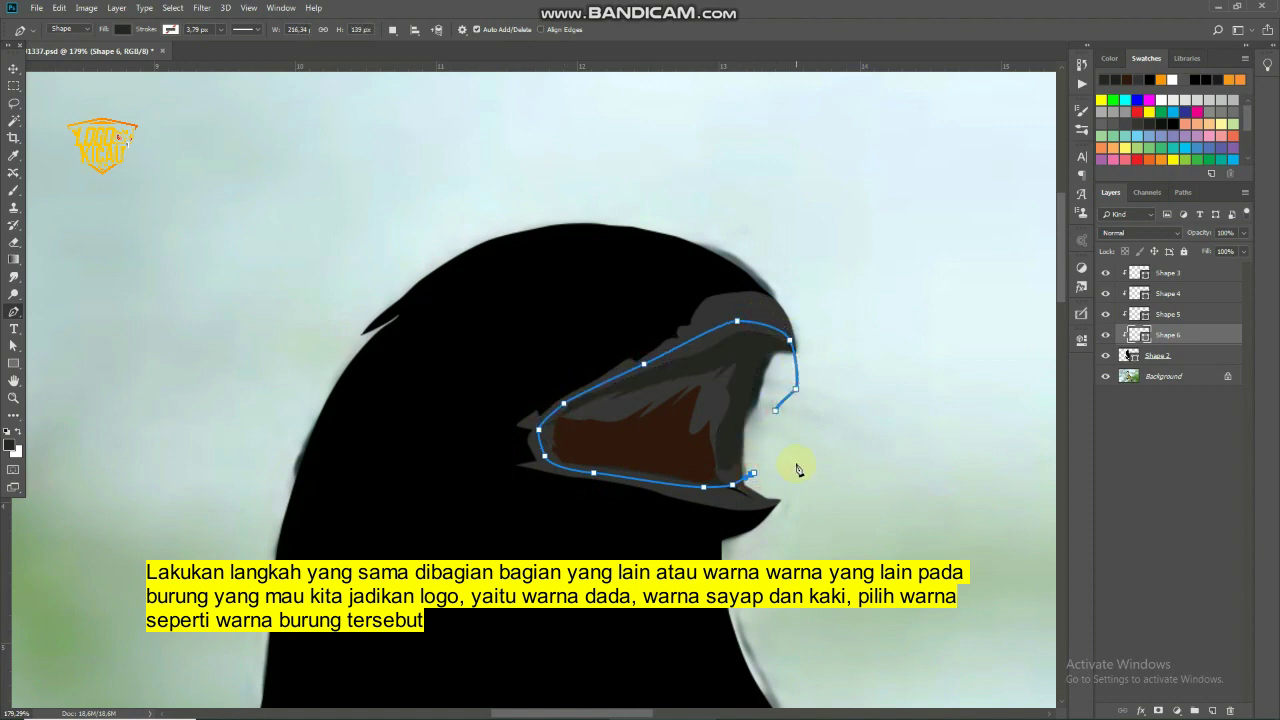
{"action": "key", "text": "Escape"}
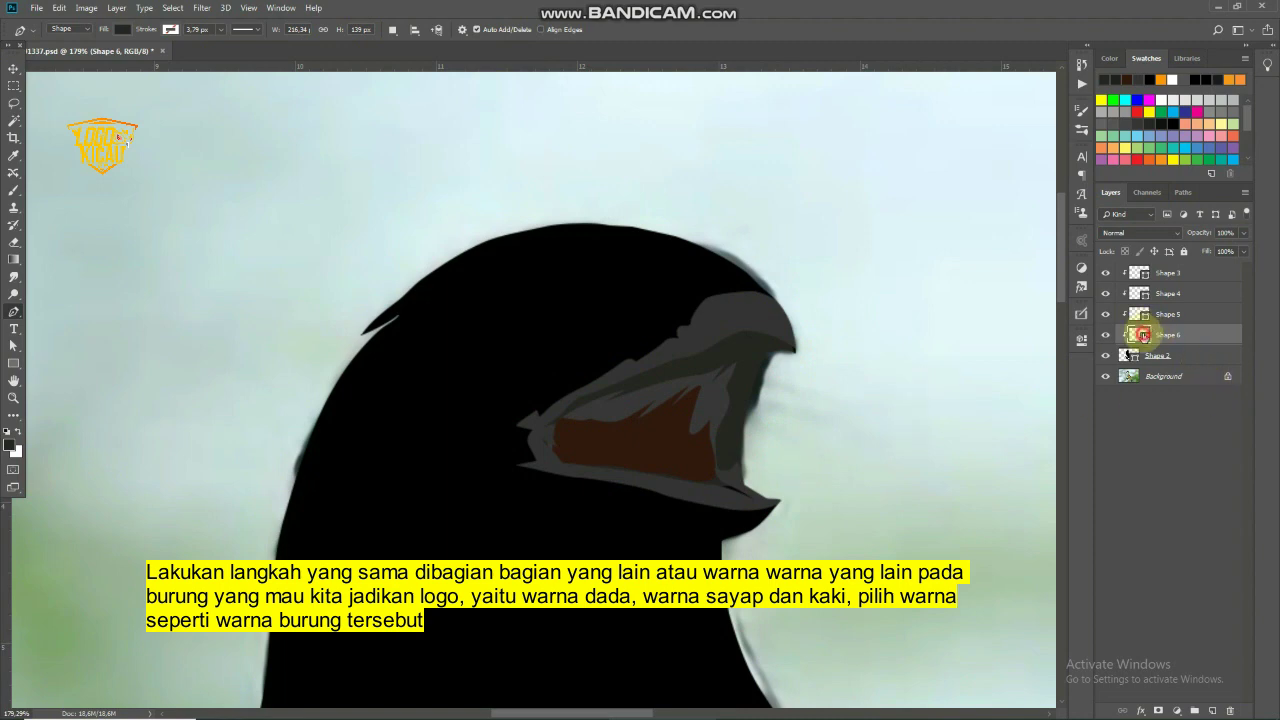
Darken Shape 6's fill to near-black (11, 11, 11) and hide the silhouette layer
{"action": "double_click", "coordinate": [1143, 335]}
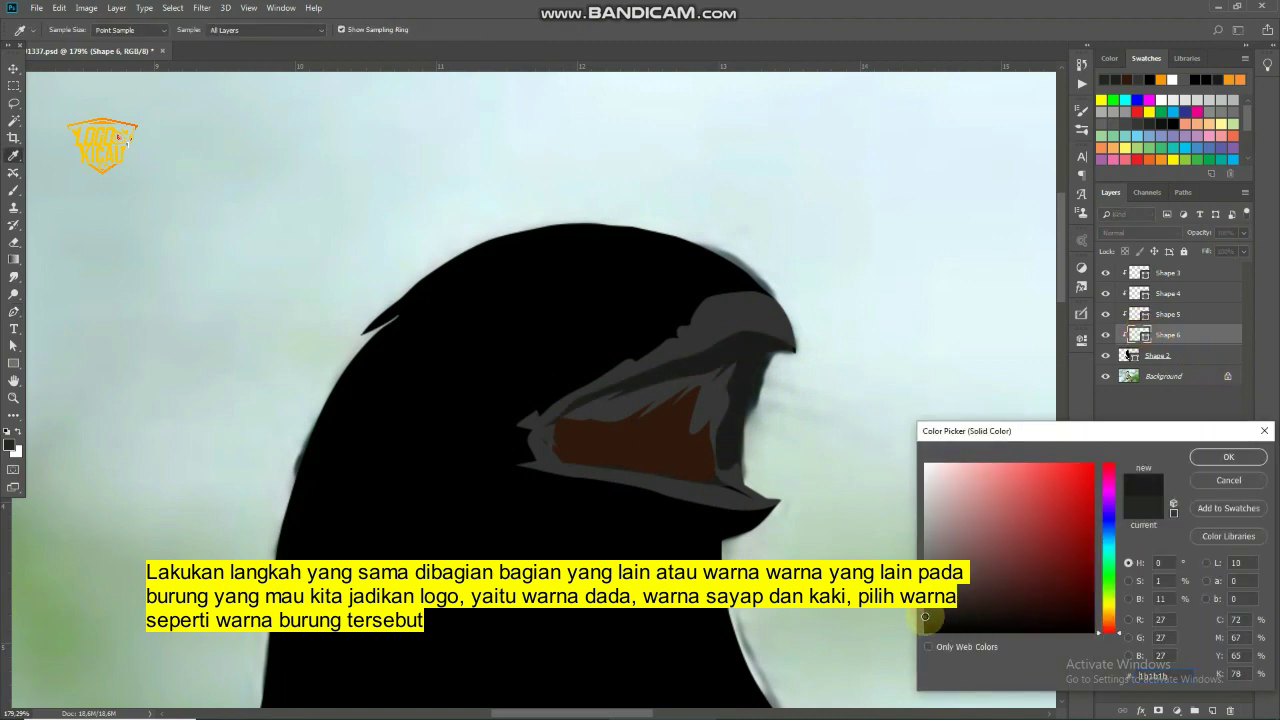
{"action": "left_click_drag", "start_coordinate": [925, 616], "coordinate": [923, 626]}
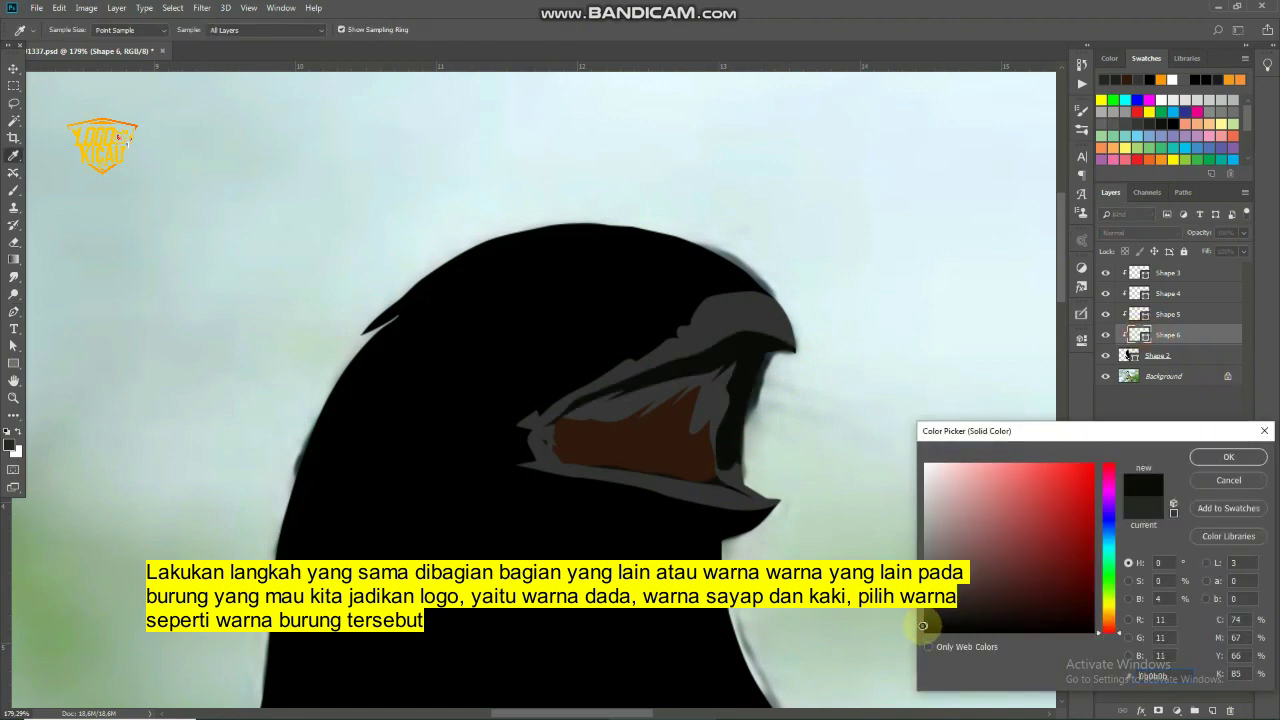
{"action": "left_click", "coordinate": [1212, 457]}
{"action": "left_click", "coordinate": [1105, 355]}
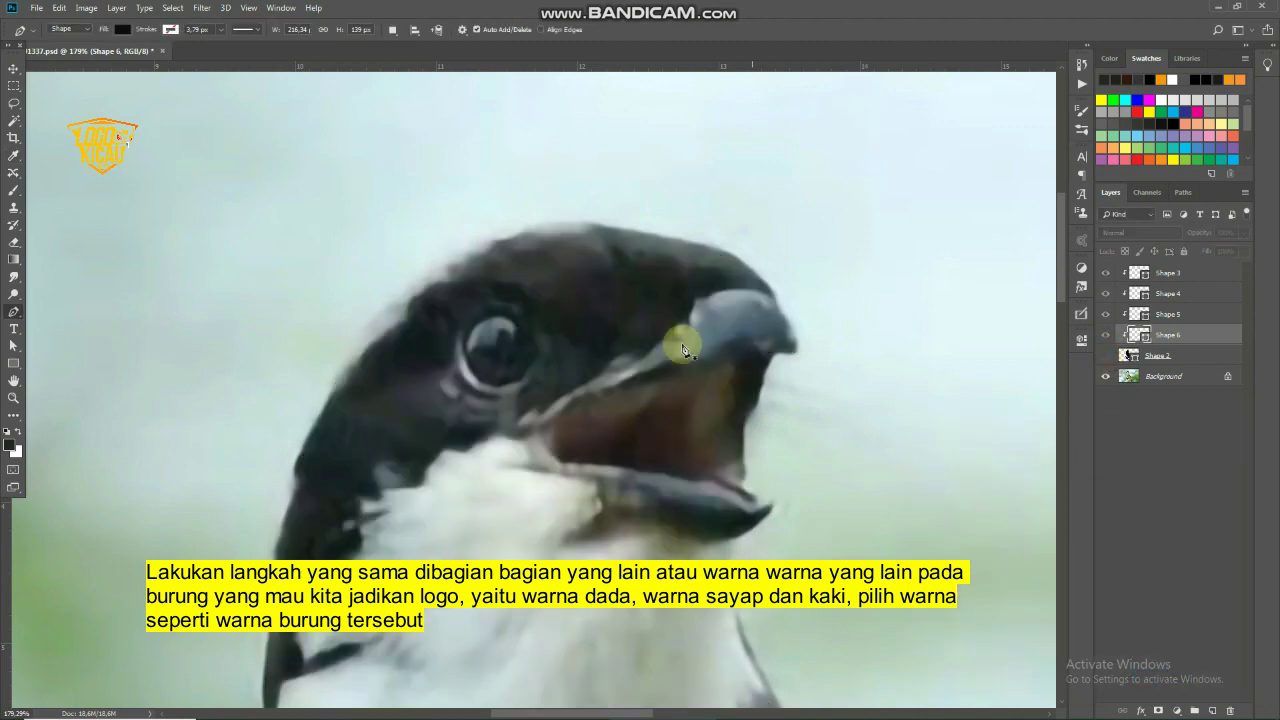
{"action": "left_click", "coordinate": [13, 68]}
Deselect the beak shape and save the PSD document
{"action": "scroll", "coordinate": [603, 275], "scroll_direction": "down", "scroll_amount": 5}
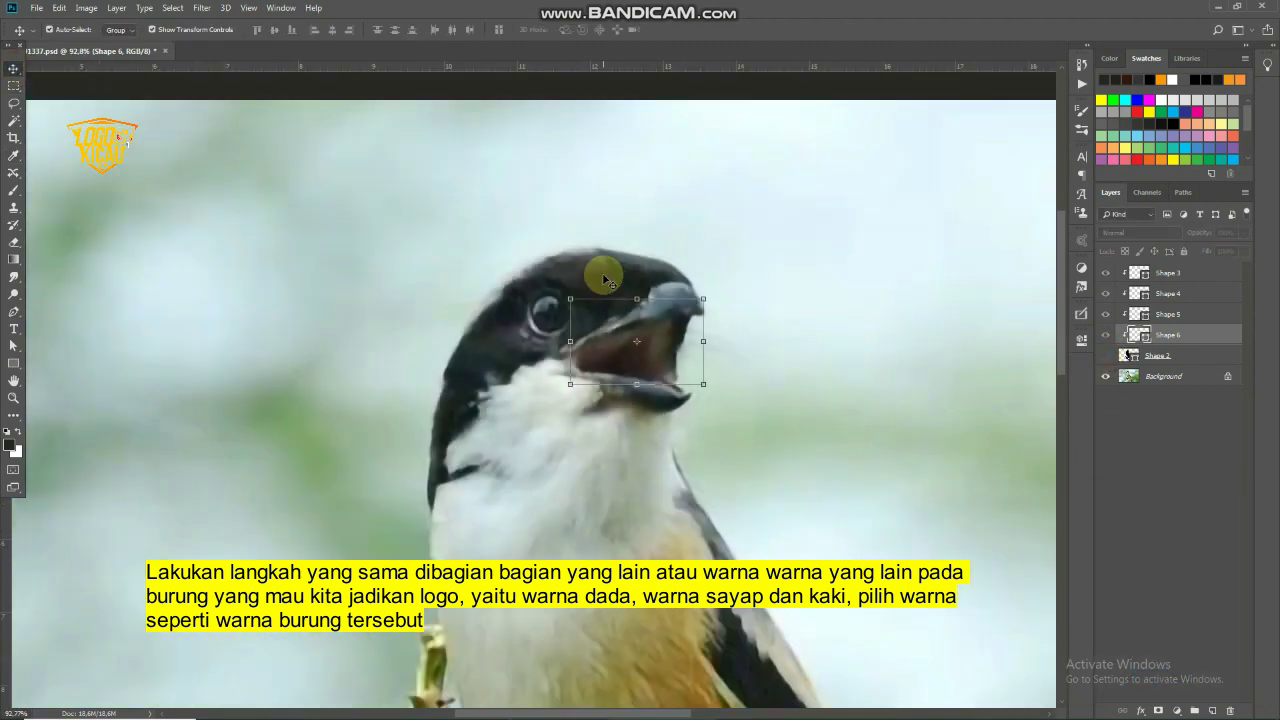
{"action": "scroll", "coordinate": [603, 277], "scroll_direction": "up", "scroll_amount": 1}
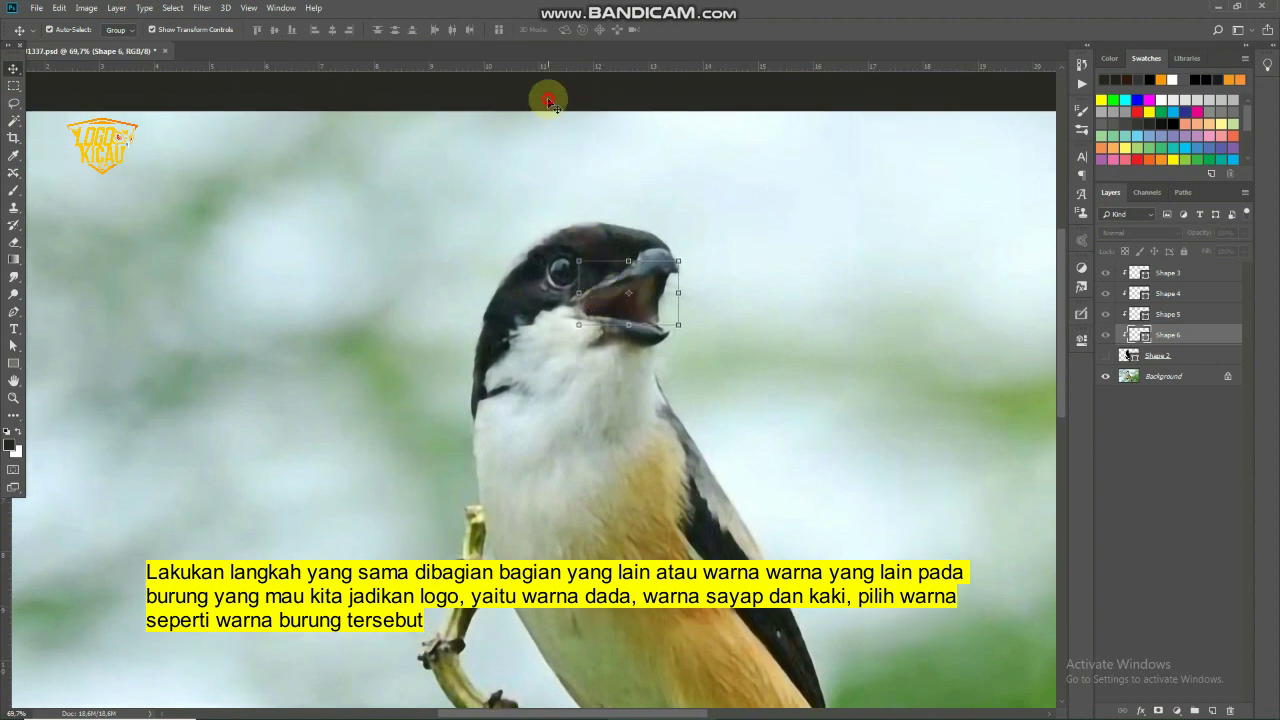
{"action": "left_click", "coordinate": [549, 101]}
{"action": "key", "text": "ctrl+s"}
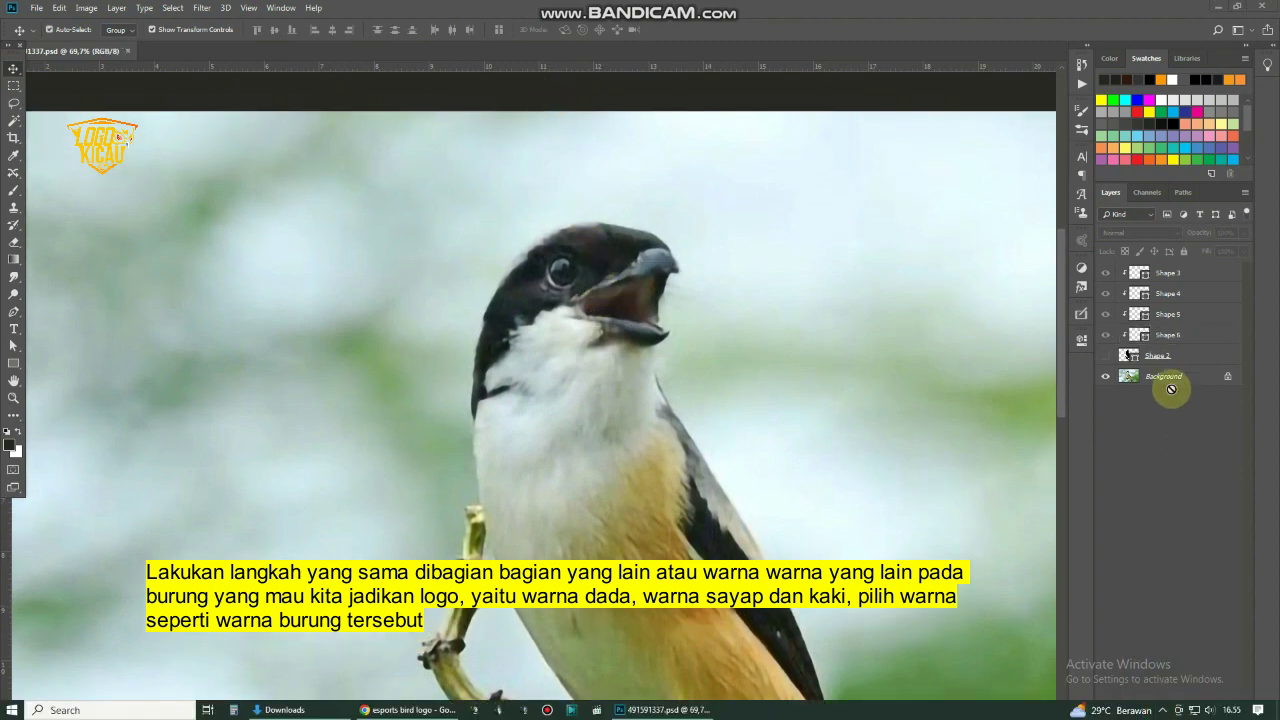
Add an empty Layer 1 above Shape 2 and zoom in on the eye with the Pen tool ready
{"action": "left_click", "coordinate": [1162, 358]}
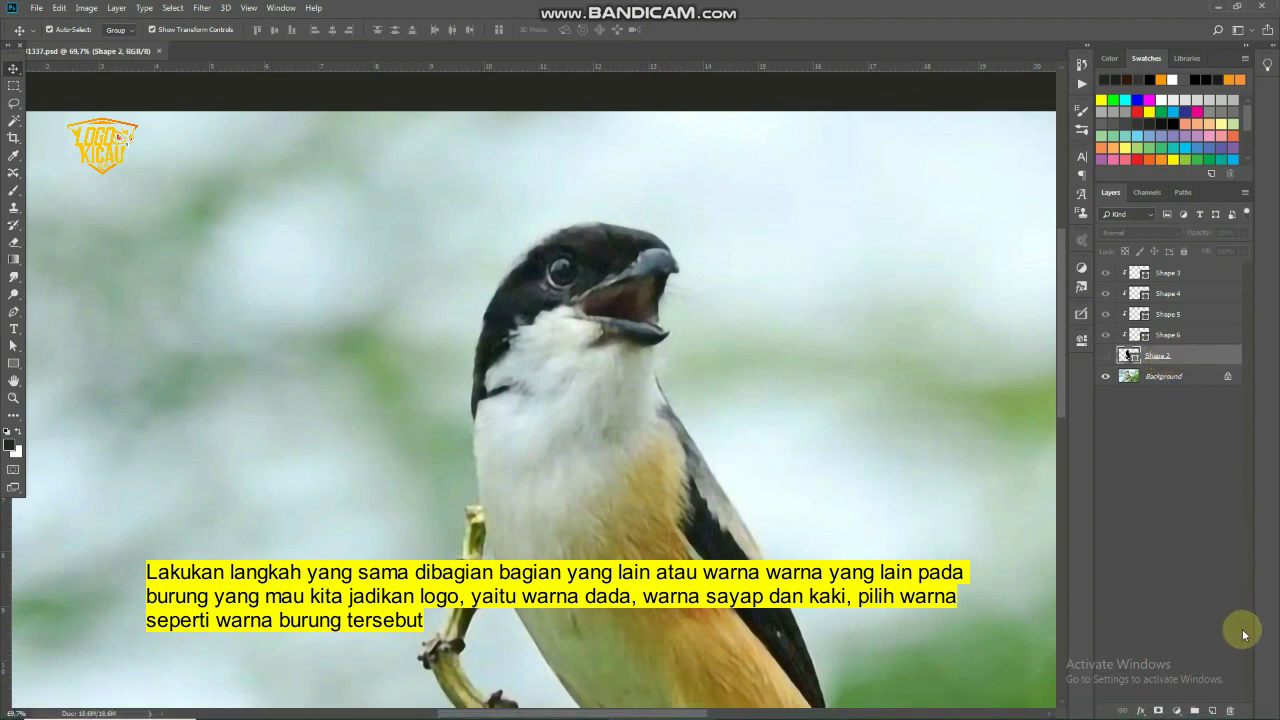
{"action": "left_click", "coordinate": [1213, 710]}
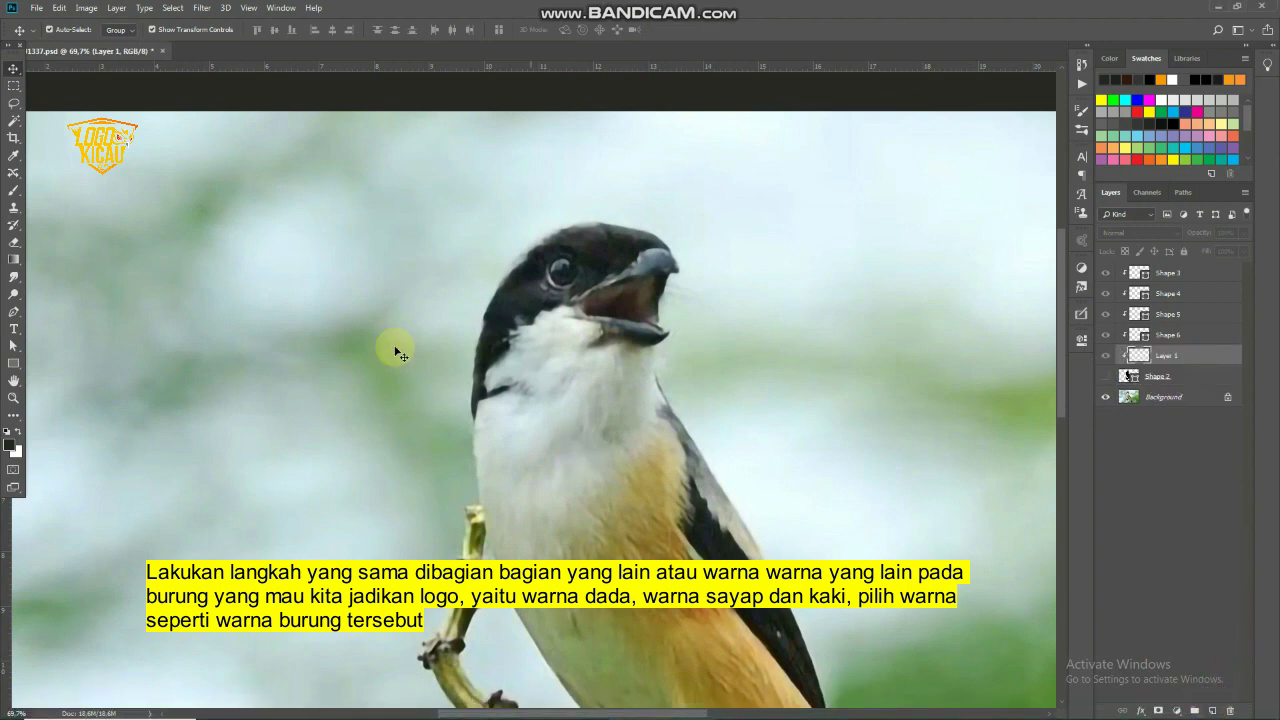
{"action": "left_click", "coordinate": [13, 312]}
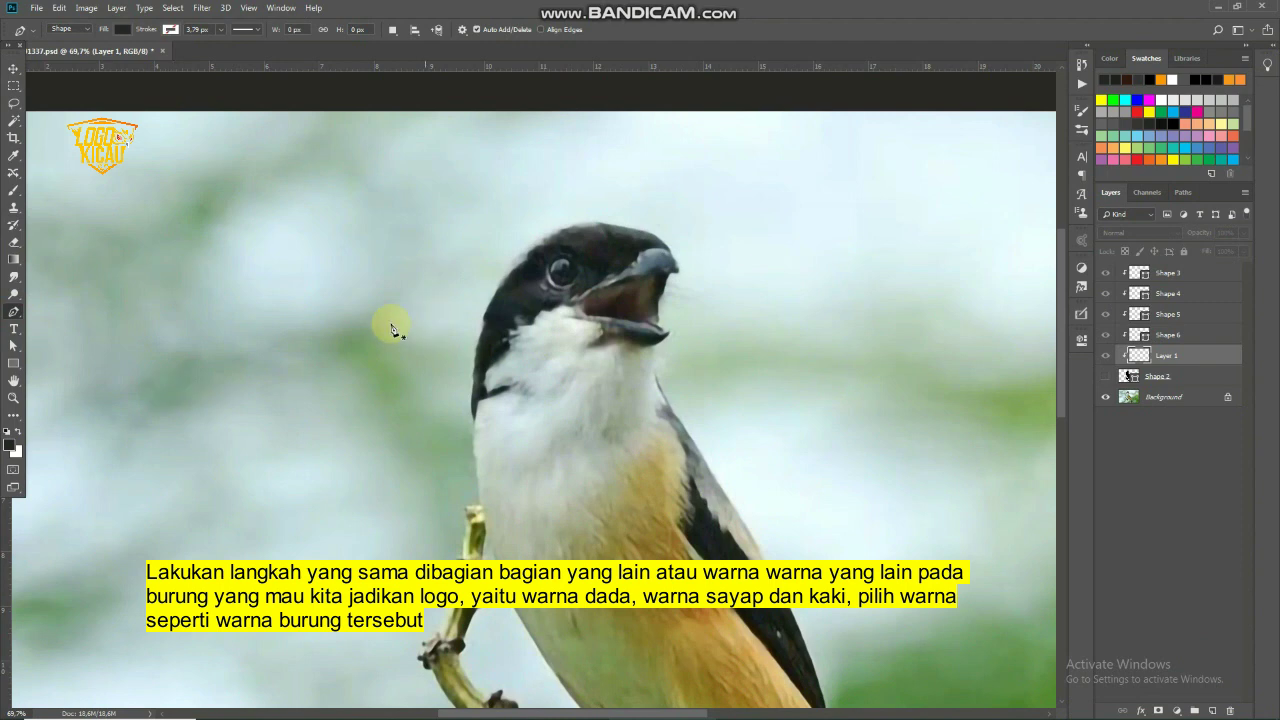
{"action": "scroll", "coordinate": [566, 272], "scroll_direction": "up", "scroll_amount": 3}
{"action": "scroll", "coordinate": [566, 272], "scroll_direction": "up", "scroll_amount": 2}
{"action": "scroll", "coordinate": [560, 275], "scroll_direction": "up", "scroll_amount": 2}
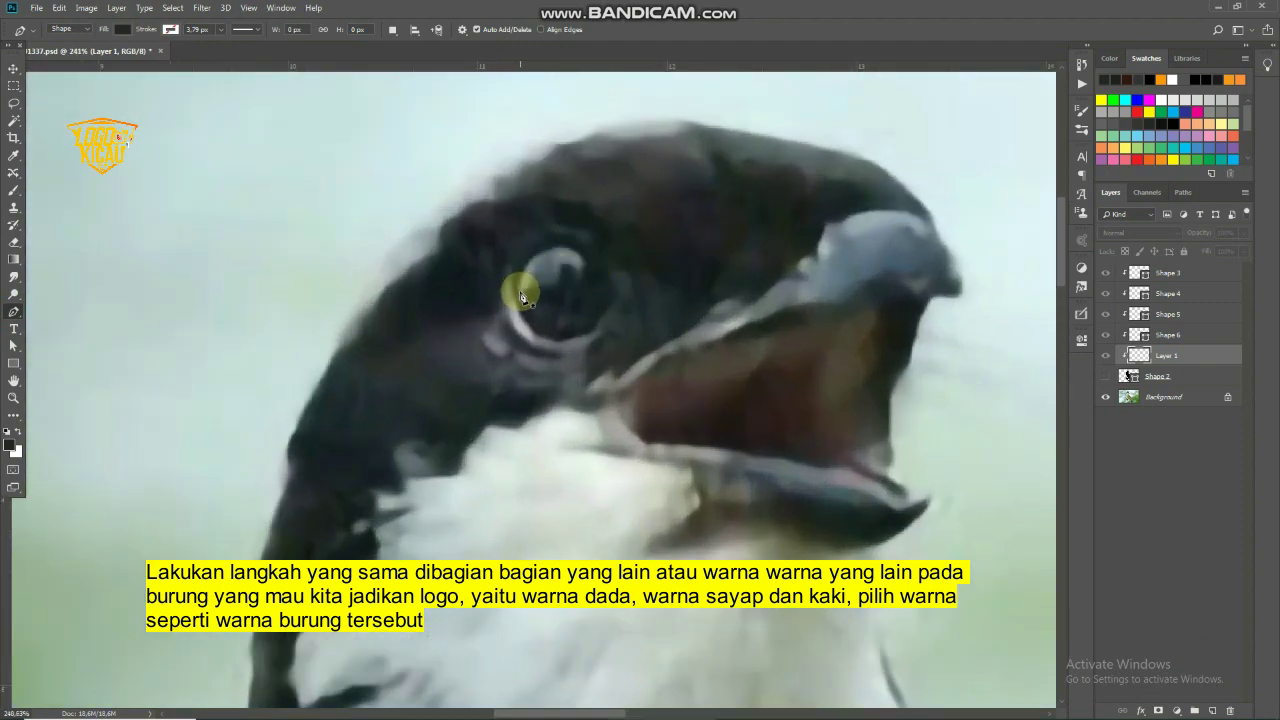
Trace a curved Shape 7 arc over the eye's upper rim and start Shape 8 at its left edge
{"action": "left_click", "coordinate": [520, 291]}
{"action": "left_click", "coordinate": [522, 257]}
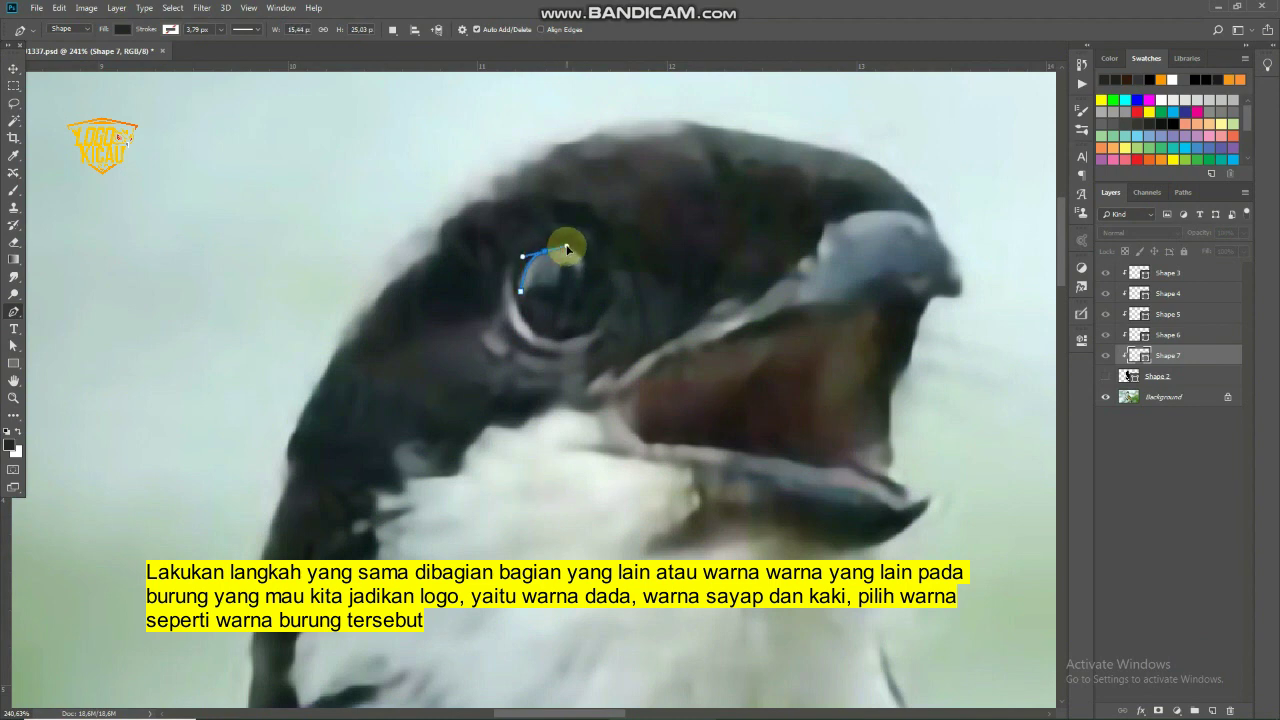
{"action": "left_click", "coordinate": [566, 247]}
{"action": "left_click_drag", "start_coordinate": [548, 259], "coordinate": [548, 259]}
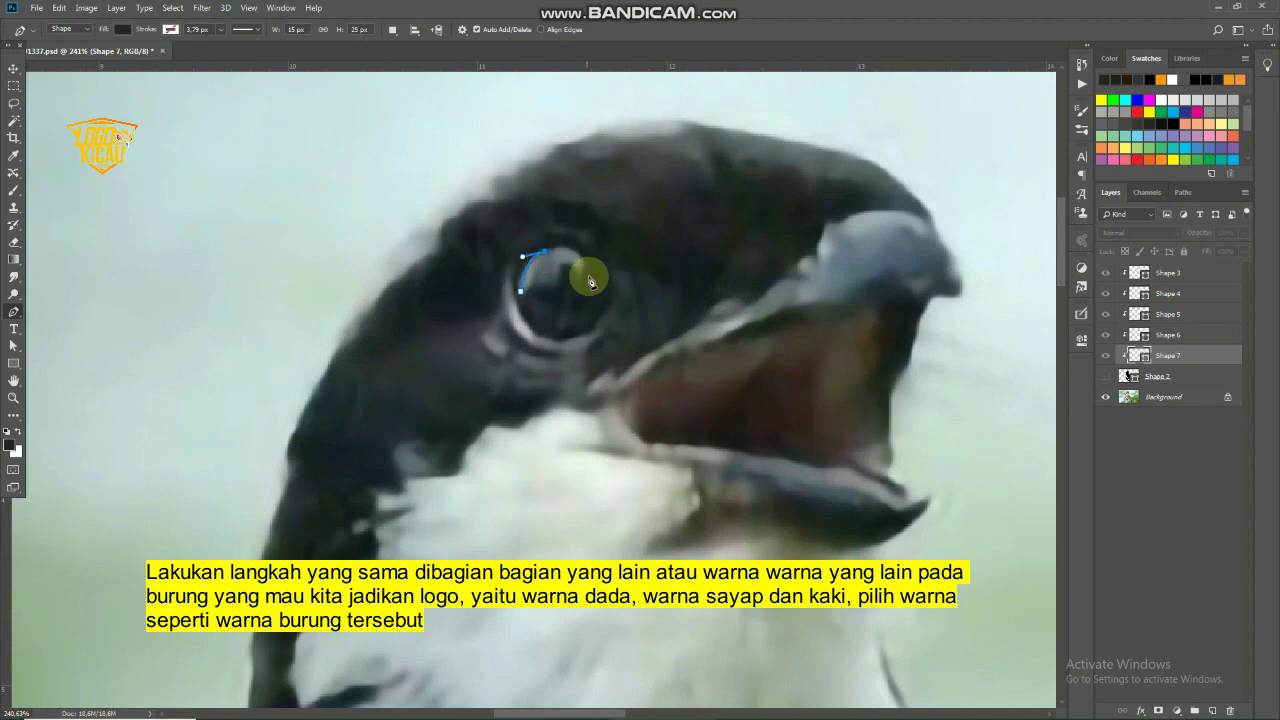
{"action": "left_click", "coordinate": [580, 249]}
{"action": "left_click_drag", "start_coordinate": [596, 315], "coordinate": [591, 285]}
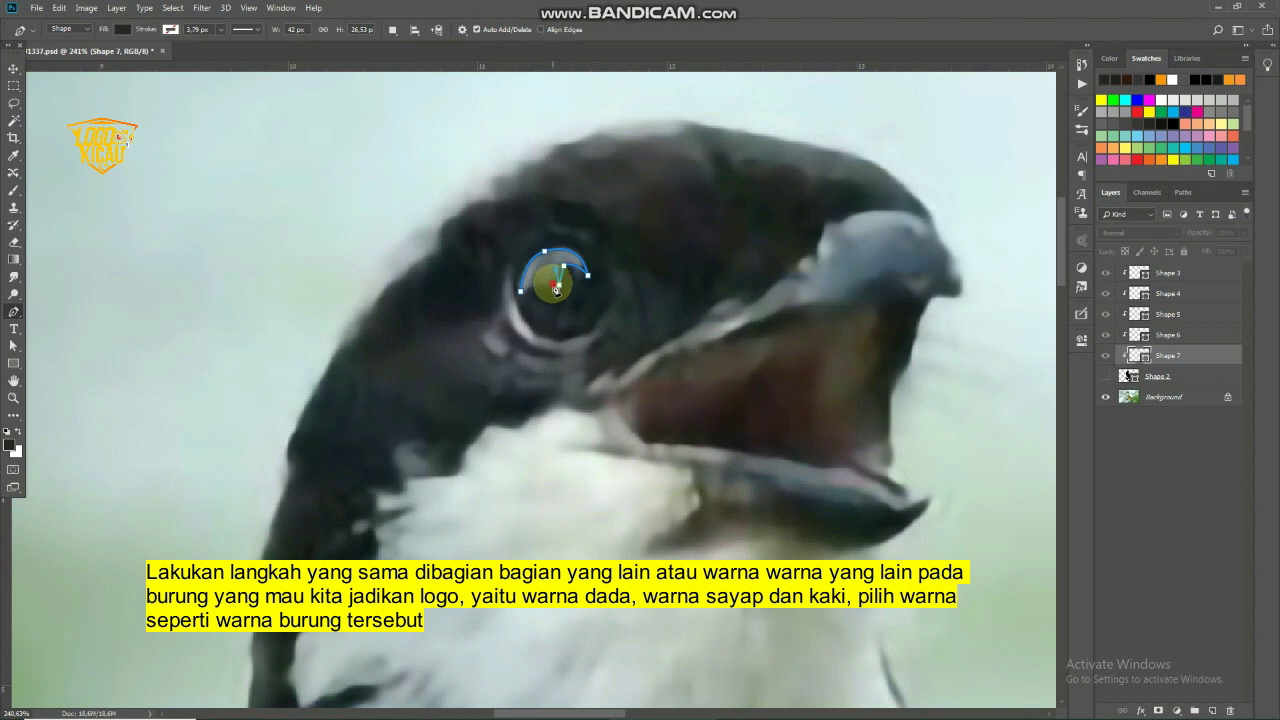
{"action": "left_click_drag", "start_coordinate": [555, 289], "coordinate": [516, 305]}
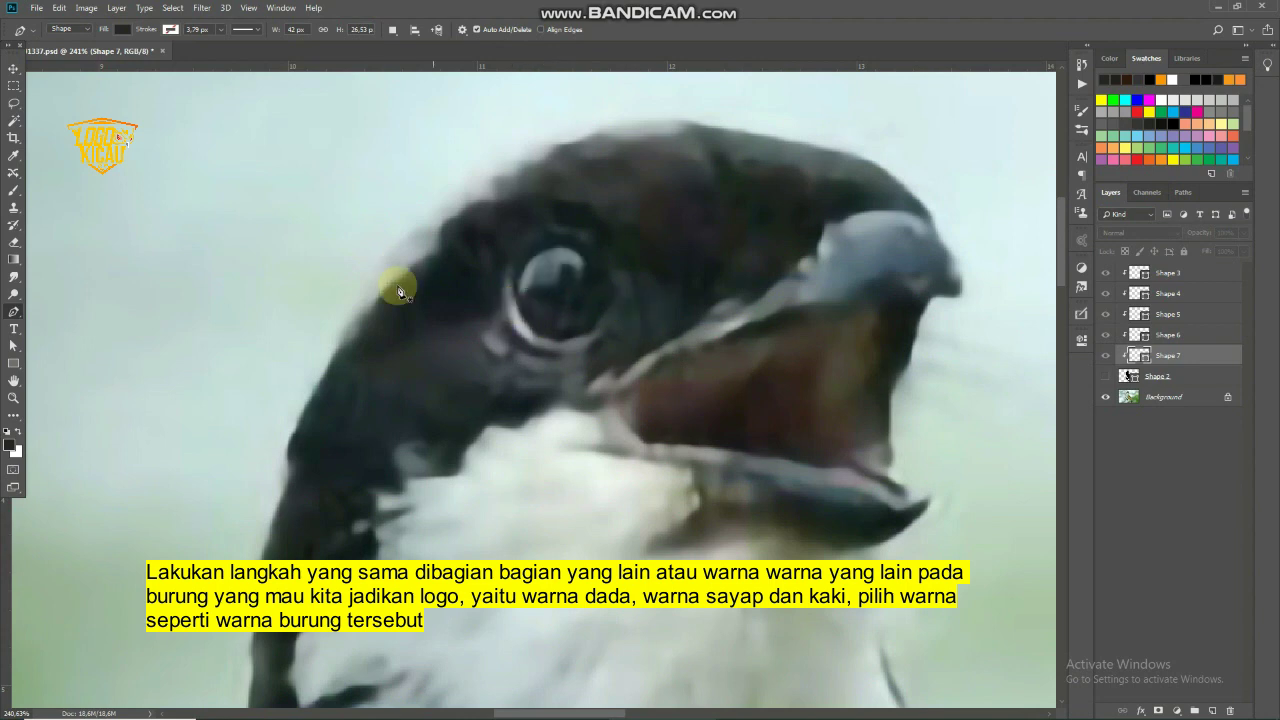
{"action": "left_click", "coordinate": [517, 264]}
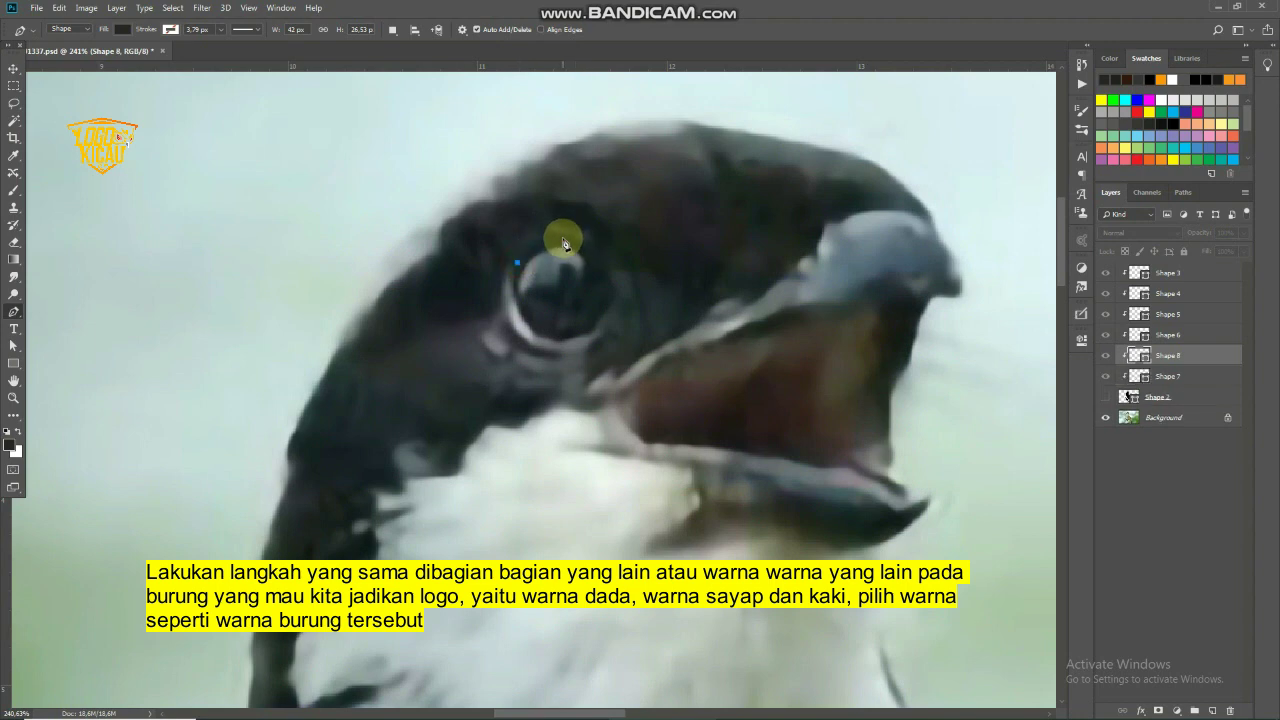
Trace the eye ring path over the top of the eye and down toward the beak
{"action": "left_click", "coordinate": [547, 240]}
{"action": "left_click", "coordinate": [578, 237]}
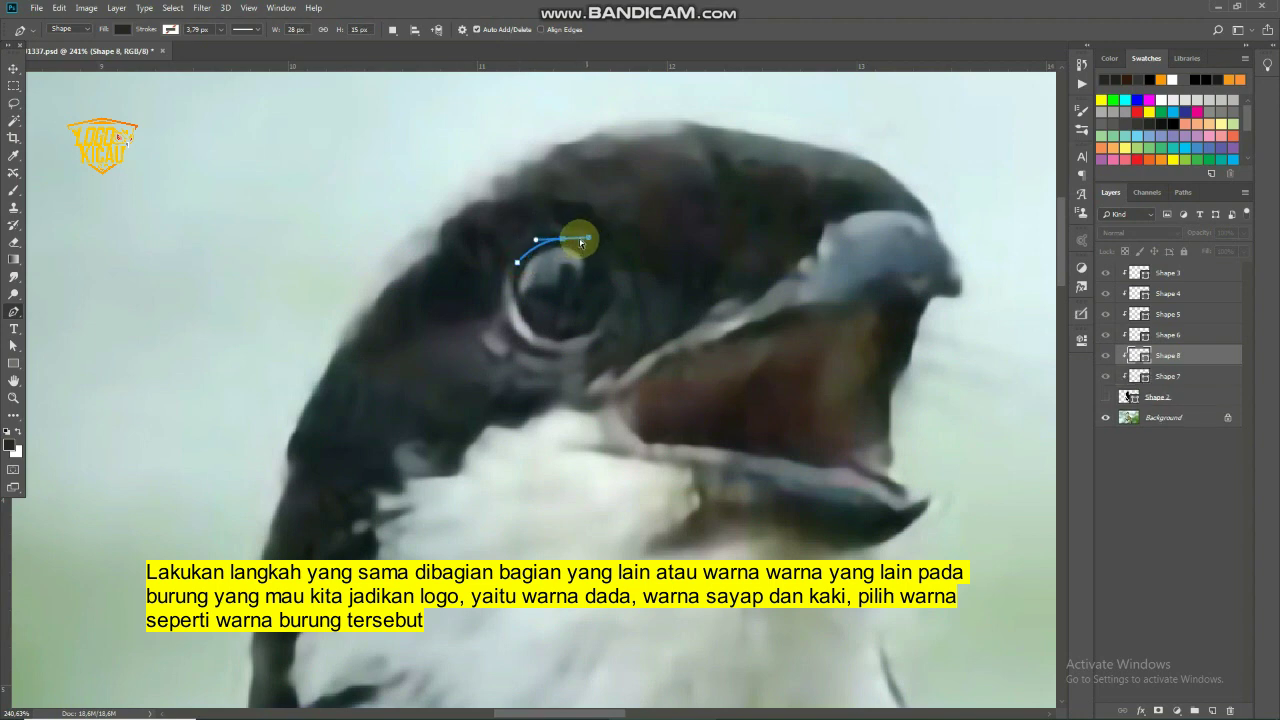
{"action": "left_click_drag", "start_coordinate": [581, 242], "coordinate": [564, 244]}
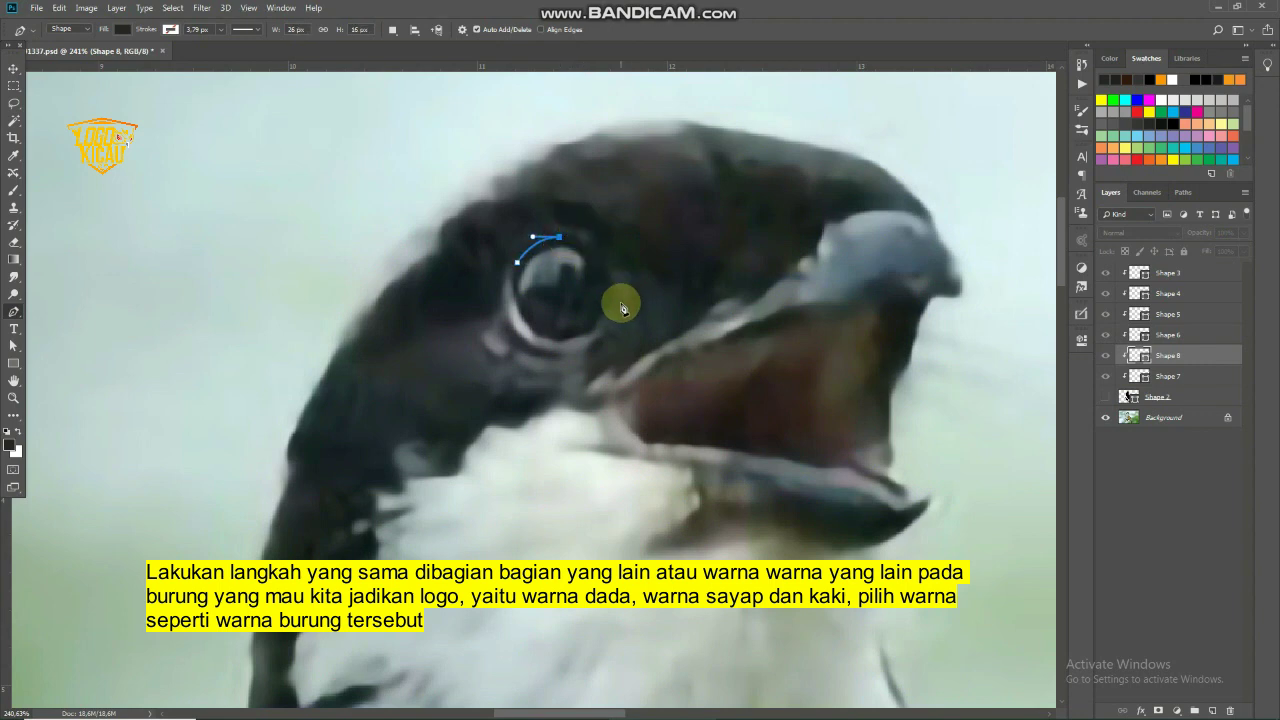
{"action": "left_click", "coordinate": [641, 351]}
{"action": "left_click", "coordinate": [627, 316]}
{"action": "left_click", "coordinate": [640, 323]}
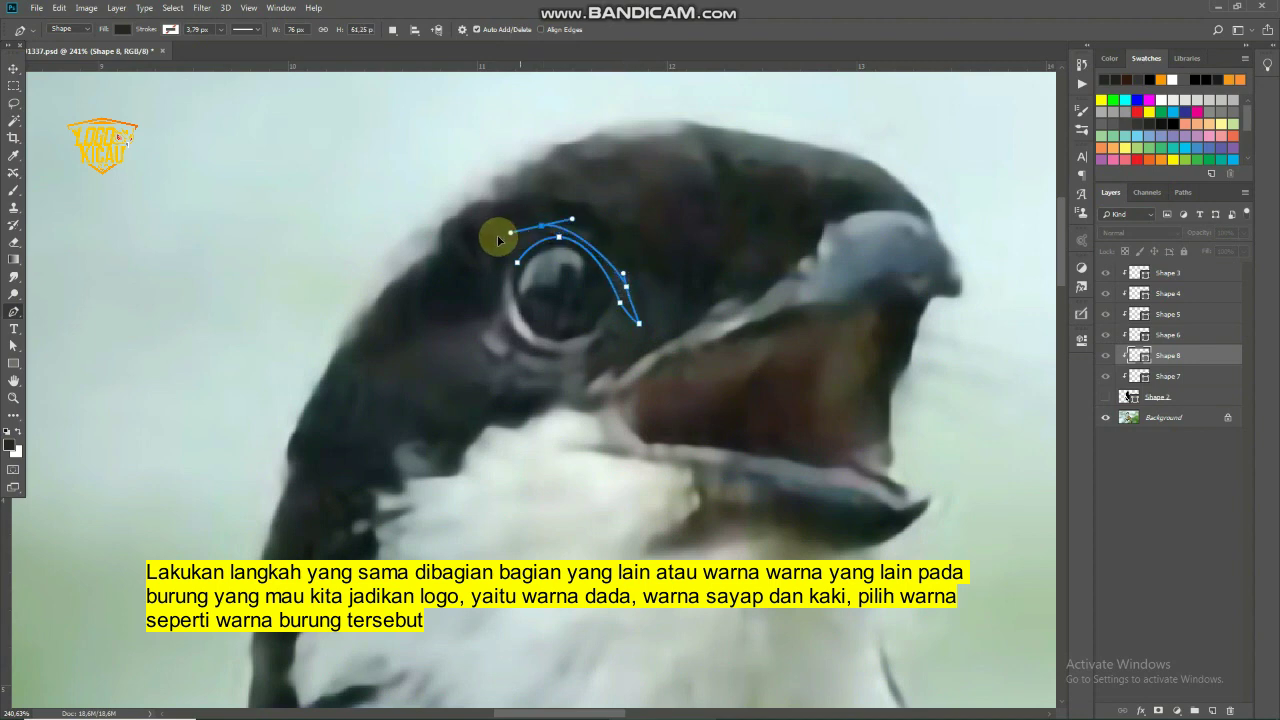
Round the eye ring's top, left and lower anchors, trimming single curve handles
{"action": "left_click_drag", "start_coordinate": [533, 226], "coordinate": [489, 242]}
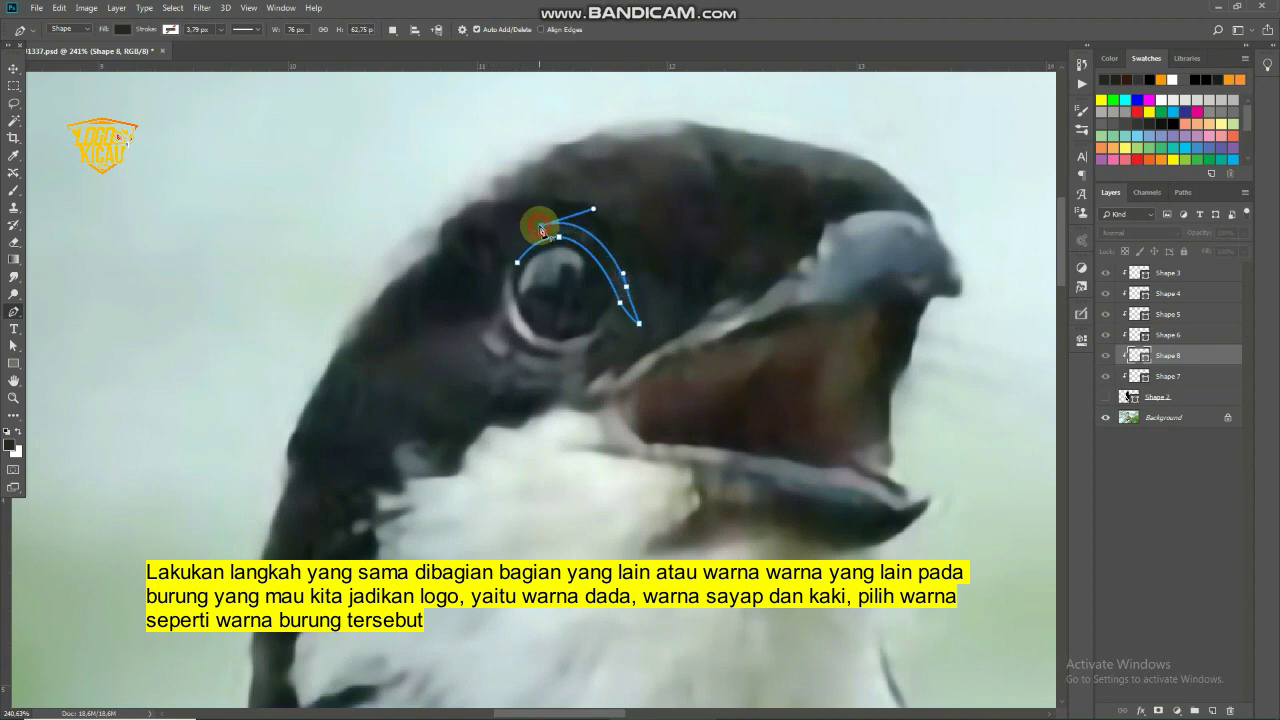
{"action": "left_click", "coordinate": [541, 228]}
{"action": "left_click_drag", "start_coordinate": [501, 297], "coordinate": [503, 345]}
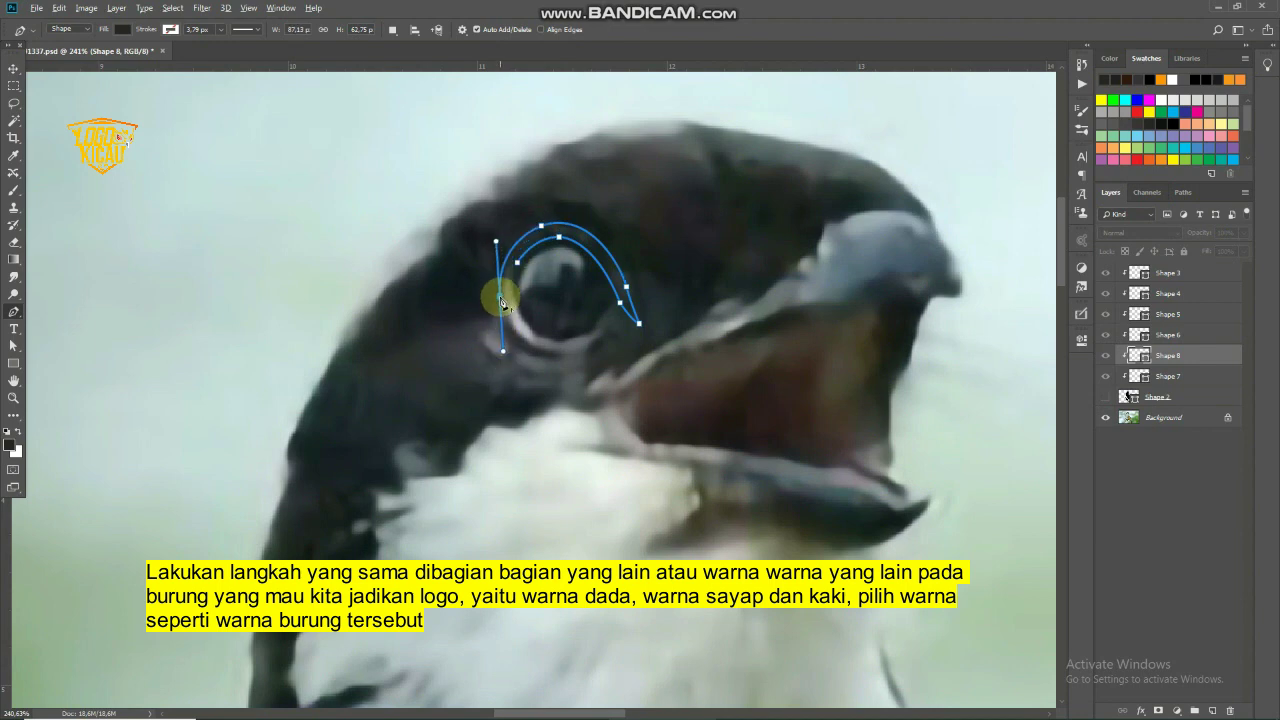
{"action": "left_click", "coordinate": [501, 297], "text": "alt"}
{"action": "left_click_drag", "start_coordinate": [558, 354], "coordinate": [601, 353]}
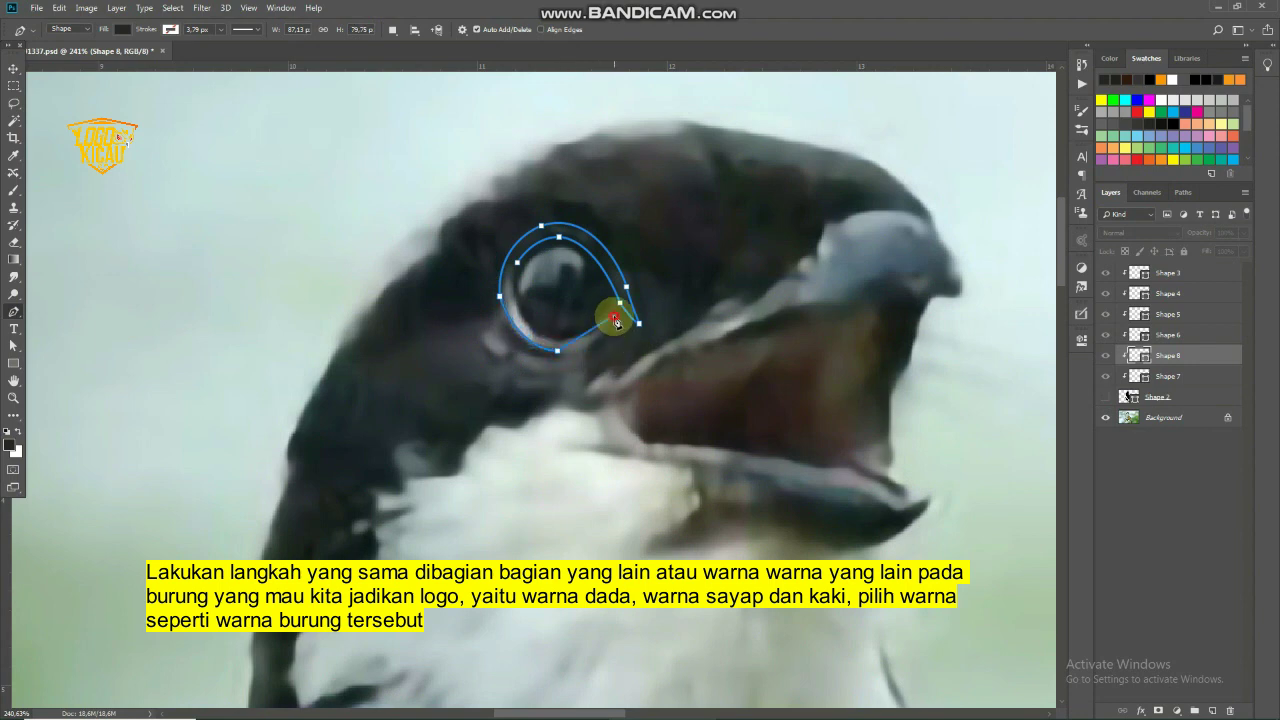
{"action": "mouse_move", "coordinate": [616, 320]}
{"action": "left_mouse_down"}
{"action": "mouse_move", "coordinate": [628, 291]}
{"action": "mouse_move", "coordinate": [613, 319]}
{"action": "left_mouse_up"}
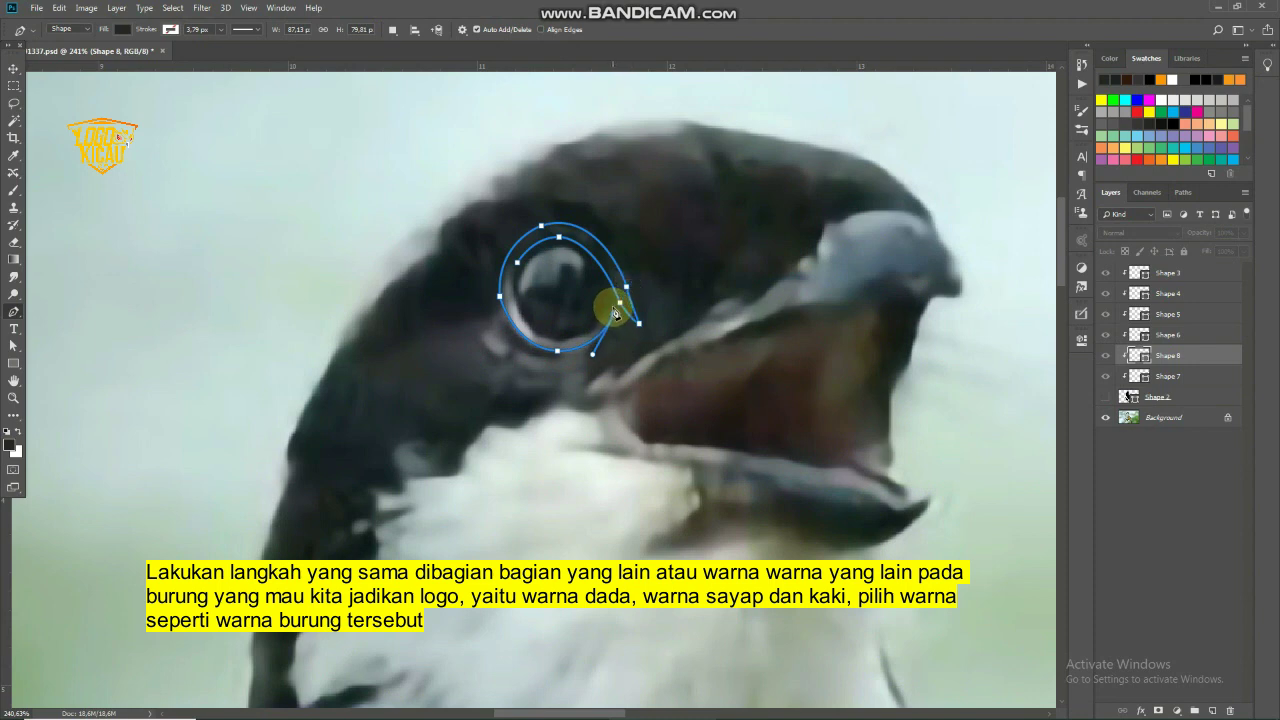
Close the eye ring path under the eye, smooth its curves and finish Shape 8
{"action": "left_click", "coordinate": [564, 349]}
{"action": "left_click_drag", "start_coordinate": [564, 349], "coordinate": [536, 350]}
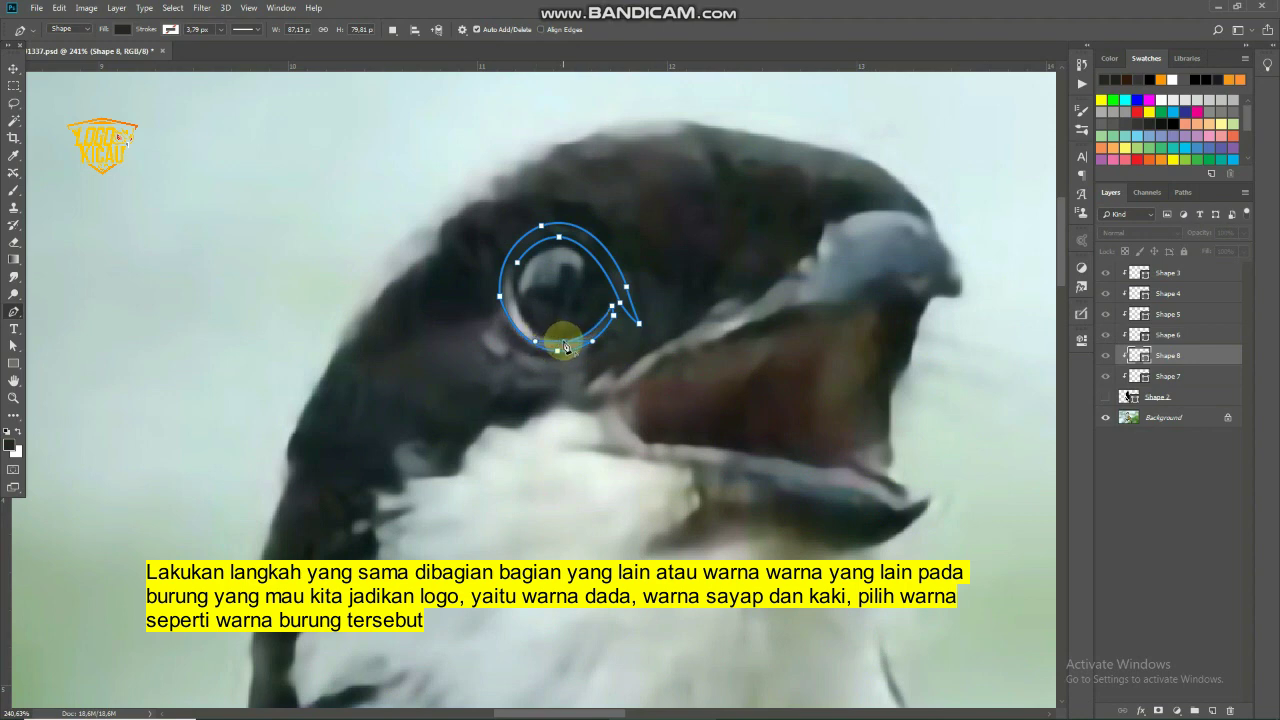
{"action": "left_click", "coordinate": [564, 346]}
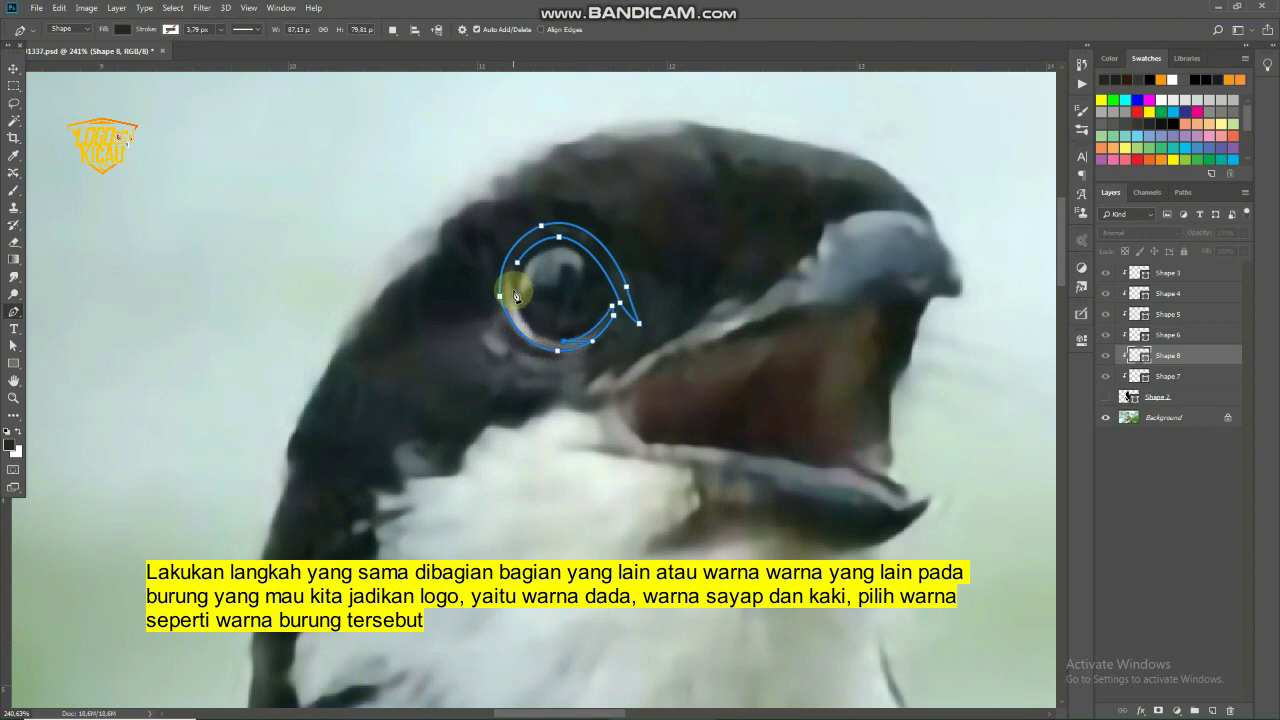
{"action": "left_click", "coordinate": [518, 298]}
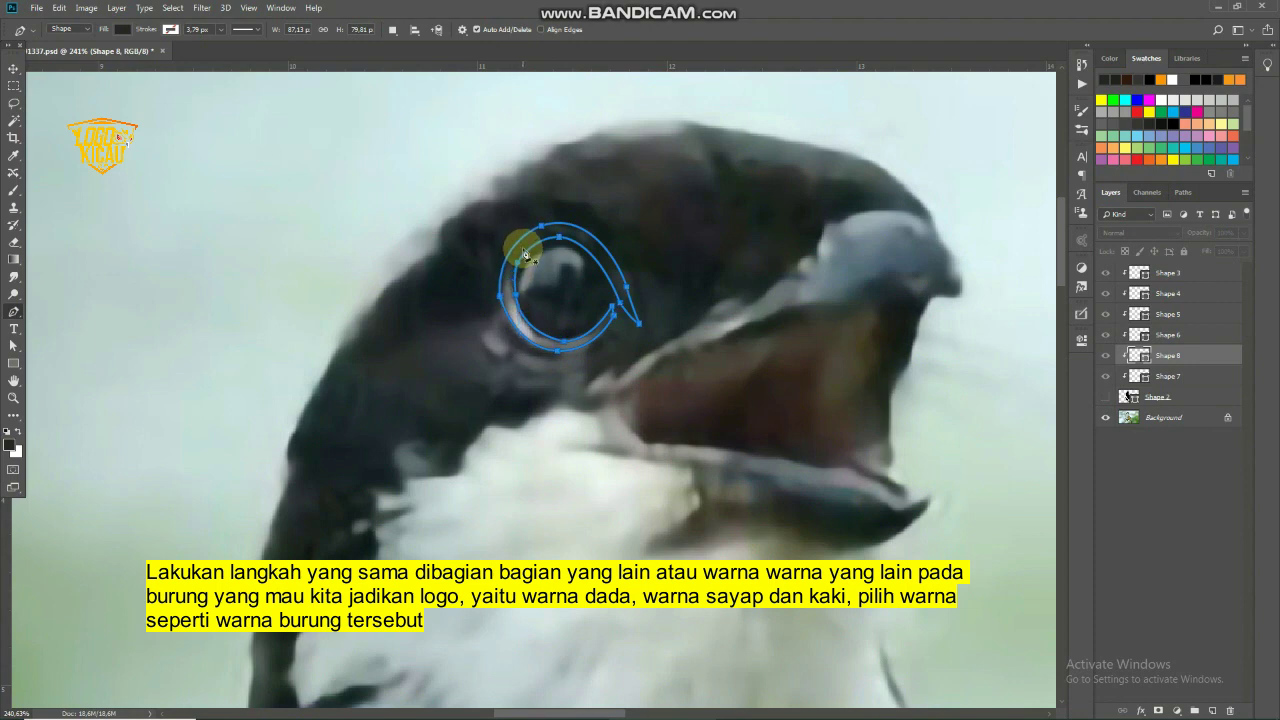
{"action": "key", "text": "Return"}
Show the Shape 2 silhouette again and fill the Shape 8 eye ring with gray
{"action": "left_click", "coordinate": [14, 68]}
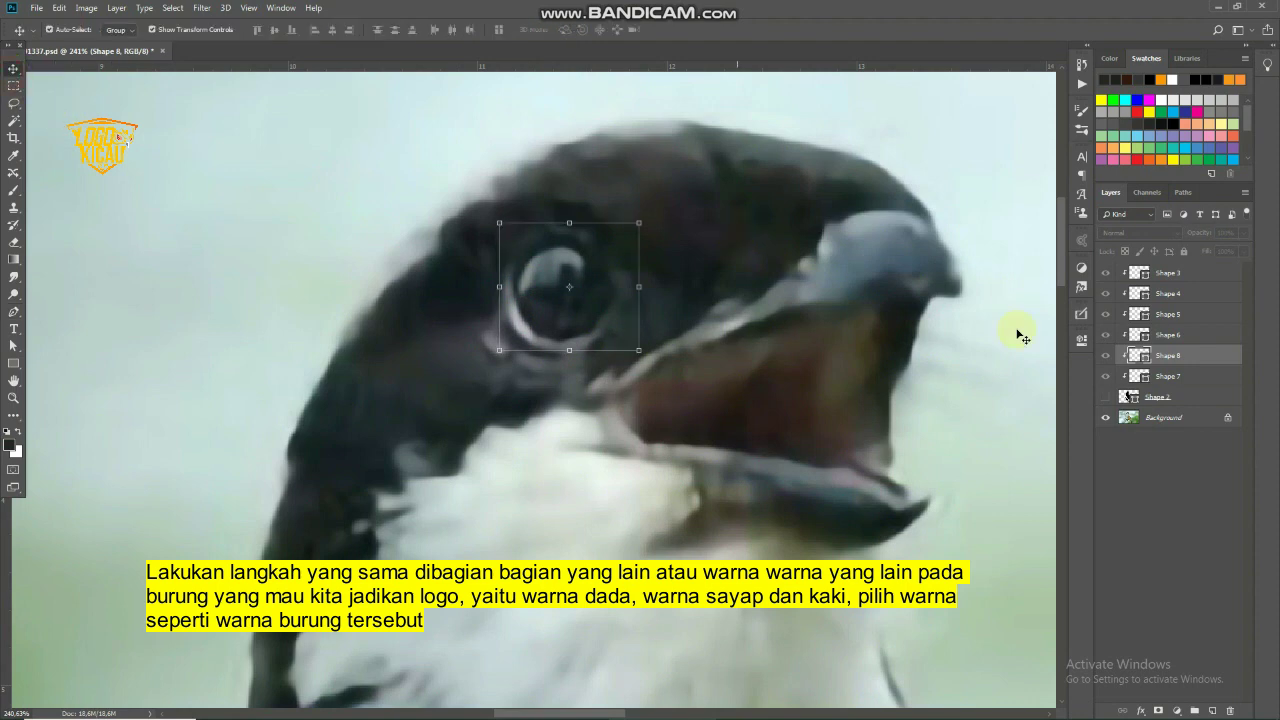
{"action": "left_click", "coordinate": [1106, 398]}
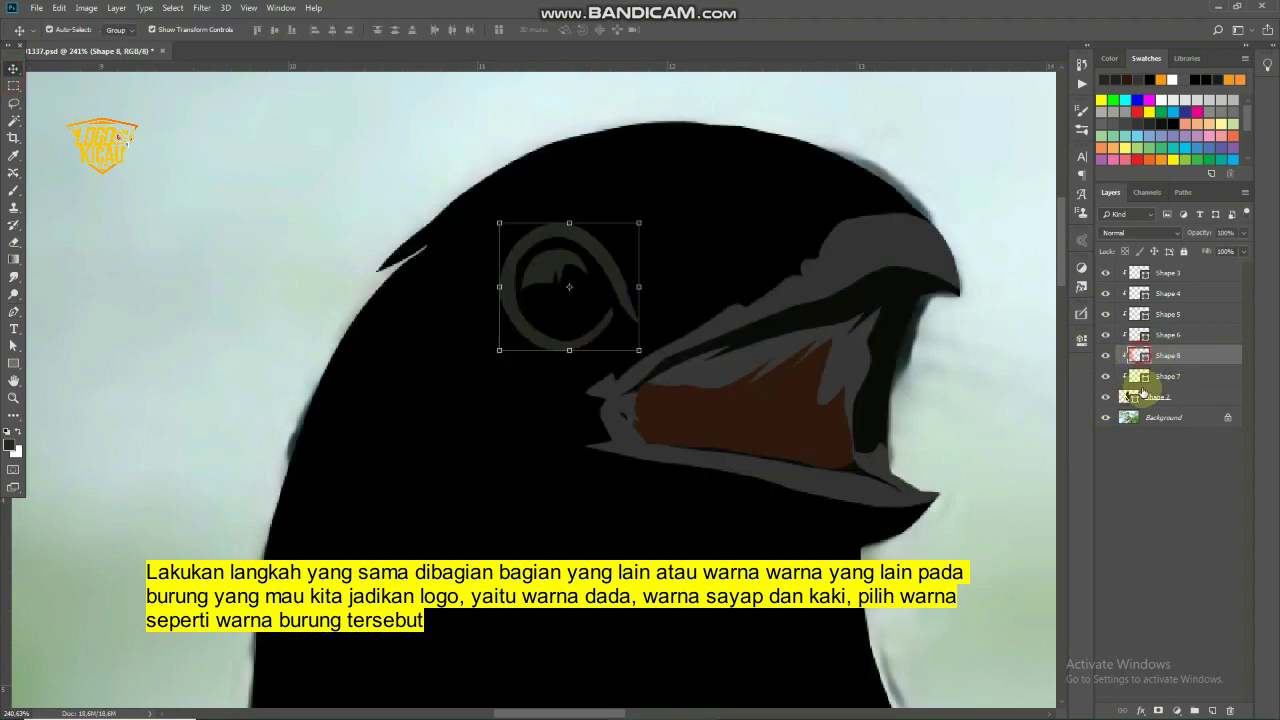
{"action": "double_click", "coordinate": [1141, 355]}
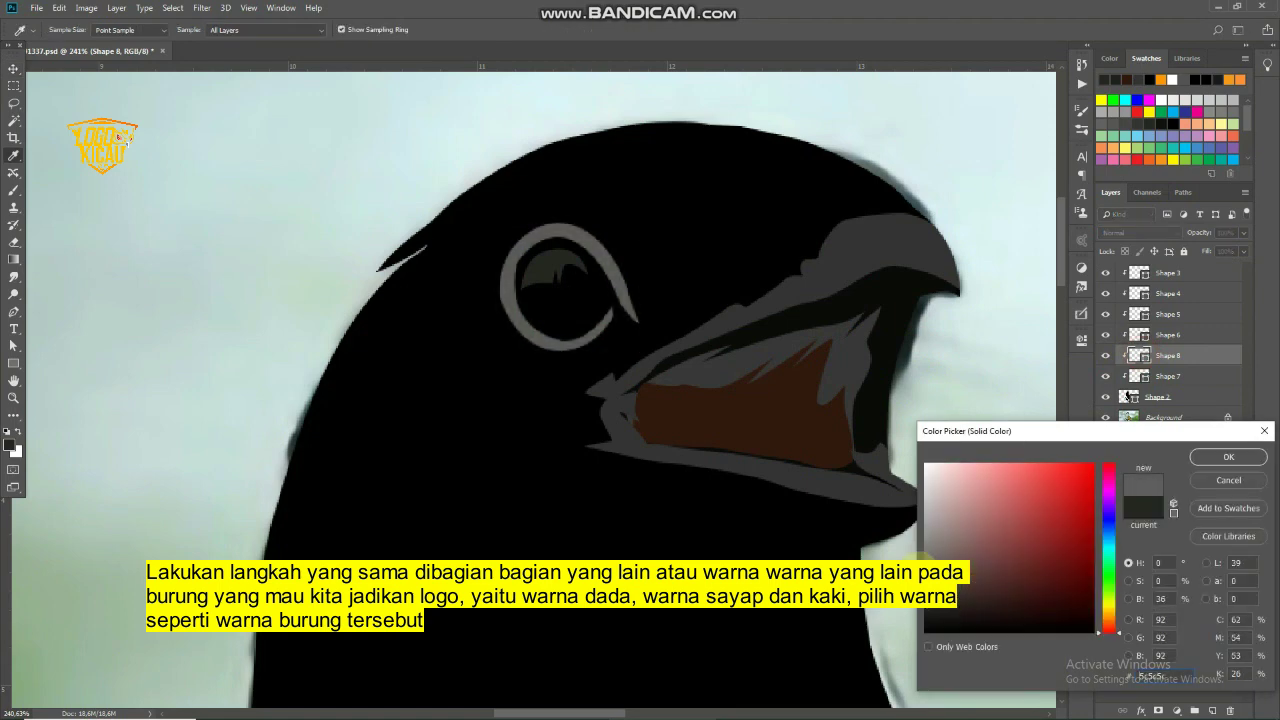
{"action": "left_click", "coordinate": [1208, 457]}
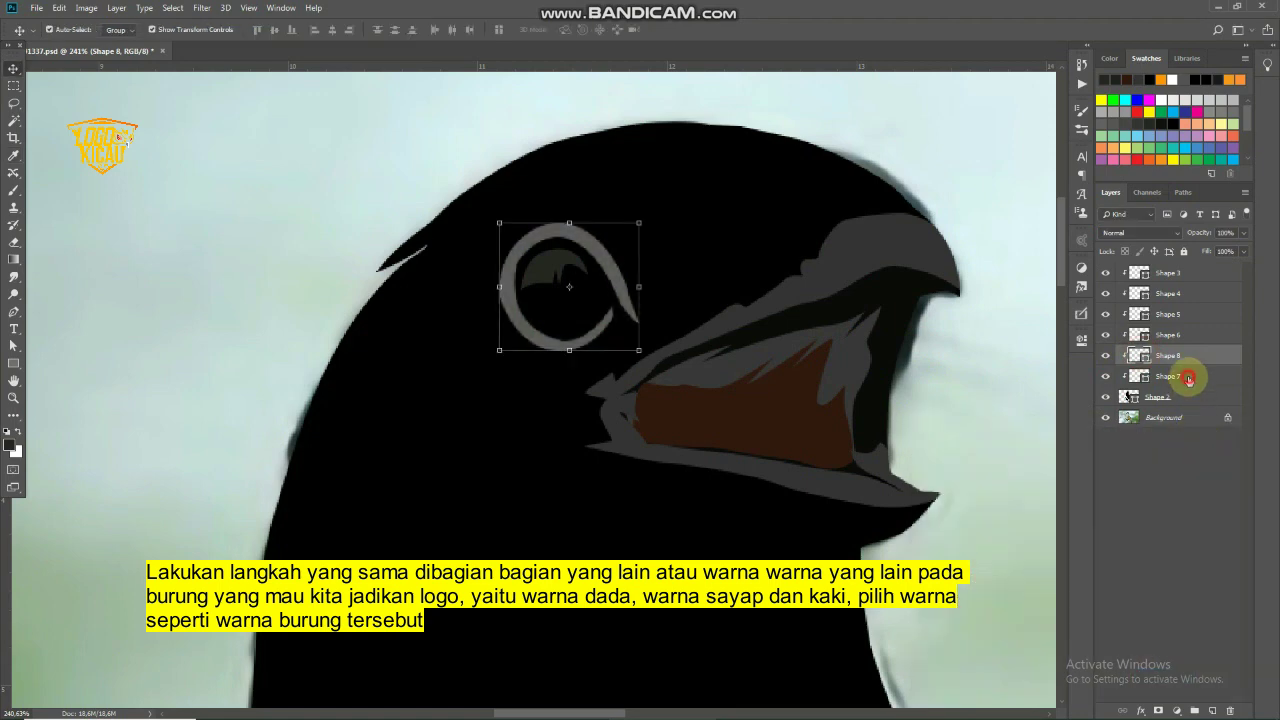
Fill the Shape 7 inner eye with the eye ring's sampled gray, then select Shape 3
{"action": "left_click", "coordinate": [1140, 376]}
{"action": "double_click", "coordinate": [1140, 376]}
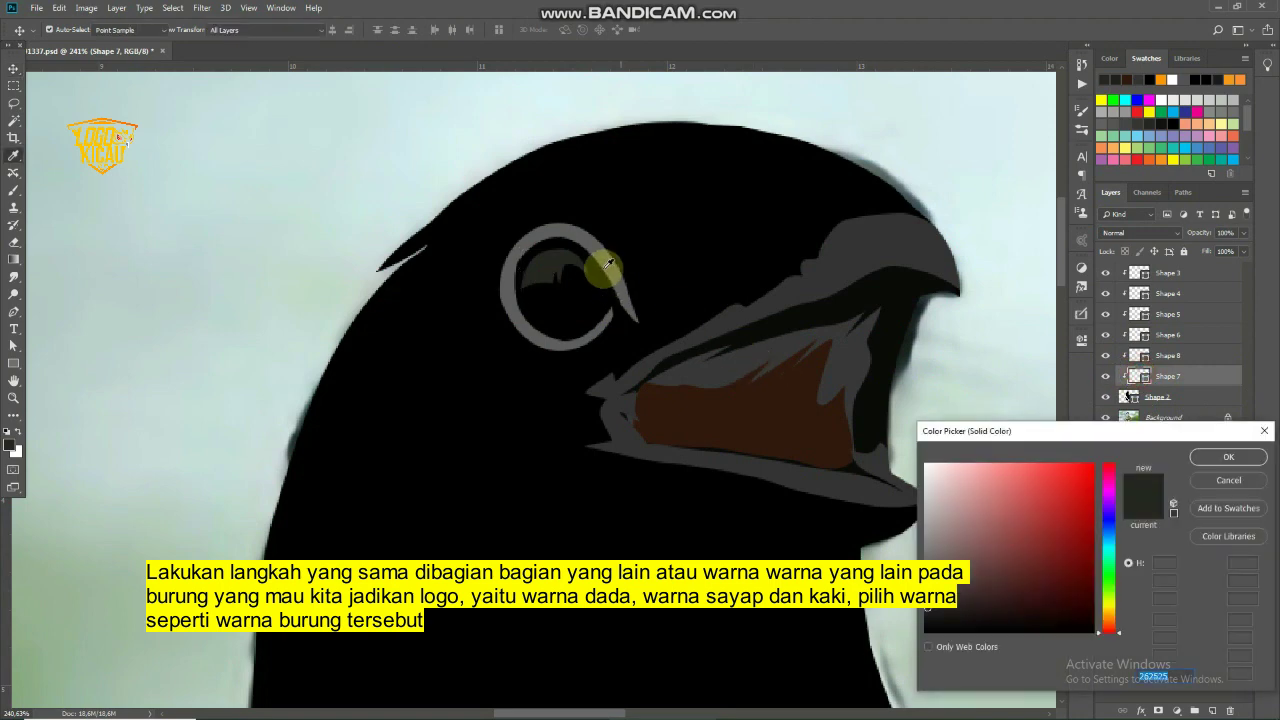
{"action": "left_click", "coordinate": [592, 237]}
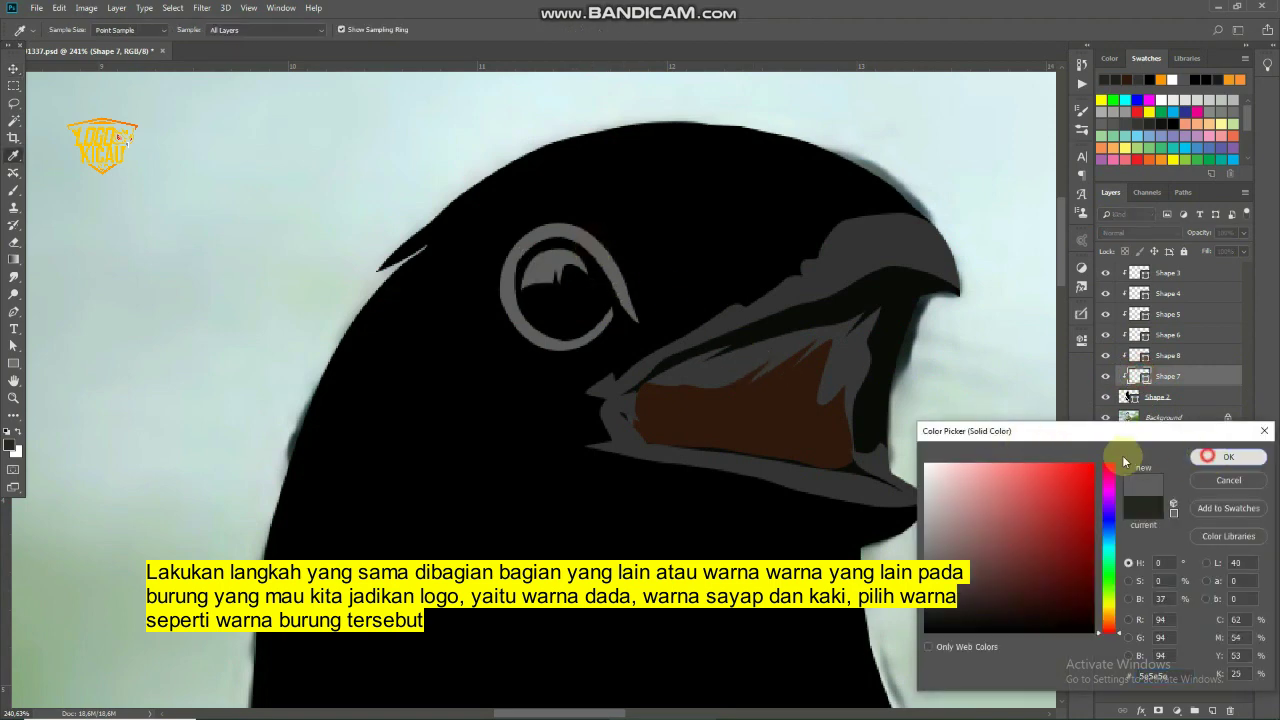
{"action": "left_click", "coordinate": [1222, 457]}
{"action": "scroll", "coordinate": [608, 371], "scroll_direction": "down", "scroll_amount": 2}
{"action": "scroll", "coordinate": [808, 315], "scroll_direction": "up", "scroll_amount": 2}
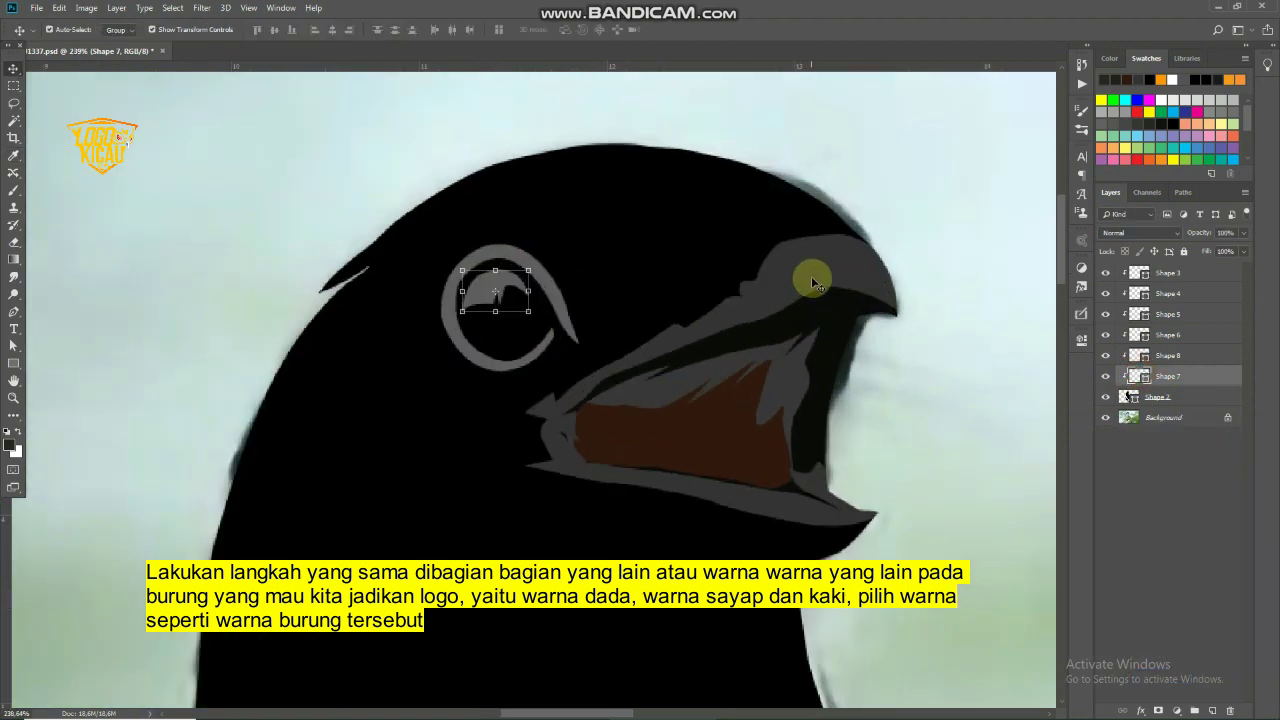
{"action": "left_click", "coordinate": [808, 271]}
Add a new layer clipped to the beak and set the foreground to the eye ring's gray
{"action": "left_click", "coordinate": [1211, 710]}
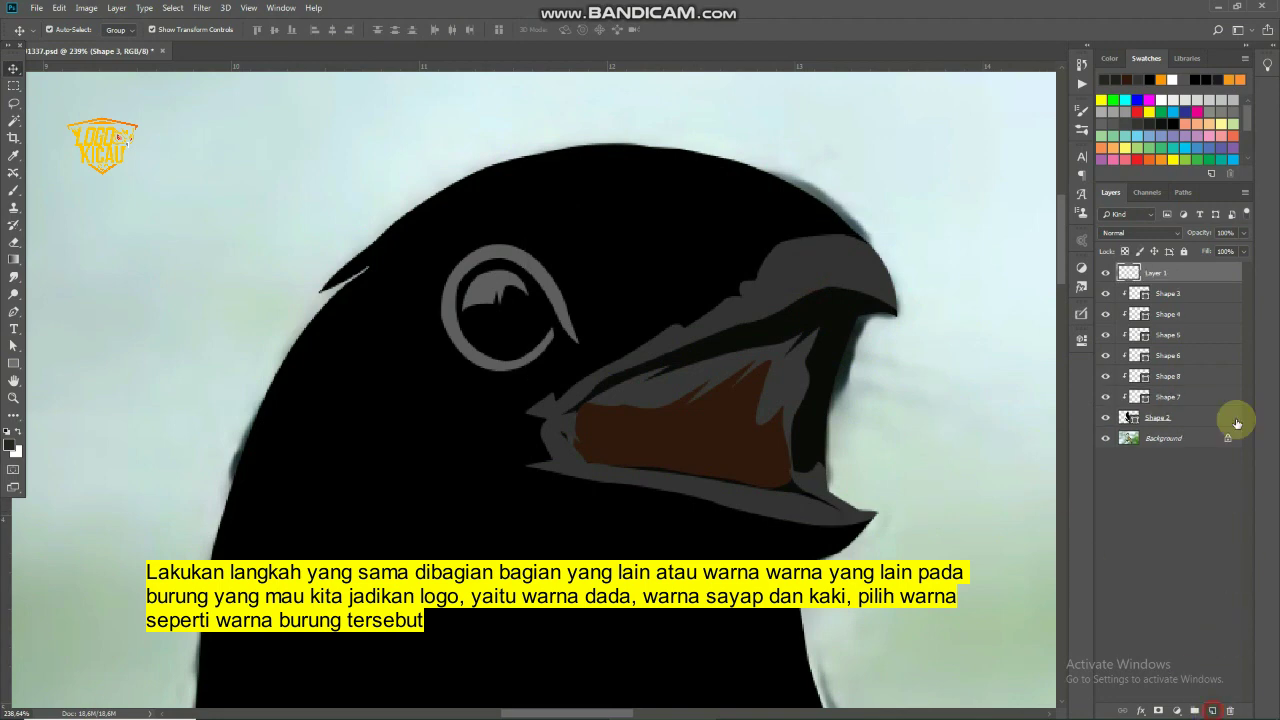
{"action": "right_click", "coordinate": [1188, 274]}
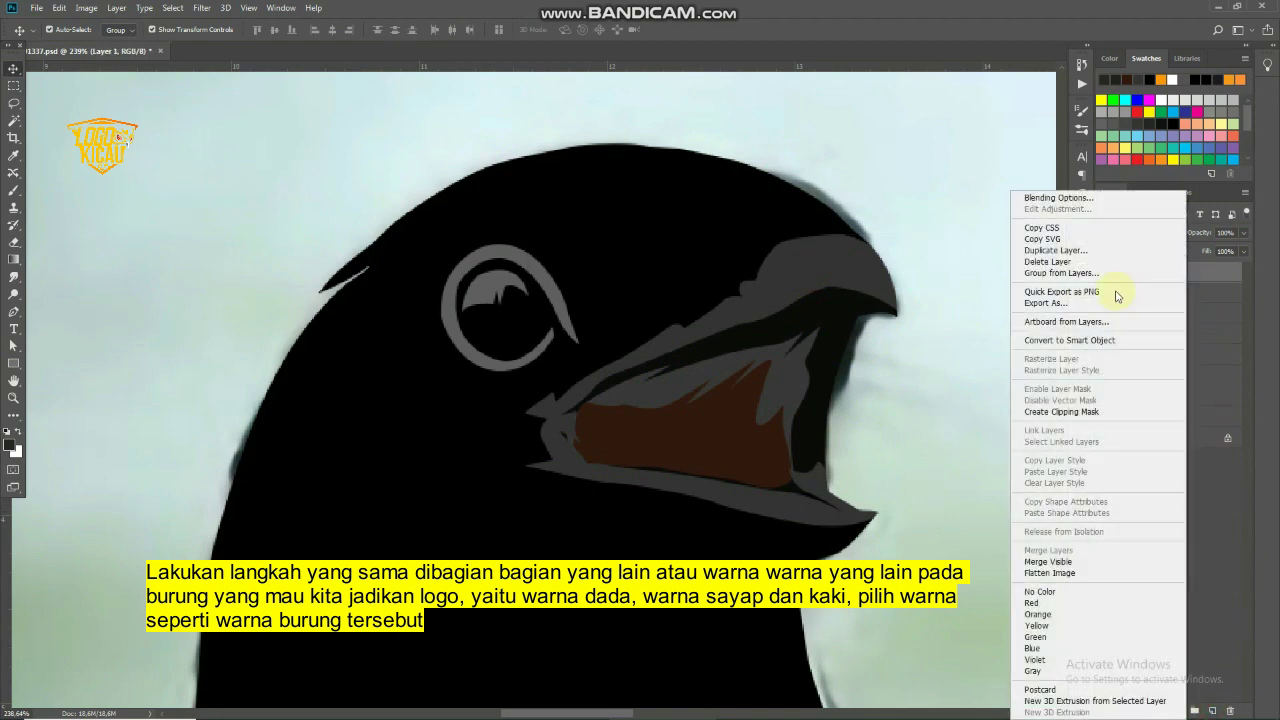
{"action": "left_click", "coordinate": [1066, 418]}
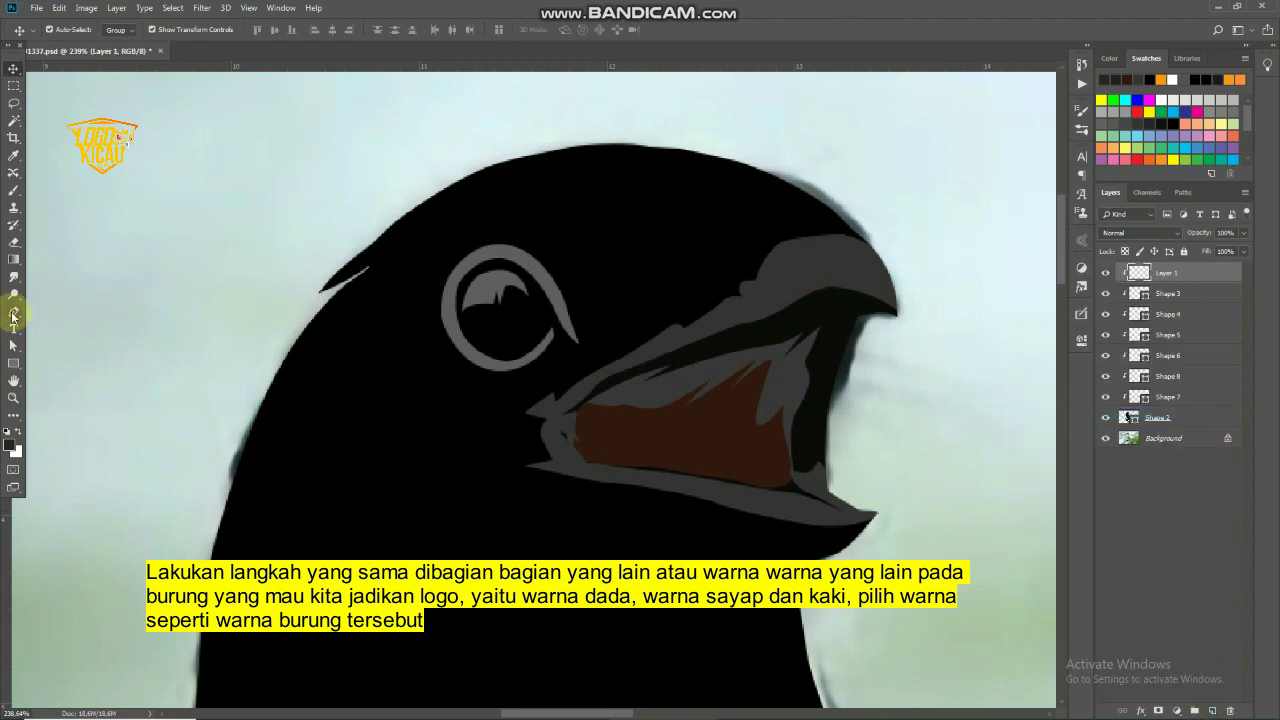
{"action": "key", "text": "i"}
{"action": "left_click", "coordinate": [10, 445]}
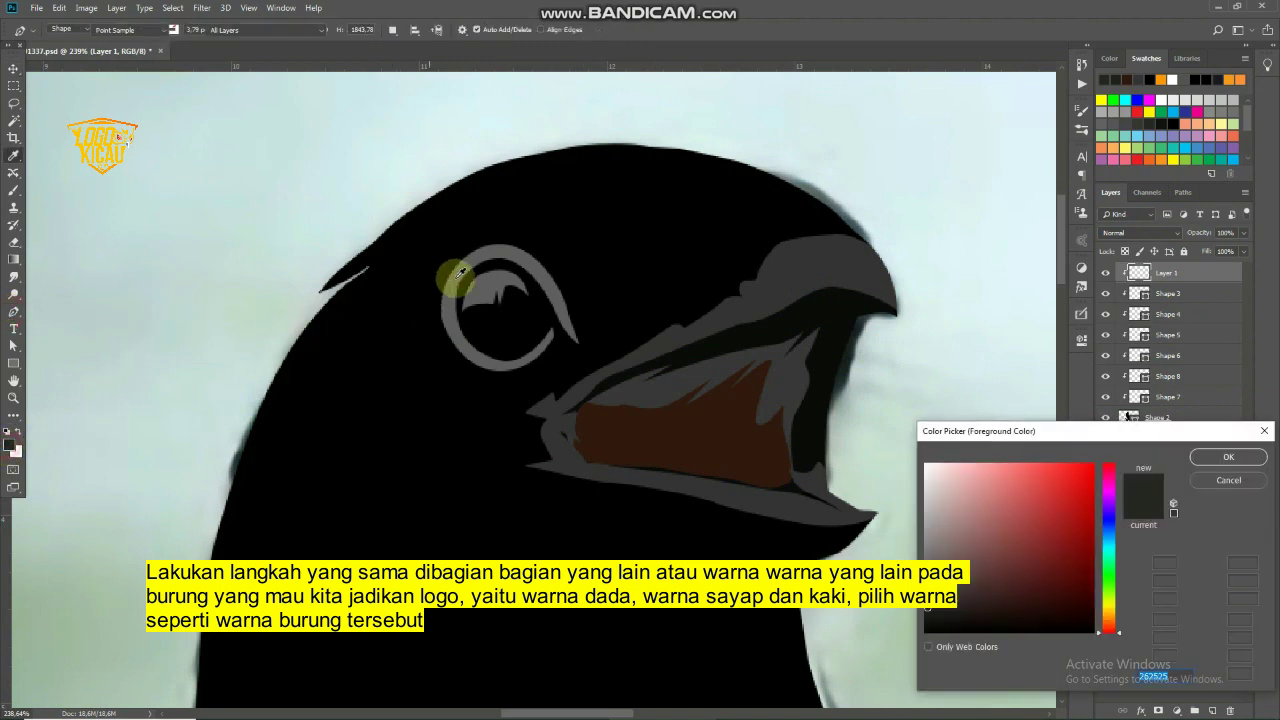
{"action": "left_click", "coordinate": [1228, 457]}
Trace the highlight outline from the beak tip down the upper beak to its base
{"action": "key", "text": "p"}
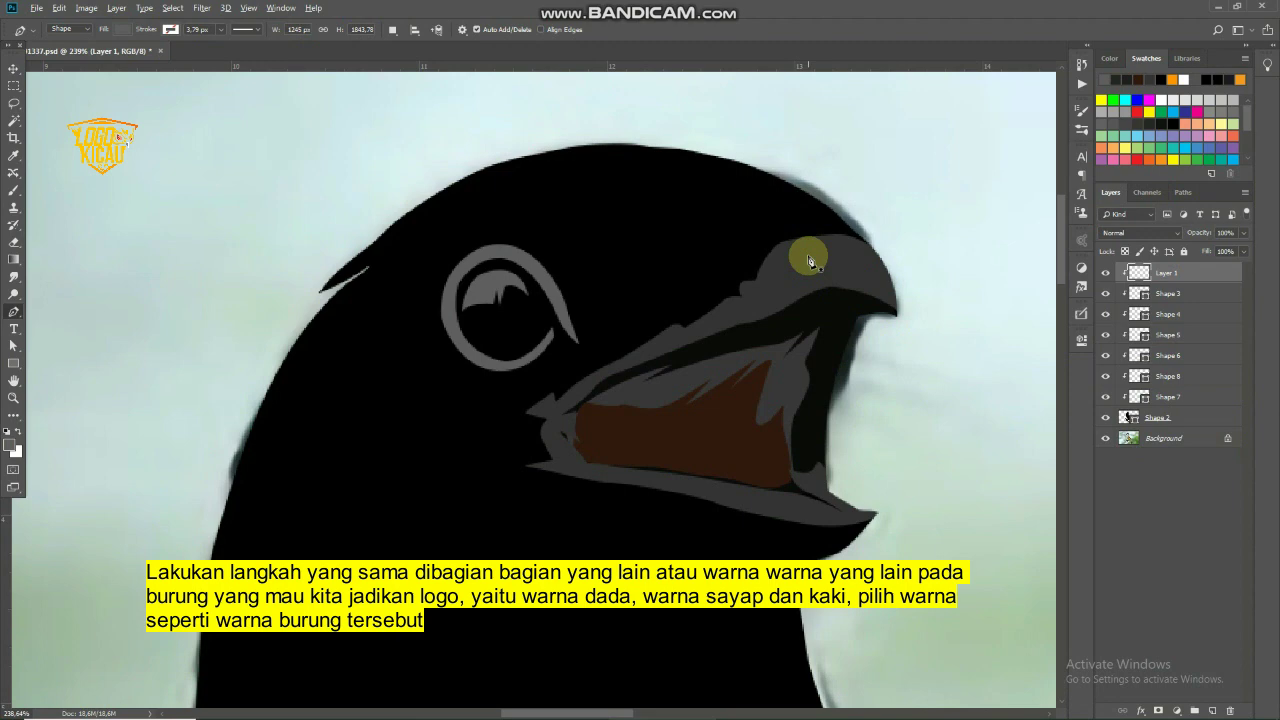
{"action": "scroll", "coordinate": [810, 262], "scroll_direction": "up", "scroll_amount": 2}
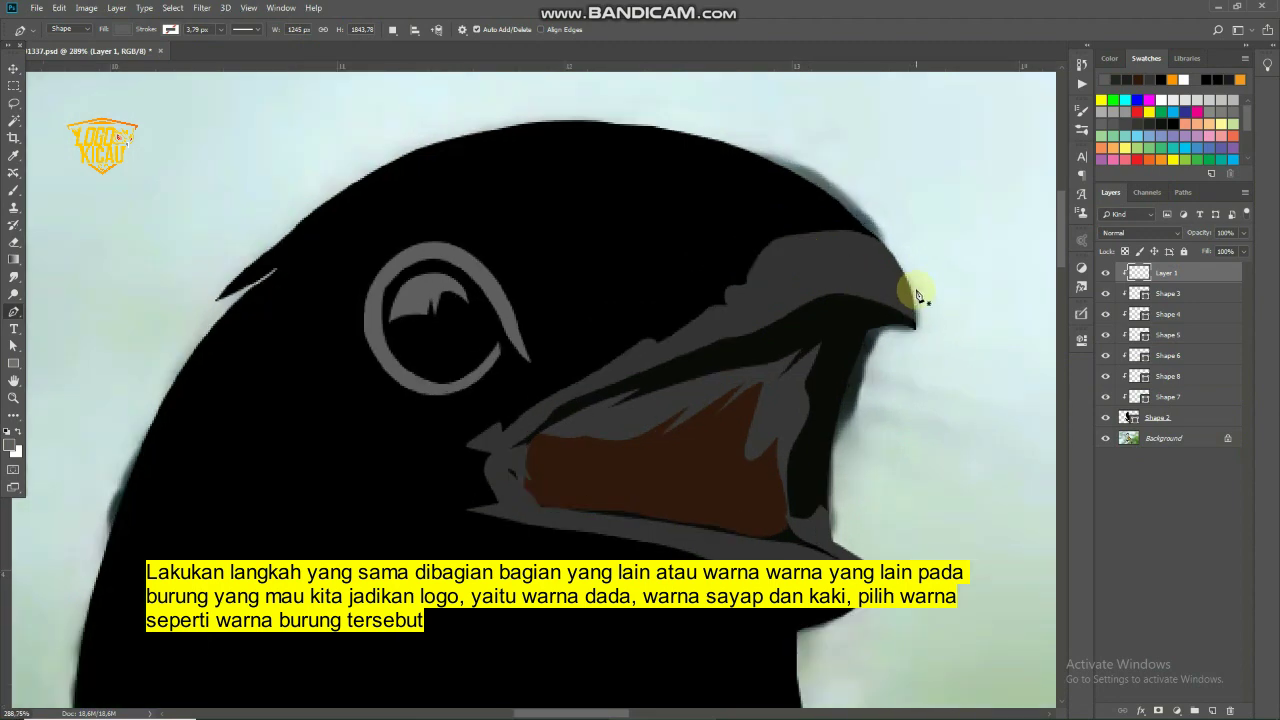
{"action": "left_click", "coordinate": [913, 294]}
{"action": "left_click", "coordinate": [834, 267]}
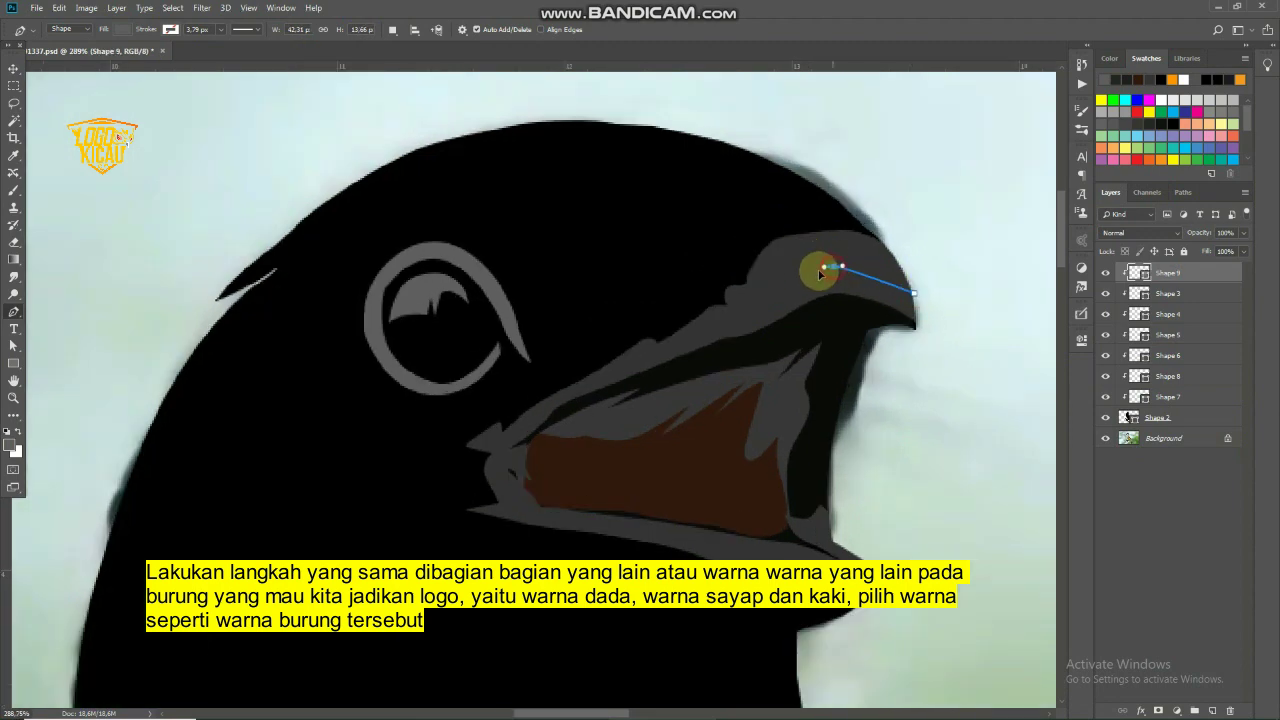
{"action": "left_click", "coordinate": [777, 296]}
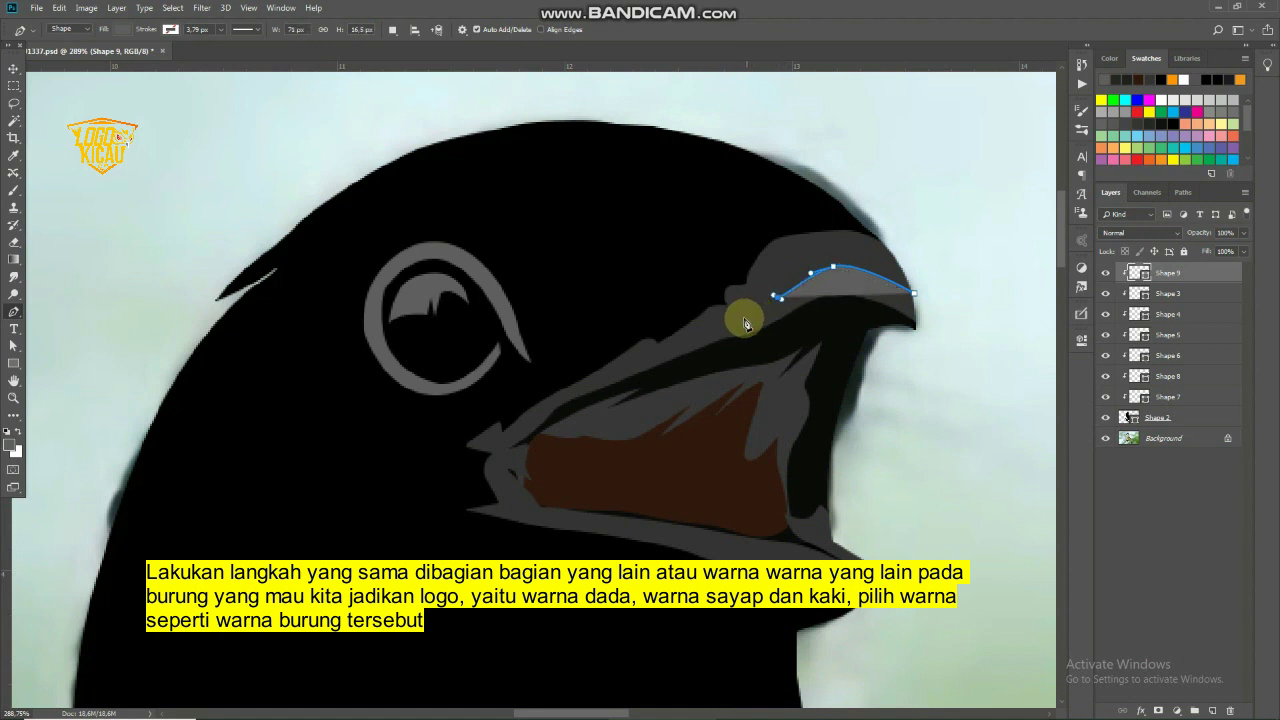
{"action": "left_click_drag", "start_coordinate": [732, 323], "coordinate": [640, 355]}
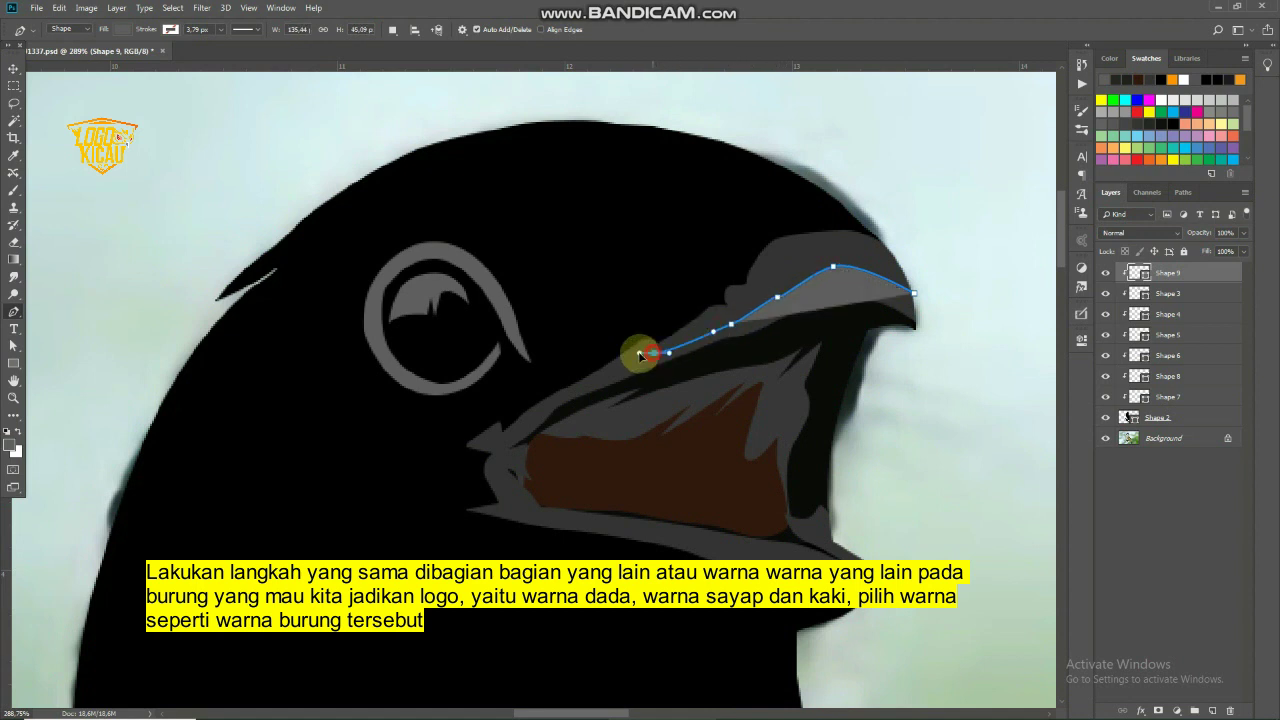
{"action": "left_click", "coordinate": [566, 395]}
{"action": "left_click_drag", "start_coordinate": [528, 414], "coordinate": [505, 433]}
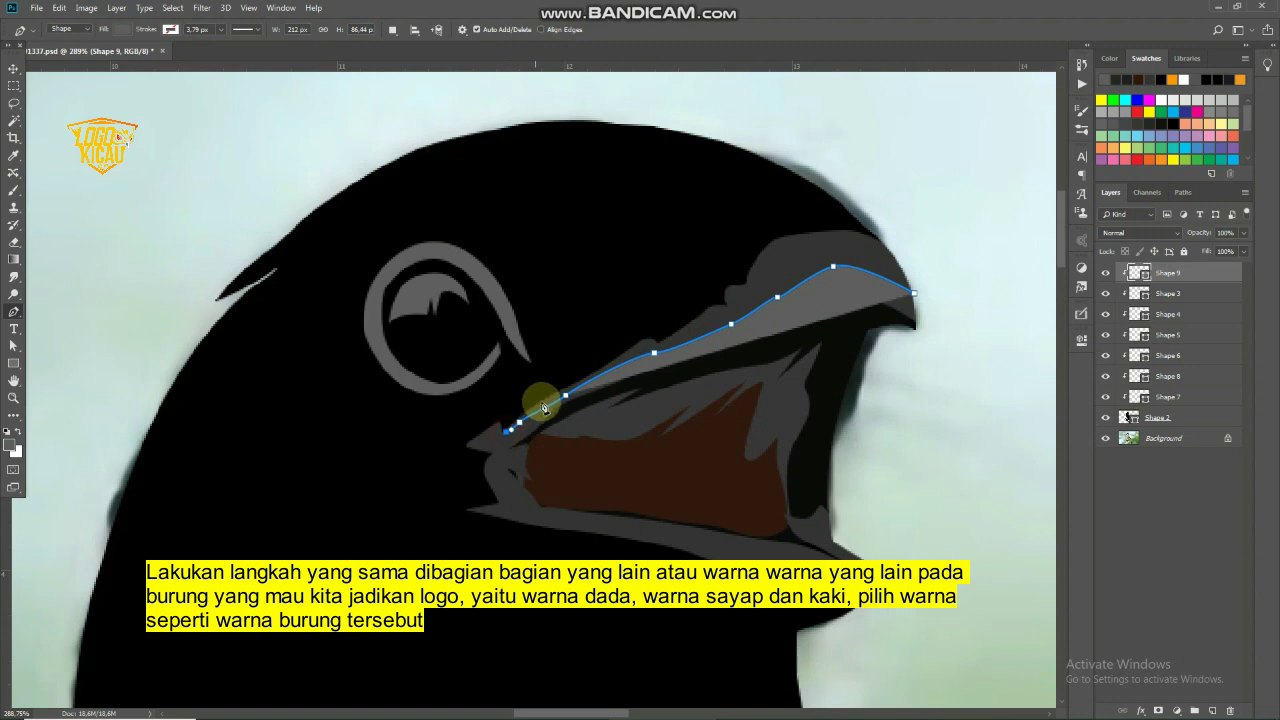
Trace back up the beak ridge past the tip and close the gray Shape 9 highlight
{"action": "left_click", "coordinate": [636, 350]}
{"action": "left_click", "coordinate": [654, 340]}
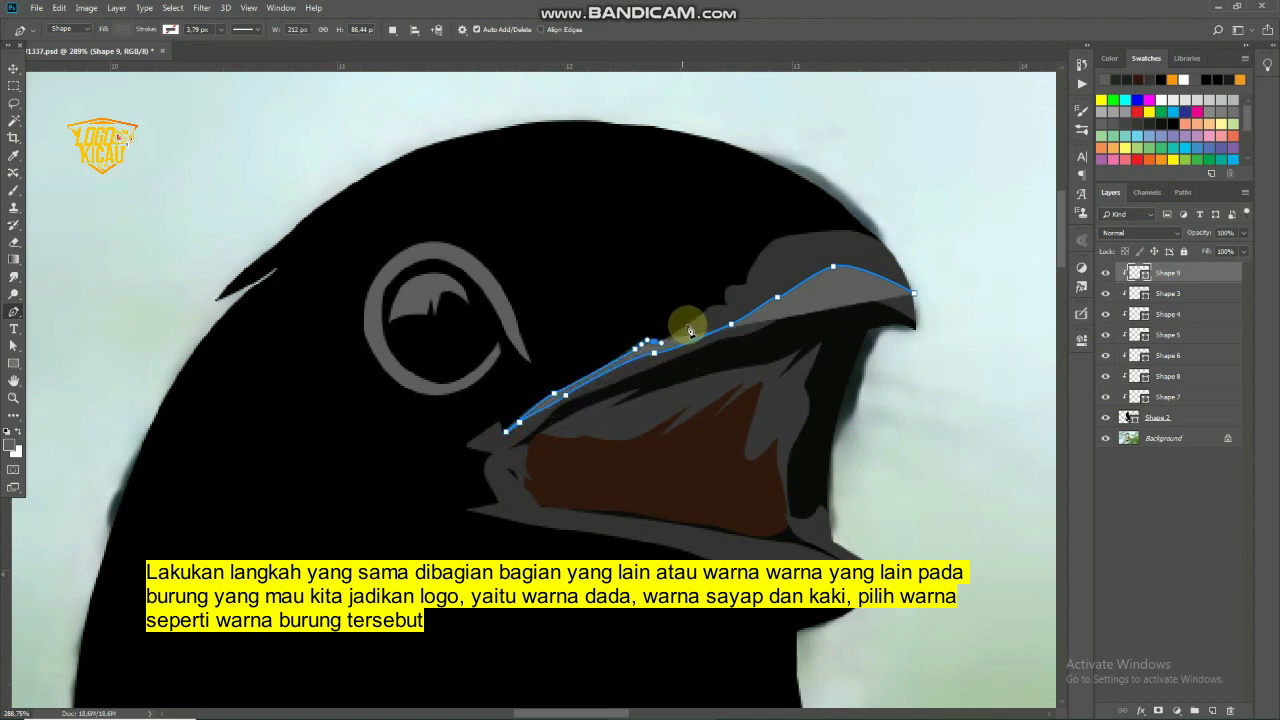
{"action": "left_click", "coordinate": [725, 300]}
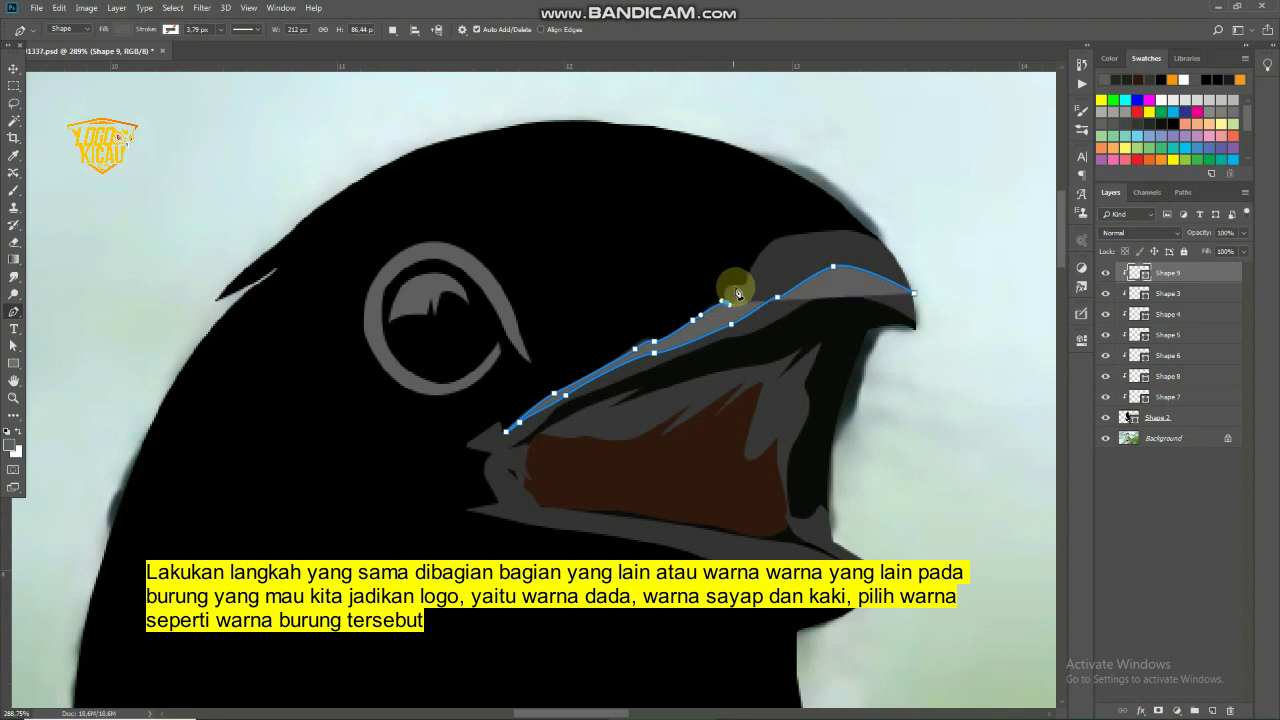
{"action": "left_click", "coordinate": [752, 260]}
{"action": "left_click", "coordinate": [771, 244]}
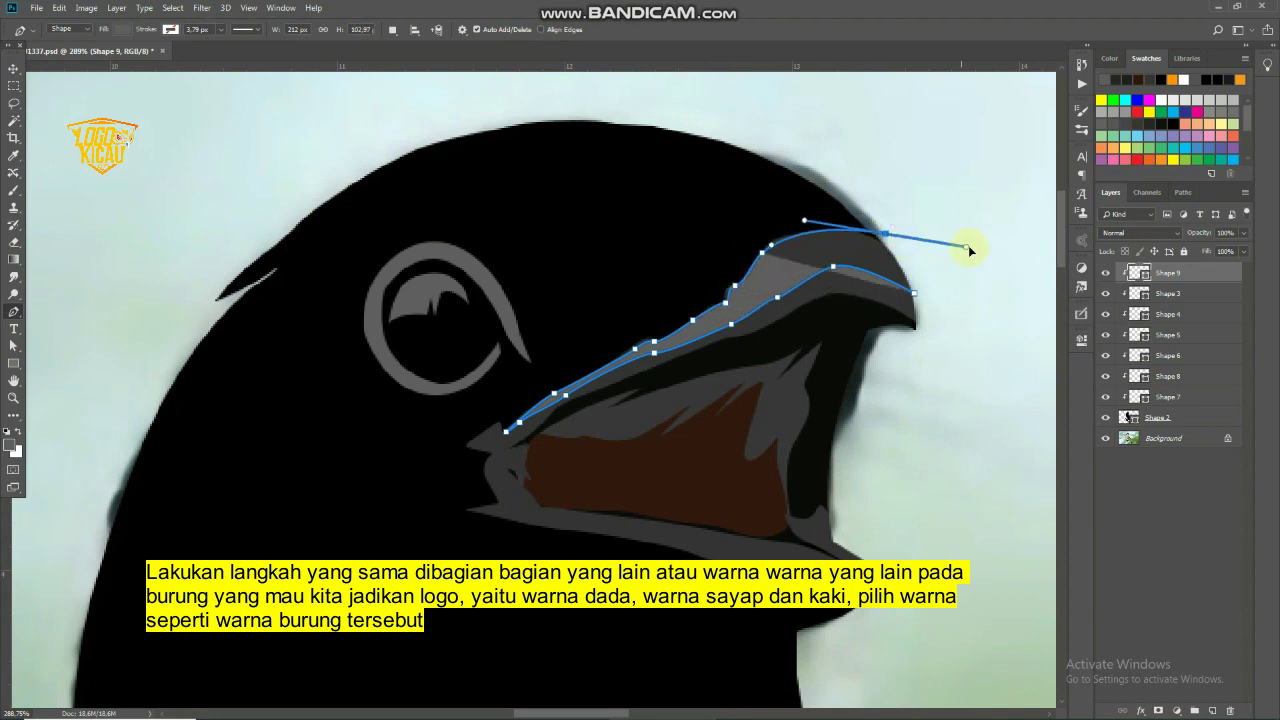
{"action": "left_click", "coordinate": [946, 262]}
{"action": "left_click", "coordinate": [912, 293]}
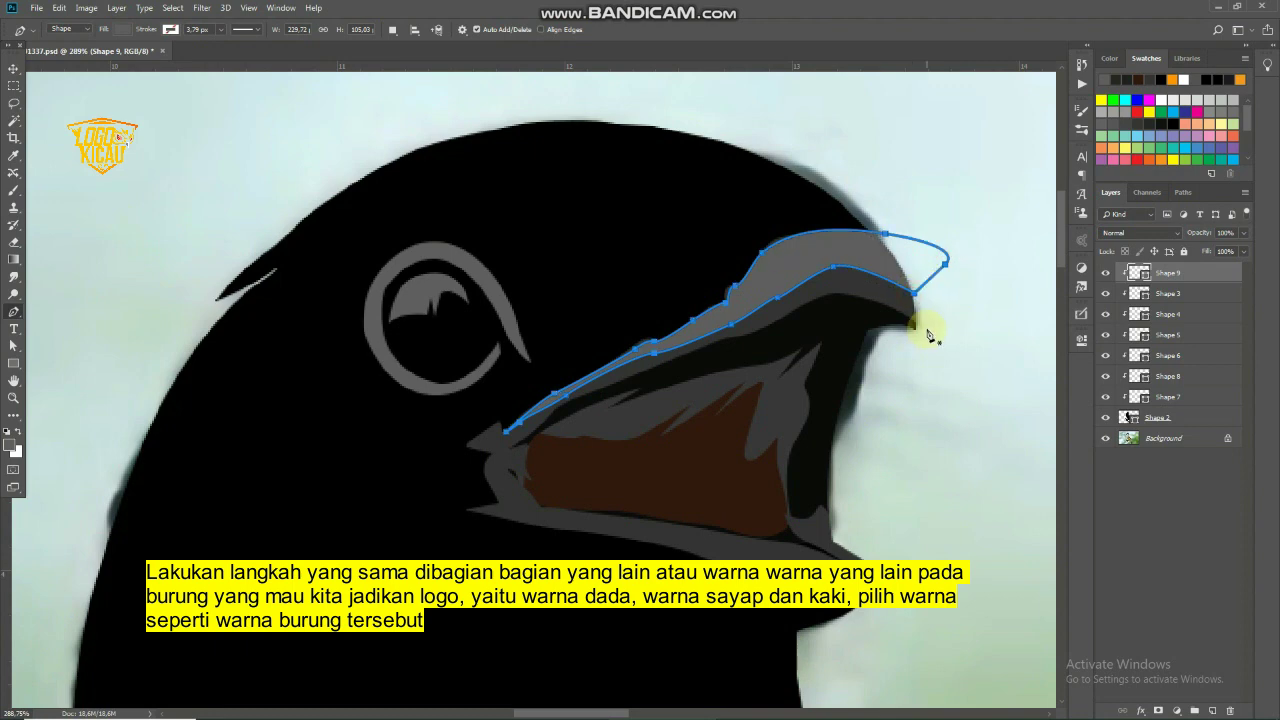
{"action": "key", "text": "Return"}
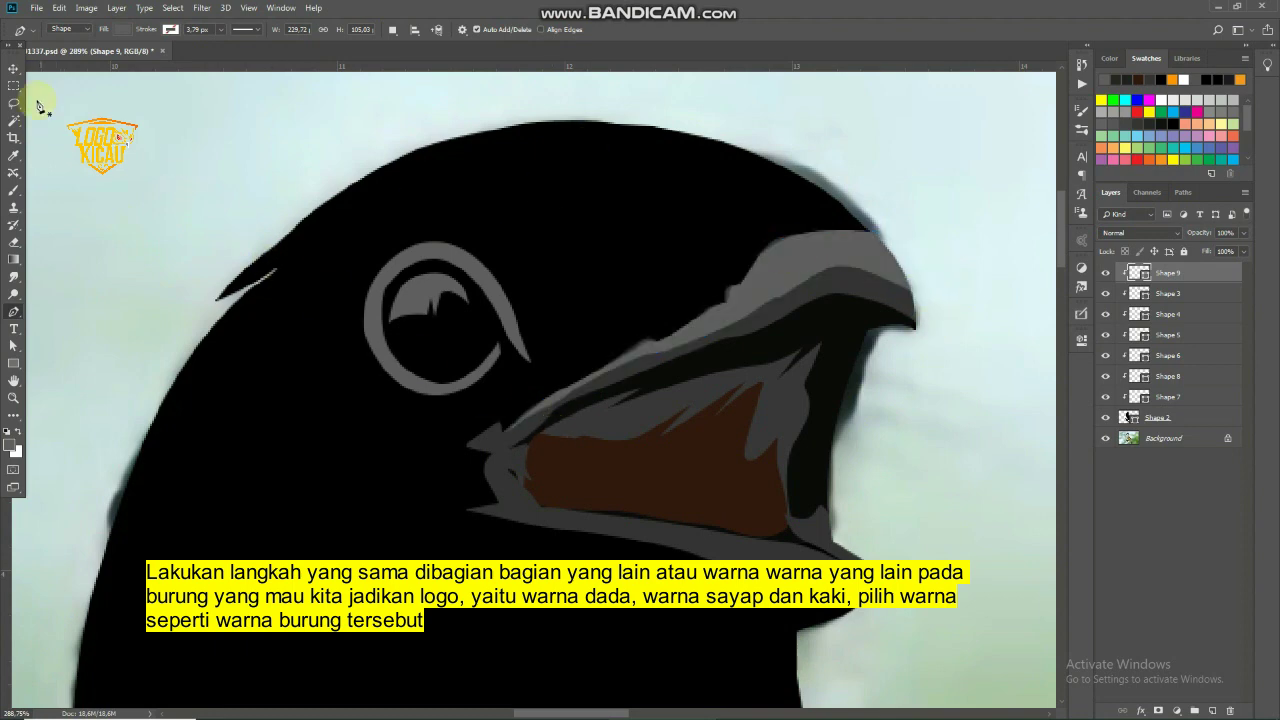
Add an empty Layer 1 above Shape 2 and hide the silhouette to reveal the photo
{"action": "left_click", "coordinate": [13, 68]}
{"action": "scroll", "coordinate": [663, 351], "scroll_direction": "down", "scroll_amount": 3}
{"action": "scroll", "coordinate": [668, 356], "scroll_direction": "down", "scroll_amount": 3}
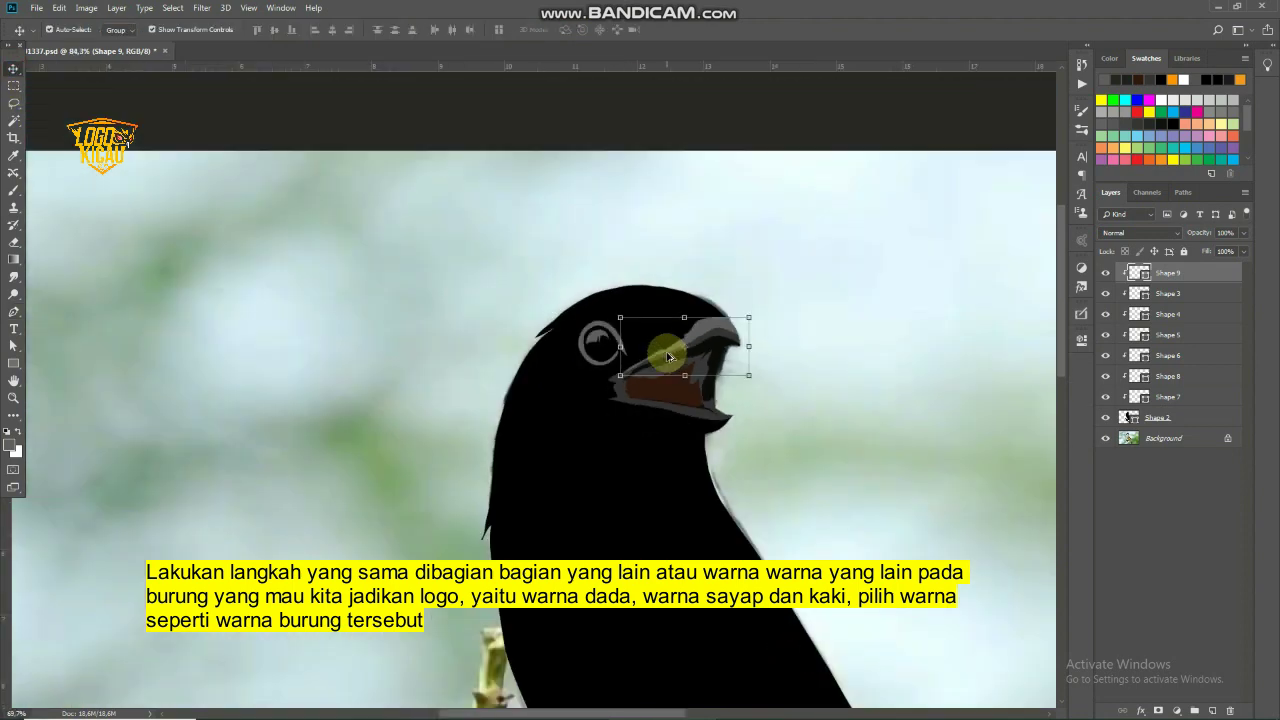
{"action": "scroll", "coordinate": [668, 356], "scroll_direction": "down", "scroll_amount": 1}
{"action": "scroll", "coordinate": [714, 434], "scroll_direction": "up", "scroll_amount": 2}
{"action": "left_click", "coordinate": [1170, 417]}
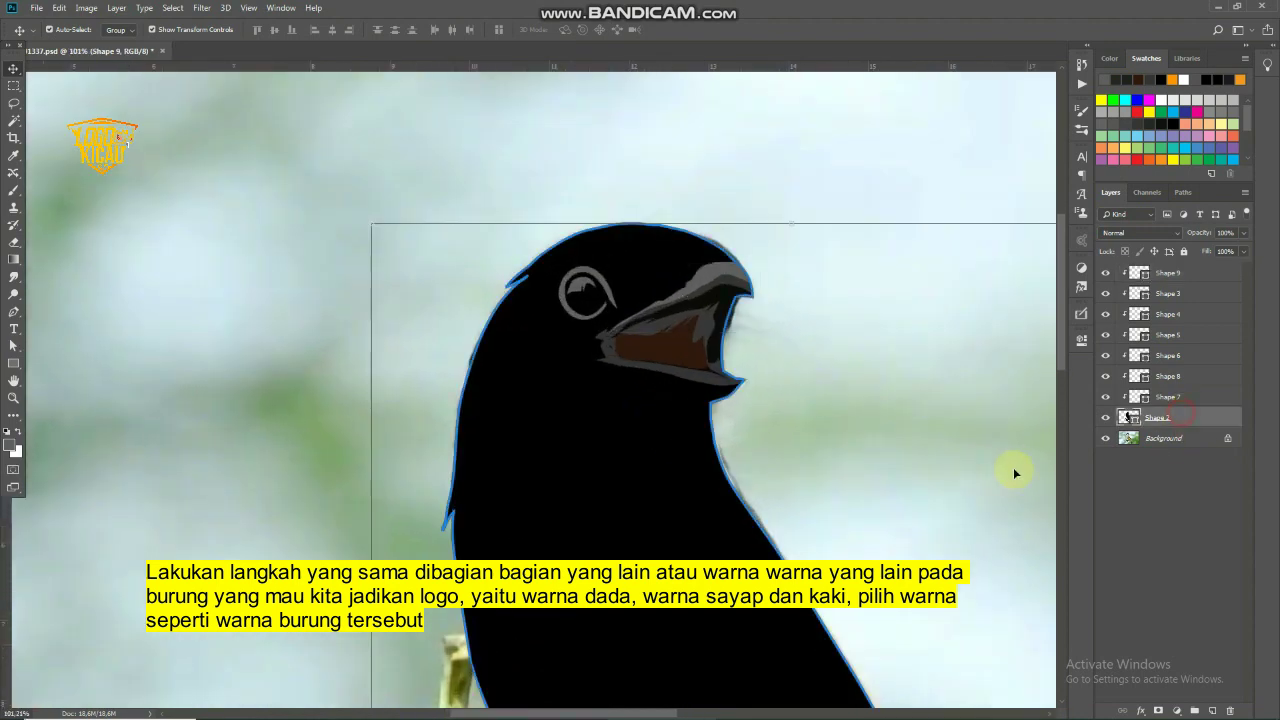
{"action": "left_click", "coordinate": [1212, 710]}
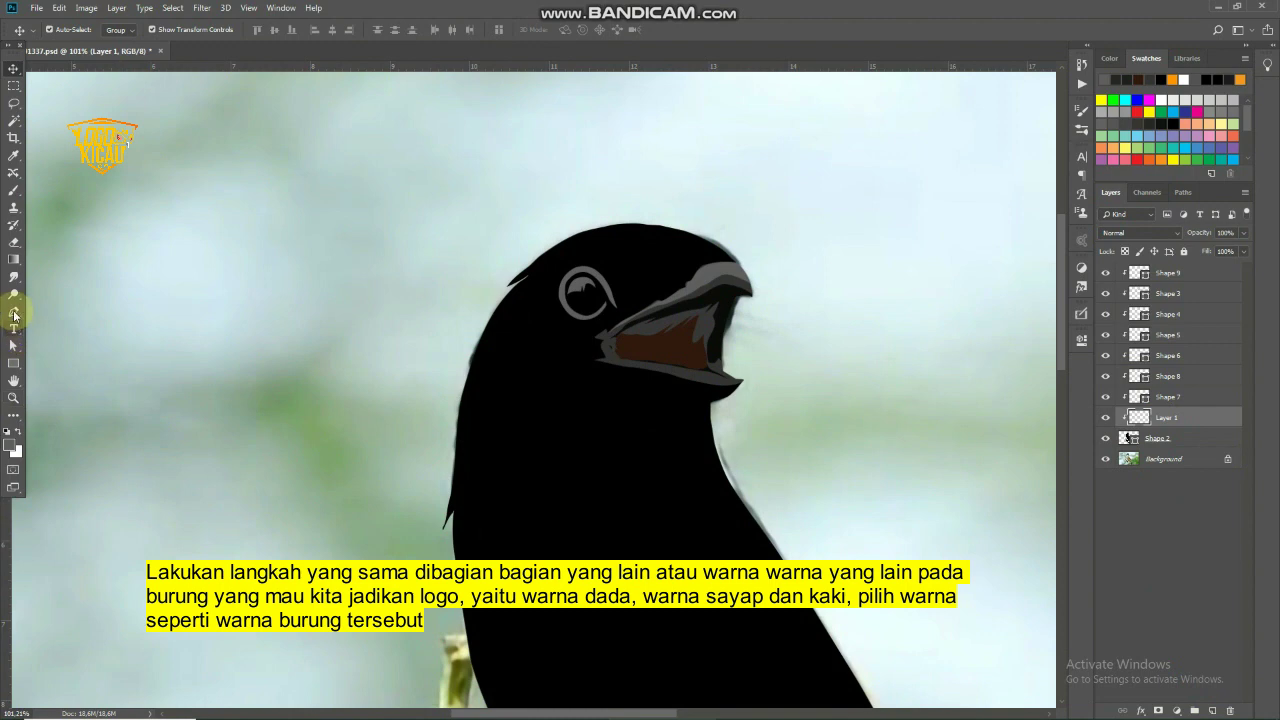
{"action": "left_click", "coordinate": [14, 312]}
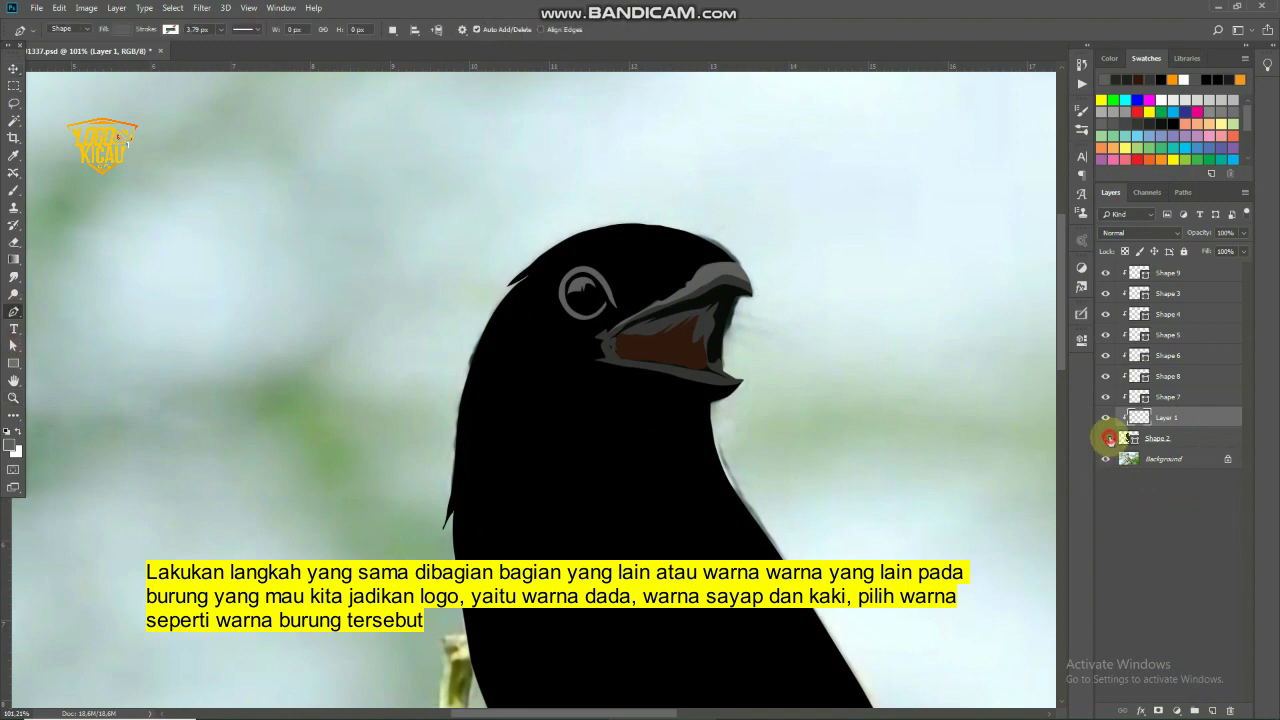
{"action": "left_click", "coordinate": [1106, 437]}
{"action": "scroll", "coordinate": [710, 405], "scroll_direction": "up", "scroll_amount": 5}
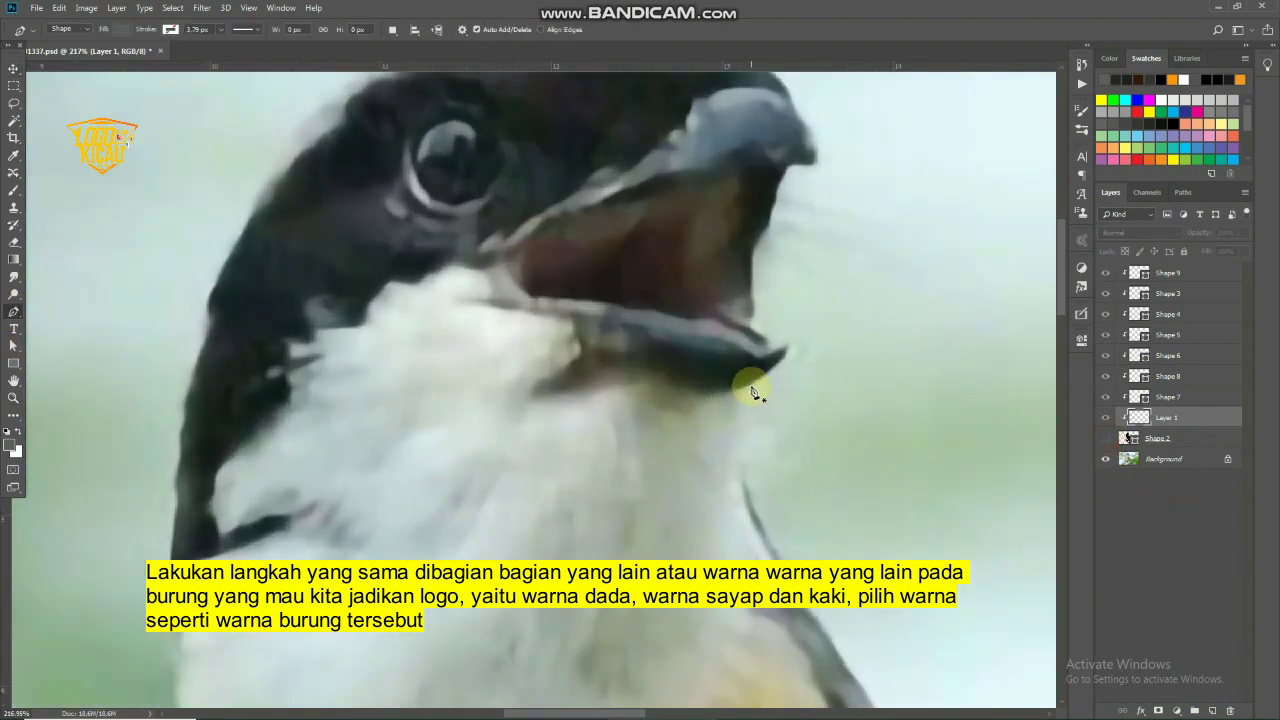
Trace the chest edge leftward under the lower beak, ending on a corner anchor
{"action": "left_click", "coordinate": [759, 381]}
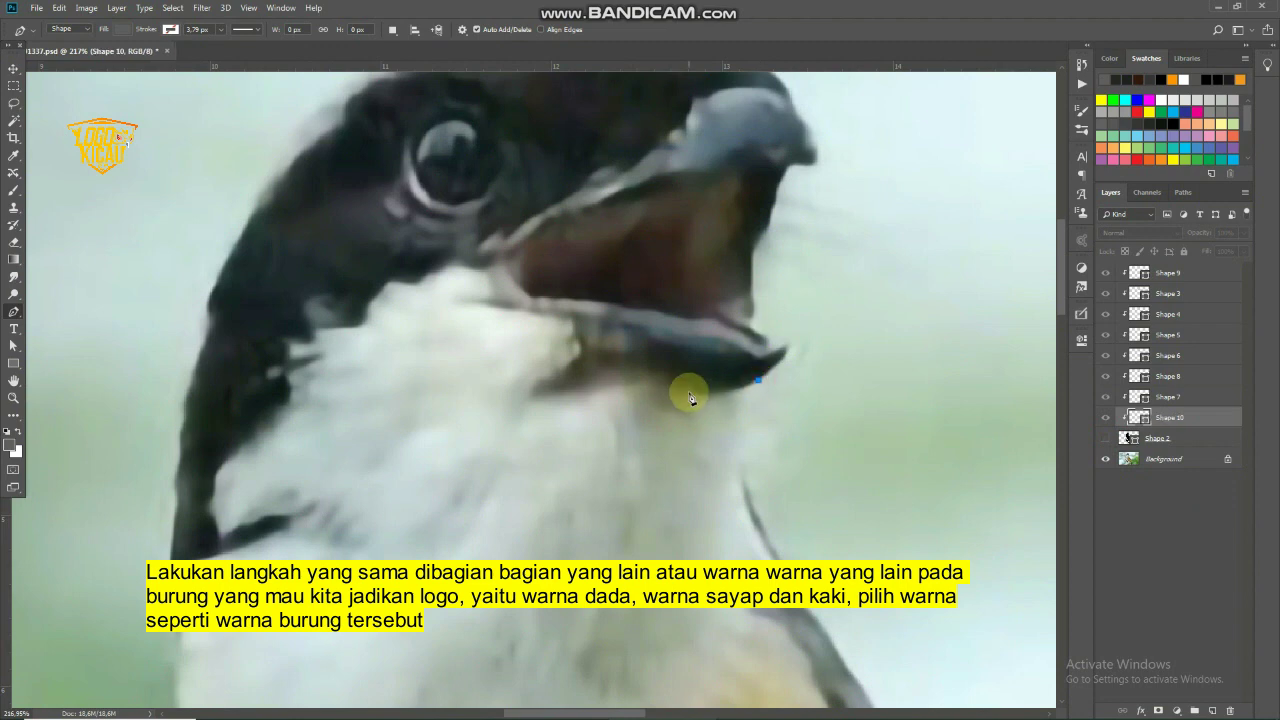
{"action": "left_click", "coordinate": [722, 399]}
{"action": "left_click", "coordinate": [650, 383]}
{"action": "left_click", "coordinate": [606, 378]}
{"action": "left_click", "coordinate": [572, 390]}
{"action": "left_click", "coordinate": [532, 396]}
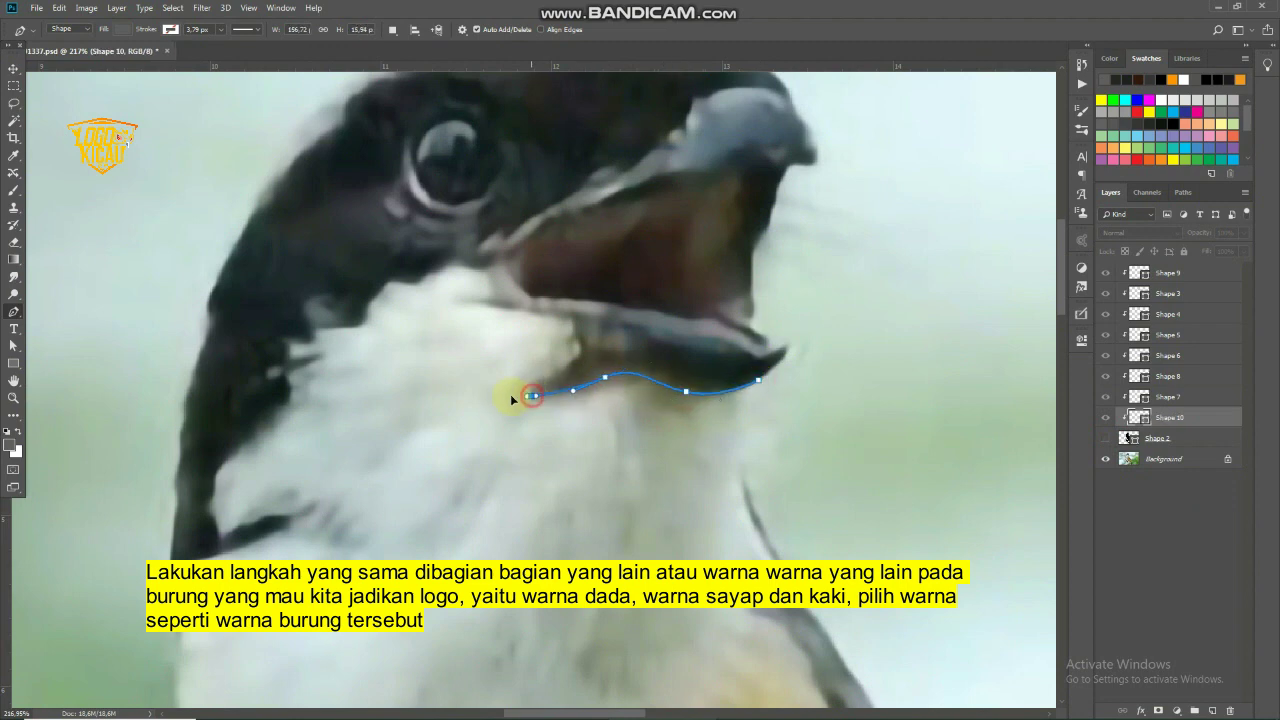
{"action": "left_click", "coordinate": [532, 397], "text": "alt"}
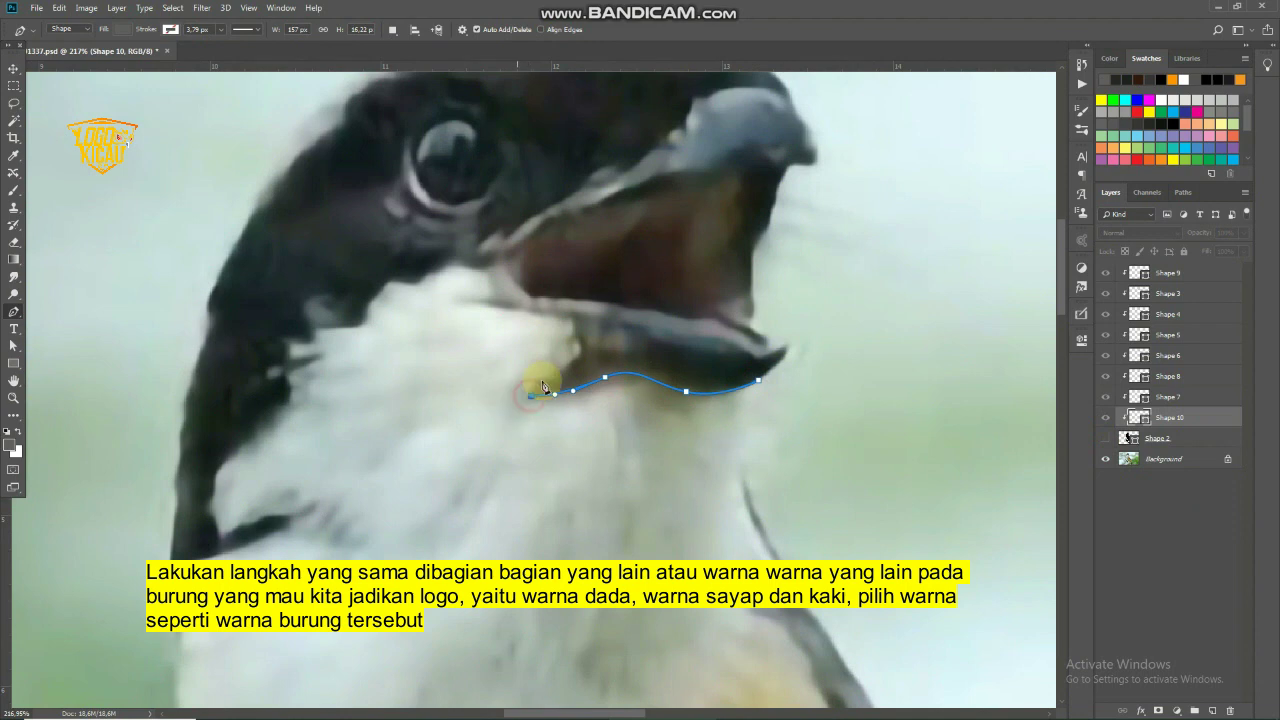
Continue the outline with curved anchors under the beak and along the throat
{"action": "left_click", "coordinate": [576, 343]}
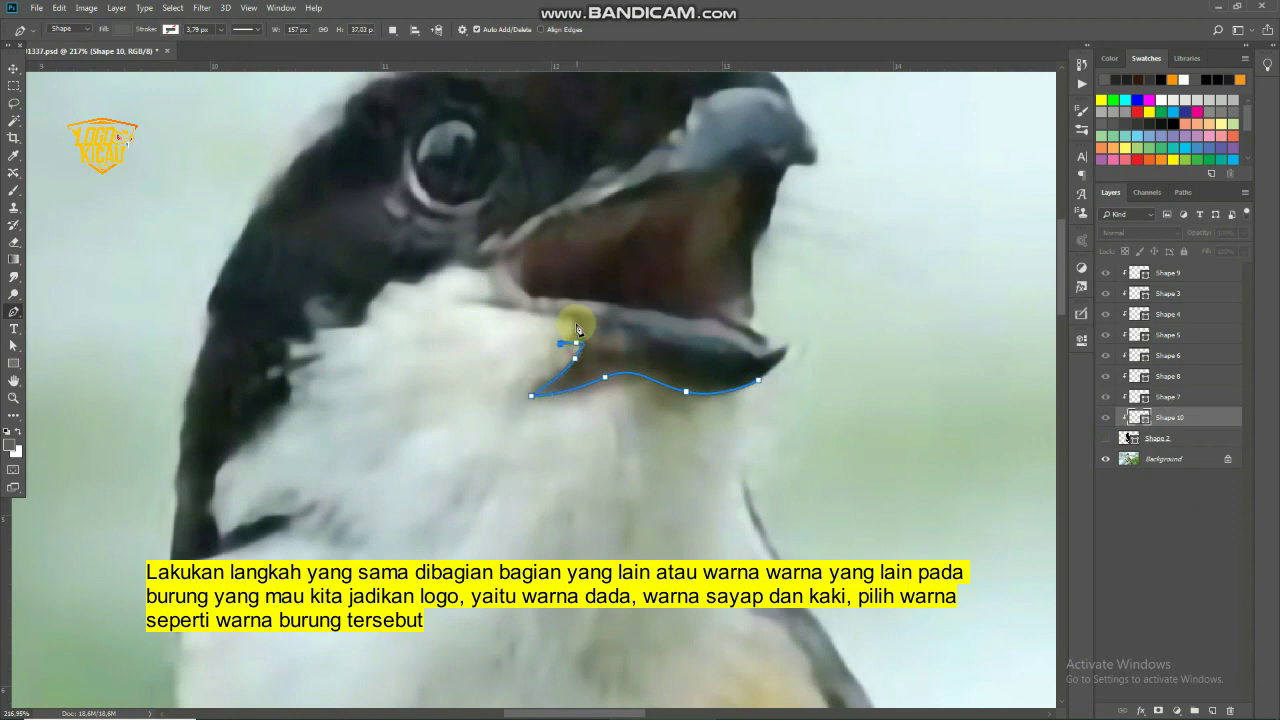
{"action": "left_click", "coordinate": [480, 302]}
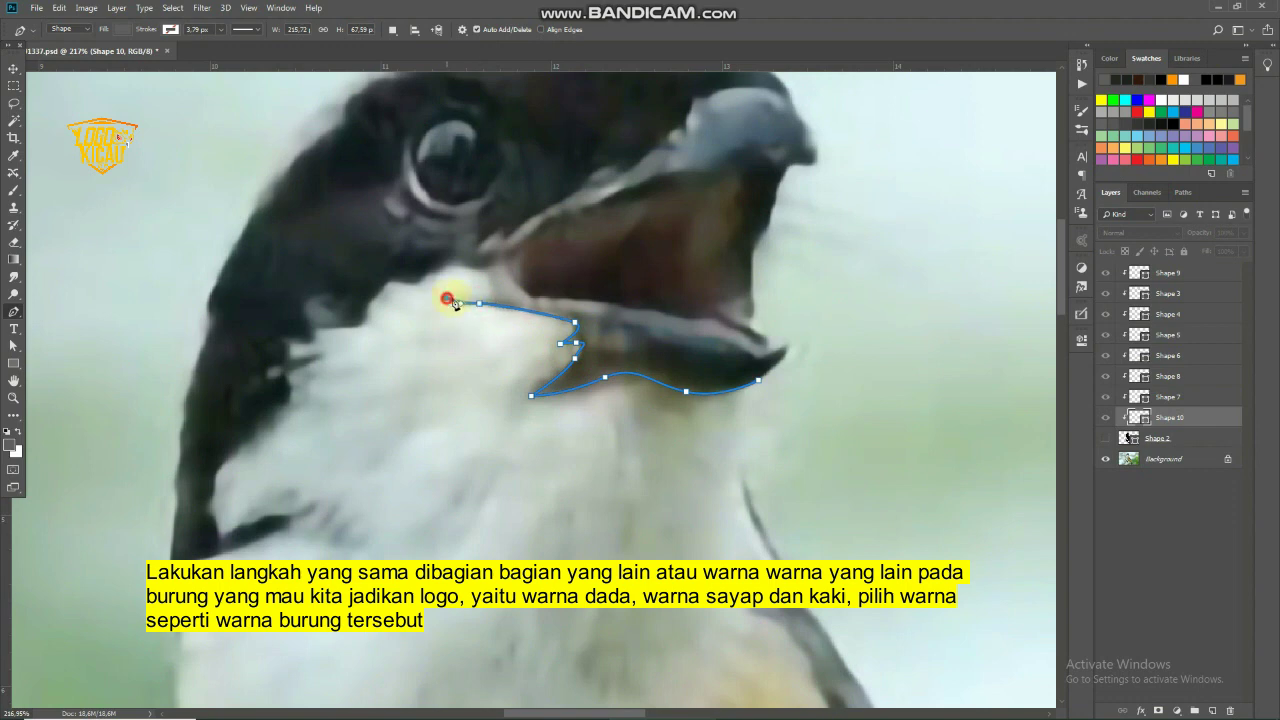
{"action": "mouse_move", "coordinate": [448, 298]}
{"action": "left_mouse_down"}
{"action": "mouse_move", "coordinate": [460, 302]}
{"action": "mouse_move", "coordinate": [474, 265]}
{"action": "left_mouse_up"}
{"action": "left_click", "coordinate": [456, 253]}
{"action": "left_click", "coordinate": [422, 277]}
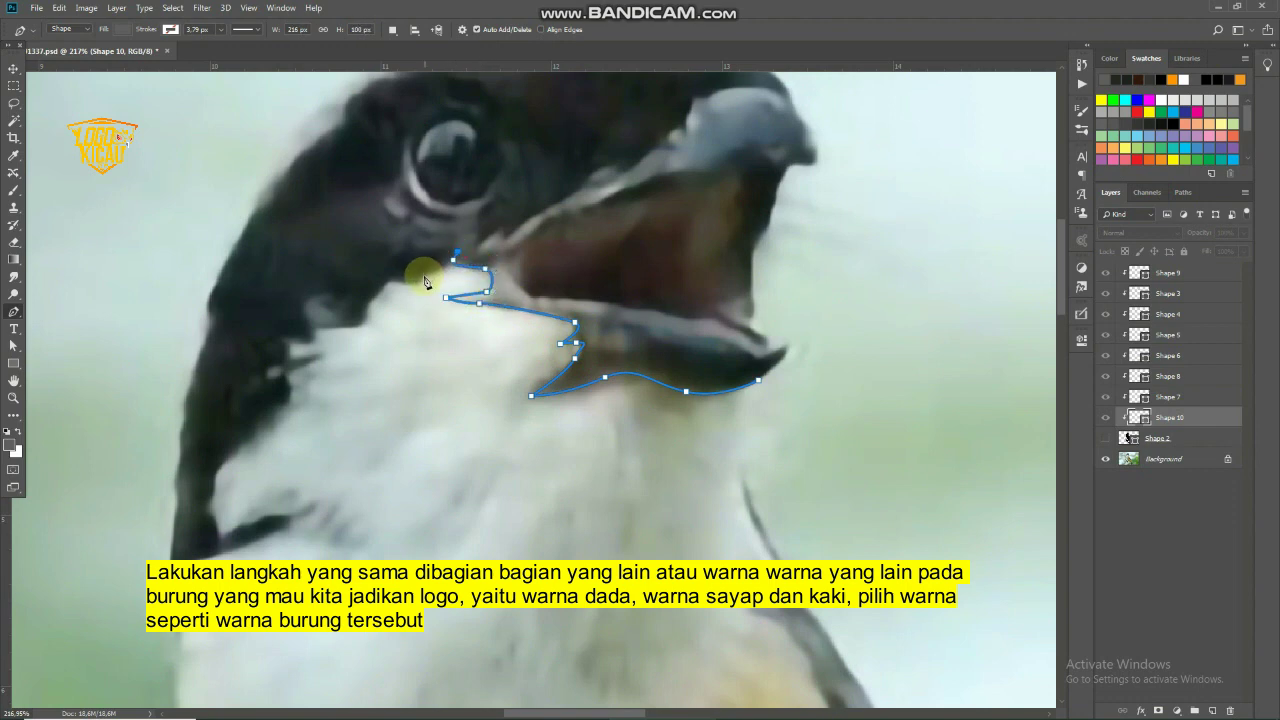
{"action": "left_click_drag", "start_coordinate": [384, 287], "coordinate": [378, 298]}
{"action": "left_click", "coordinate": [360, 318]}
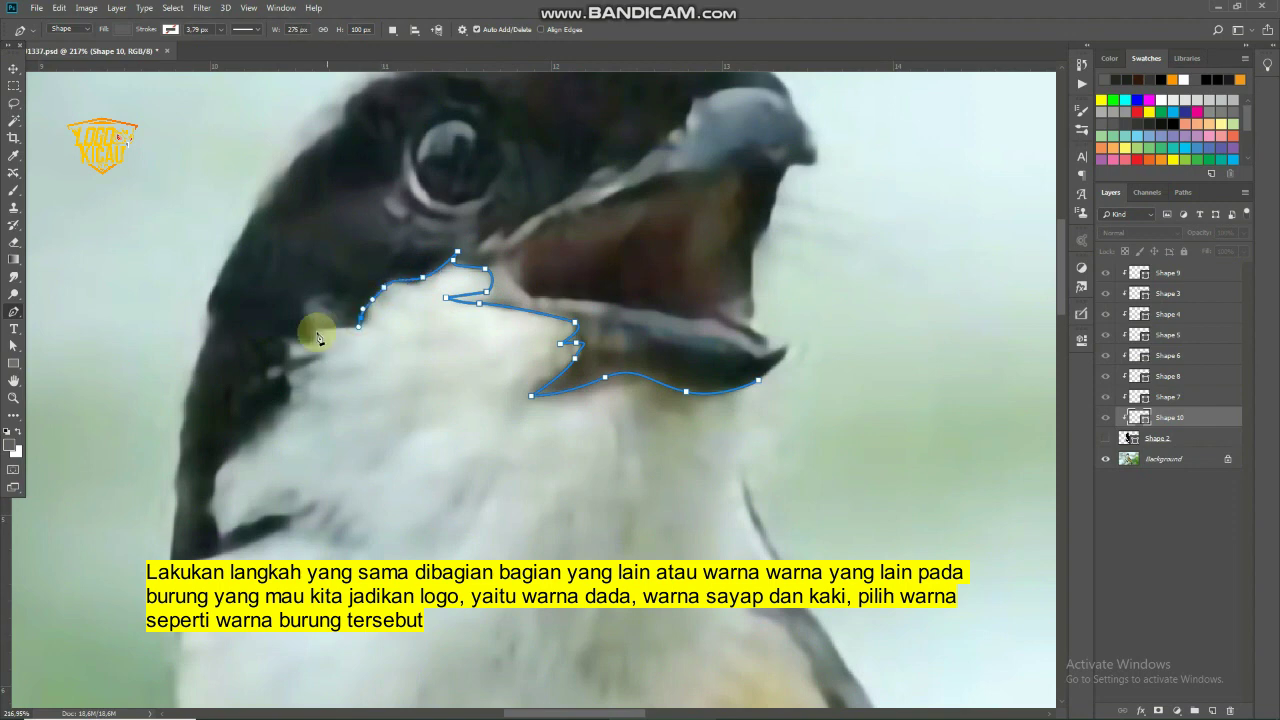
{"action": "mouse_move", "coordinate": [309, 347]}
{"action": "left_mouse_down"}
{"action": "mouse_move", "coordinate": [291, 371]}
{"action": "mouse_move", "coordinate": [491, 254]}
{"action": "mouse_move", "coordinate": [410, 347]}
{"action": "left_mouse_up"}
Extend the outline down the throat and along the neck's left edge
{"action": "left_click", "coordinate": [481, 278]}
{"action": "mouse_move", "coordinate": [398, 393]}
{"action": "left_mouse_down"}
{"action": "mouse_move", "coordinate": [408, 366]}
{"action": "mouse_move", "coordinate": [499, 384]}
{"action": "left_mouse_up"}
{"action": "left_click", "coordinate": [412, 408]}
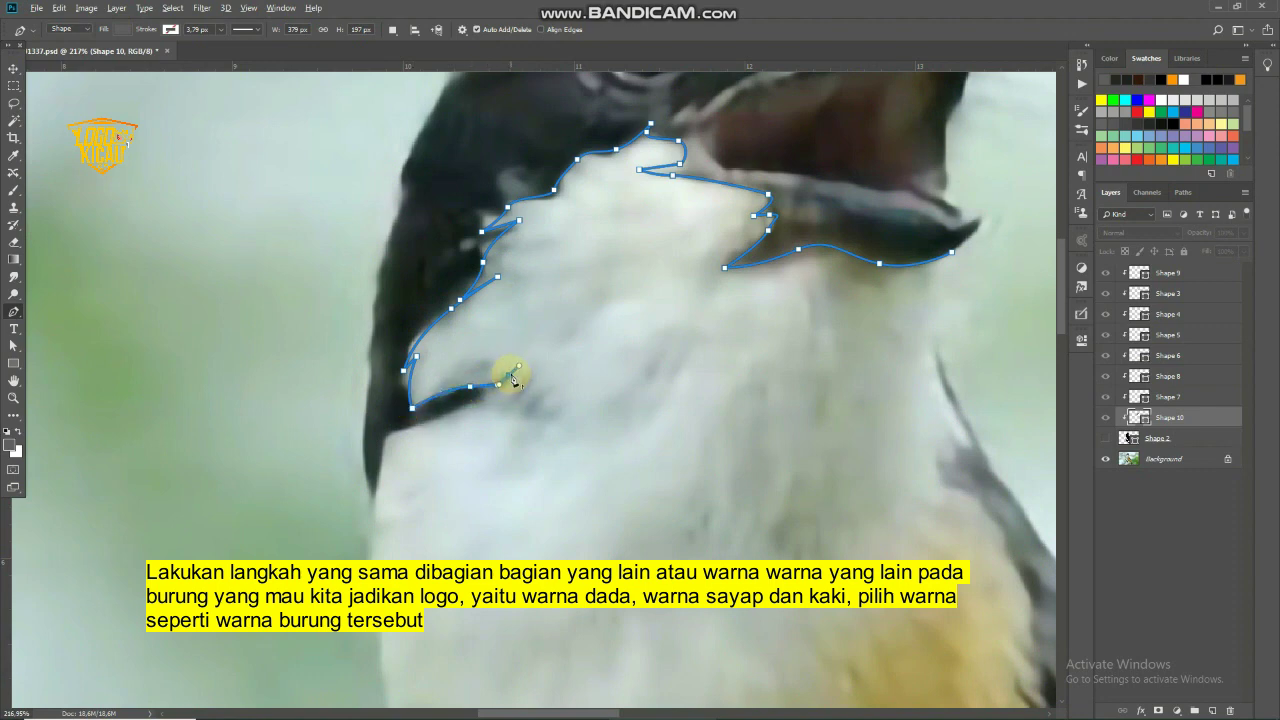
{"action": "left_click", "coordinate": [509, 375]}
{"action": "left_click_drag", "start_coordinate": [403, 427], "coordinate": [388, 446]}
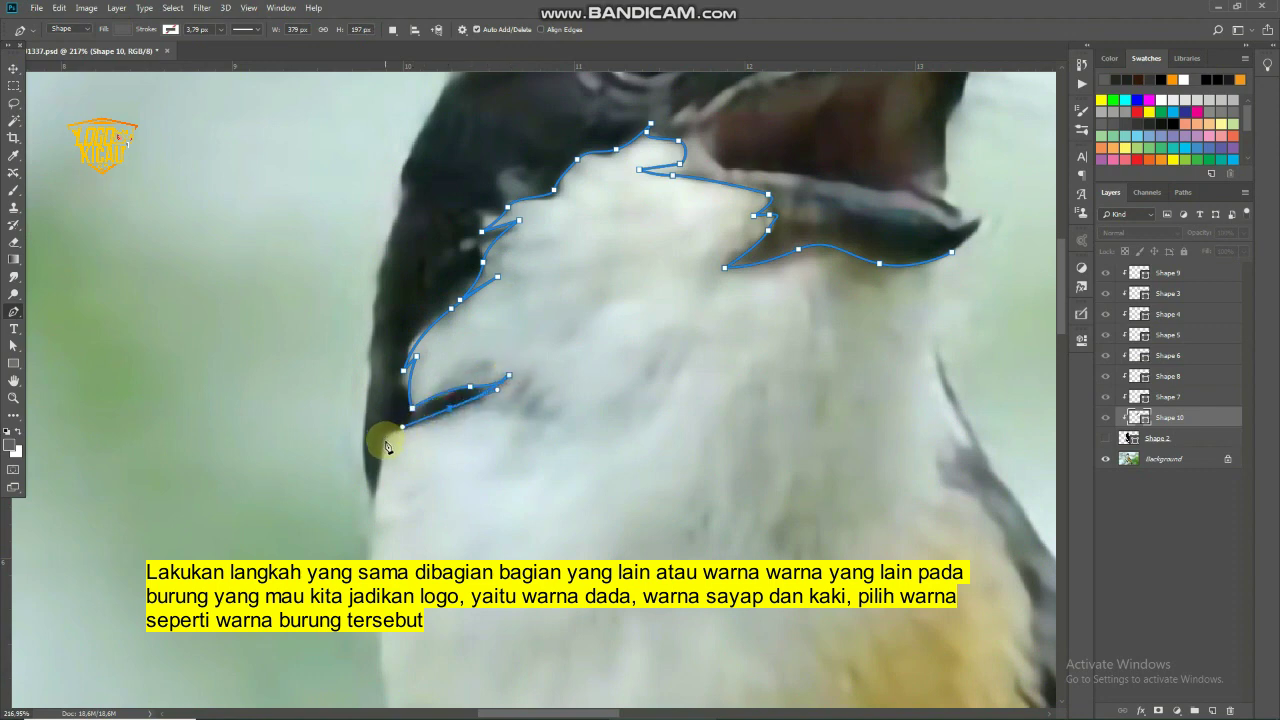
{"action": "left_click", "coordinate": [383, 453]}
{"action": "left_click", "coordinate": [375, 477]}
{"action": "left_click", "coordinate": [371, 497]}
{"action": "left_click_drag", "start_coordinate": [354, 526], "coordinate": [449, 305]}
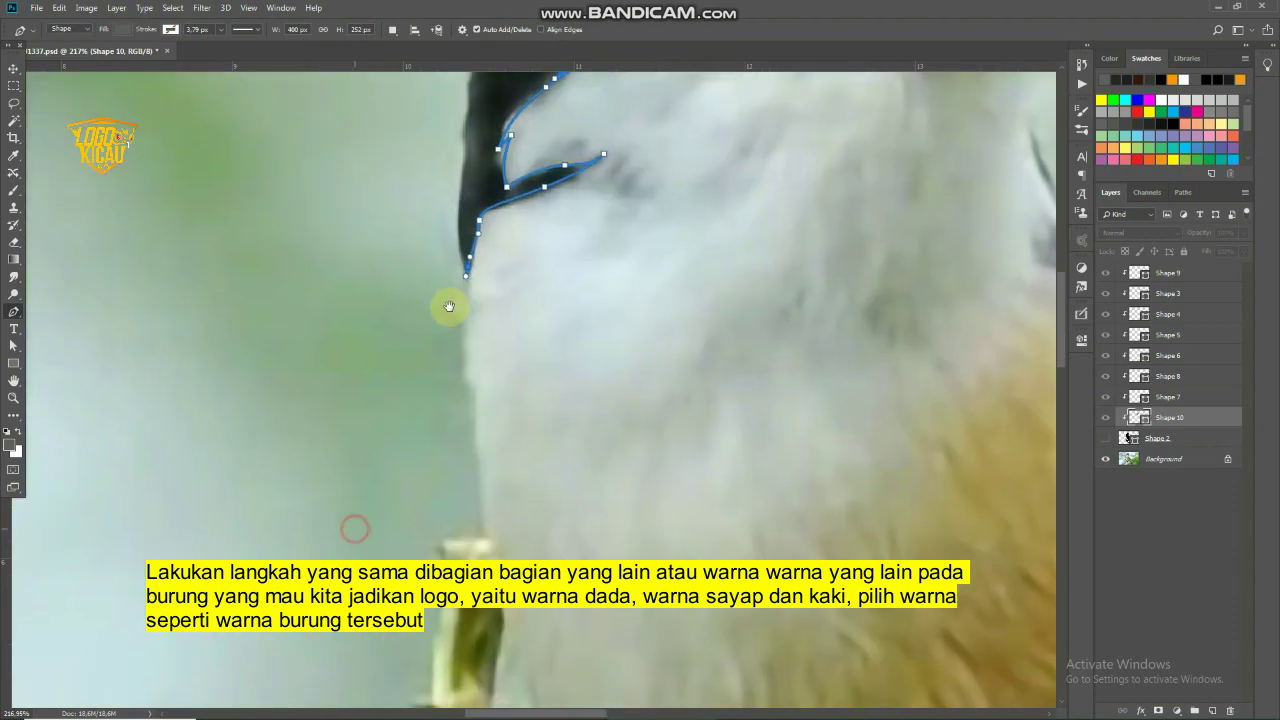
{"action": "left_click", "coordinate": [429, 392]}
Curve the outline down the chest's left side and start the jagged feather edge
{"action": "scroll", "coordinate": [429, 392], "scroll_direction": "down", "scroll_amount": 5}
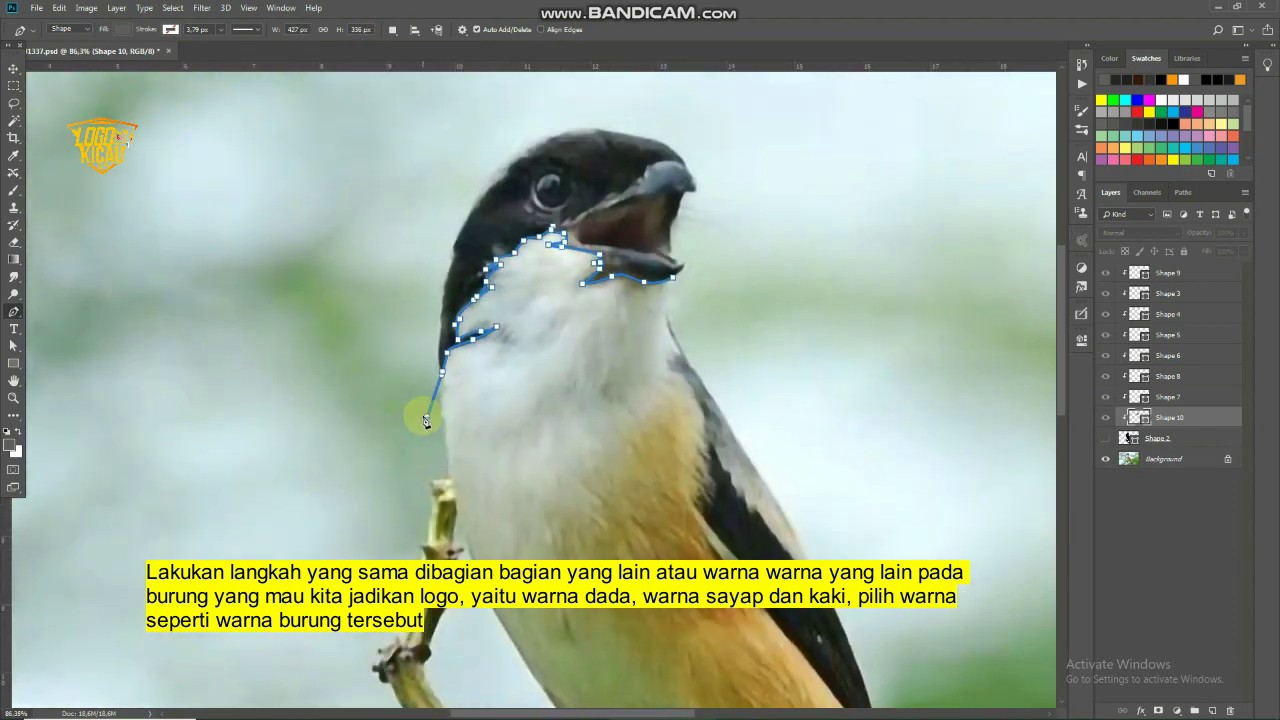
{"action": "mouse_move", "coordinate": [456, 513]}
{"action": "left_mouse_down"}
{"action": "mouse_move", "coordinate": [440, 462]}
{"action": "mouse_move", "coordinate": [456, 552]}
{"action": "left_mouse_up"}
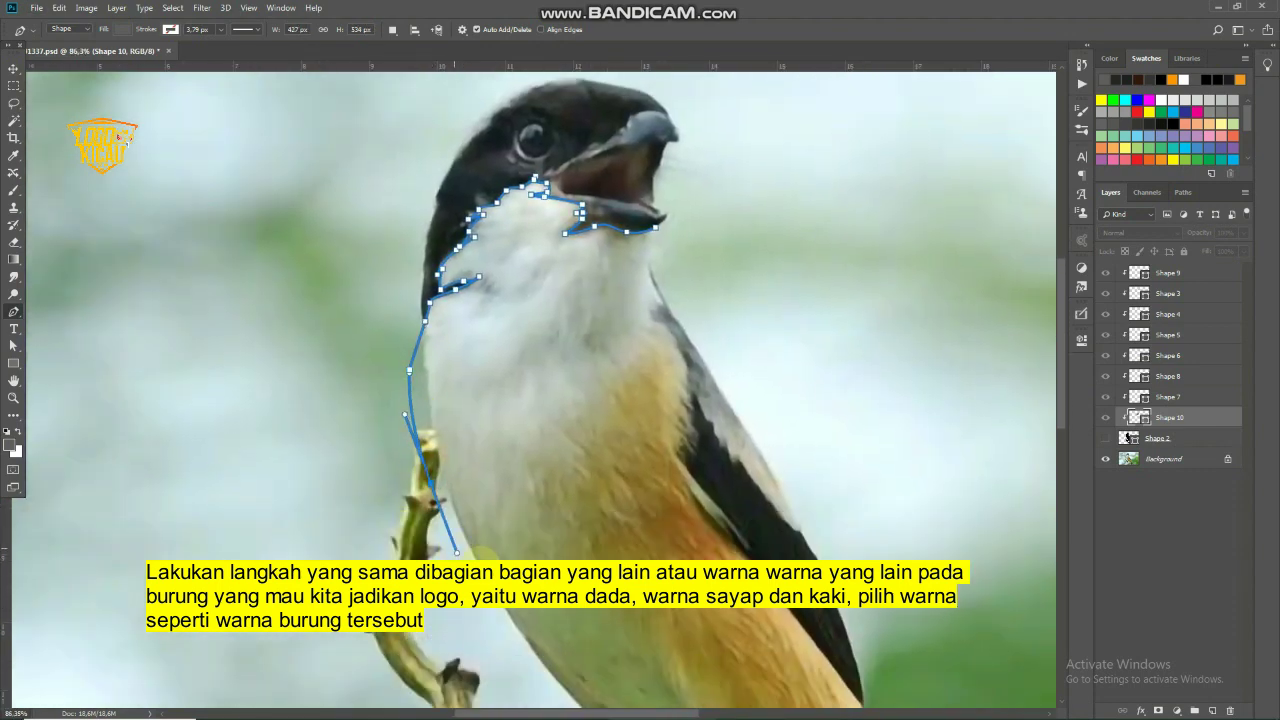
{"action": "left_click_drag", "start_coordinate": [461, 480], "coordinate": [463, 487]}
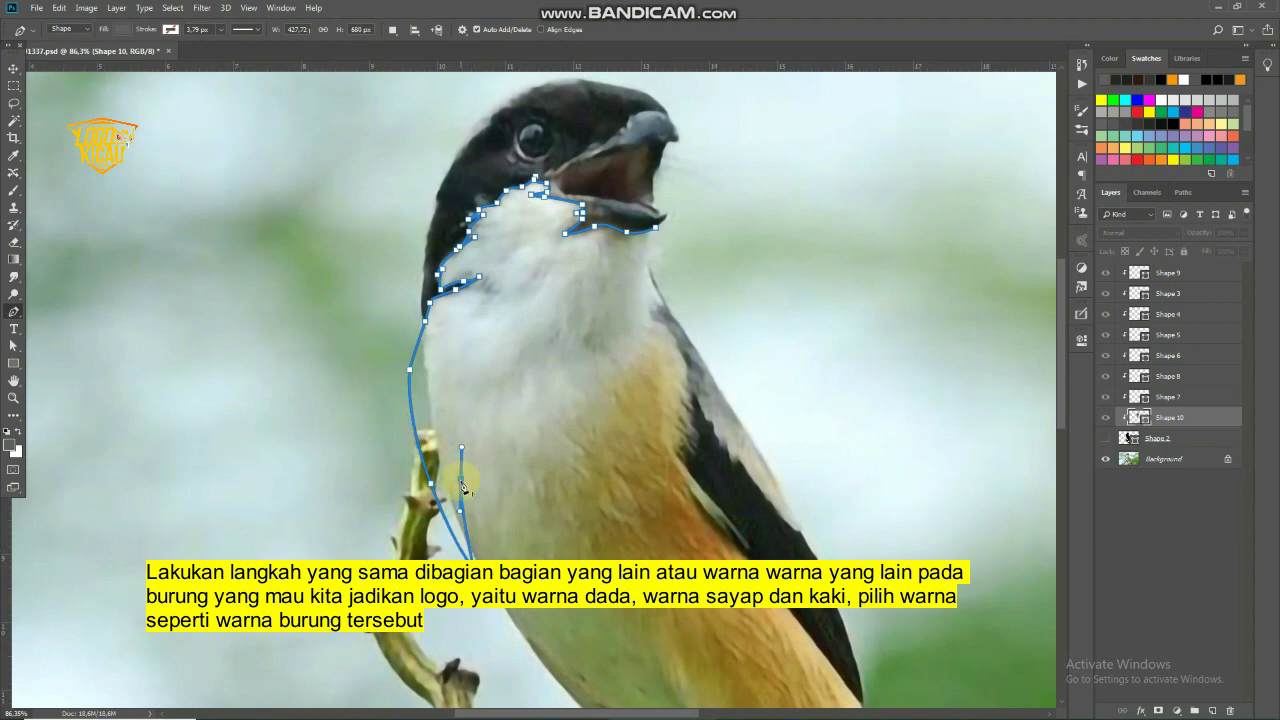
{"action": "left_click", "coordinate": [466, 471]}
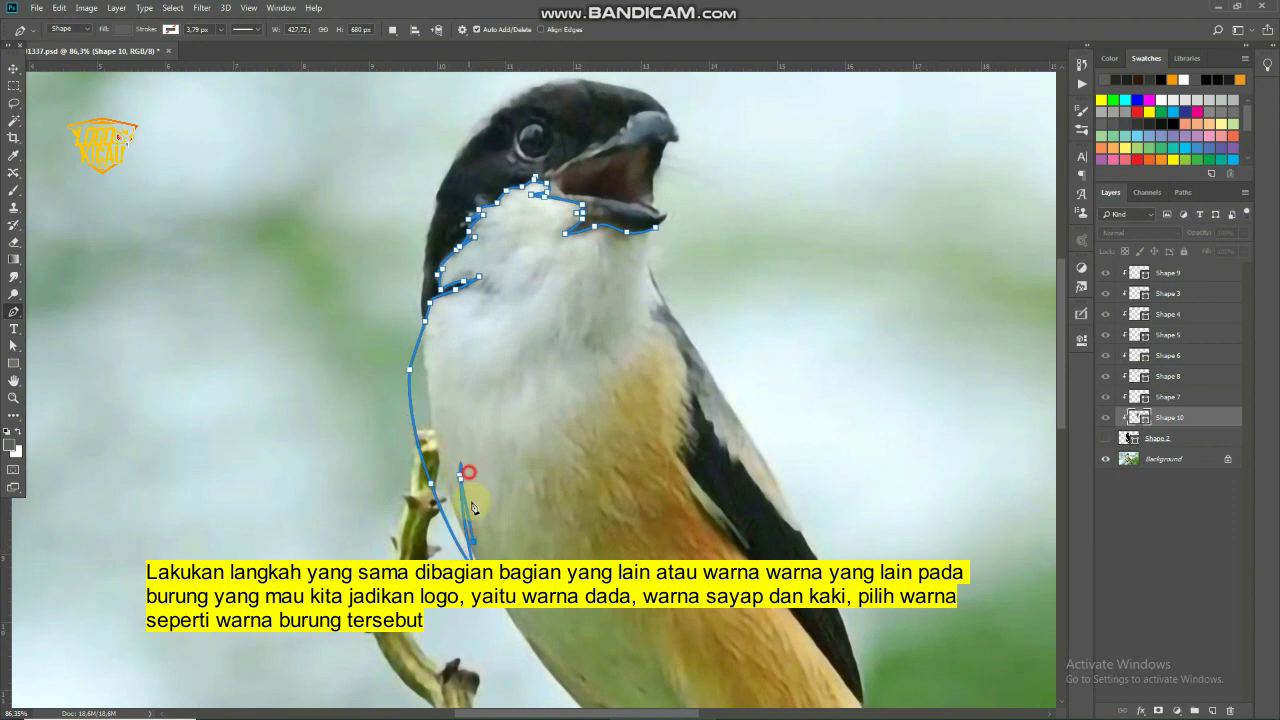
{"action": "left_click_drag", "start_coordinate": [481, 537], "coordinate": [479, 507]}
{"action": "left_click", "coordinate": [478, 469]}
{"action": "left_click", "coordinate": [486, 531]}
{"action": "left_click", "coordinate": [492, 455]}
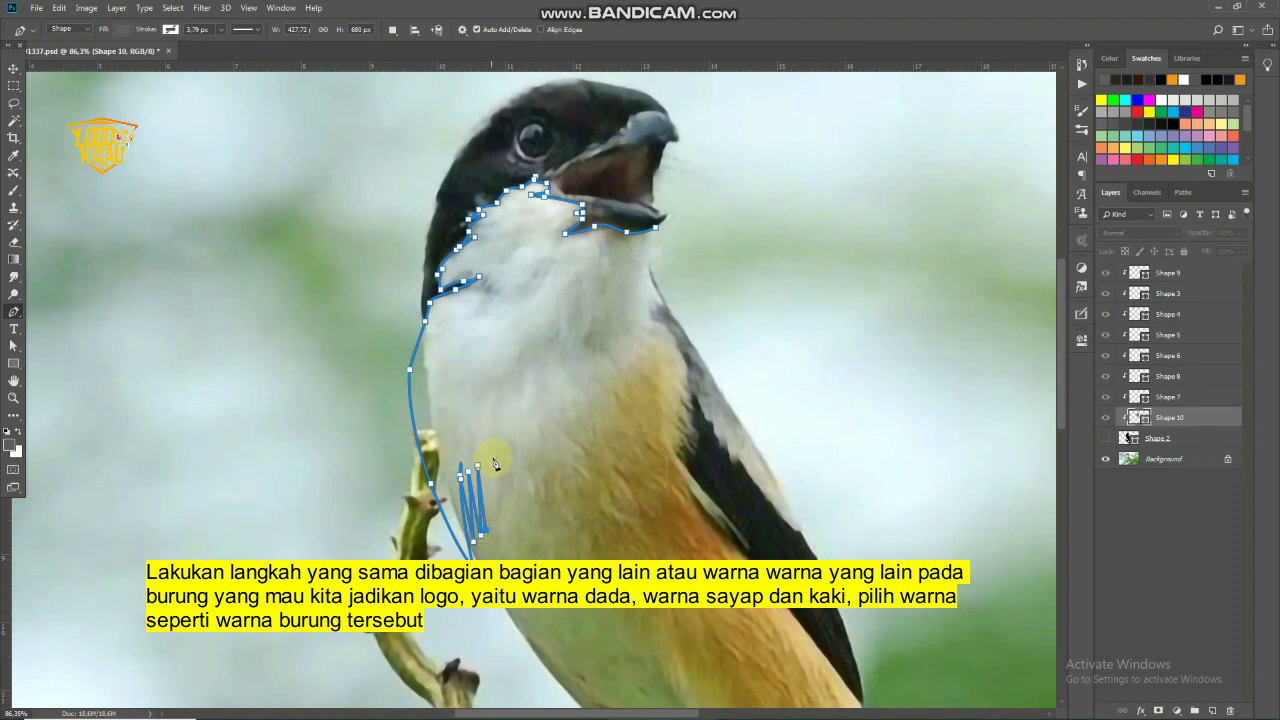
{"action": "left_click", "coordinate": [498, 526]}
{"action": "left_click_drag", "start_coordinate": [518, 446], "coordinate": [530, 430]}
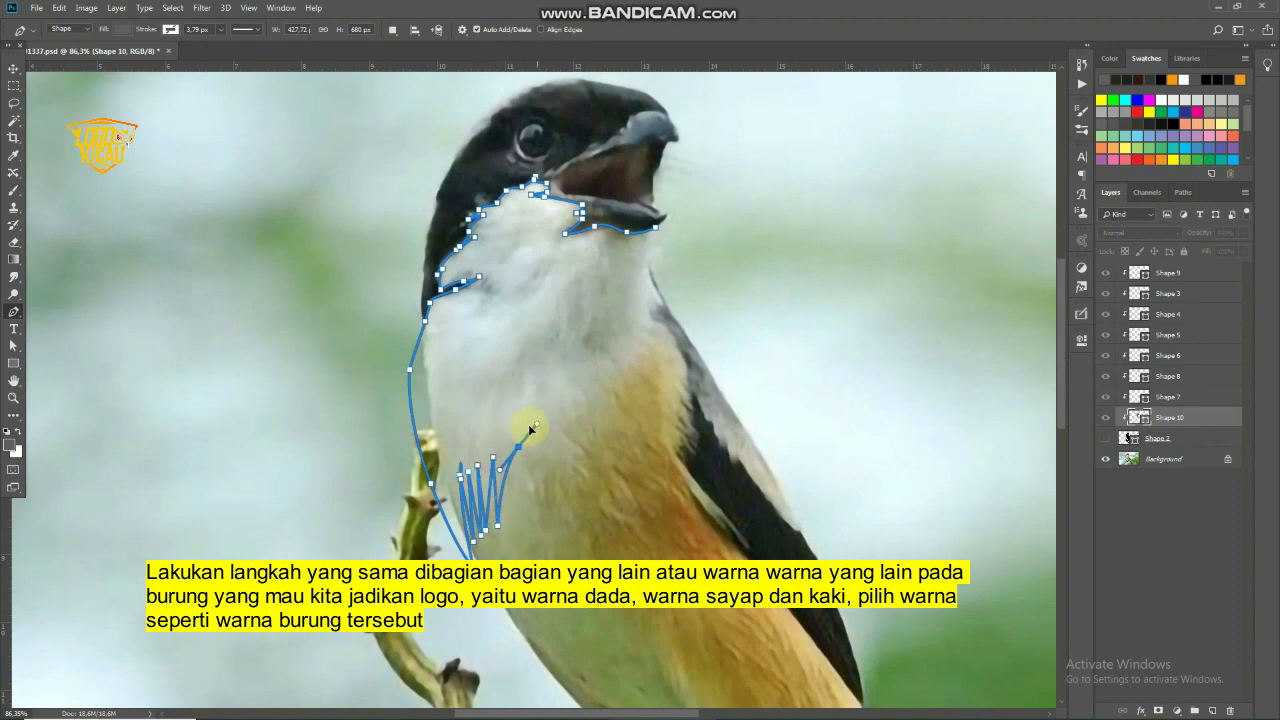
Zigzag feather points along the chest's lower edge toward the right
{"action": "left_click", "coordinate": [525, 433]}
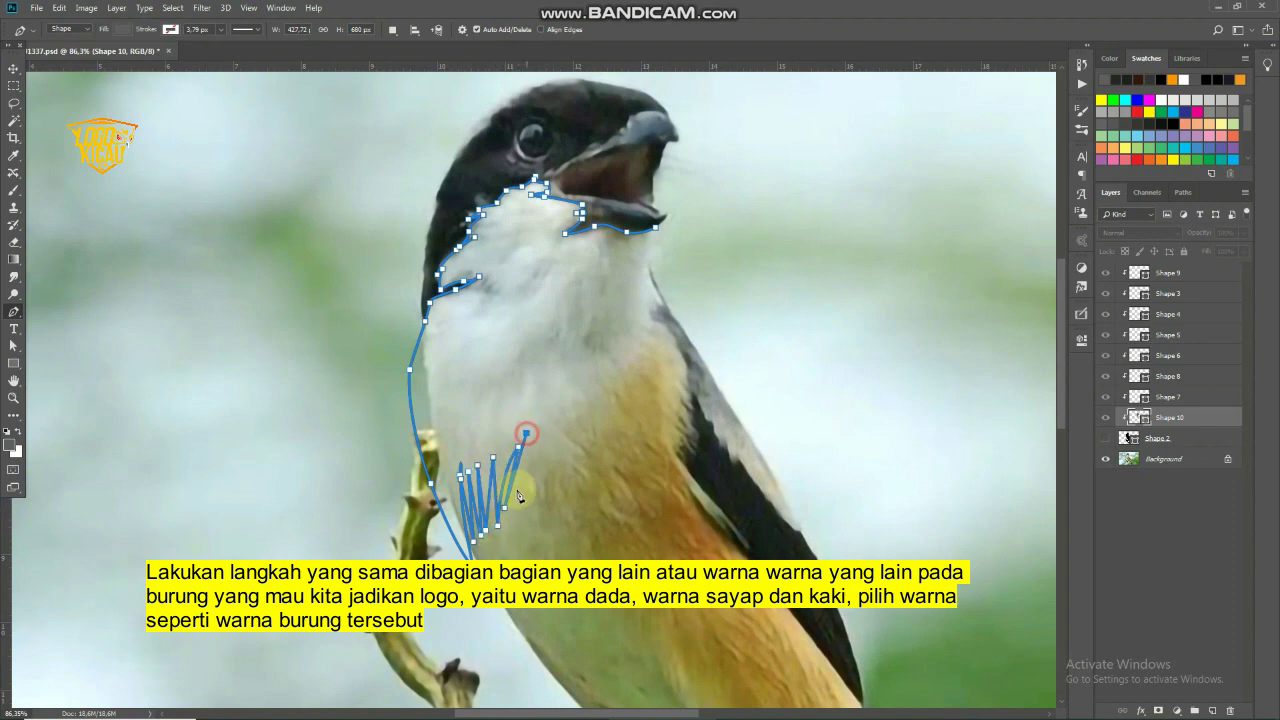
{"action": "left_click", "coordinate": [515, 501]}
{"action": "left_click", "coordinate": [531, 430]}
{"action": "left_click", "coordinate": [526, 494]}
{"action": "left_click", "coordinate": [537, 428]}
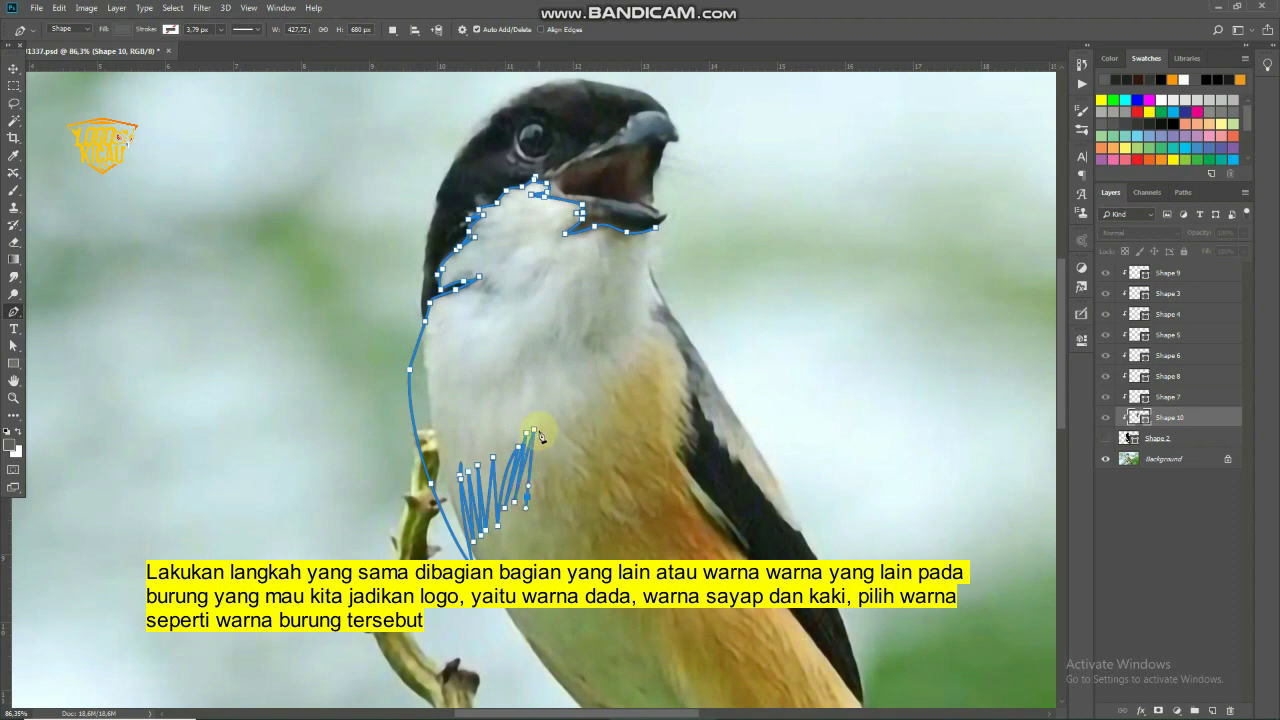
{"action": "left_click", "coordinate": [543, 469]}
{"action": "left_click", "coordinate": [543, 430]}
{"action": "left_click", "coordinate": [554, 467]}
{"action": "left_click", "coordinate": [549, 434]}
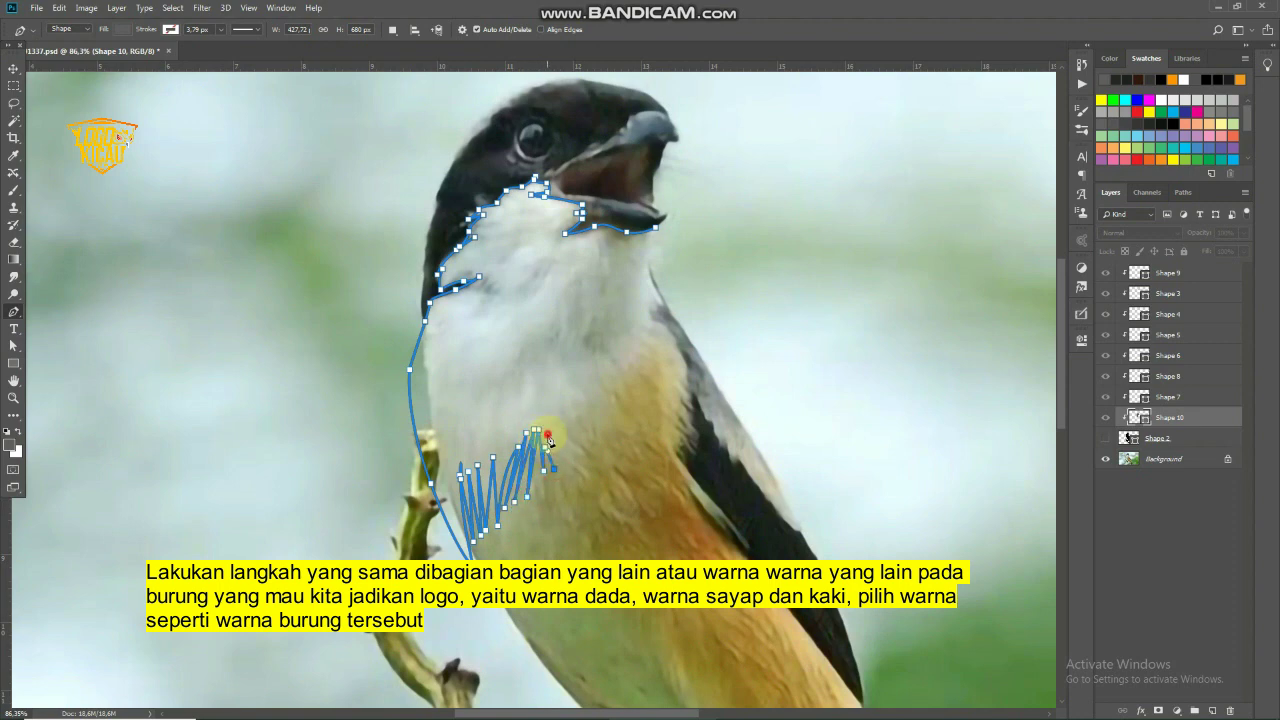
{"action": "left_click", "coordinate": [569, 471]}
{"action": "left_click", "coordinate": [548, 415]}
{"action": "left_click", "coordinate": [583, 475]}
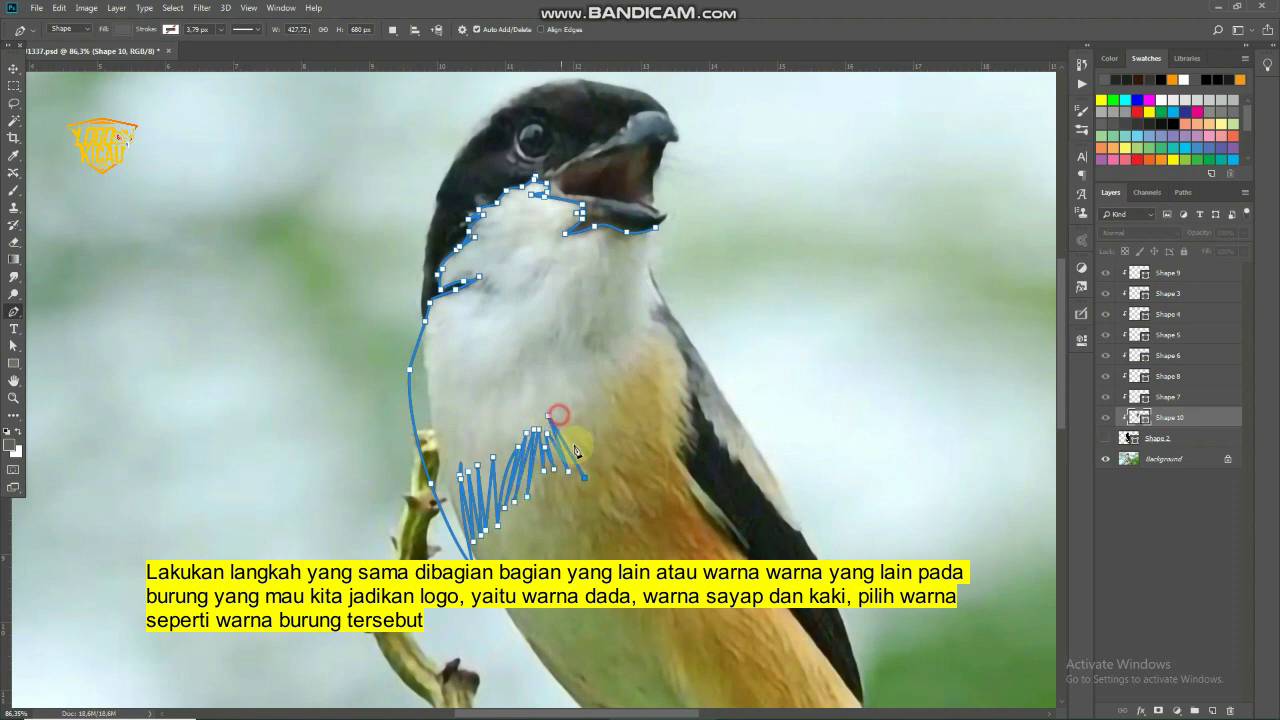
{"action": "left_click", "coordinate": [557, 413]}
{"action": "left_click", "coordinate": [593, 444]}
{"action": "left_click", "coordinate": [569, 406]}
Continue the feathered zigzag up the chest toward the wing
{"action": "left_click", "coordinate": [586, 393]}
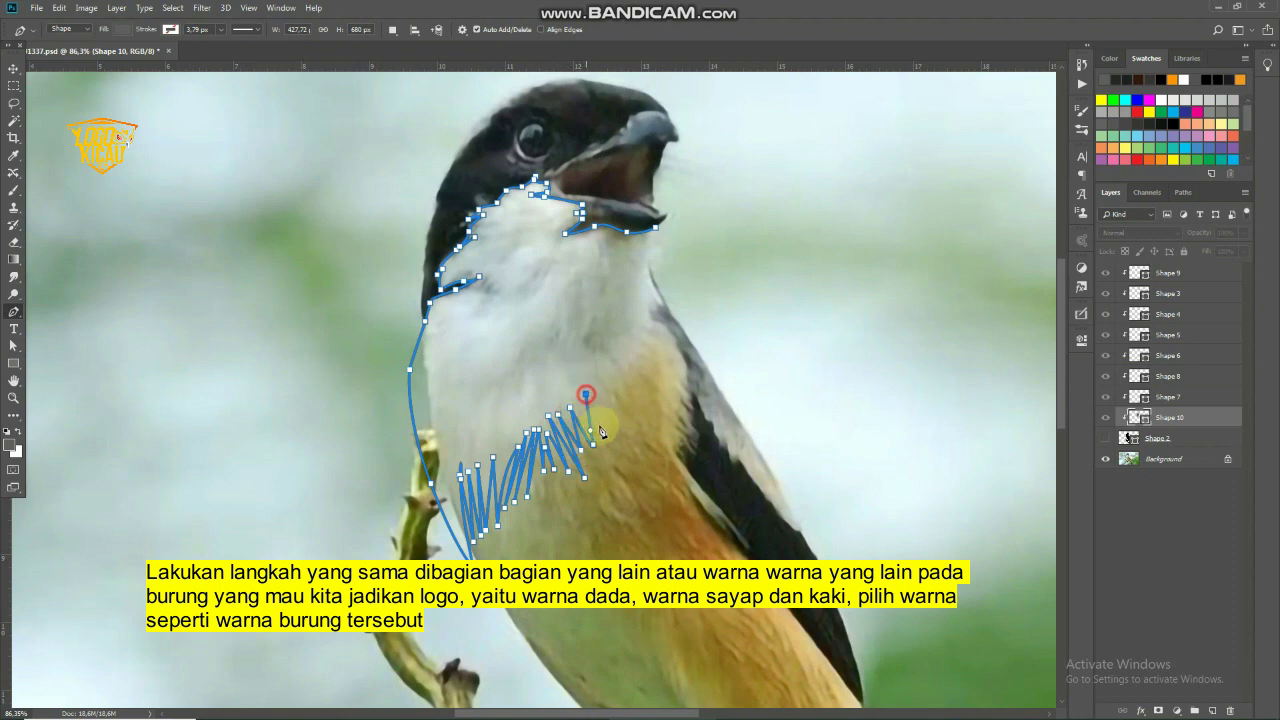
{"action": "left_click", "coordinate": [607, 466]}
{"action": "left_click", "coordinate": [606, 407]}
{"action": "left_click", "coordinate": [595, 369]}
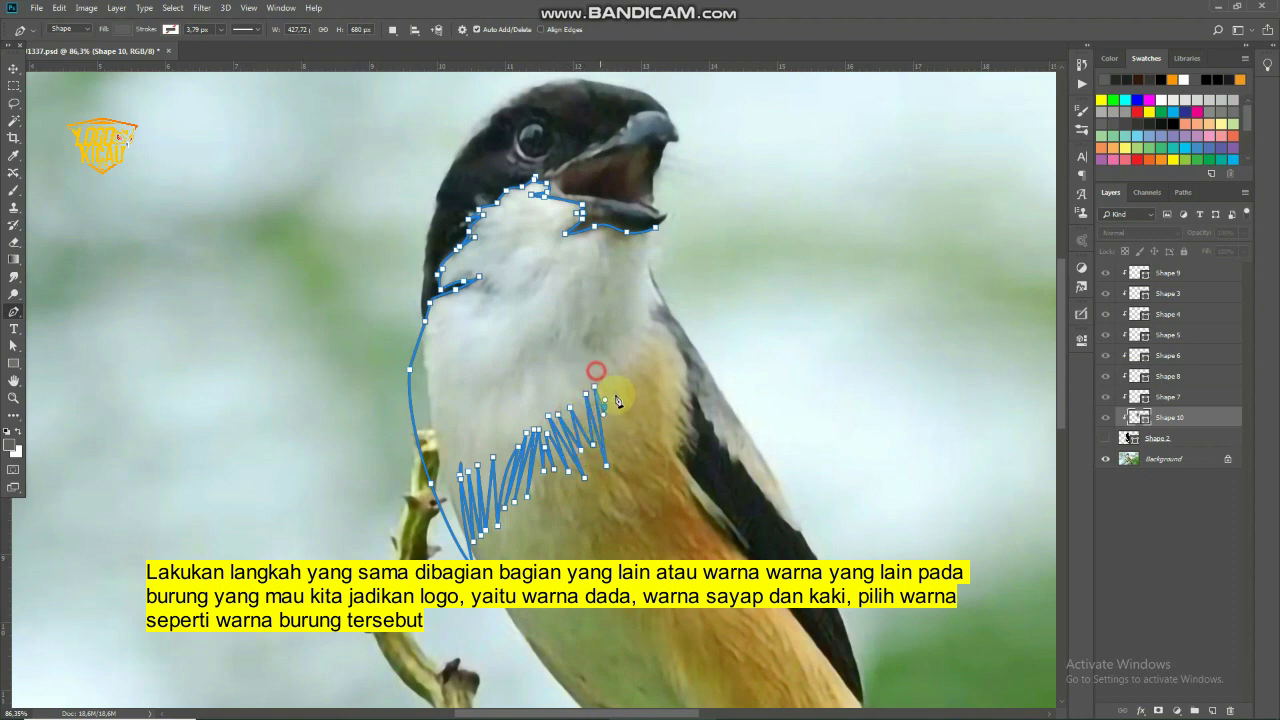
{"action": "left_click", "coordinate": [615, 393]}
{"action": "left_click", "coordinate": [604, 355]}
{"action": "left_click", "coordinate": [616, 345]}
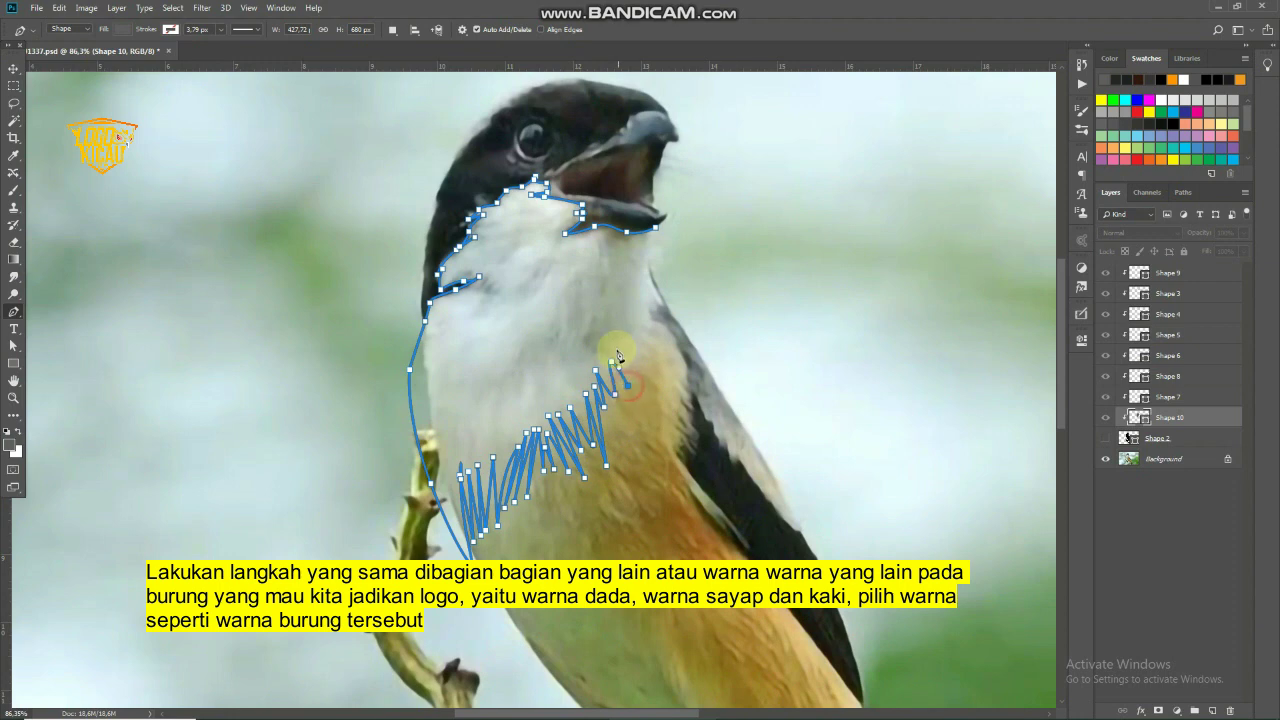
{"action": "left_click", "coordinate": [631, 385]}
{"action": "left_click", "coordinate": [627, 346]}
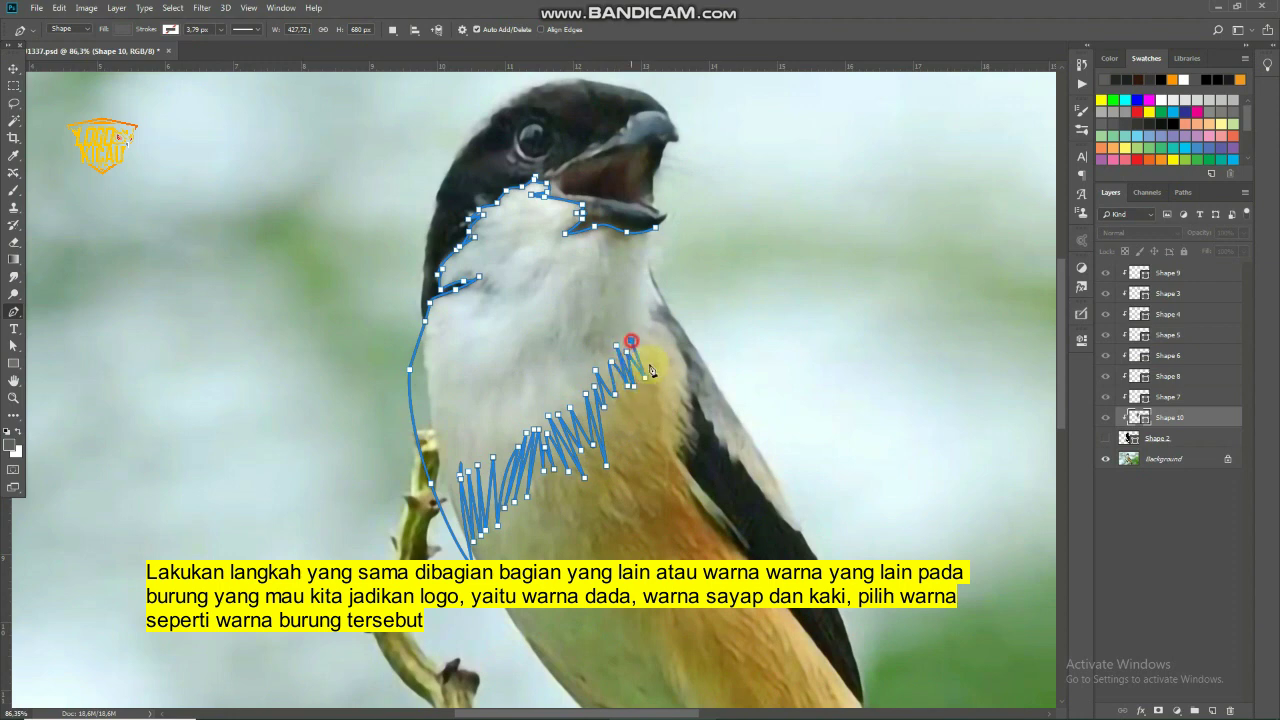
{"action": "left_click", "coordinate": [644, 378]}
{"action": "left_click", "coordinate": [643, 336]}
{"action": "left_click", "coordinate": [661, 380]}
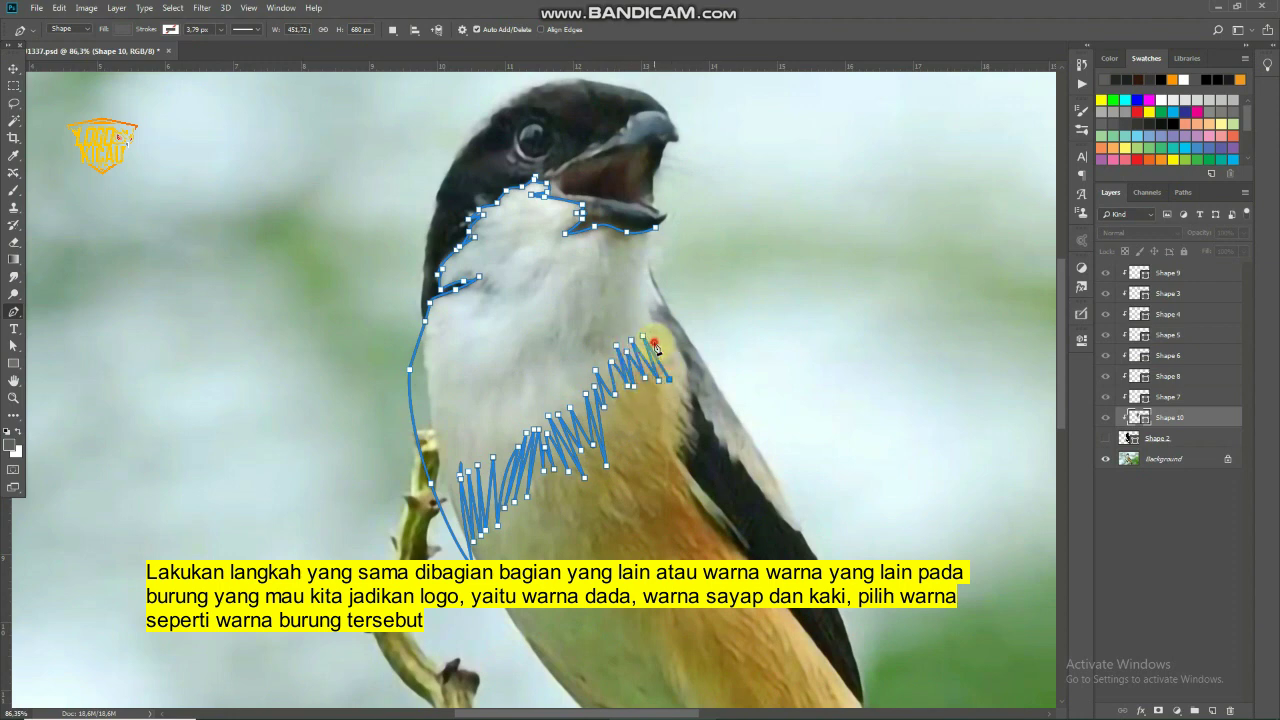
Run the edge along the wing, close the chest outline and show Shape 2 again
{"action": "left_click", "coordinate": [692, 413]}
{"action": "left_click", "coordinate": [680, 378]}
{"action": "left_click", "coordinate": [677, 364]}
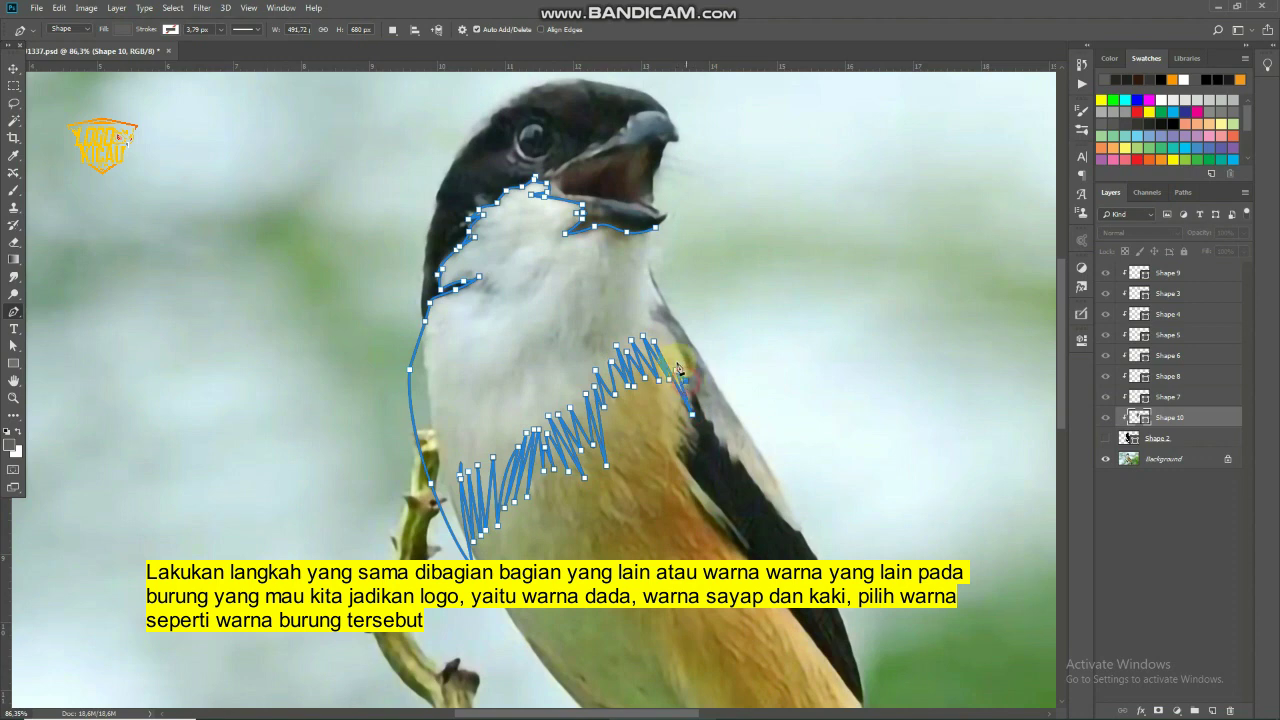
{"action": "left_click", "coordinate": [680, 284]}
{"action": "left_click", "coordinate": [658, 233]}
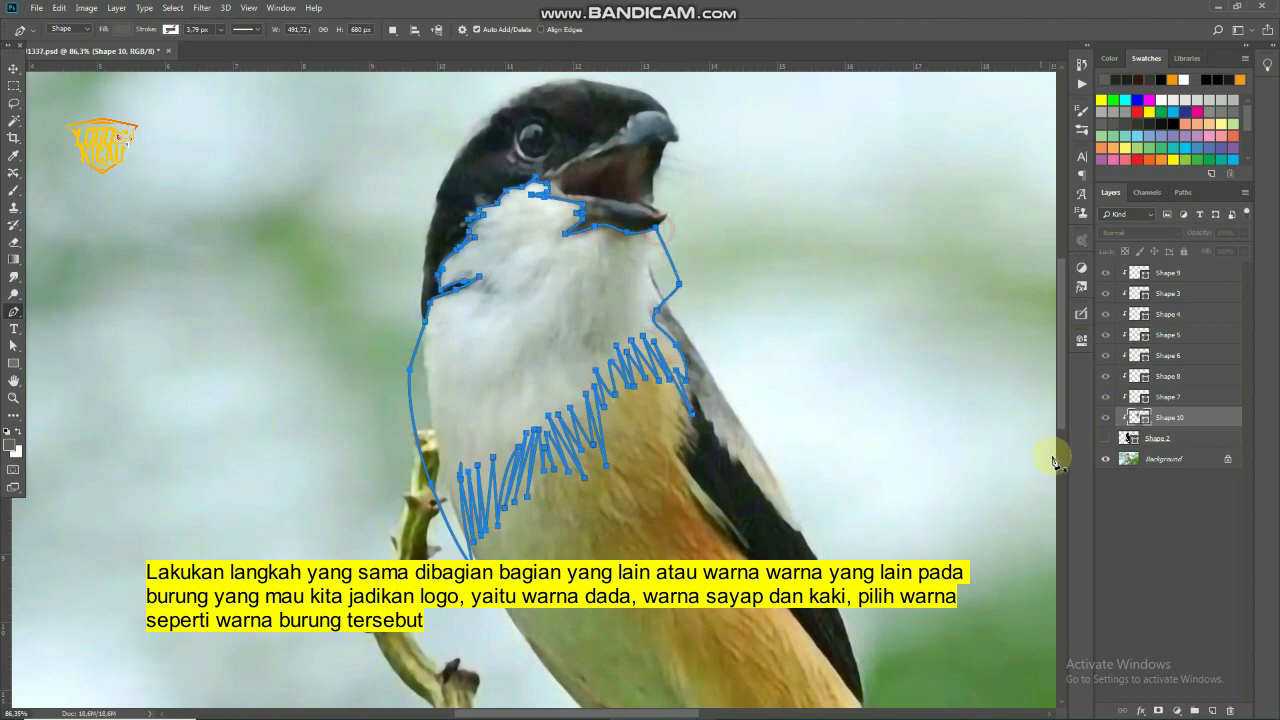
{"action": "left_click", "coordinate": [1105, 438]}
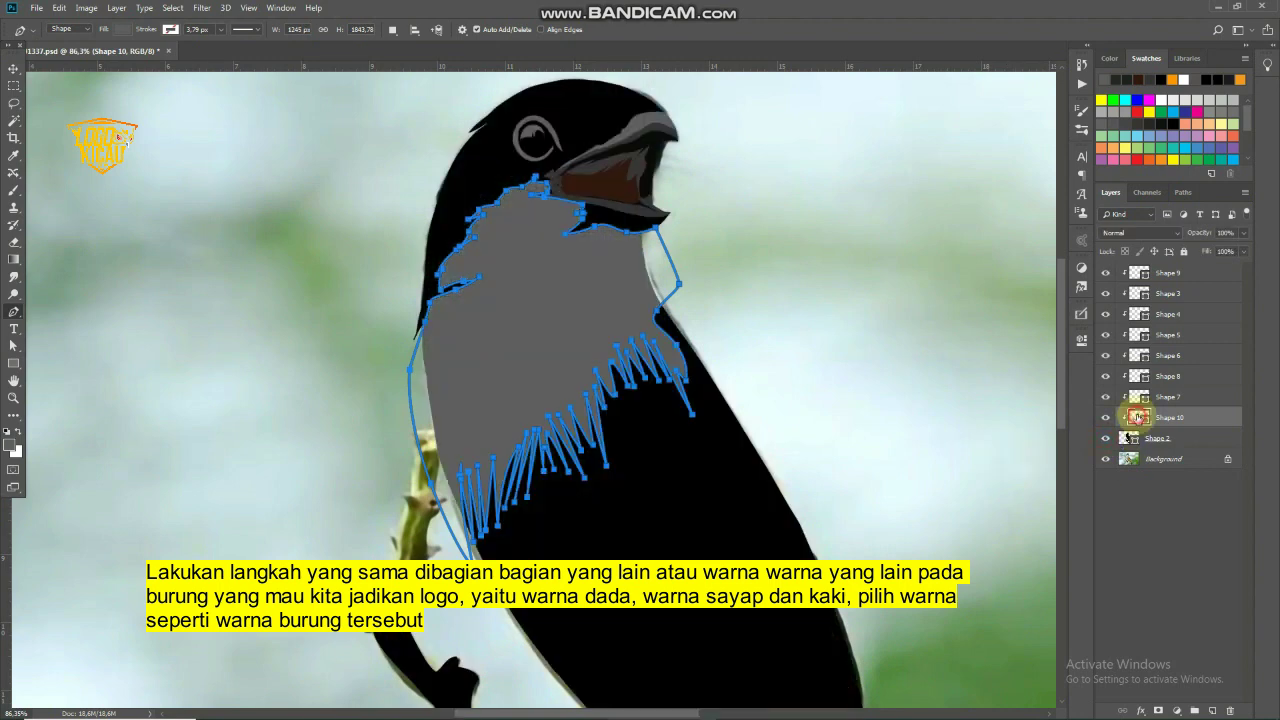
Fill the Shape 10 chest with pure white
{"action": "double_click", "coordinate": [1137, 416]}
{"action": "left_click_drag", "start_coordinate": [957, 506], "coordinate": [881, 414]}
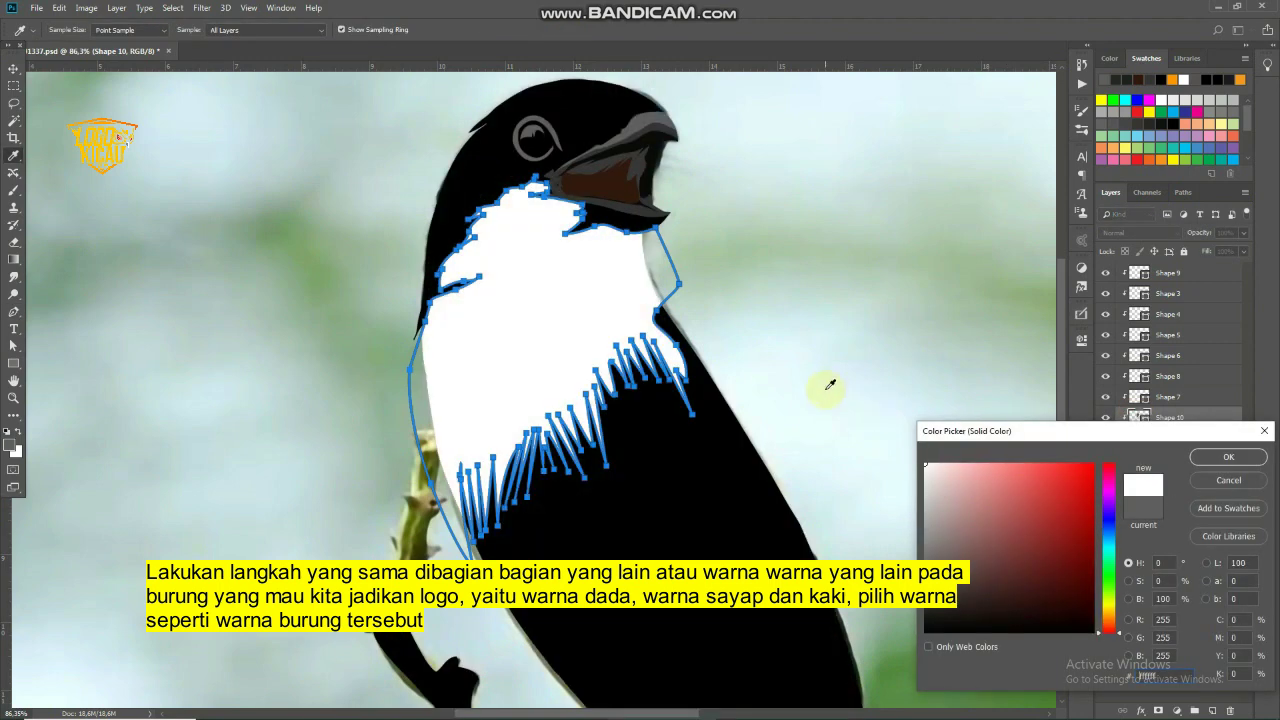
{"action": "left_click", "coordinate": [1228, 457]}
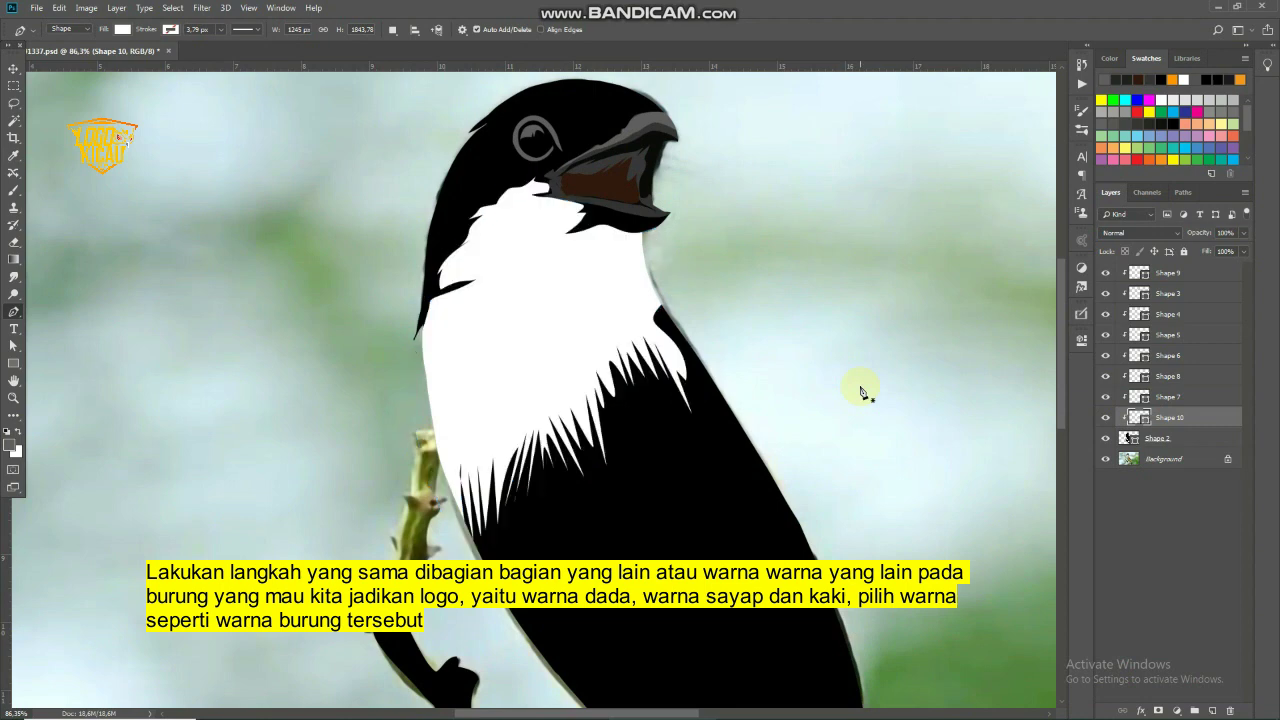
Toggle the silhouette's visibility to compare, then select the Shape 2 bird silhouette layer
{"action": "left_click", "coordinate": [13, 68]}
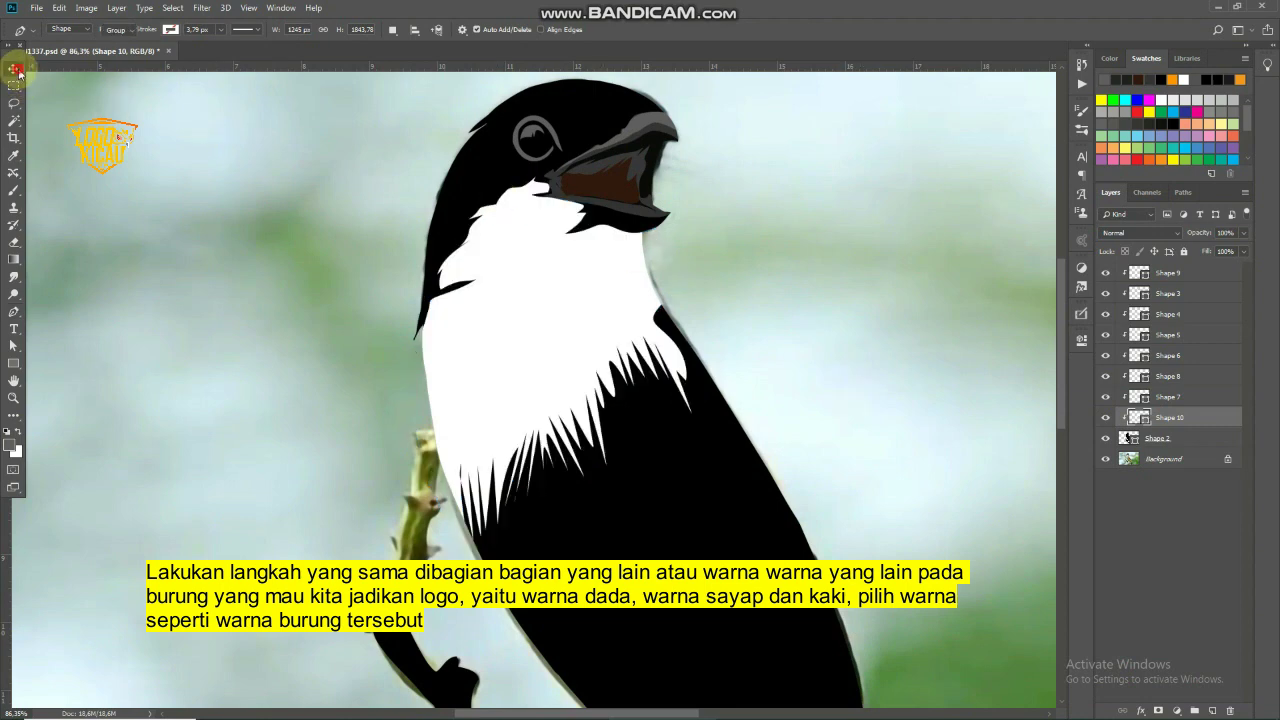
{"action": "scroll", "coordinate": [706, 397], "scroll_direction": "down", "scroll_amount": 3}
{"action": "scroll", "coordinate": [735, 430], "scroll_direction": "down", "scroll_amount": 2}
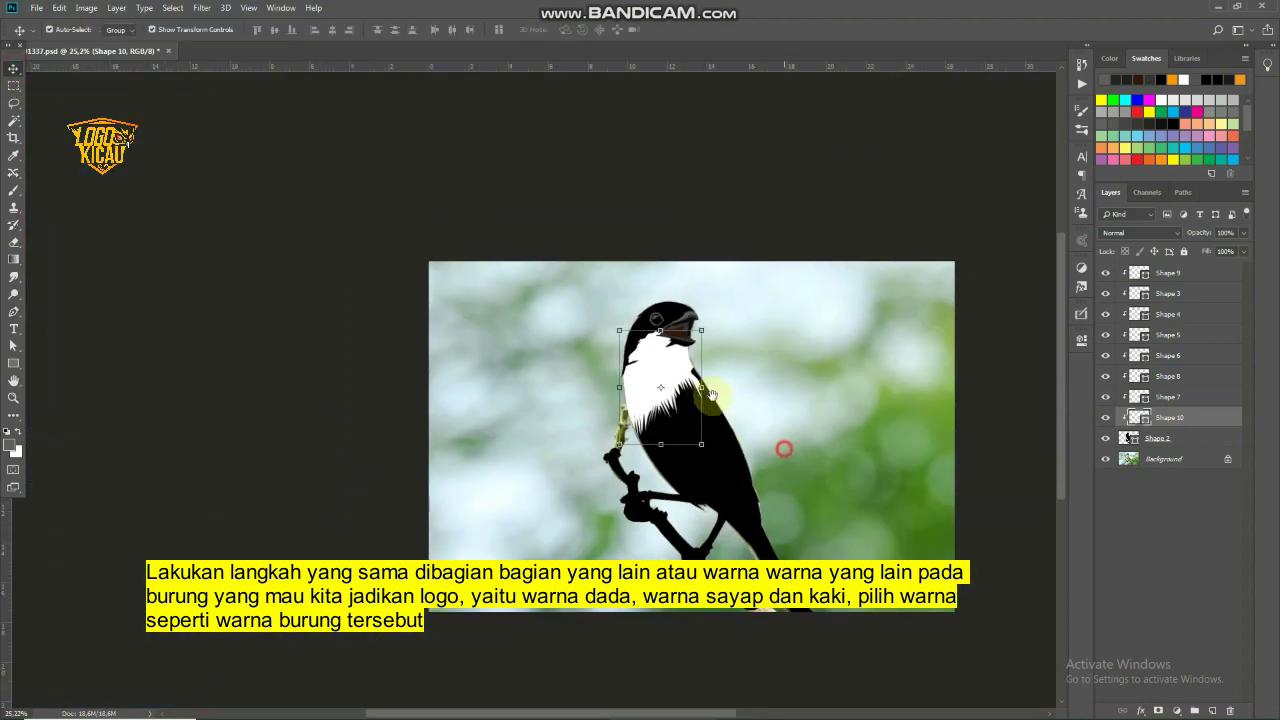
{"action": "scroll", "coordinate": [780, 449], "scroll_direction": "down", "scroll_amount": 1}
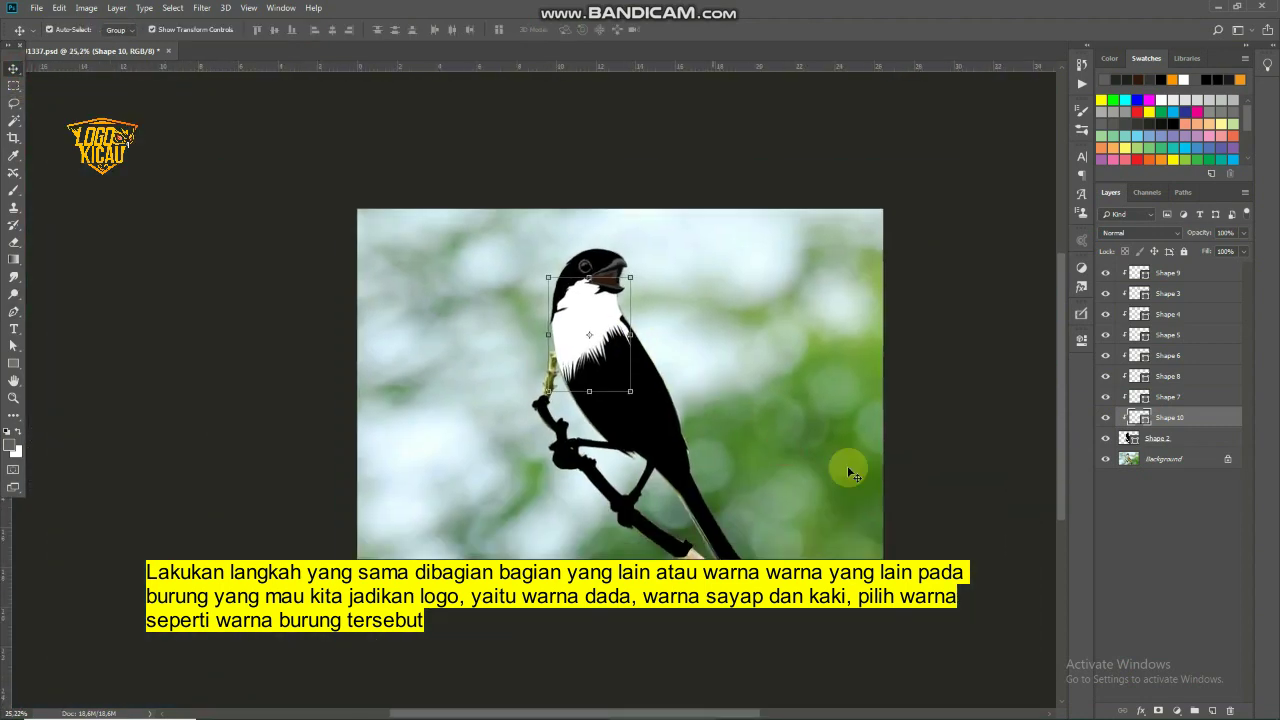
{"action": "left_click", "coordinate": [1105, 438]}
{"action": "left_click", "coordinate": [1105, 438]}
{"action": "left_click", "coordinate": [984, 462]}
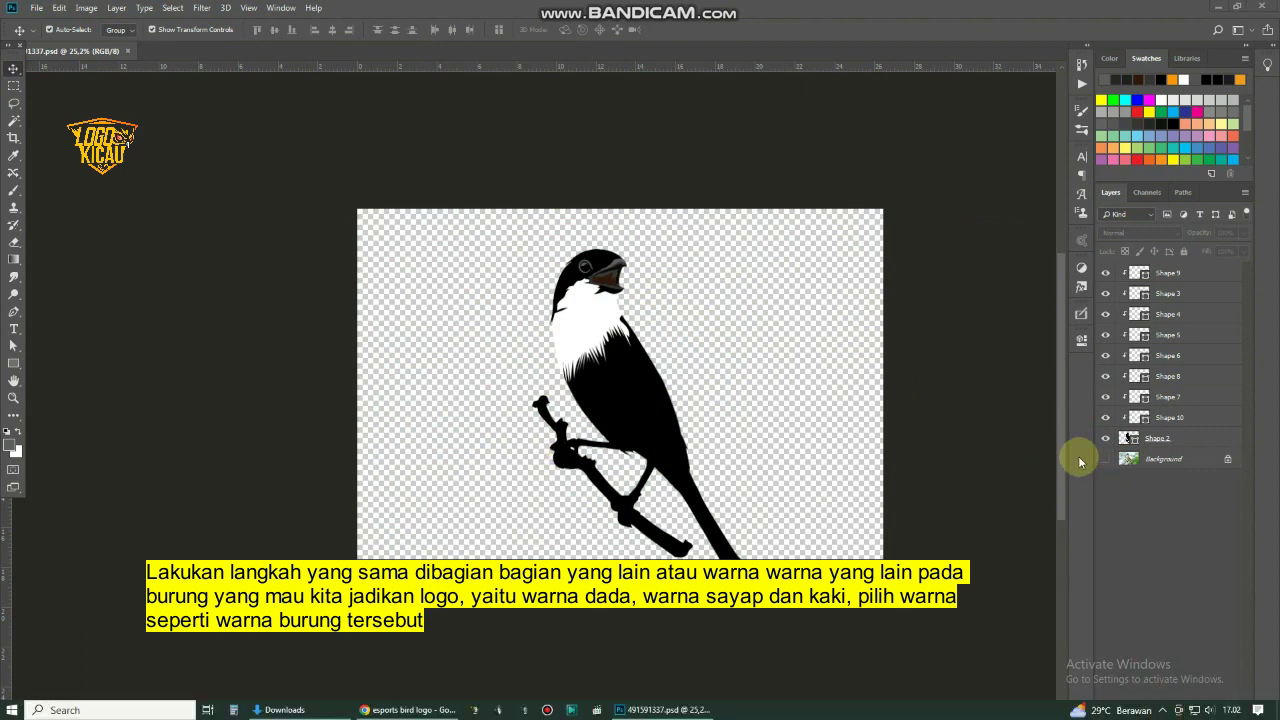
{"action": "left_click", "coordinate": [1178, 439]}
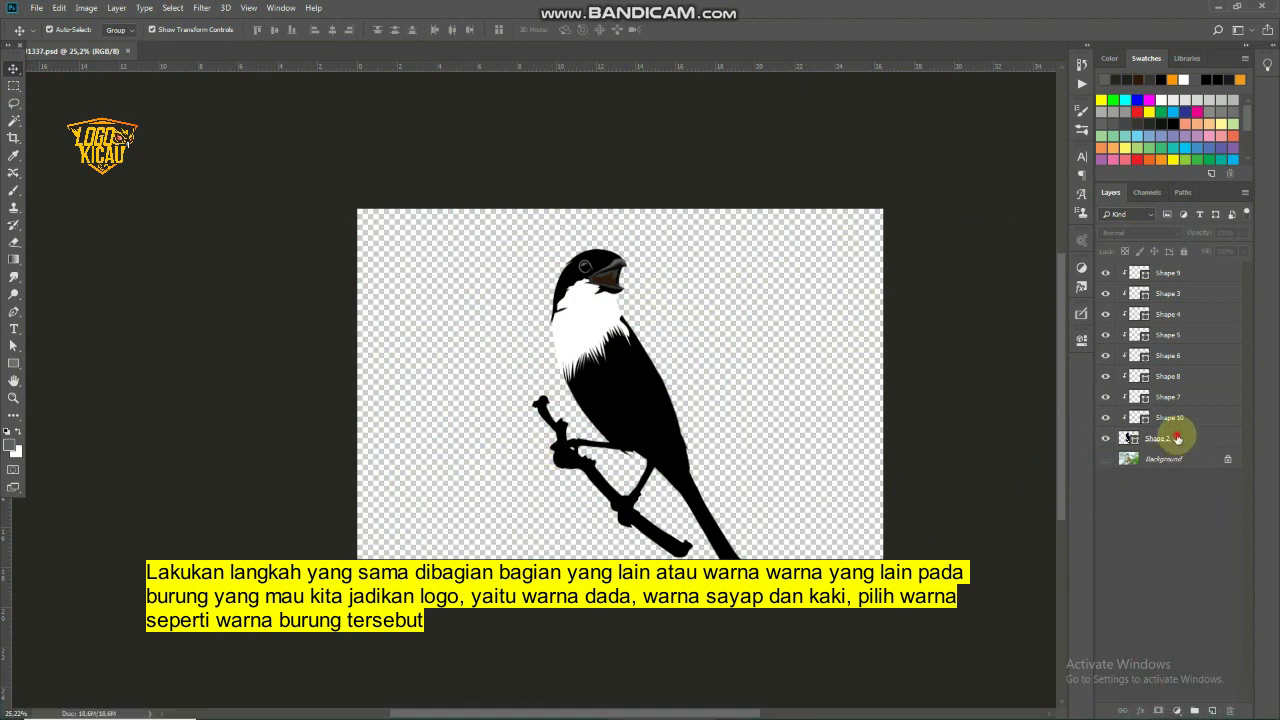
{"action": "left_click", "coordinate": [1178, 439]}
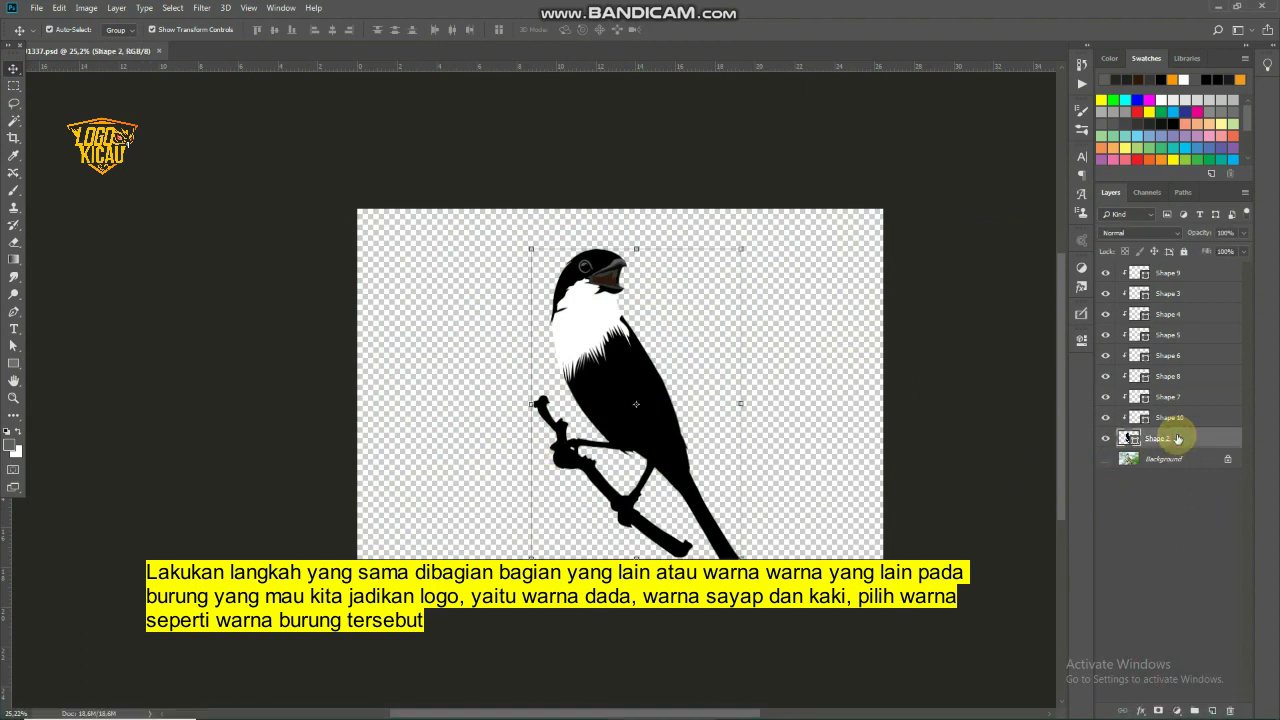
Add a new empty layer, hide the Shape 2 silhouette and show the zoomed-in Background photo
{"action": "left_click", "coordinate": [1212, 710]}
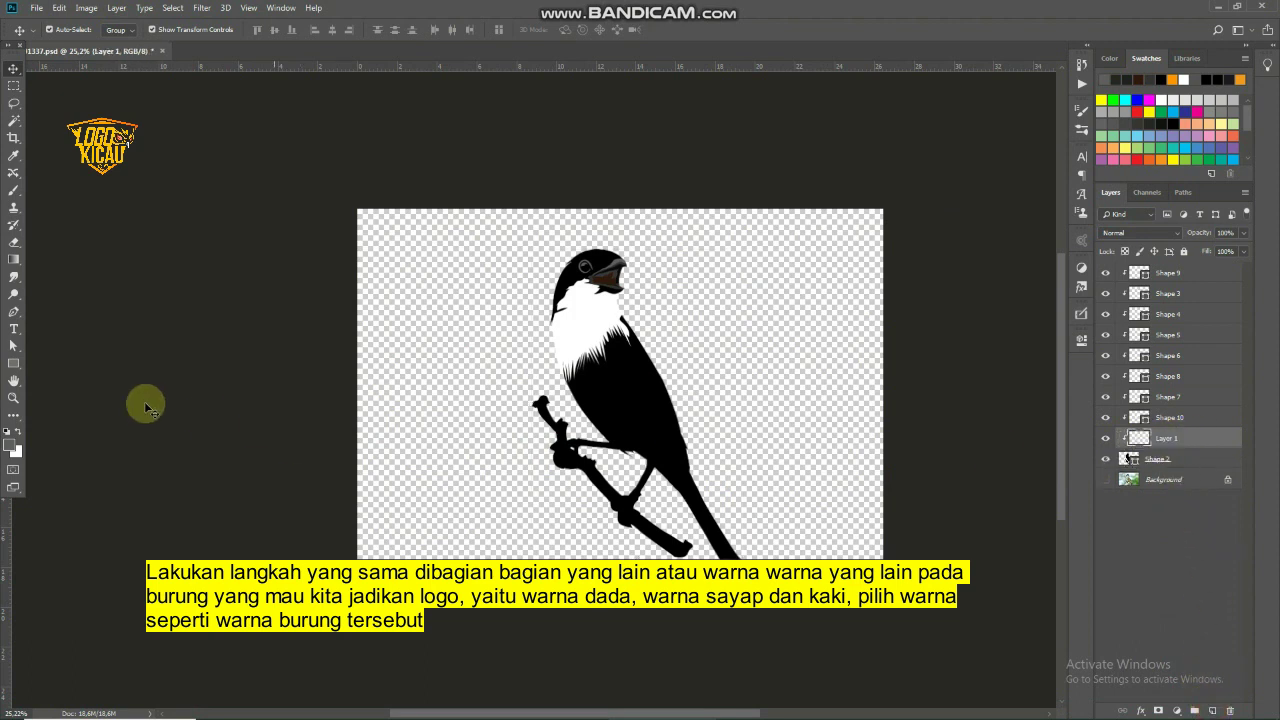
{"action": "left_click", "coordinate": [14, 313]}
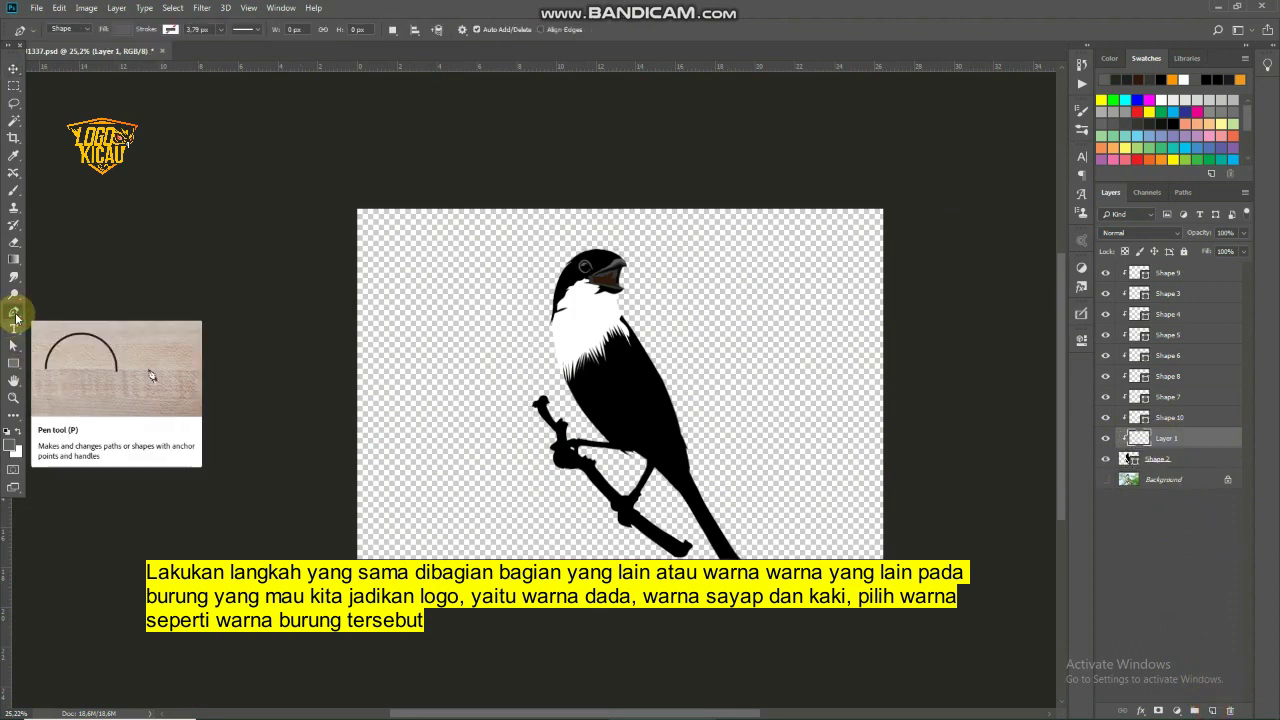
{"action": "left_click", "coordinate": [1106, 461]}
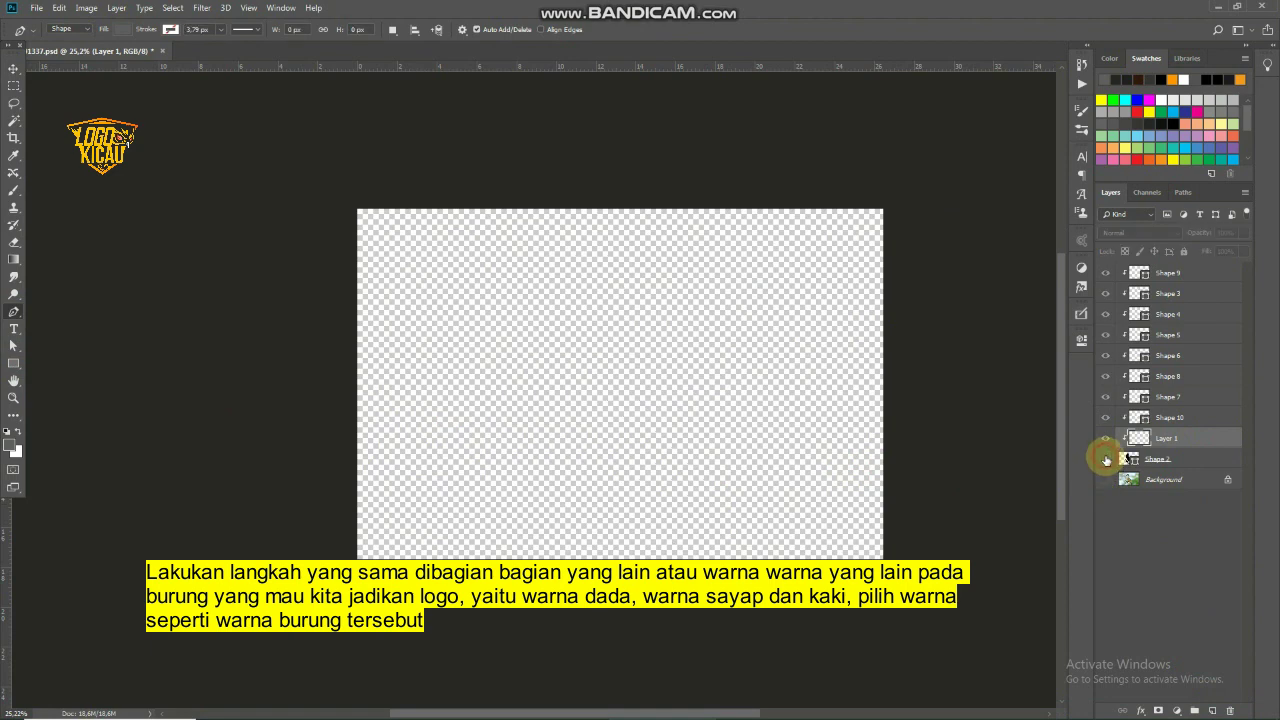
{"action": "left_click", "coordinate": [1106, 481]}
{"action": "scroll", "coordinate": [651, 337], "scroll_direction": "up", "scroll_amount": 2}
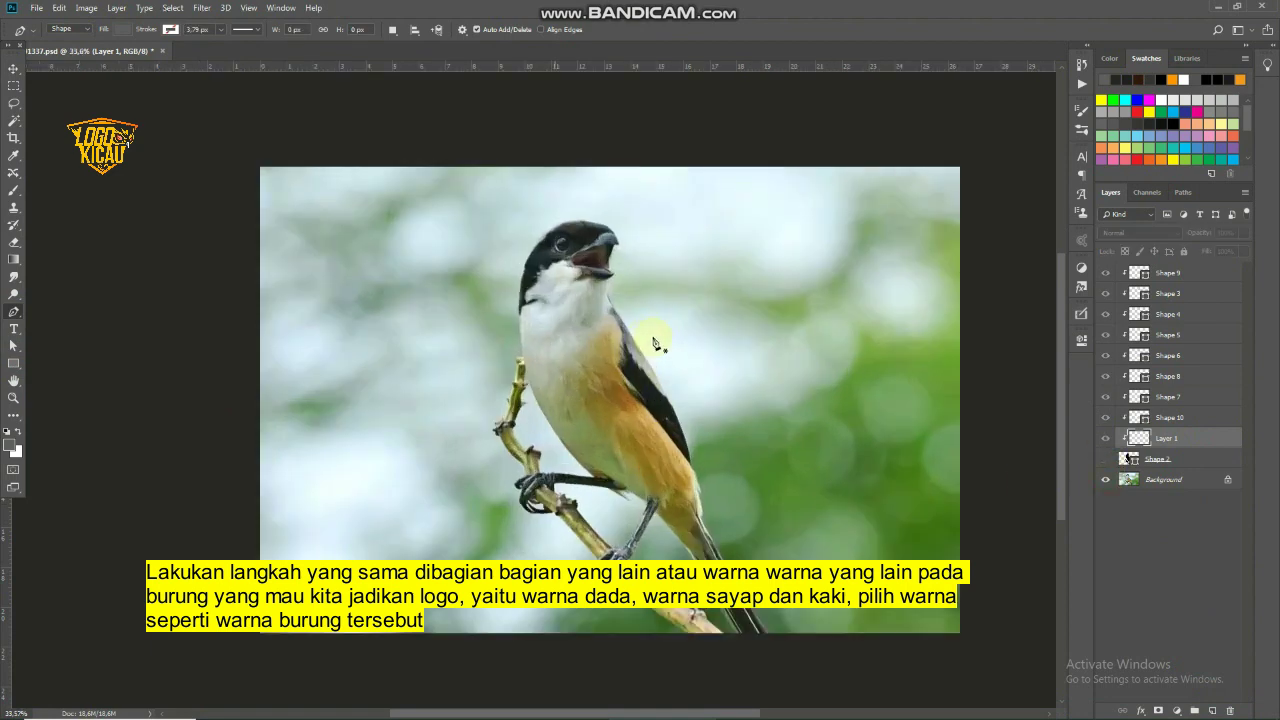
{"action": "scroll", "coordinate": [651, 343], "scroll_direction": "up", "scroll_amount": 2}
{"action": "scroll", "coordinate": [630, 352], "scroll_direction": "up", "scroll_amount": 2}
{"action": "scroll", "coordinate": [632, 352], "scroll_direction": "up", "scroll_amount": 2}
{"action": "scroll", "coordinate": [634, 351], "scroll_direction": "up", "scroll_amount": 1}
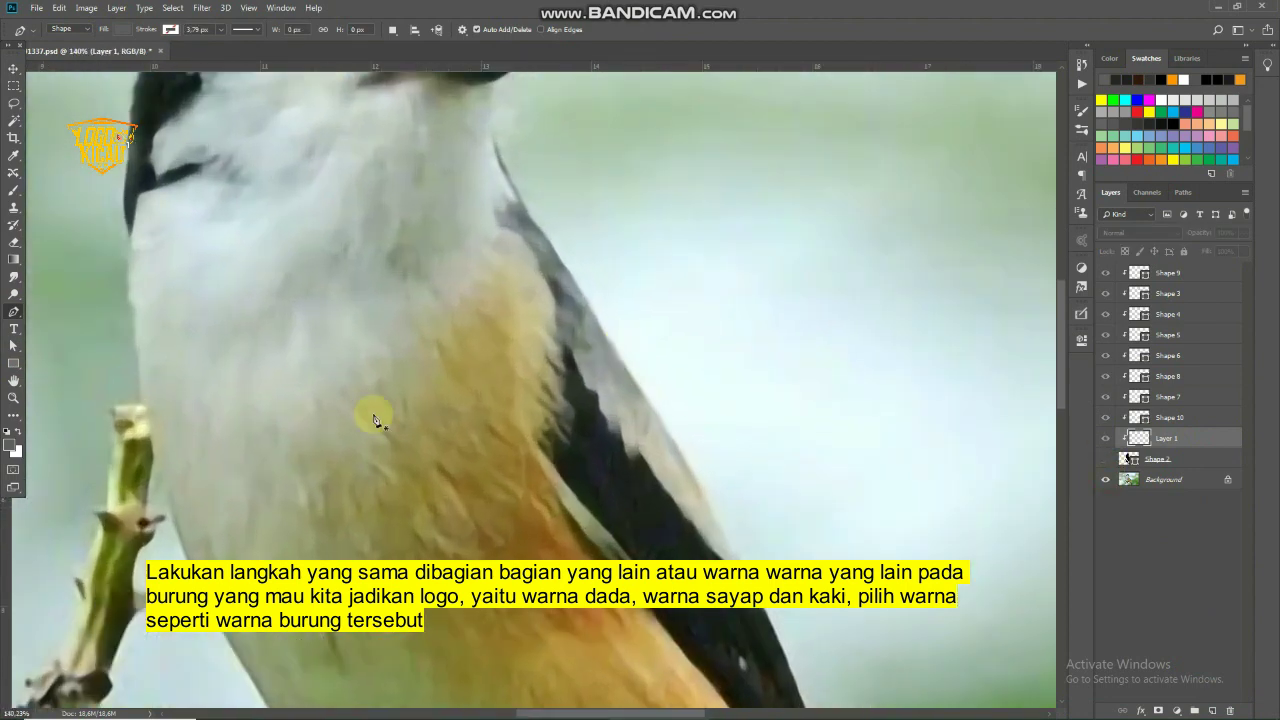
Set the foreground colour to the wing's grey sampled from the photo (R 138, G 148, B 141)
{"action": "left_click", "coordinate": [12, 448]}
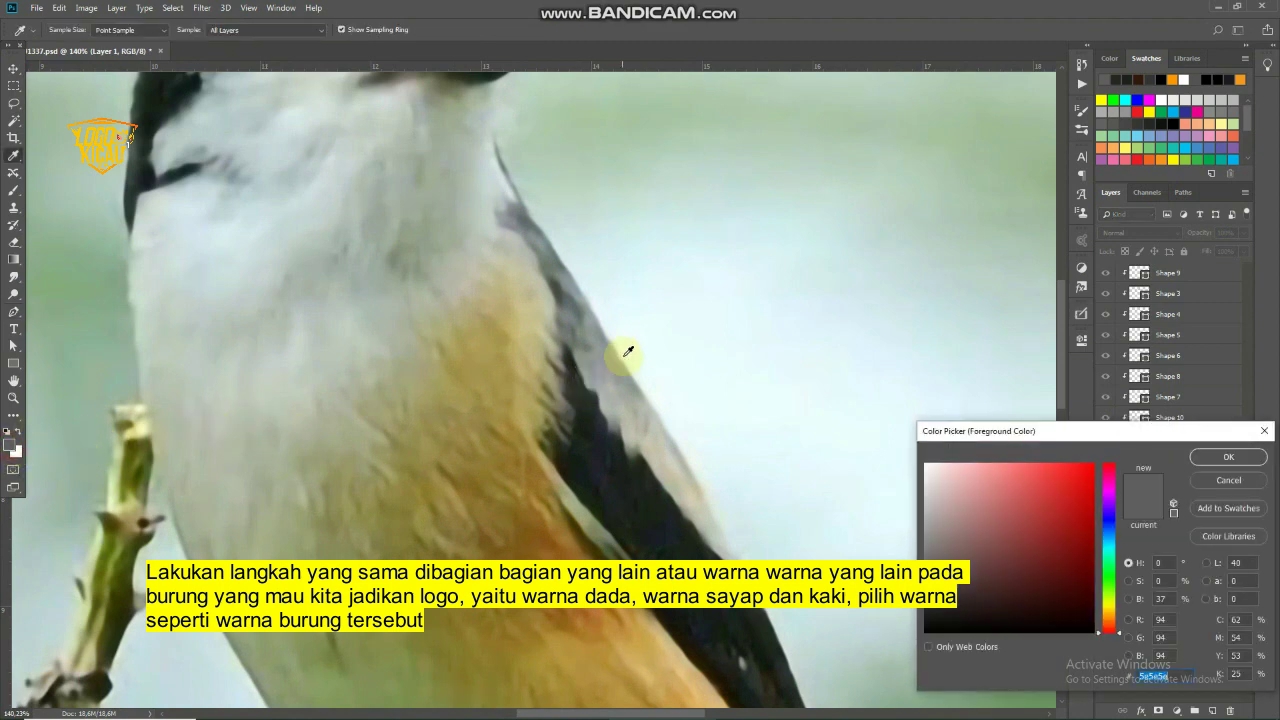
{"action": "left_click", "coordinate": [587, 326]}
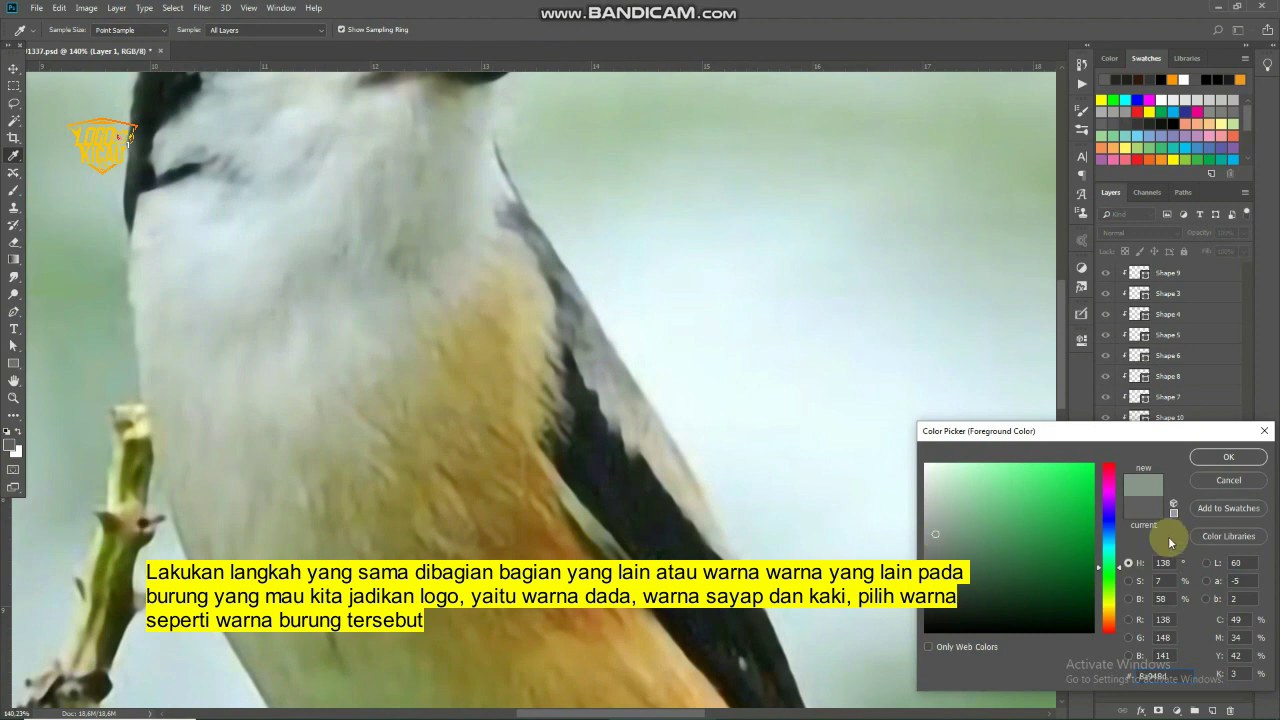
{"action": "key", "text": "p"}
{"action": "left_click", "coordinate": [1228, 456]}
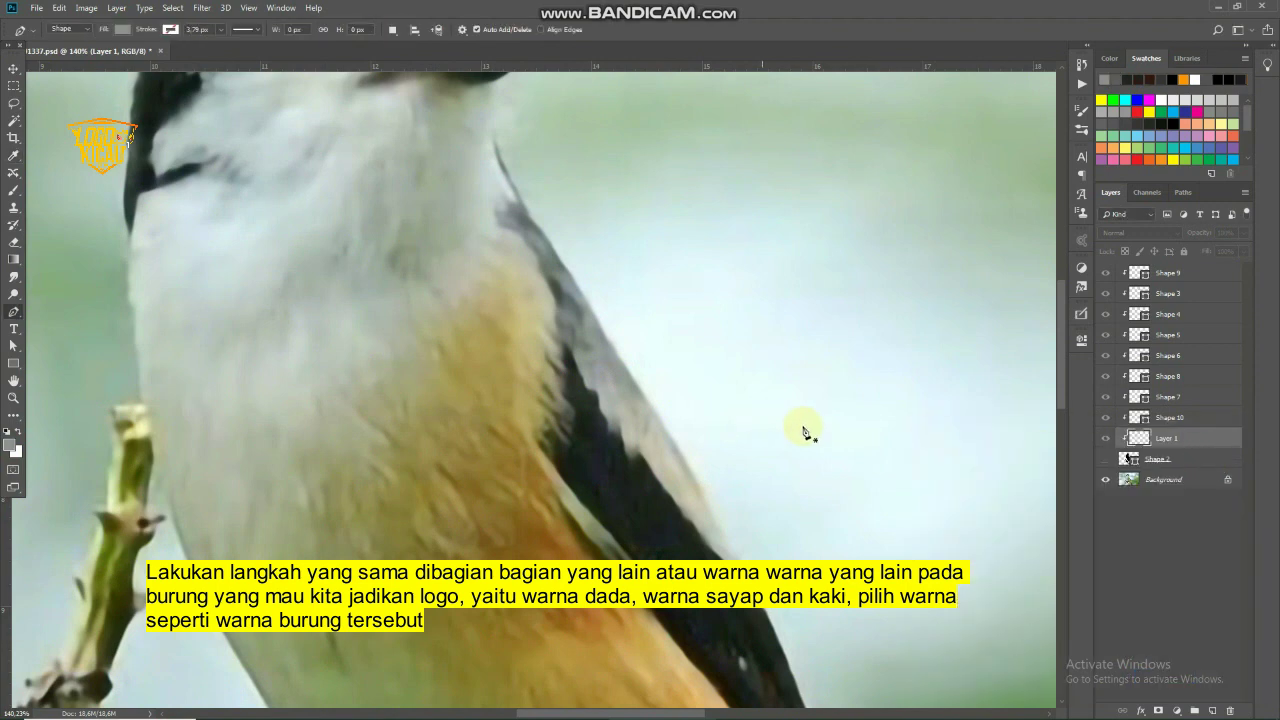
Trace anchor points from below the beak down the chest edge, toggling Shape 2 to check alignment
{"action": "scroll", "coordinate": [578, 327], "scroll_direction": "up", "scroll_amount": 2}
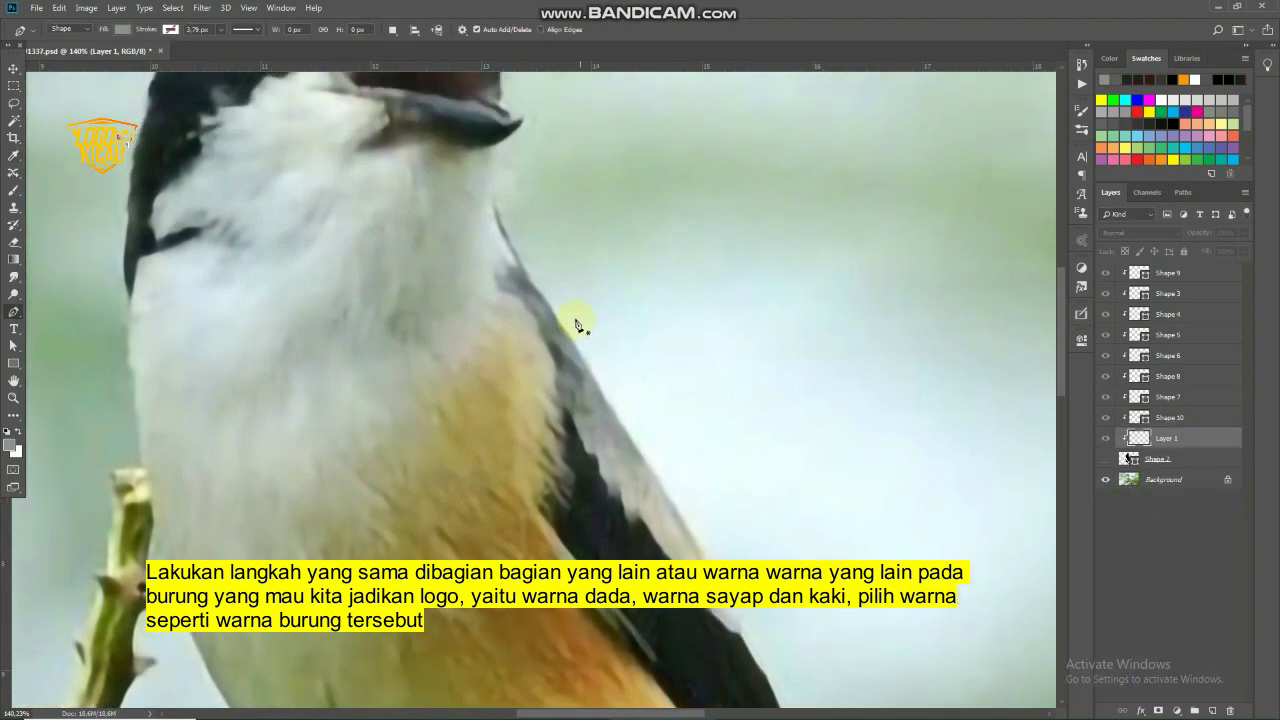
{"action": "left_click", "coordinate": [1105, 459]}
{"action": "left_click", "coordinate": [1104, 460]}
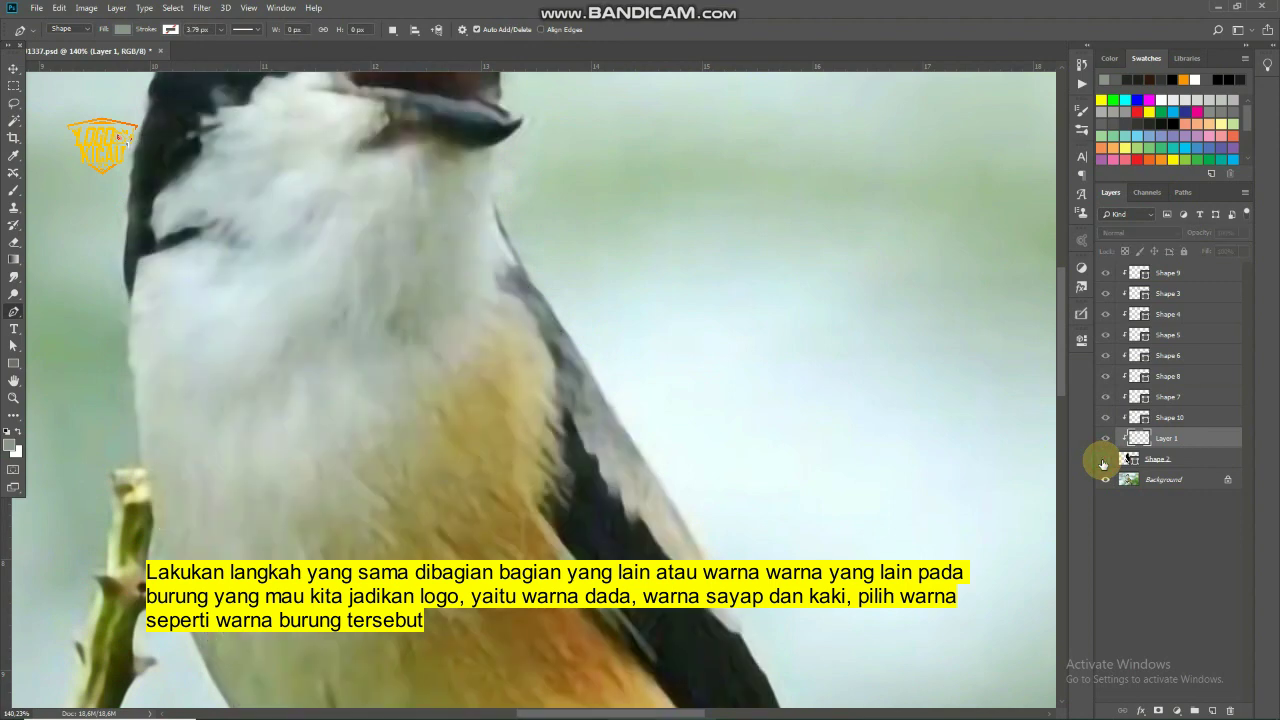
{"action": "left_click", "coordinate": [497, 208]}
{"action": "left_click", "coordinate": [484, 258]}
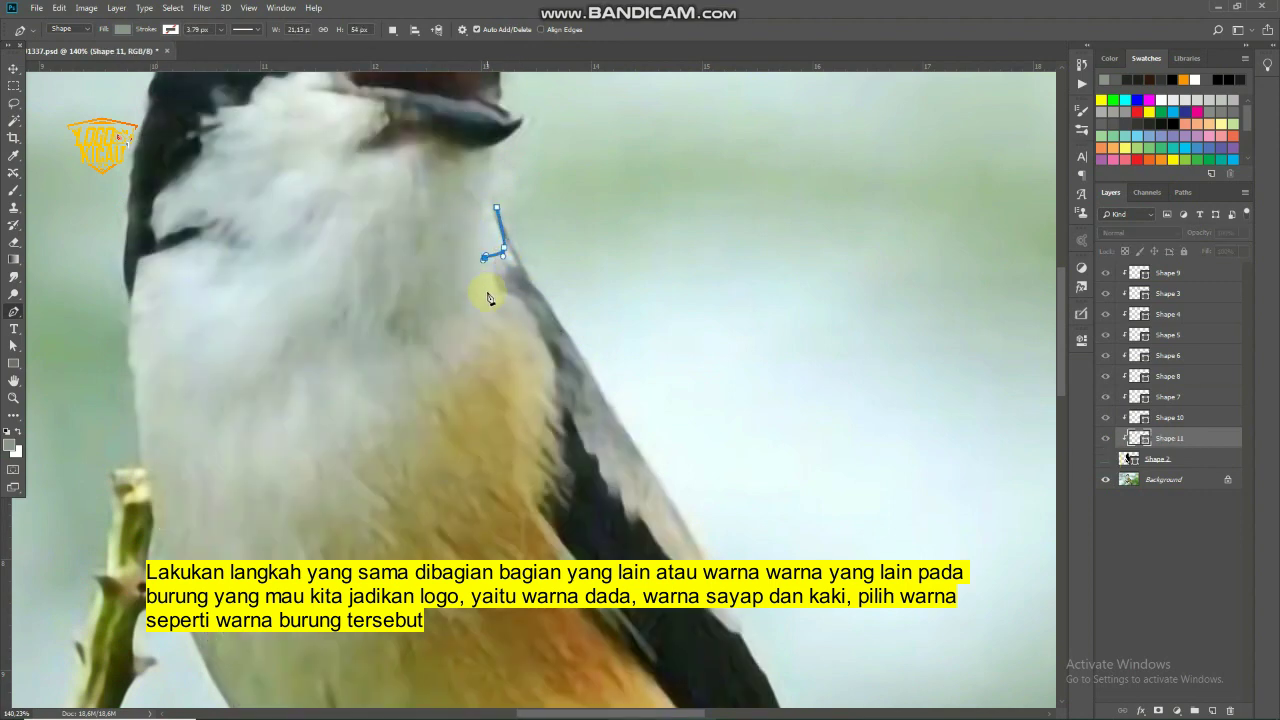
{"action": "left_click", "coordinate": [1106, 461]}
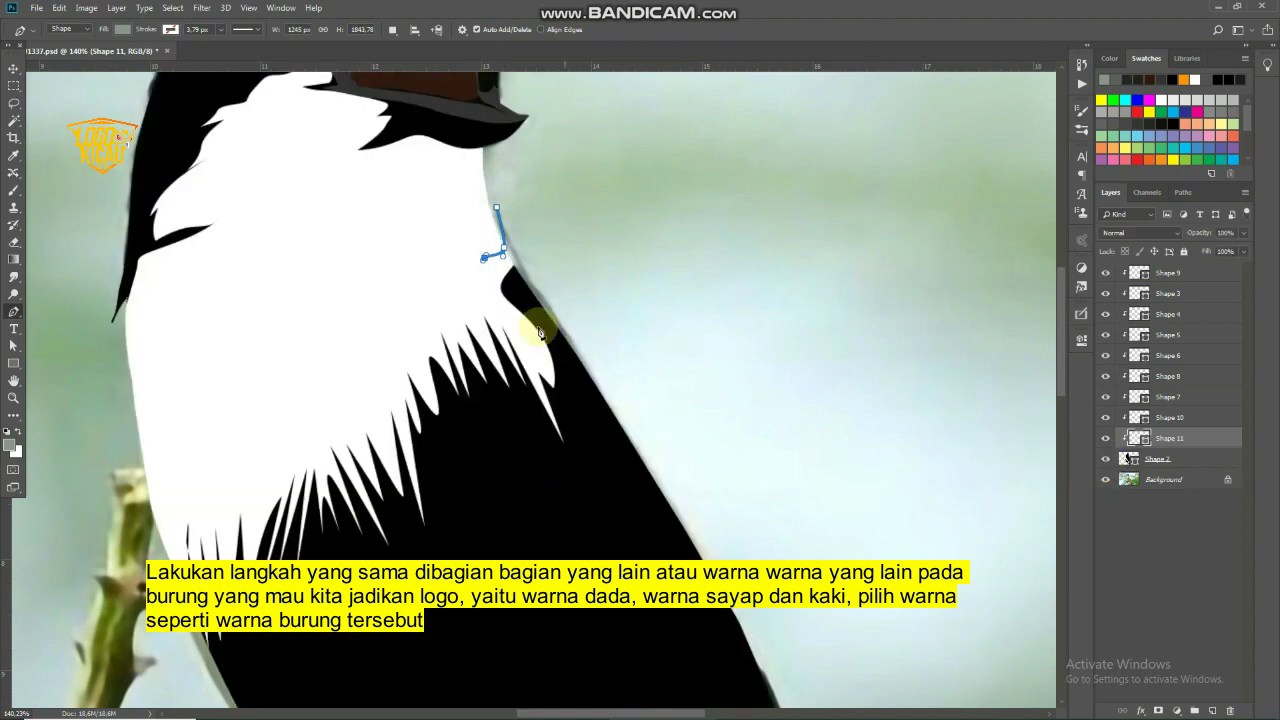
{"action": "left_click", "coordinate": [491, 295]}
{"action": "left_click", "coordinate": [502, 306]}
{"action": "left_click", "coordinate": [531, 342]}
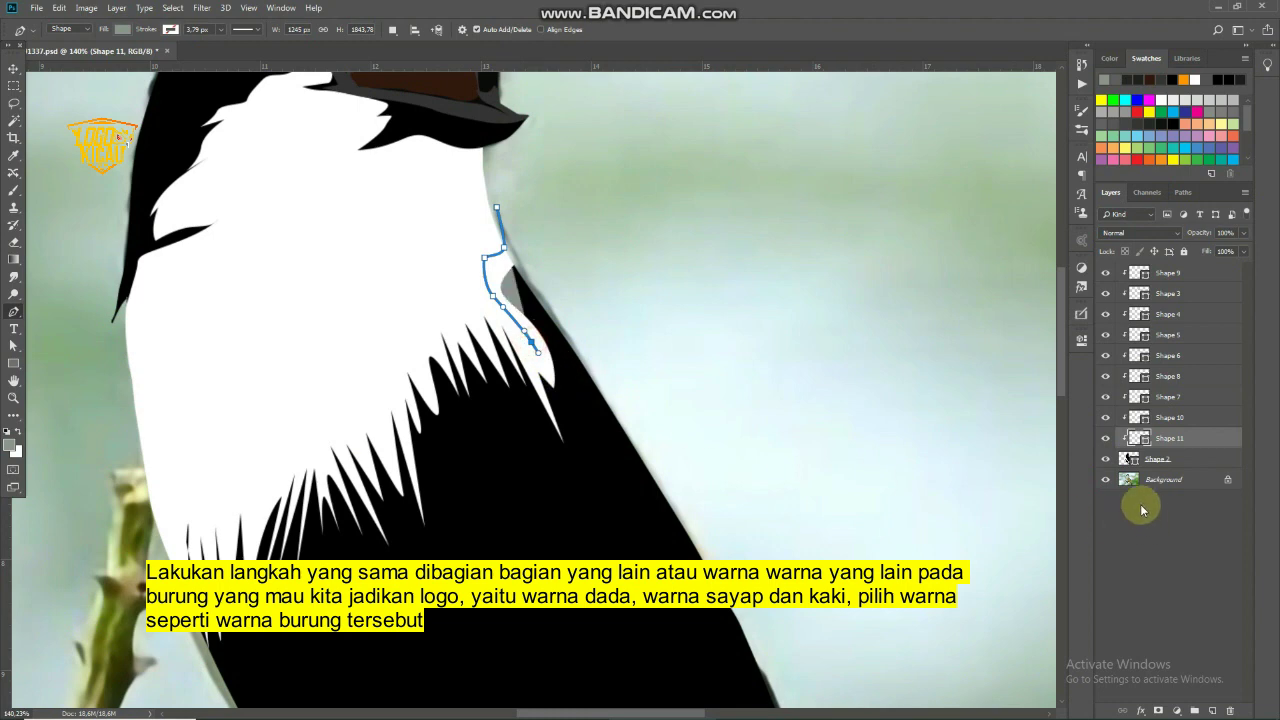
{"action": "left_click", "coordinate": [1106, 459]}
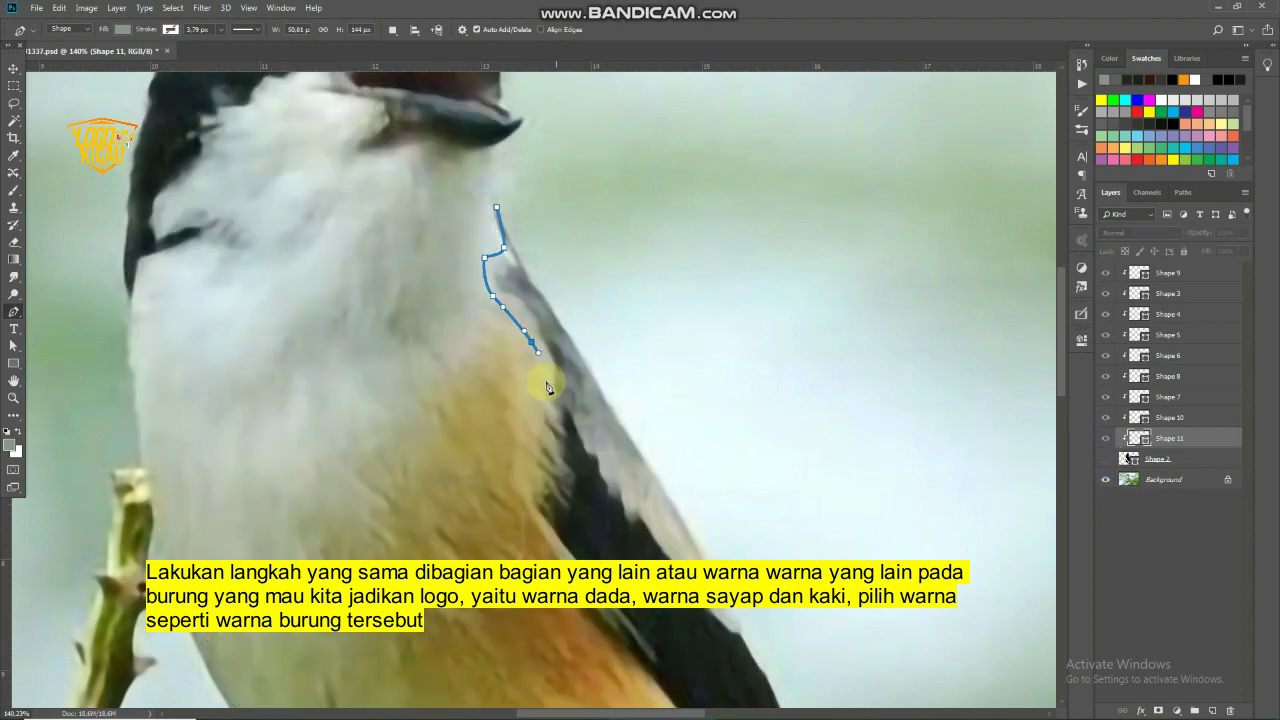
Extend the outline down the wing edge, then close it back at the start as Shape 11
{"action": "left_click", "coordinate": [543, 392]}
{"action": "left_click", "coordinate": [570, 420]}
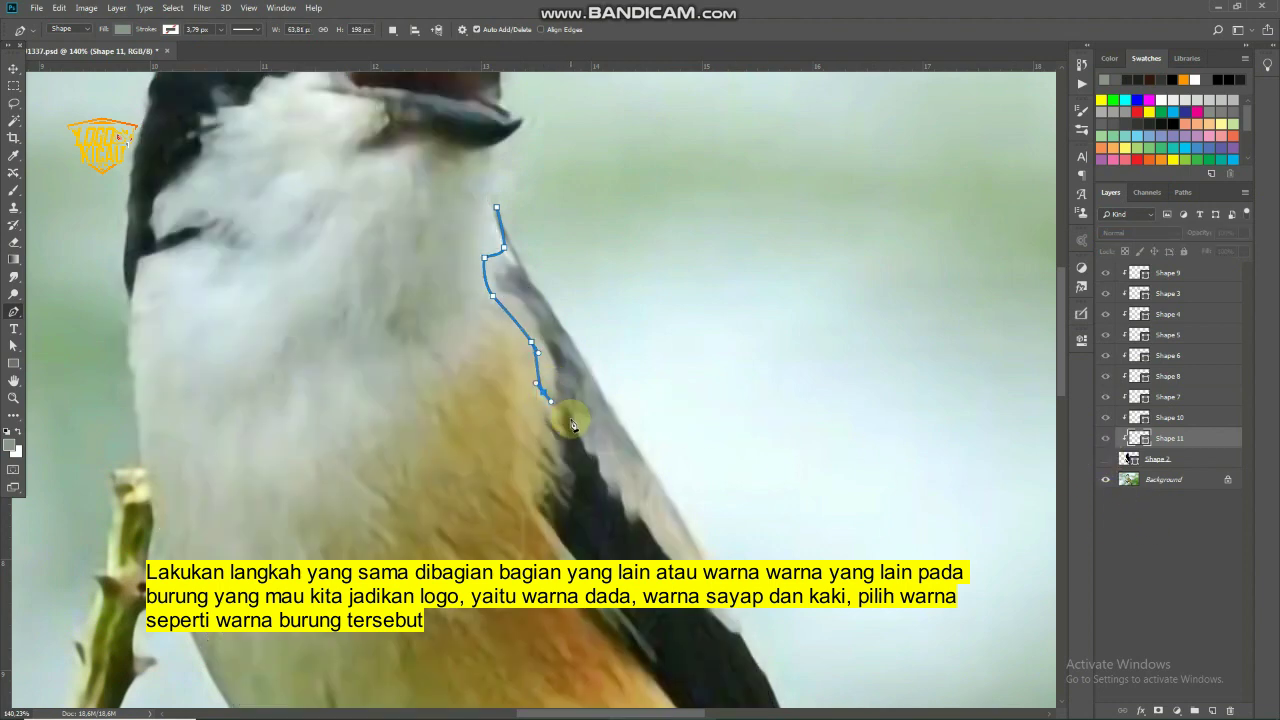
{"action": "left_click", "coordinate": [575, 437]}
{"action": "left_click", "coordinate": [602, 481]}
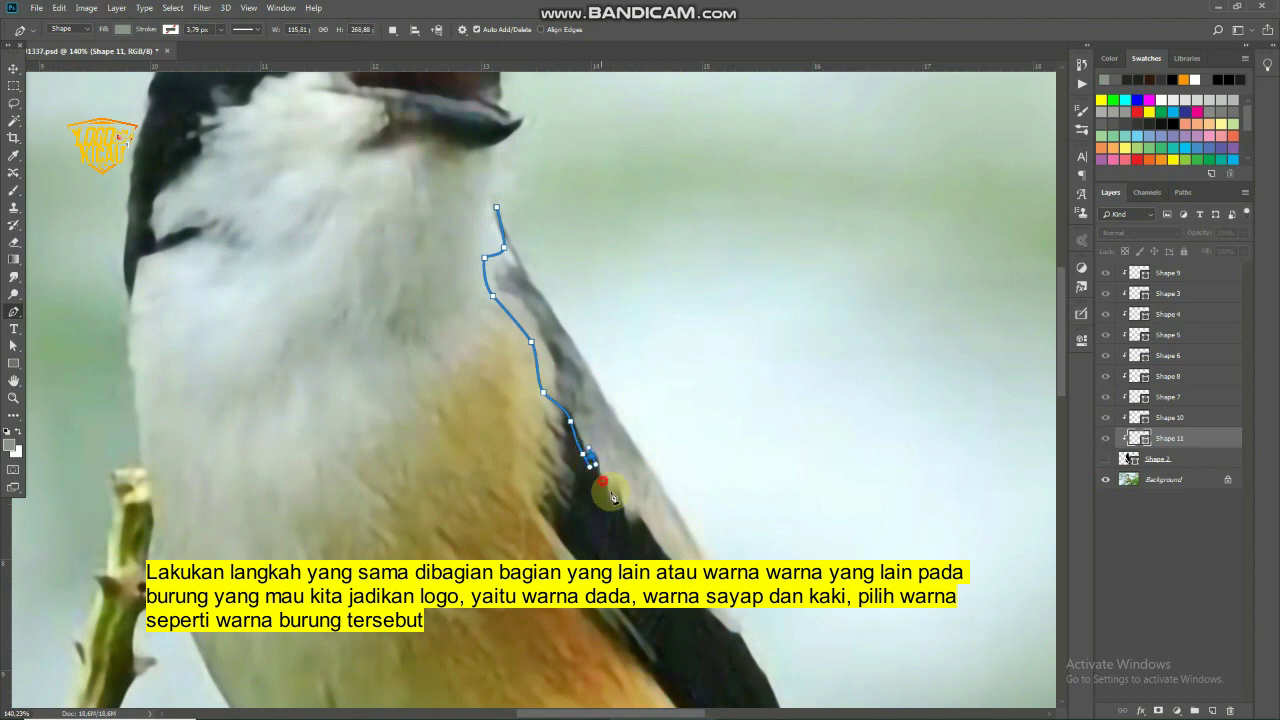
{"action": "left_click", "coordinate": [615, 491]}
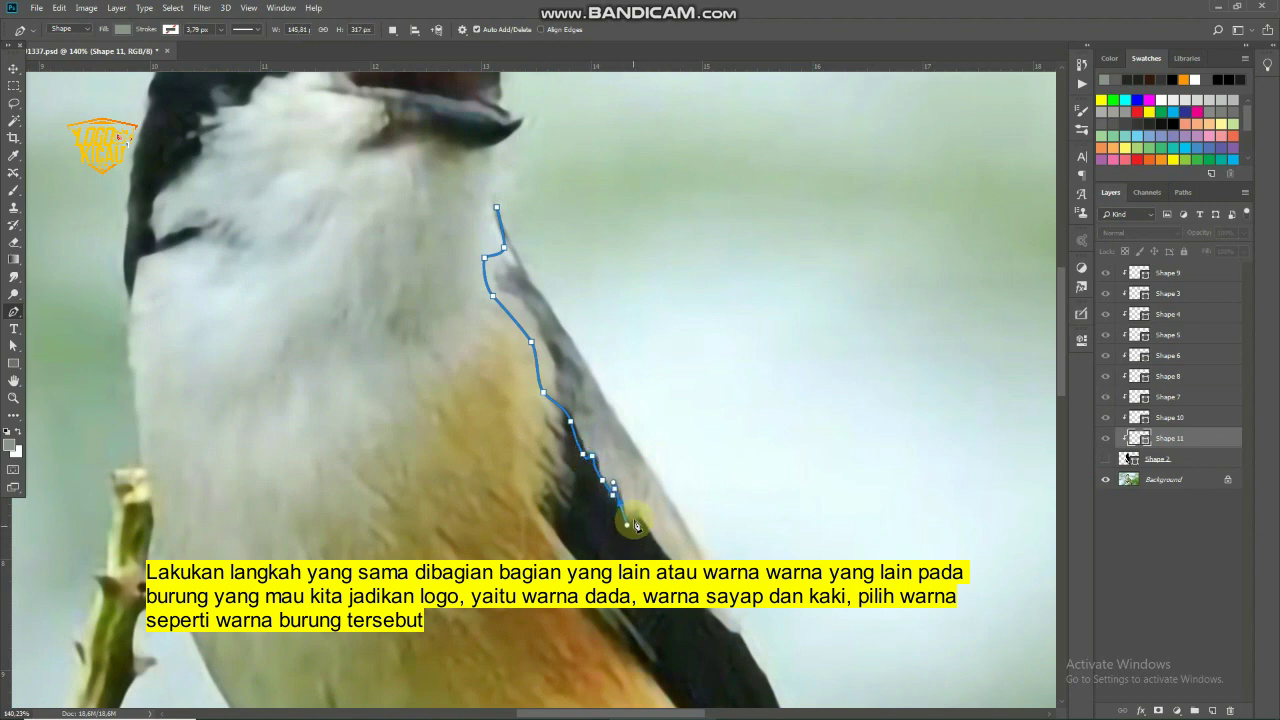
{"action": "mouse_move", "coordinate": [665, 533]}
{"action": "left_mouse_down"}
{"action": "mouse_move", "coordinate": [557, 388]}
{"action": "mouse_move", "coordinate": [586, 456]}
{"action": "left_mouse_up"}
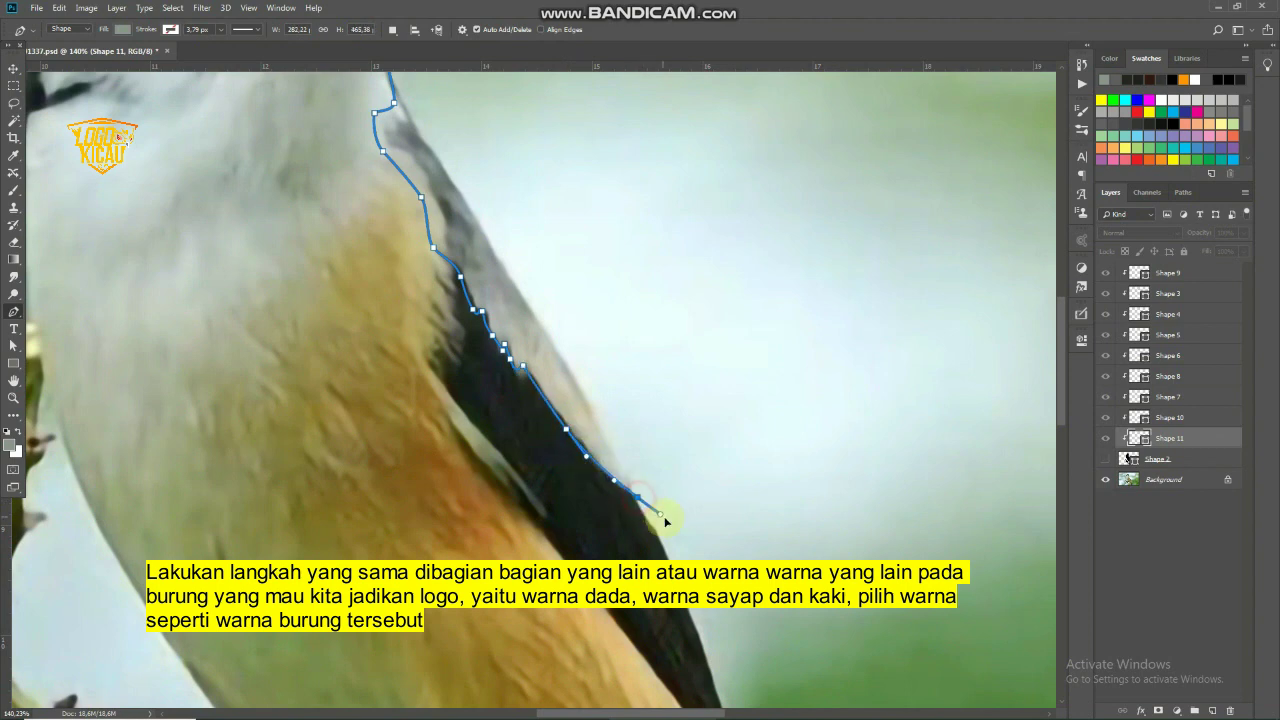
{"action": "left_click_drag", "start_coordinate": [566, 242], "coordinate": [655, 406]}
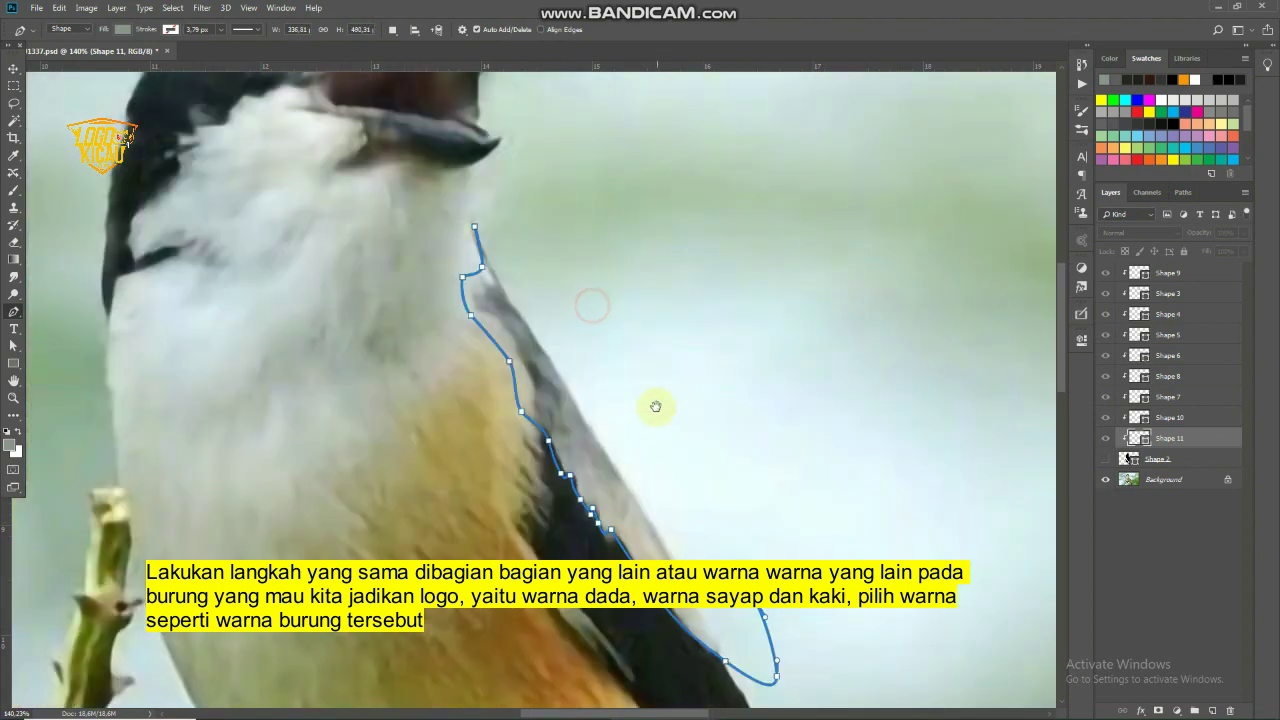
{"action": "left_click", "coordinate": [566, 289]}
{"action": "left_click_drag", "start_coordinate": [513, 244], "coordinate": [496, 240]}
{"action": "left_click", "coordinate": [476, 229]}
{"action": "key", "text": "Return"}
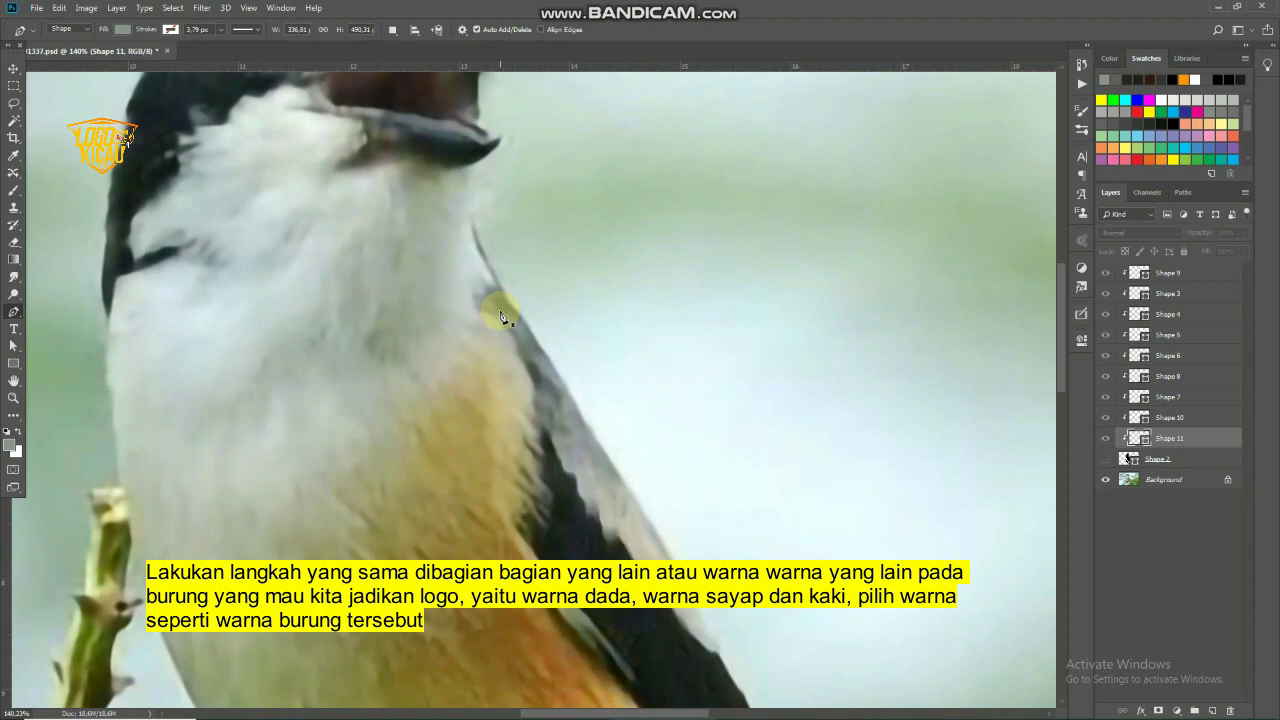
Sample light grey (R 182, G 180, B 165) from the bird and start a new wing-edge shape
{"action": "left_click", "coordinate": [9, 447]}
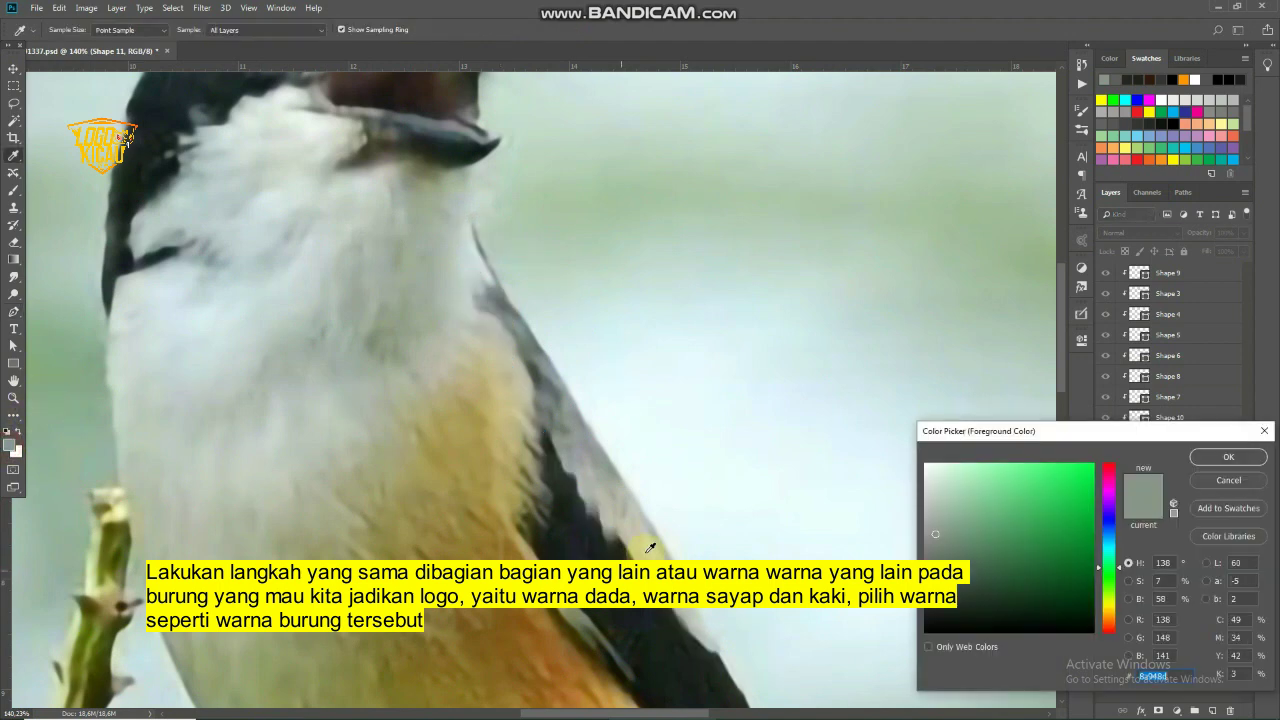
{"action": "left_click", "coordinate": [615, 514]}
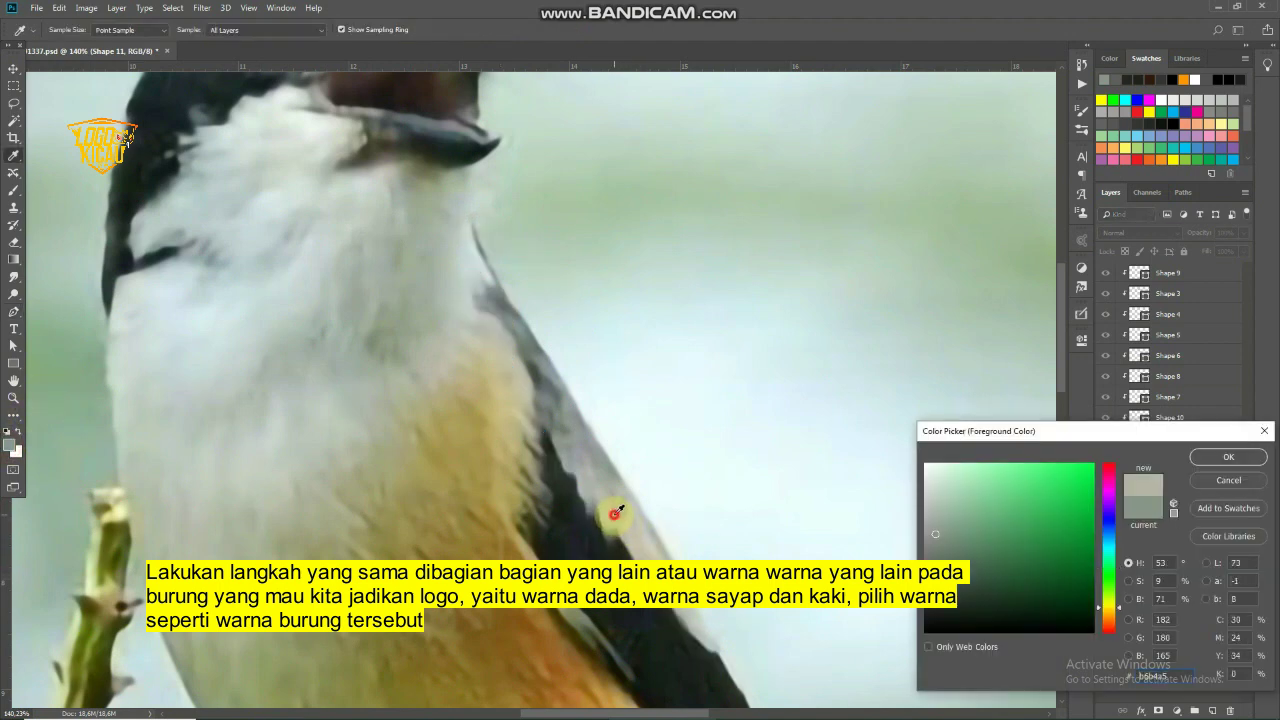
{"action": "left_click", "coordinate": [1229, 460]}
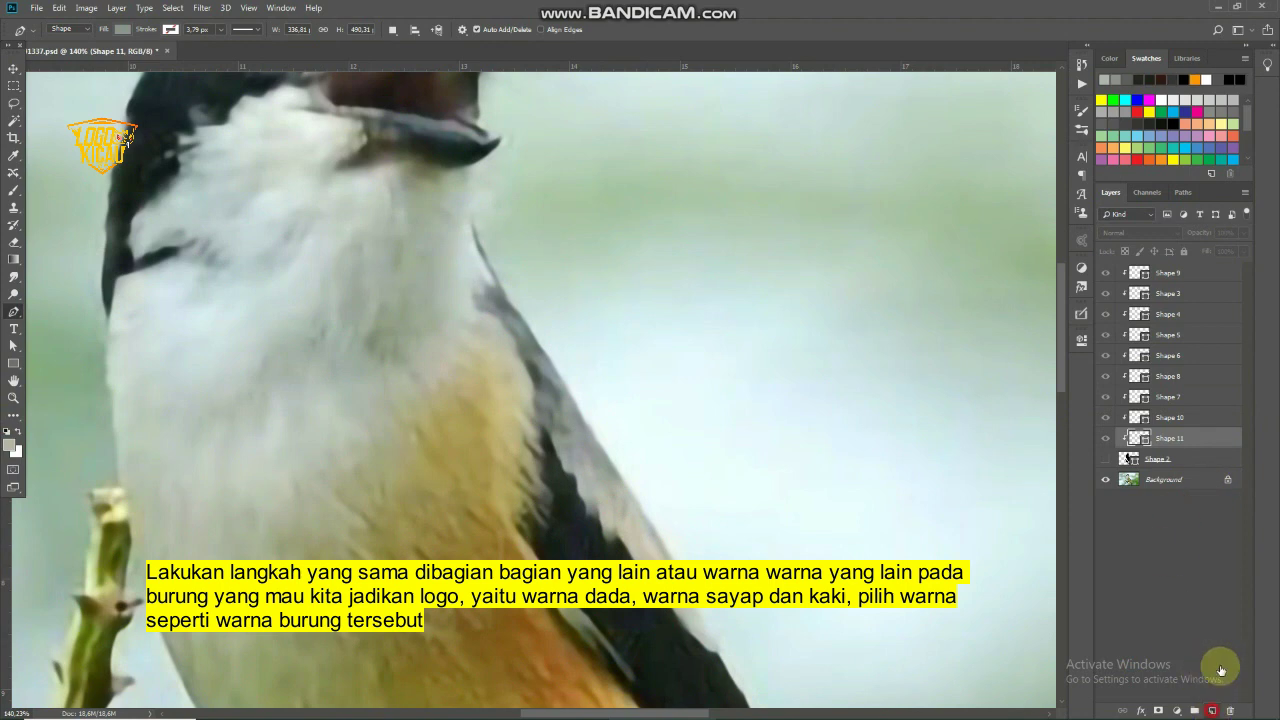
{"action": "left_click", "coordinate": [597, 467]}
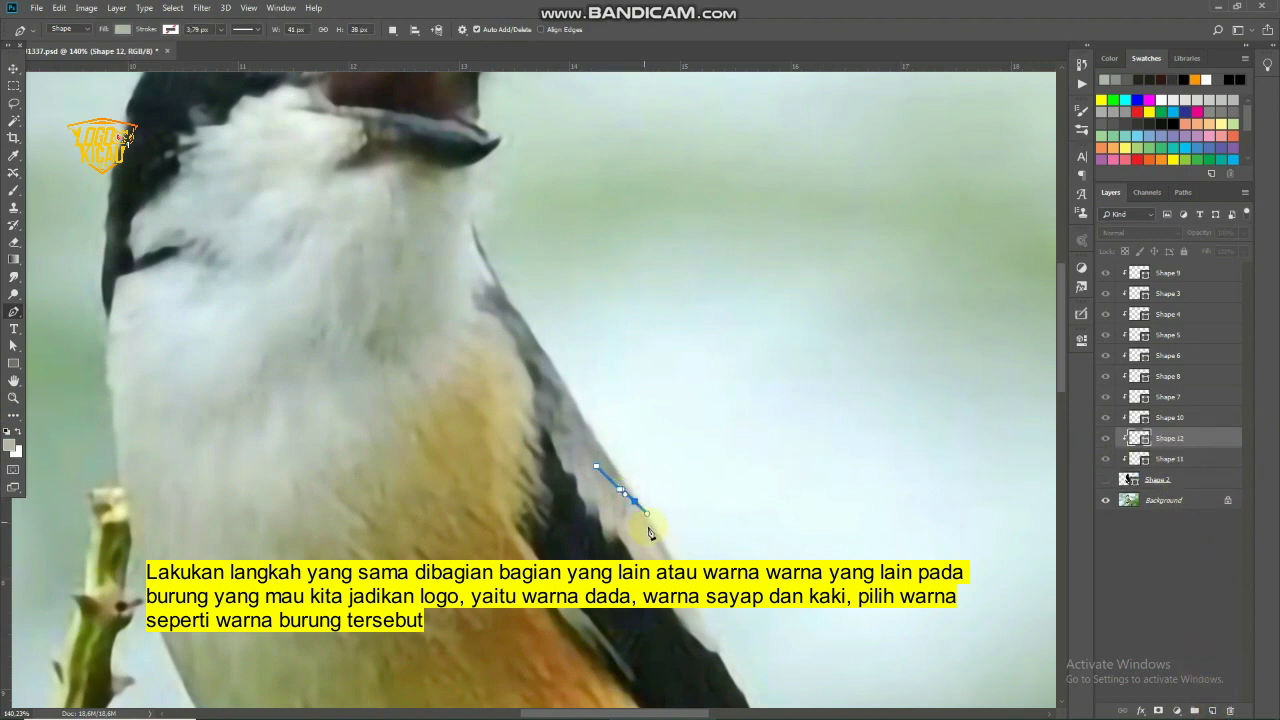
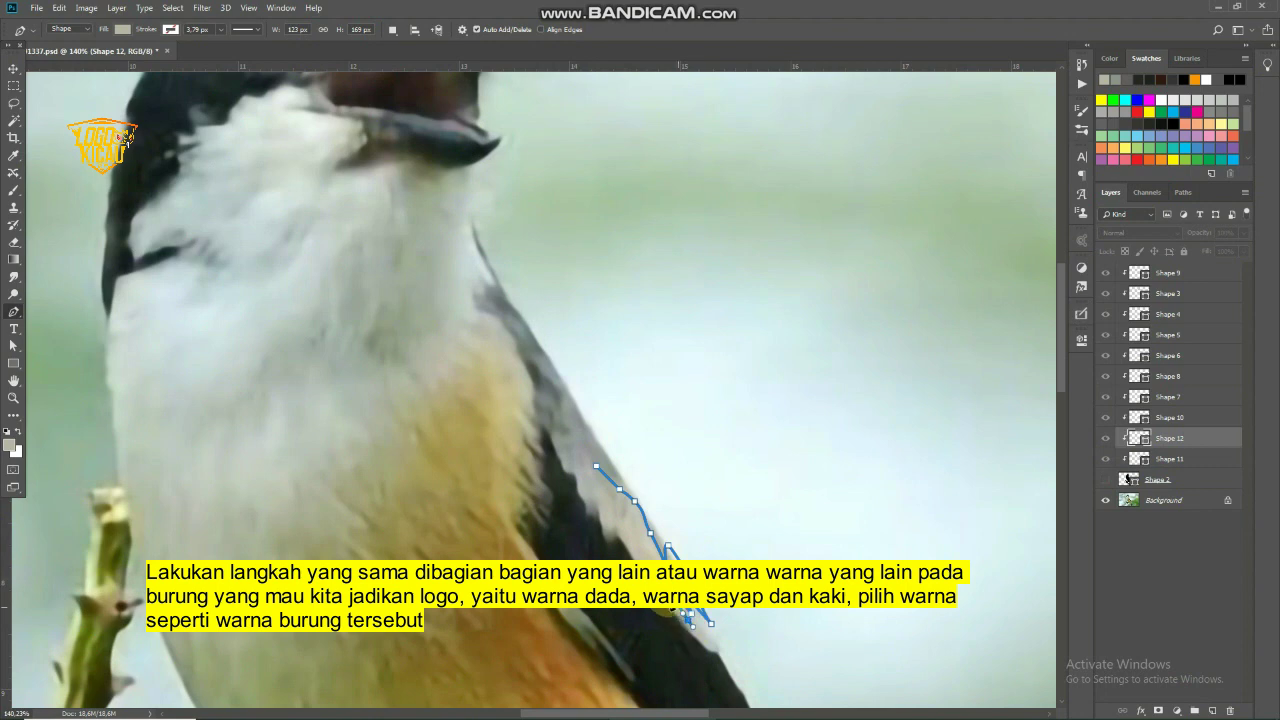
Extend the wing-edge outline with three more points, close it and commit the shape
{"action": "left_click", "coordinate": [619, 536]}
{"action": "left_click", "coordinate": [640, 545]}
{"action": "mouse_move", "coordinate": [612, 501]}
{"action": "left_mouse_down"}
{"action": "mouse_move", "coordinate": [635, 528]}
{"action": "mouse_move", "coordinate": [612, 490]}
{"action": "mouse_move", "coordinate": [605, 523]}
{"action": "left_mouse_up"}
{"action": "left_click", "coordinate": [597, 472]}
{"action": "key", "text": "Return"}
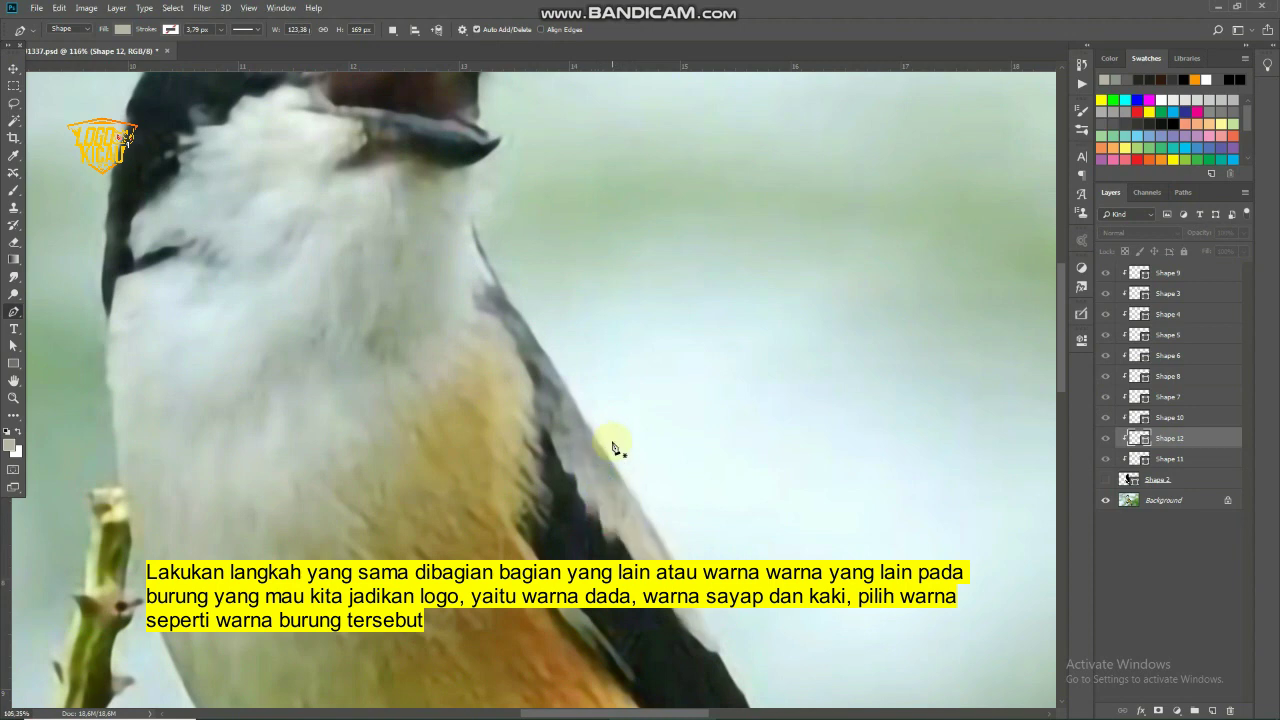
Set the foreground colour to the breast's tan (RGB 188, 169, 111) and select Shape 2
{"action": "scroll", "coordinate": [613, 447], "scroll_direction": "down", "scroll_amount": 1}
{"action": "scroll", "coordinate": [613, 447], "scroll_direction": "down", "scroll_amount": 1}
{"action": "scroll", "coordinate": [608, 494], "scroll_direction": "up", "scroll_amount": 1}
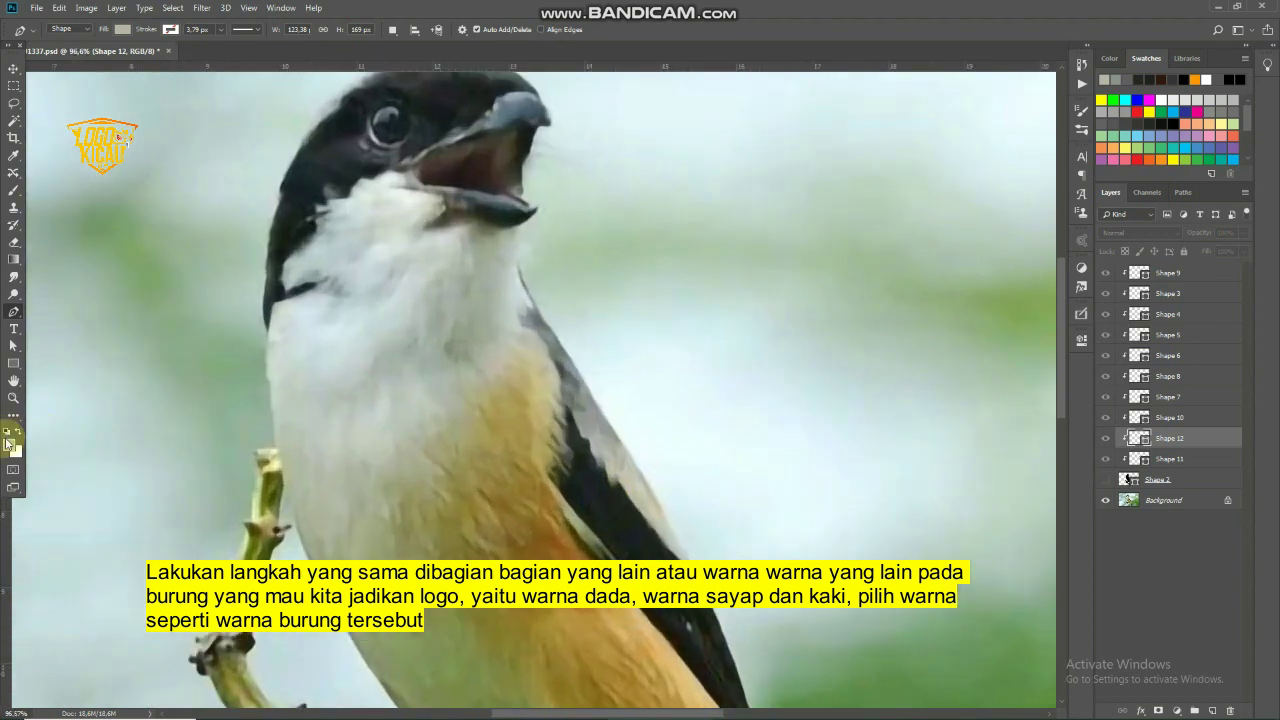
{"action": "left_click", "coordinate": [8, 445]}
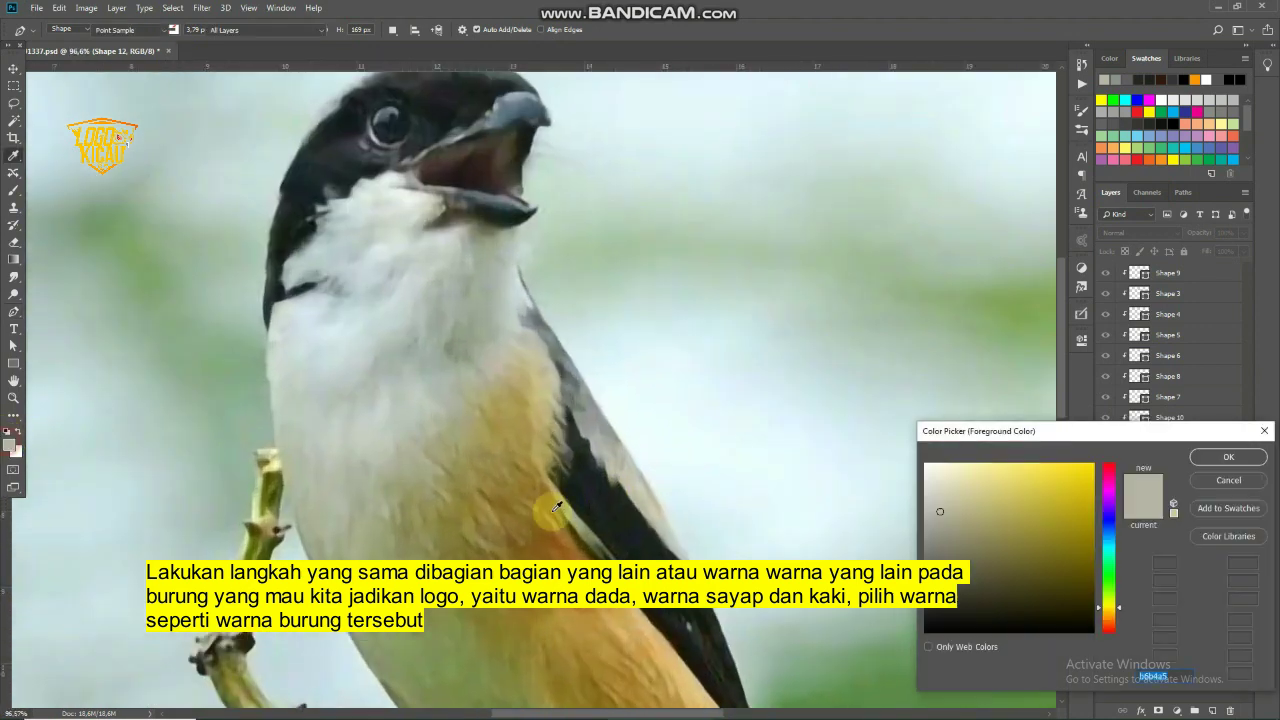
{"action": "left_click", "coordinate": [541, 413]}
{"action": "left_click", "coordinate": [1225, 457]}
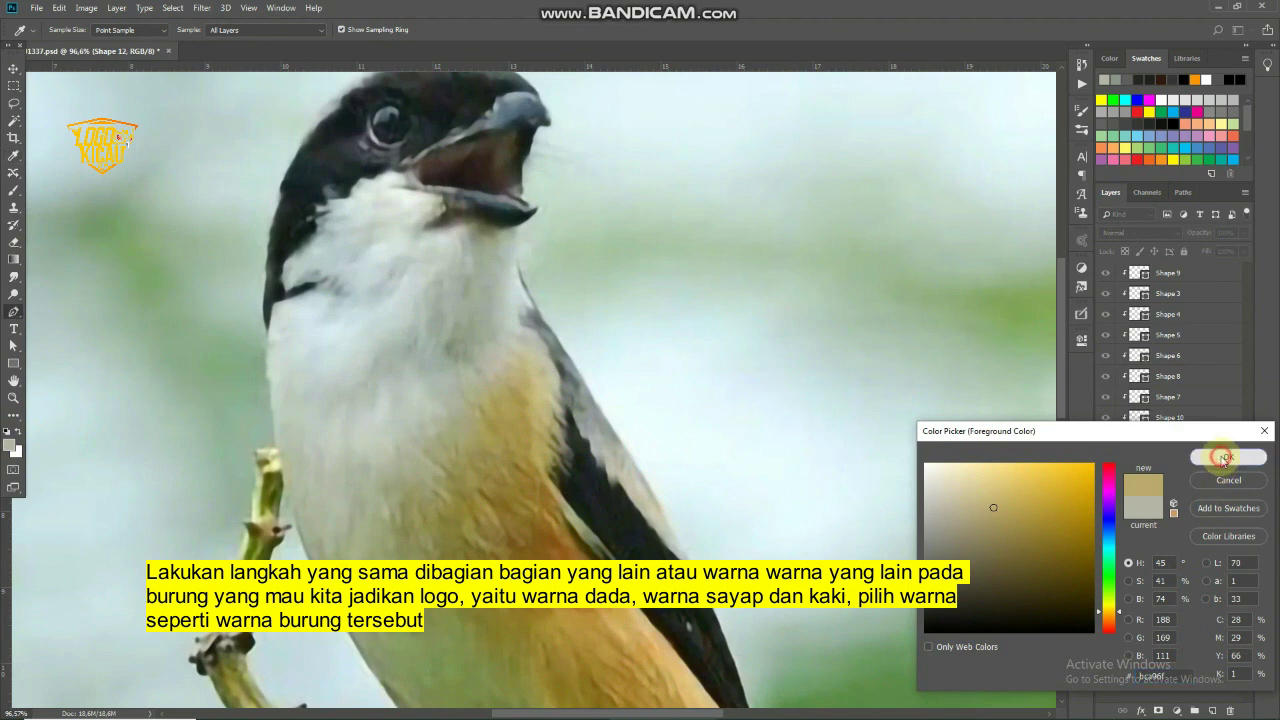
{"action": "left_click", "coordinate": [1165, 479]}
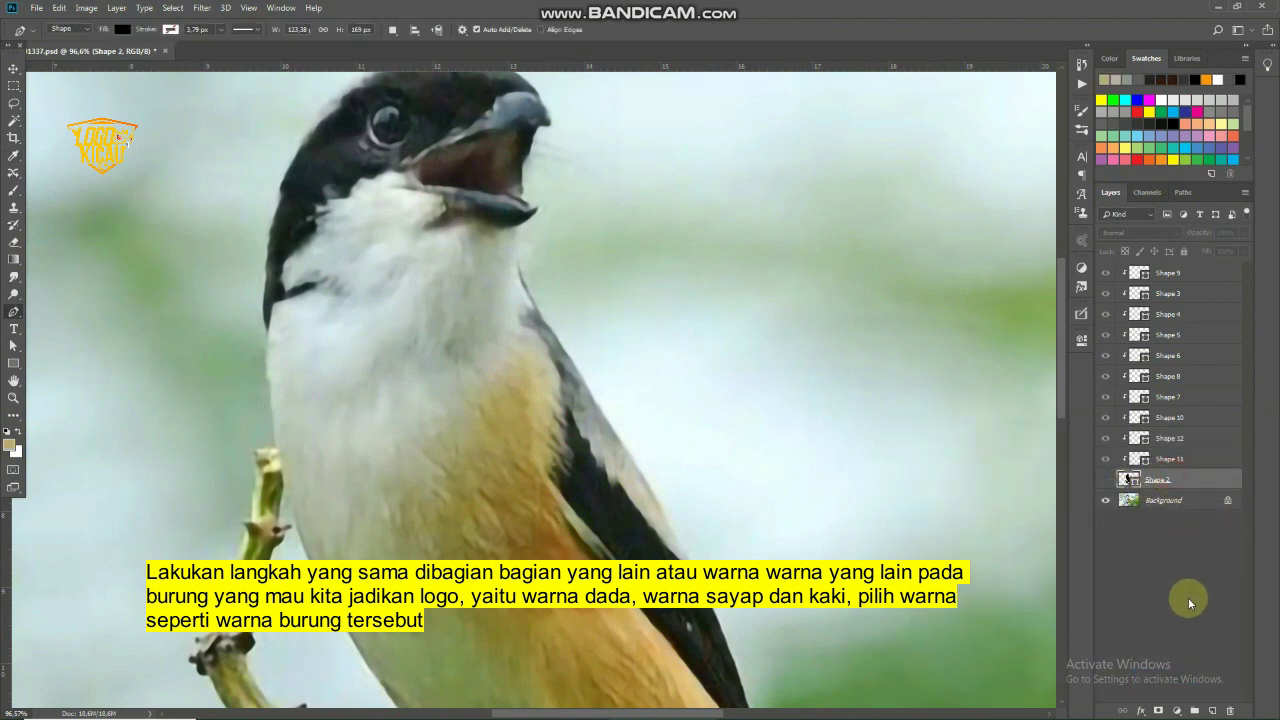
Add a new layer and trace the breast from below the throat down the jagged chest feathers
{"action": "left_click", "coordinate": [1212, 710]}
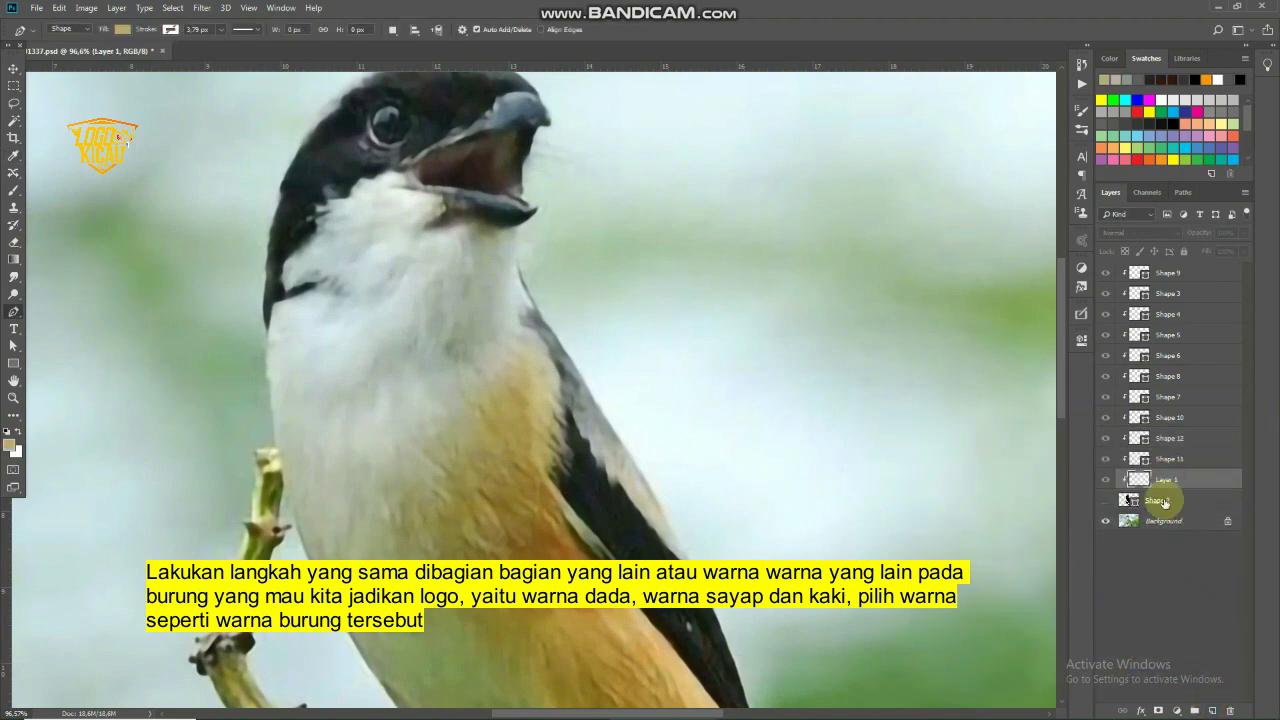
{"action": "left_click", "coordinate": [496, 301]}
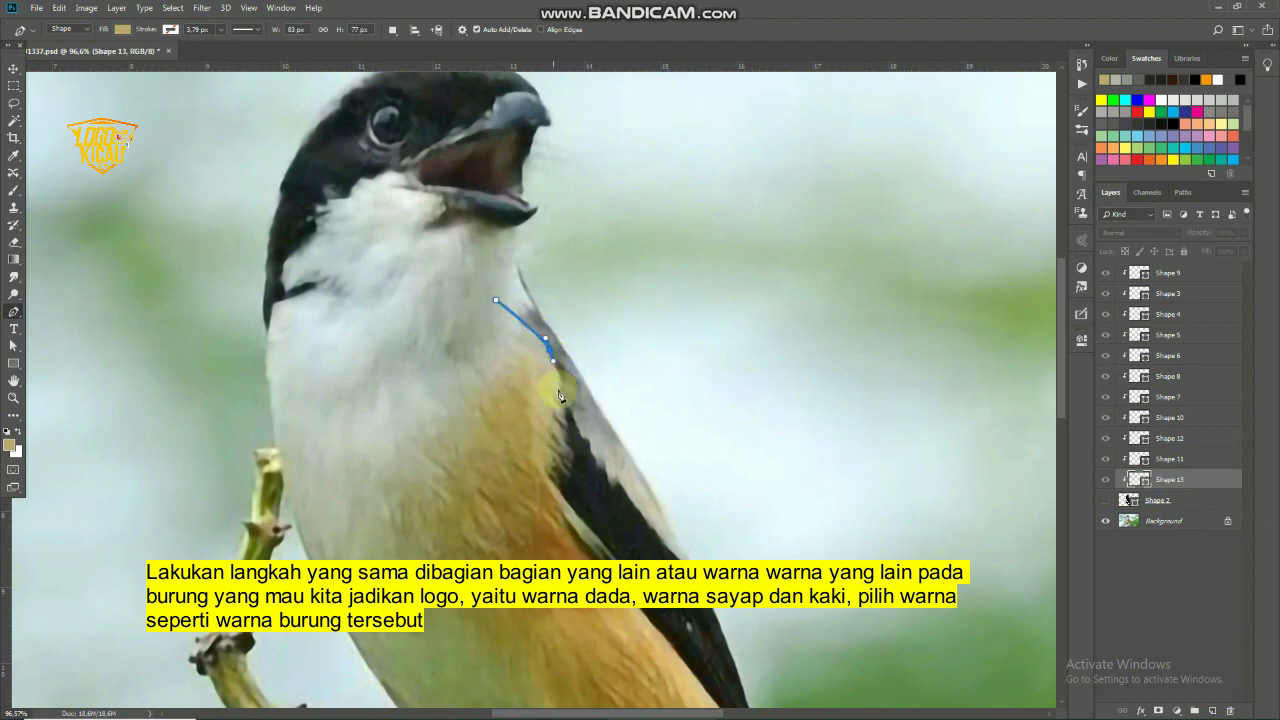
{"action": "left_click", "coordinate": [557, 389]}
{"action": "left_click", "coordinate": [565, 411]}
{"action": "left_click", "coordinate": [556, 423]}
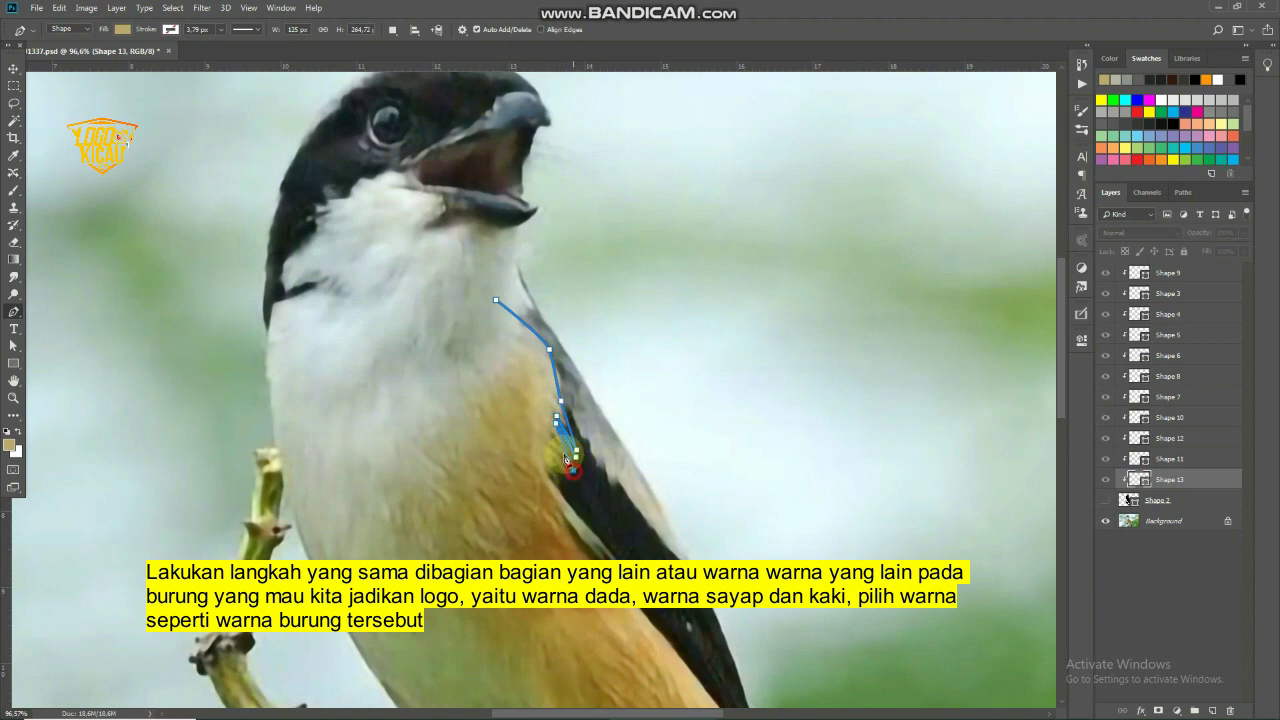
{"action": "left_click", "coordinate": [547, 427]}
{"action": "left_click", "coordinate": [575, 490]}
{"action": "left_click", "coordinate": [528, 450]}
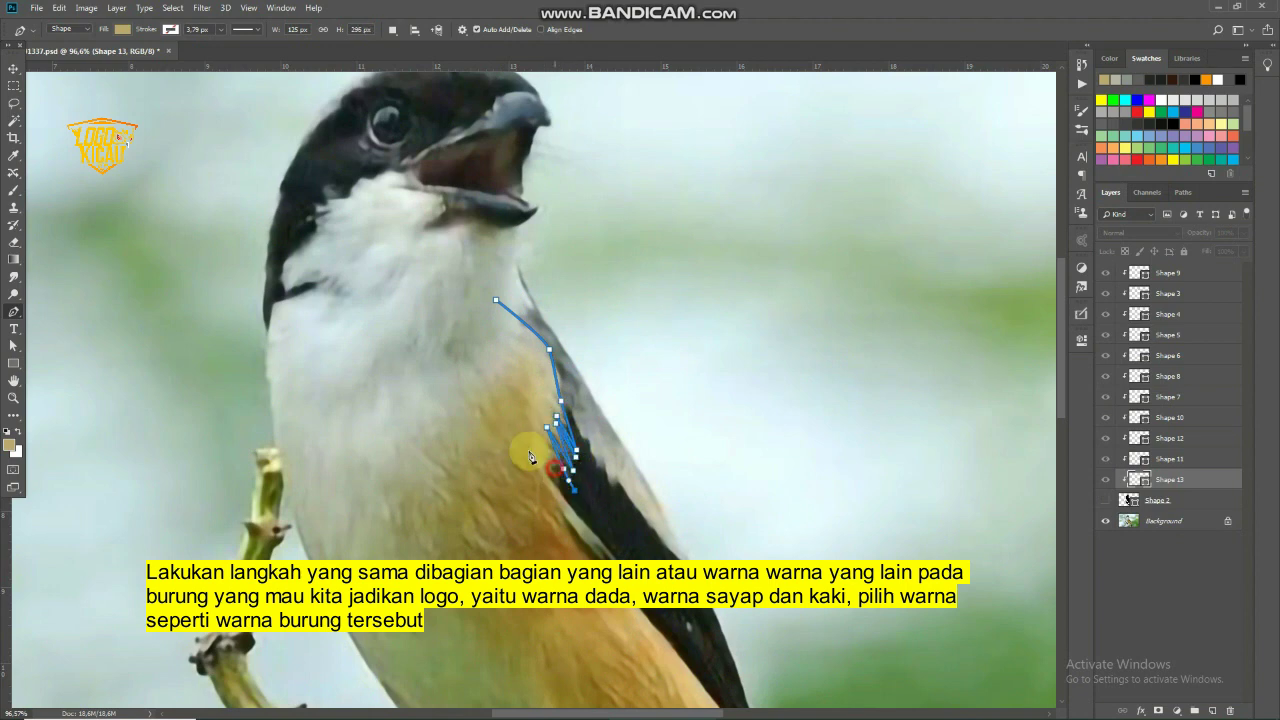
{"action": "left_click", "coordinate": [556, 481]}
{"action": "left_click", "coordinate": [576, 512]}
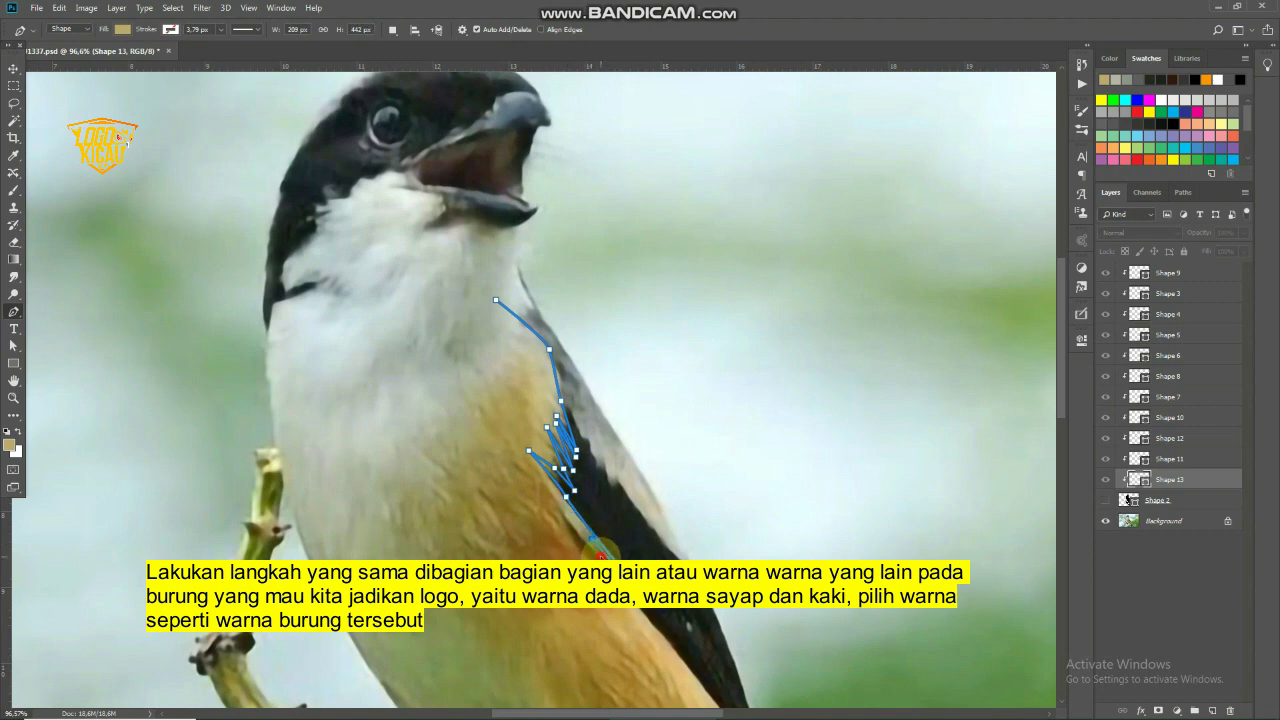
{"action": "left_click", "coordinate": [547, 492]}
{"action": "left_click", "coordinate": [577, 531]}
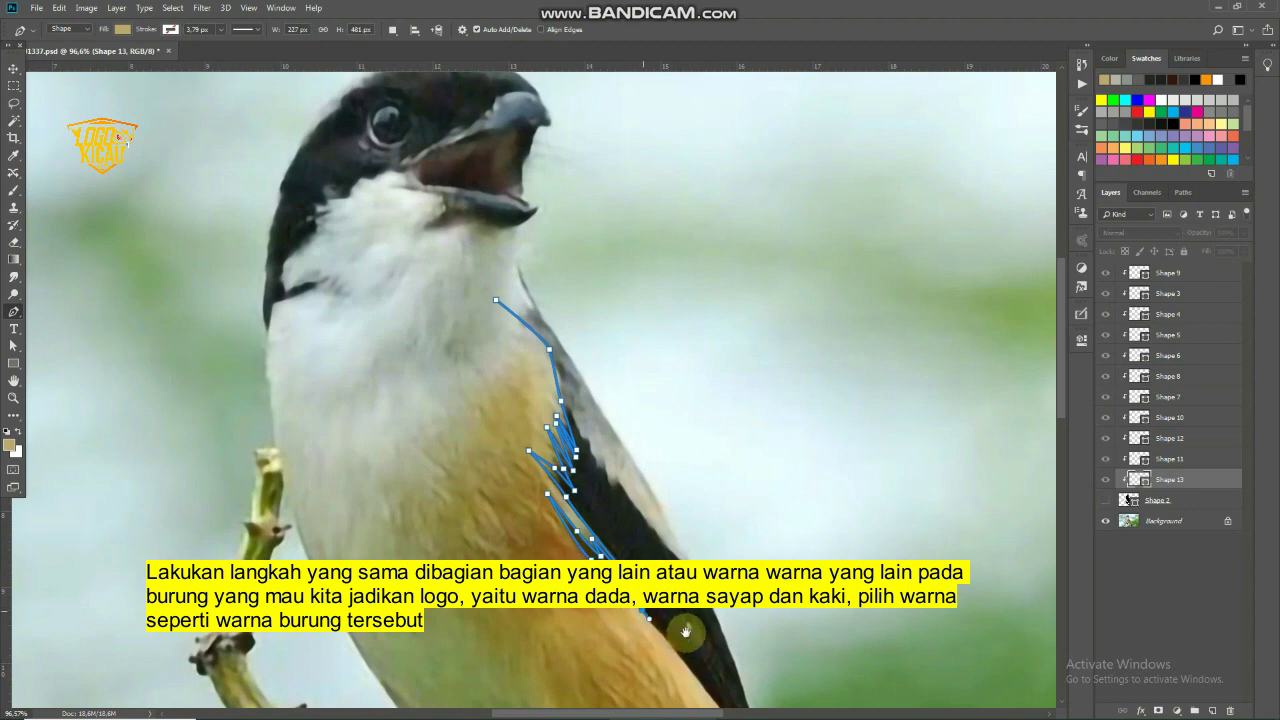
Continue the breast outline with curved points down the wing edge to the tail and back toward the legs
{"action": "left_click_drag", "start_coordinate": [688, 625], "coordinate": [537, 377]}
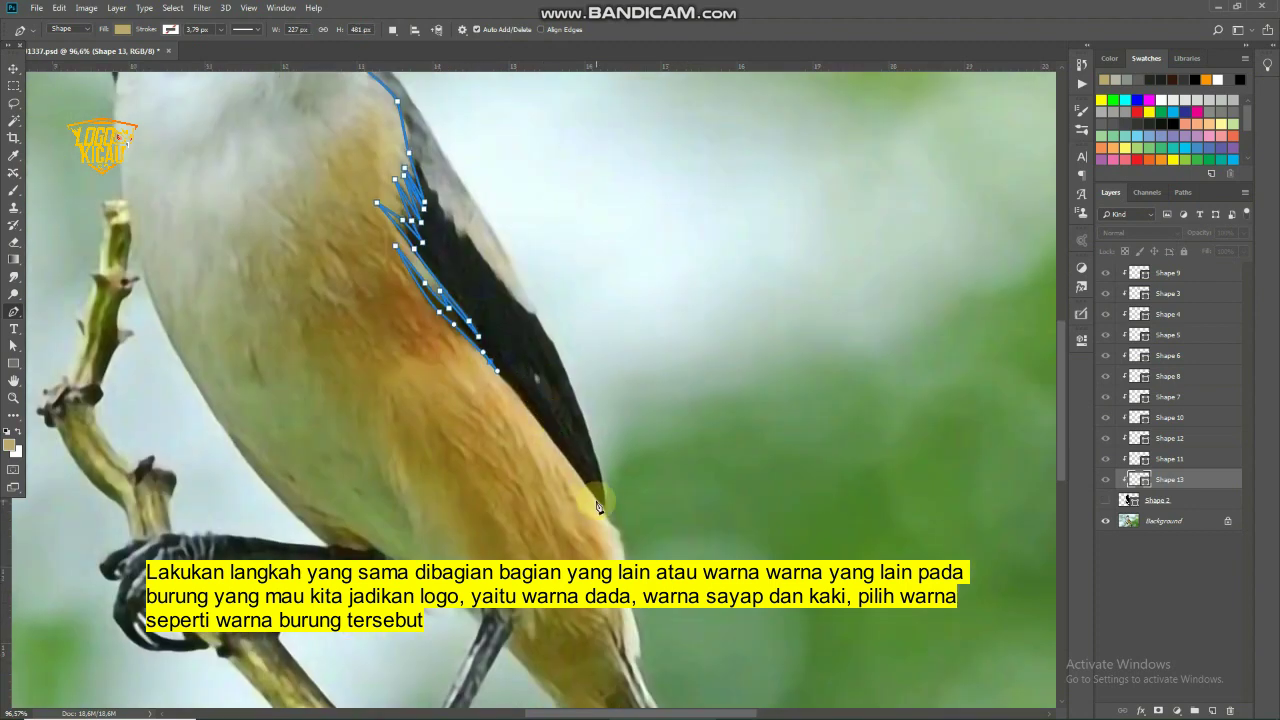
{"action": "mouse_move", "coordinate": [597, 507]}
{"action": "left_mouse_down"}
{"action": "mouse_move", "coordinate": [597, 525]}
{"action": "mouse_move", "coordinate": [545, 383]}
{"action": "left_mouse_up"}
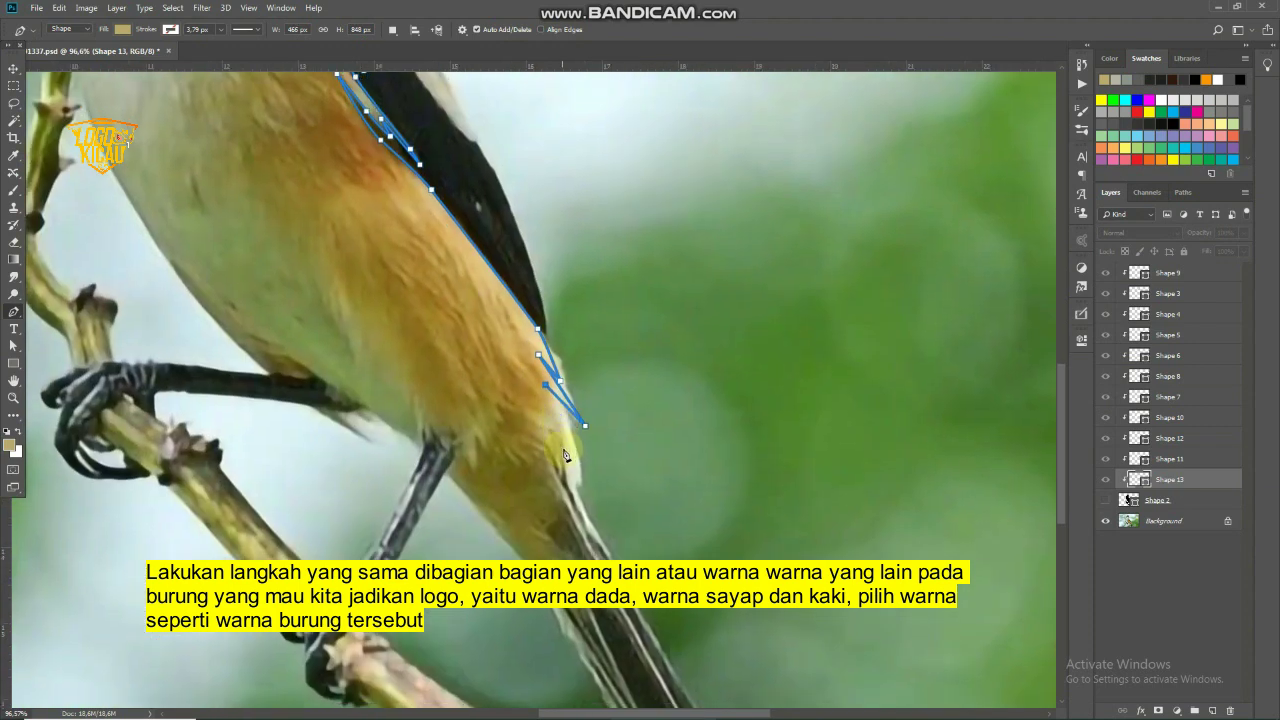
{"action": "mouse_move", "coordinate": [570, 470]}
{"action": "left_mouse_down"}
{"action": "mouse_move", "coordinate": [553, 432]}
{"action": "mouse_move", "coordinate": [543, 438]}
{"action": "left_mouse_up"}
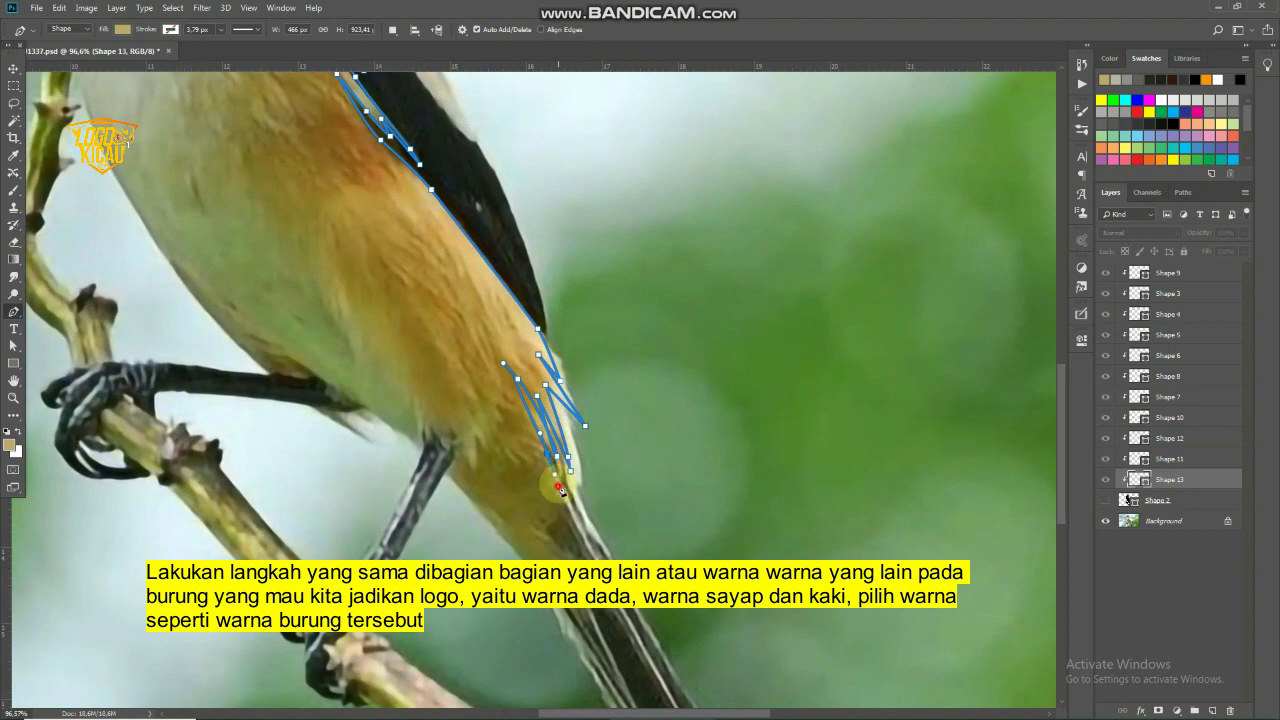
{"action": "left_click_drag", "start_coordinate": [557, 486], "coordinate": [510, 399]}
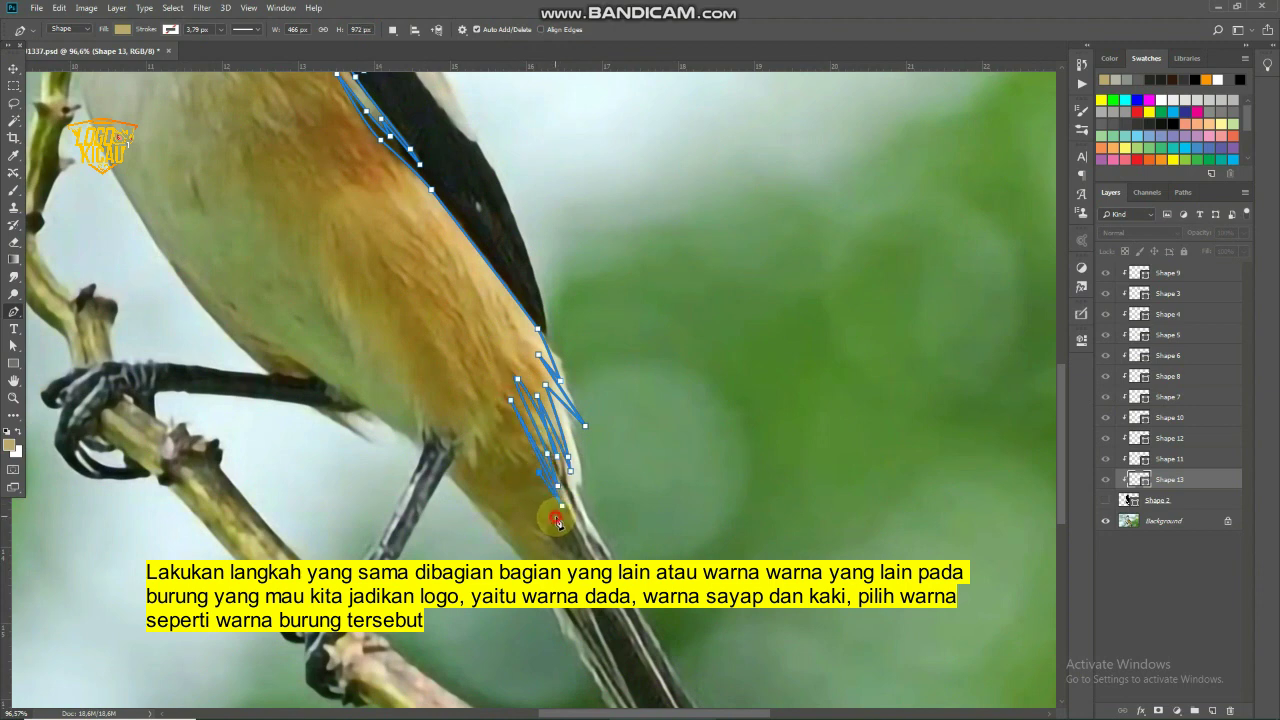
{"action": "left_click_drag", "start_coordinate": [552, 522], "coordinate": [578, 553]}
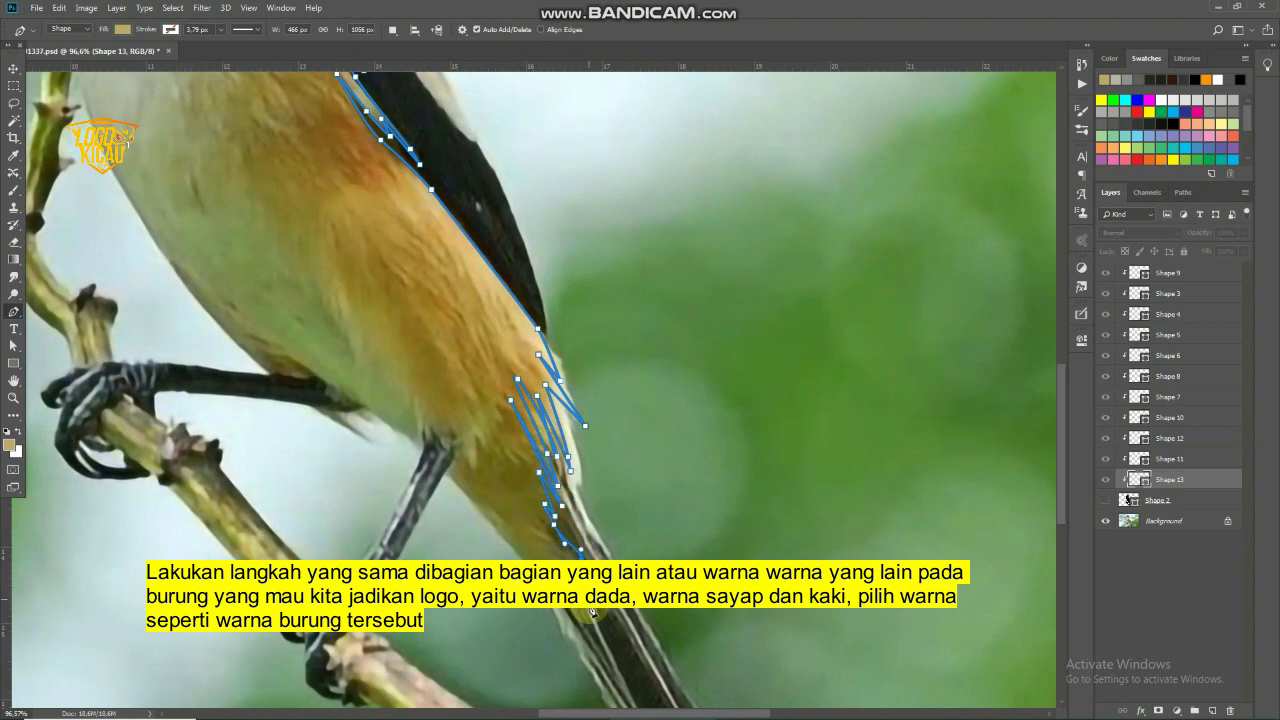
{"action": "left_click_drag", "start_coordinate": [592, 612], "coordinate": [577, 610]}
{"action": "left_click", "coordinate": [449, 486]}
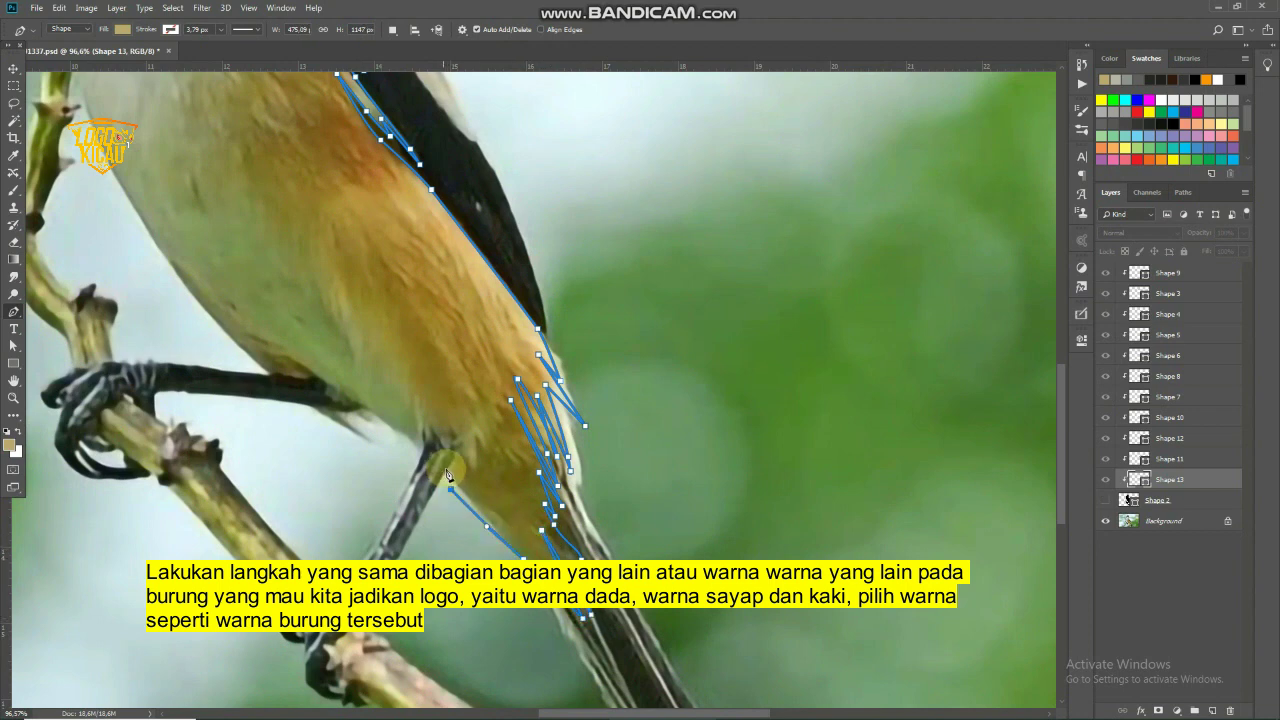
Trace the breast outline around the legs and along the lower belly feathers
{"action": "left_click", "coordinate": [437, 427]}
{"action": "left_click", "coordinate": [332, 439]}
{"action": "left_click", "coordinate": [306, 406]}
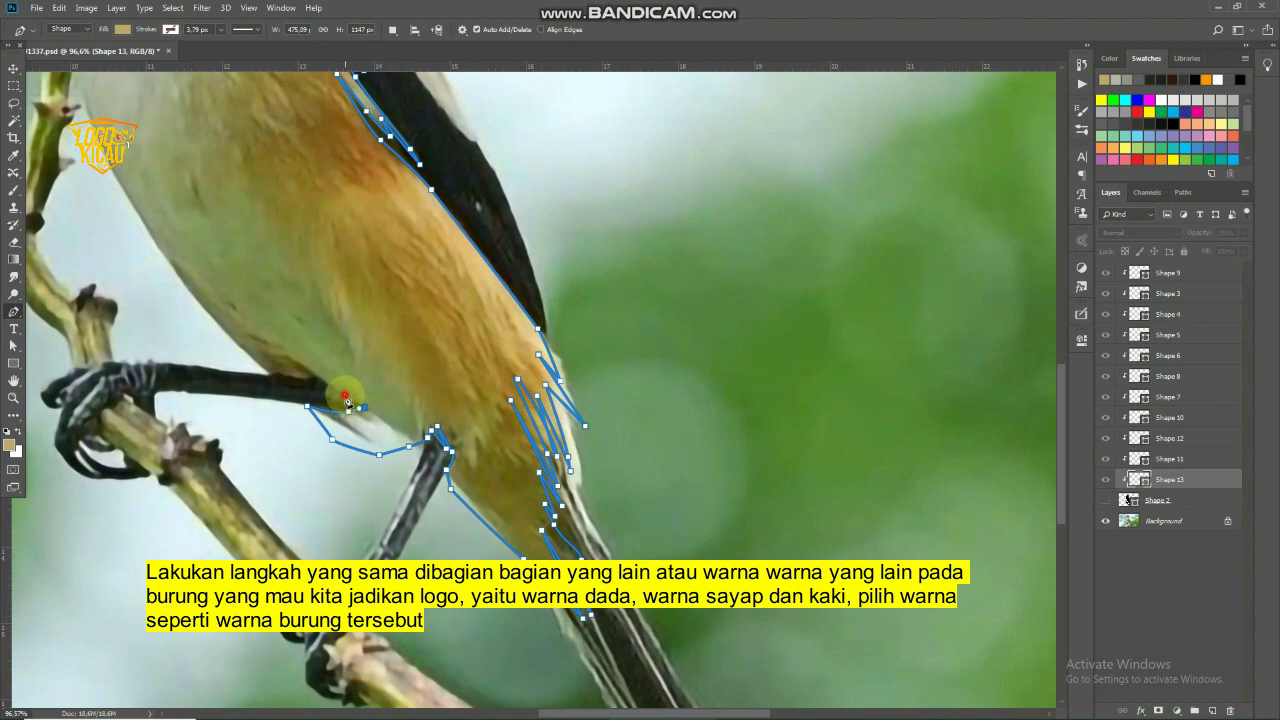
{"action": "left_click", "coordinate": [334, 401]}
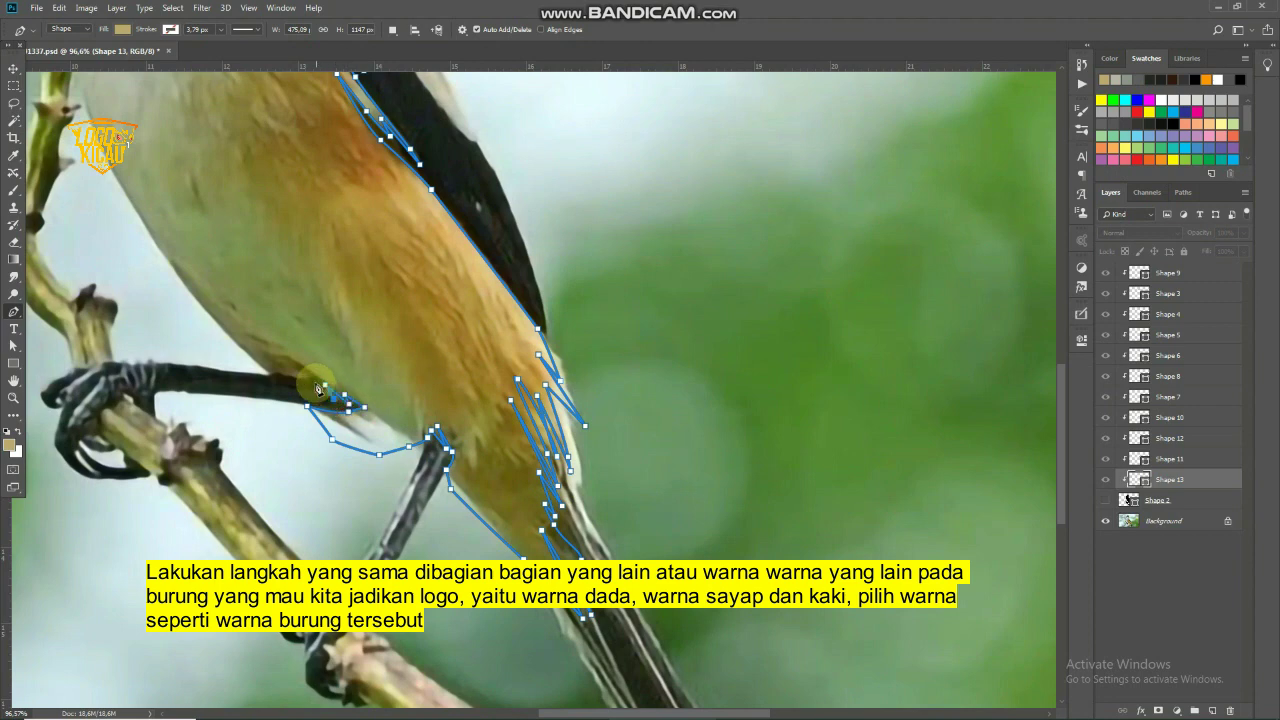
{"action": "mouse_move", "coordinate": [310, 381]}
{"action": "left_mouse_down"}
{"action": "mouse_move", "coordinate": [305, 418]}
{"action": "mouse_move", "coordinate": [317, 407]}
{"action": "left_mouse_up"}
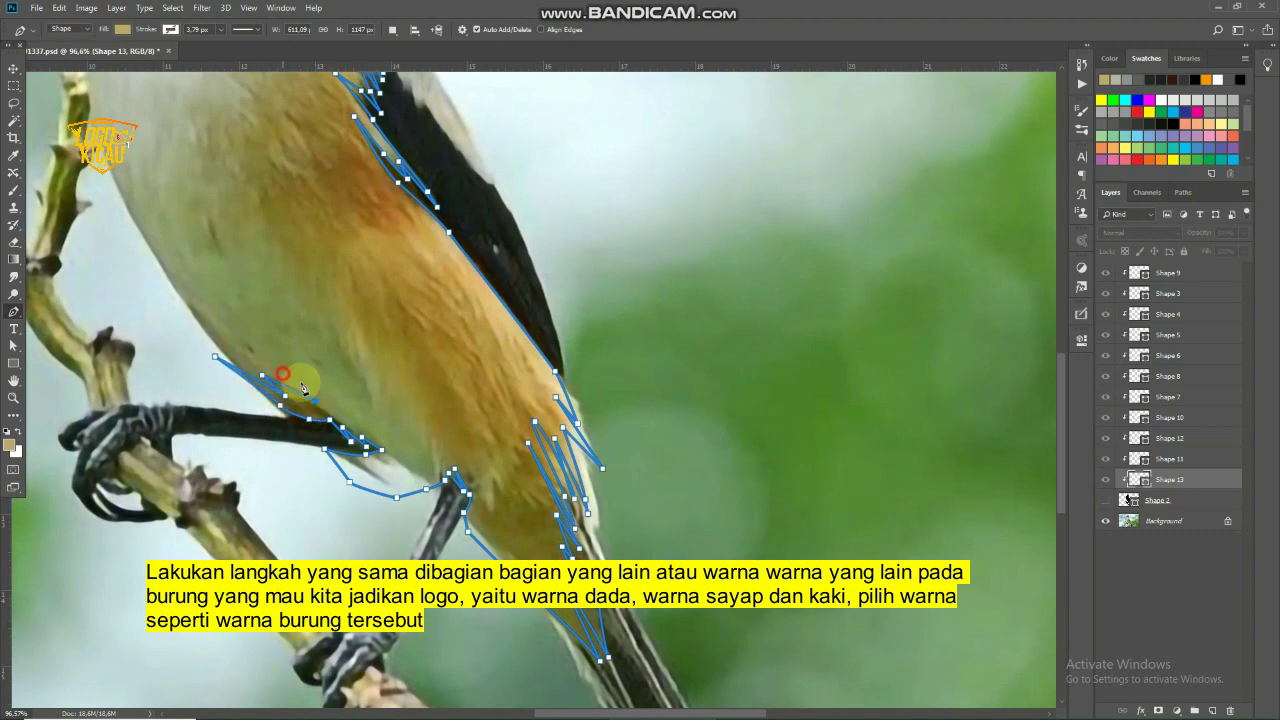
{"action": "mouse_move", "coordinate": [389, 440]}
{"action": "left_mouse_down"}
{"action": "mouse_move", "coordinate": [416, 458]}
{"action": "mouse_move", "coordinate": [411, 430]}
{"action": "left_mouse_up"}
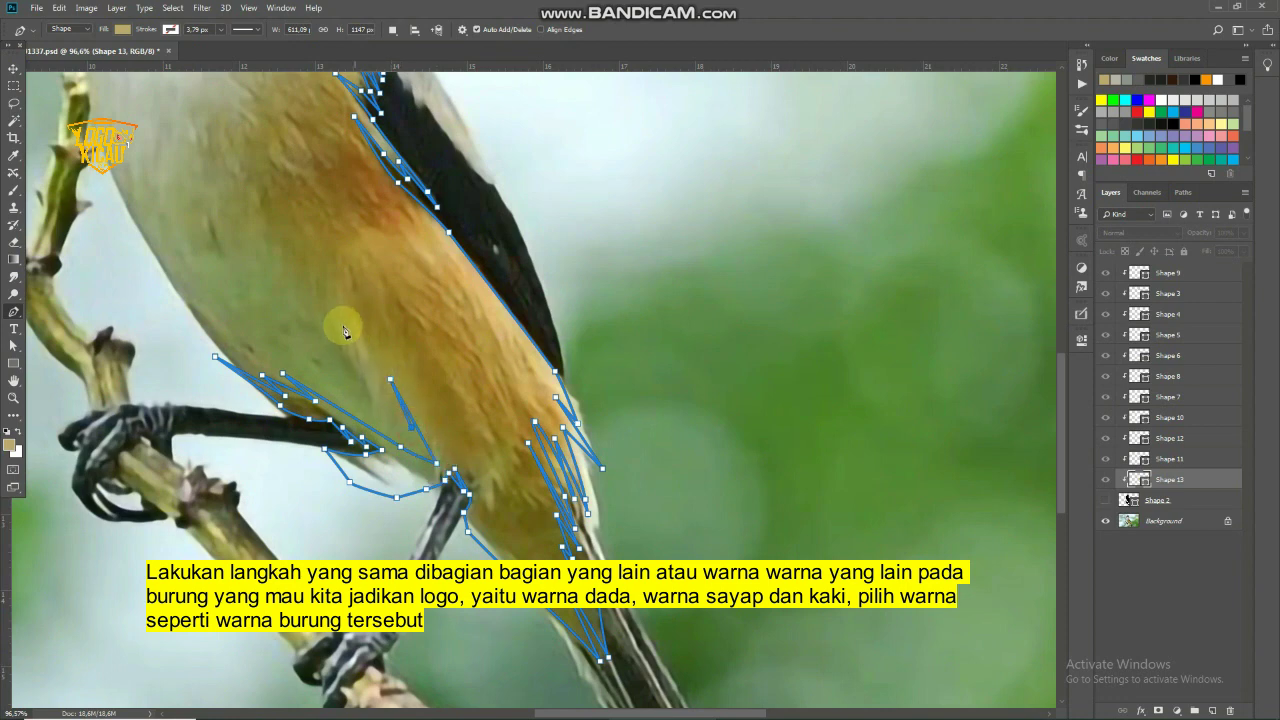
{"action": "left_click_drag", "start_coordinate": [349, 307], "coordinate": [400, 498]}
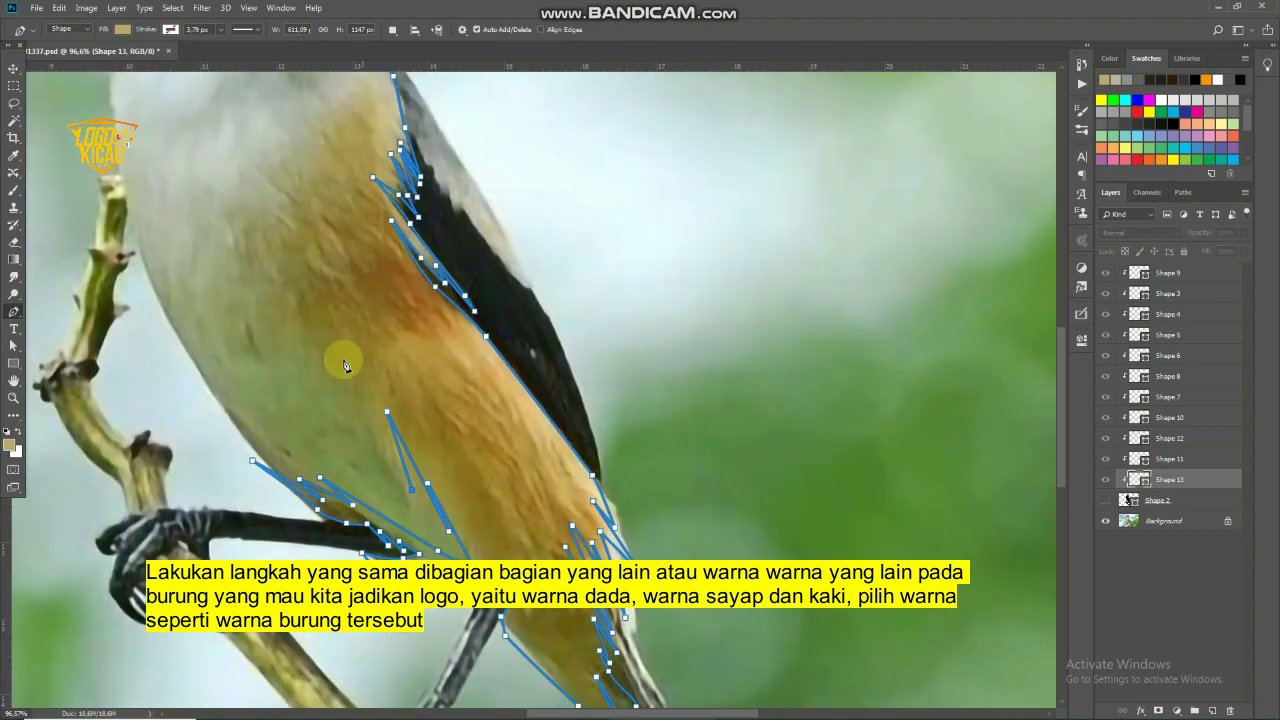
{"action": "left_click_drag", "start_coordinate": [343, 357], "coordinate": [381, 466]}
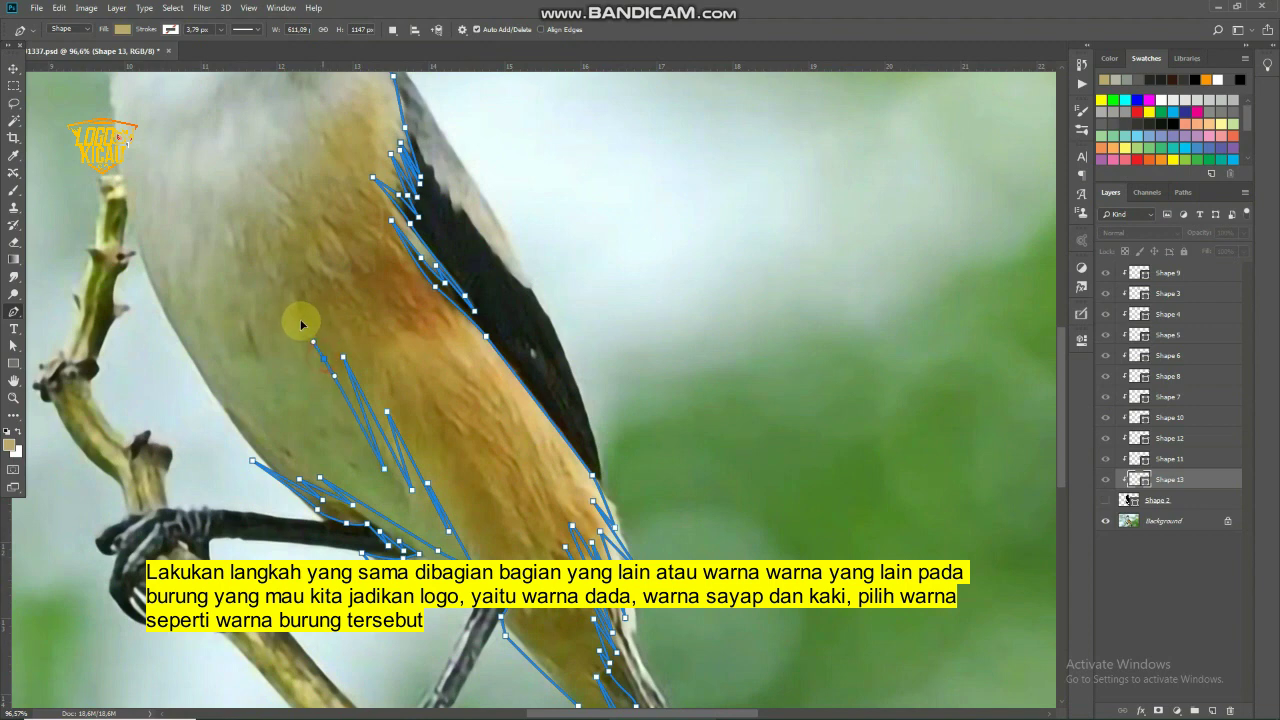
Run the outline up the belly to the chest, close it at the start and commit the tan shape
{"action": "left_click_drag", "start_coordinate": [300, 320], "coordinate": [270, 283]}
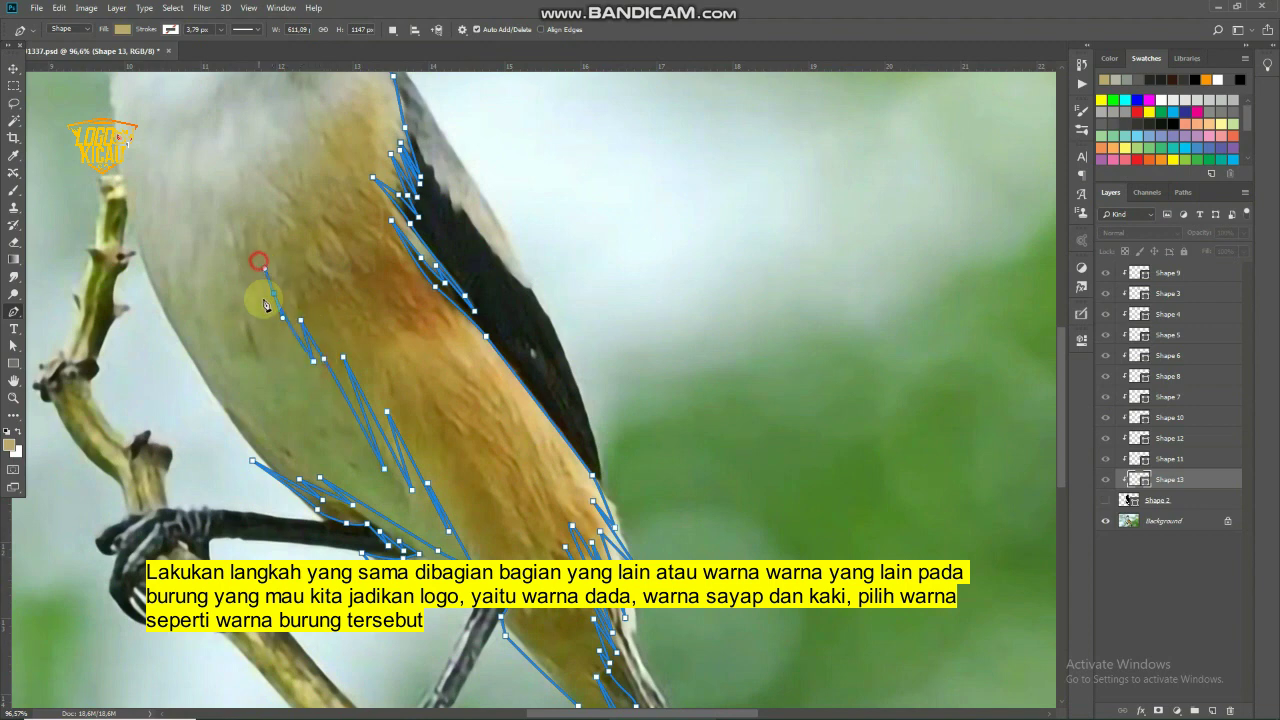
{"action": "left_click_drag", "start_coordinate": [280, 336], "coordinate": [245, 265]}
{"action": "left_click", "coordinate": [234, 227]}
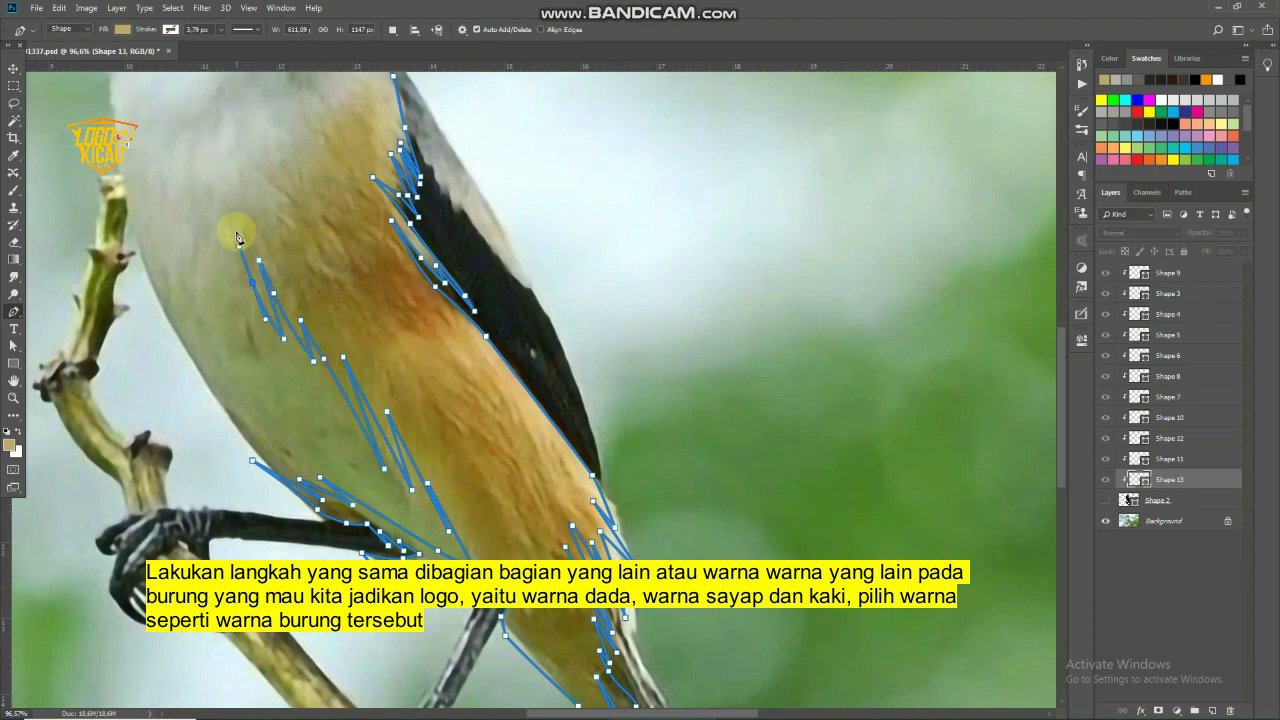
{"action": "left_click", "coordinate": [221, 163]}
{"action": "left_click_drag", "start_coordinate": [240, 149], "coordinate": [254, 240]}
{"action": "left_click", "coordinate": [363, 128]}
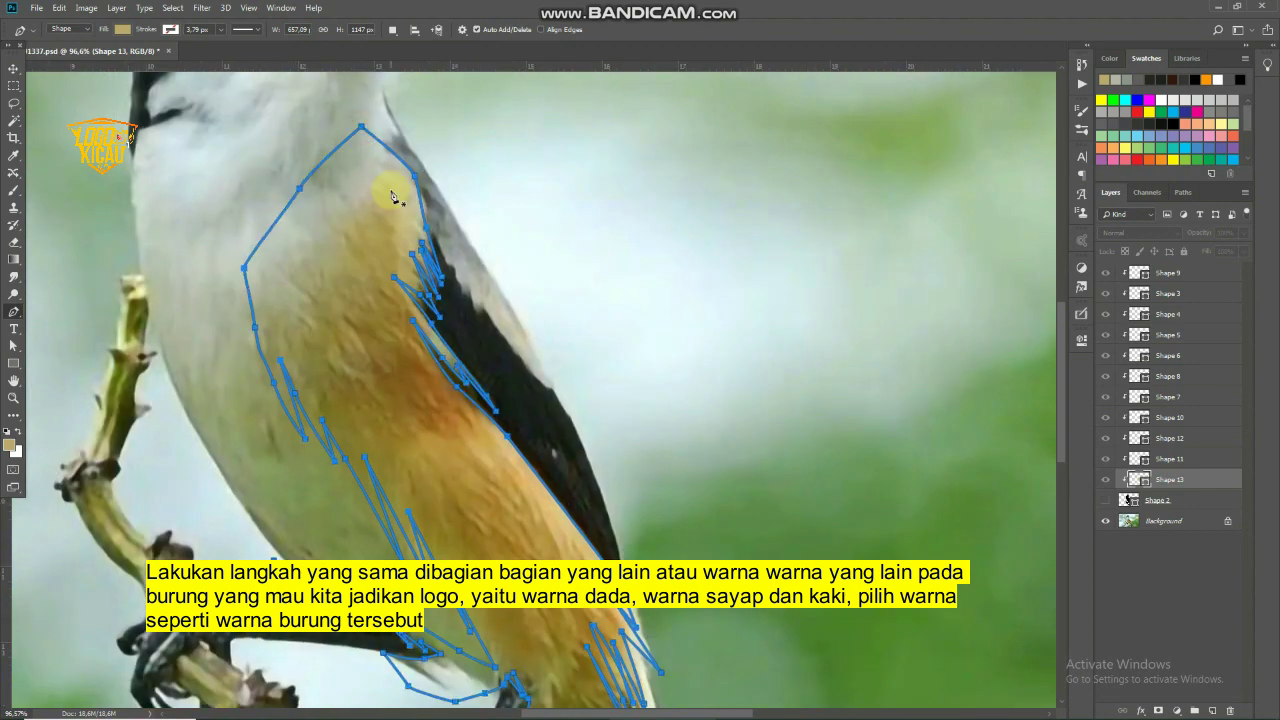
{"action": "key", "text": "Return"}
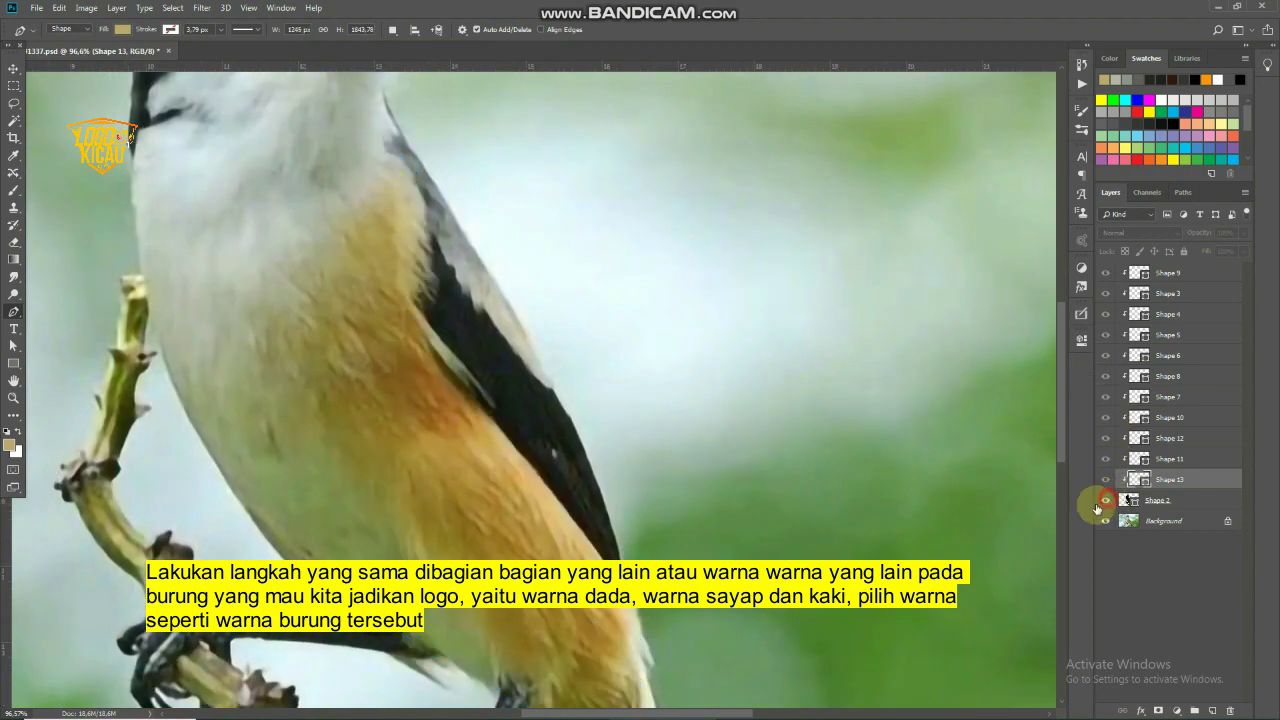
{"action": "left_click", "coordinate": [1104, 500]}
{"action": "left_click", "coordinate": [1105, 521]}
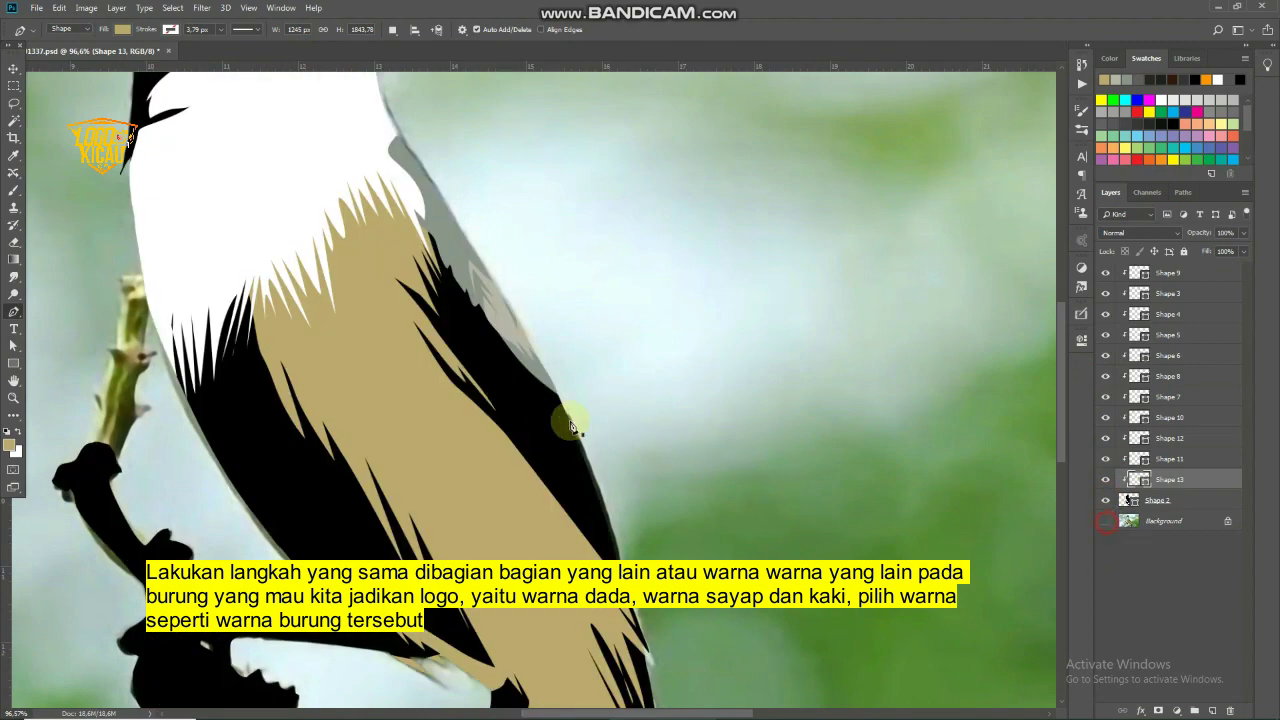
{"action": "scroll", "coordinate": [540, 400], "scroll_direction": "down", "scroll_amount": 5}
{"action": "scroll", "coordinate": [534, 397], "scroll_direction": "down", "scroll_amount": 3}
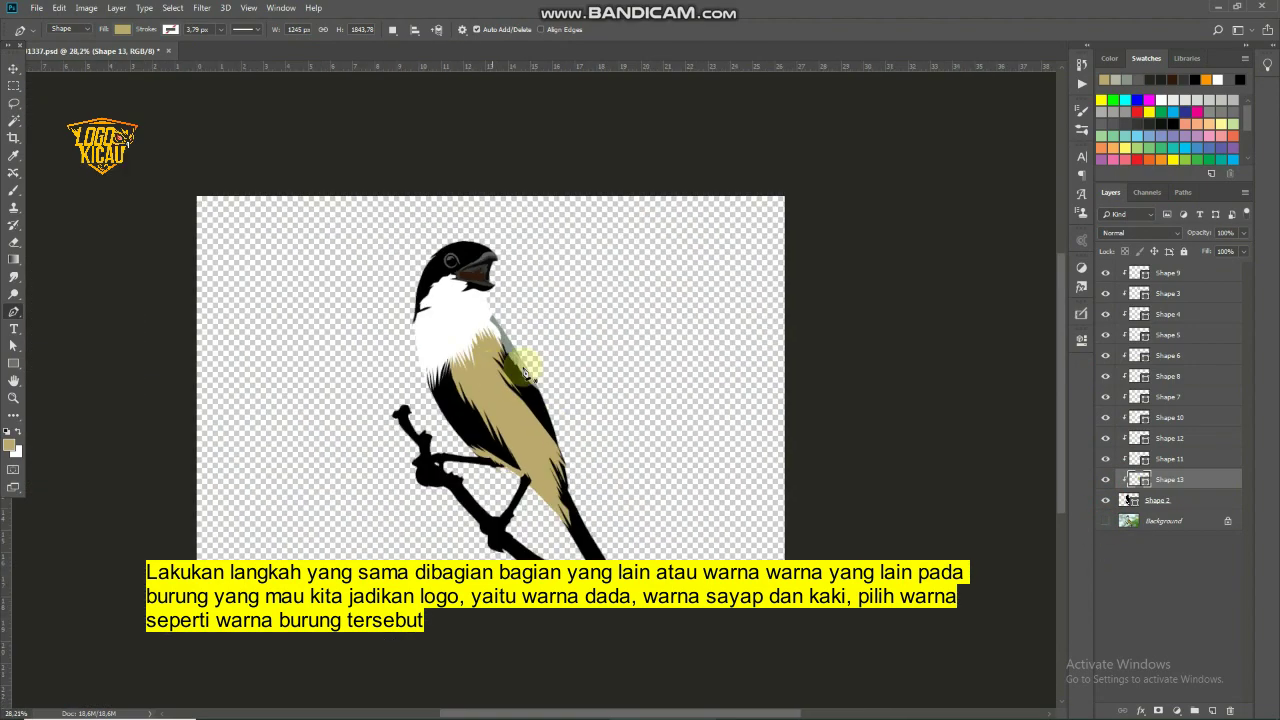
{"action": "left_click", "coordinate": [13, 68]}
{"action": "left_click", "coordinate": [455, 388]}
{"action": "scroll", "coordinate": [463, 395], "scroll_direction": "up", "scroll_amount": 2}
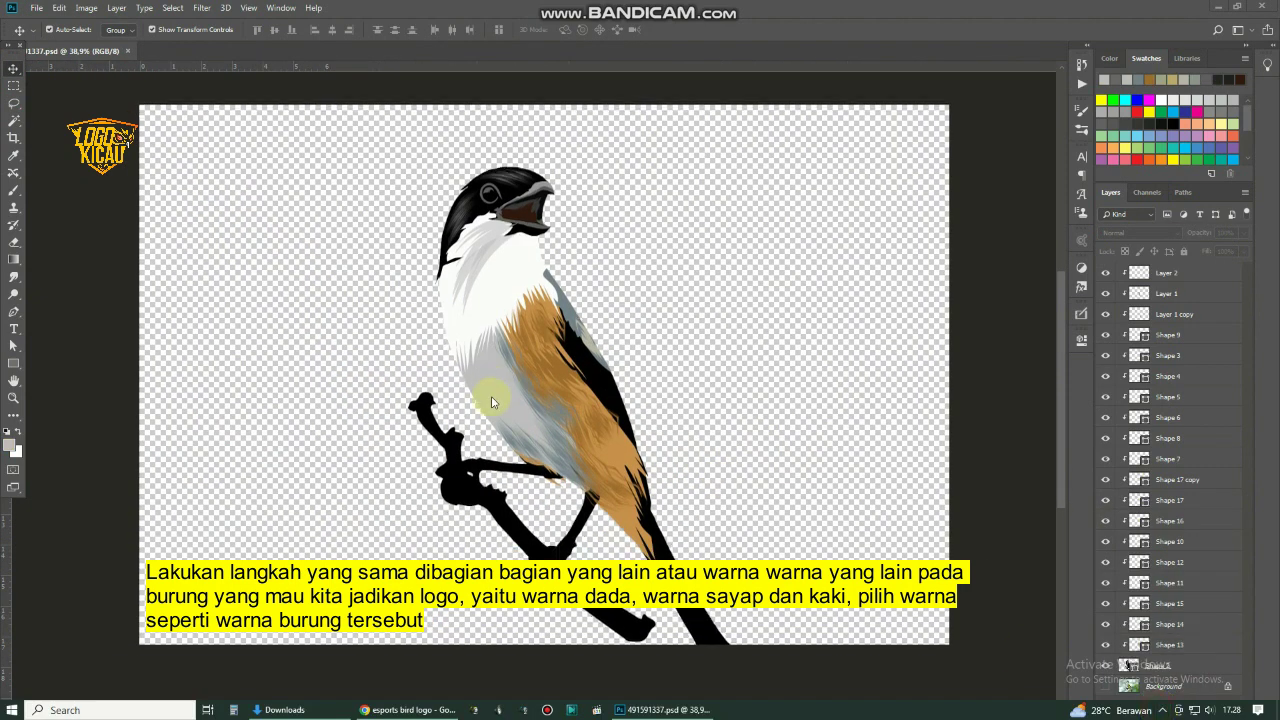
{"action": "scroll", "coordinate": [491, 402], "scroll_direction": "down", "scroll_amount": 1}
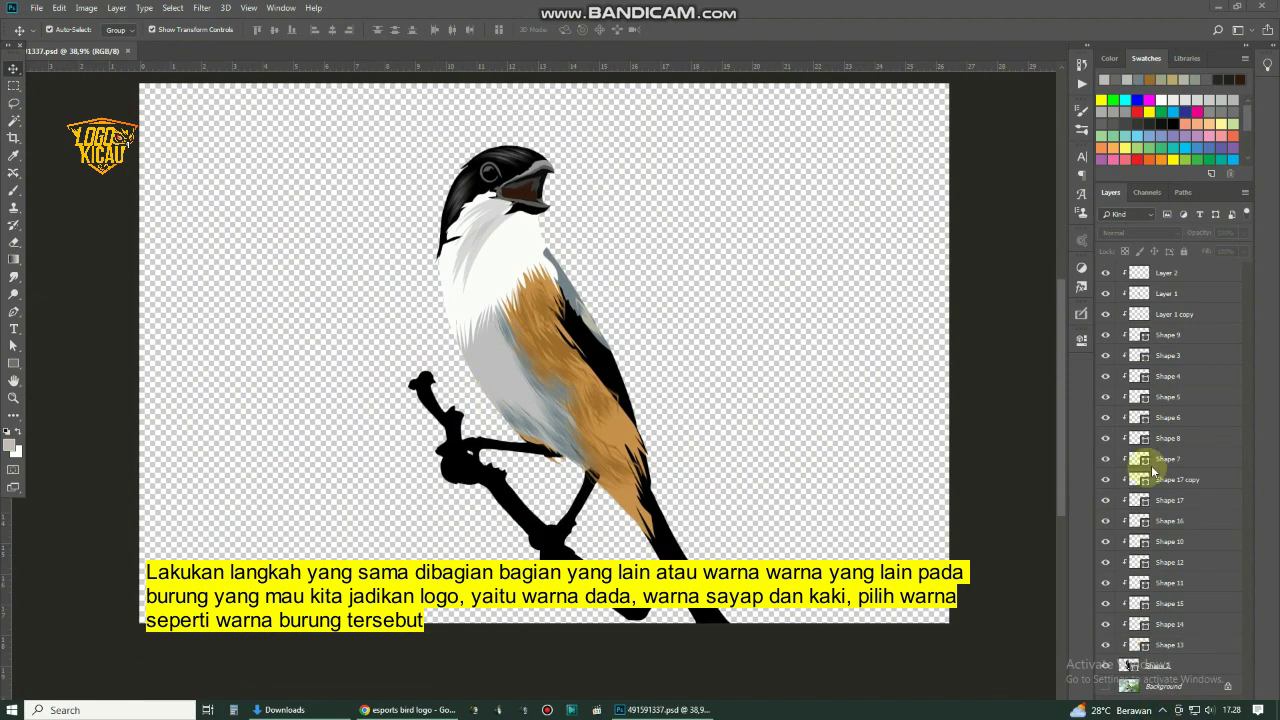
{"action": "left_click", "coordinate": [1106, 666]}
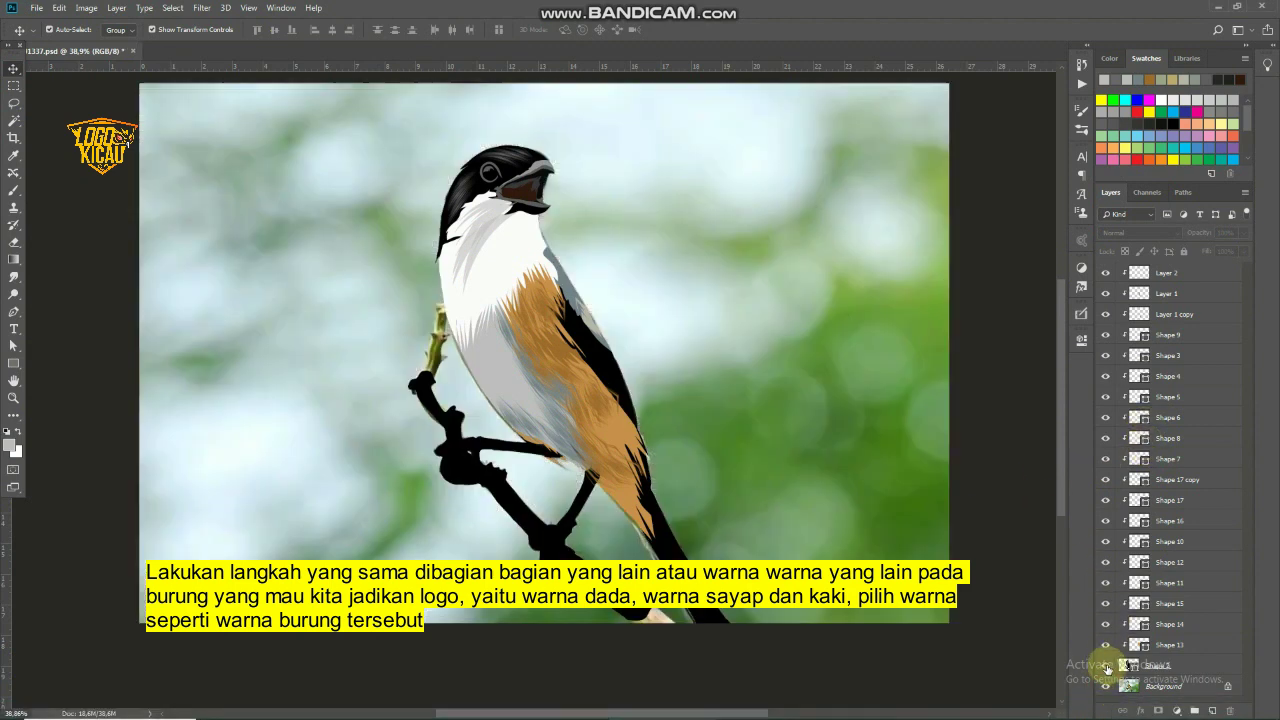
{"action": "left_click", "coordinate": [1107, 666]}
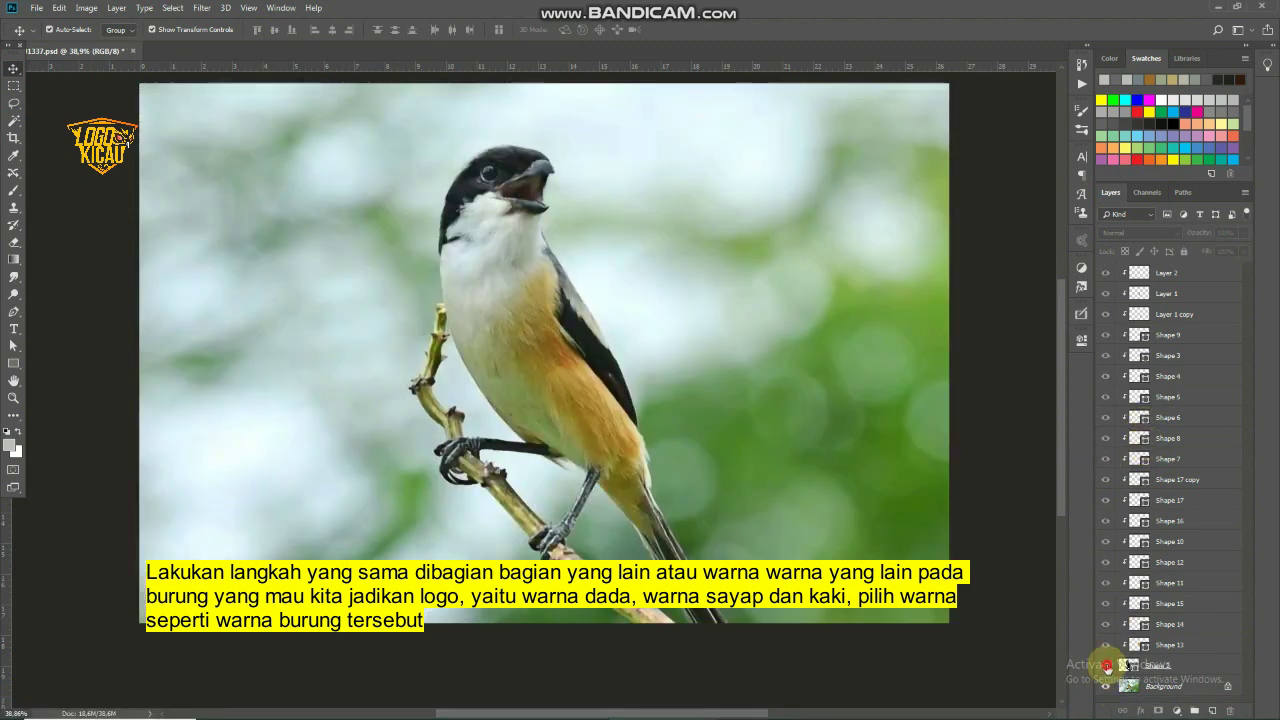
{"action": "left_click", "coordinate": [1107, 666]}
{"action": "left_click", "coordinate": [1106, 686]}
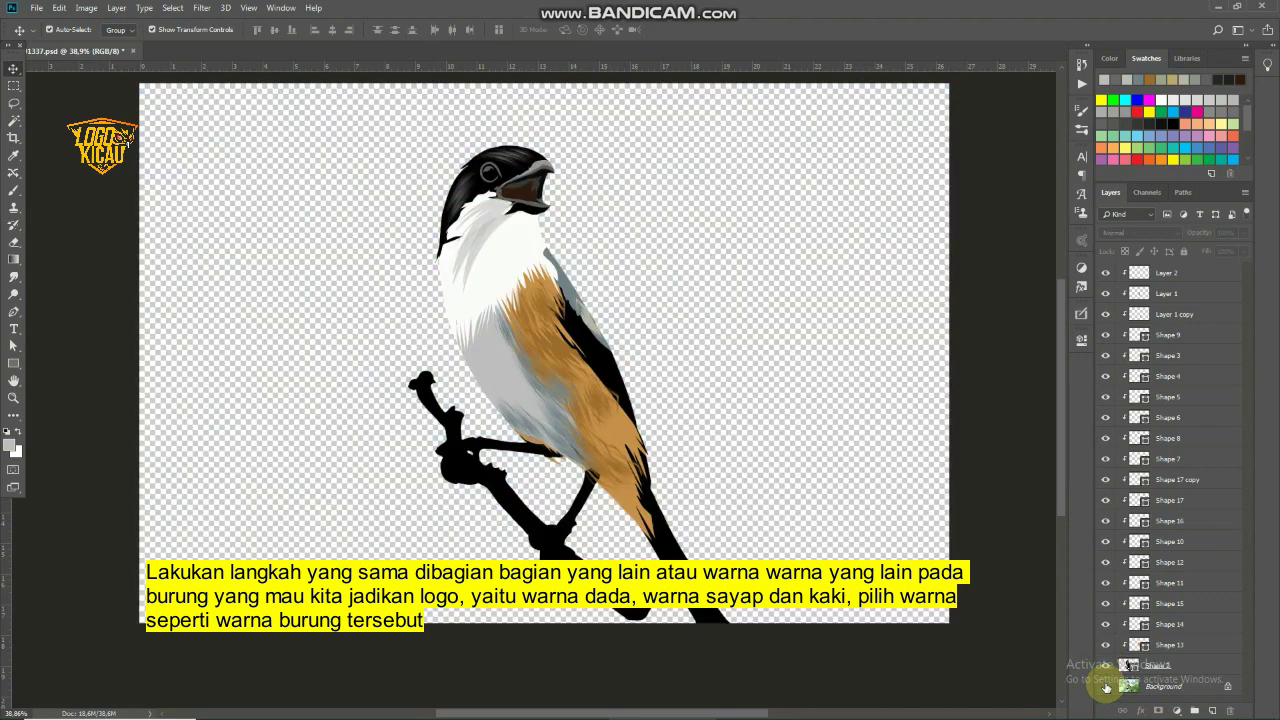
{"action": "left_click", "coordinate": [1150, 666]}
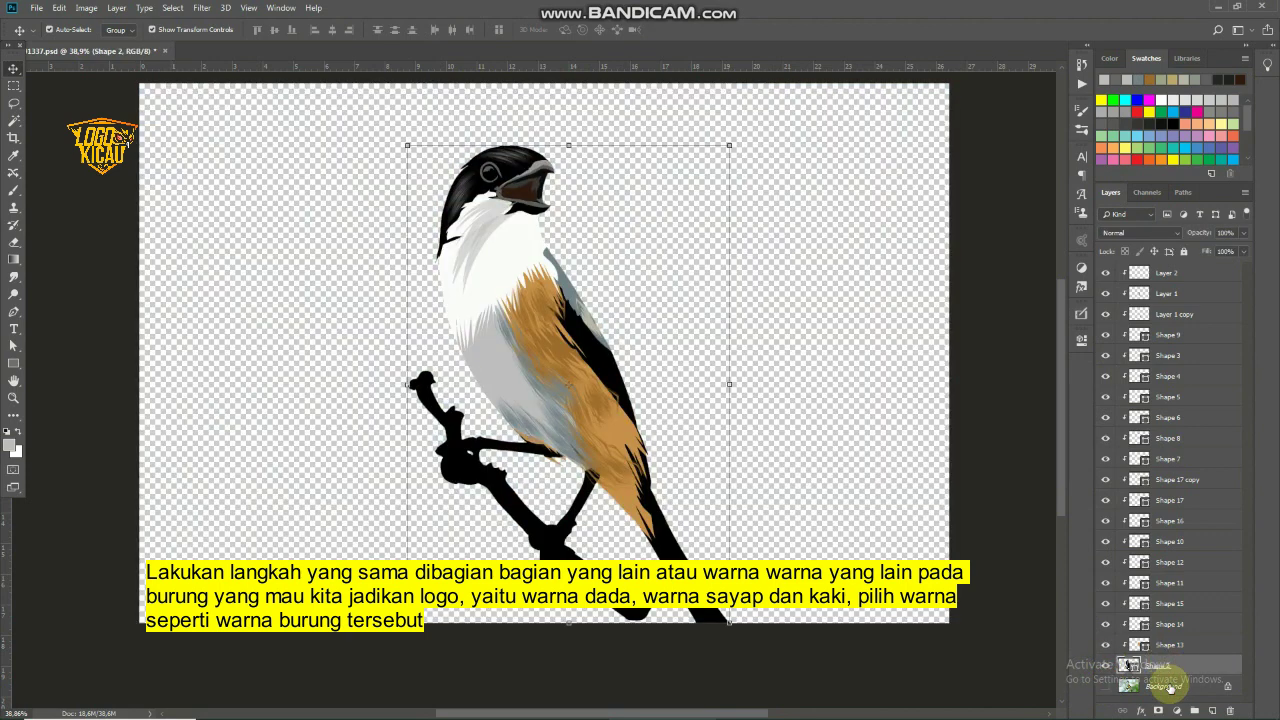
{"action": "left_click", "coordinate": [1131, 688]}
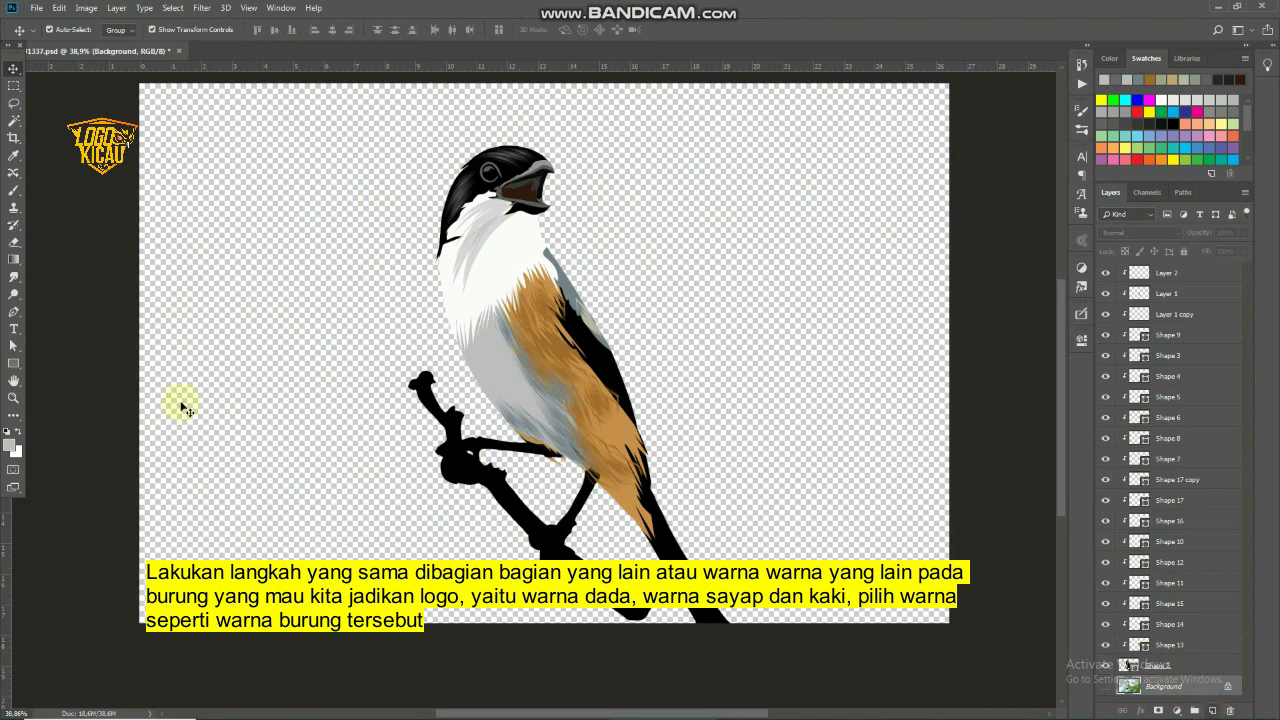
With the Pen tool active, hide the traced shapes and zoom in on the bird's leg in the photo
{"action": "left_click", "coordinate": [13, 311]}
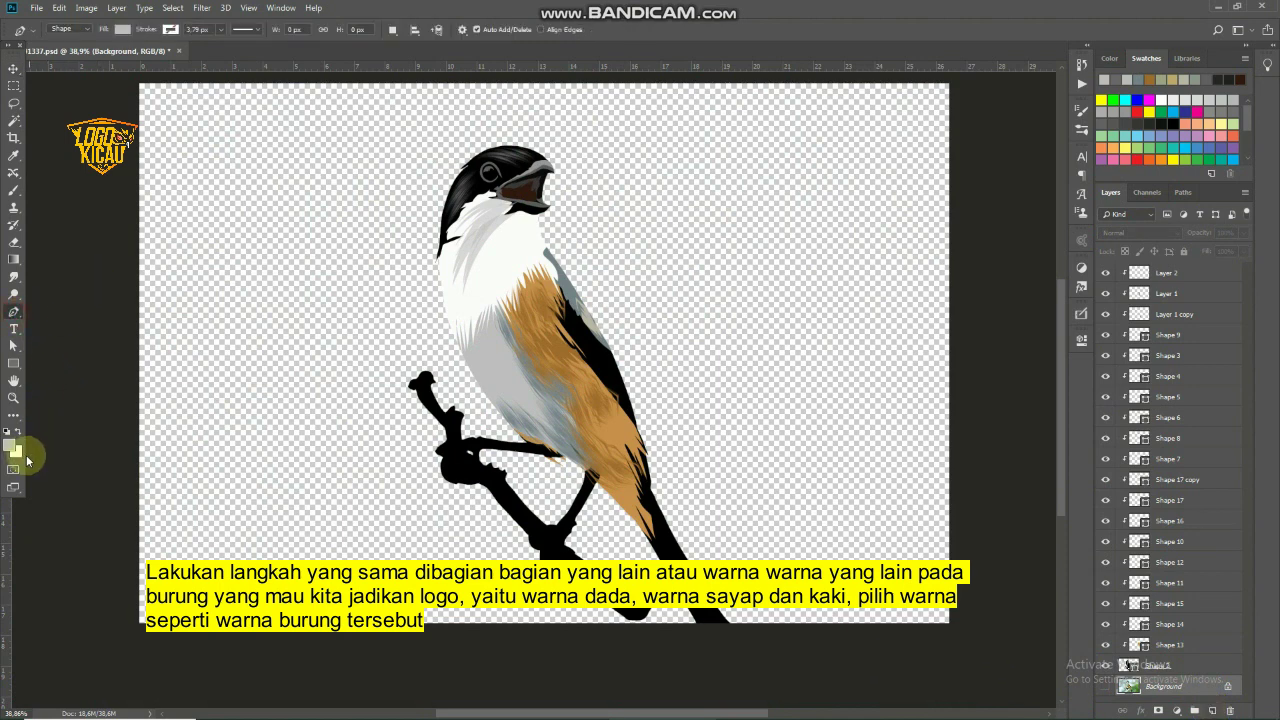
{"action": "left_click", "coordinate": [10, 445]}
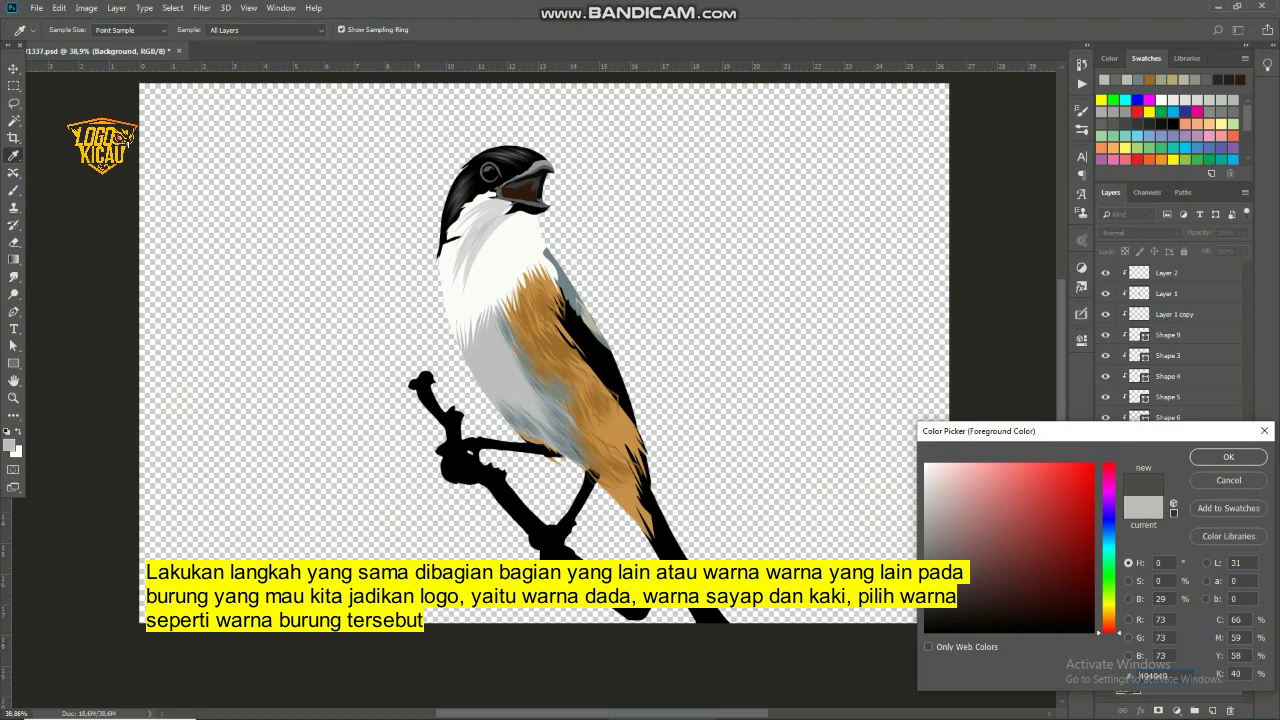
{"action": "left_click", "coordinate": [1224, 457]}
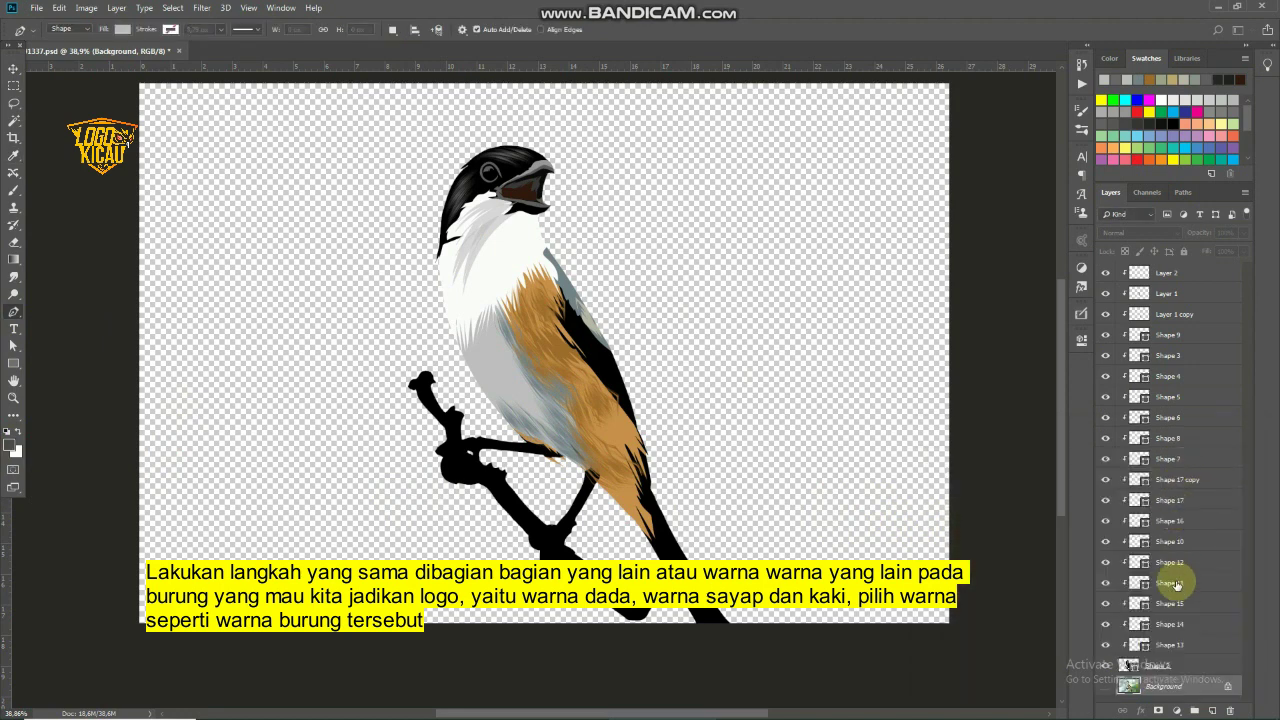
{"action": "left_click", "coordinate": [1105, 687]}
{"action": "left_click", "coordinate": [1104, 666], "text": "alt"}
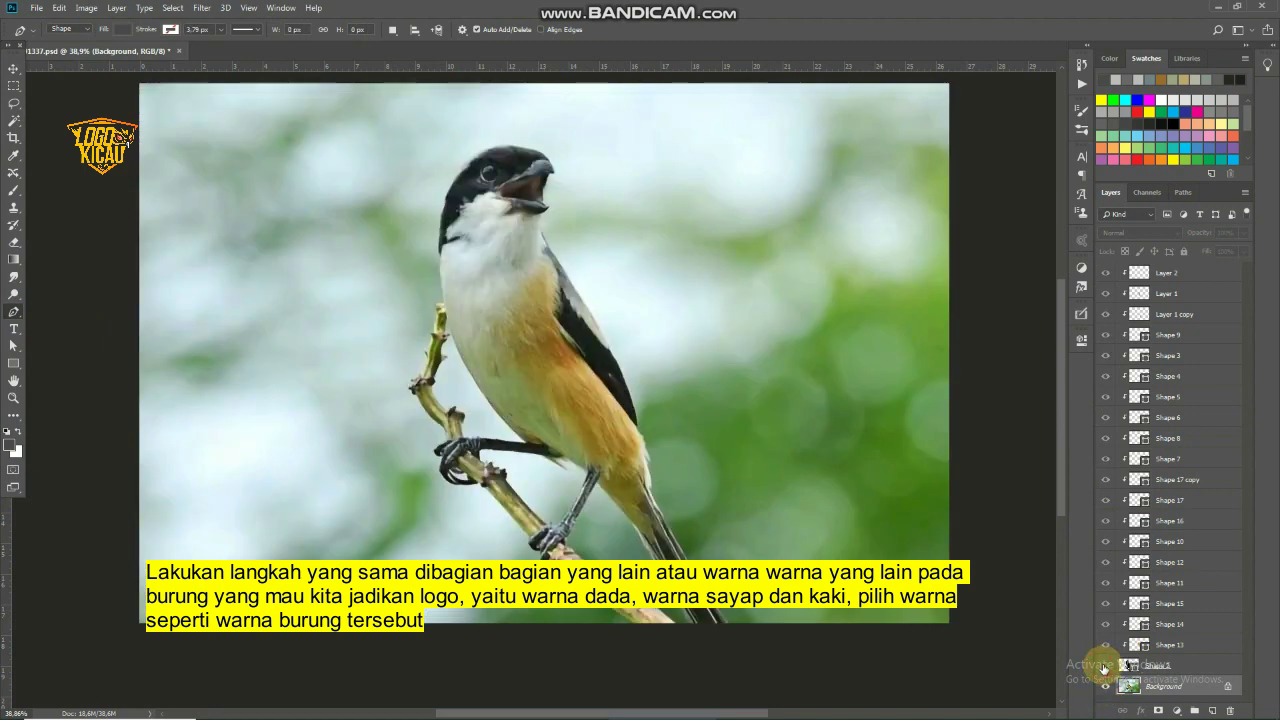
{"action": "scroll", "coordinate": [530, 488], "scroll_direction": "up", "scroll_amount": 2}
{"action": "scroll", "coordinate": [527, 488], "scroll_direction": "up", "scroll_amount": 2}
{"action": "scroll", "coordinate": [470, 450], "scroll_direction": "up", "scroll_amount": 2}
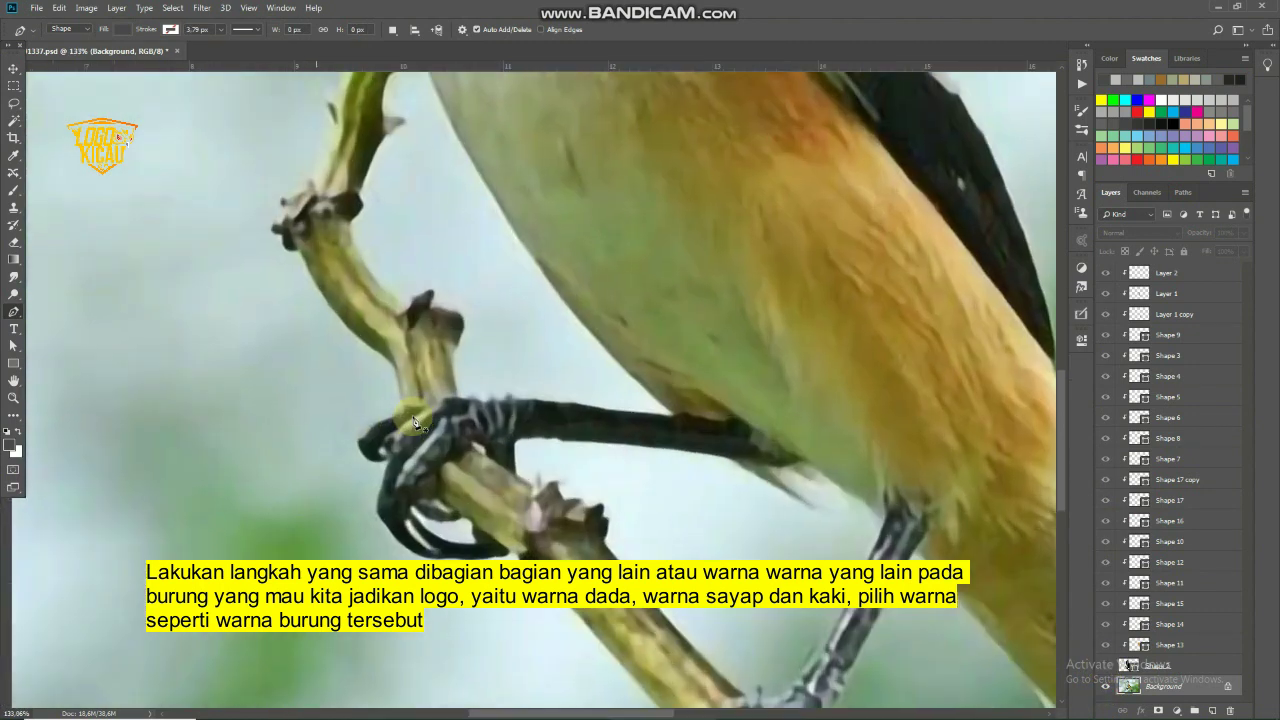
{"action": "scroll", "coordinate": [420, 415], "scroll_direction": "up", "scroll_amount": 1}
{"action": "scroll", "coordinate": [703, 458], "scroll_direction": "up", "scroll_amount": 1}
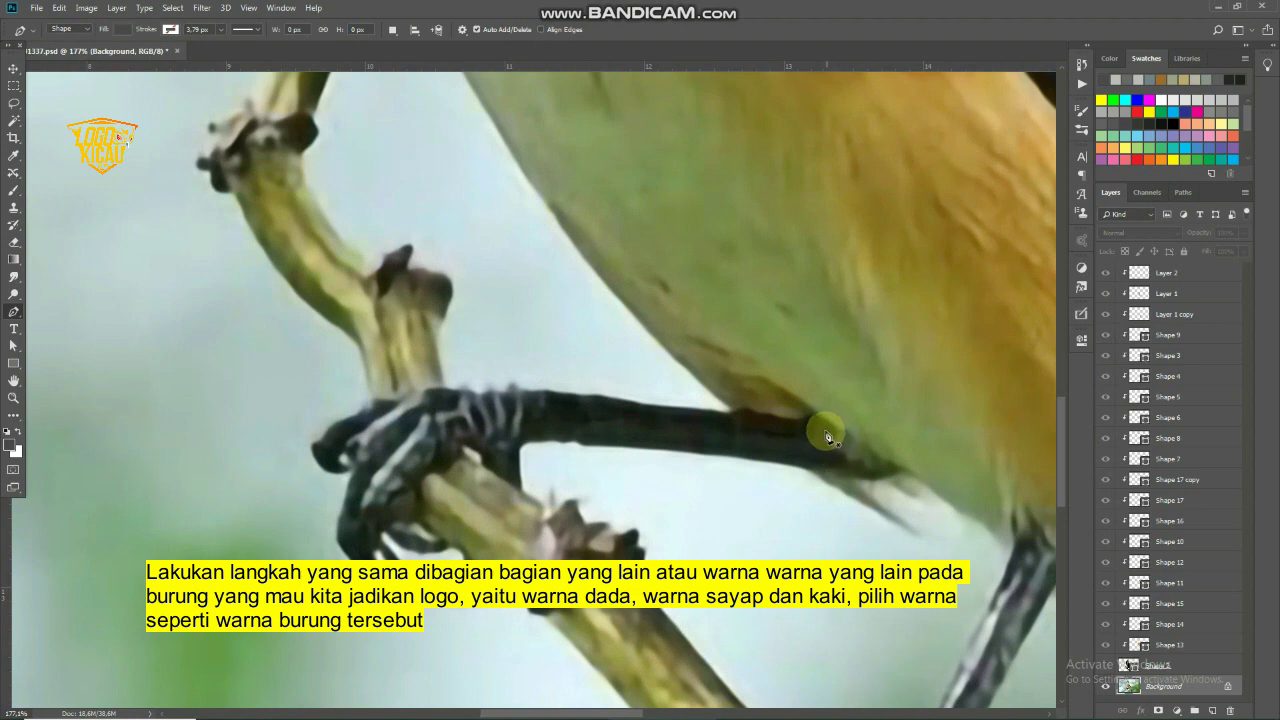
Trace the upper leg as Shape 18 and move Shape 2 below it
{"action": "left_click", "coordinate": [820, 430]}
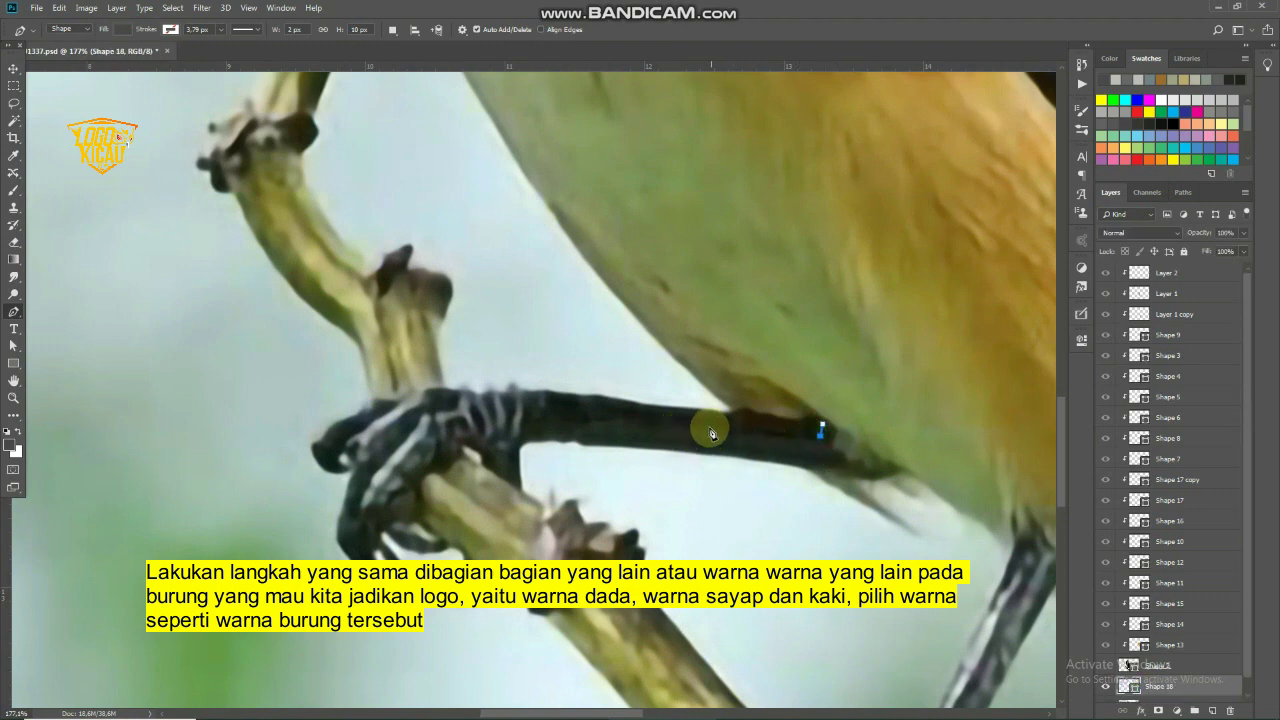
{"action": "left_click_drag", "start_coordinate": [707, 428], "coordinate": [594, 421]}
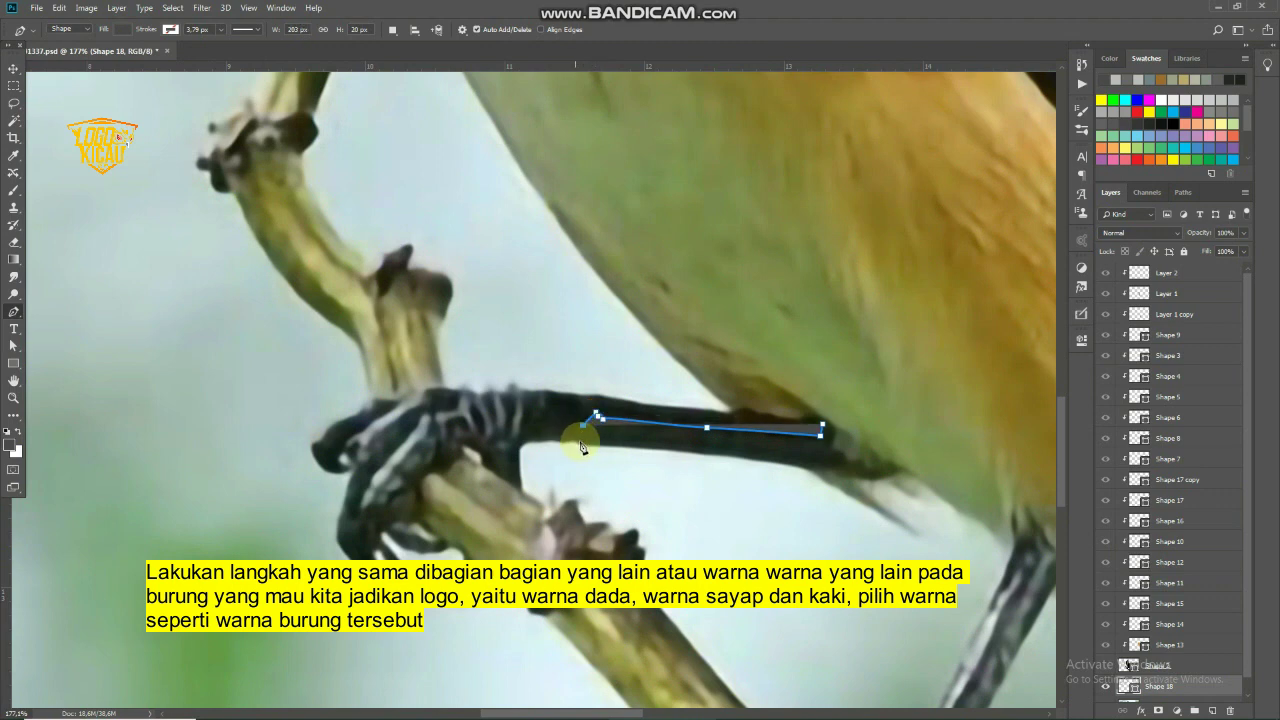
{"action": "left_click", "coordinate": [580, 442]}
{"action": "left_click_drag", "start_coordinate": [633, 442], "coordinate": [655, 441]}
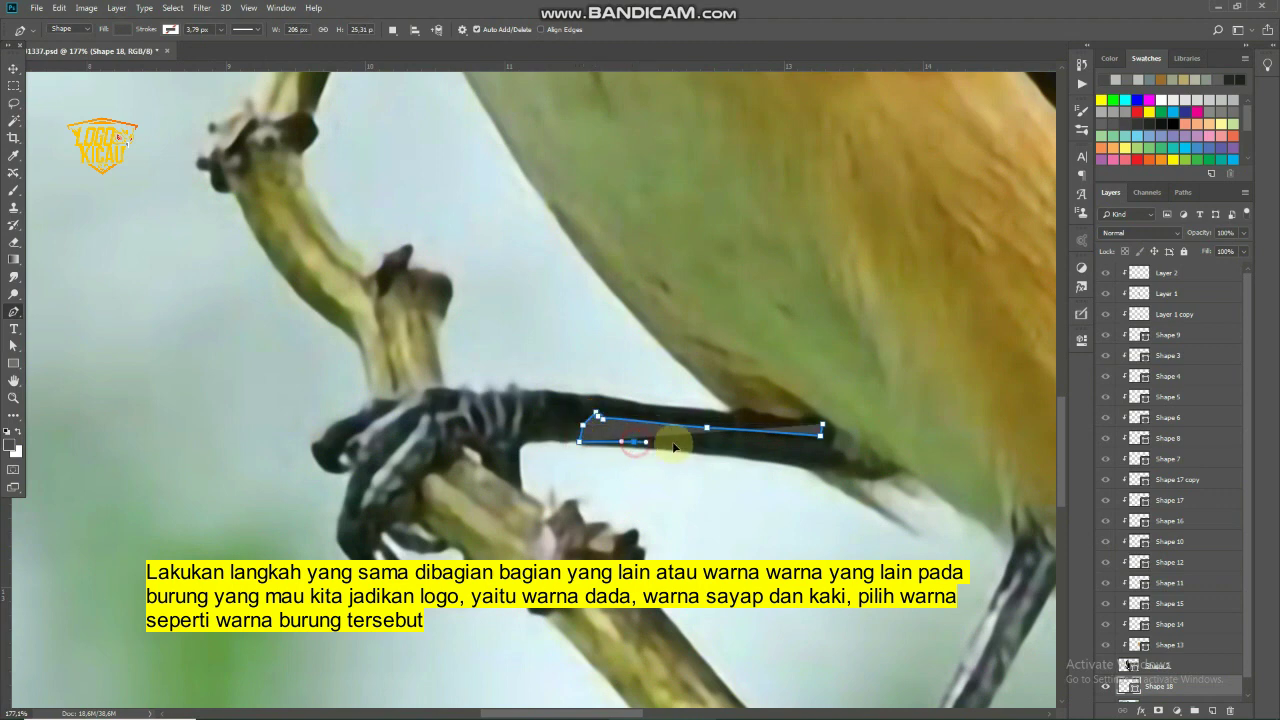
{"action": "mouse_move", "coordinate": [731, 454]}
{"action": "left_mouse_down"}
{"action": "mouse_move", "coordinate": [833, 462]}
{"action": "mouse_move", "coordinate": [828, 440]}
{"action": "left_mouse_up"}
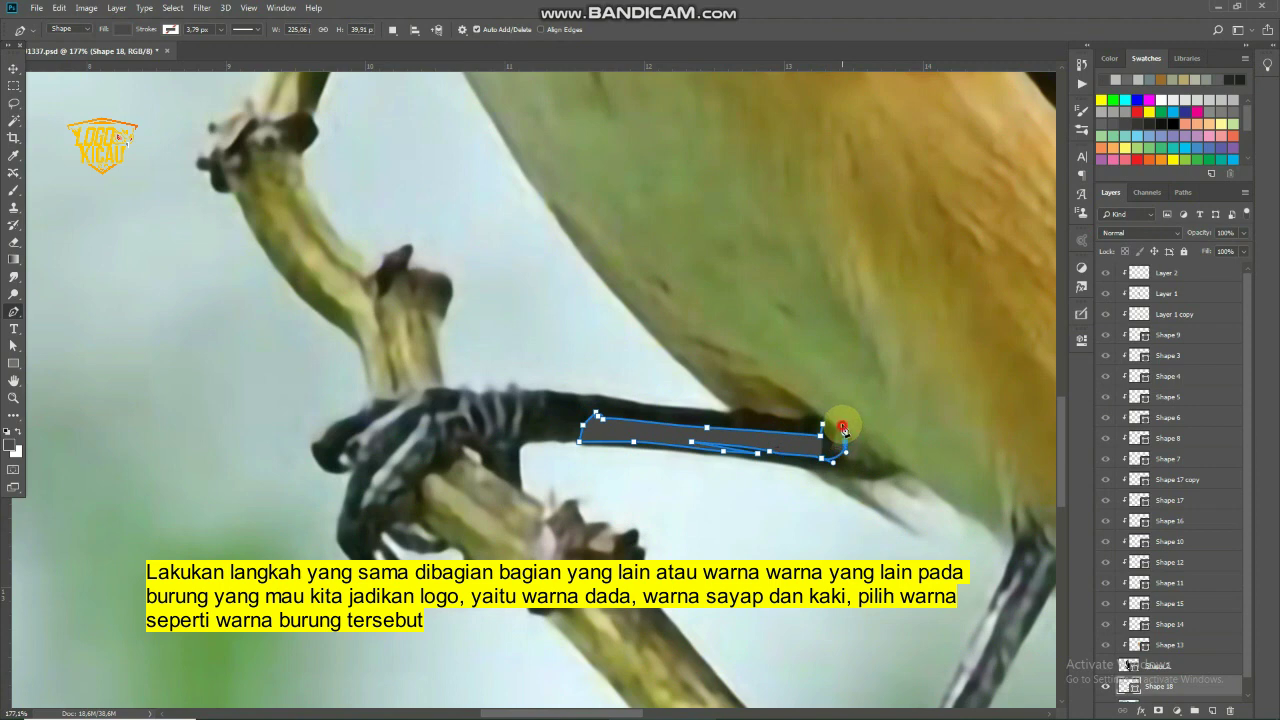
{"action": "key", "text": "Return"}
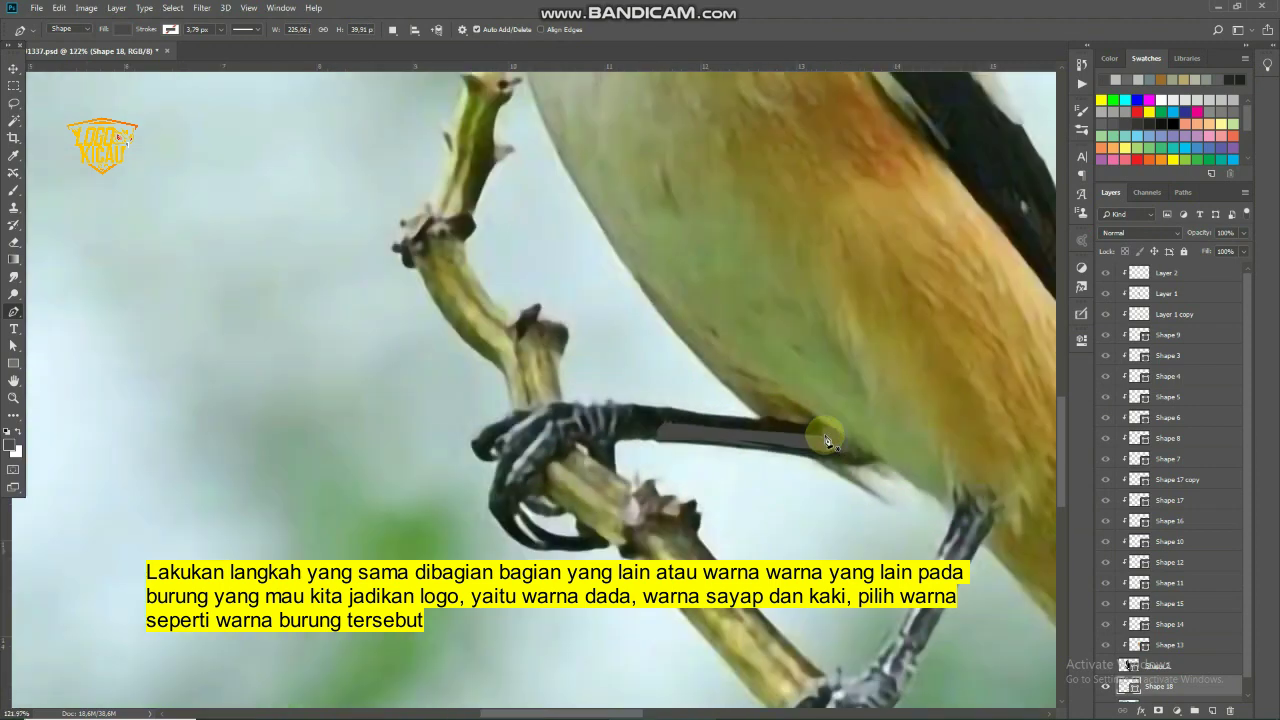
{"action": "scroll", "coordinate": [829, 530], "scroll_direction": "down", "scroll_amount": 5}
{"action": "scroll", "coordinate": [552, 375], "scroll_direction": "up", "scroll_amount": 2}
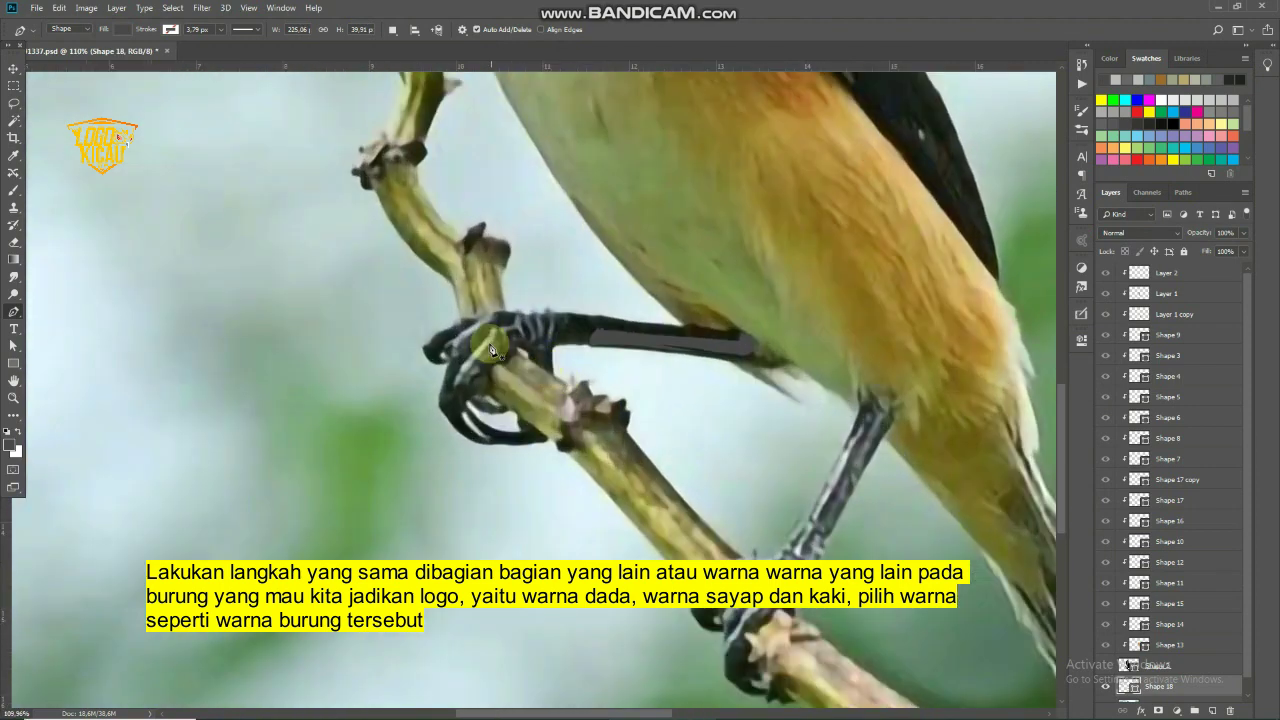
{"action": "scroll", "coordinate": [552, 375], "scroll_direction": "up", "scroll_amount": 3}
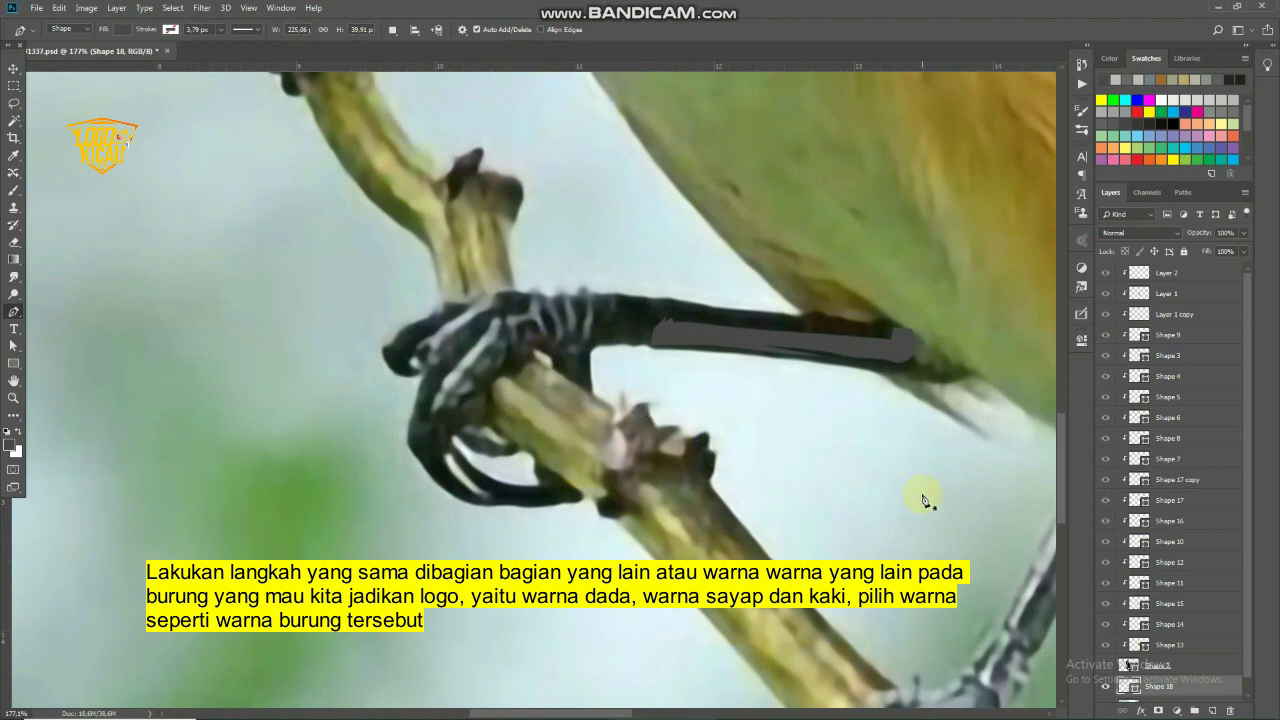
{"action": "left_click_drag", "start_coordinate": [1127, 663], "coordinate": [1128, 687]}
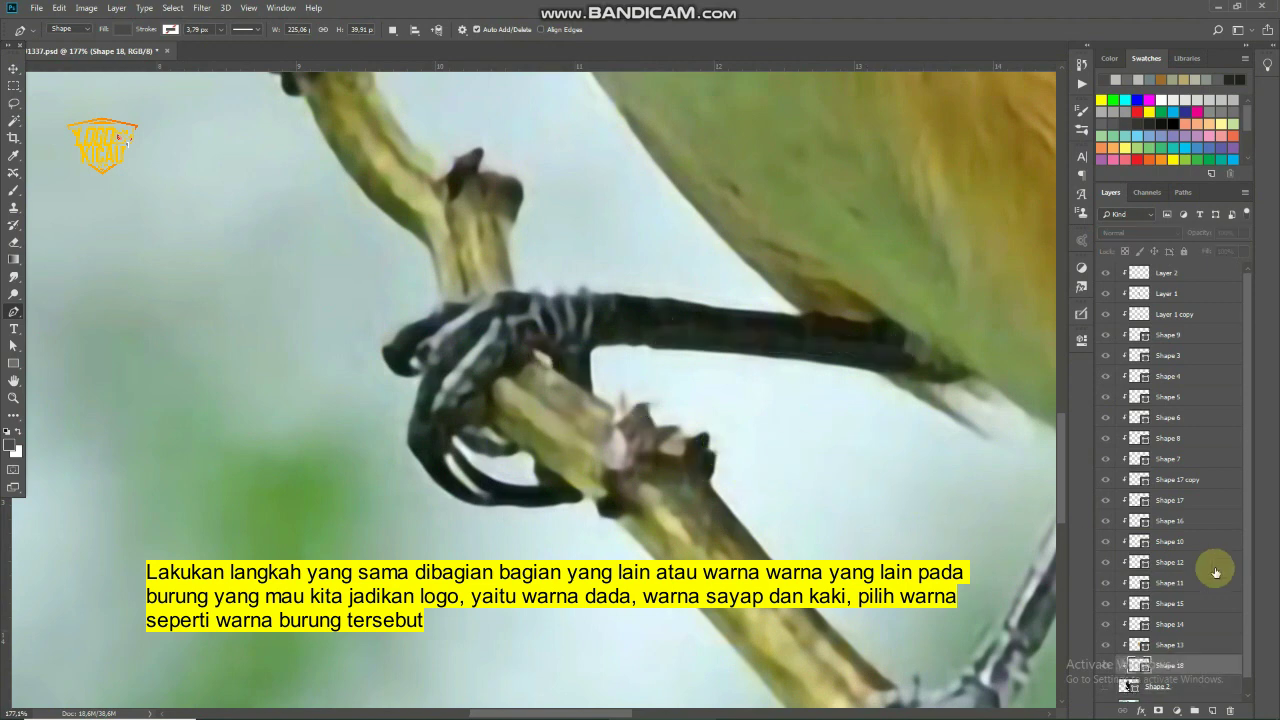
Change Shape 18's fill to near-black grey (RGB 34, 34, 34), starting from black sampled off the branch
{"action": "left_click", "coordinate": [1105, 687]}
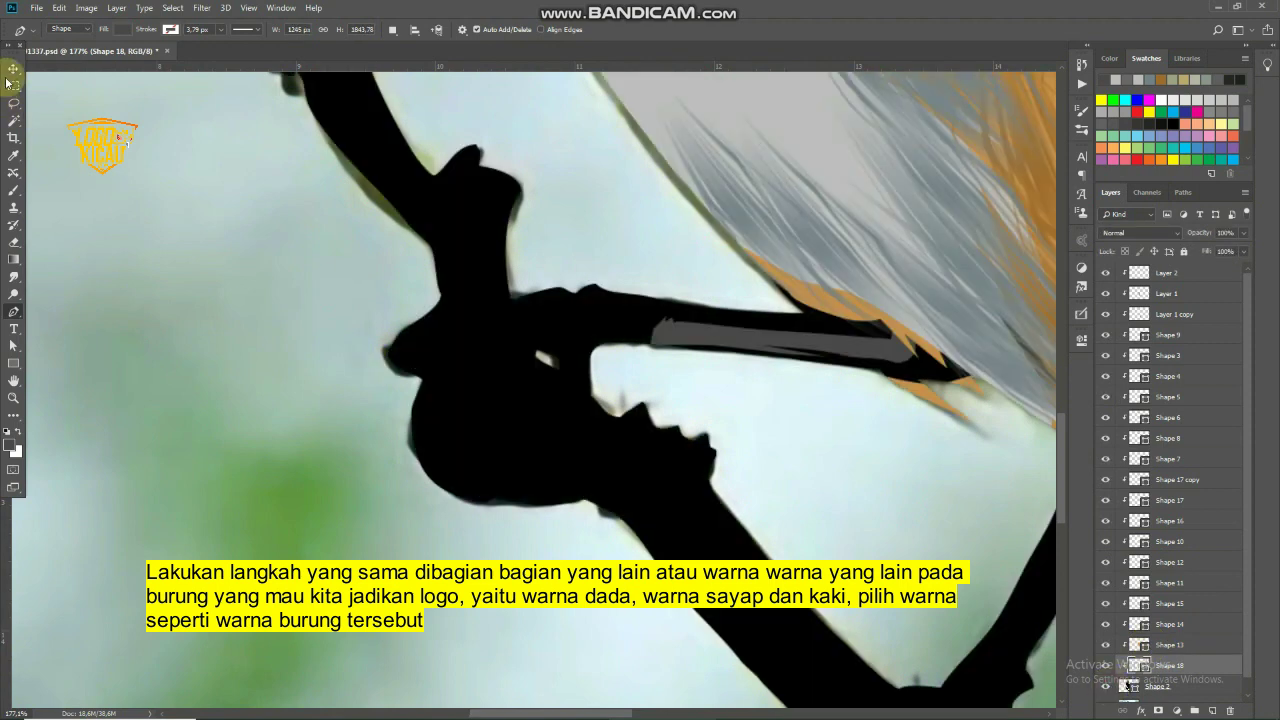
{"action": "left_click", "coordinate": [11, 72]}
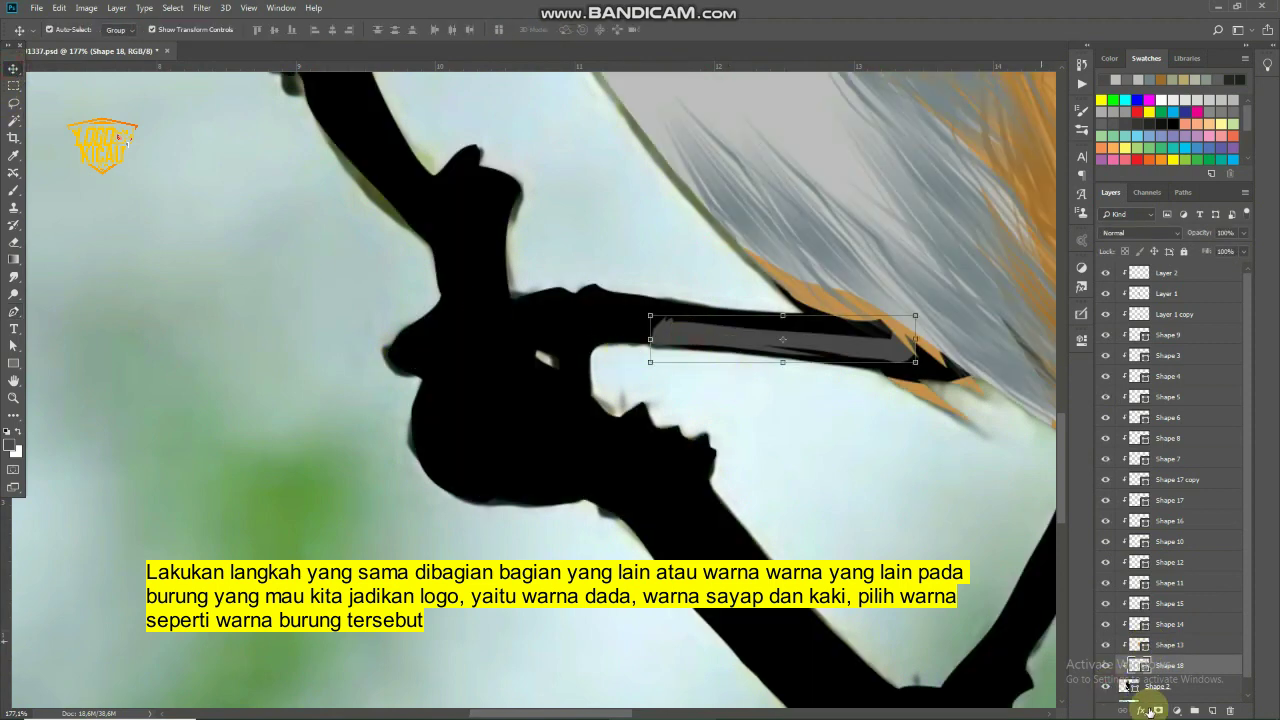
{"action": "double_click", "coordinate": [1145, 665]}
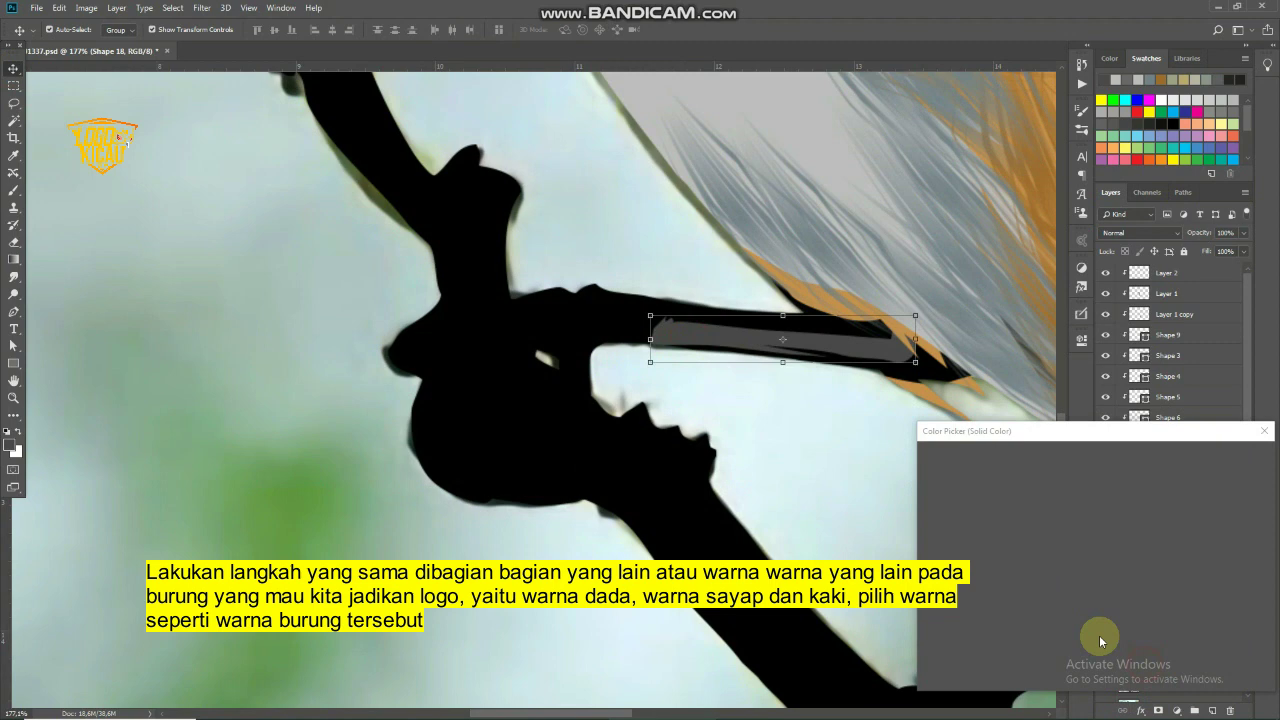
{"action": "left_click", "coordinate": [641, 318]}
{"action": "left_click", "coordinate": [928, 608]}
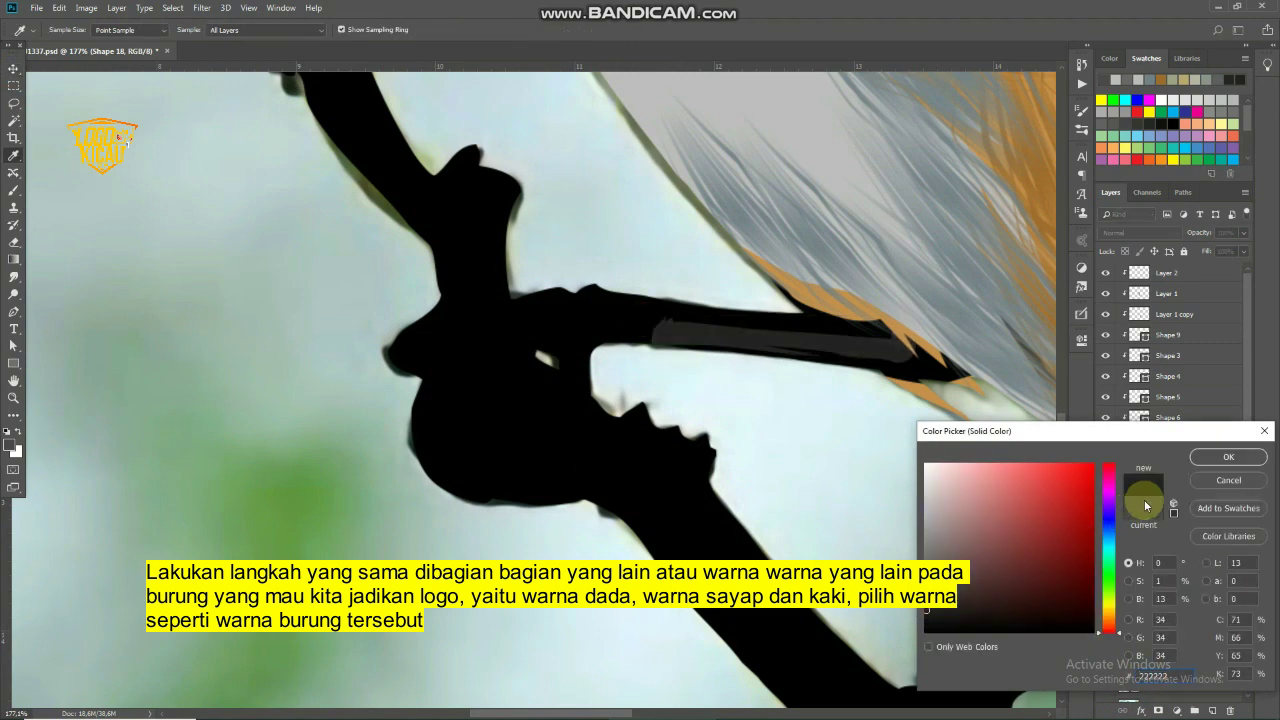
{"action": "left_click", "coordinate": [1214, 457]}
{"action": "key", "text": "v"}
{"action": "key", "text": "p"}
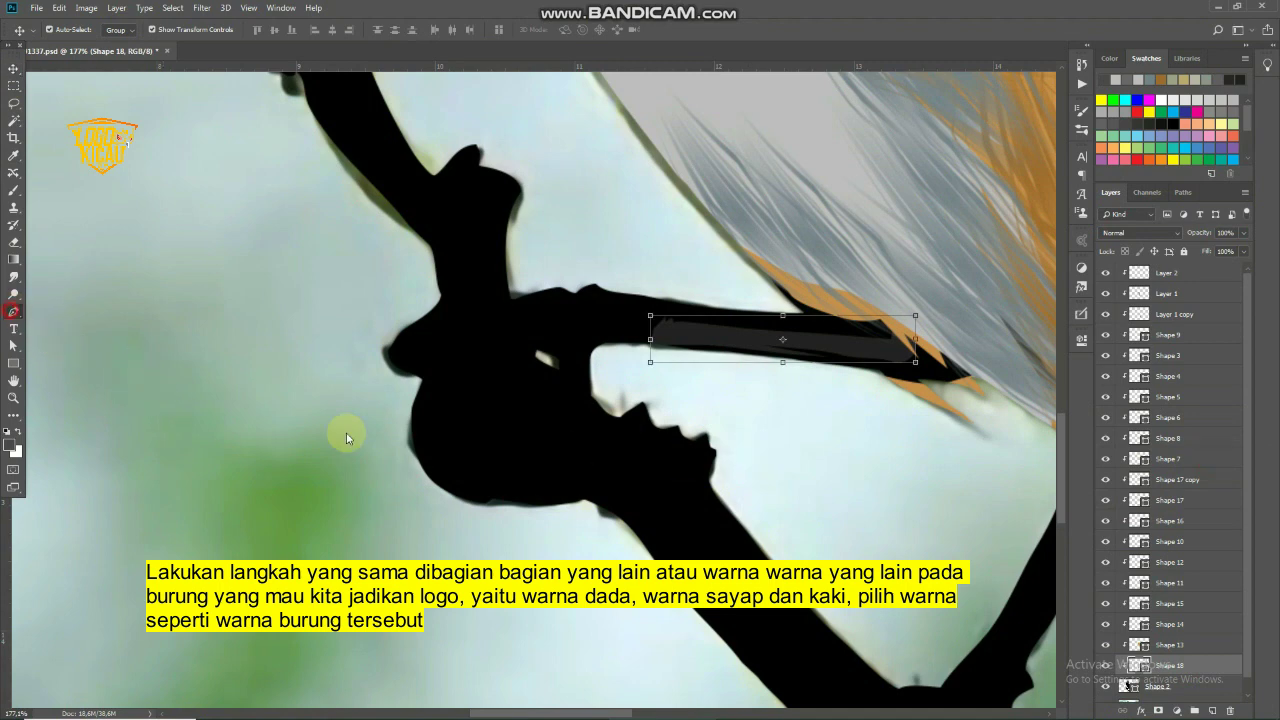
{"action": "scroll", "coordinate": [610, 470], "scroll_direction": "down", "scroll_amount": 3}
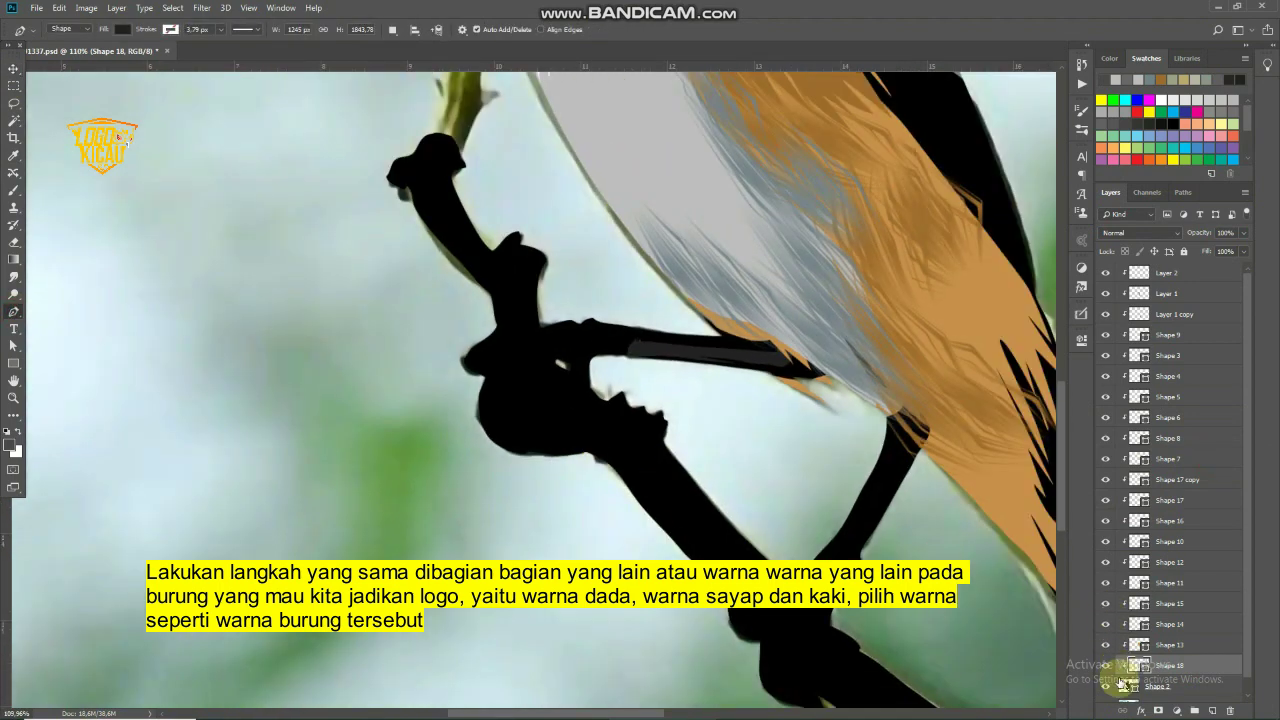
{"action": "scroll", "coordinate": [1110, 675], "scroll_direction": "down", "scroll_amount": 1}
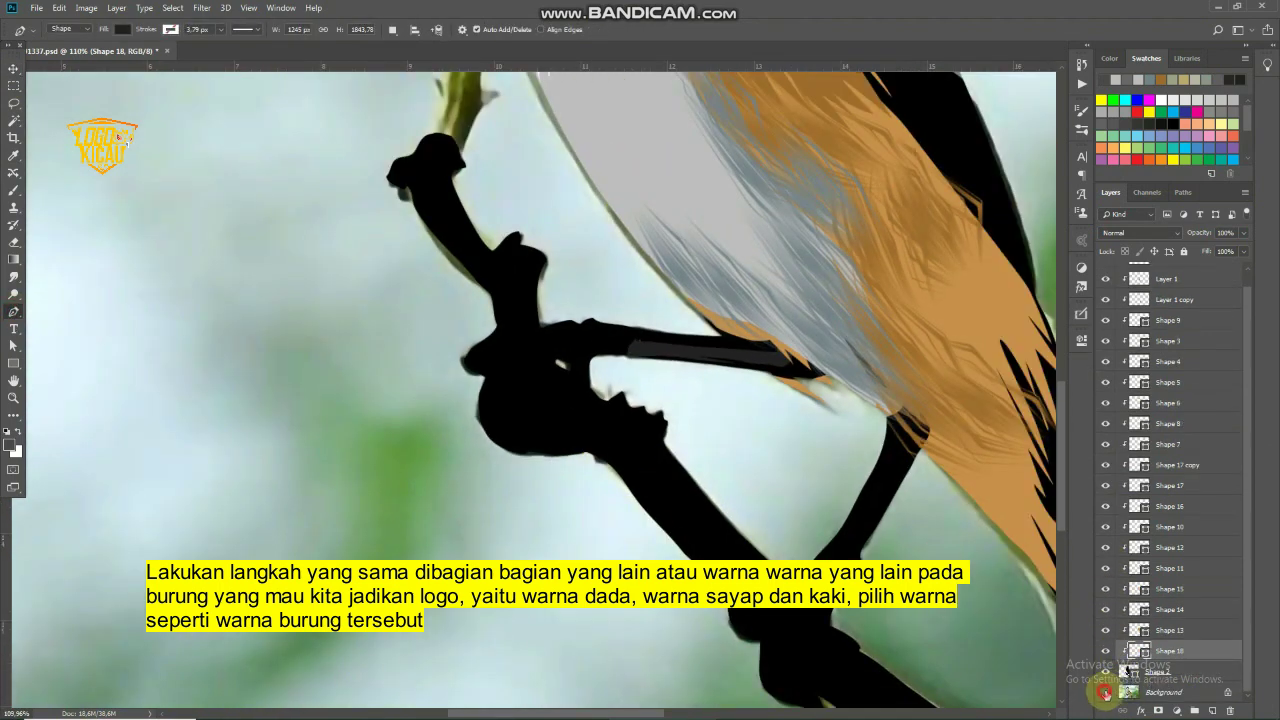
{"action": "left_click", "coordinate": [1104, 690]}
{"action": "left_click", "coordinate": [1106, 688]}
Trace the first two pale stripes where the leg meets the foot as closed shapes
{"action": "left_click", "coordinate": [1107, 671], "text": "alt"}
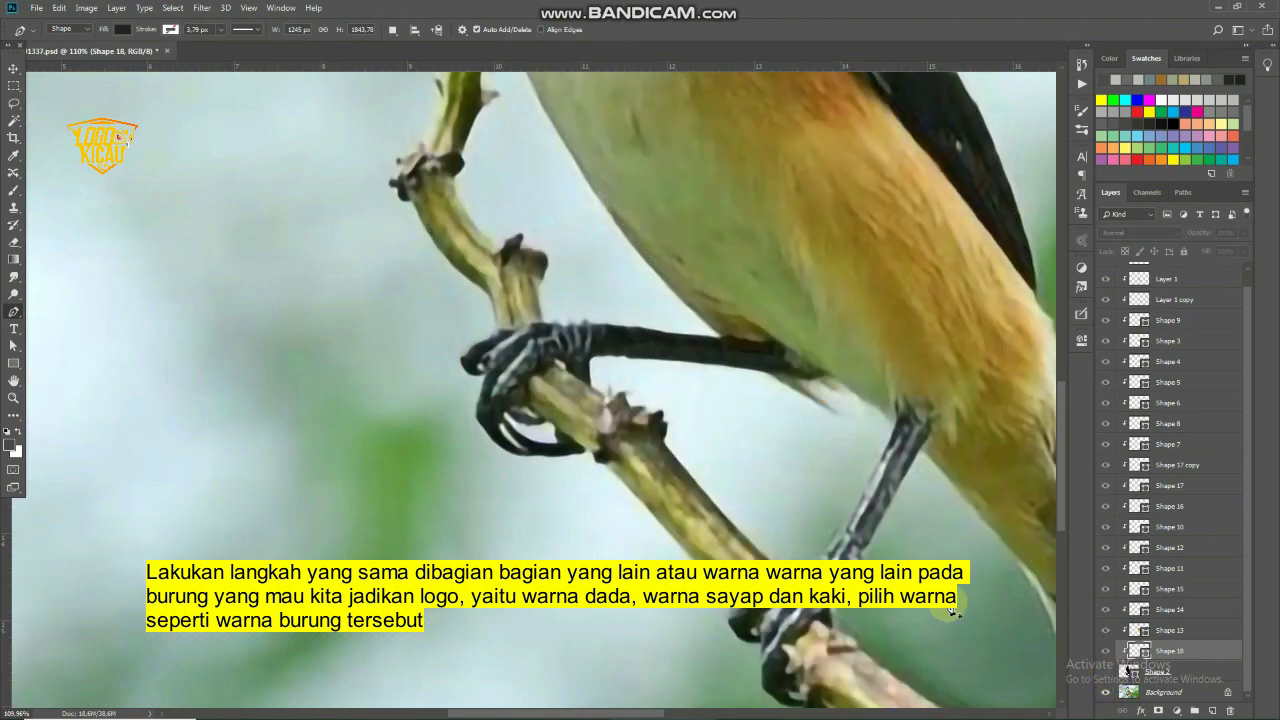
{"action": "scroll", "coordinate": [560, 345], "scroll_direction": "up", "scroll_amount": 3}
{"action": "scroll", "coordinate": [637, 348], "scroll_direction": "up", "scroll_amount": 2}
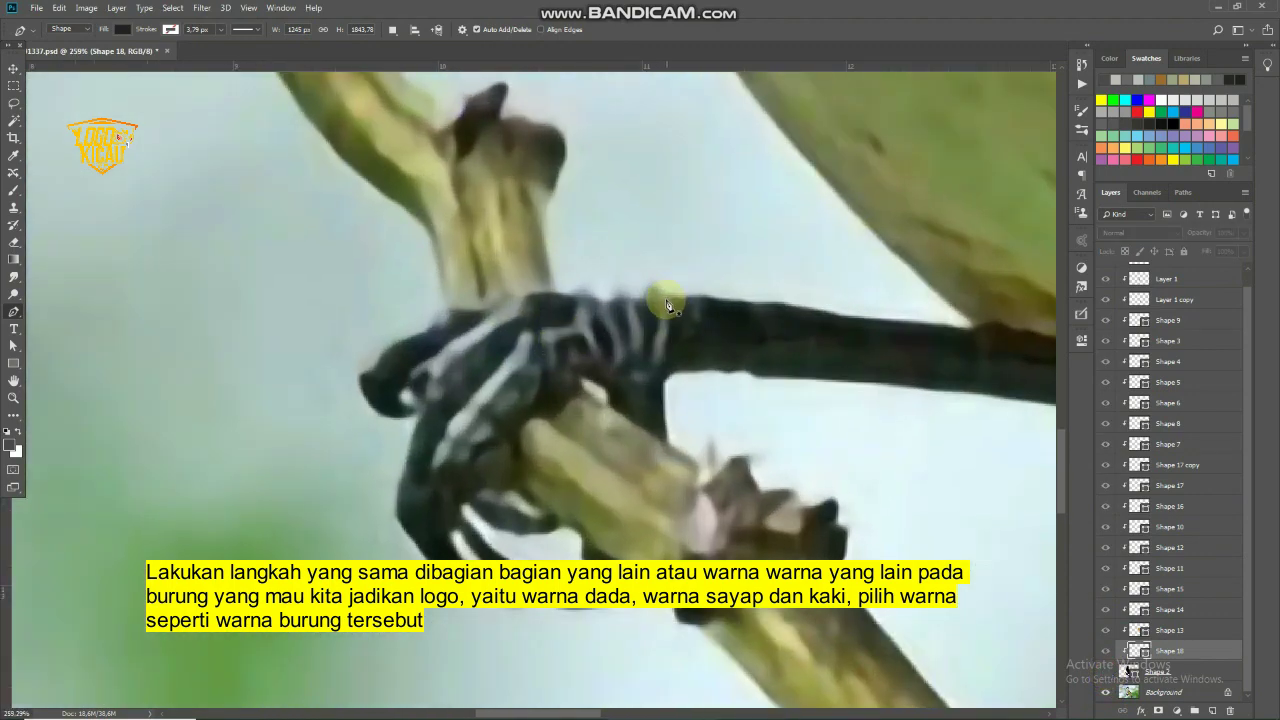
{"action": "left_click", "coordinate": [705, 293]}
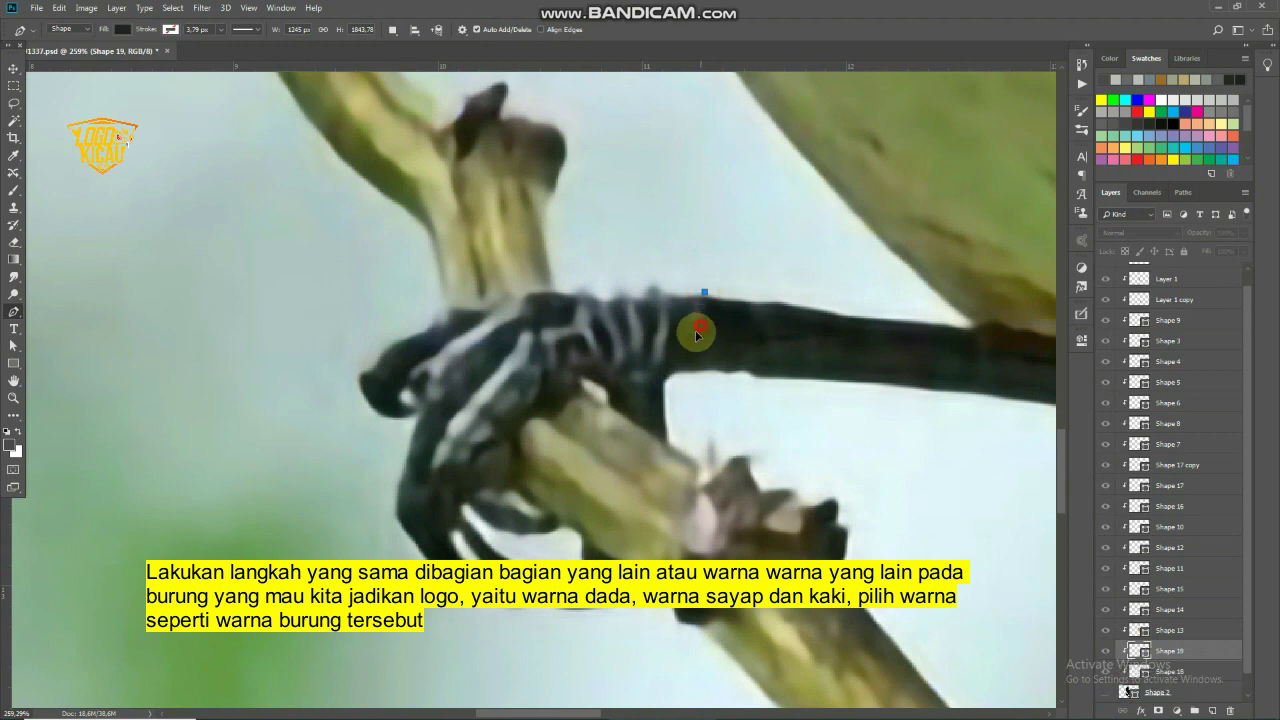
{"action": "left_click_drag", "start_coordinate": [701, 324], "coordinate": [689, 344]}
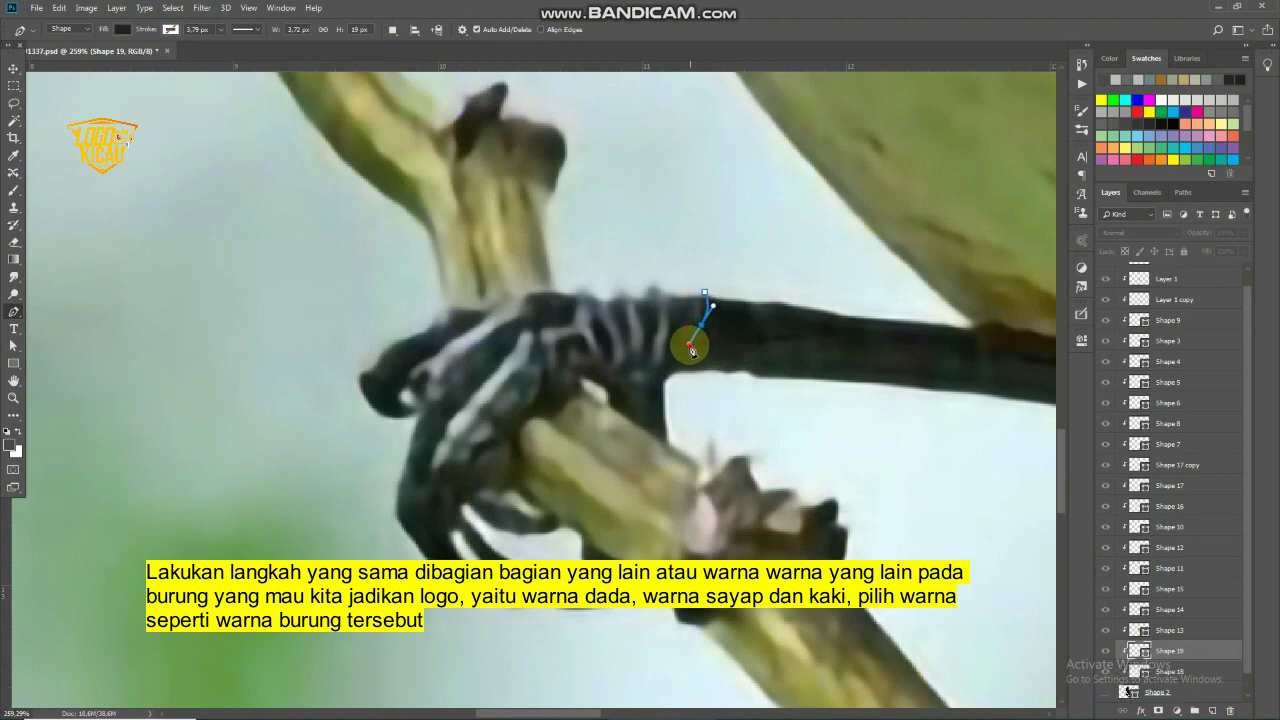
{"action": "left_click", "coordinate": [705, 293]}
{"action": "left_click", "coordinate": [665, 284]}
{"action": "left_click", "coordinate": [665, 352]}
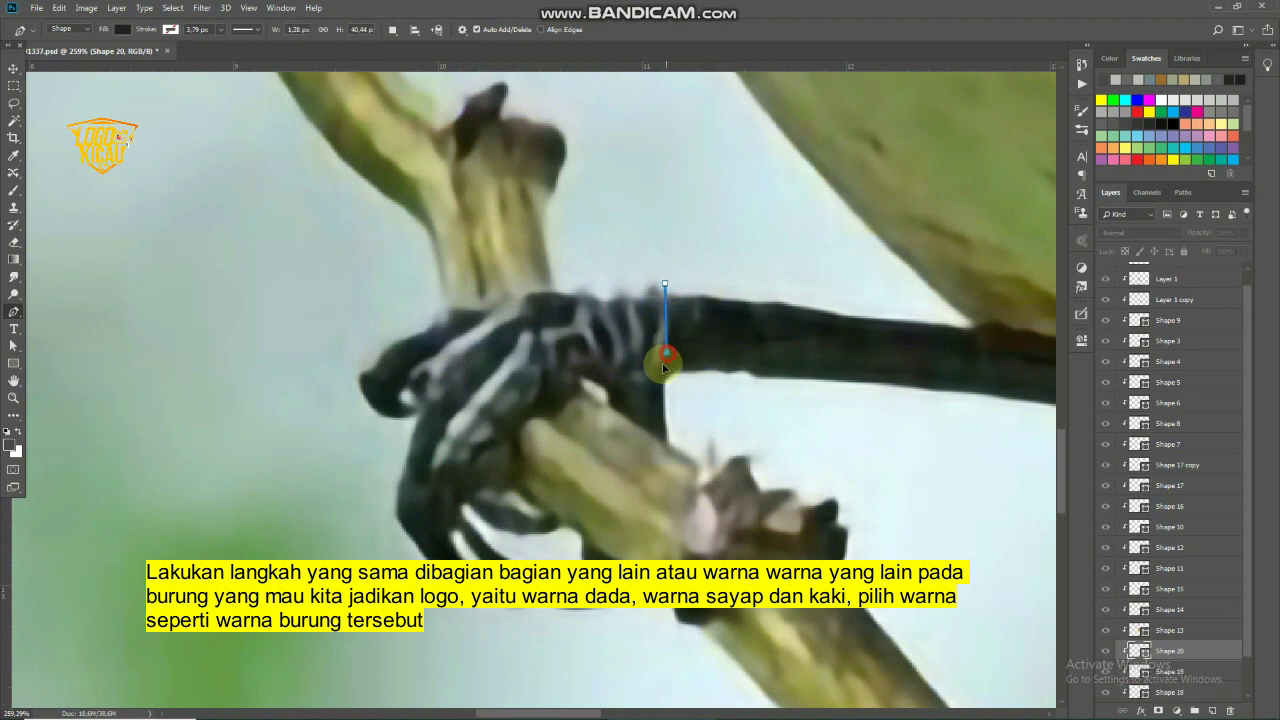
{"action": "left_click", "coordinate": [651, 356]}
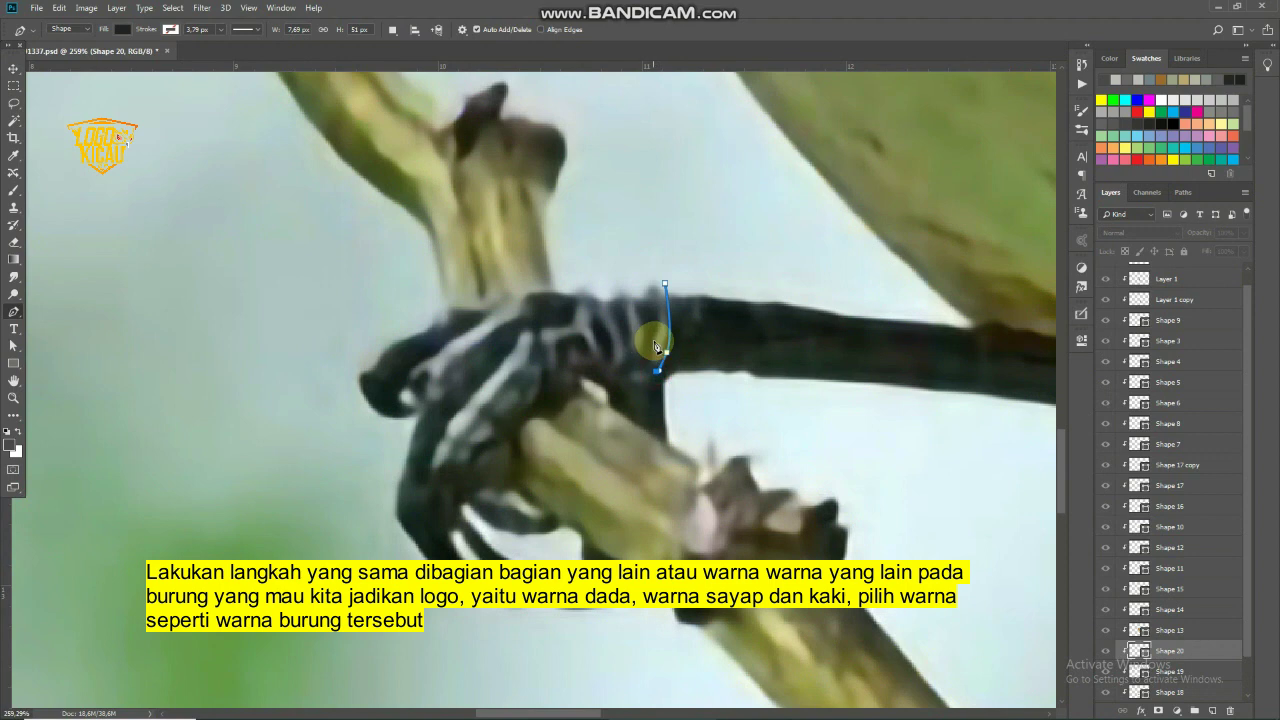
{"action": "left_click", "coordinate": [666, 284]}
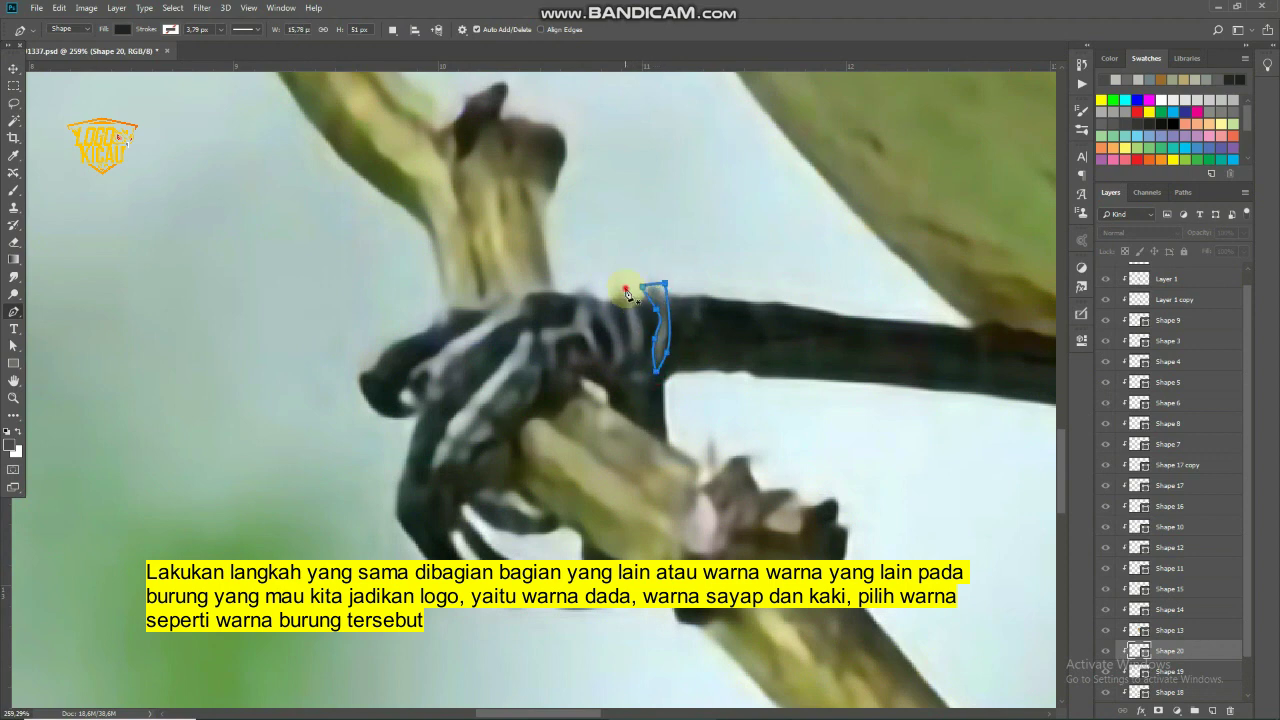
{"action": "left_click", "coordinate": [625, 289]}
{"action": "left_click", "coordinate": [638, 314]}
{"action": "left_click", "coordinate": [644, 343]}
{"action": "left_click", "coordinate": [633, 356]}
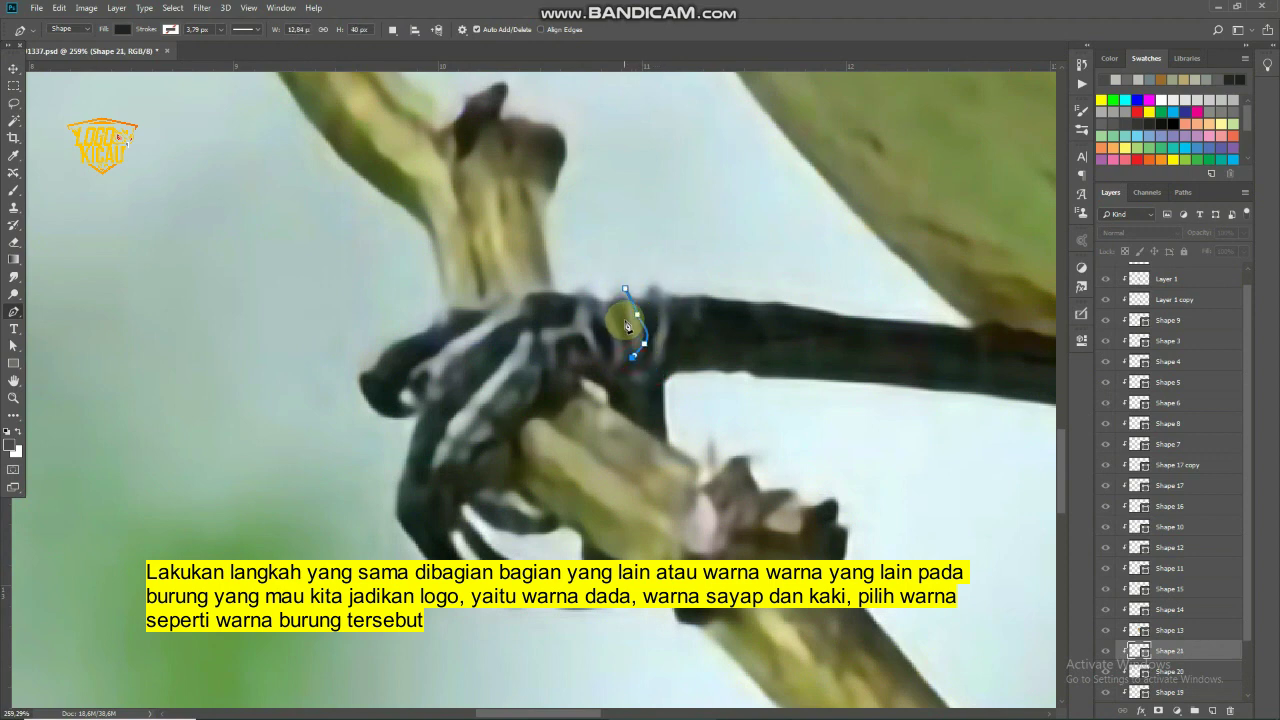
Trace the multi-stripe shape further left on the foot and close it
{"action": "left_click", "coordinate": [625, 290]}
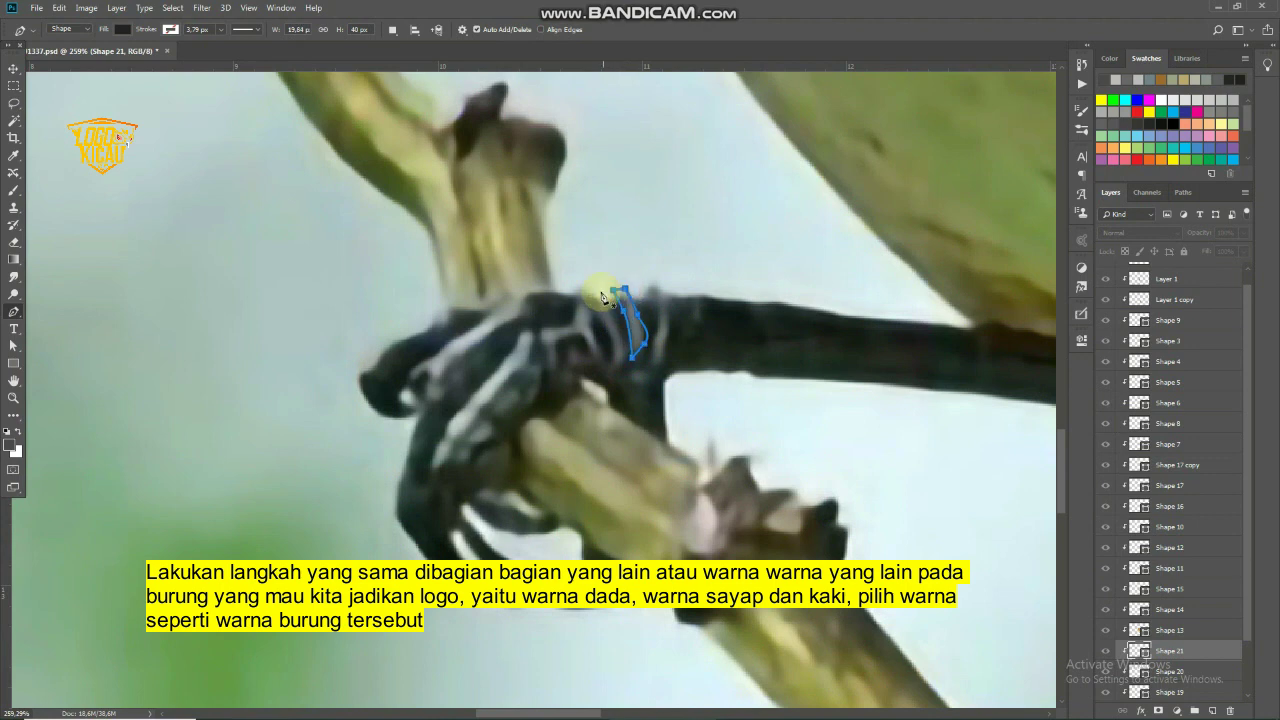
{"action": "left_click", "coordinate": [600, 292]}
{"action": "left_click", "coordinate": [625, 327]}
{"action": "left_click", "coordinate": [625, 343]}
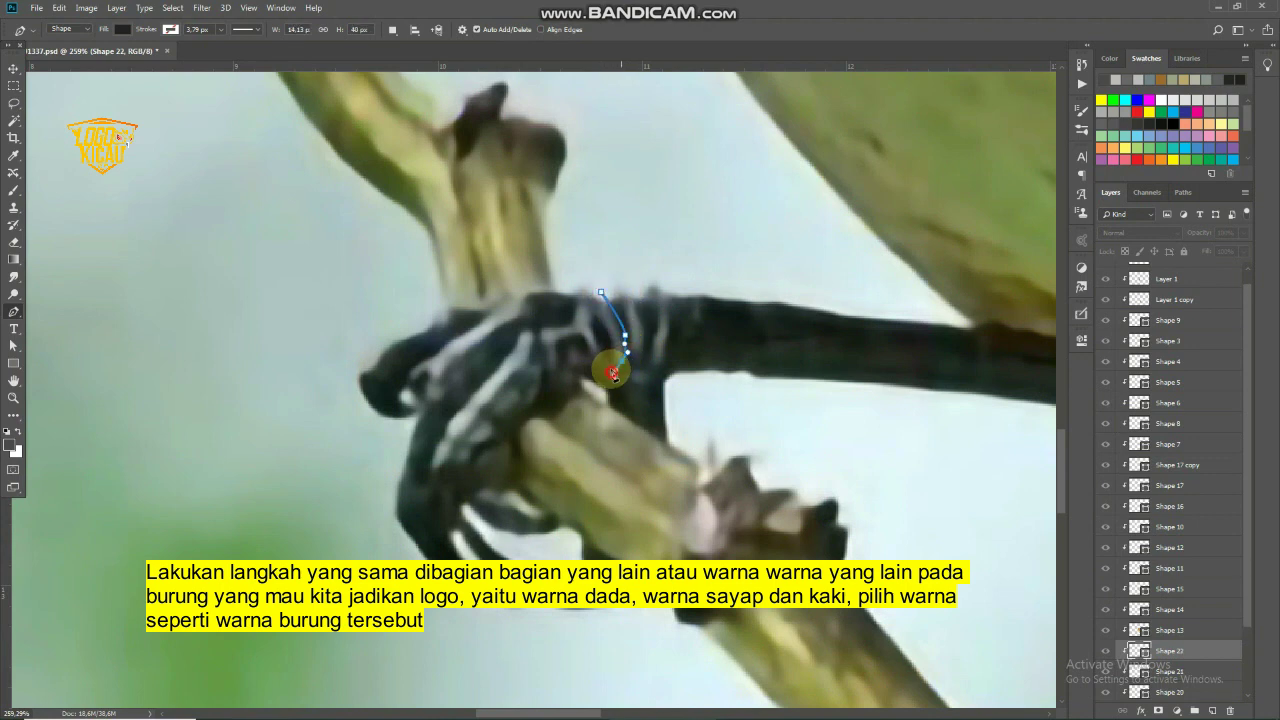
{"action": "left_click", "coordinate": [613, 372]}
{"action": "left_click", "coordinate": [595, 317]}
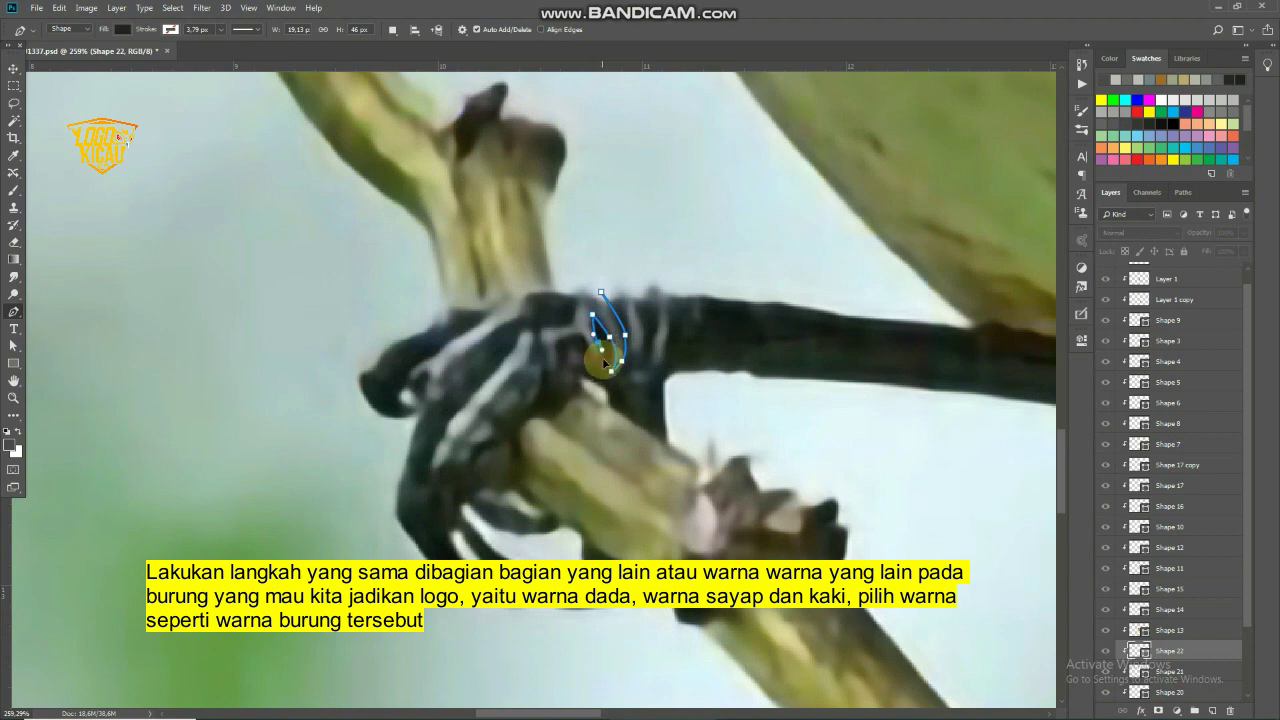
{"action": "left_click", "coordinate": [582, 338]}
{"action": "left_click", "coordinate": [559, 340]}
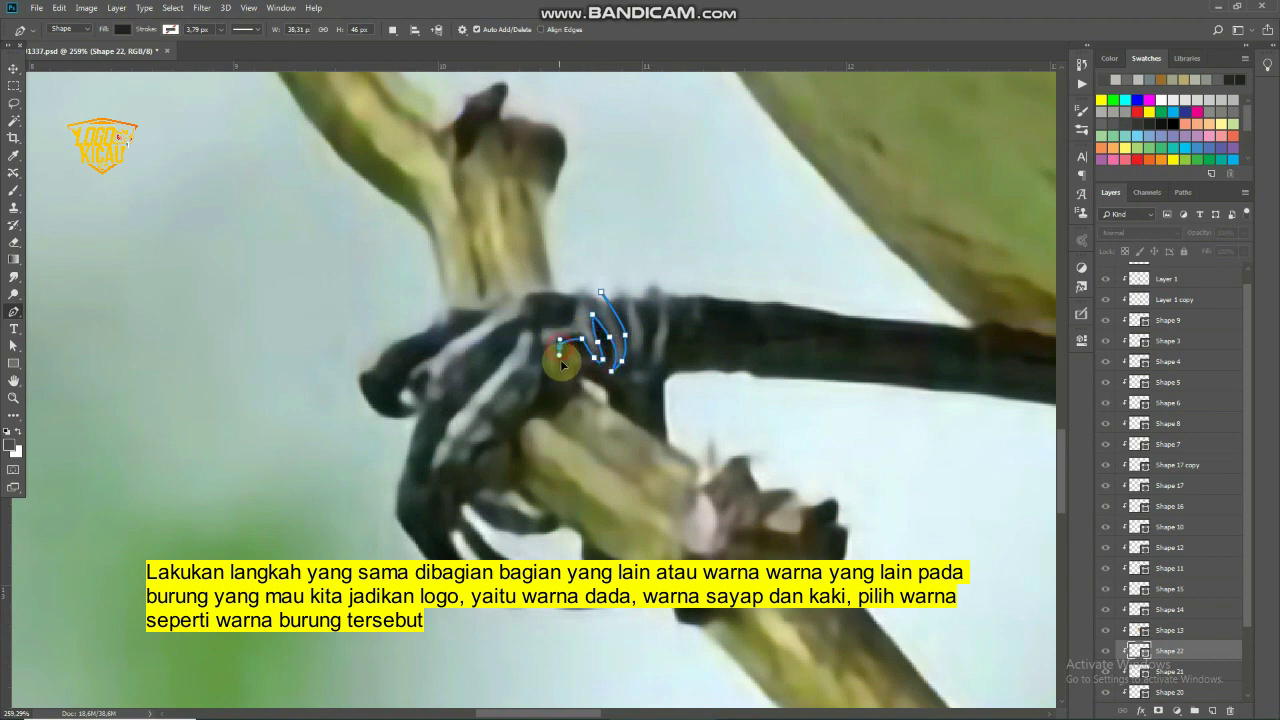
{"action": "left_click_drag", "start_coordinate": [556, 371], "coordinate": [577, 380]}
{"action": "left_click", "coordinate": [551, 378]}
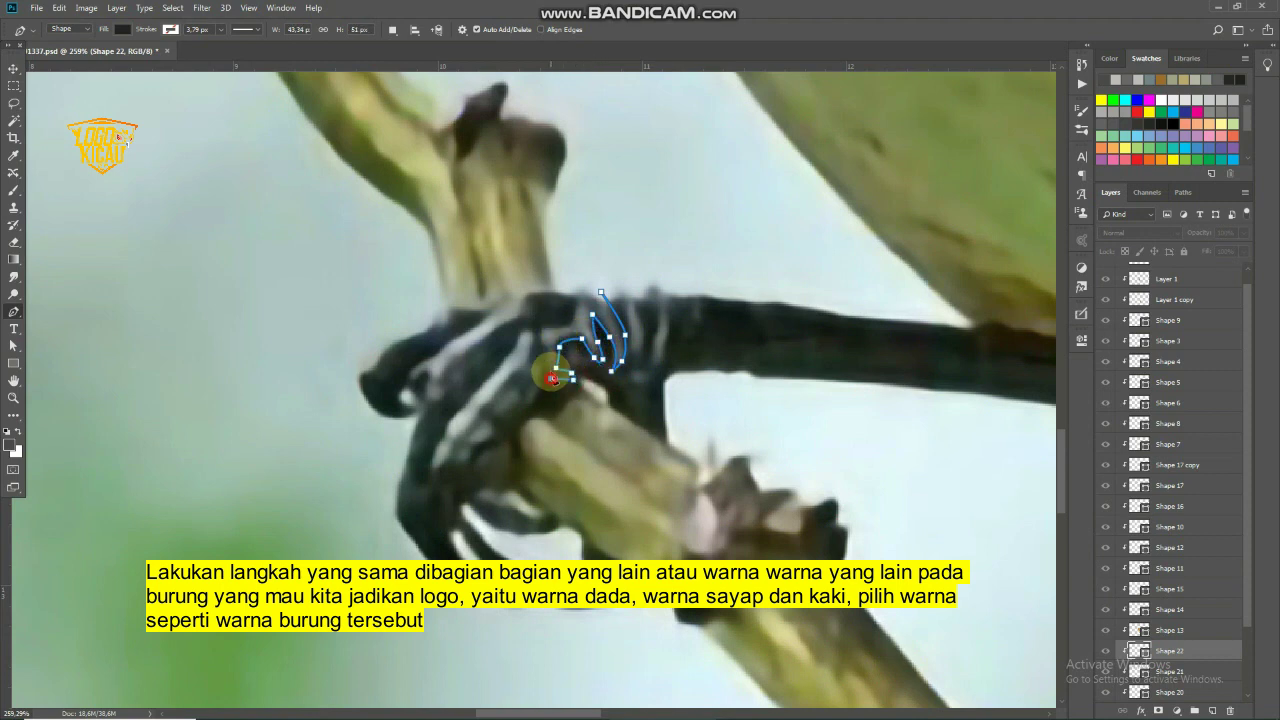
{"action": "left_click", "coordinate": [555, 352]}
{"action": "left_click", "coordinate": [541, 329]}
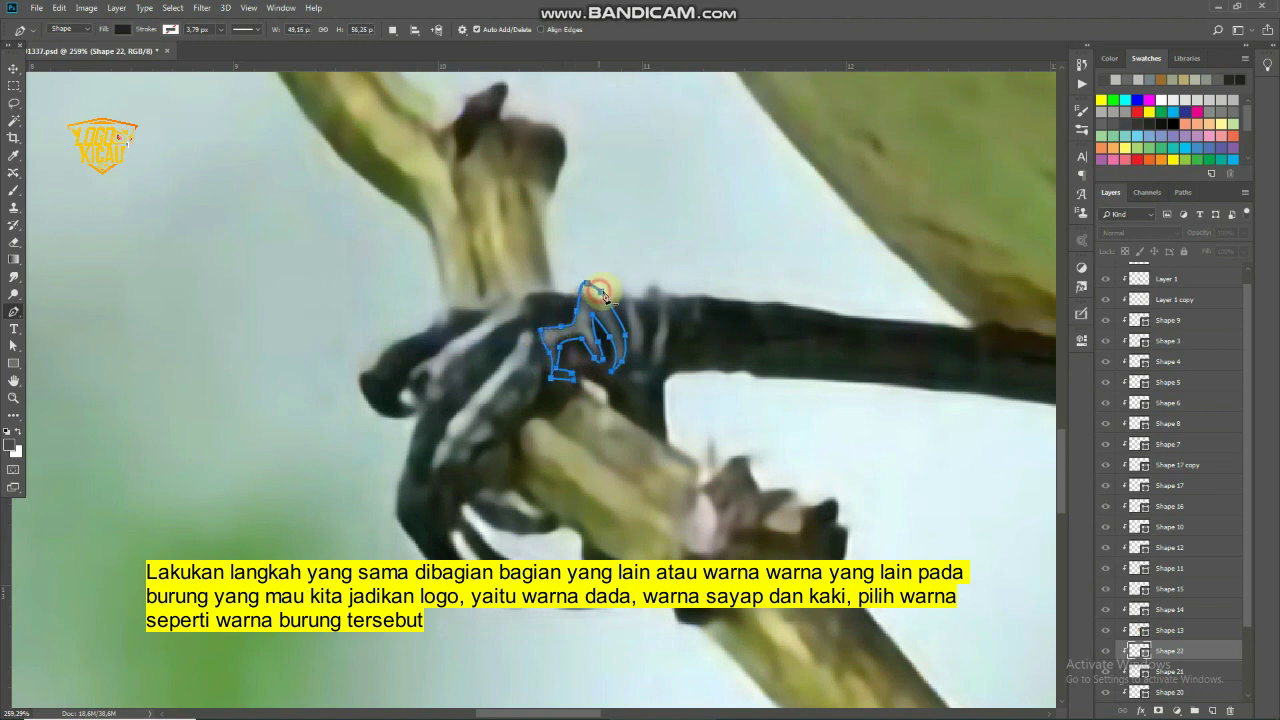
{"action": "left_click", "coordinate": [603, 292]}
Trace the pale streaks along the leg and the toe as two closed curved shapes
{"action": "left_click", "coordinate": [530, 285]}
{"action": "left_click", "coordinate": [532, 316]}
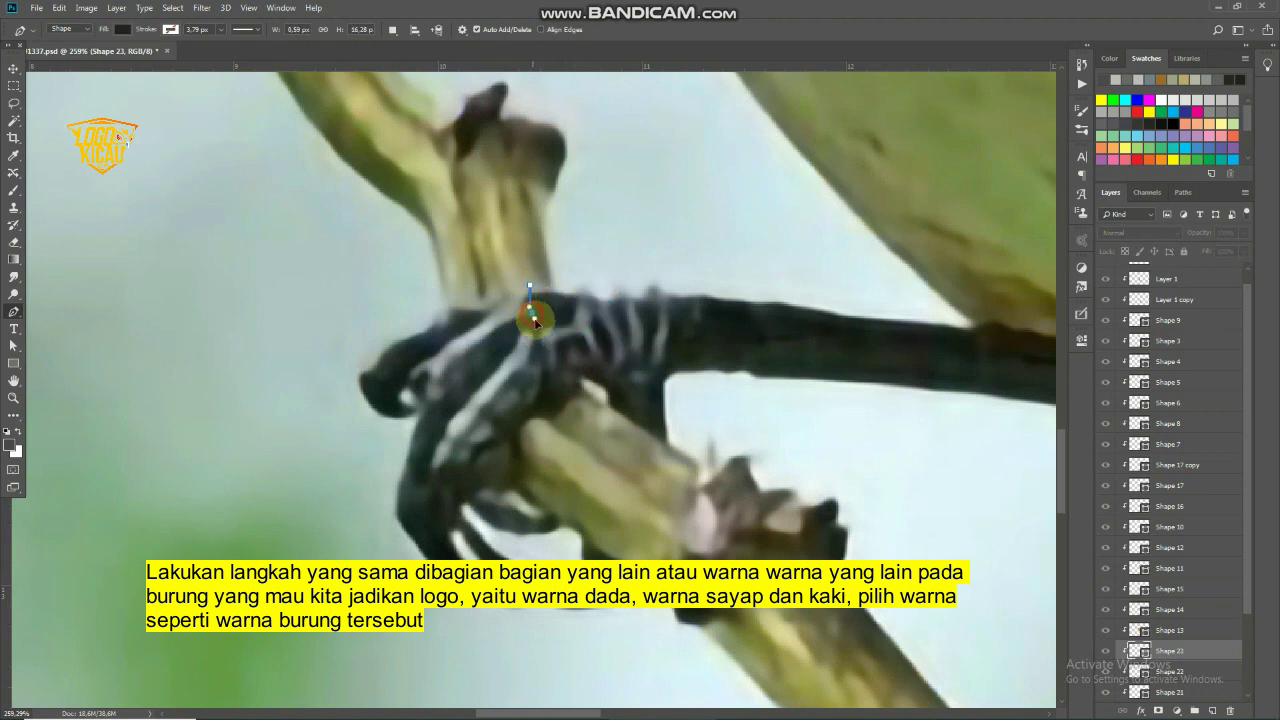
{"action": "left_click", "coordinate": [504, 327]}
{"action": "left_click", "coordinate": [485, 343]}
{"action": "left_click", "coordinate": [466, 360]}
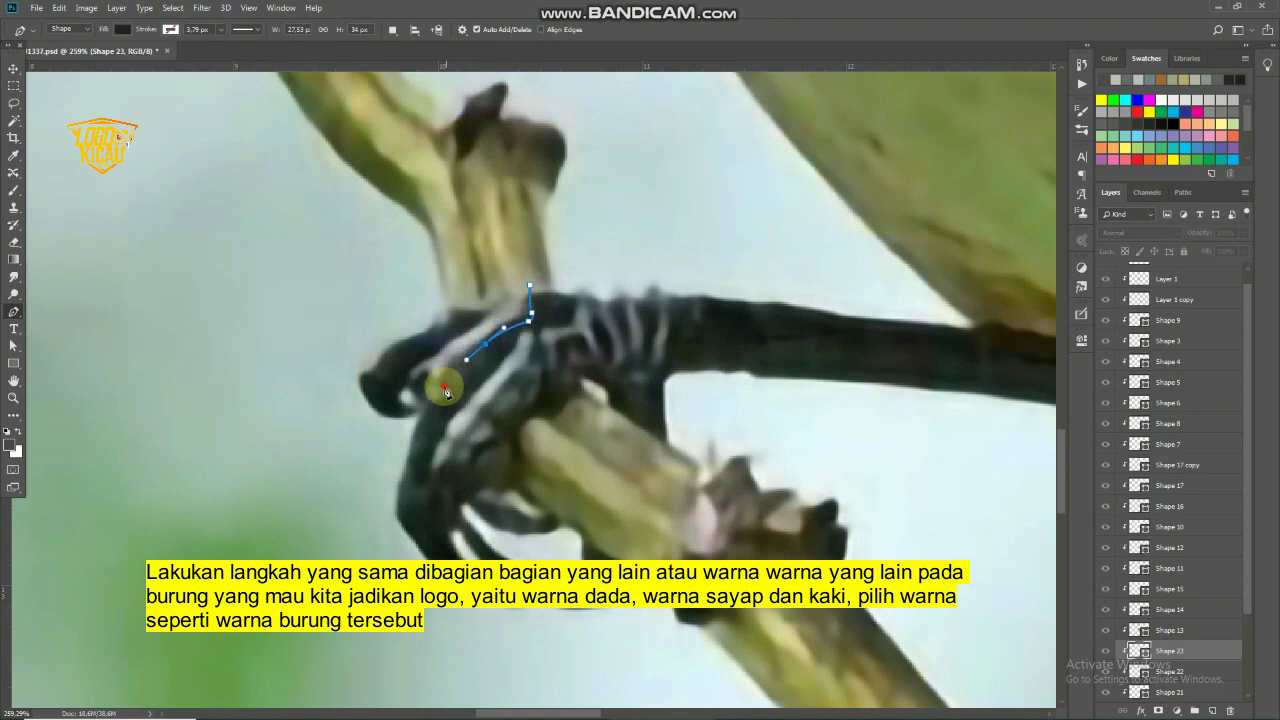
{"action": "mouse_move", "coordinate": [438, 400]}
{"action": "left_mouse_down"}
{"action": "mouse_move", "coordinate": [421, 417]}
{"action": "mouse_move", "coordinate": [406, 375]}
{"action": "left_mouse_up"}
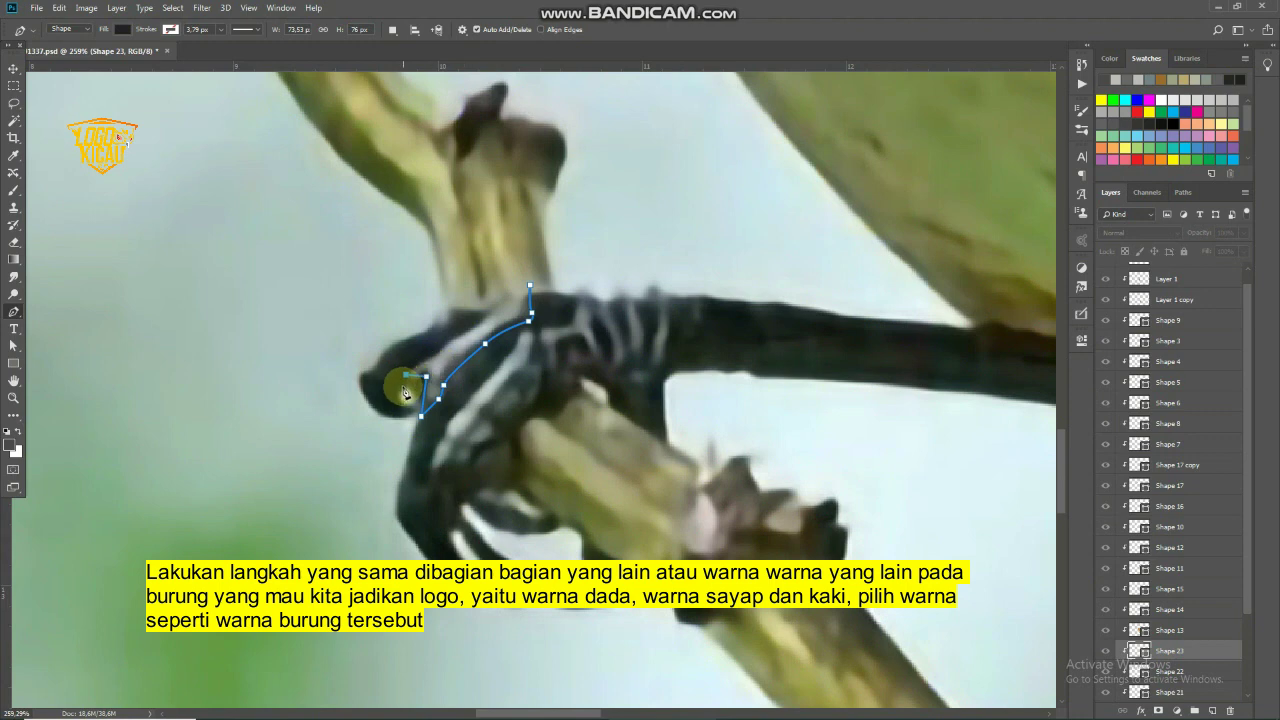
{"action": "left_click_drag", "start_coordinate": [392, 395], "coordinate": [445, 343]}
{"action": "left_click_drag", "start_coordinate": [510, 297], "coordinate": [525, 296]}
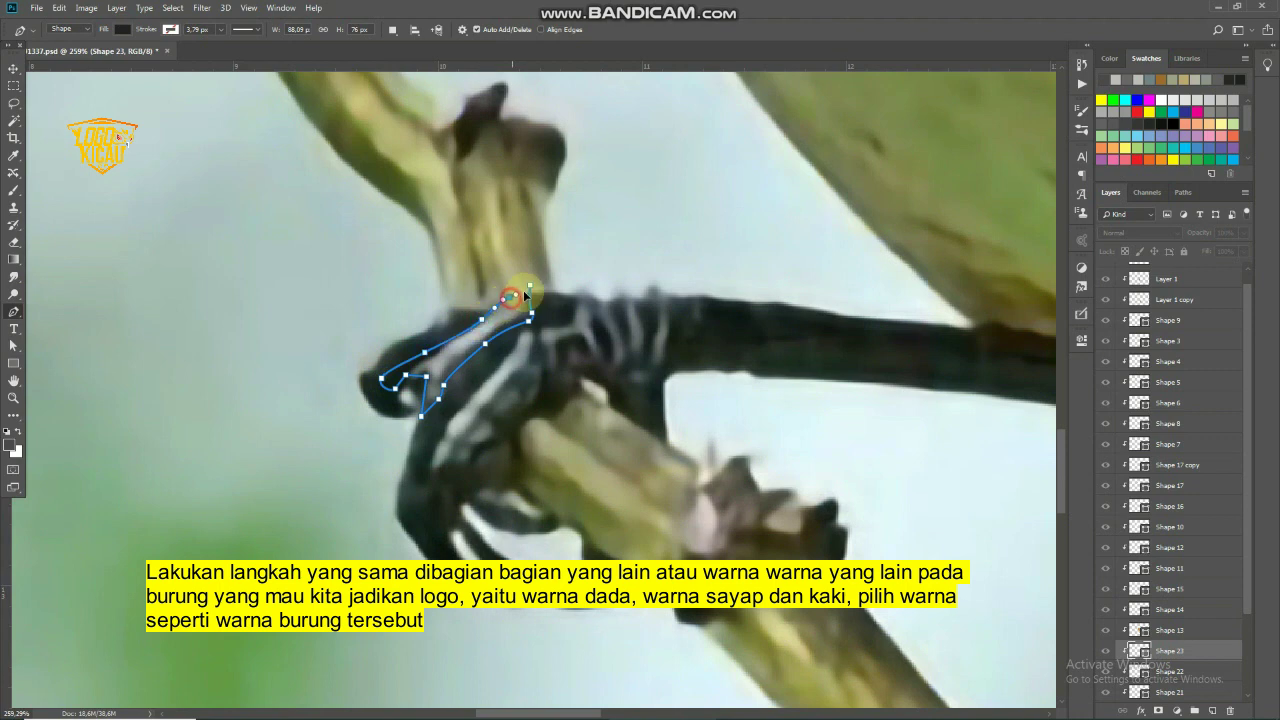
{"action": "left_click", "coordinate": [529, 290]}
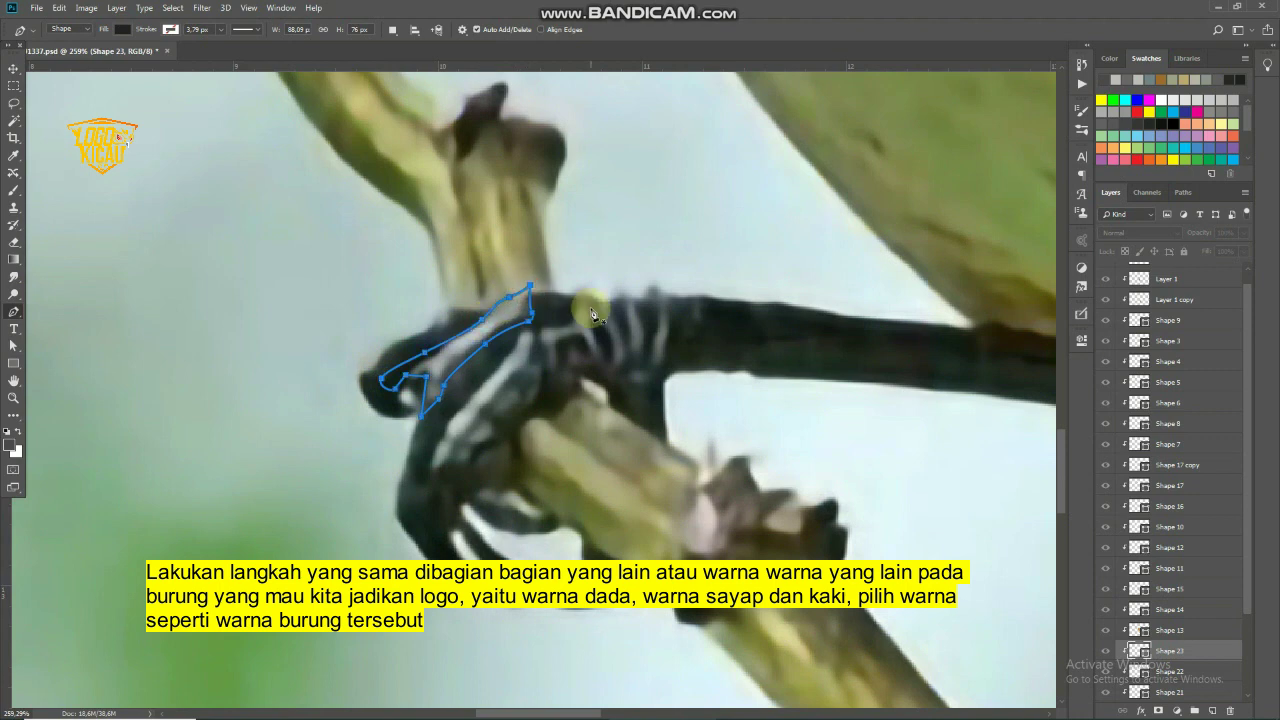
{"action": "left_click", "coordinate": [531, 325]}
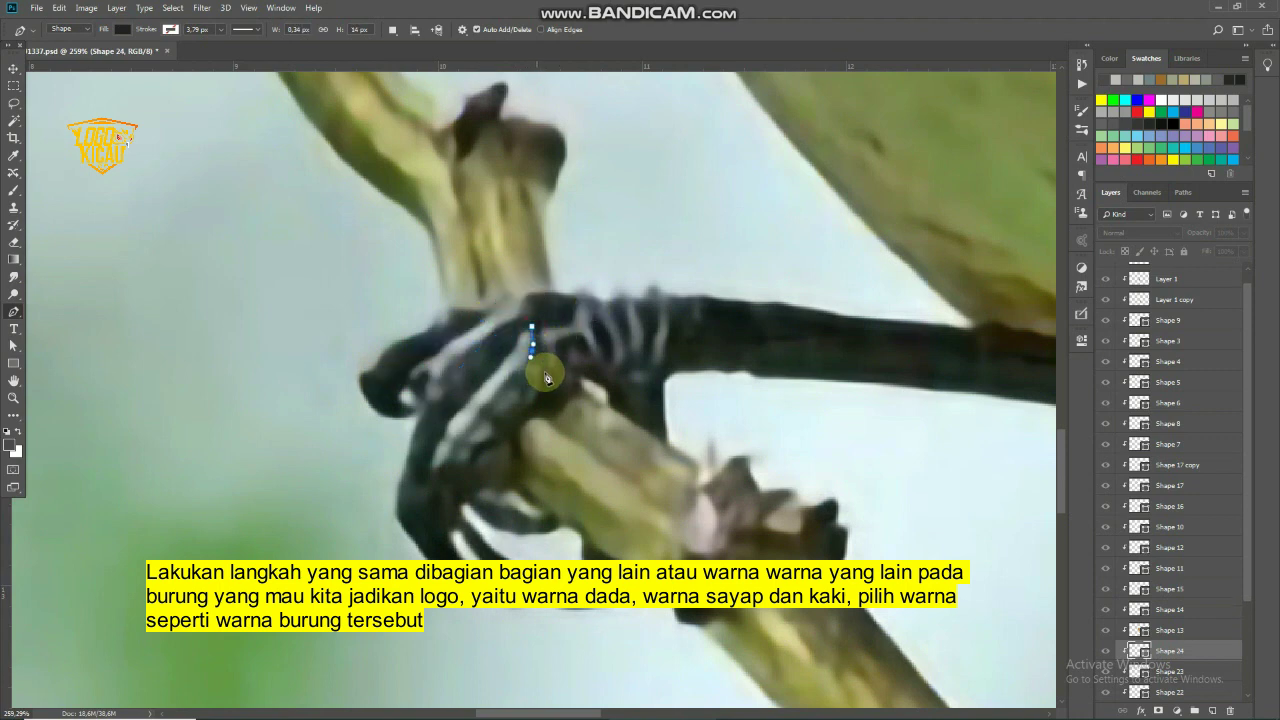
{"action": "mouse_move", "coordinate": [544, 384]}
{"action": "left_mouse_down"}
{"action": "mouse_move", "coordinate": [530, 400]}
{"action": "mouse_move", "coordinate": [527, 383]}
{"action": "mouse_move", "coordinate": [455, 465]}
{"action": "mouse_move", "coordinate": [434, 451]}
{"action": "mouse_move", "coordinate": [515, 355]}
{"action": "left_mouse_up"}
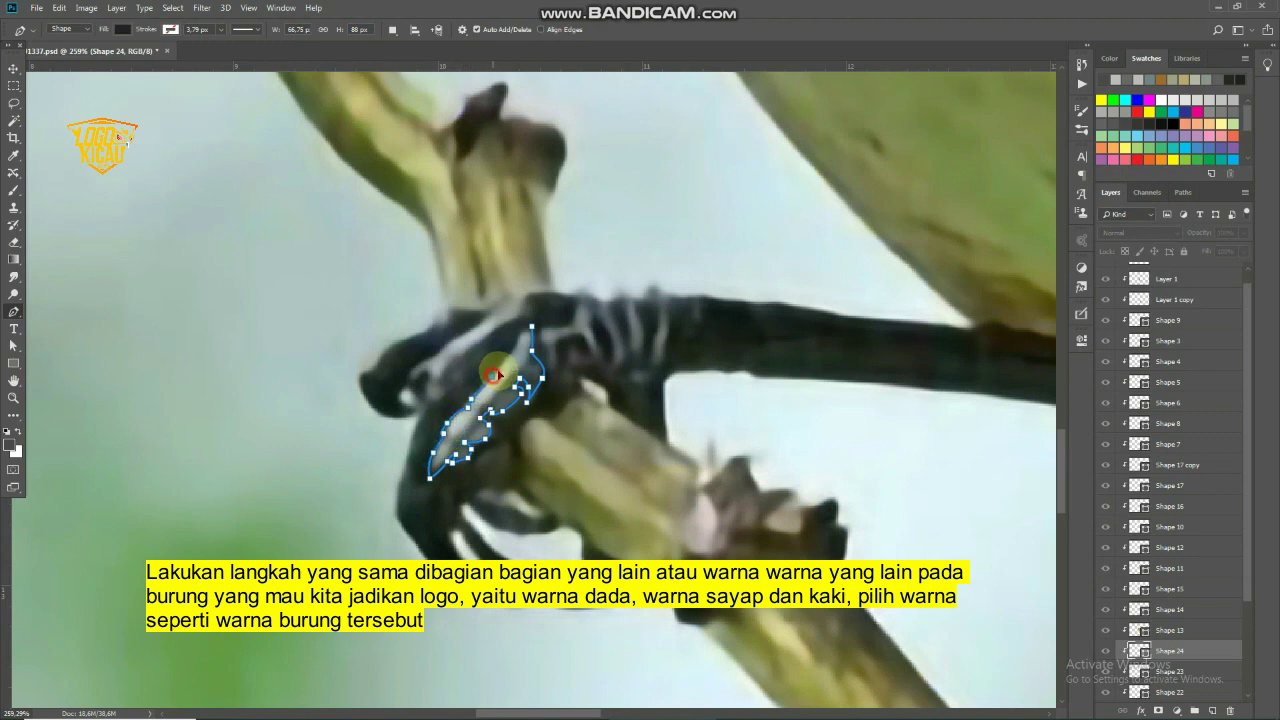
{"action": "left_click", "coordinate": [537, 334]}
Show the traced shapes and hide the reference photo to view the tracing alone
{"action": "scroll", "coordinate": [522, 345], "scroll_direction": "down", "scroll_amount": 2}
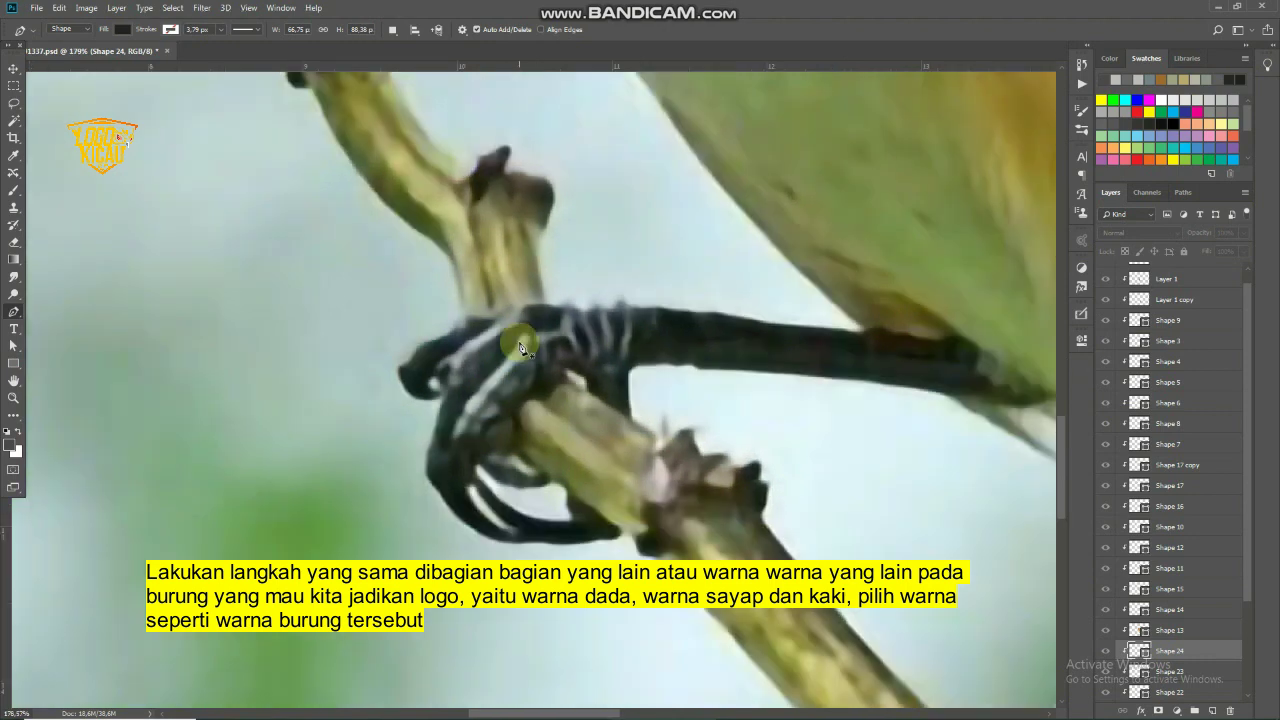
{"action": "scroll", "coordinate": [521, 347], "scroll_direction": "down", "scroll_amount": 2}
{"action": "scroll", "coordinate": [521, 347], "scroll_direction": "down", "scroll_amount": 3}
{"action": "scroll", "coordinate": [523, 421], "scroll_direction": "up", "scroll_amount": 4}
{"action": "scroll", "coordinate": [1171, 629], "scroll_direction": "down", "scroll_amount": 1}
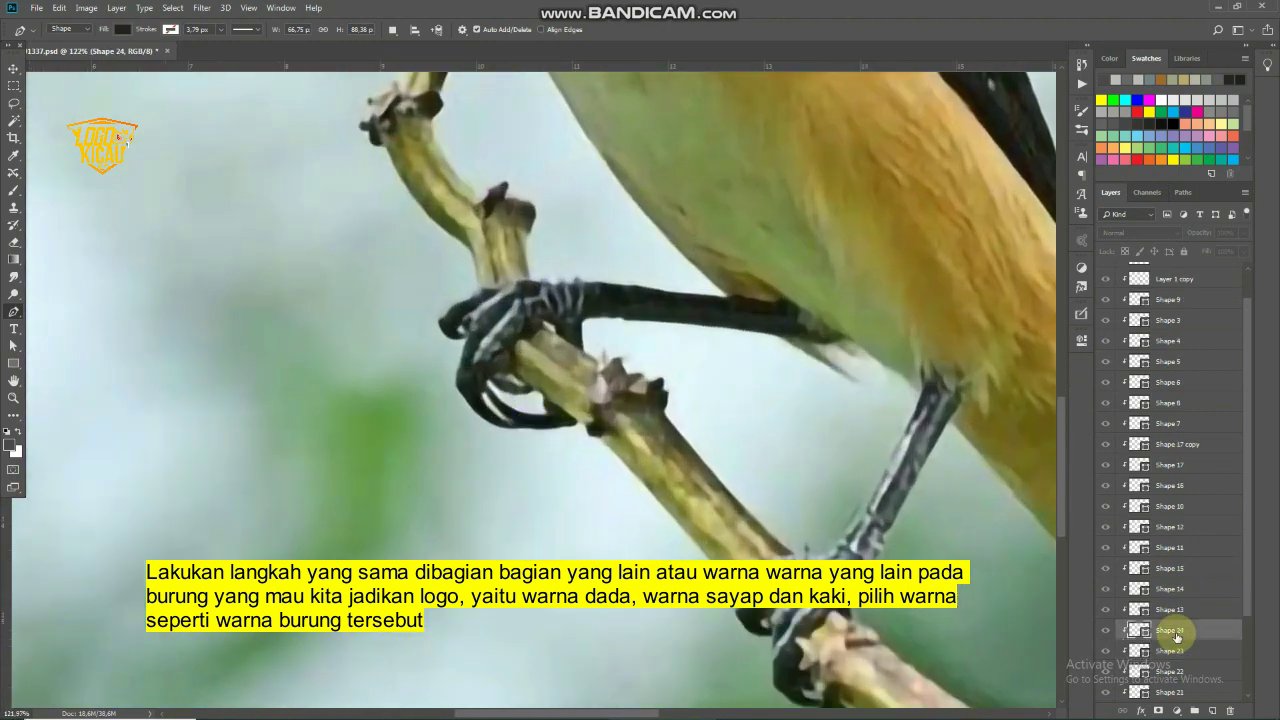
{"action": "scroll", "coordinate": [1170, 650], "scroll_direction": "down", "scroll_amount": 2}
{"action": "scroll", "coordinate": [1171, 650], "scroll_direction": "down", "scroll_amount": 3}
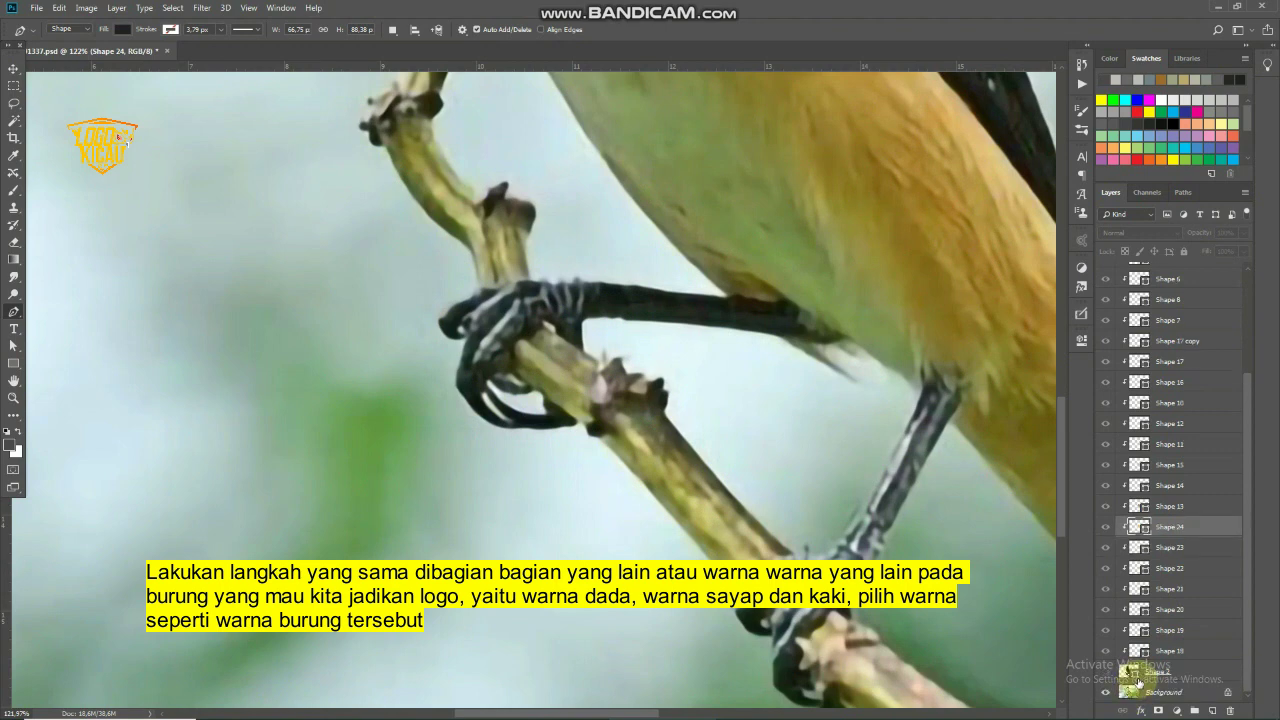
{"action": "left_click", "coordinate": [1105, 680], "text": "alt"}
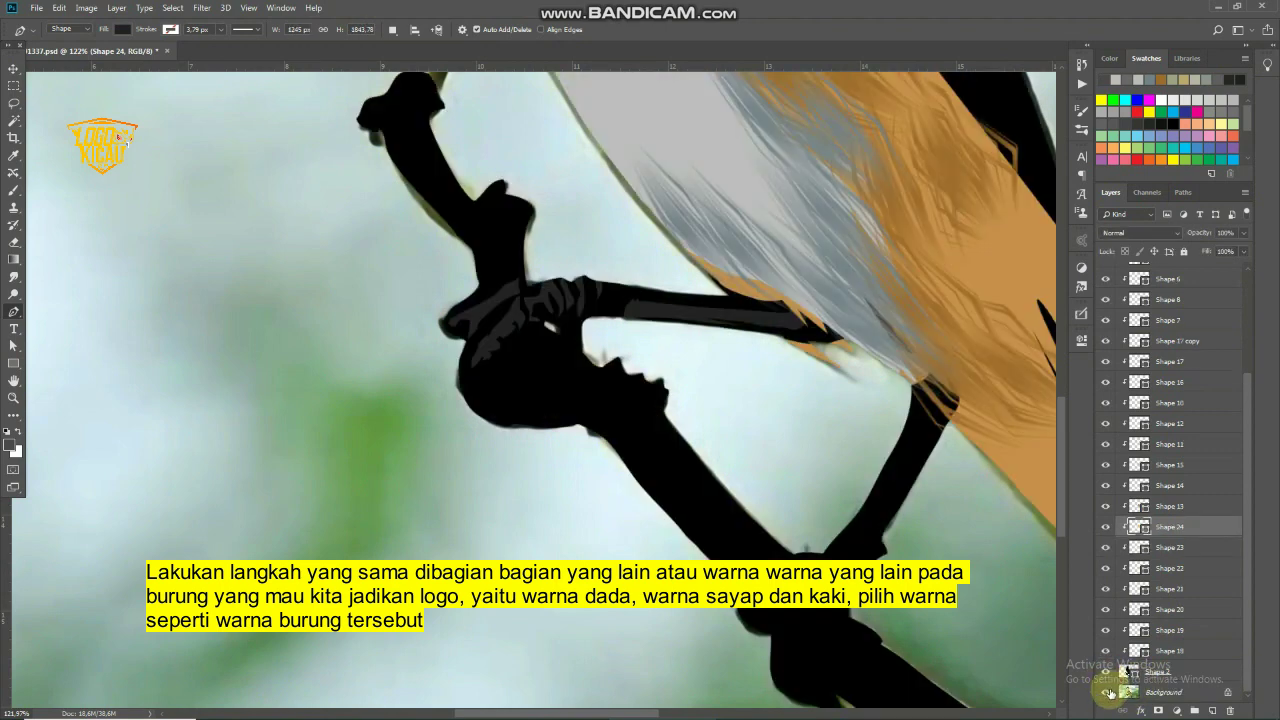
{"action": "left_click", "coordinate": [1105, 692]}
{"action": "left_click", "coordinate": [14, 68]}
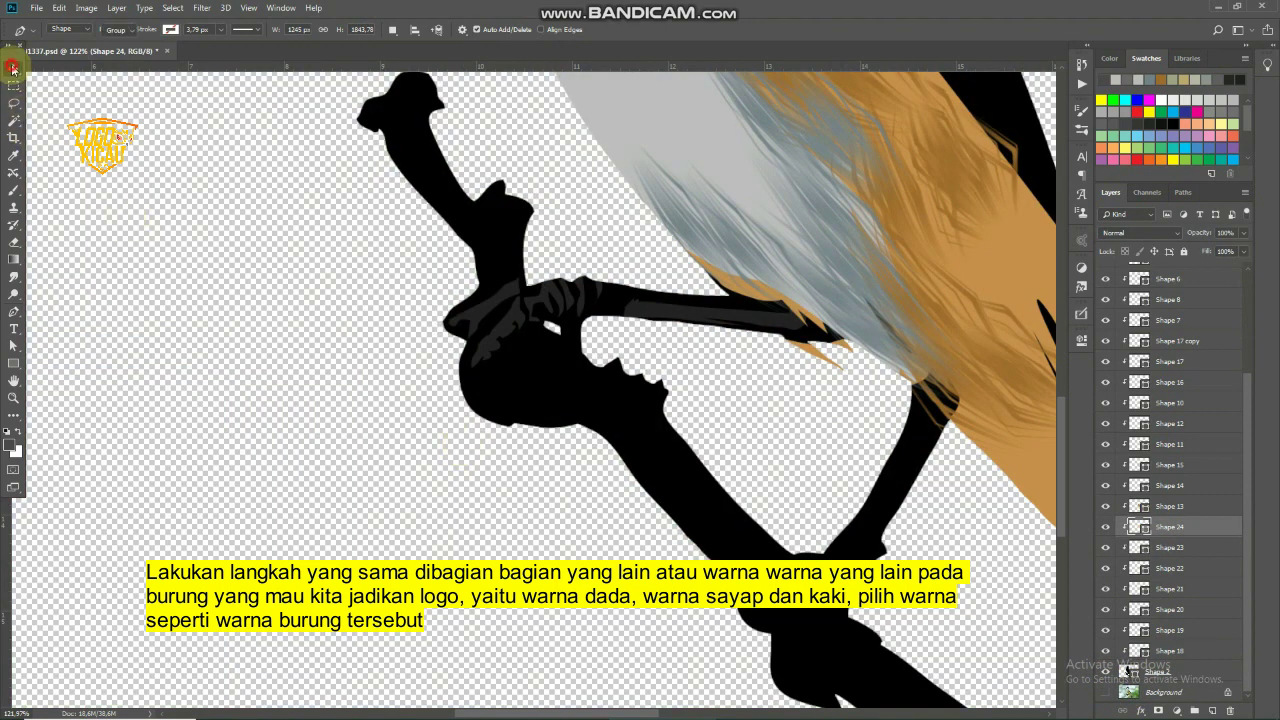
Check Shape 19's colour, then make the Shape 20 stripe a lighter grey
{"action": "left_click", "coordinate": [245, 260]}
{"action": "scroll", "coordinate": [575, 290], "scroll_direction": "up", "scroll_amount": 1}
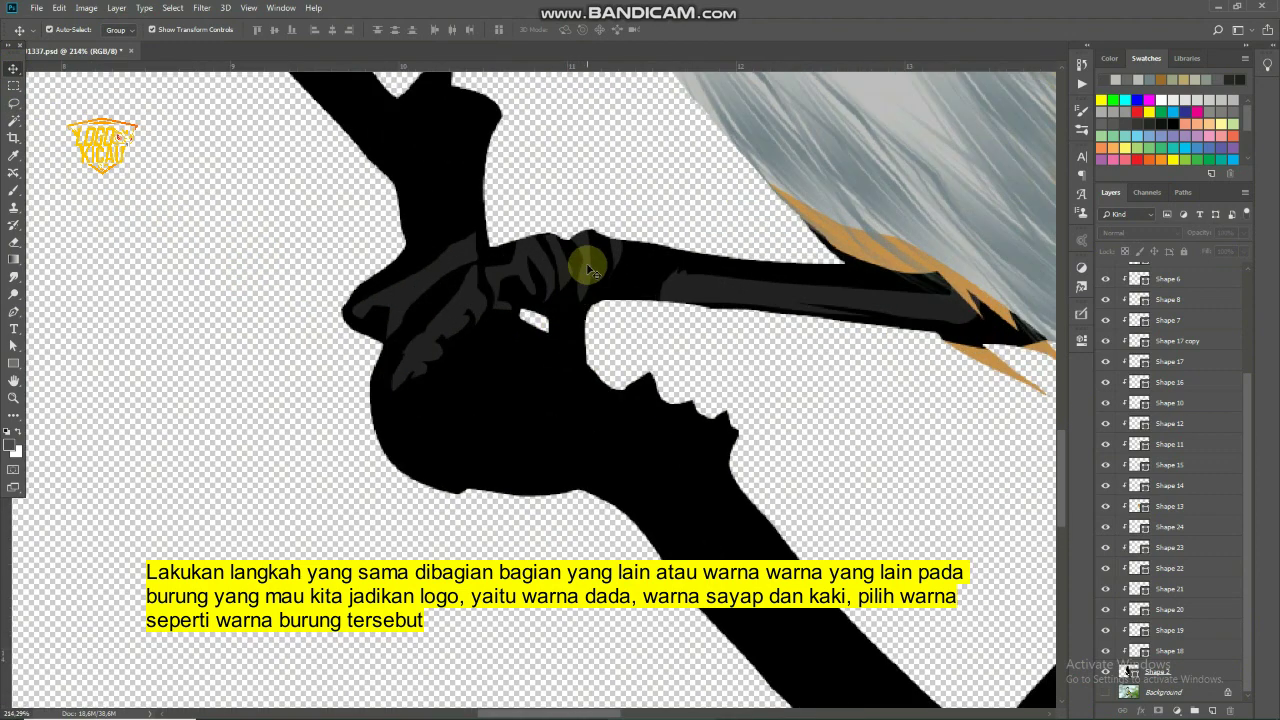
{"action": "scroll", "coordinate": [608, 278], "scroll_direction": "up", "scroll_amount": 1}
{"action": "left_click", "coordinate": [623, 254]}
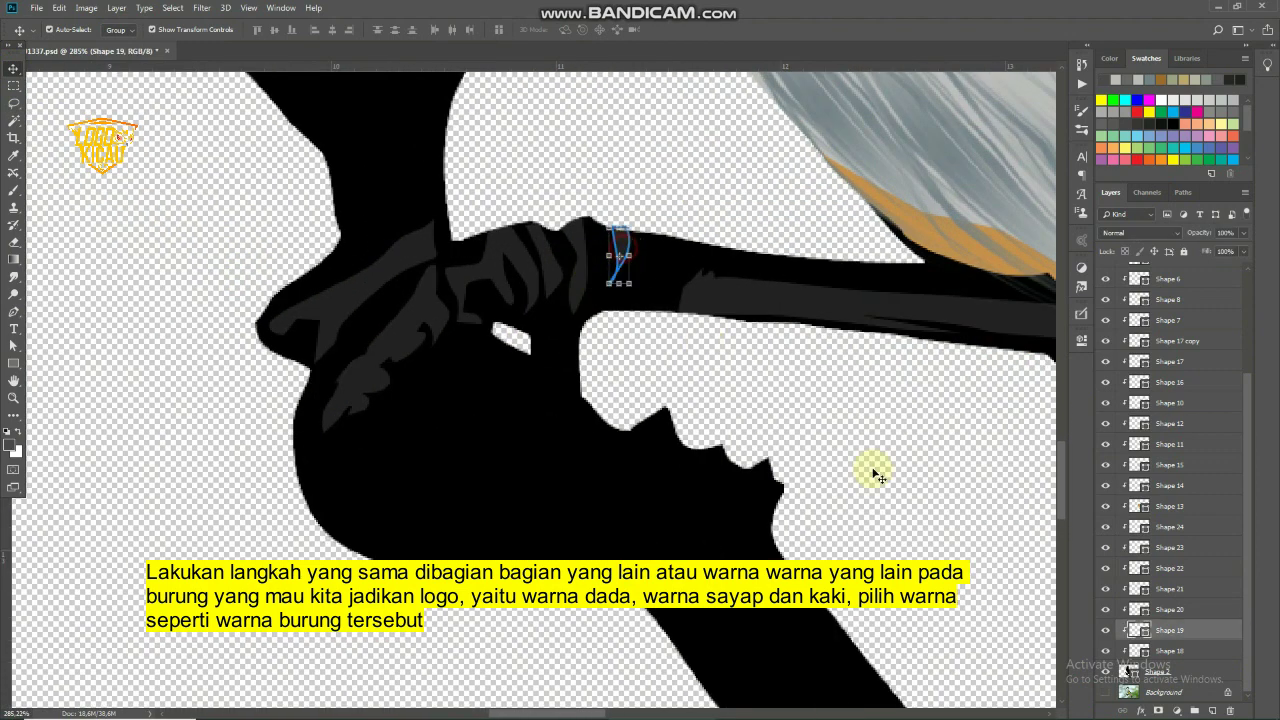
{"action": "double_click", "coordinate": [1141, 633]}
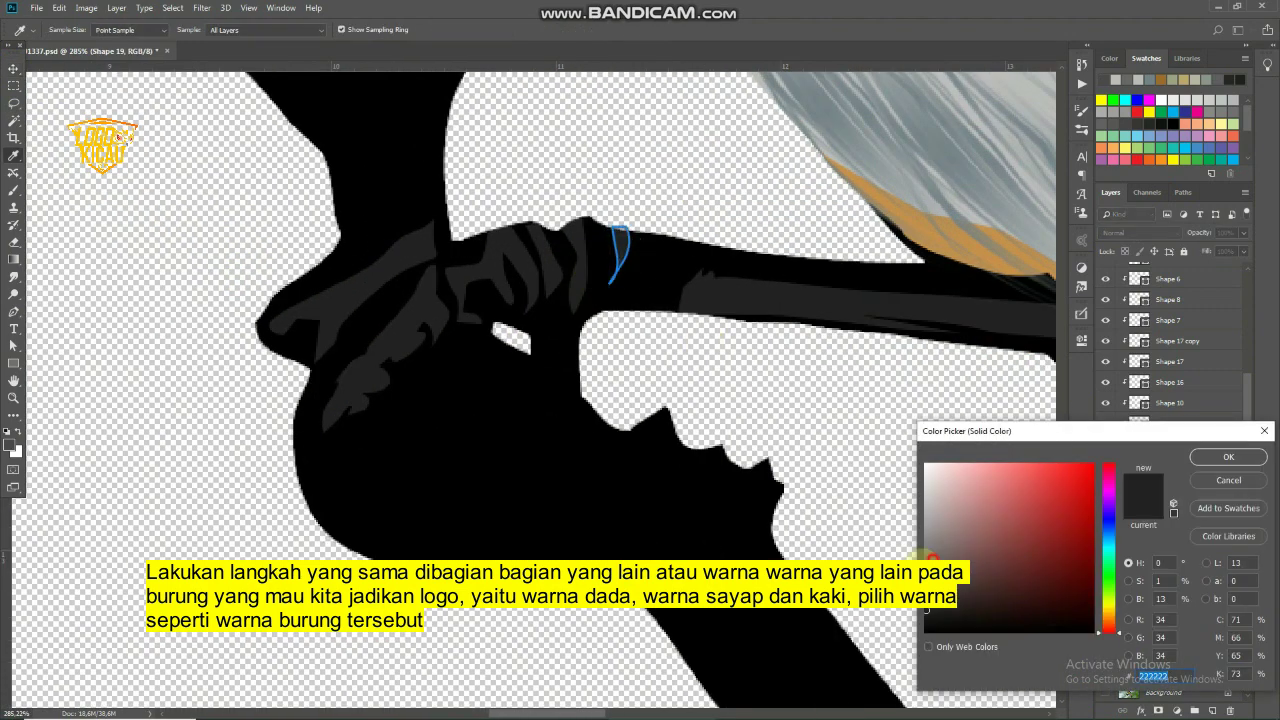
{"action": "key", "text": "v"}
{"action": "left_click", "coordinate": [572, 268]}
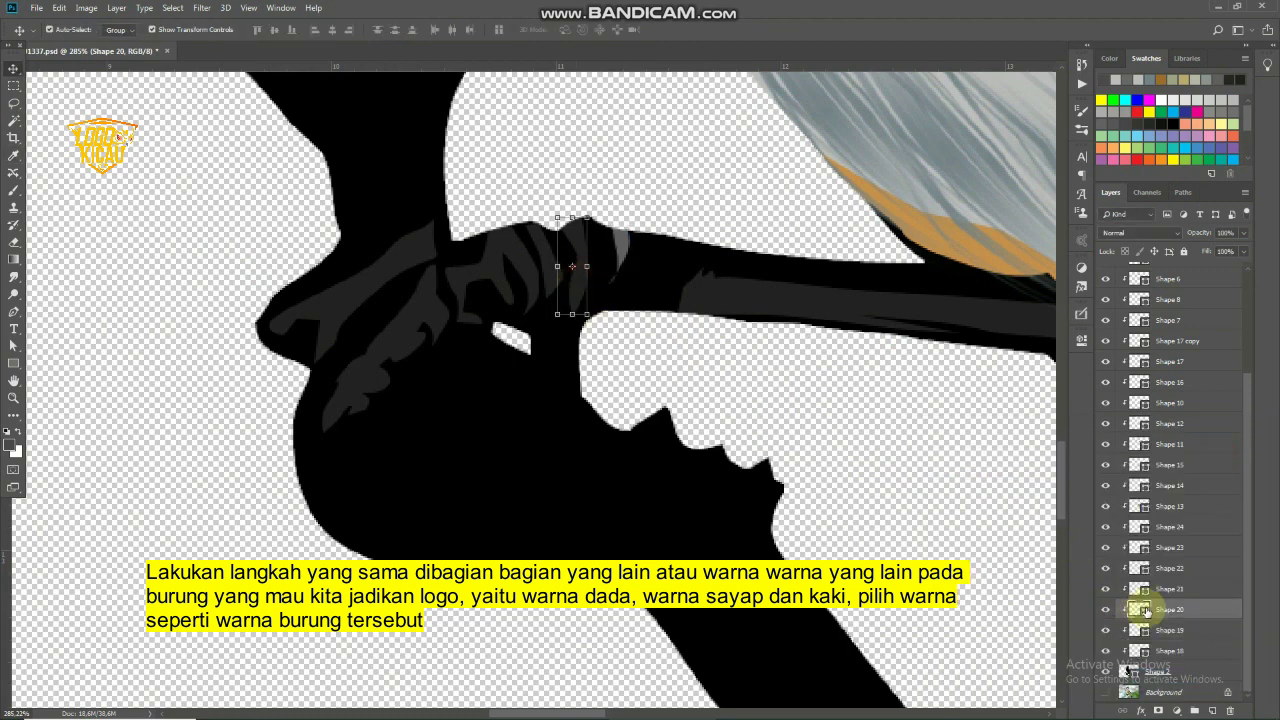
{"action": "double_click", "coordinate": [1139, 609]}
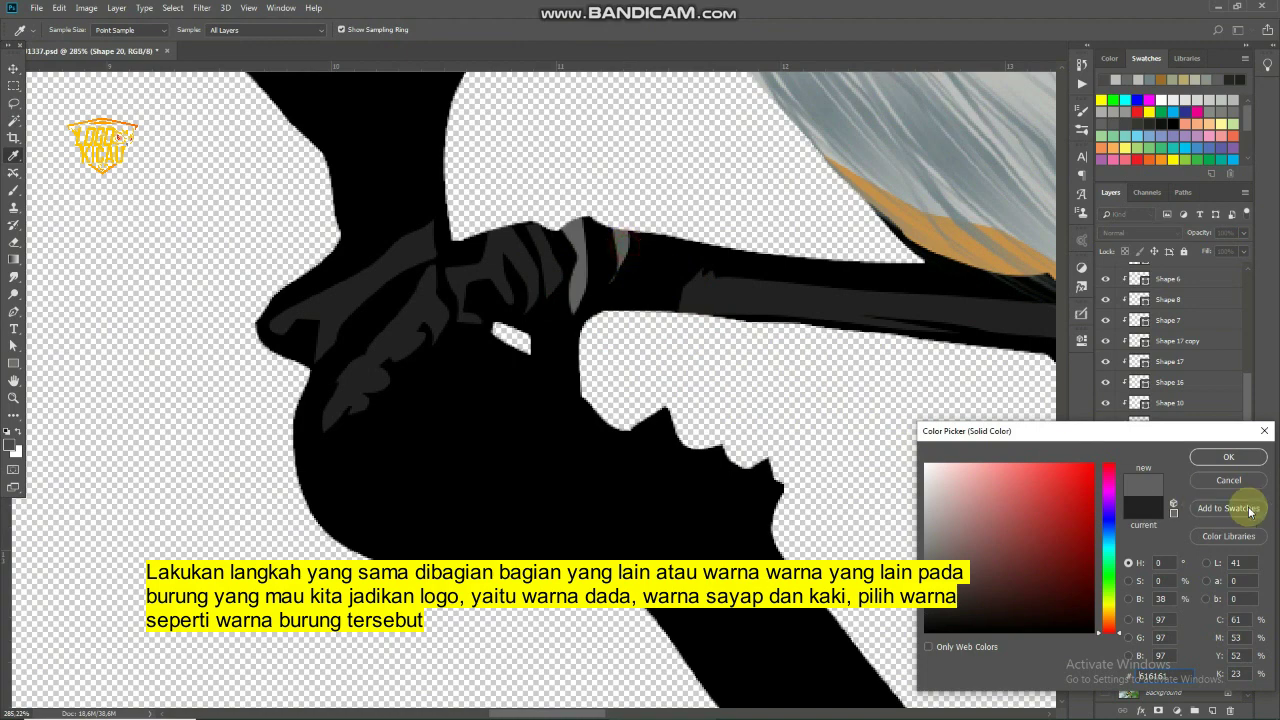
{"action": "left_click", "coordinate": [1228, 457]}
Select the Shape 21–23 stripe shapes and merge them into one layer
{"action": "left_click", "coordinate": [623, 248], "text": "shift"}
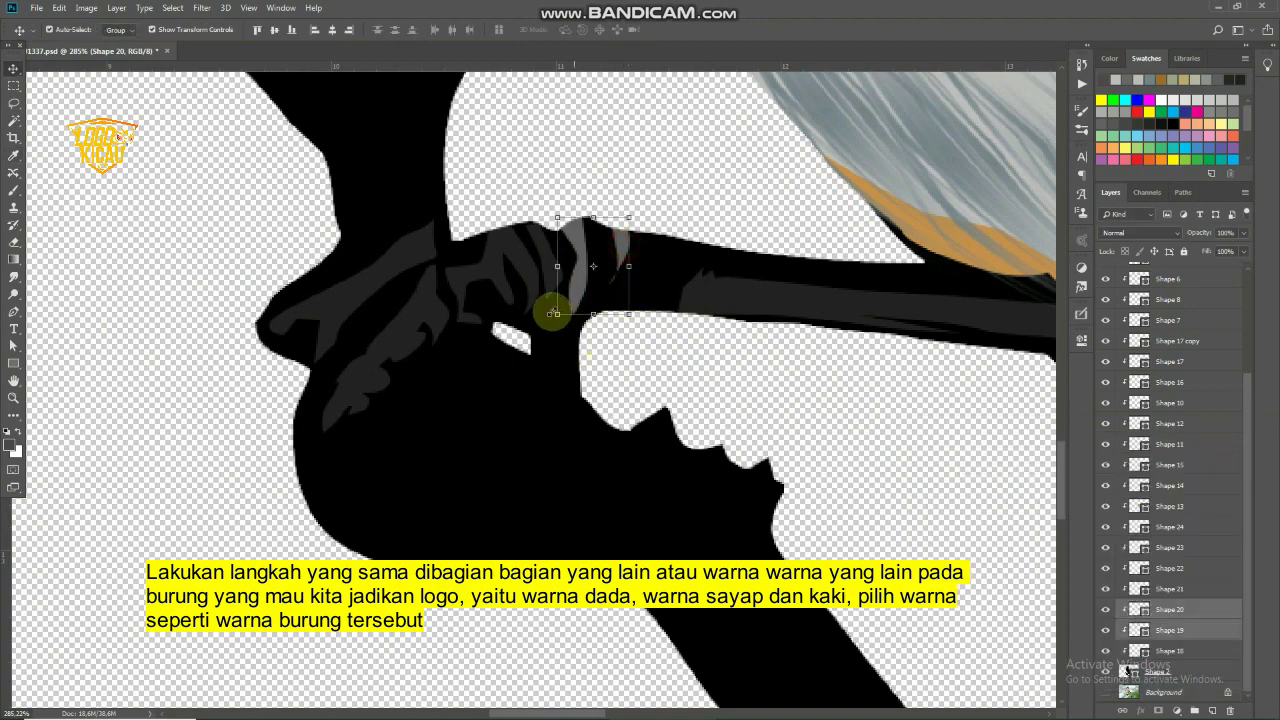
{"action": "left_click_drag", "start_coordinate": [524, 305], "coordinate": [523, 323]}
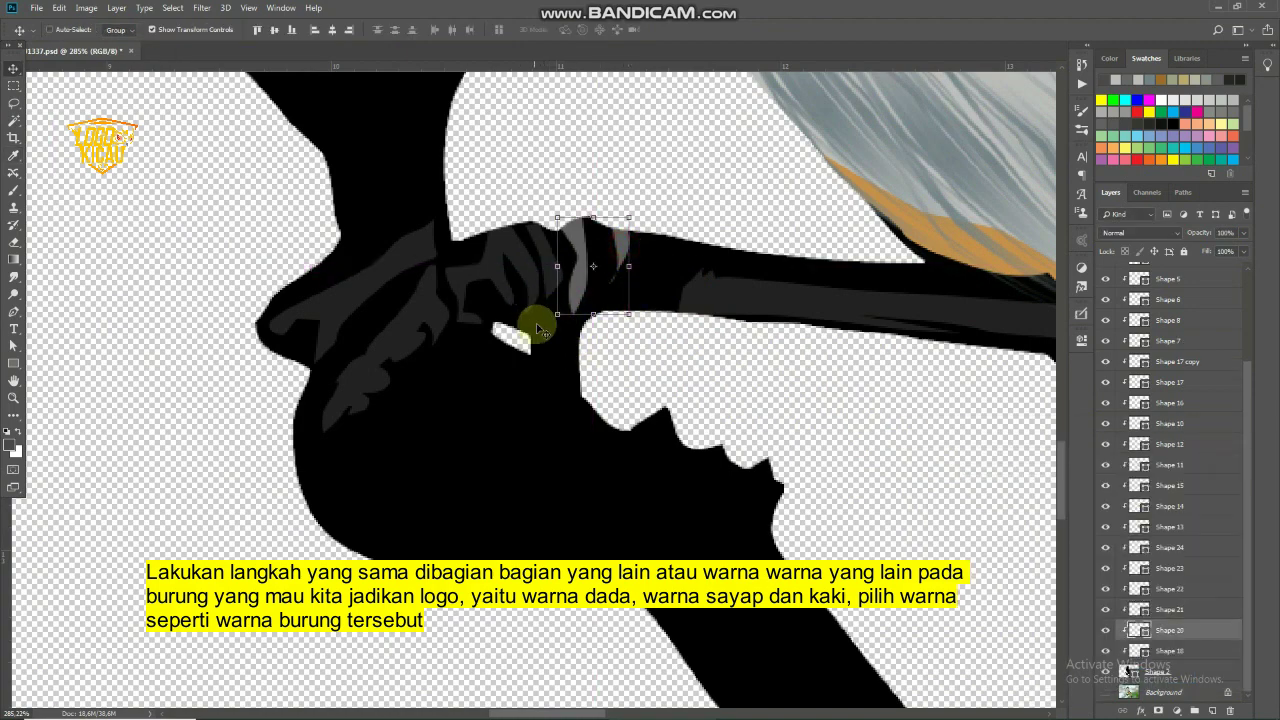
{"action": "left_click", "coordinate": [497, 207]}
{"action": "left_click", "coordinate": [544, 244]}
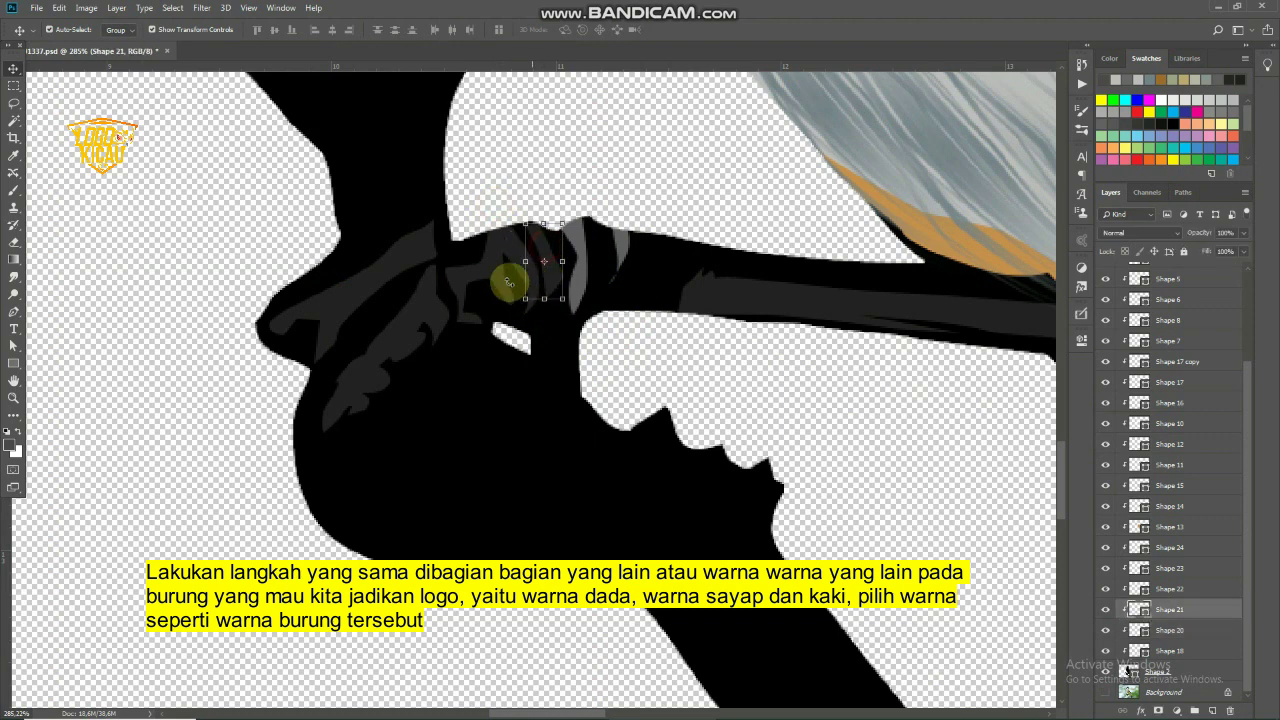
{"action": "left_click", "coordinate": [494, 257], "text": "shift"}
{"action": "left_click", "coordinate": [370, 296], "text": "shift"}
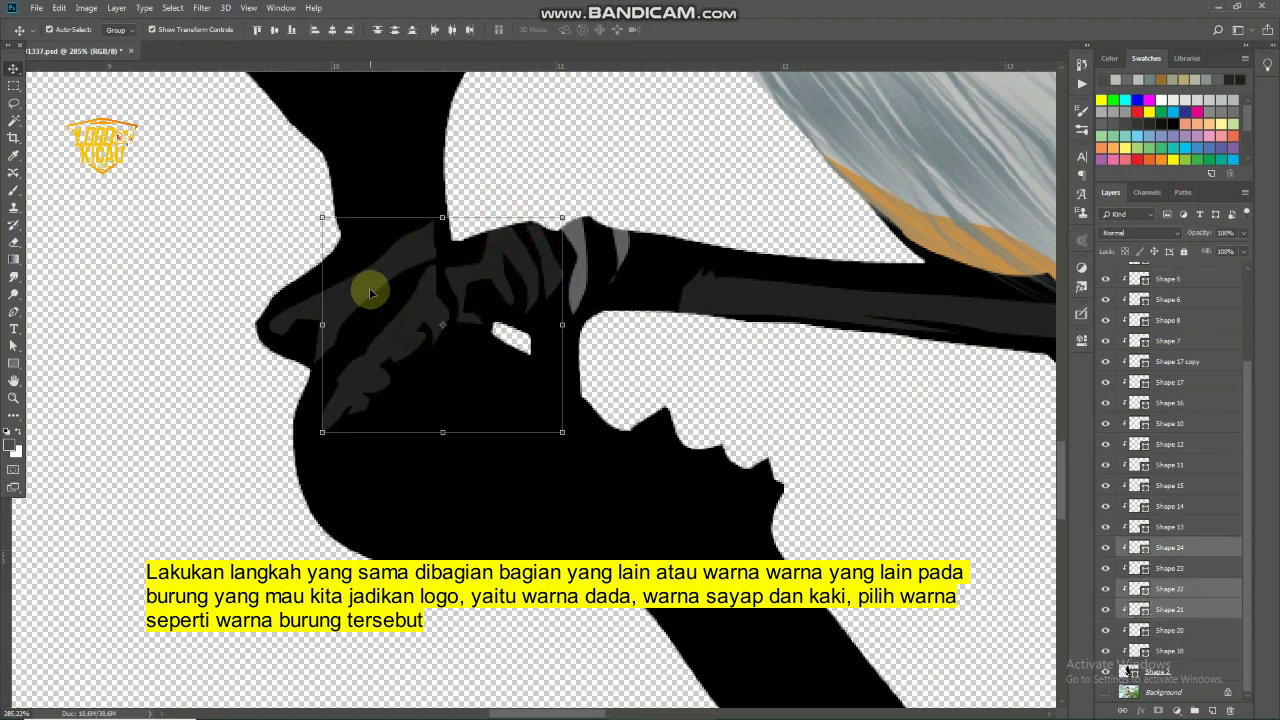
{"action": "left_click", "coordinate": [367, 285], "text": "shift"}
{"action": "key", "text": "ctrl+e"}
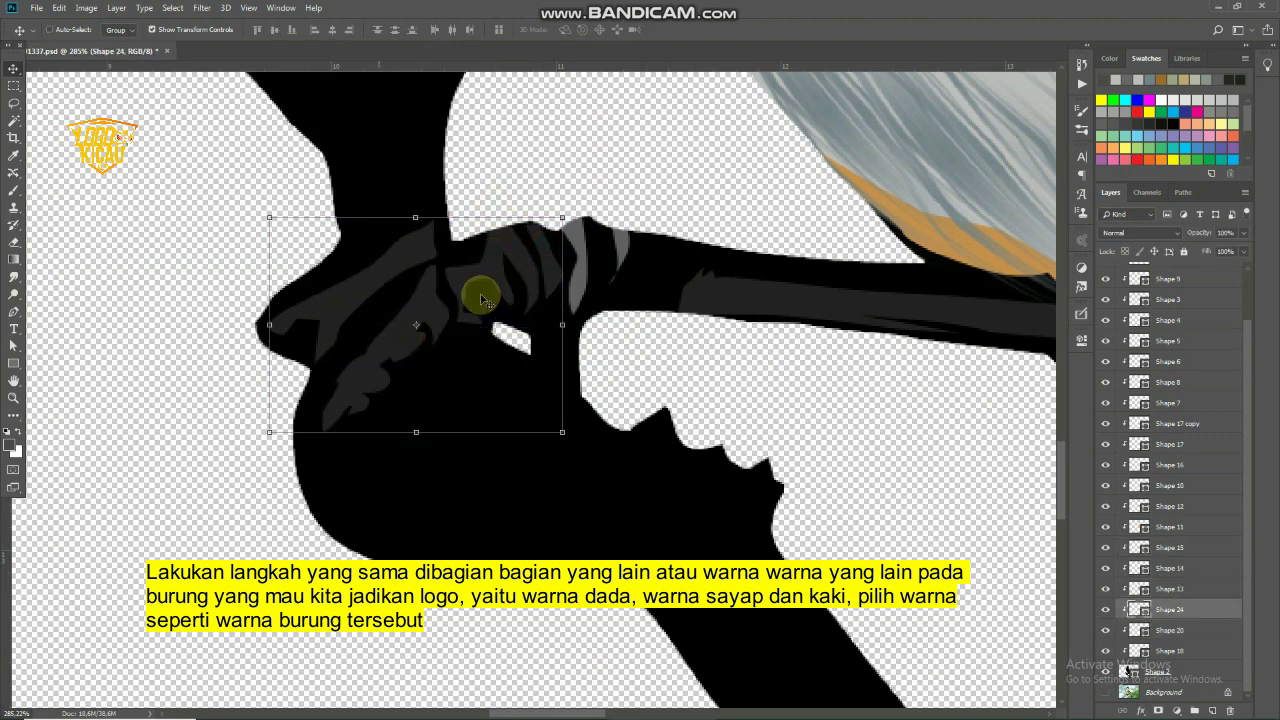
Fill the merged stripe layer with a grey sampled from the drawing
{"action": "double_click", "coordinate": [1140, 609]}
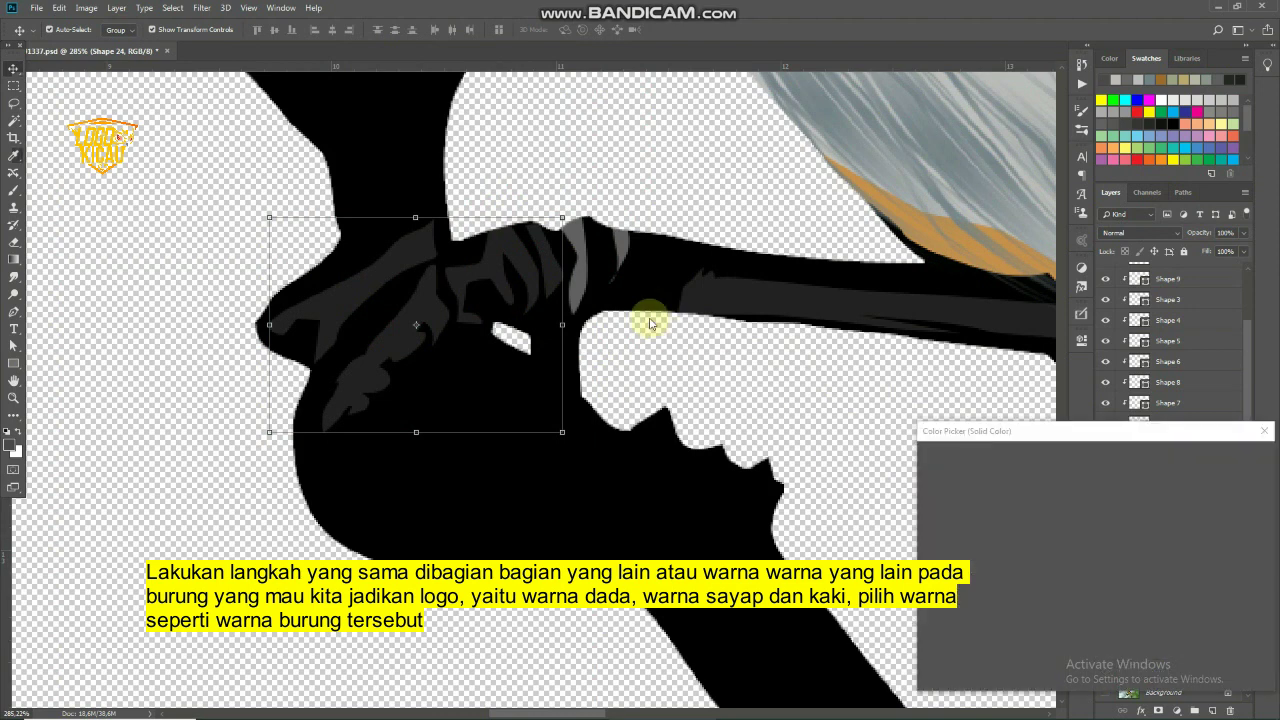
{"action": "left_click", "coordinate": [571, 277]}
{"action": "left_click", "coordinate": [1227, 458]}
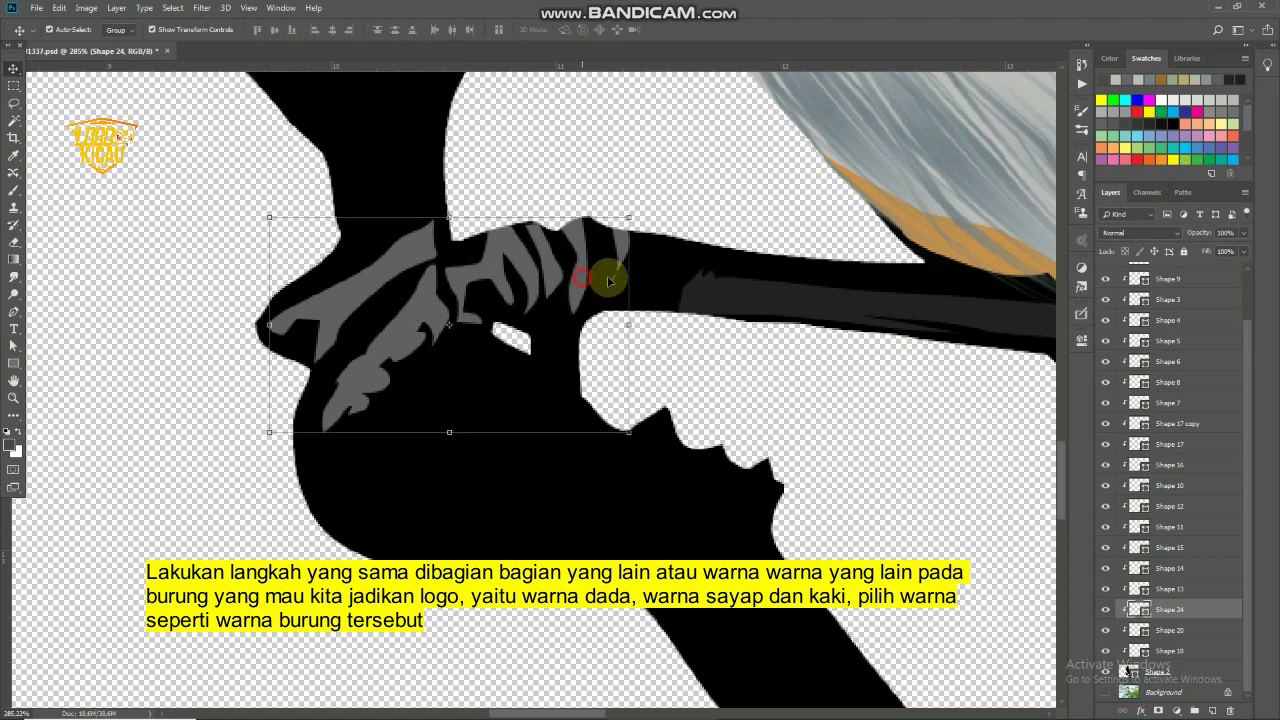
{"action": "left_click", "coordinate": [722, 220]}
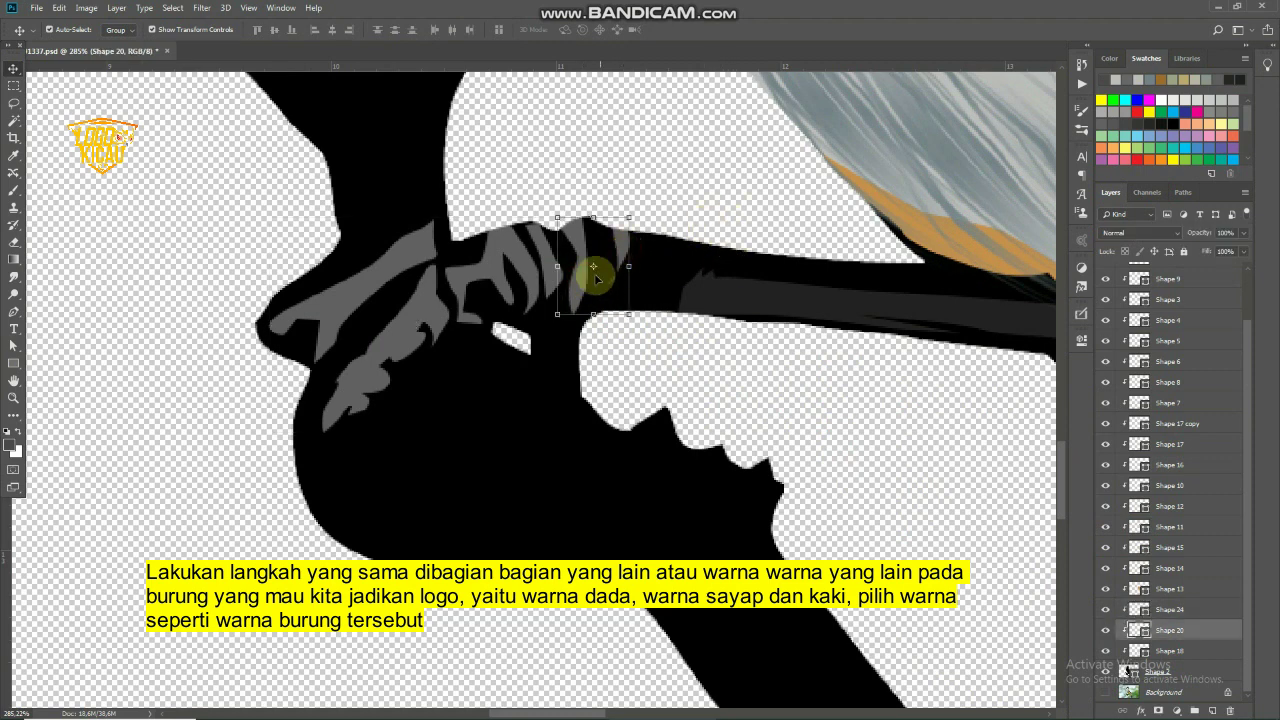
{"action": "left_click", "coordinate": [503, 252]}
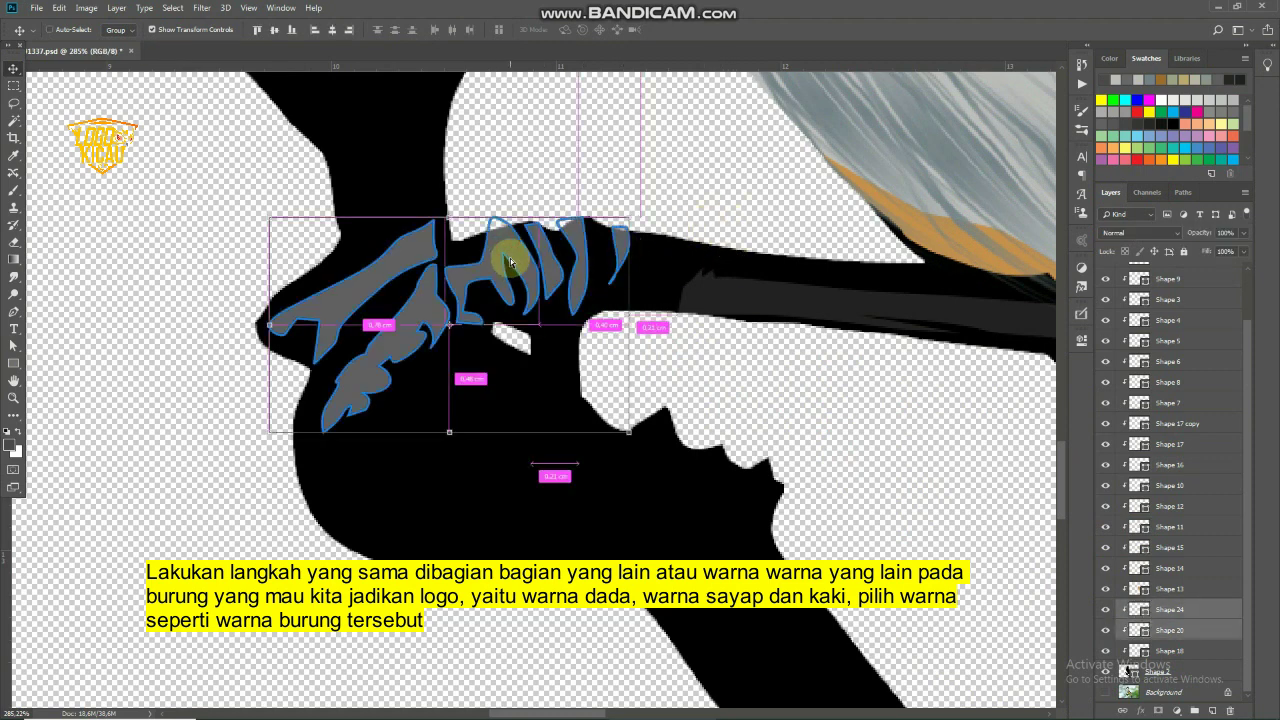
{"action": "left_click", "coordinate": [510, 258], "text": "ctrl"}
Deselect the stripe layer and bring the foot back into view
{"action": "scroll", "coordinate": [646, 368], "scroll_direction": "down", "scroll_amount": 3}
{"action": "scroll", "coordinate": [644, 367], "scroll_direction": "down", "scroll_amount": 2}
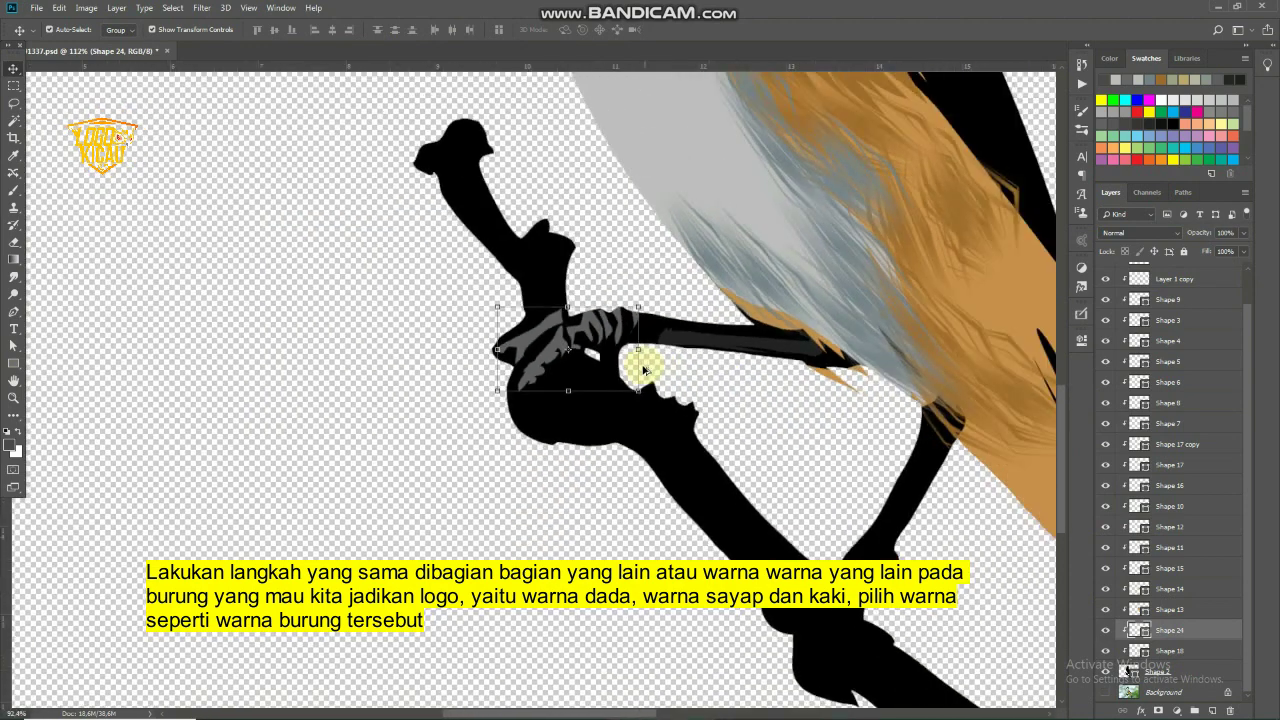
{"action": "left_click", "coordinate": [429, 405]}
{"action": "scroll", "coordinate": [510, 418], "scroll_direction": "down", "scroll_amount": 2}
{"action": "scroll", "coordinate": [573, 460], "scroll_direction": "up", "scroll_amount": 2}
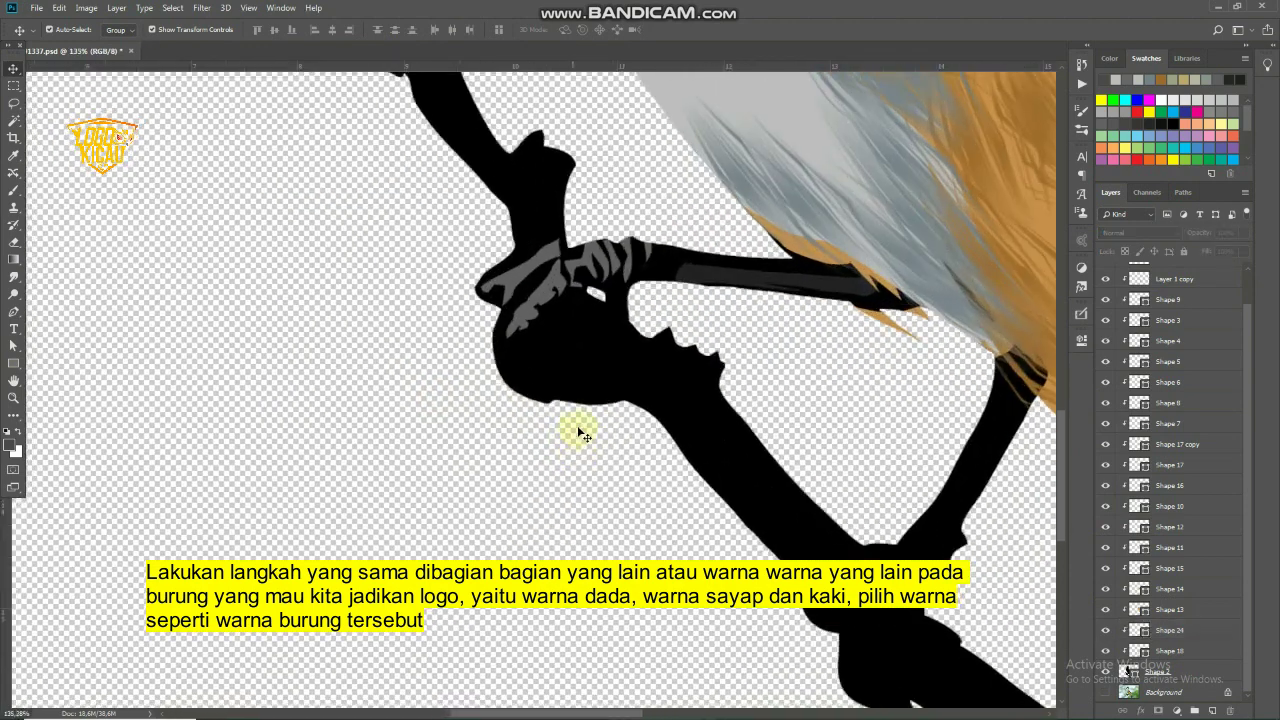
{"action": "left_click_drag", "start_coordinate": [574, 431], "coordinate": [535, 450]}
{"action": "scroll", "coordinate": [541, 450], "scroll_direction": "up", "scroll_amount": 1}
{"action": "scroll", "coordinate": [541, 447], "scroll_direction": "up", "scroll_amount": 1}
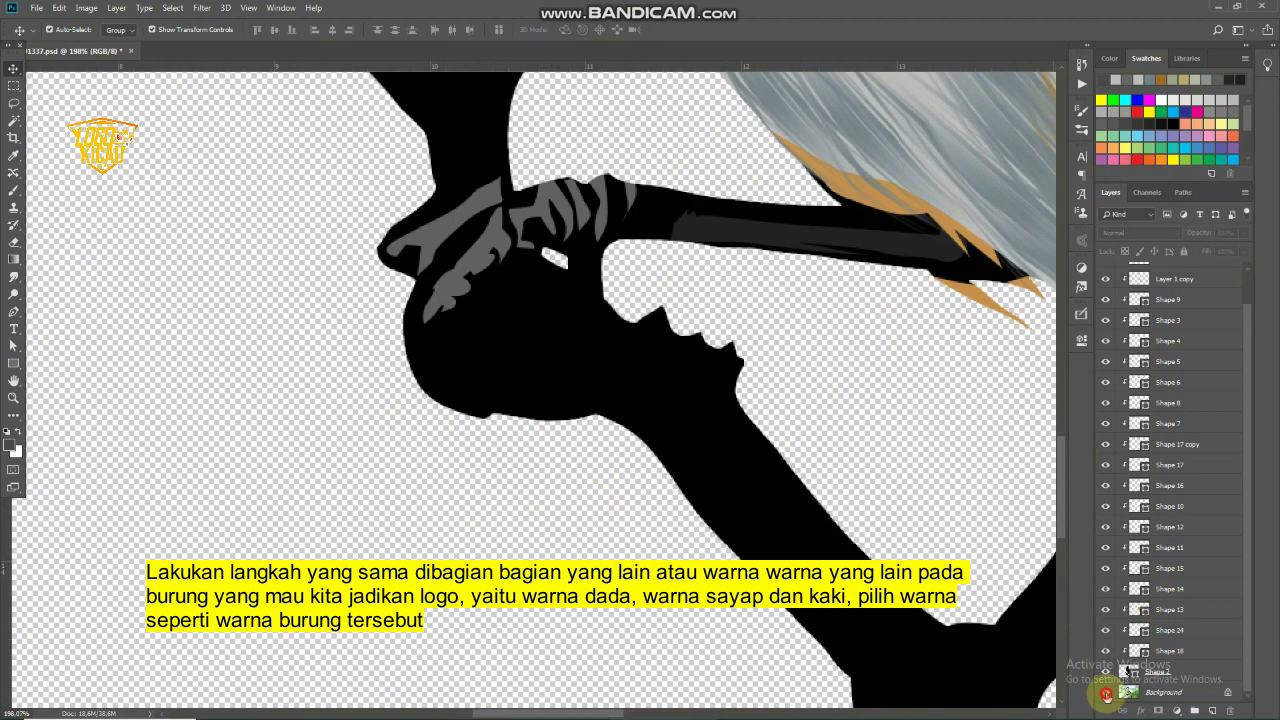
Show the bird photo and toggle the traced artwork to compare the foot
{"action": "left_click", "coordinate": [1106, 693]}
{"action": "left_click", "coordinate": [1106, 672]}
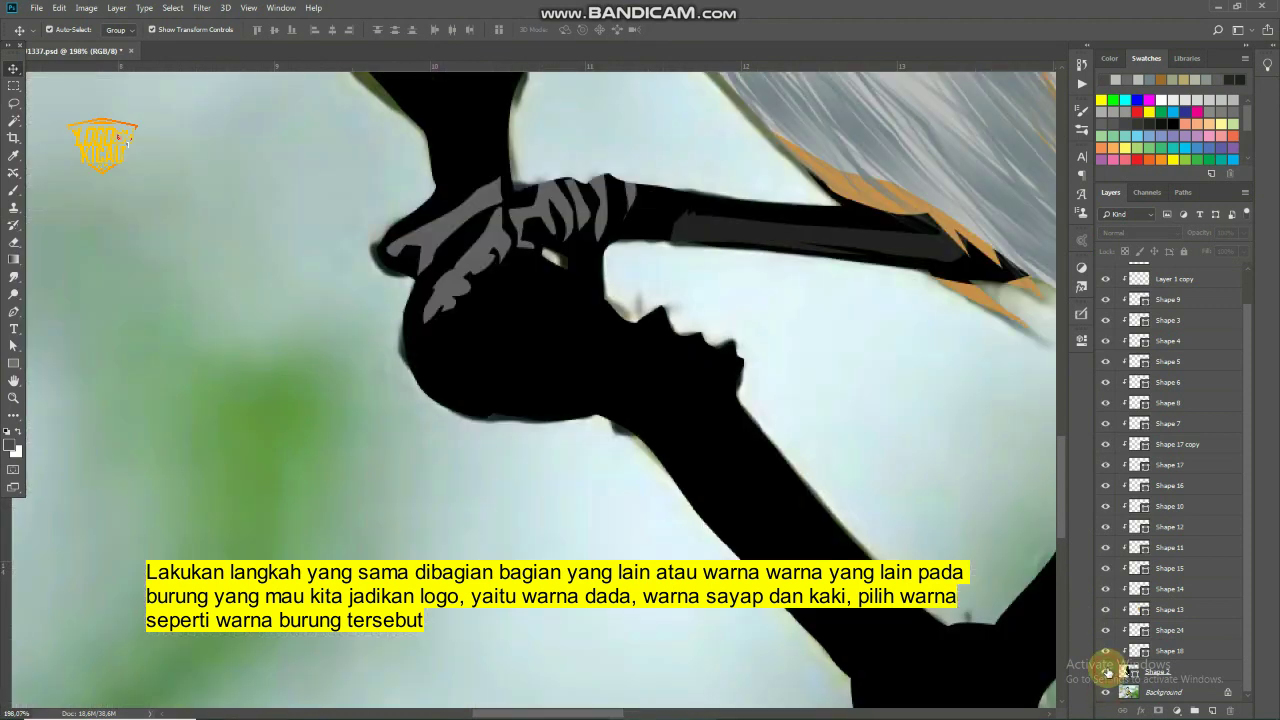
{"action": "left_click", "coordinate": [1106, 671]}
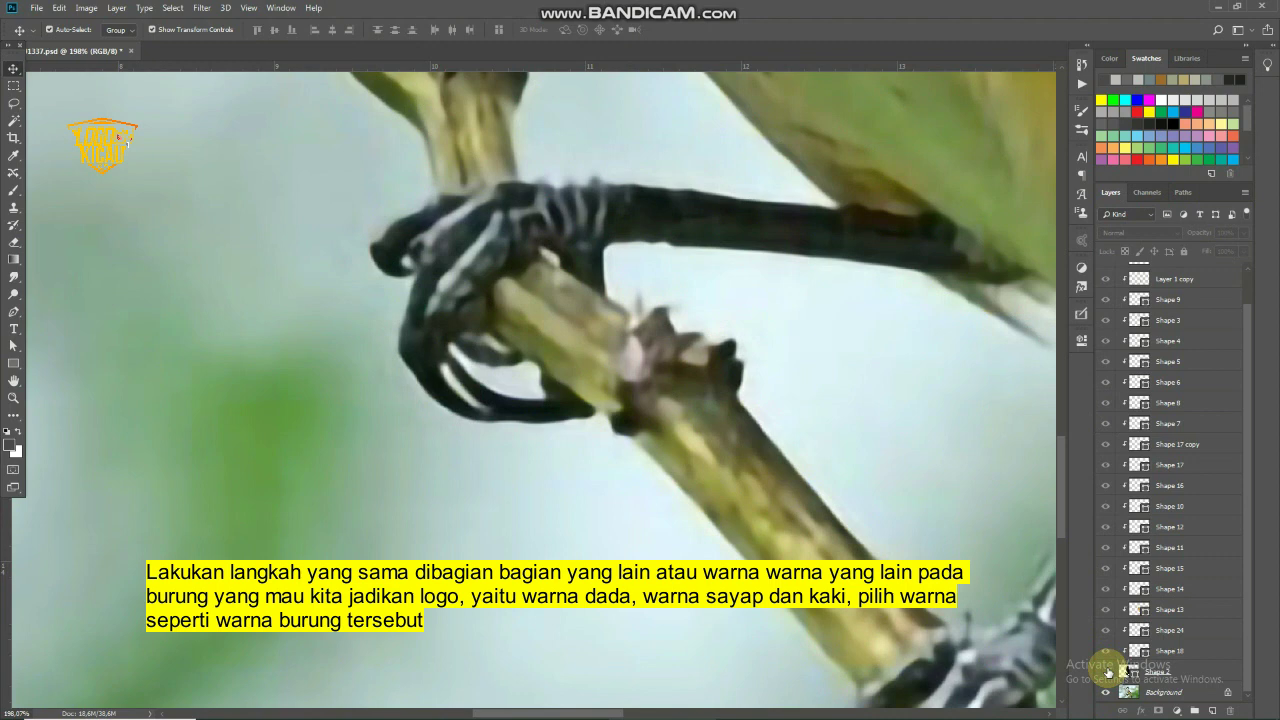
{"action": "left_click", "coordinate": [1106, 671]}
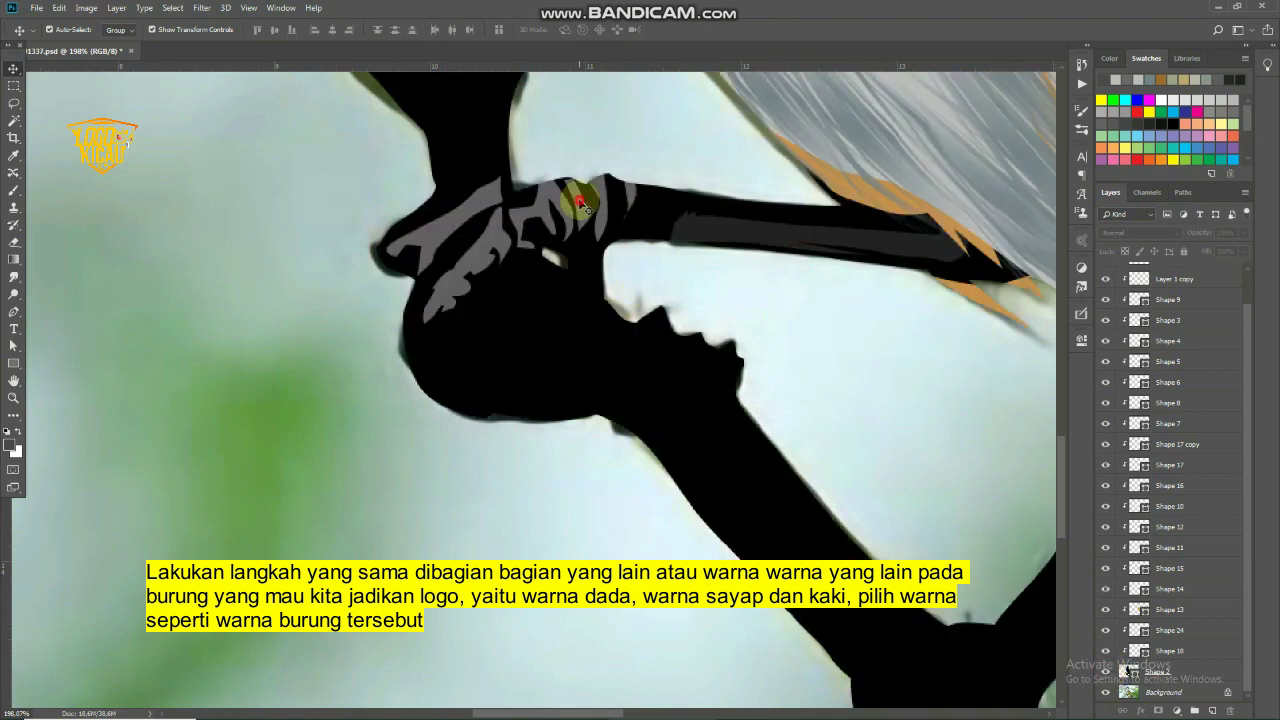
{"action": "left_click", "coordinate": [573, 200]}
Draw a closed teardrop shape in the gap between the toes with the Pen tool
{"action": "left_click", "coordinate": [13, 311]}
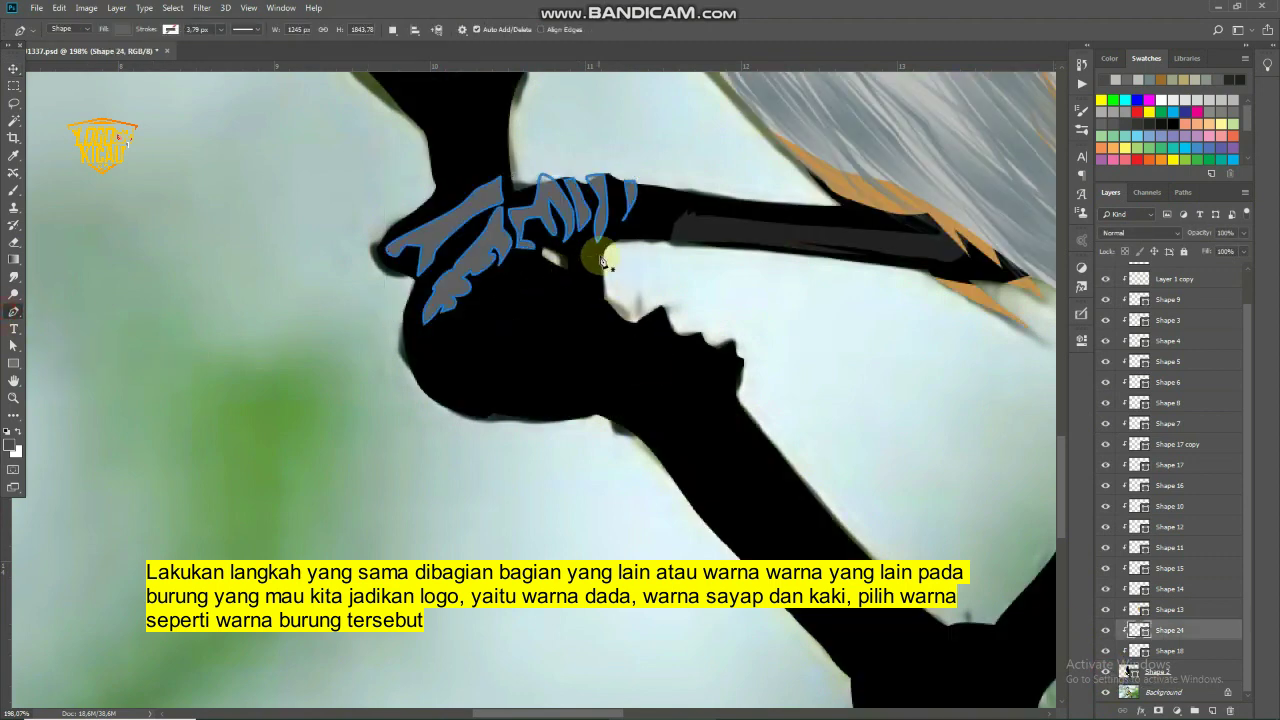
{"action": "scroll", "coordinate": [587, 250], "scroll_direction": "up", "scroll_amount": 2}
{"action": "left_click", "coordinate": [580, 231]}
{"action": "left_click", "coordinate": [586, 243]}
{"action": "left_click", "coordinate": [592, 254]}
{"action": "left_click", "coordinate": [596, 266]}
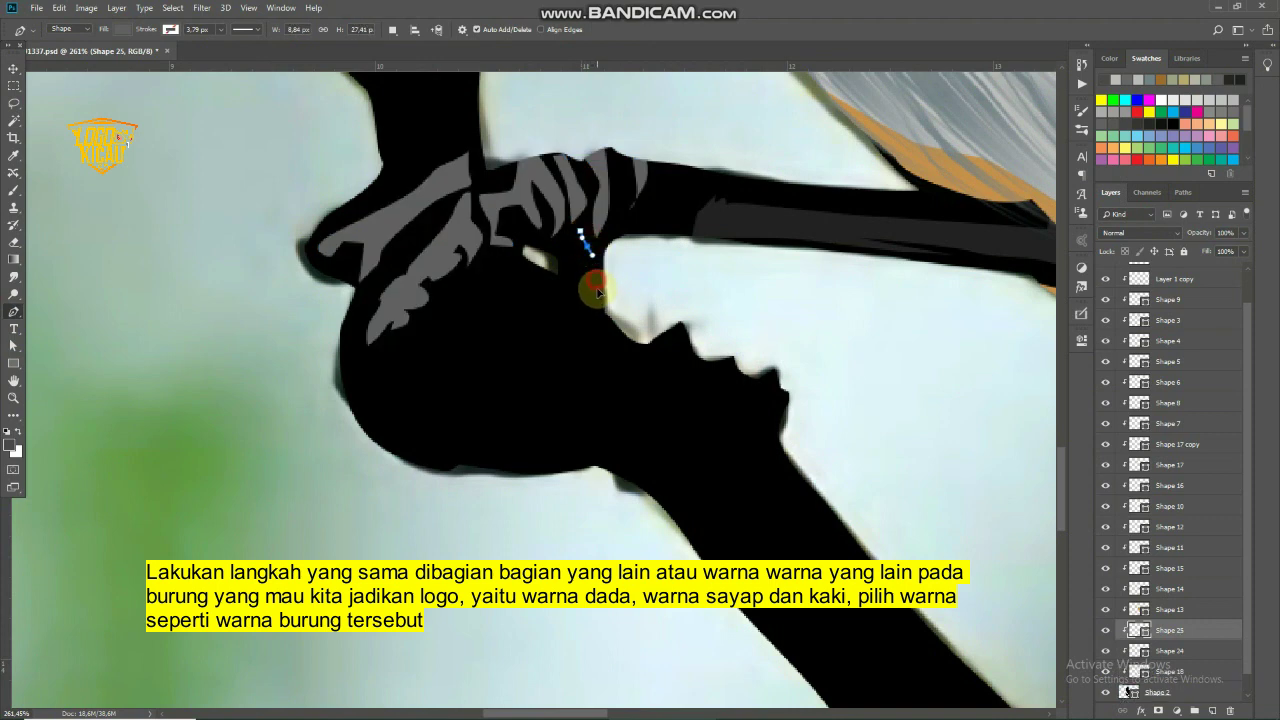
{"action": "left_click", "coordinate": [598, 278]}
{"action": "left_click", "coordinate": [598, 290]}
{"action": "left_click", "coordinate": [598, 302]}
{"action": "left_click", "coordinate": [583, 288]}
{"action": "left_click", "coordinate": [569, 268]}
{"action": "left_click", "coordinate": [568, 257]}
{"action": "left_click", "coordinate": [581, 233]}
Fill the teardrop shape with black sampled from the branch
{"action": "left_click", "coordinate": [823, 223]}
{"action": "left_click", "coordinate": [1211, 456]}
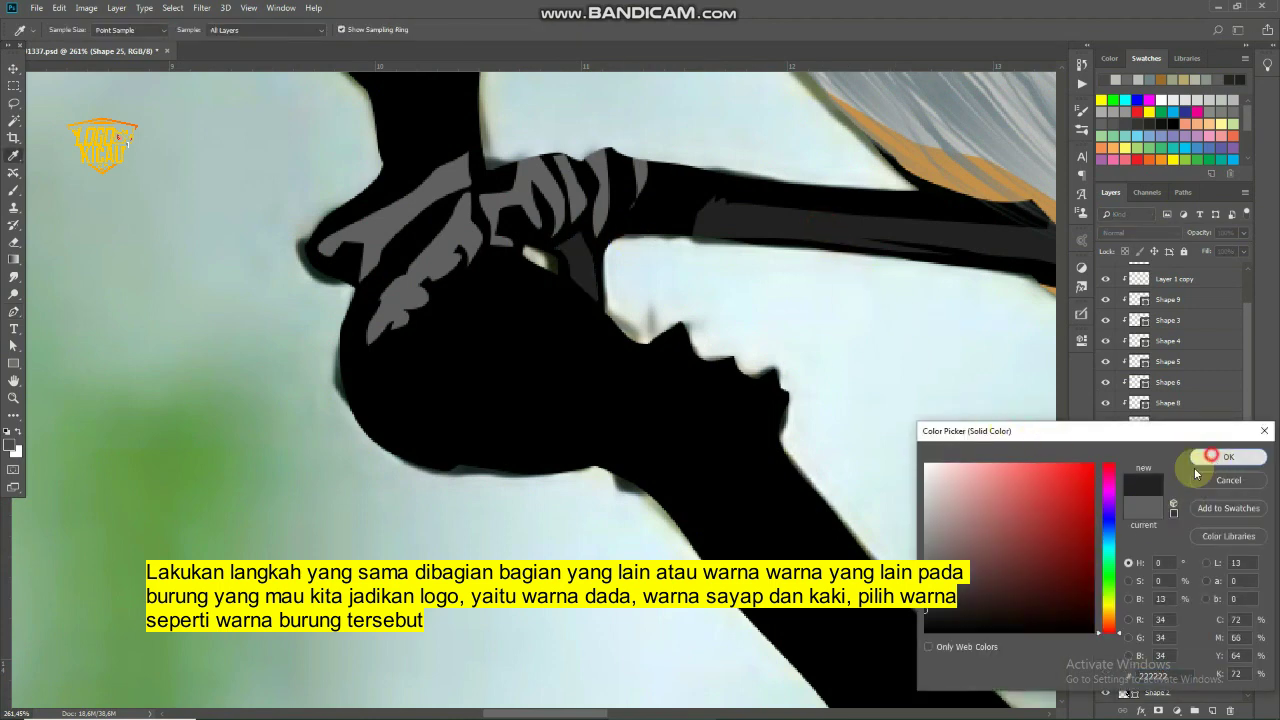
{"action": "scroll", "coordinate": [463, 386], "scroll_direction": "down", "scroll_amount": 3}
{"action": "scroll", "coordinate": [800, 548], "scroll_direction": "down", "scroll_amount": 2}
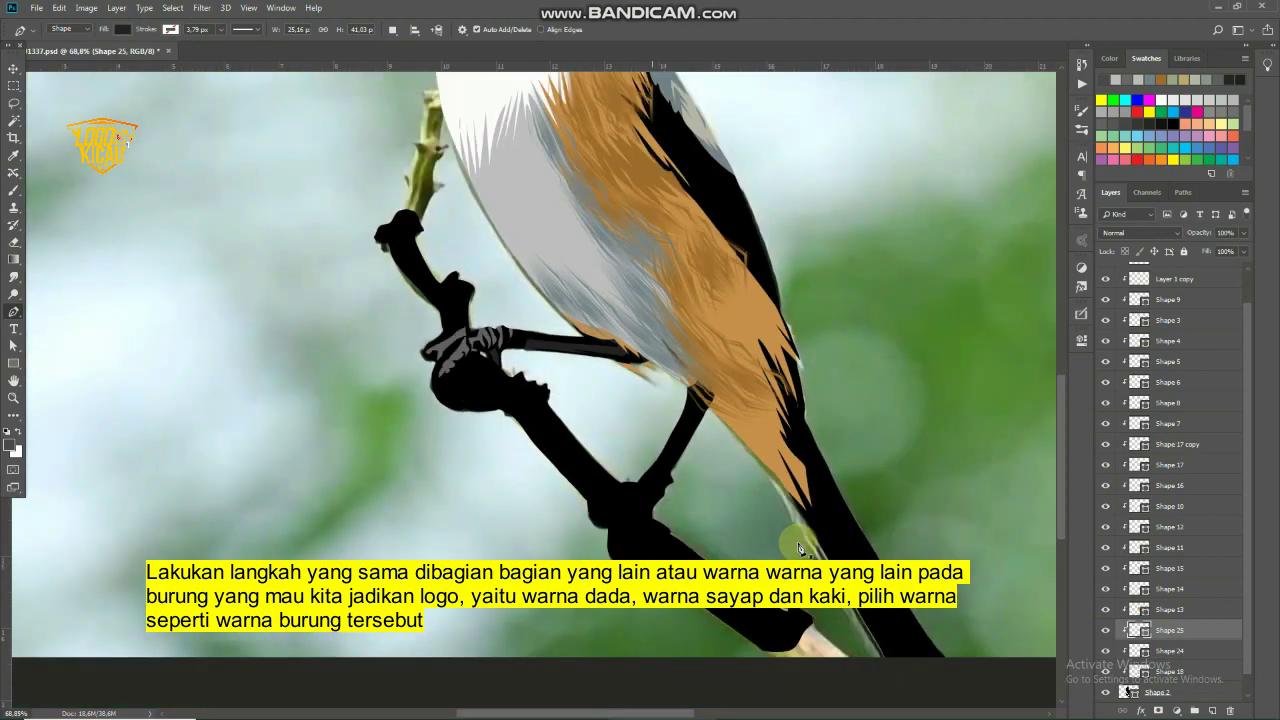
Hide the traced shapes and trace a small shape at the top of the leg
{"action": "left_click_drag", "start_coordinate": [1128, 690], "coordinate": [757, 507]}
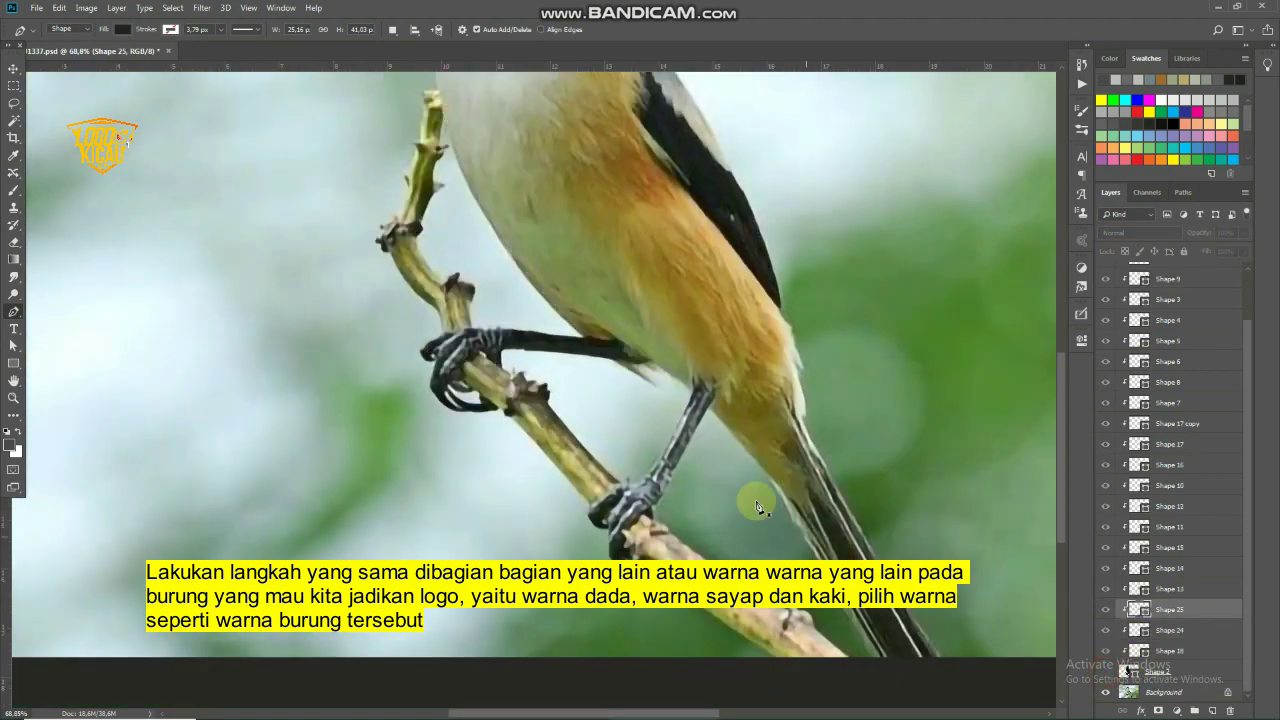
{"action": "scroll", "coordinate": [688, 452], "scroll_direction": "up", "scroll_amount": 3}
{"action": "scroll", "coordinate": [720, 380], "scroll_direction": "up", "scroll_amount": 2}
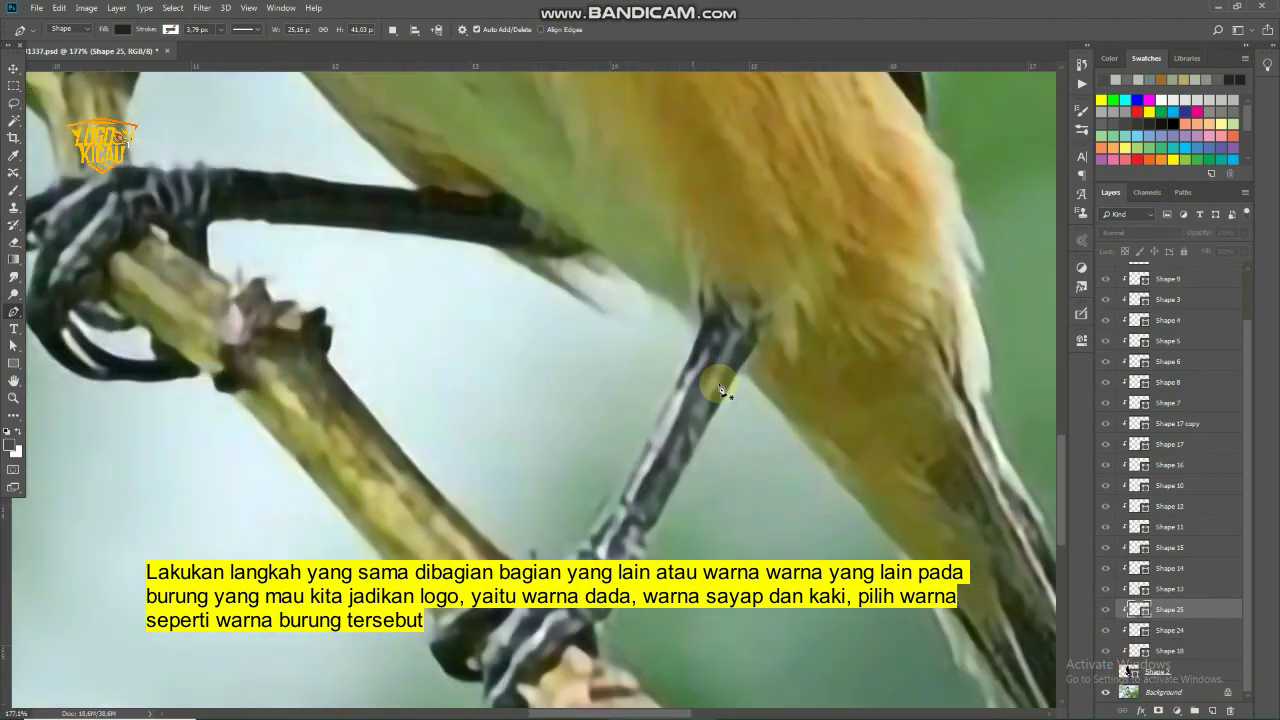
{"action": "left_click", "coordinate": [741, 341]}
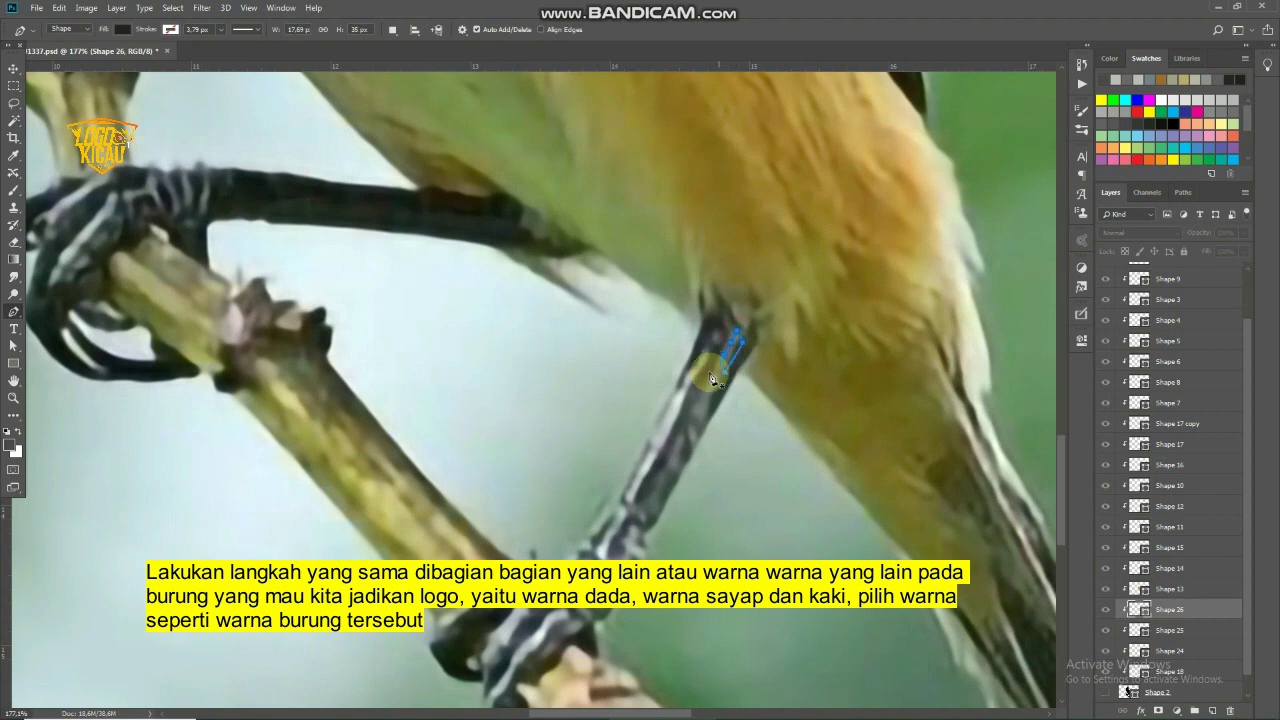
{"action": "left_click", "coordinate": [722, 381]}
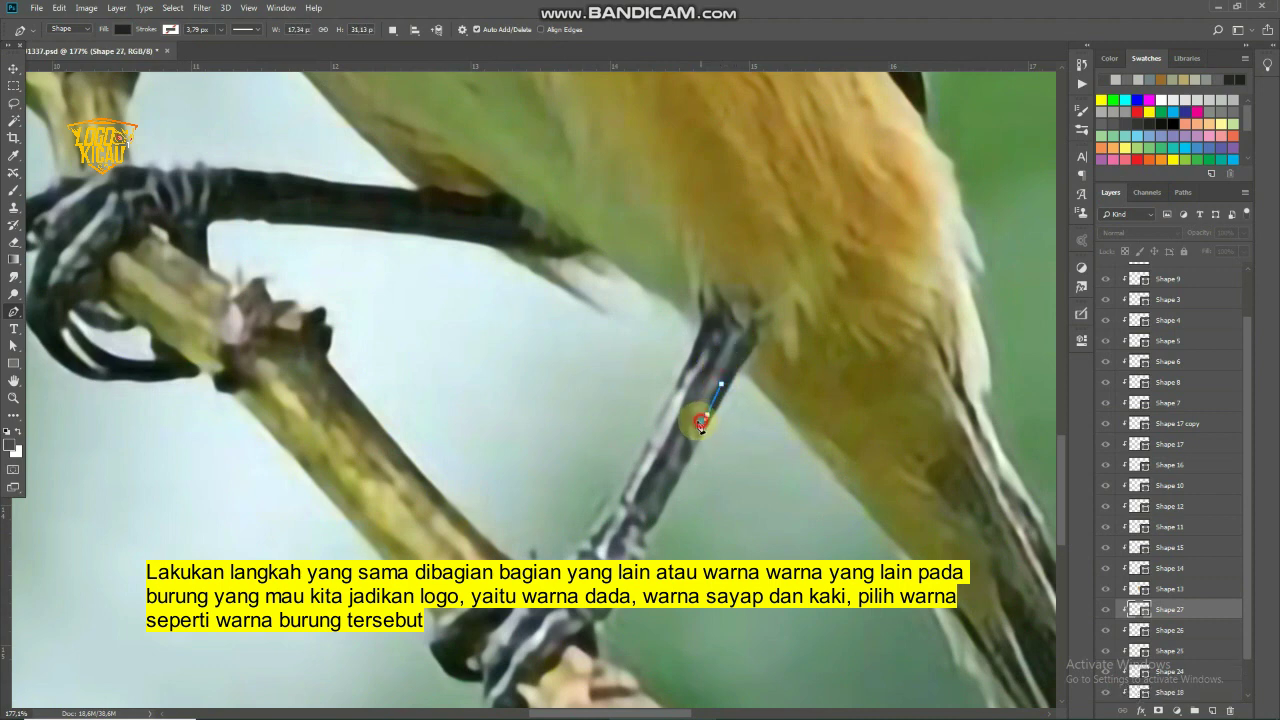
{"action": "left_click", "coordinate": [699, 418]}
{"action": "left_click", "coordinate": [722, 386]}
Trace a curved shape further down the bird's leg
{"action": "left_click", "coordinate": [693, 426]}
{"action": "left_click", "coordinate": [699, 442]}
{"action": "left_click", "coordinate": [685, 455]}
{"action": "left_click", "coordinate": [665, 474]}
{"action": "left_click_drag", "start_coordinate": [665, 491], "coordinate": [651, 515]}
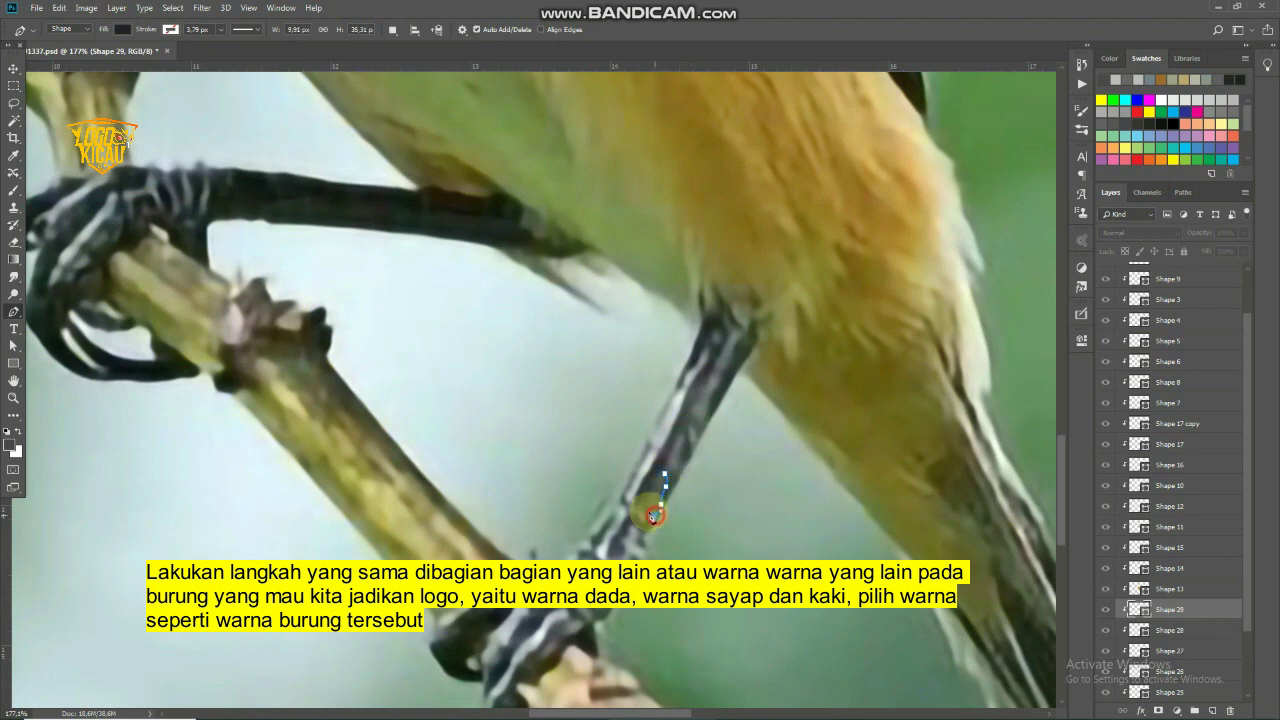
{"action": "left_click", "coordinate": [666, 478]}
{"action": "left_click_drag", "start_coordinate": [662, 543], "coordinate": [688, 453]}
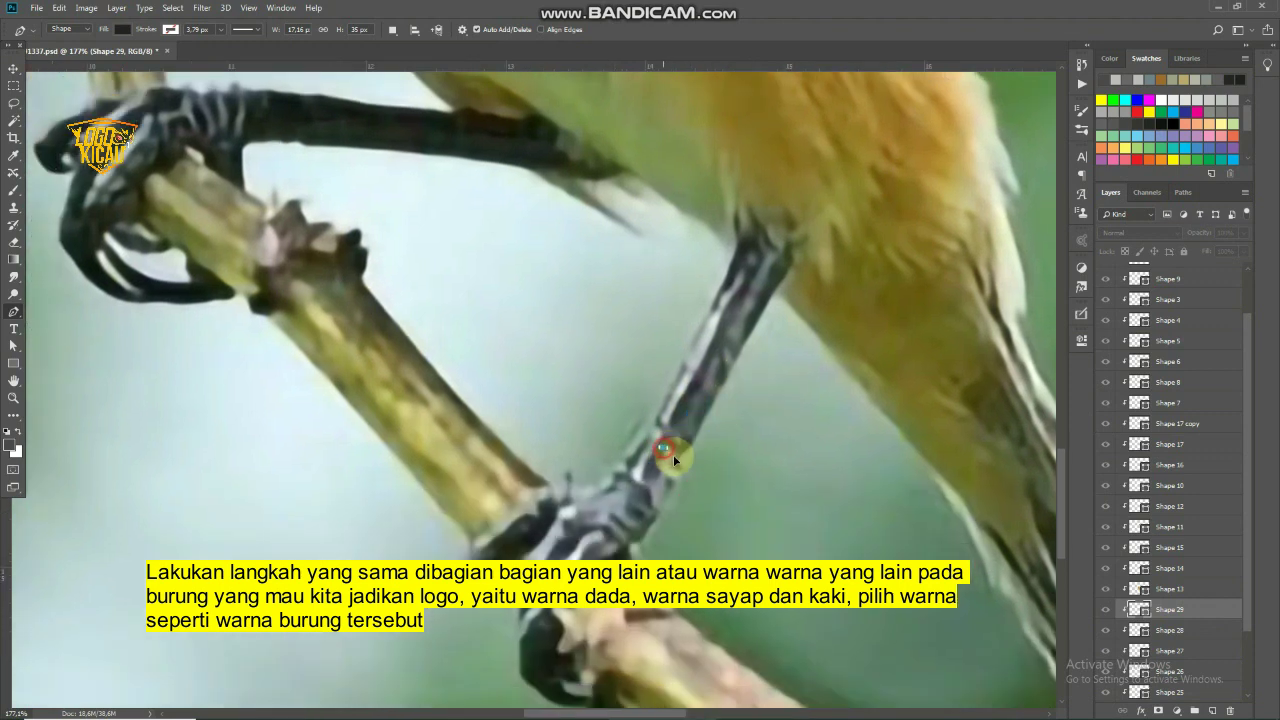
{"action": "left_click", "coordinate": [685, 489]}
Trace a long outline running from the top of the leg downward
{"action": "left_click", "coordinate": [750, 258]}
{"action": "left_click", "coordinate": [757, 262]}
{"action": "left_click", "coordinate": [736, 295]}
{"action": "left_click", "coordinate": [721, 328]}
{"action": "left_click", "coordinate": [653, 416]}
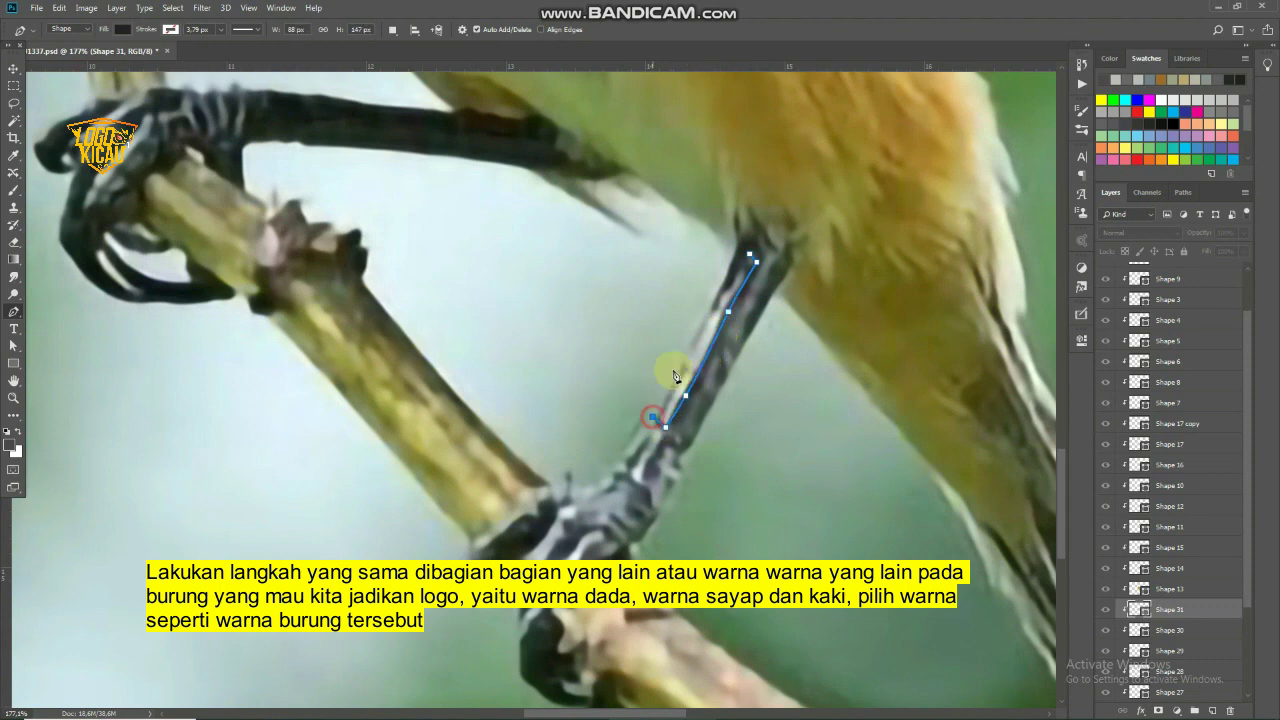
{"action": "left_click", "coordinate": [708, 318]}
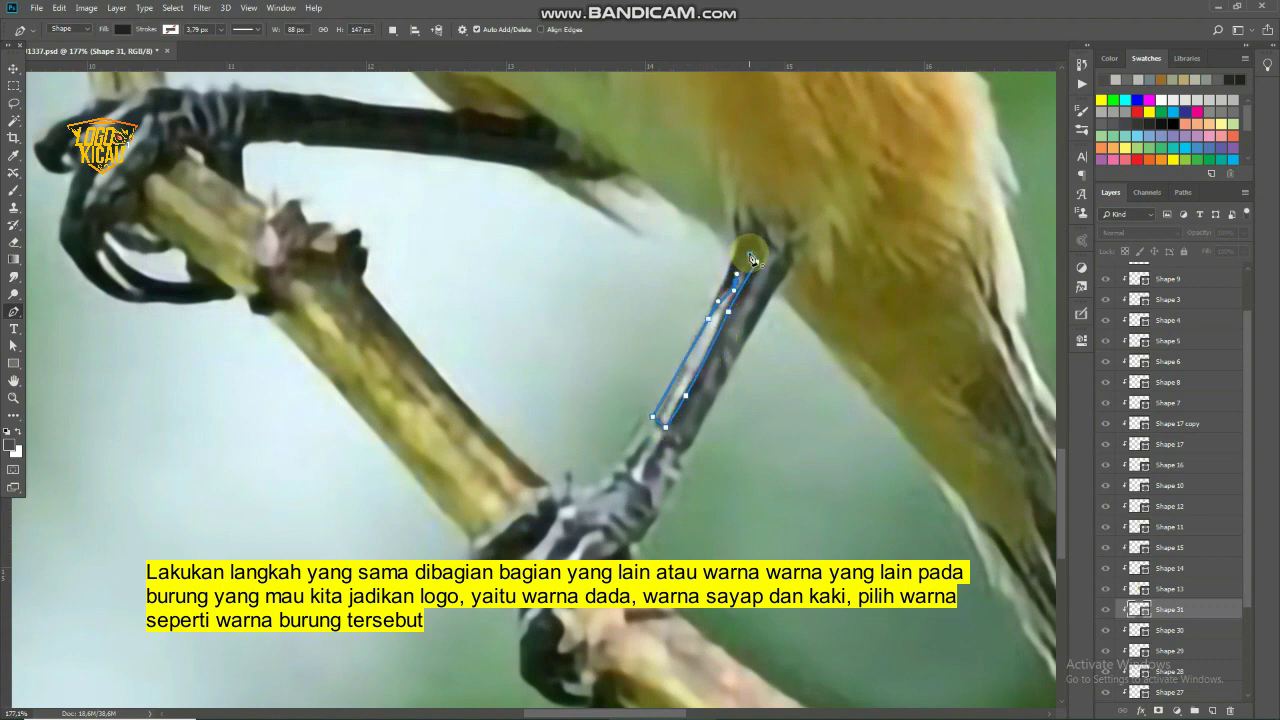
{"action": "left_click", "coordinate": [655, 418]}
Trace the foot and toes down to the branch and commit the path
{"action": "left_click", "coordinate": [656, 432]}
{"action": "left_click", "coordinate": [660, 441]}
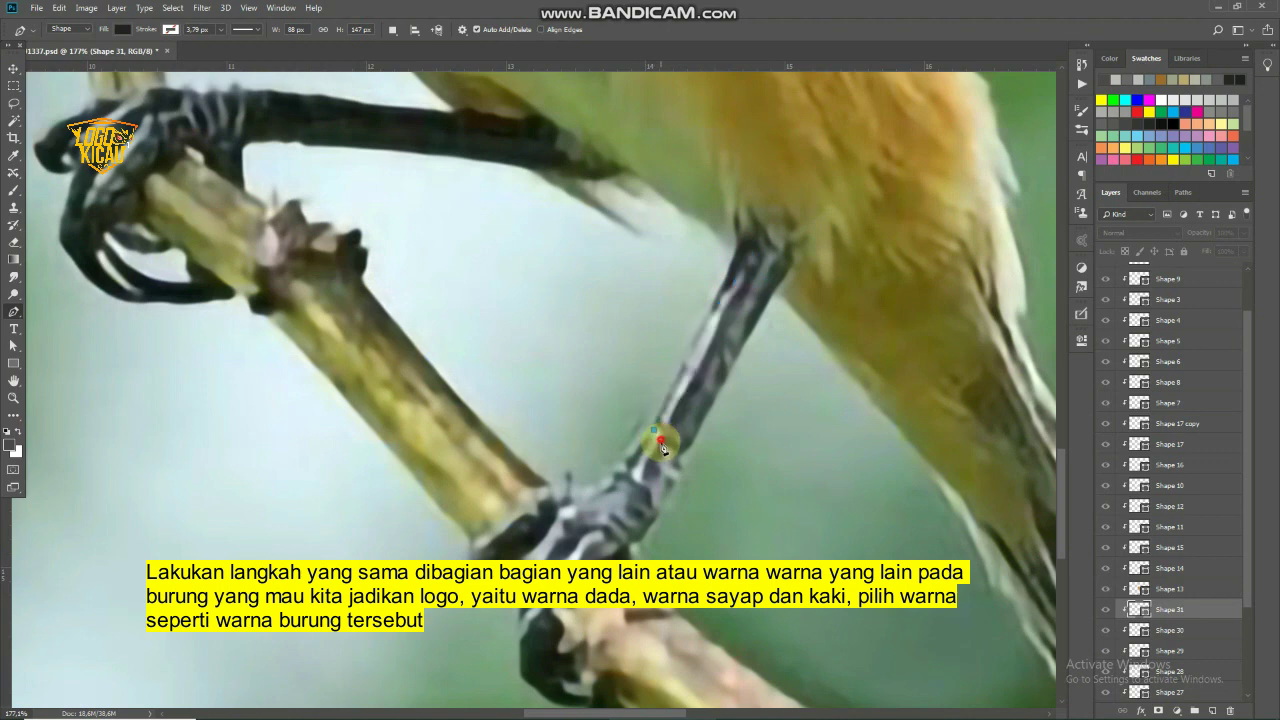
{"action": "left_click", "coordinate": [646, 442]}
{"action": "left_click", "coordinate": [641, 507]}
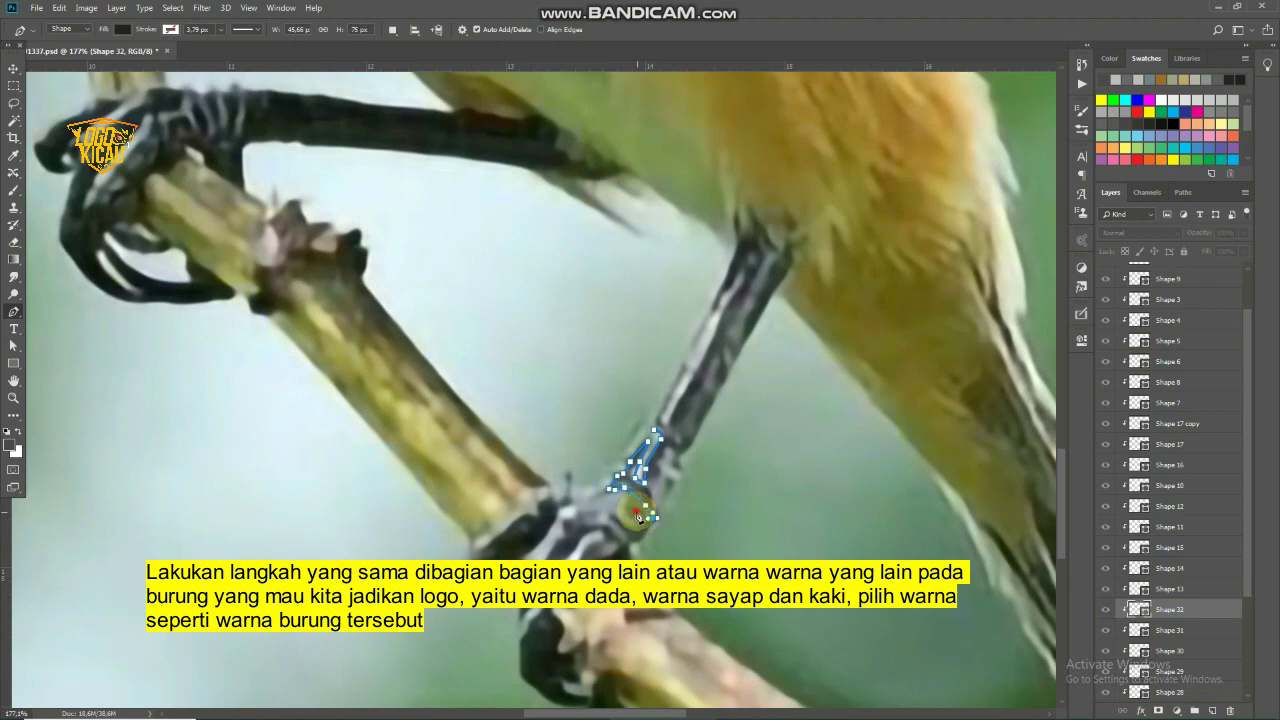
{"action": "left_click", "coordinate": [651, 545]}
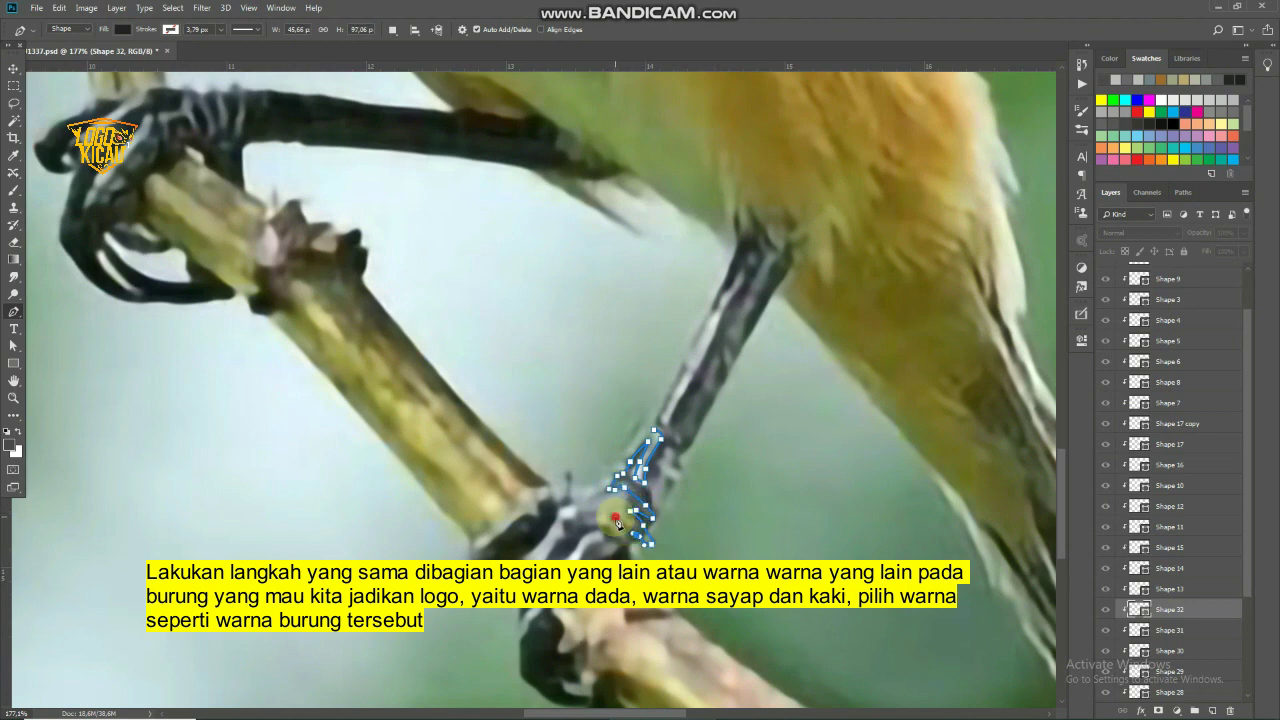
{"action": "left_click", "coordinate": [613, 522]}
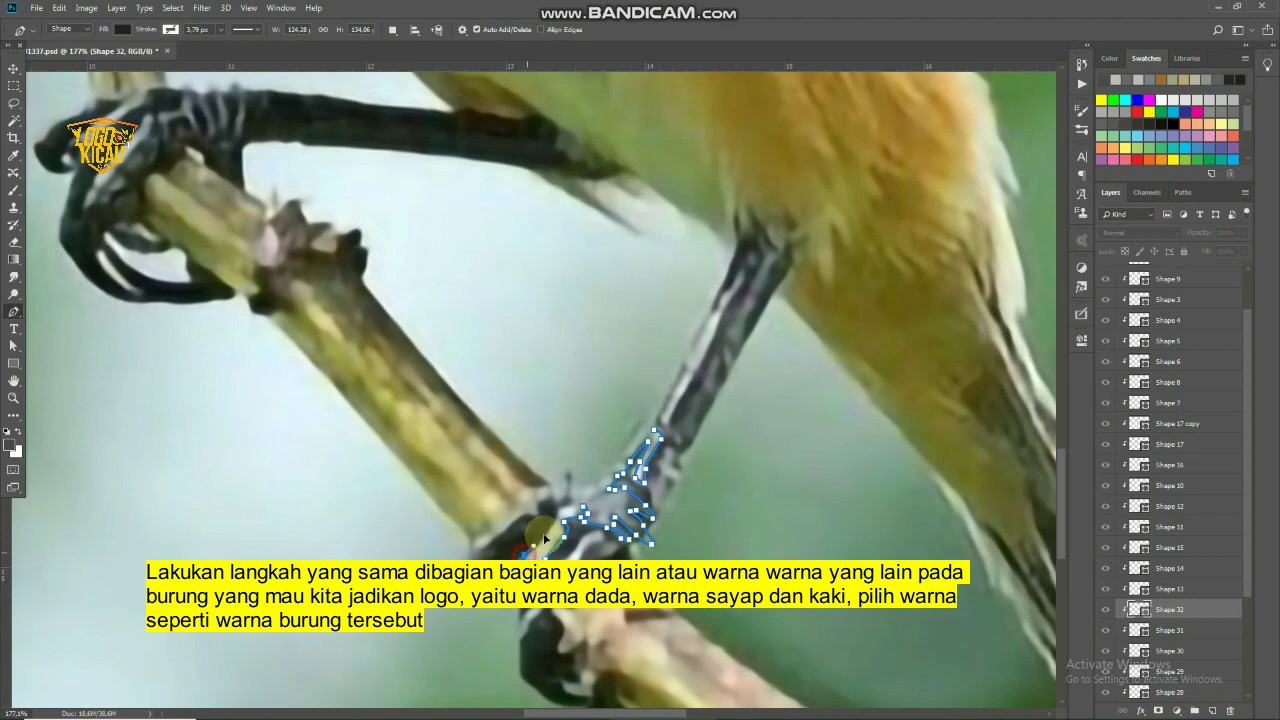
{"action": "left_click", "coordinate": [563, 505]}
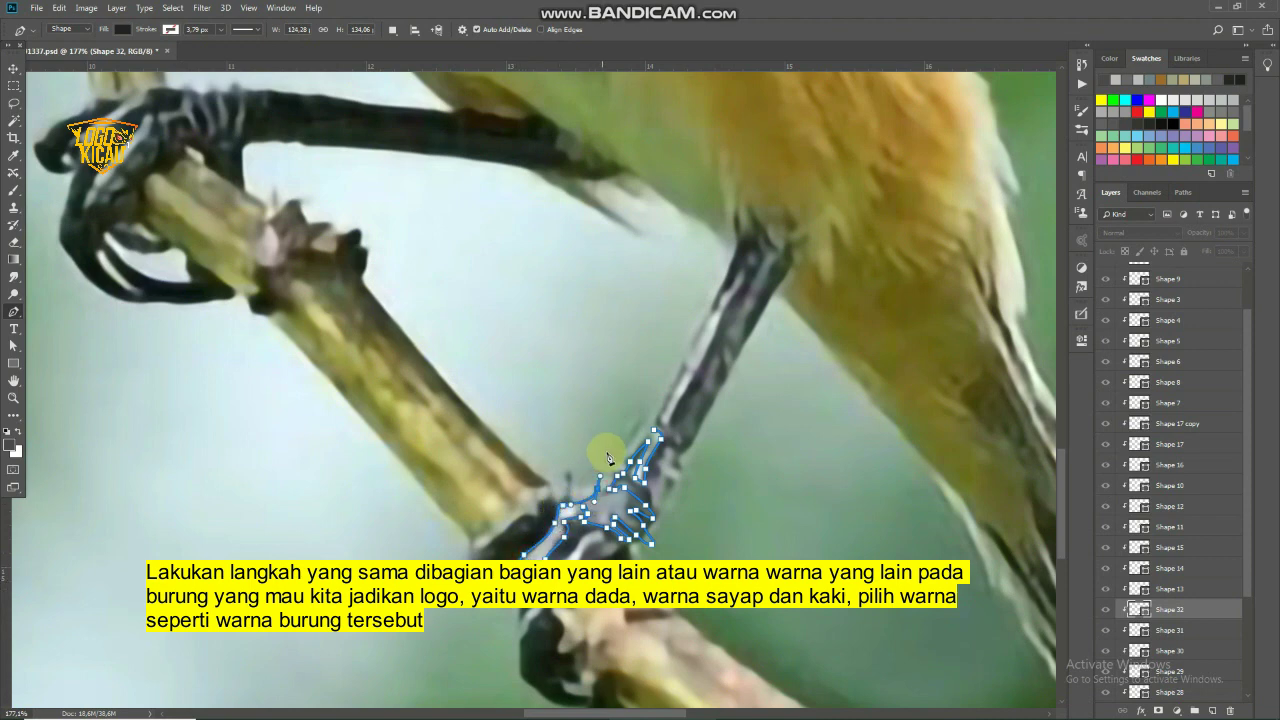
{"action": "left_click", "coordinate": [642, 410]}
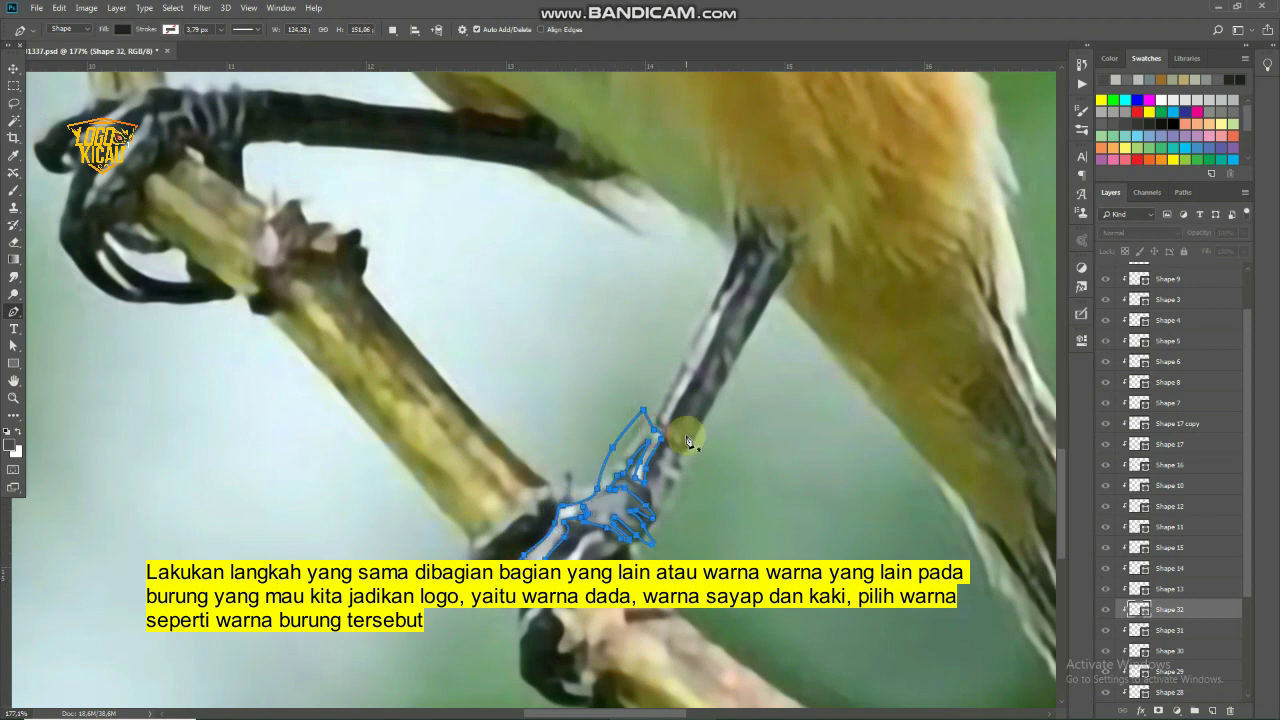
{"action": "key", "text": "Return"}
{"action": "scroll", "coordinate": [688, 440], "scroll_direction": "down", "scroll_amount": 3}
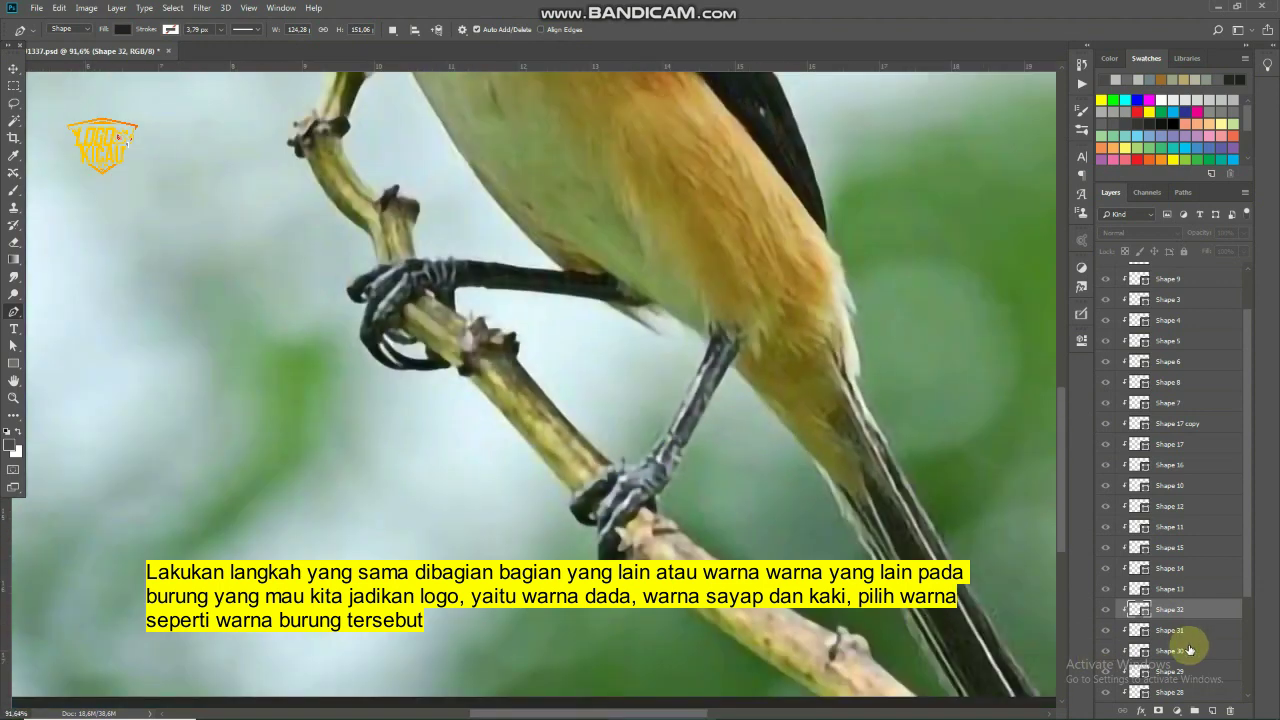
Hide the Background reference photo
{"action": "scroll", "coordinate": [1177, 643], "scroll_direction": "down", "scroll_amount": 3}
{"action": "scroll", "coordinate": [1177, 645], "scroll_direction": "down", "scroll_amount": 3}
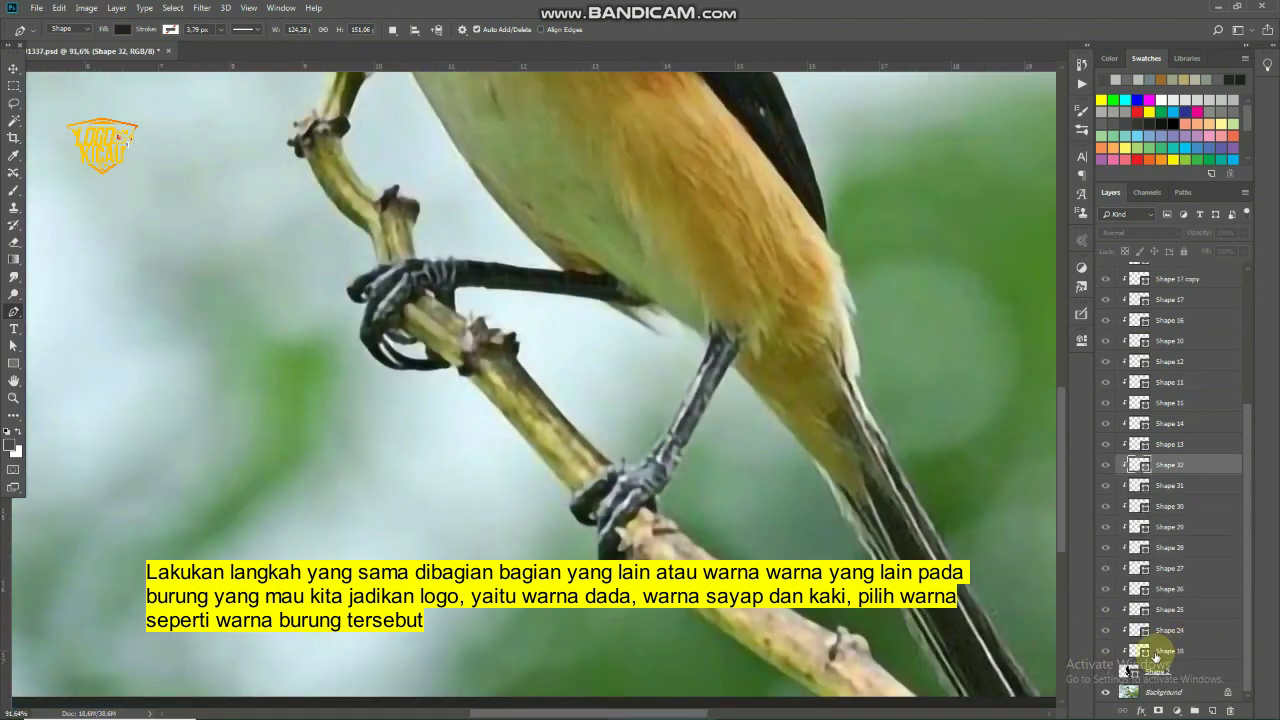
{"action": "left_click", "coordinate": [1105, 693]}
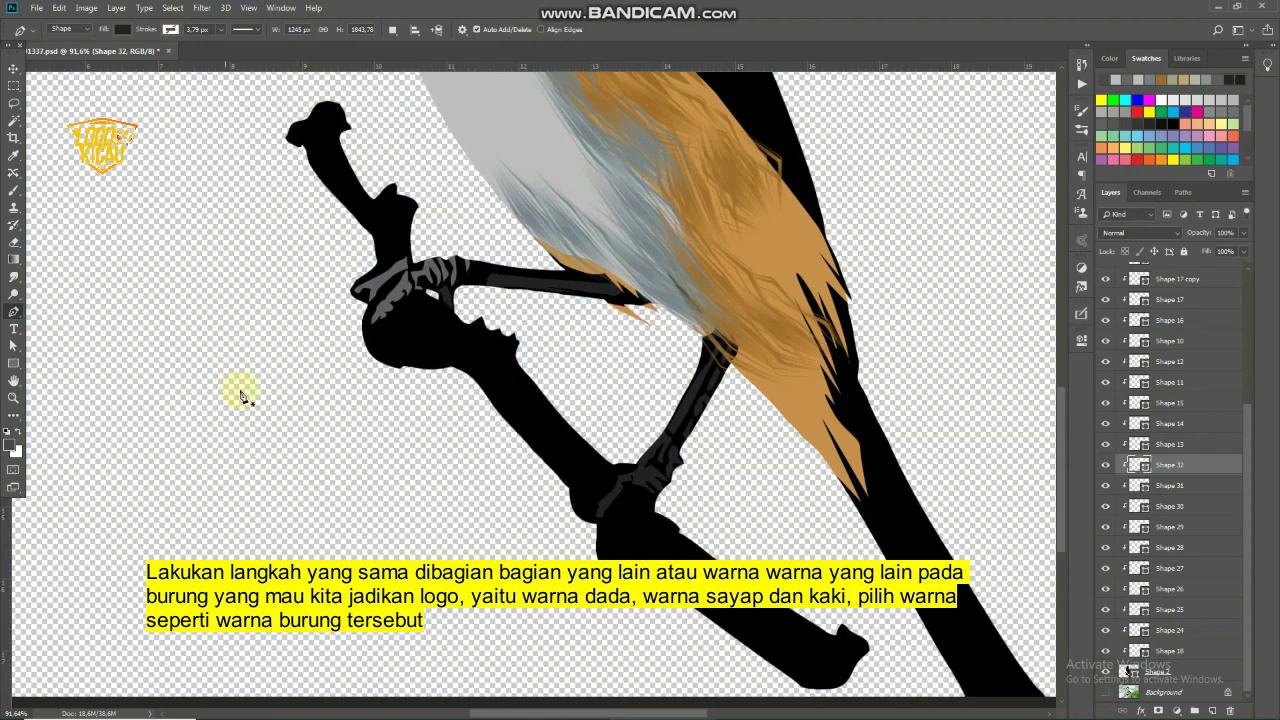
{"action": "left_click", "coordinate": [14, 69]}
{"action": "left_click", "coordinate": [108, 193]}
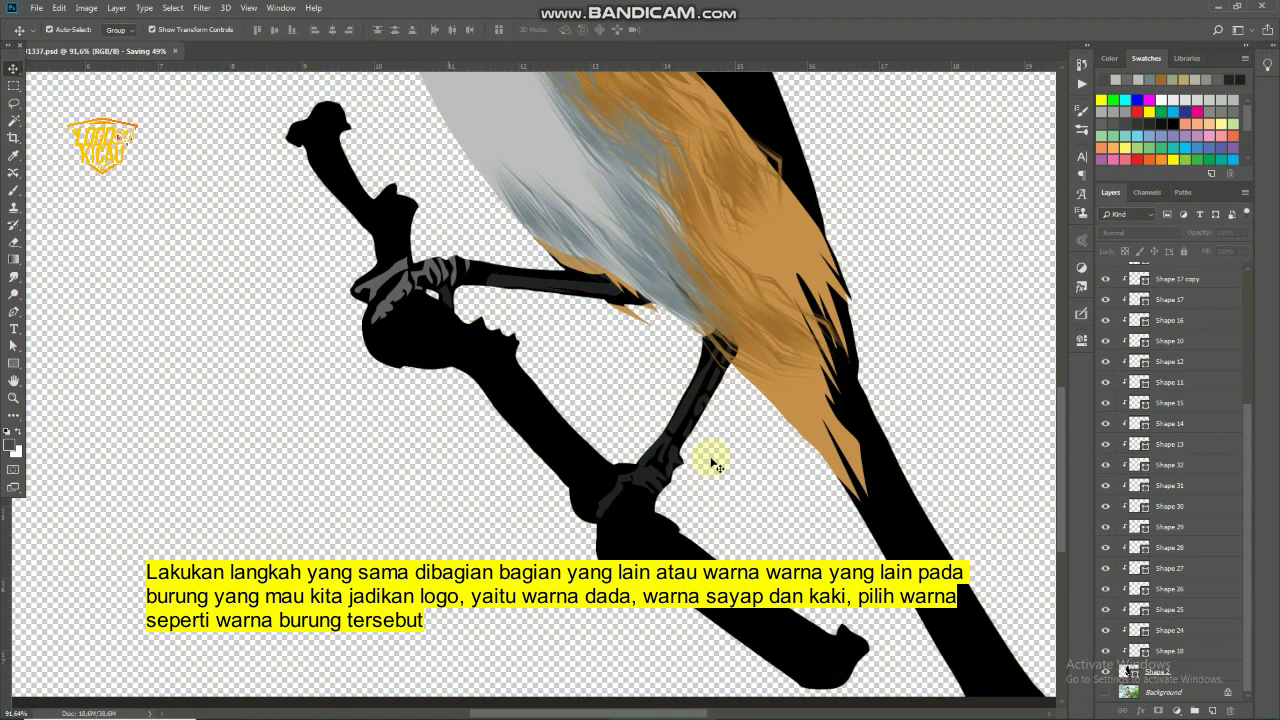
Select the leg stripe shapes in turn, ending with Shape 32 alone
{"action": "scroll", "coordinate": [690, 484], "scroll_direction": "up", "scroll_amount": 5}
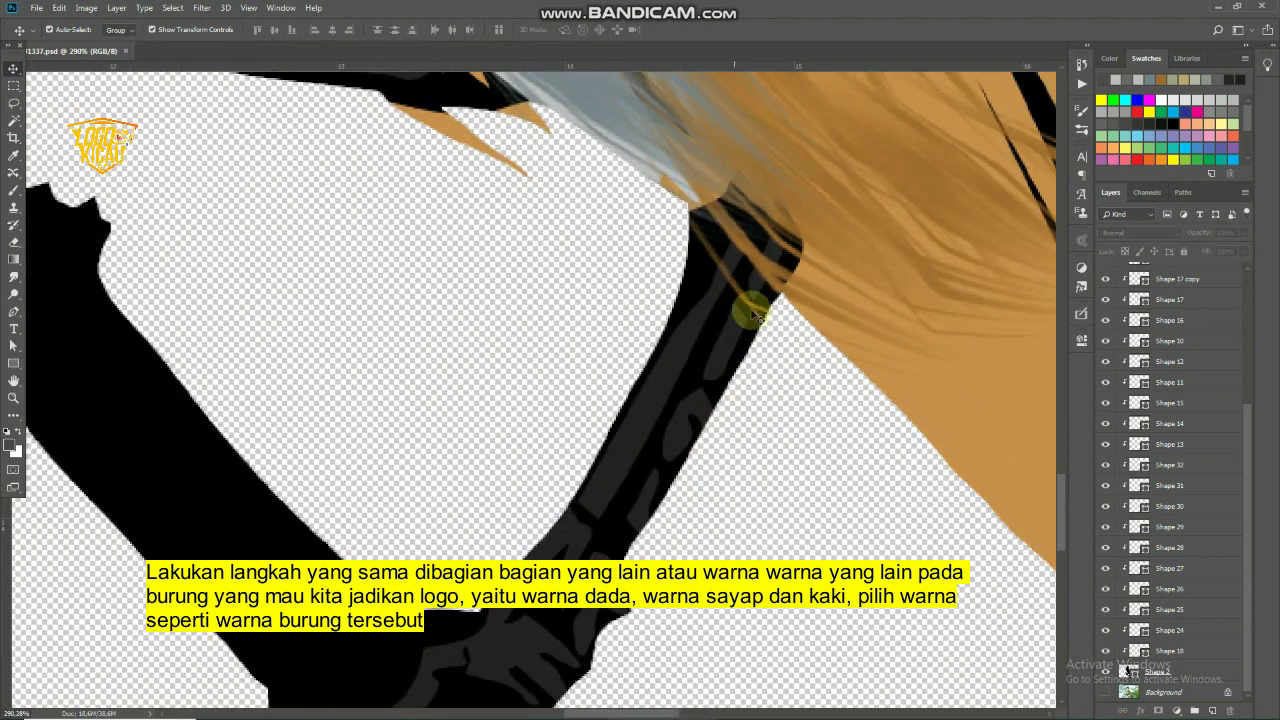
{"action": "left_click", "coordinate": [760, 298]}
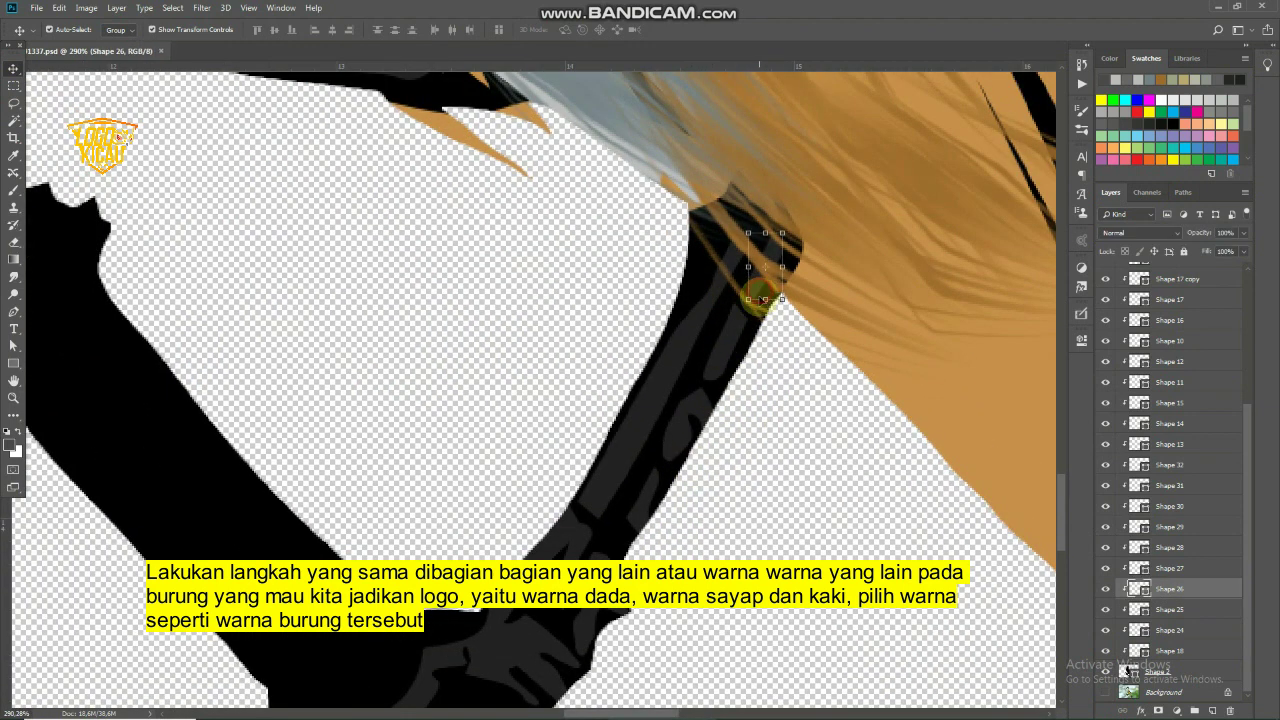
{"action": "left_click", "coordinate": [724, 347], "text": "shift"}
{"action": "left_click", "coordinate": [703, 425], "text": "shift"}
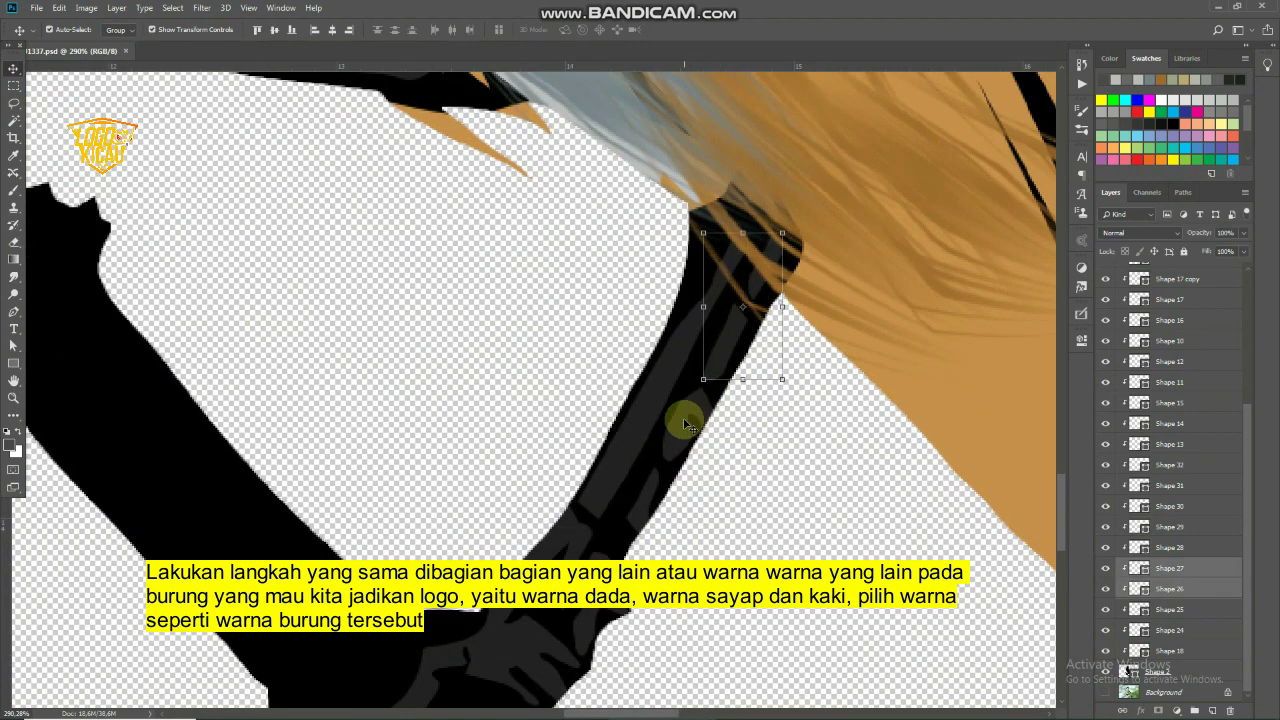
{"action": "left_click", "coordinate": [633, 448], "text": "shift"}
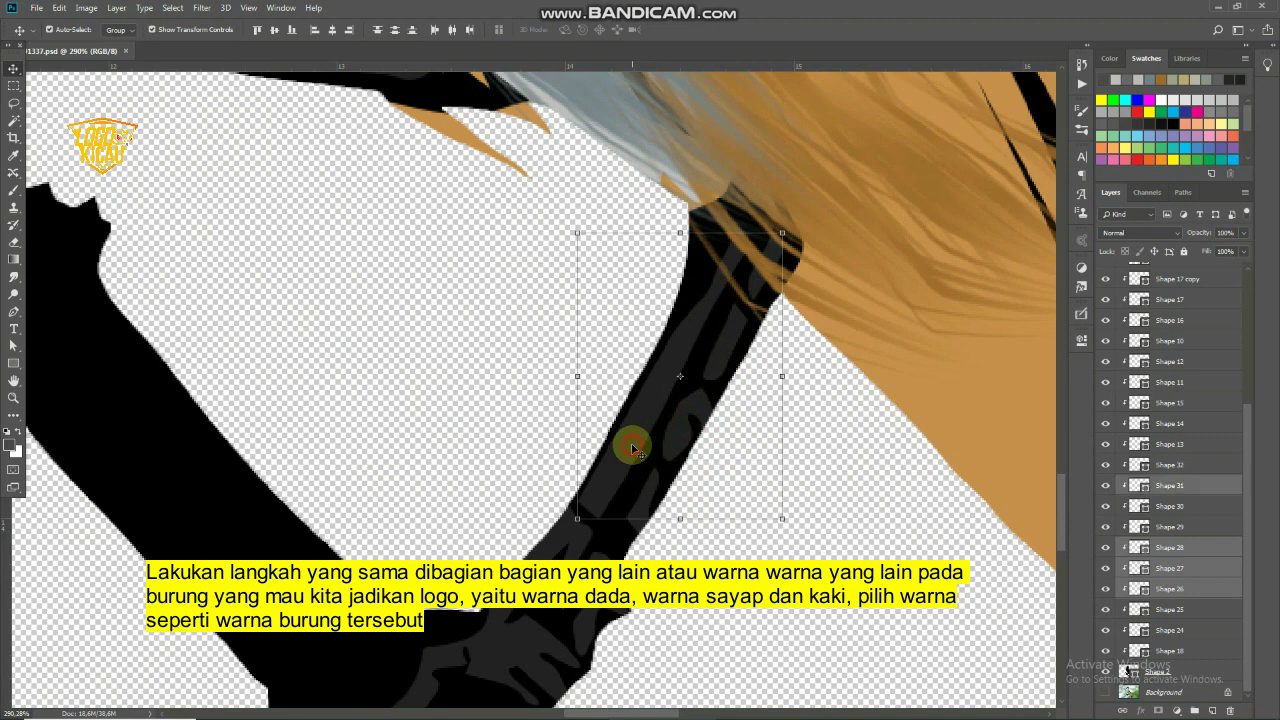
{"action": "left_click", "coordinate": [646, 497], "text": "shift"}
{"action": "left_click", "coordinate": [556, 553], "text": "shift"}
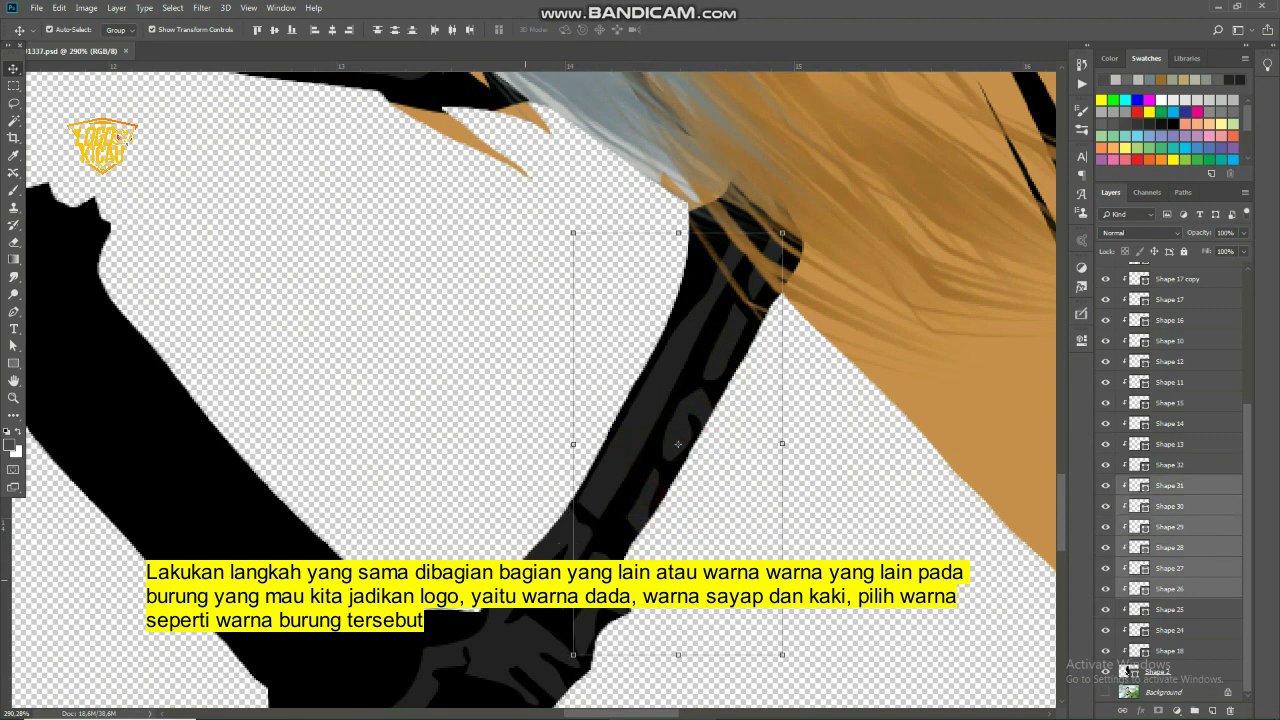
{"action": "left_click", "coordinate": [541, 552], "text": "shift"}
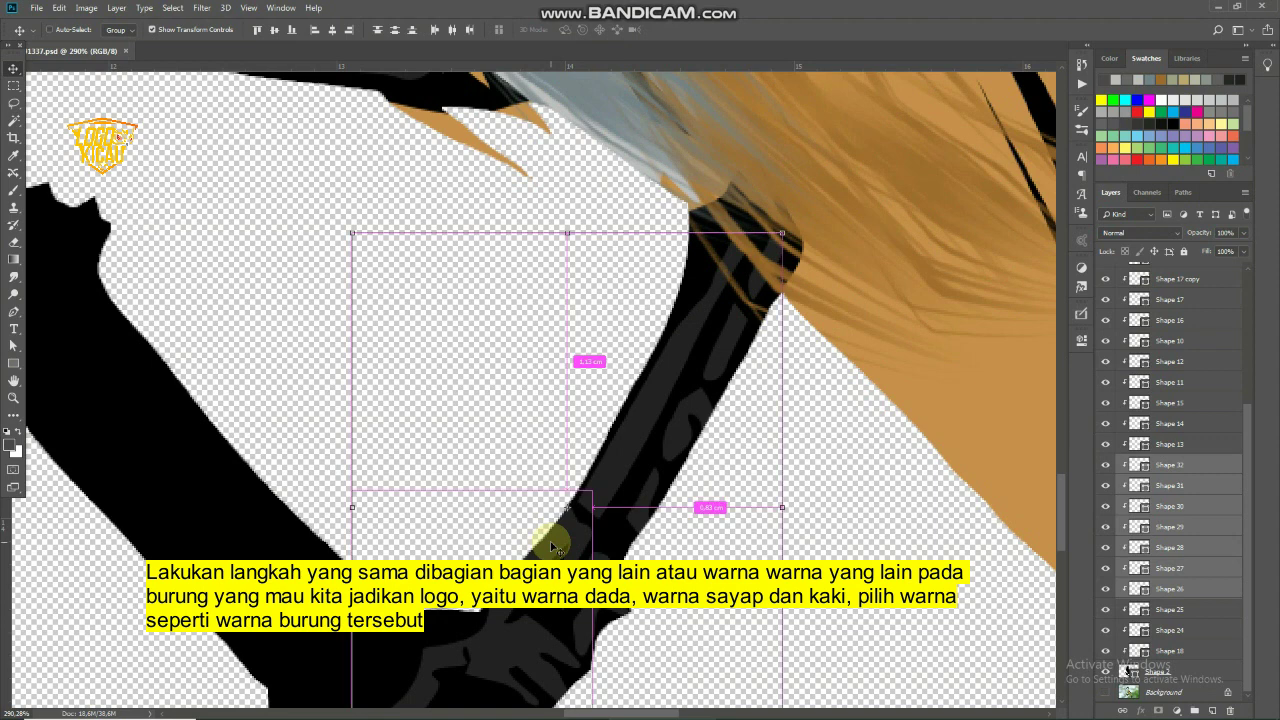
{"action": "left_click", "coordinate": [612, 472]}
{"action": "scroll", "coordinate": [618, 455], "scroll_direction": "down", "scroll_amount": 3}
{"action": "scroll", "coordinate": [618, 455], "scroll_direction": "down", "scroll_amount": 1}
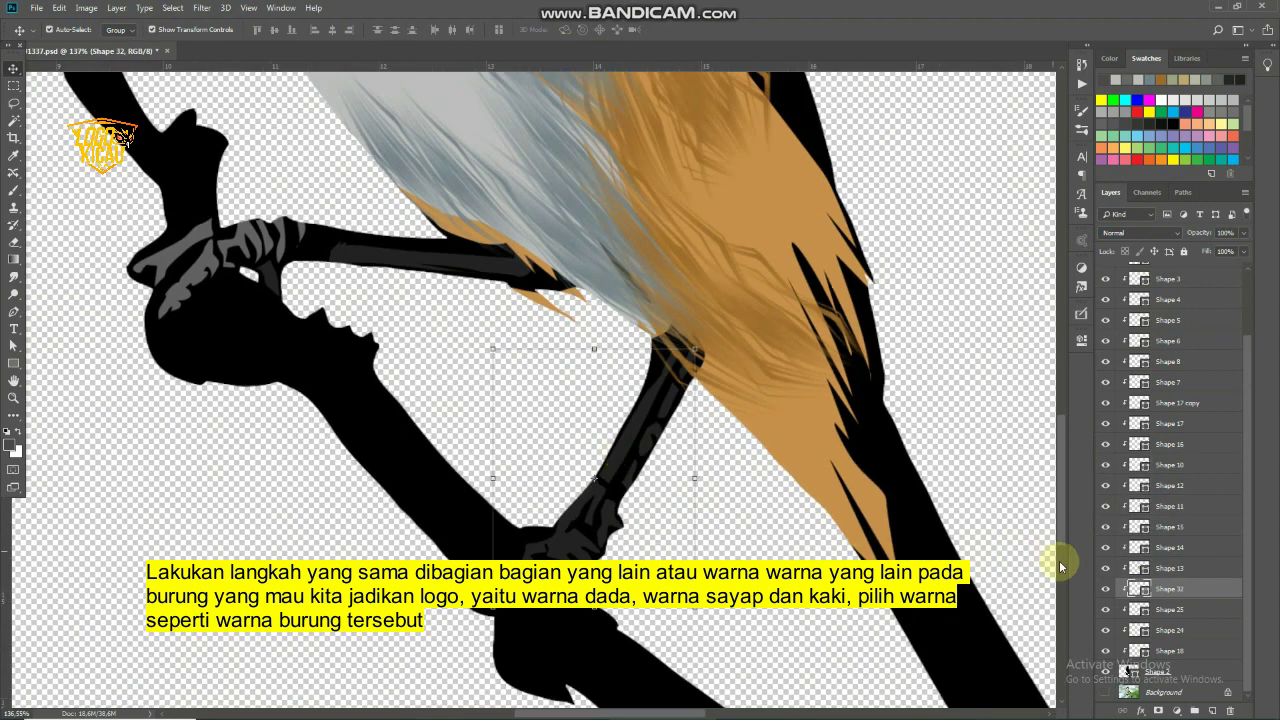
Change Shape 32's fill colour to grey #434343
{"action": "double_click", "coordinate": [1140, 589]}
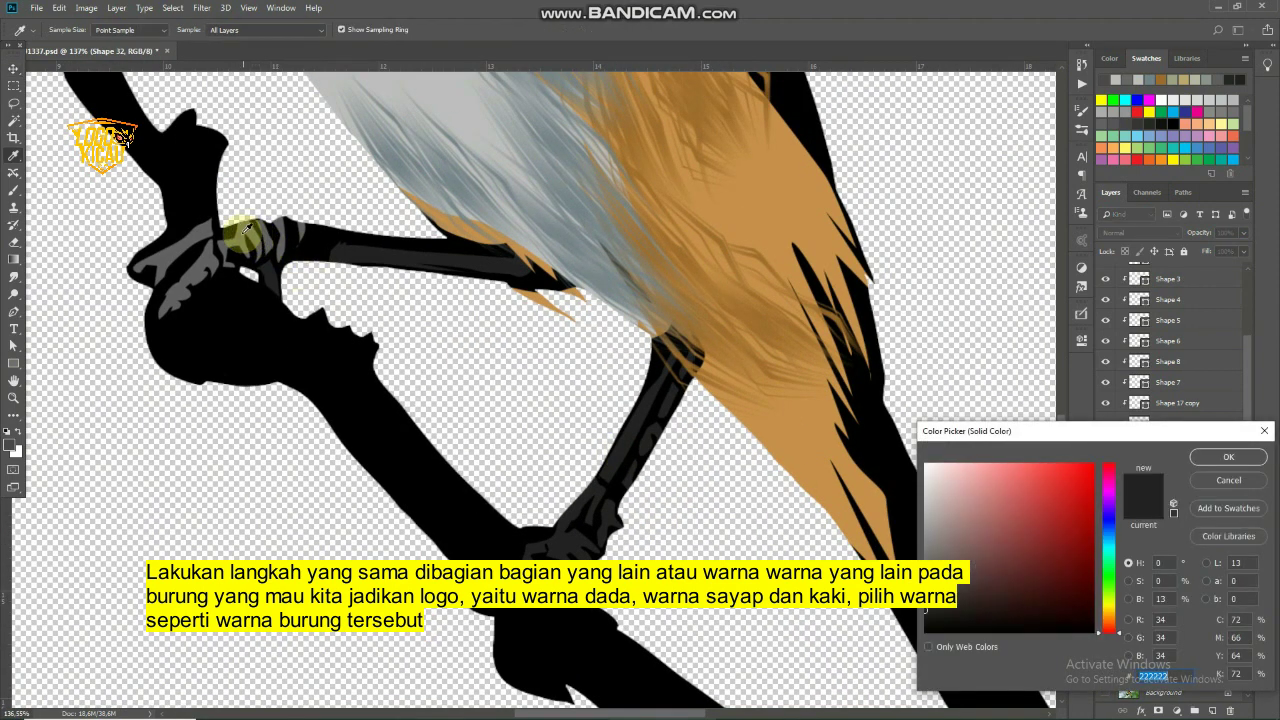
{"action": "left_click", "coordinate": [245, 238]}
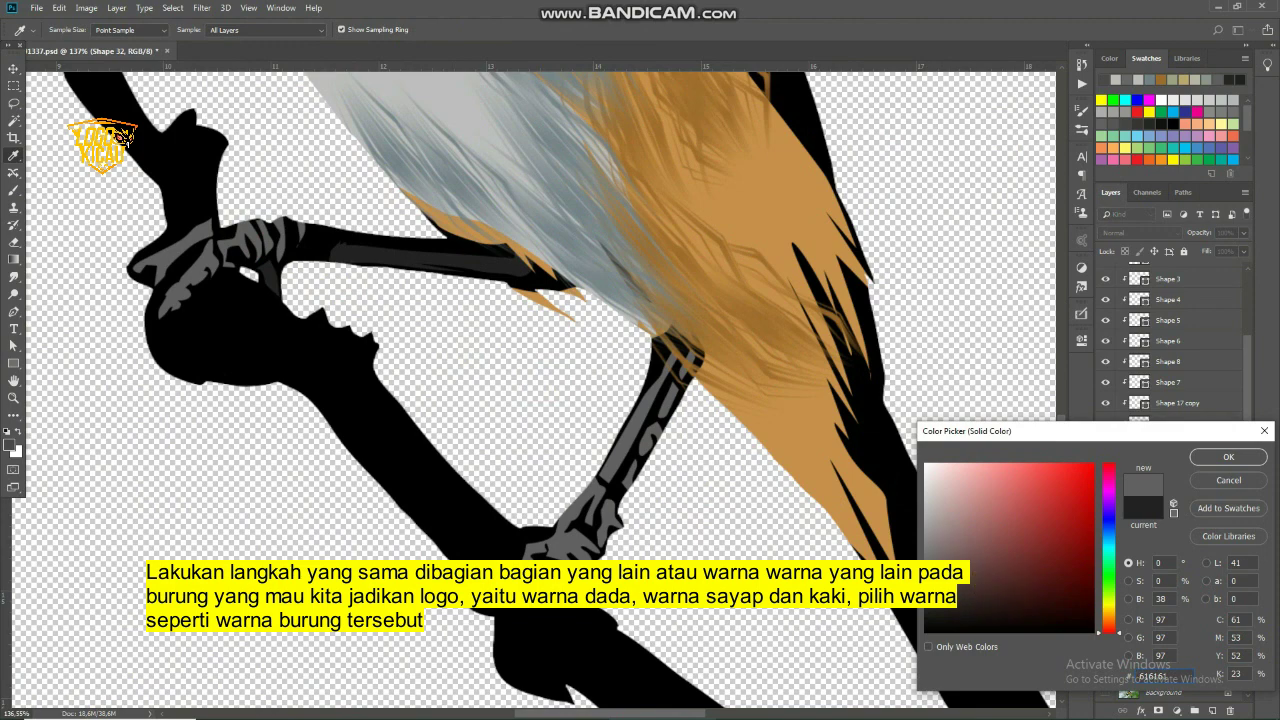
{"action": "left_click", "coordinate": [926, 589]}
{"action": "left_click", "coordinate": [1226, 457]}
{"action": "key", "text": "v"}
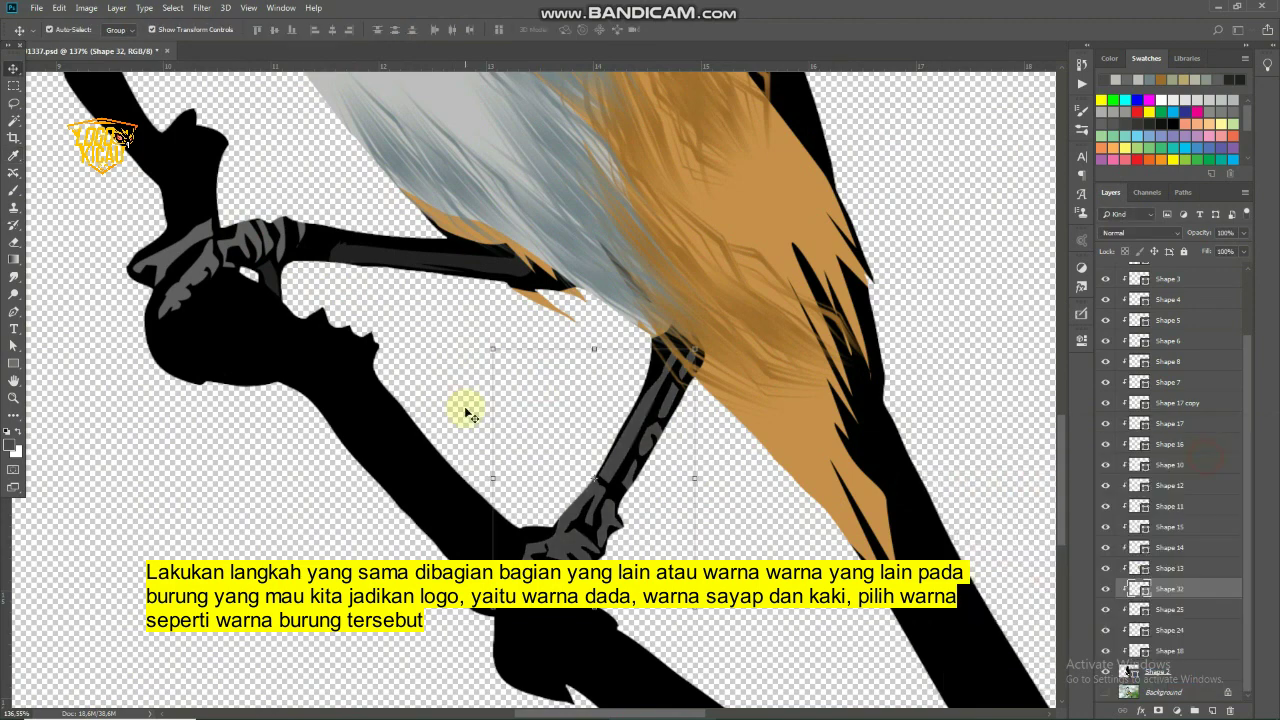
{"action": "scroll", "coordinate": [464, 406], "scroll_direction": "down", "scroll_amount": 2}
{"action": "scroll", "coordinate": [740, 435], "scroll_direction": "down", "scroll_amount": 2}
{"action": "left_click", "coordinate": [740, 435]}
Add a new empty layer directly above Shape 33, the bird's base shape
{"action": "scroll", "coordinate": [720, 430], "scroll_direction": "down", "scroll_amount": 2}
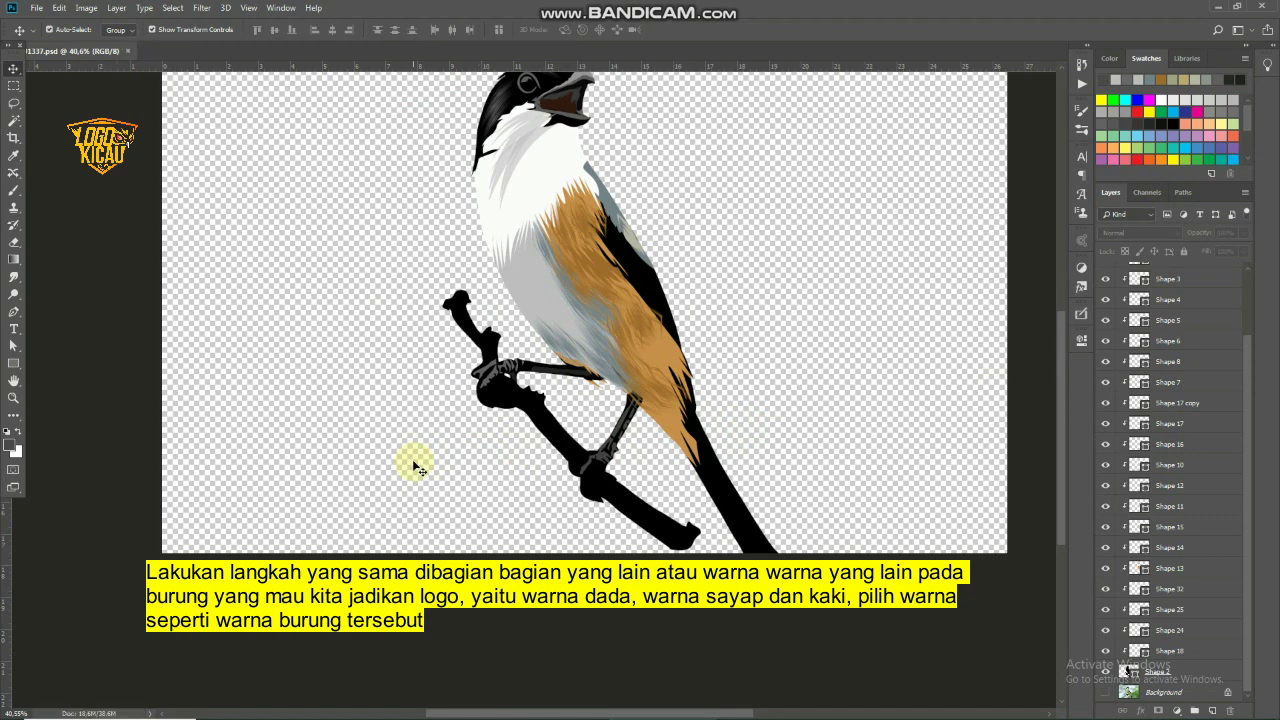
{"action": "scroll", "coordinate": [442, 410], "scroll_direction": "up", "scroll_amount": 2}
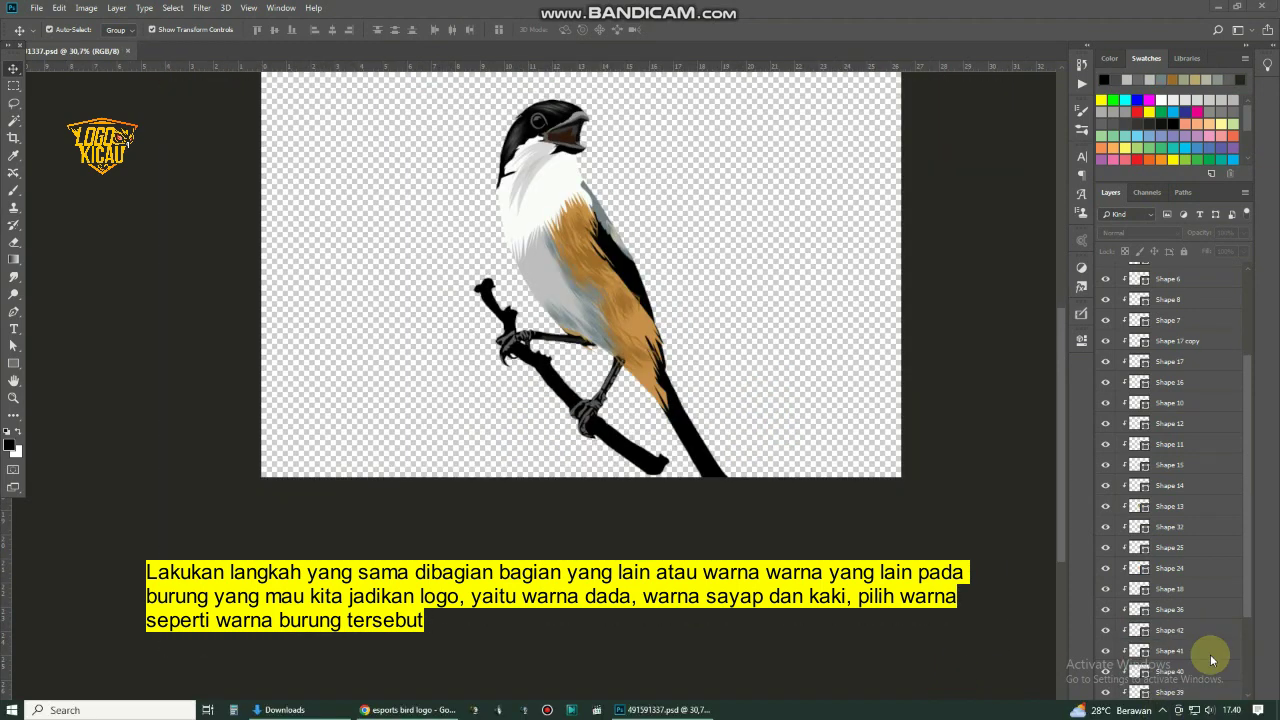
{"action": "scroll", "coordinate": [1211, 660], "scroll_direction": "down", "scroll_amount": 3}
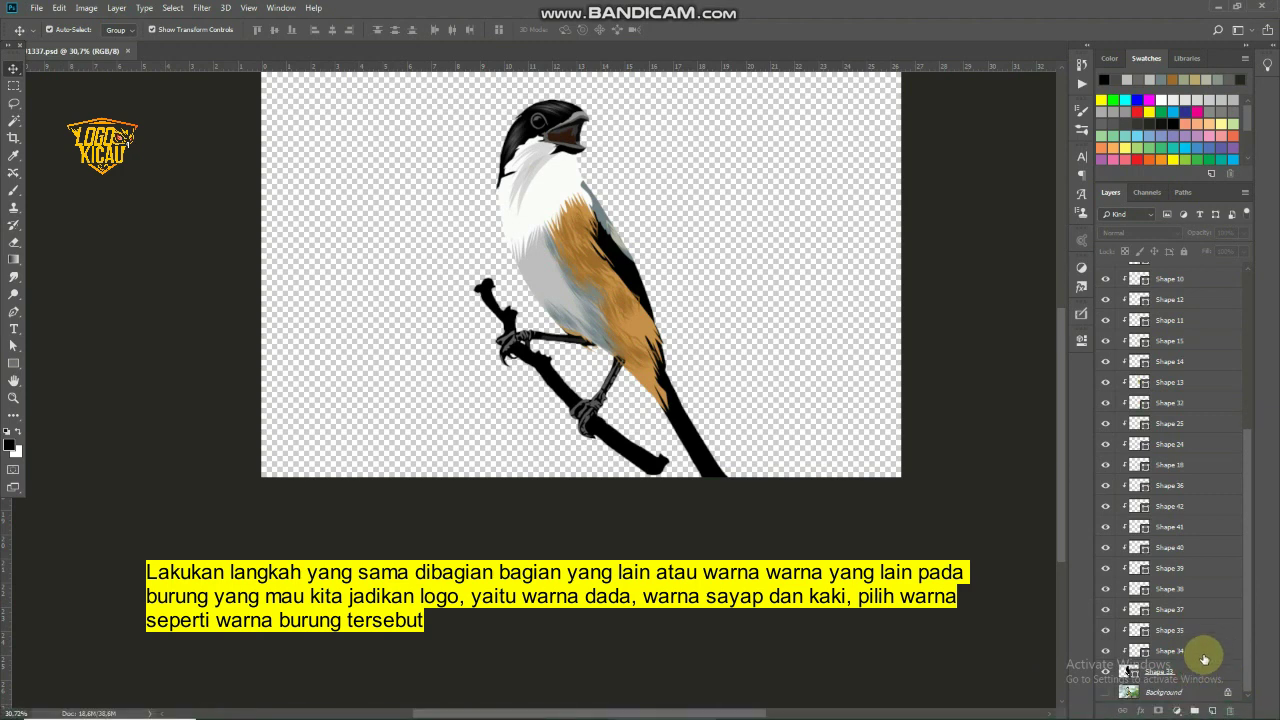
{"action": "left_click", "coordinate": [1213, 711]}
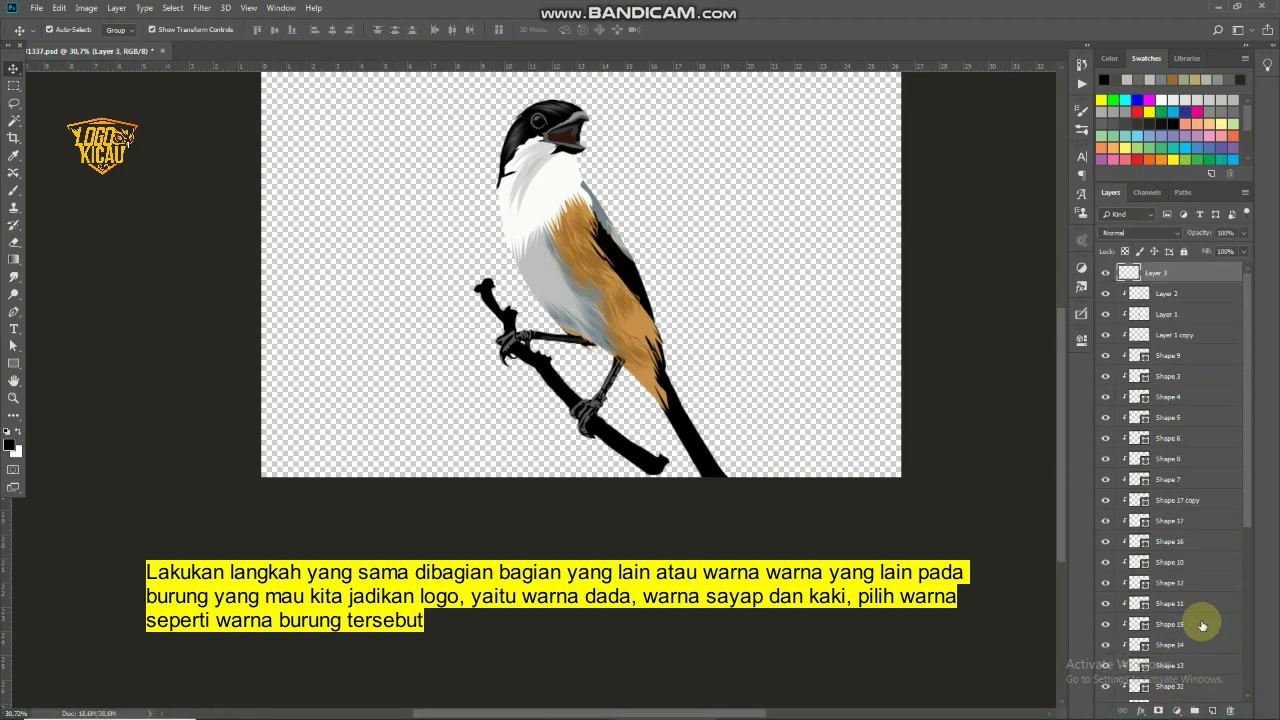
{"action": "scroll", "coordinate": [1216, 635], "scroll_direction": "down", "scroll_amount": 3}
{"action": "scroll", "coordinate": [1216, 635], "scroll_direction": "down", "scroll_amount": 2}
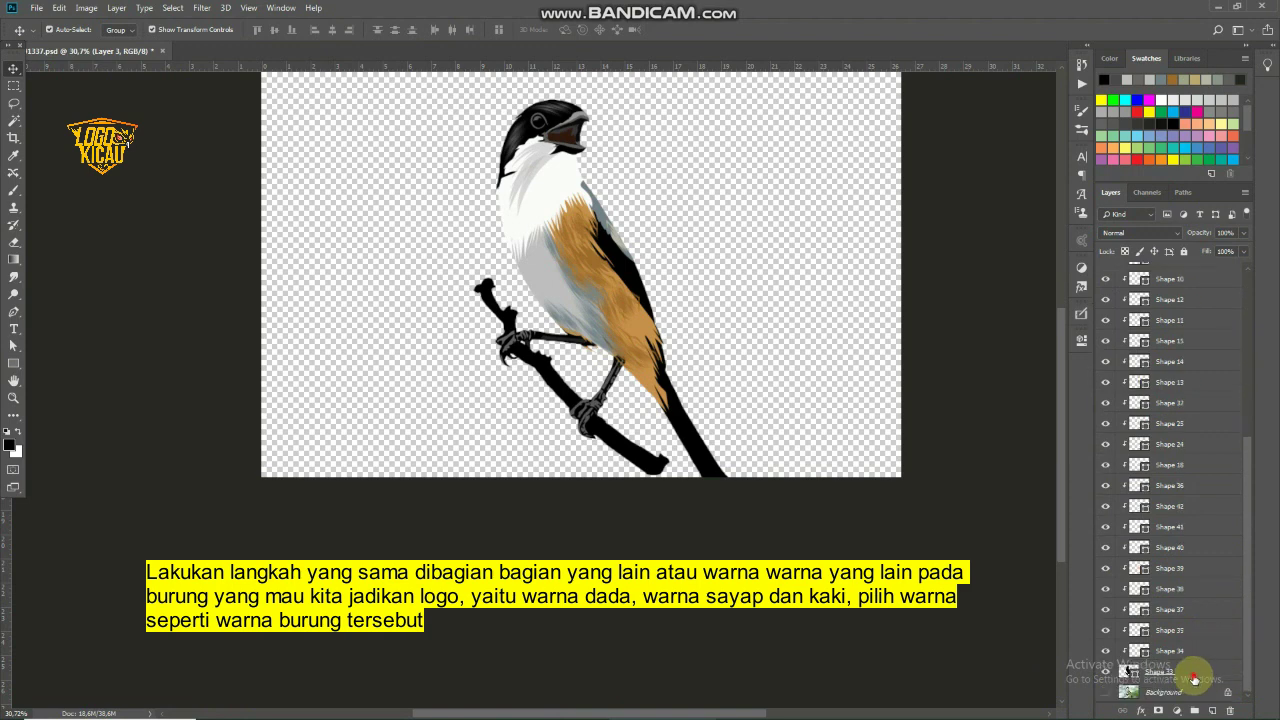
{"action": "left_click", "coordinate": [1195, 671]}
{"action": "left_click", "coordinate": [1211, 711]}
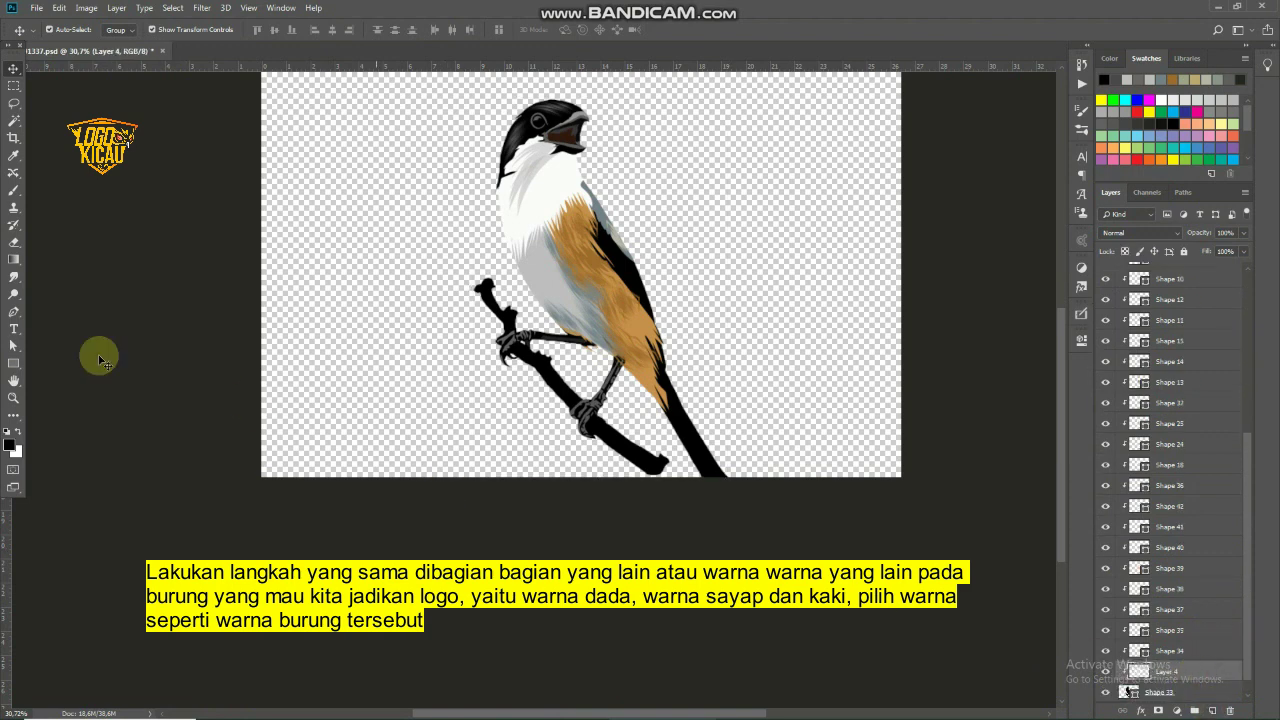
Start a pen outline at the branch tip, tracing its lower and upper edges toward the grey knot
{"action": "left_click", "coordinate": [14, 311]}
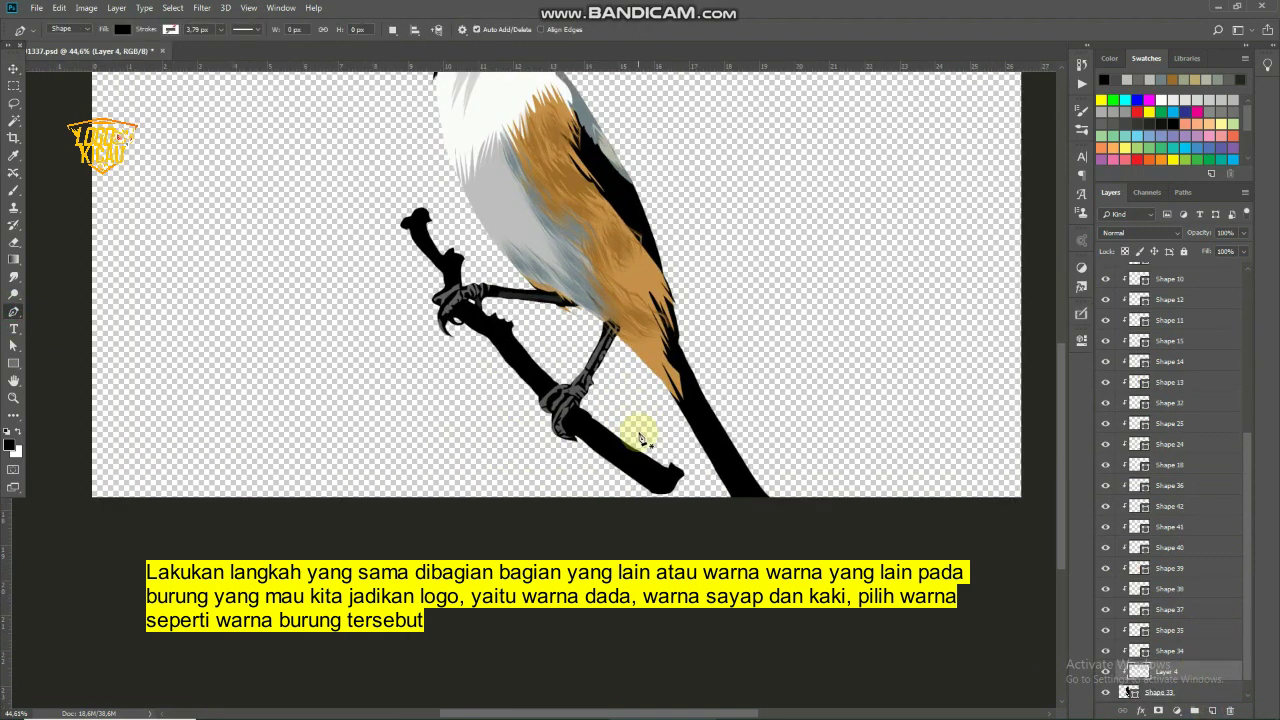
{"action": "scroll", "coordinate": [634, 429], "scroll_direction": "up", "scroll_amount": 3}
{"action": "scroll", "coordinate": [700, 502], "scroll_direction": "up", "scroll_amount": 3}
{"action": "left_click_drag", "start_coordinate": [700, 502], "coordinate": [698, 424]}
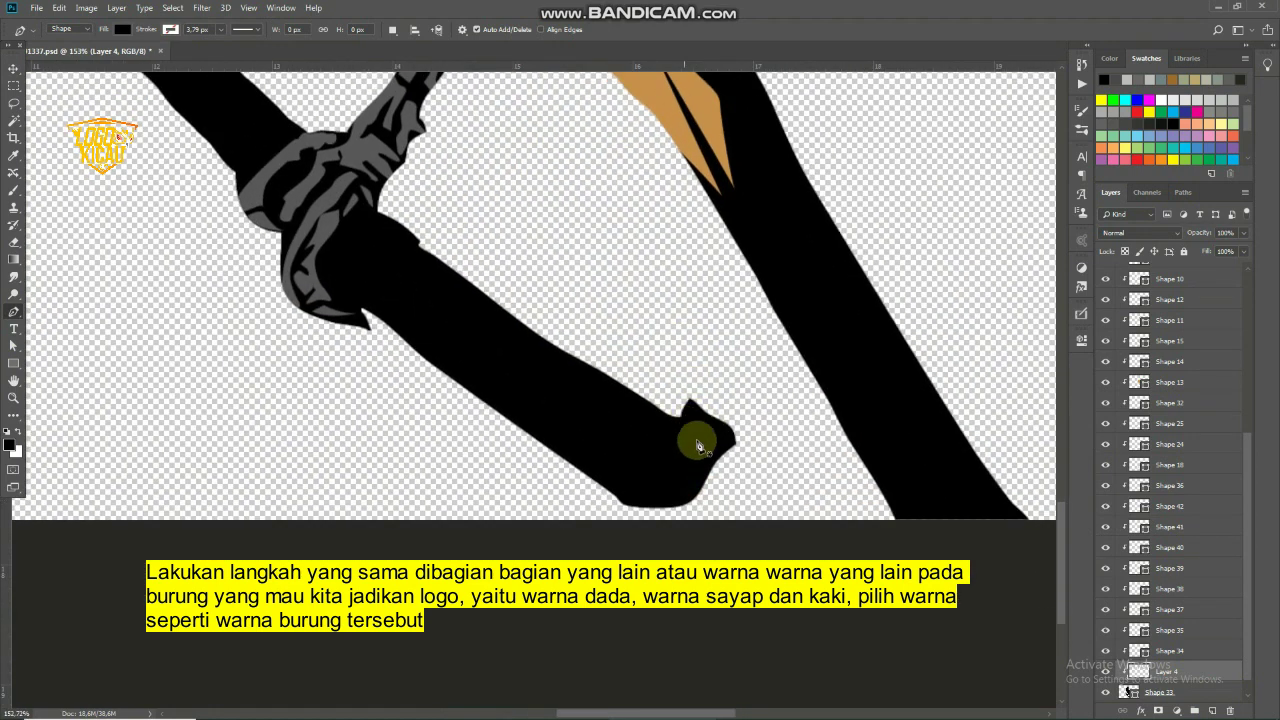
{"action": "left_click", "coordinate": [694, 416]}
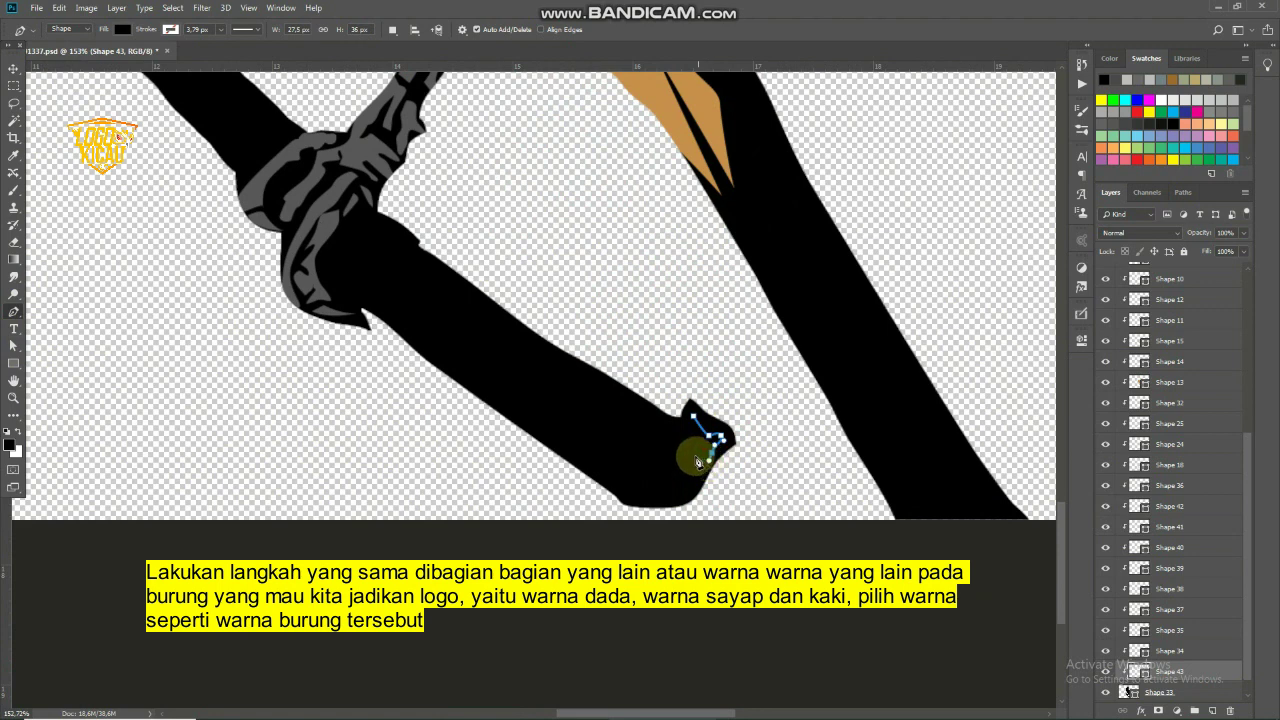
{"action": "mouse_move", "coordinate": [691, 447]}
{"action": "left_mouse_down"}
{"action": "mouse_move", "coordinate": [661, 446]}
{"action": "mouse_move", "coordinate": [641, 494]}
{"action": "left_mouse_up"}
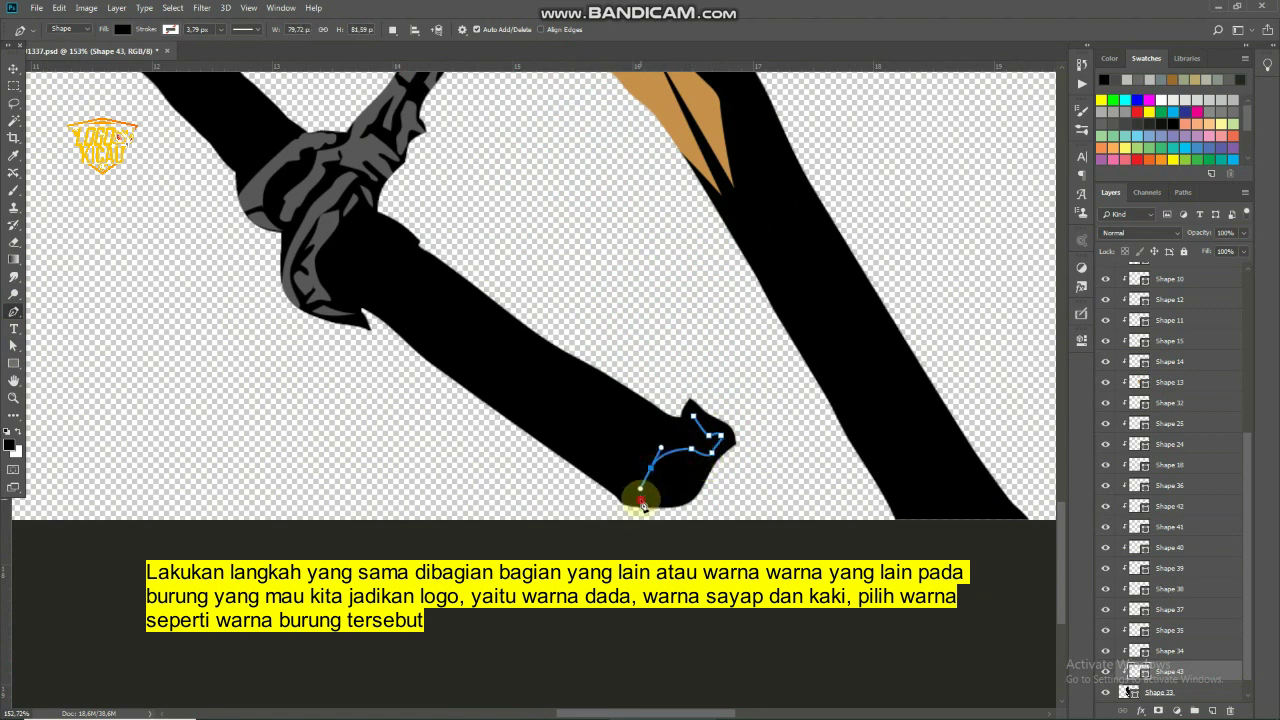
{"action": "left_click", "coordinate": [623, 491]}
{"action": "left_click", "coordinate": [500, 404]}
{"action": "left_click", "coordinate": [482, 389]}
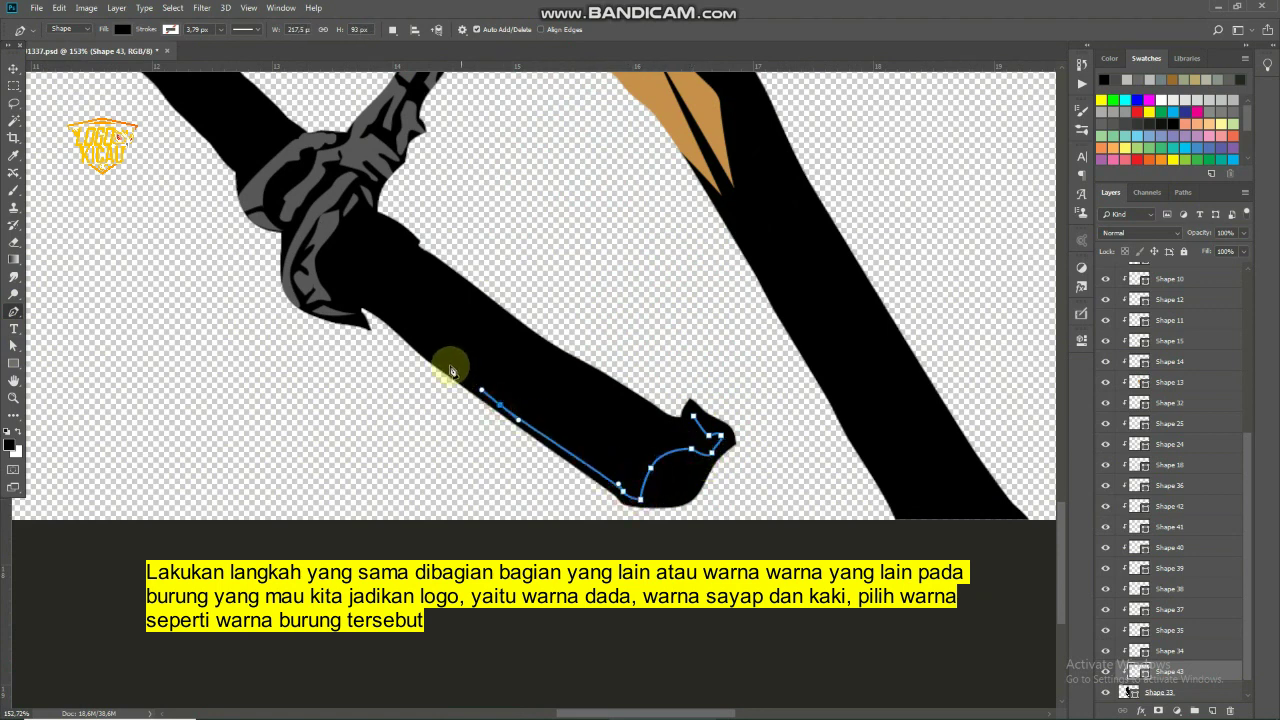
{"action": "left_click", "coordinate": [450, 366]}
{"action": "left_click", "coordinate": [608, 466]}
{"action": "left_click", "coordinate": [593, 452]}
{"action": "left_click", "coordinate": [552, 428]}
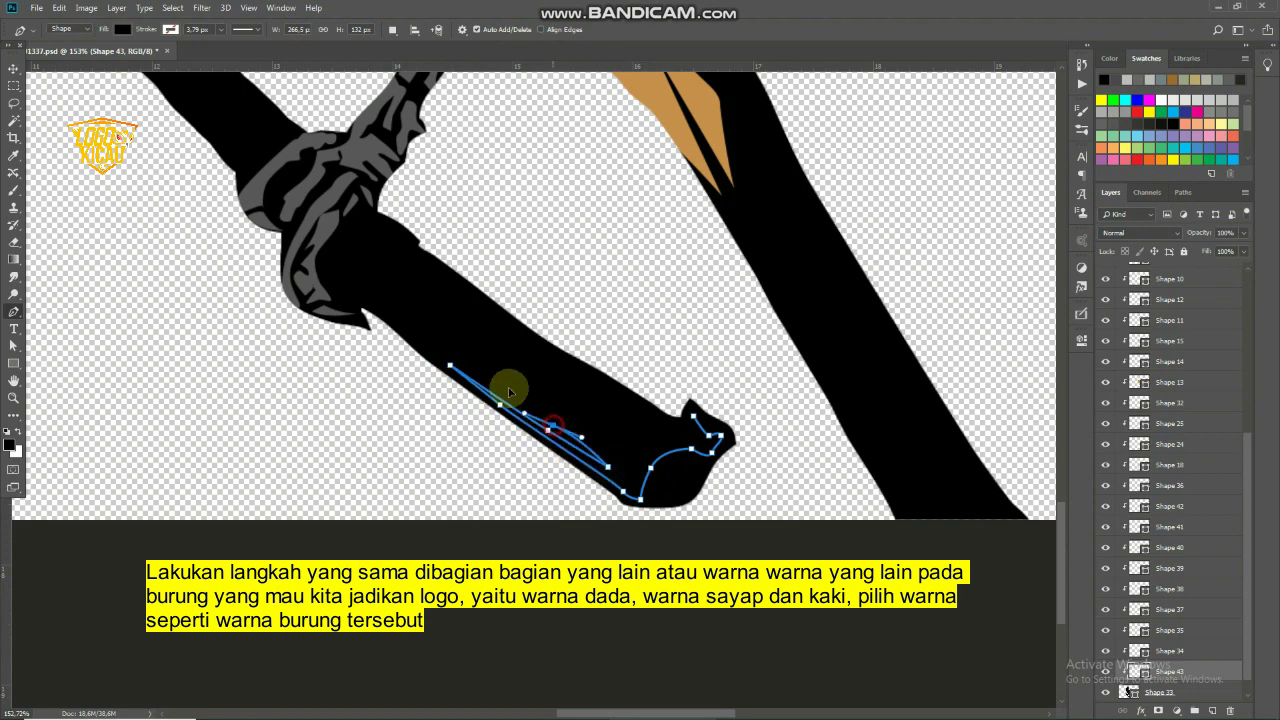
{"action": "left_click", "coordinate": [513, 399]}
{"action": "left_click", "coordinate": [474, 373]}
{"action": "left_click", "coordinate": [423, 329]}
{"action": "left_click", "coordinate": [397, 303]}
{"action": "left_click", "coordinate": [410, 327]}
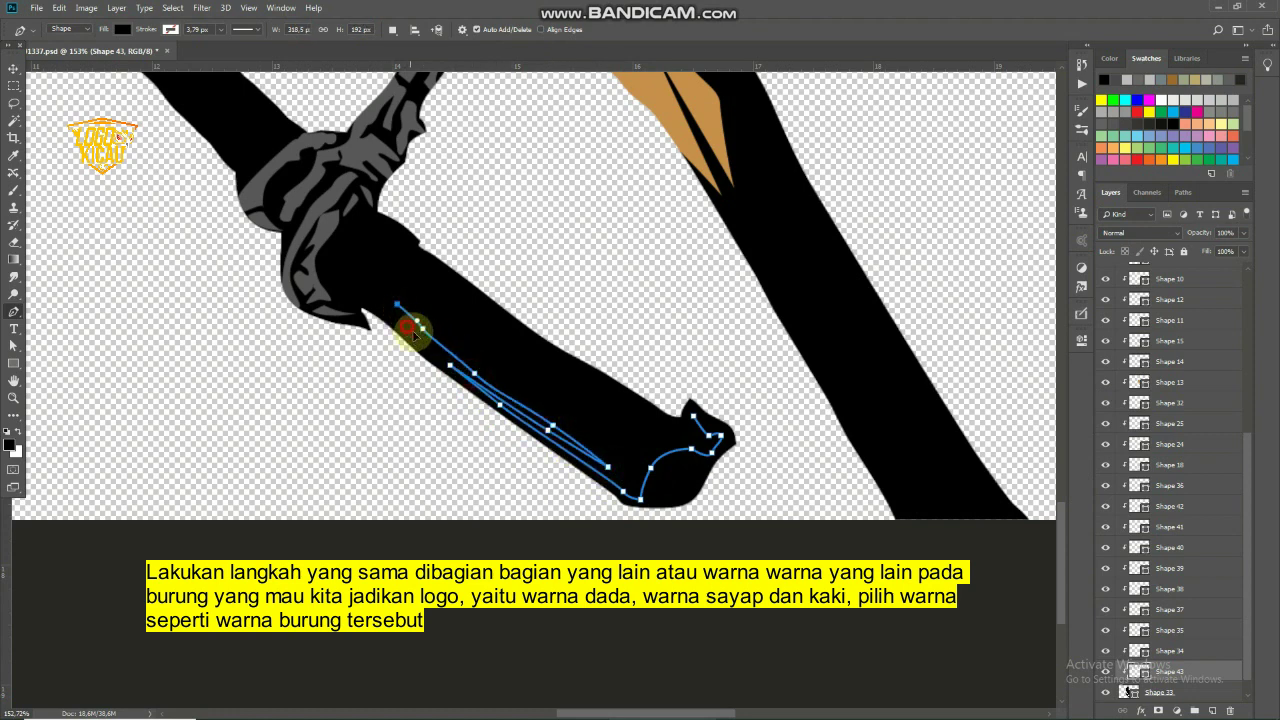
{"action": "left_click", "coordinate": [425, 341]}
{"action": "left_click", "coordinate": [380, 308]}
{"action": "left_click", "coordinate": [372, 304]}
{"action": "left_click", "coordinate": [356, 295]}
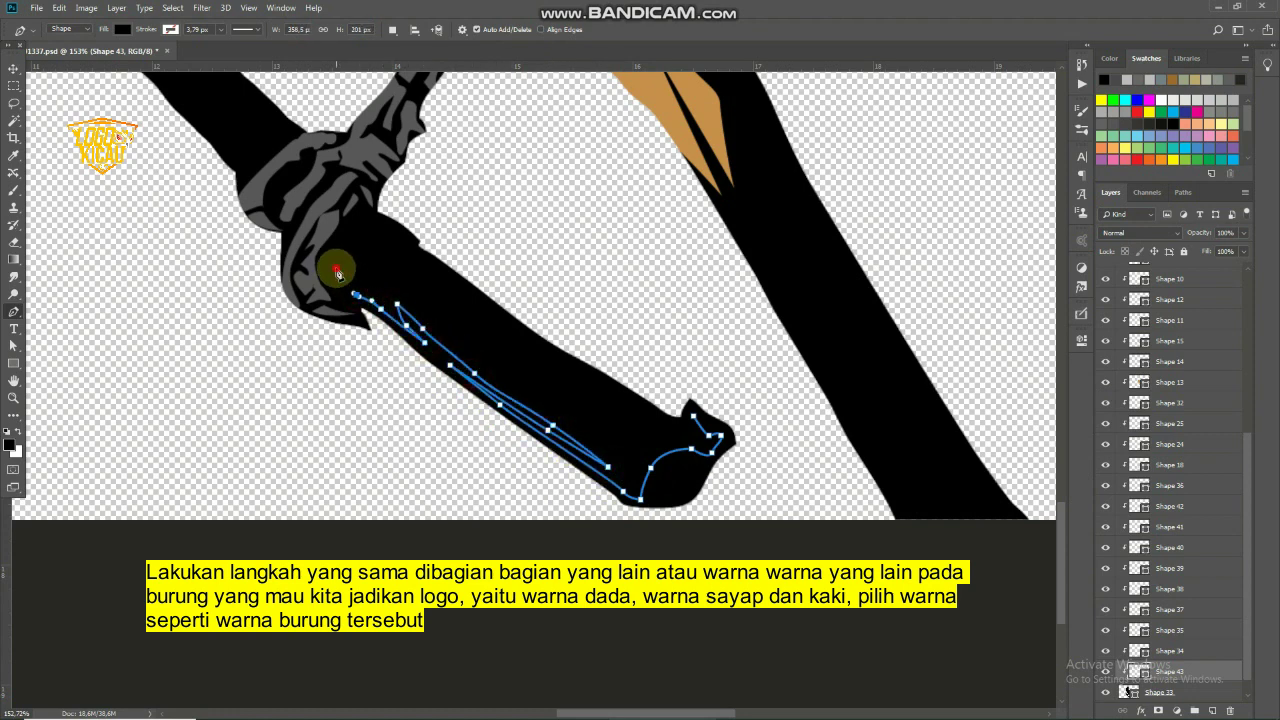
Extend the outline over the grey knot, up the dark leg and around the branch top past the claw
{"action": "left_click_drag", "start_coordinate": [318, 268], "coordinate": [405, 371]}
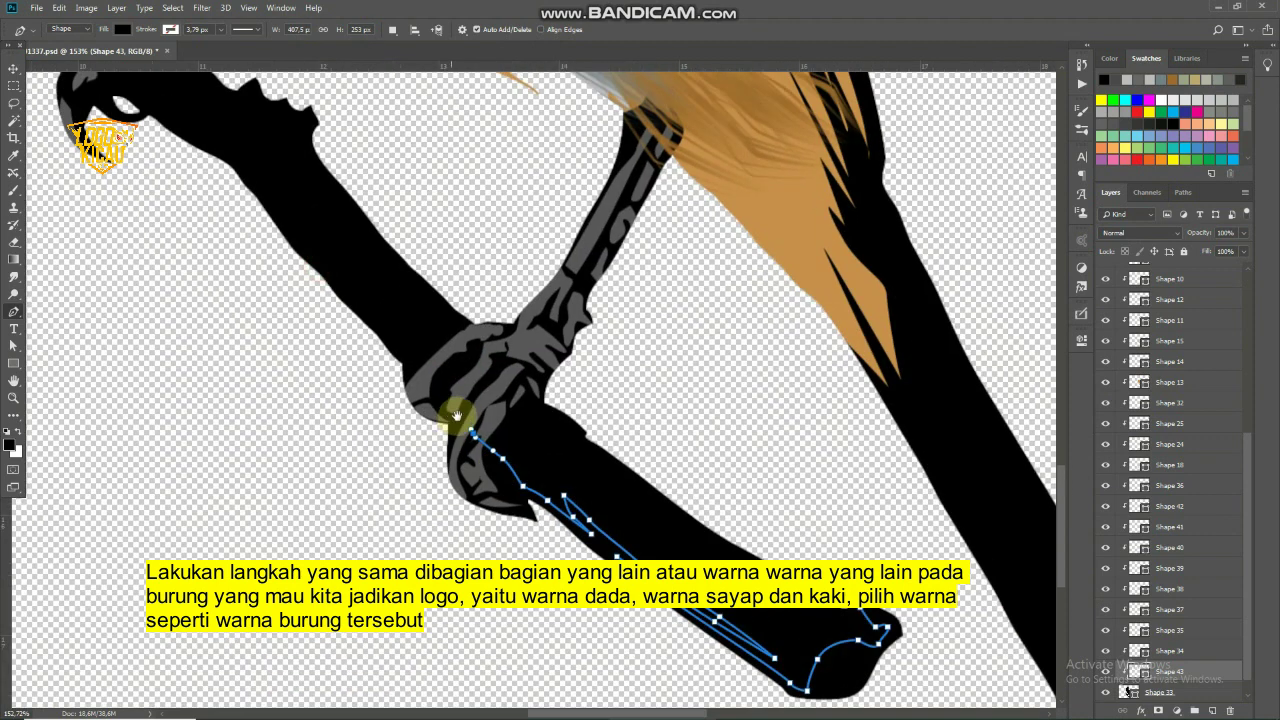
{"action": "left_click", "coordinate": [400, 349]}
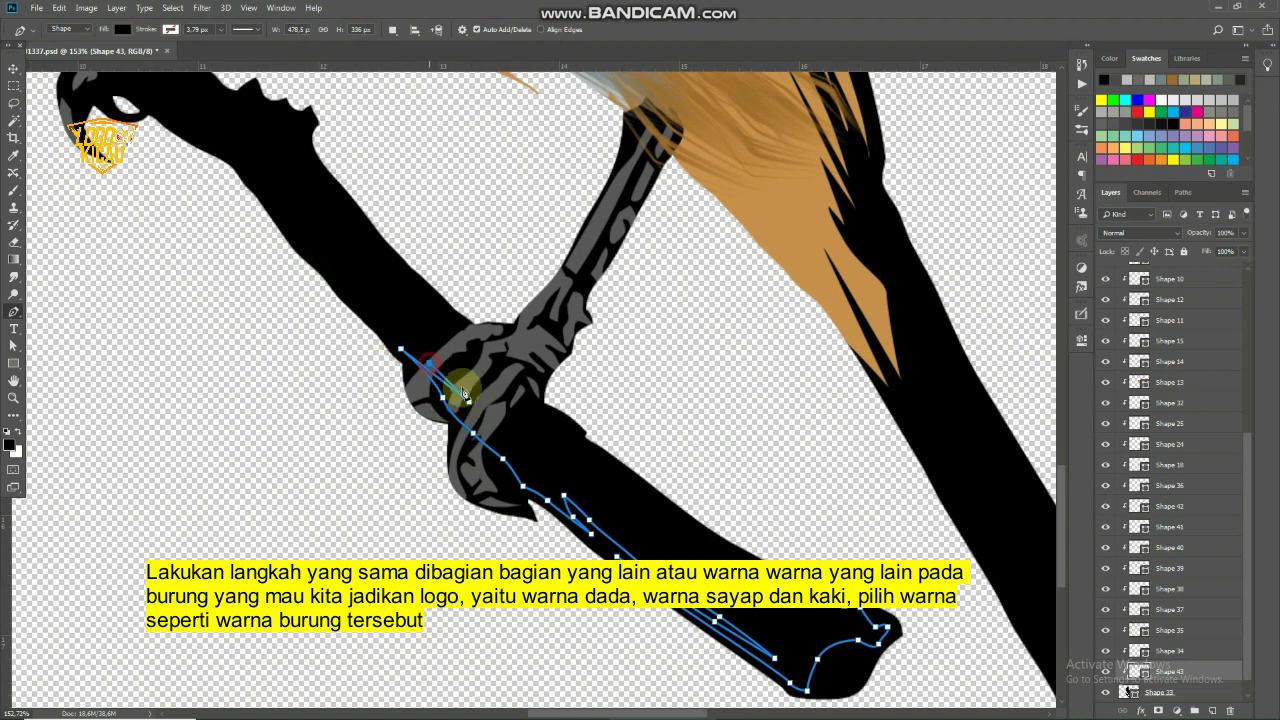
{"action": "left_click", "coordinate": [325, 232]}
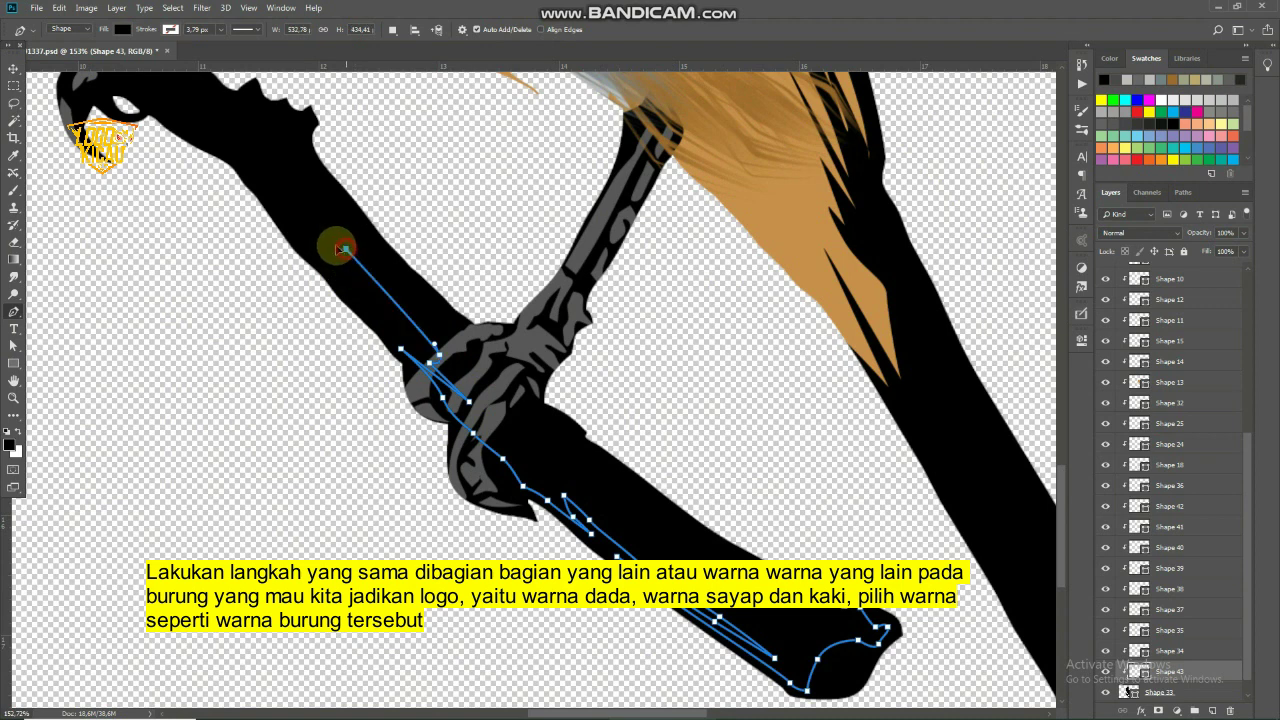
{"action": "left_click_drag", "start_coordinate": [387, 323], "coordinate": [396, 331]}
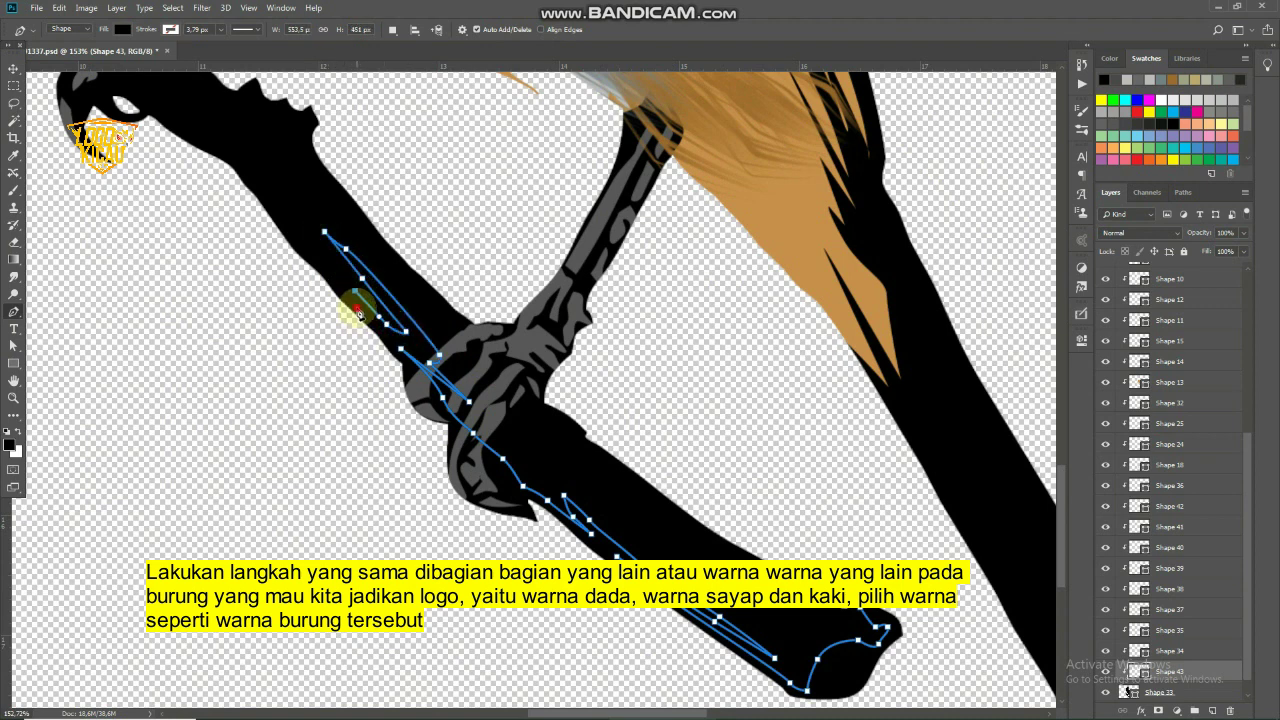
{"action": "left_click_drag", "start_coordinate": [300, 234], "coordinate": [428, 451]}
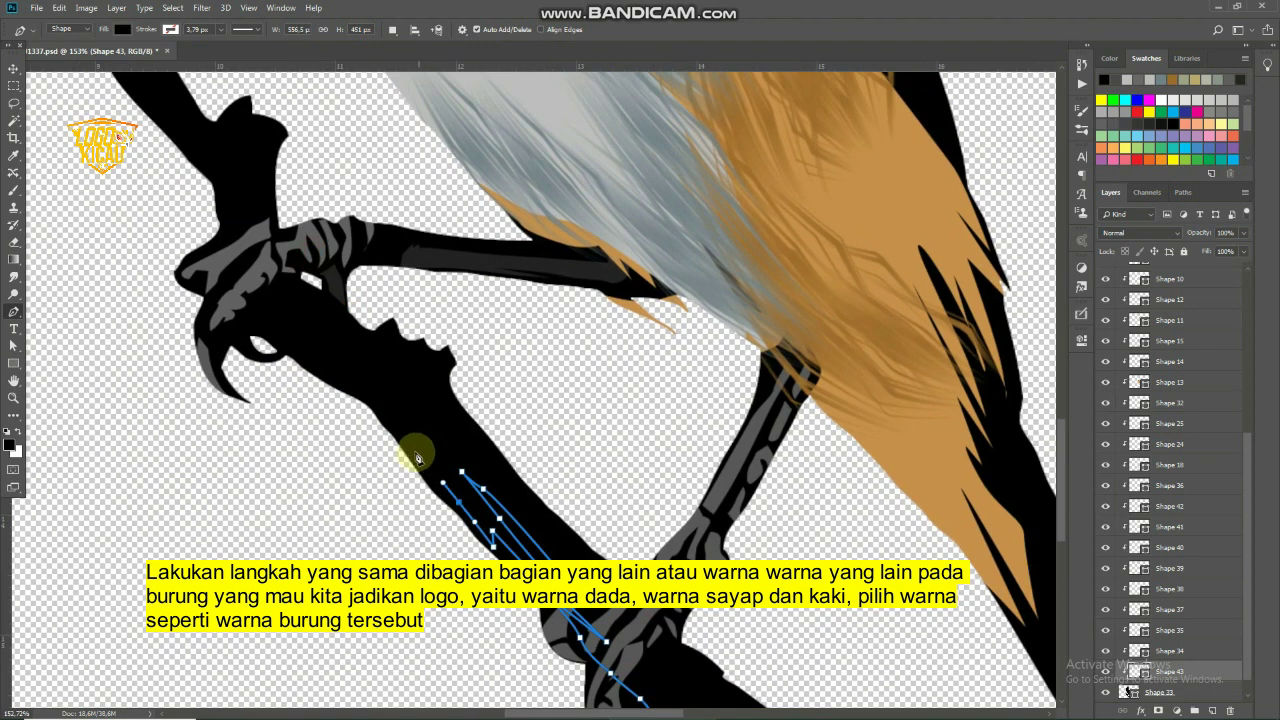
{"action": "left_click", "coordinate": [413, 451]}
{"action": "left_click", "coordinate": [374, 397]}
{"action": "left_click", "coordinate": [319, 370]}
{"action": "left_click", "coordinate": [303, 357]}
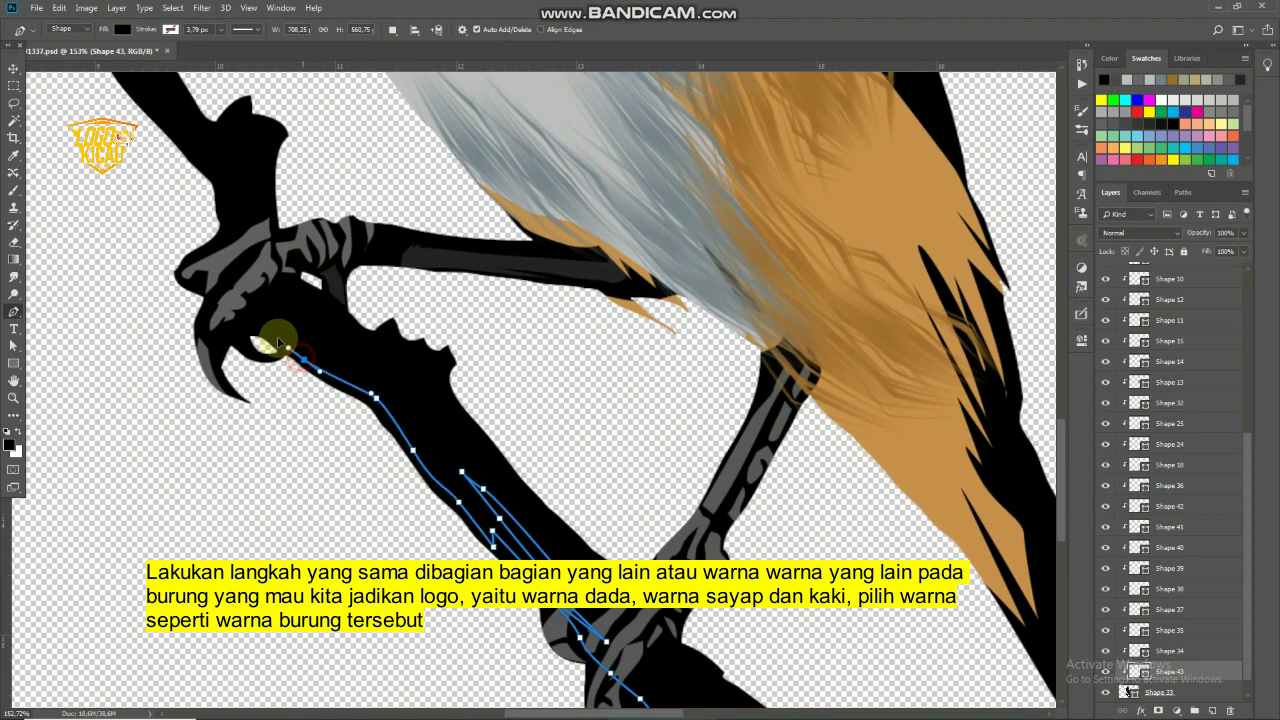
{"action": "left_click", "coordinate": [262, 330]}
{"action": "left_click", "coordinate": [249, 316]}
{"action": "left_click", "coordinate": [237, 287]}
{"action": "left_click", "coordinate": [231, 224]}
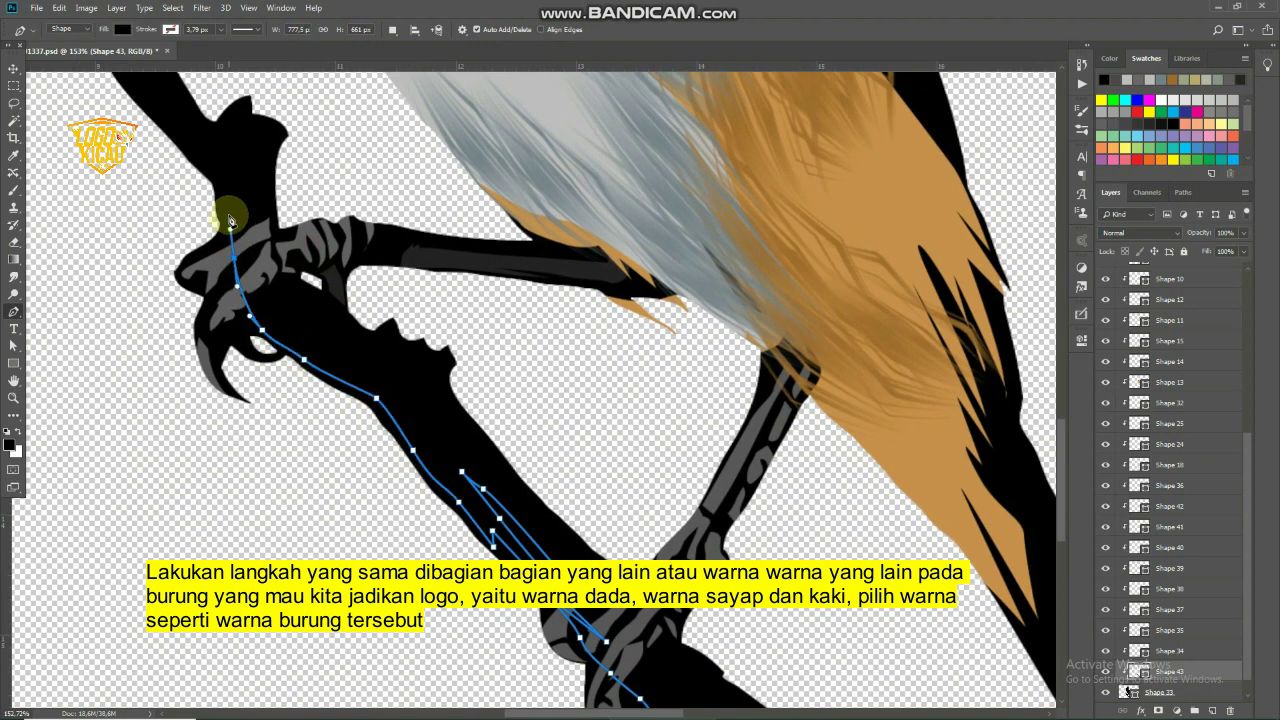
{"action": "left_click", "coordinate": [227, 187]}
{"action": "left_click", "coordinate": [229, 213]}
{"action": "left_click", "coordinate": [238, 243]}
{"action": "left_click", "coordinate": [243, 270]}
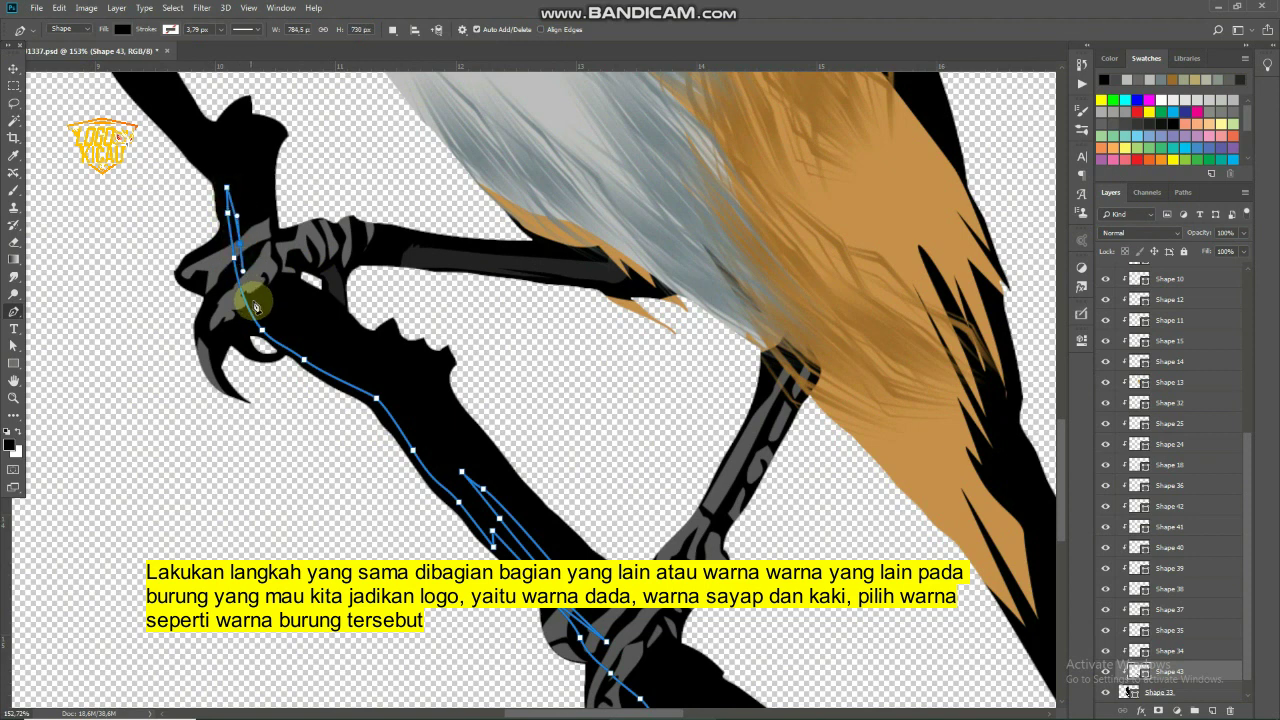
{"action": "left_click", "coordinate": [252, 263]}
{"action": "left_click", "coordinate": [257, 296]}
{"action": "left_click", "coordinate": [289, 329]}
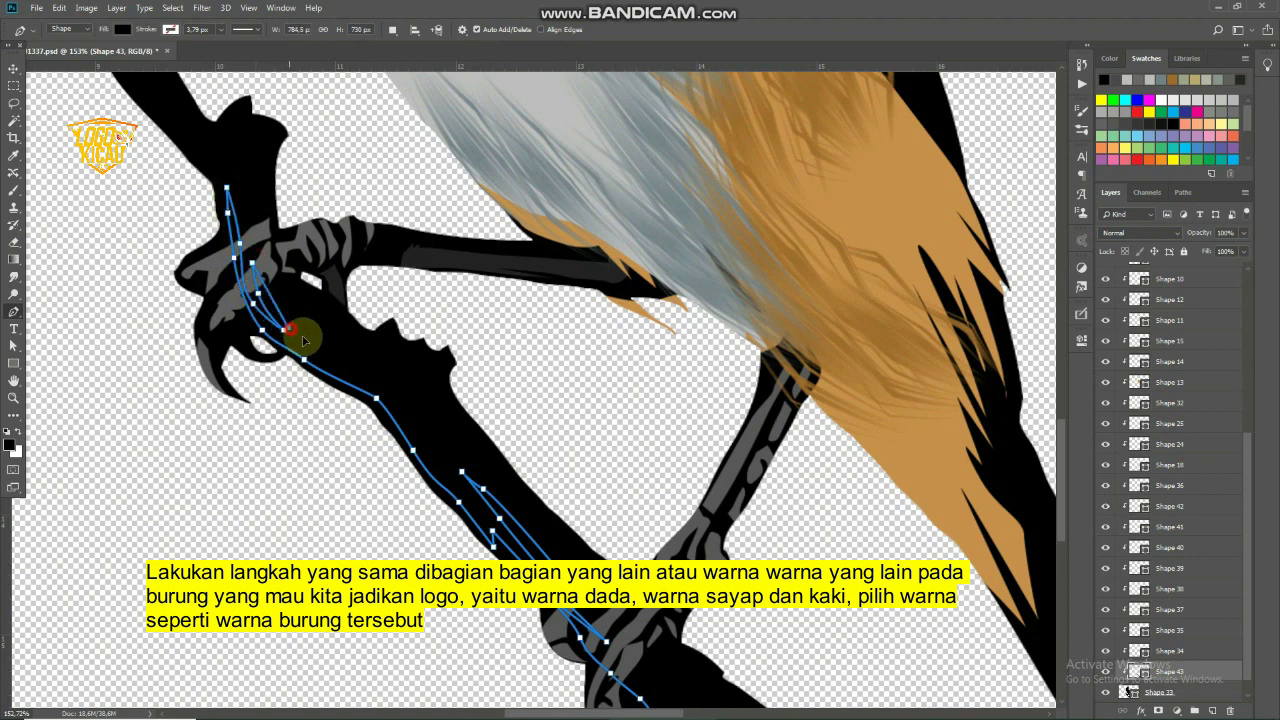
Trace the branch between claw and wood, including its notched upper edge, down to the lower tip
{"action": "left_click", "coordinate": [377, 380]}
{"action": "left_click", "coordinate": [305, 349]}
{"action": "left_click", "coordinate": [341, 360]}
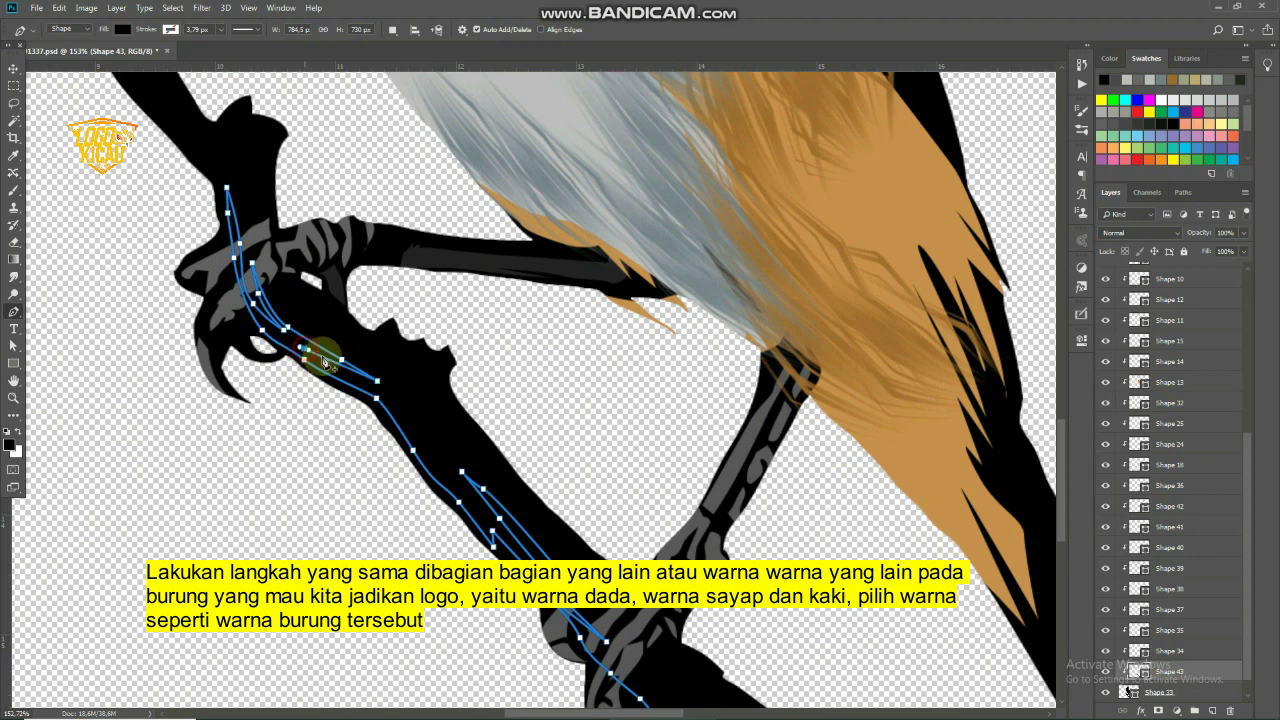
{"action": "left_click", "coordinate": [400, 412]}
{"action": "left_click", "coordinate": [443, 465]}
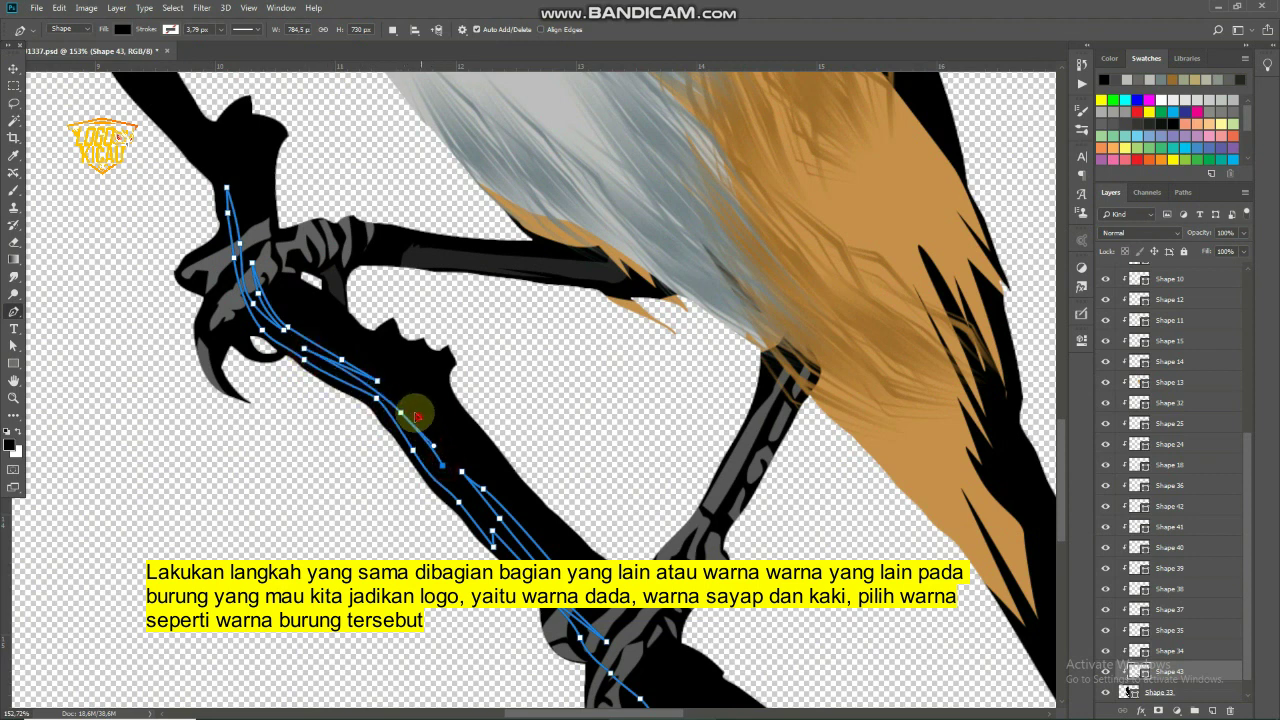
{"action": "left_click", "coordinate": [392, 381]}
{"action": "left_click", "coordinate": [461, 457]}
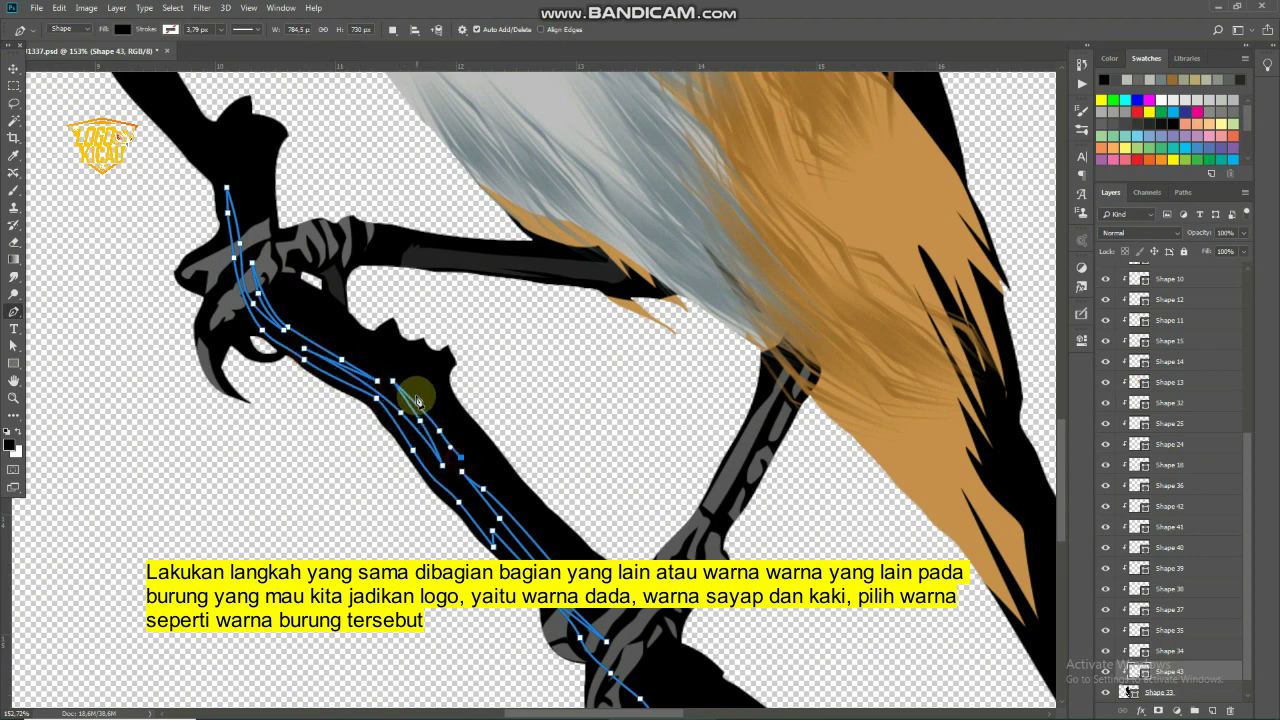
{"action": "left_click", "coordinate": [345, 342]}
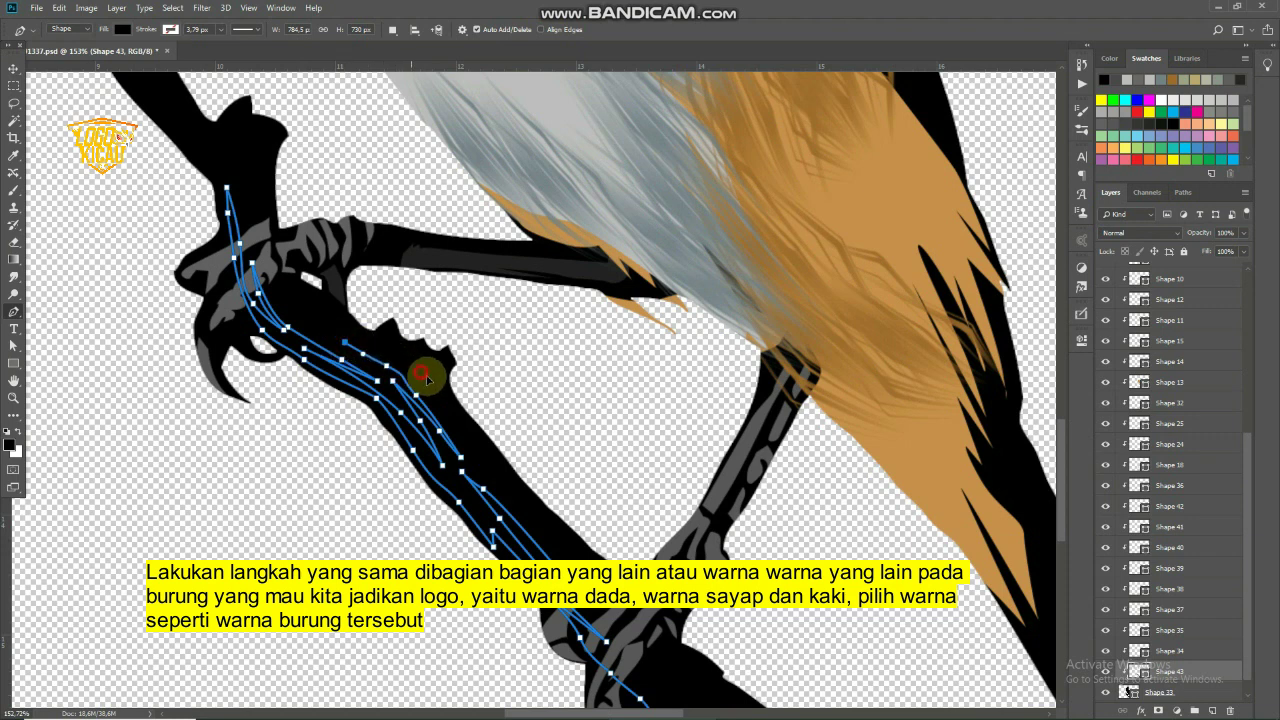
{"action": "left_click", "coordinate": [404, 355]}
{"action": "left_click", "coordinate": [412, 352]}
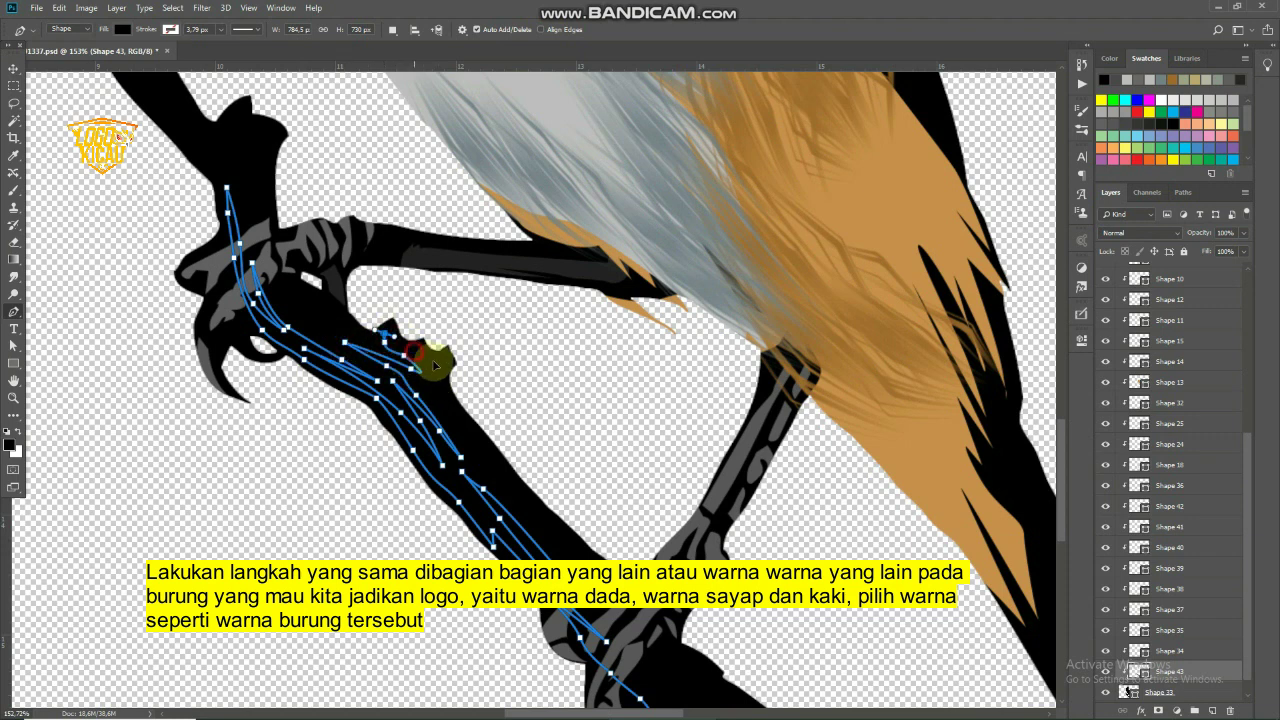
{"action": "left_click", "coordinate": [475, 460]}
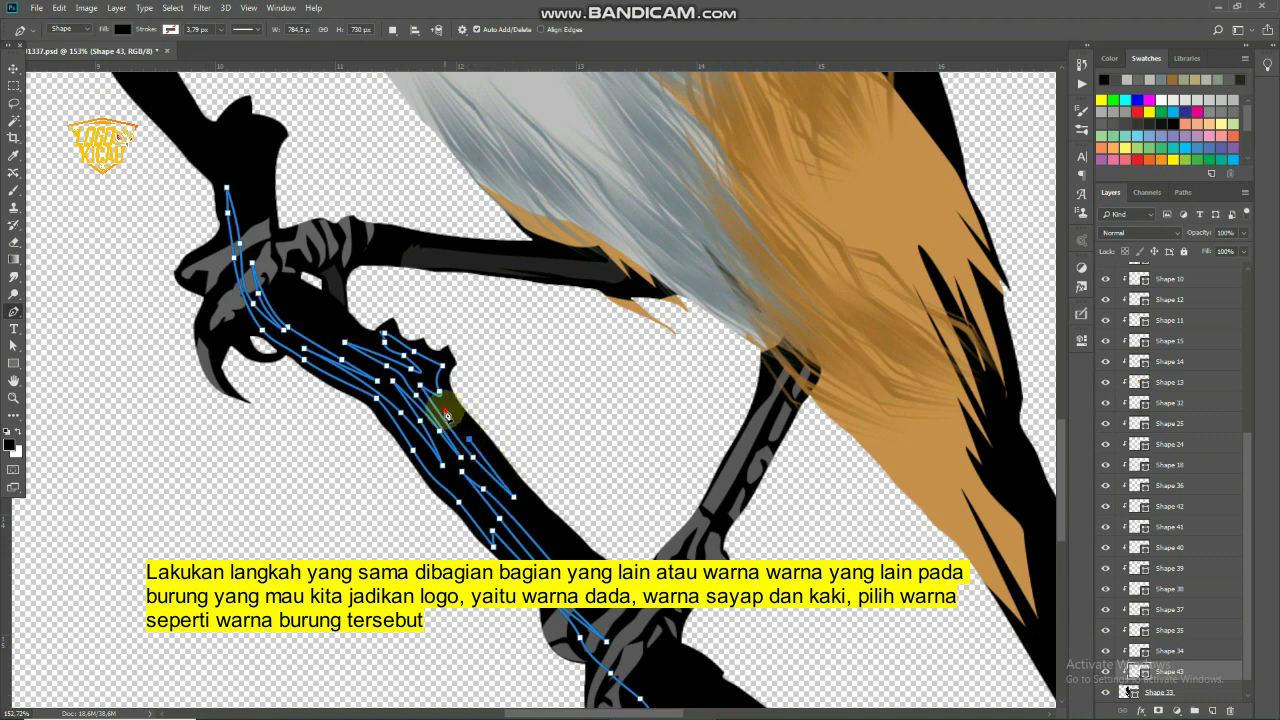
{"action": "left_click", "coordinate": [513, 497]}
{"action": "left_click_drag", "start_coordinate": [586, 543], "coordinate": [491, 463]}
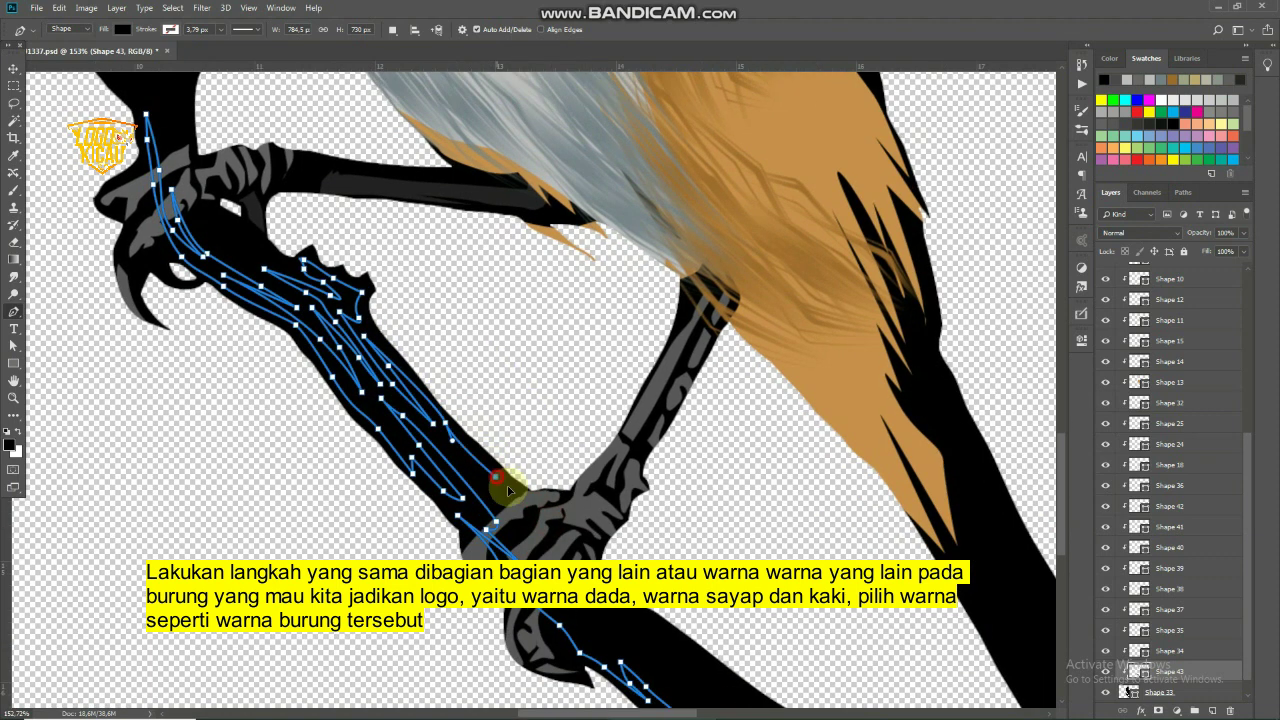
{"action": "left_click", "coordinate": [510, 492]}
{"action": "left_click", "coordinate": [575, 550]}
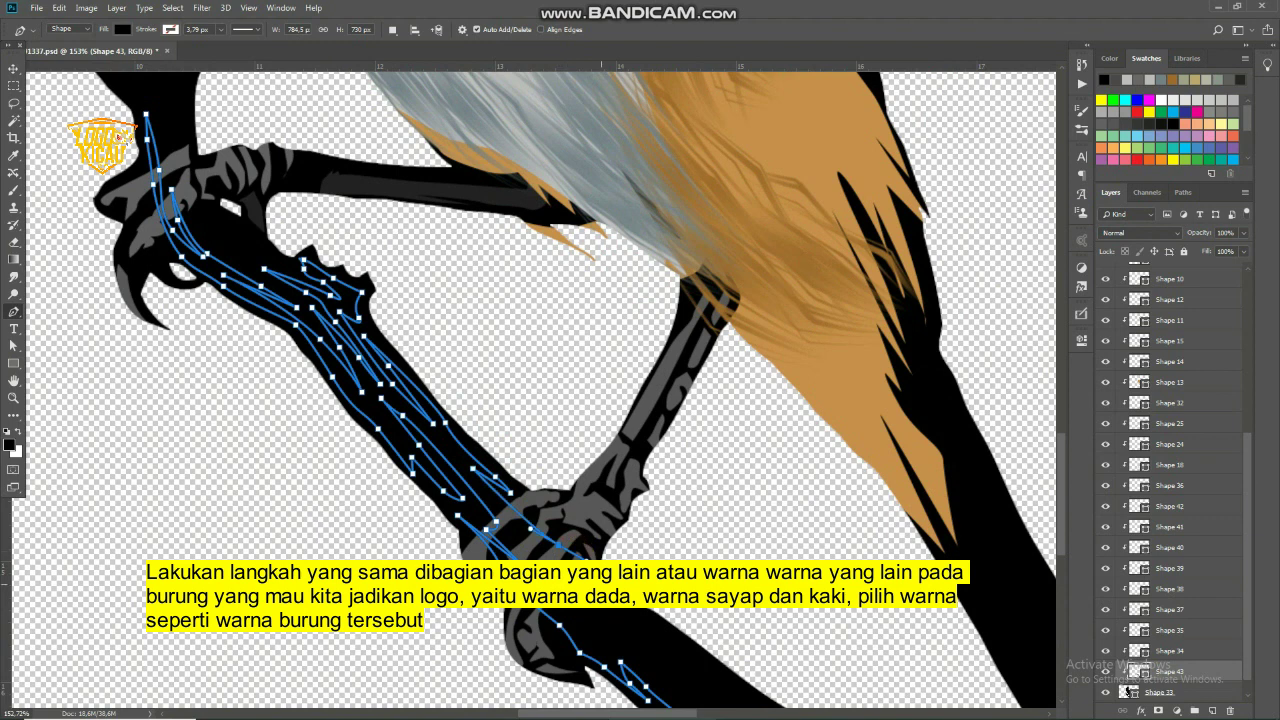
{"action": "left_click", "coordinate": [508, 523]}
{"action": "left_click_drag", "start_coordinate": [621, 624], "coordinate": [557, 554]}
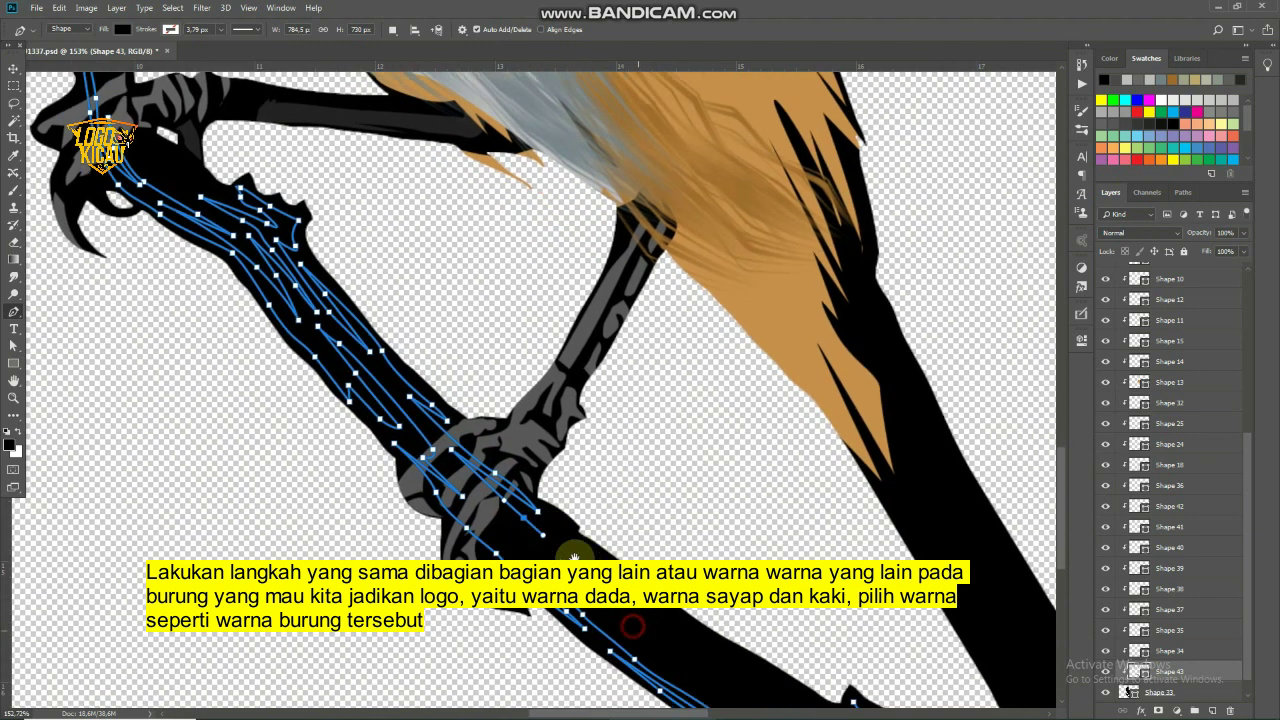
{"action": "left_click", "coordinate": [510, 521]}
{"action": "left_click", "coordinate": [472, 514]}
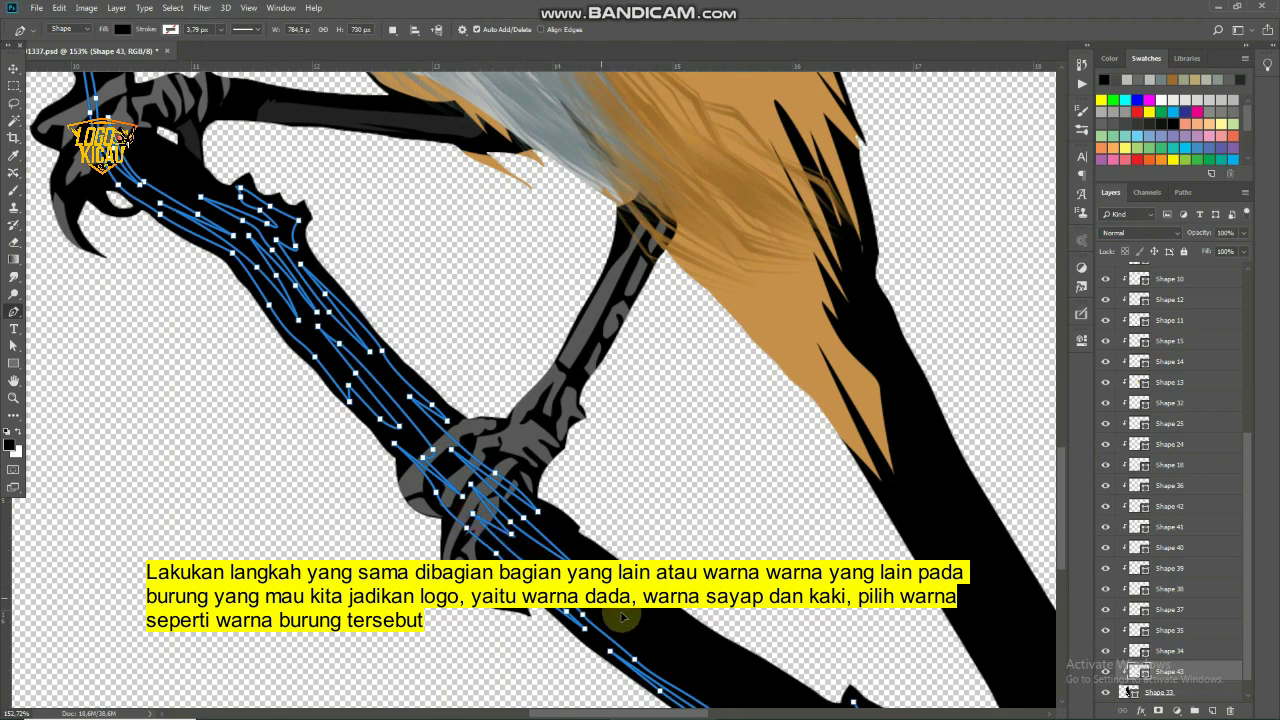
{"action": "left_click", "coordinate": [647, 626]}
{"action": "left_click", "coordinate": [549, 527]}
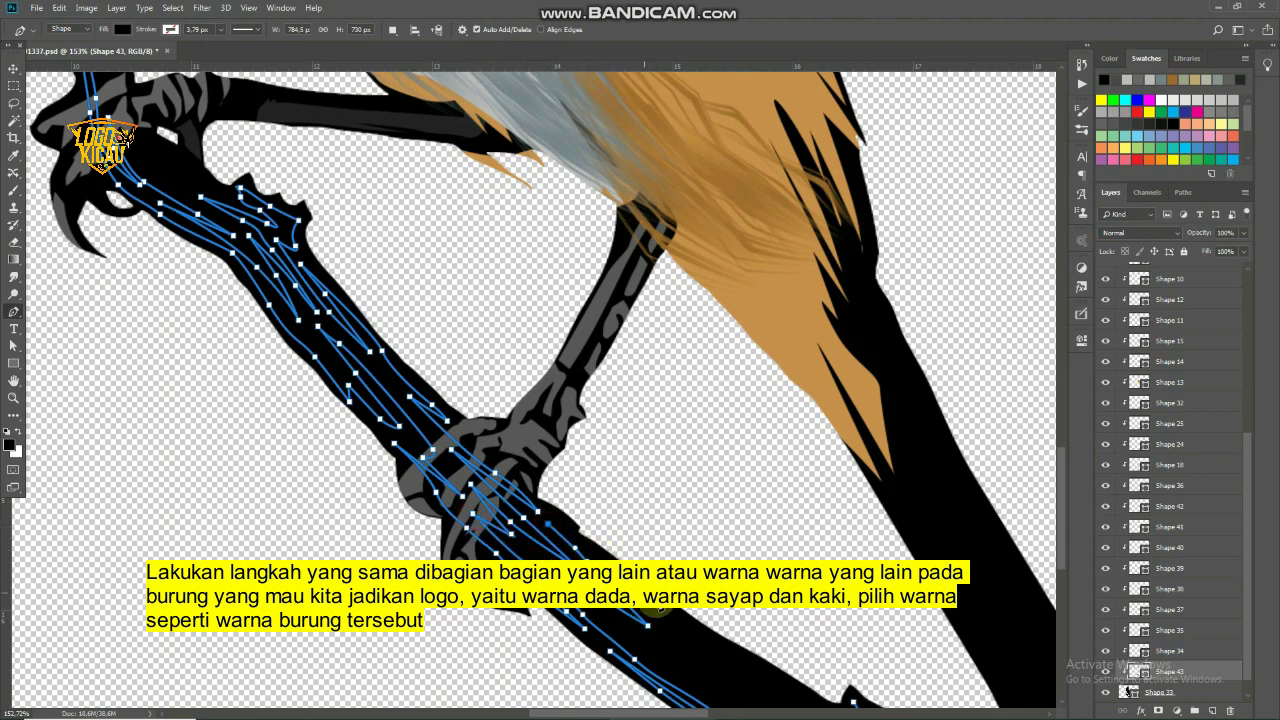
{"action": "scroll", "coordinate": [451, 451], "scroll_direction": "down", "scroll_amount": 3}
{"action": "scroll", "coordinate": [451, 451], "scroll_direction": "right", "scroll_amount": 4}
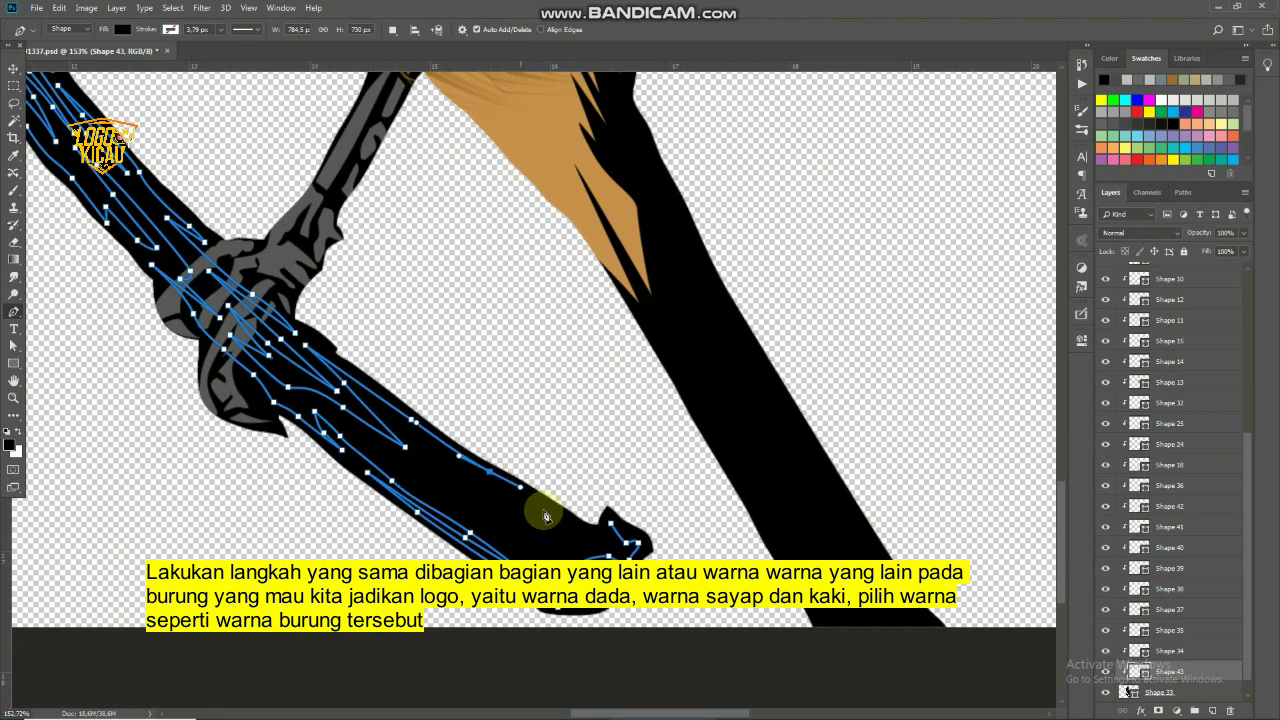
{"action": "left_click", "coordinate": [553, 546]}
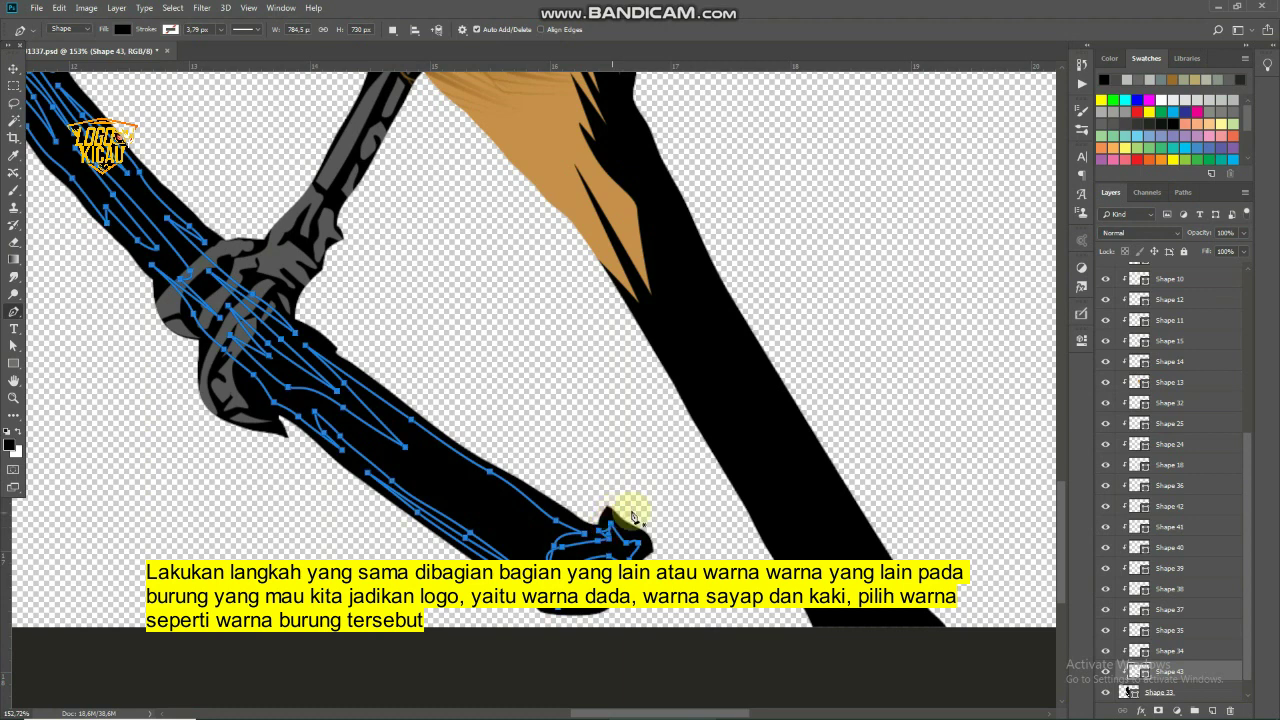
Fill the traced branch shape with dark brown and commit it
{"action": "double_click", "coordinate": [1146, 670]}
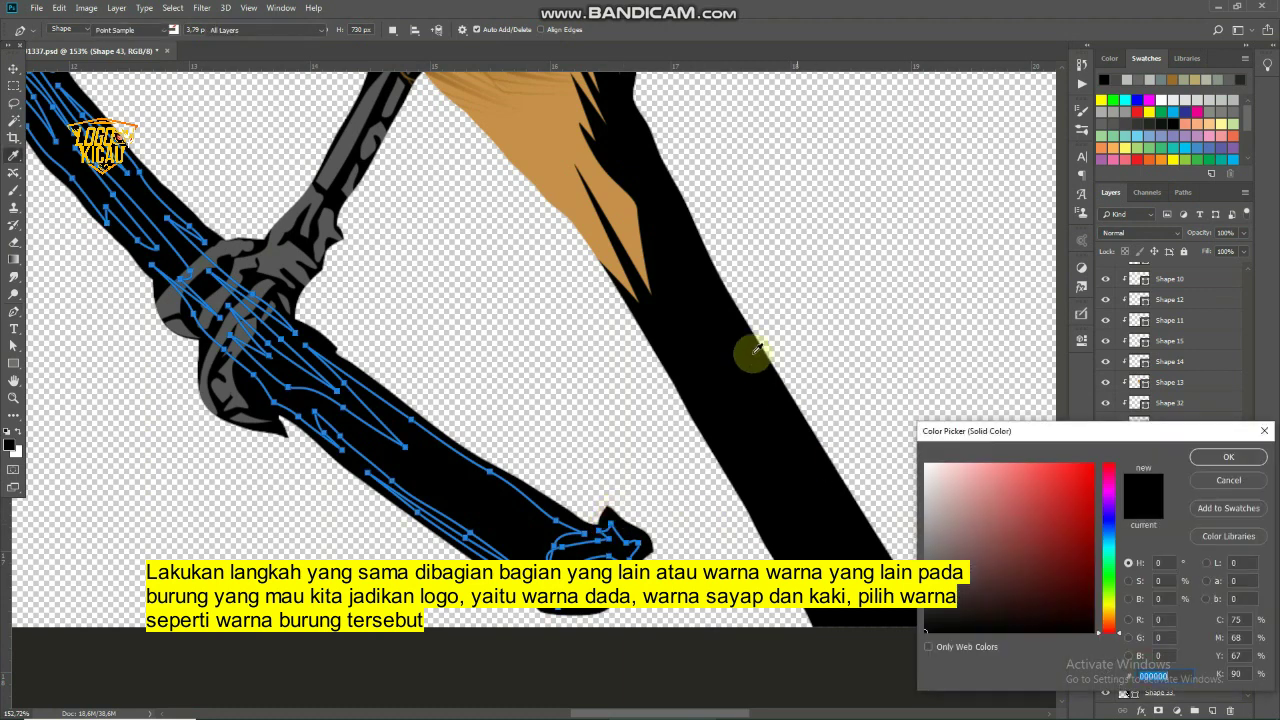
{"action": "left_click", "coordinate": [630, 230]}
{"action": "left_click", "coordinate": [1071, 578]}
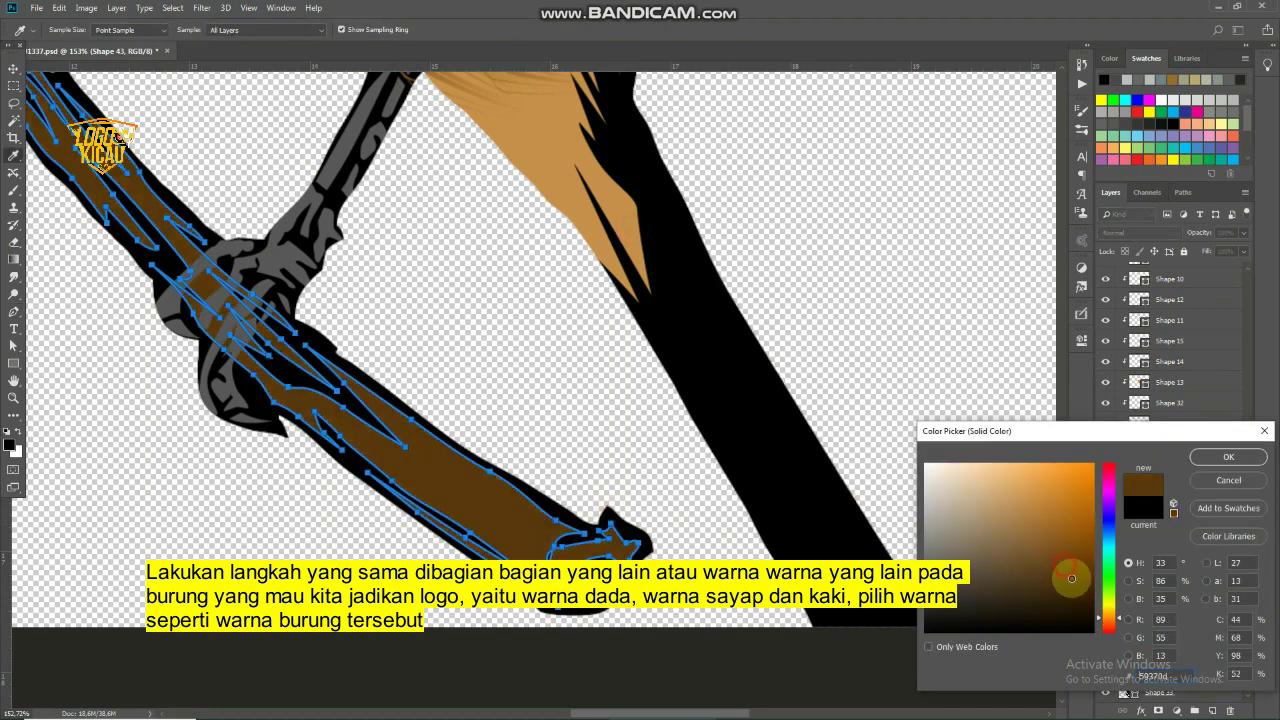
{"action": "left_click", "coordinate": [1229, 457]}
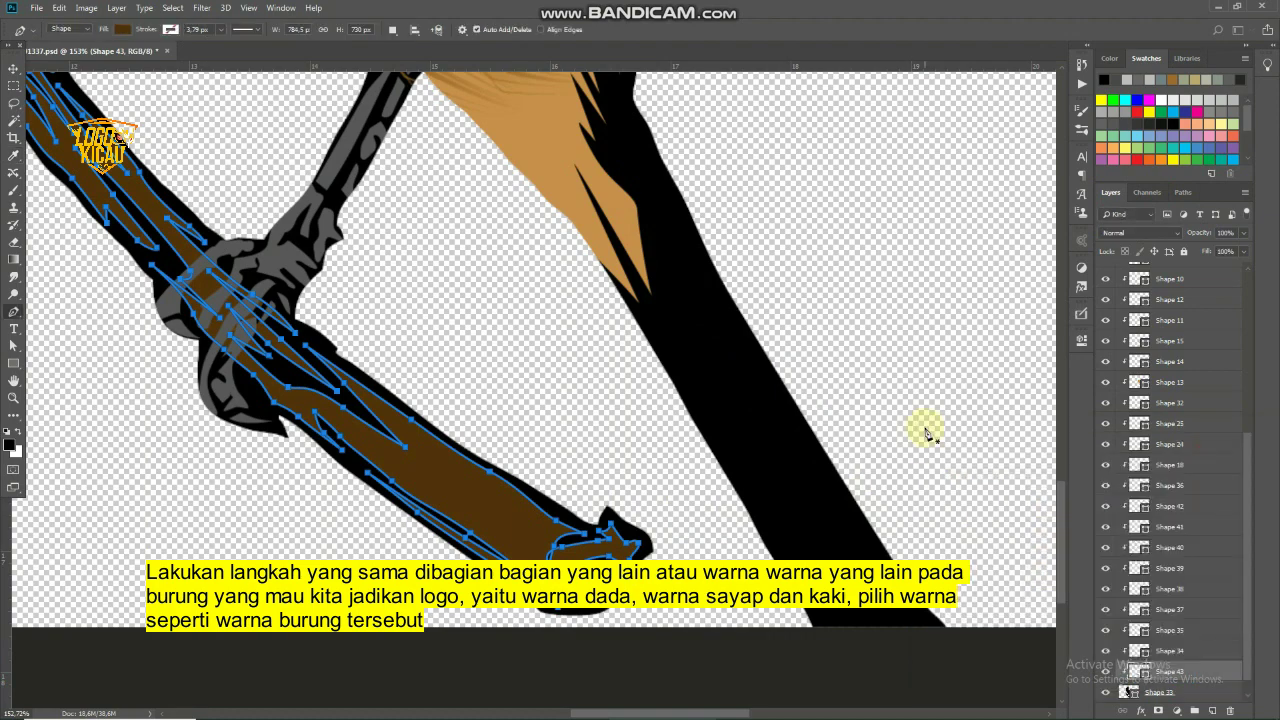
{"action": "key", "text": "Return"}
Begin a new shape tracing the small highlight on the curled branch end
{"action": "scroll", "coordinate": [925, 432], "scroll_direction": "down", "scroll_amount": 2}
{"action": "scroll", "coordinate": [743, 429], "scroll_direction": "down", "scroll_amount": 2}
{"action": "mouse_move", "coordinate": [363, 134]}
{"action": "left_mouse_down"}
{"action": "mouse_move", "coordinate": [414, 428]}
{"action": "mouse_move", "coordinate": [336, 214]}
{"action": "mouse_move", "coordinate": [354, 230]}
{"action": "mouse_move", "coordinate": [336, 266]}
{"action": "left_mouse_up"}
{"action": "scroll", "coordinate": [336, 214], "scroll_direction": "up", "scroll_amount": 3}
{"action": "scroll", "coordinate": [336, 206], "scroll_direction": "up", "scroll_amount": 1}
{"action": "left_click", "coordinate": [332, 198]}
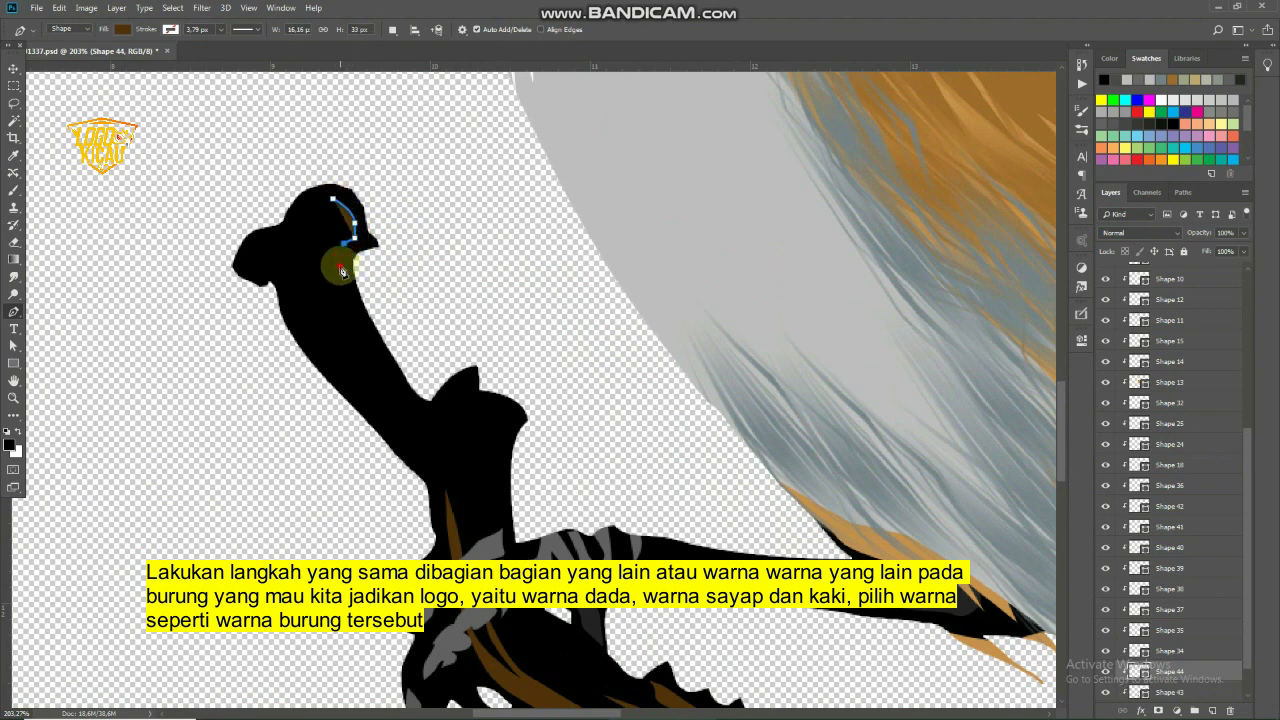
{"action": "left_click", "coordinate": [331, 218]}
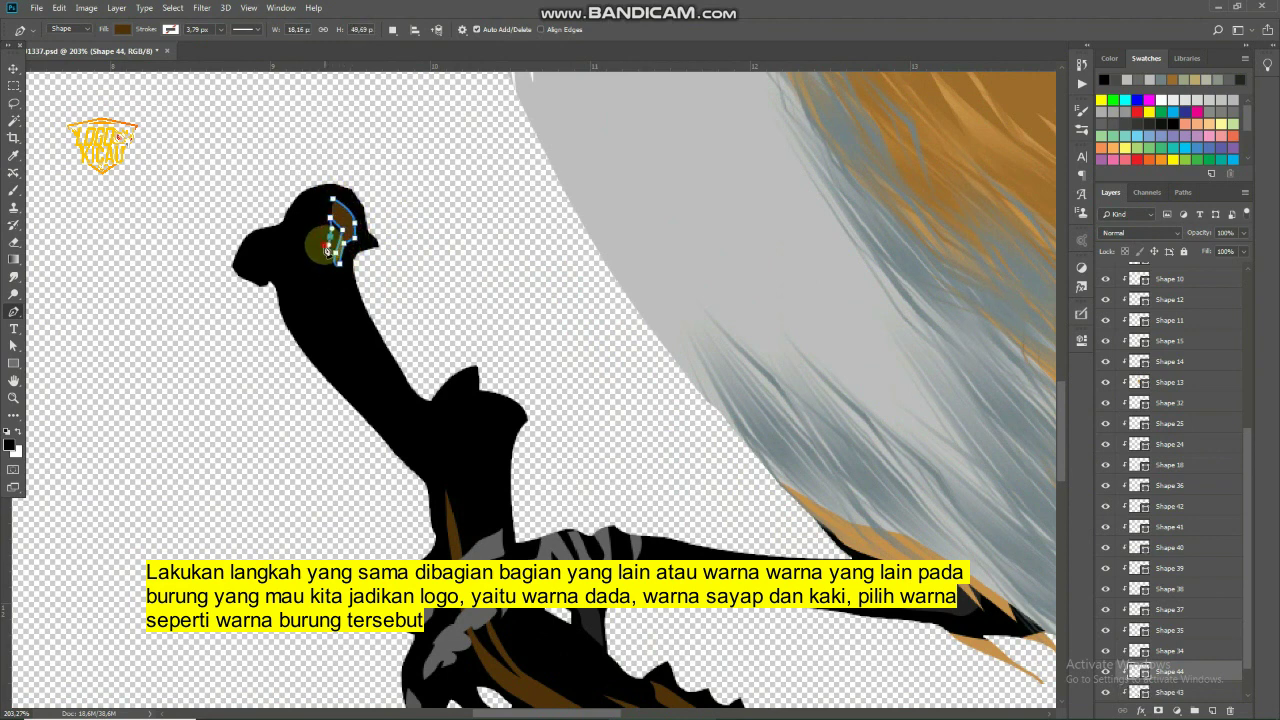
{"action": "left_click", "coordinate": [311, 226]}
{"action": "left_click_drag", "start_coordinate": [311, 207], "coordinate": [320, 216]}
{"action": "left_click", "coordinate": [293, 225]}
{"action": "left_click", "coordinate": [300, 244]}
{"action": "left_click", "coordinate": [318, 259]}
{"action": "left_click", "coordinate": [284, 235]}
{"action": "left_click", "coordinate": [300, 250]}
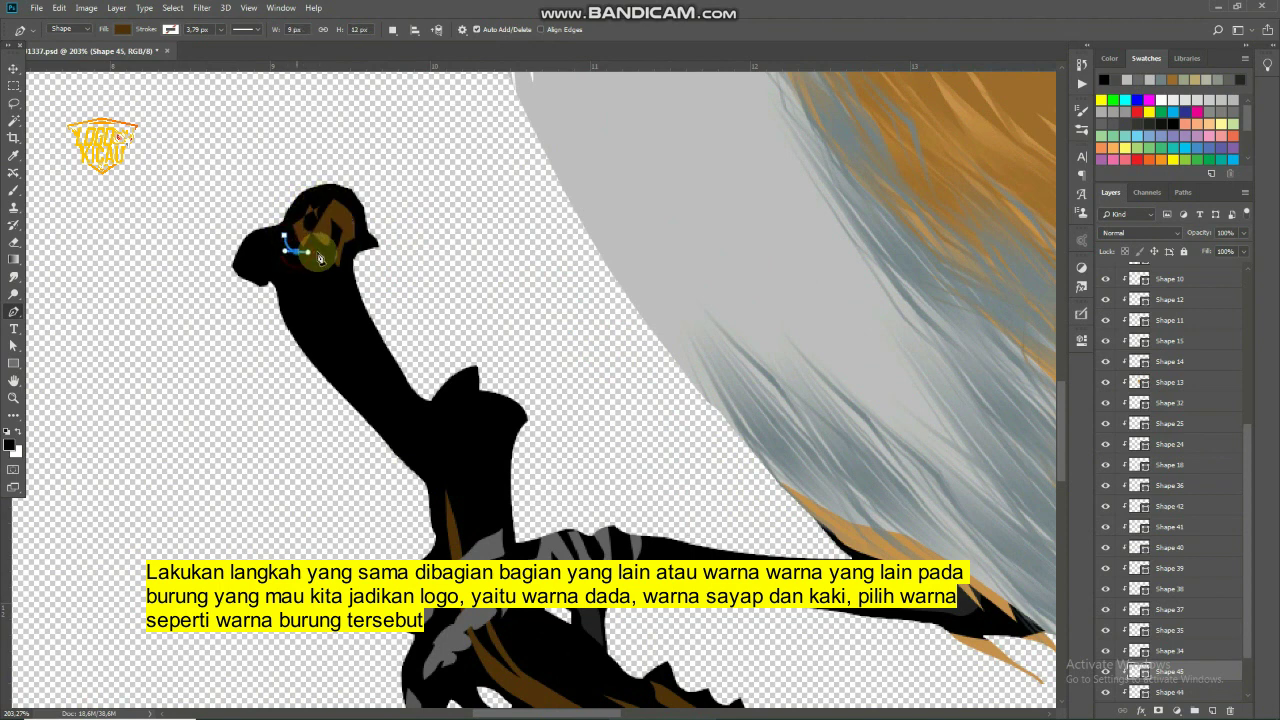
{"action": "left_click", "coordinate": [313, 250]}
Trace the branch's right edge down toward the base and back up around the top
{"action": "left_click", "coordinate": [338, 275]}
{"action": "left_click", "coordinate": [365, 332]}
{"action": "left_click", "coordinate": [379, 368]}
{"action": "left_click", "coordinate": [397, 392]}
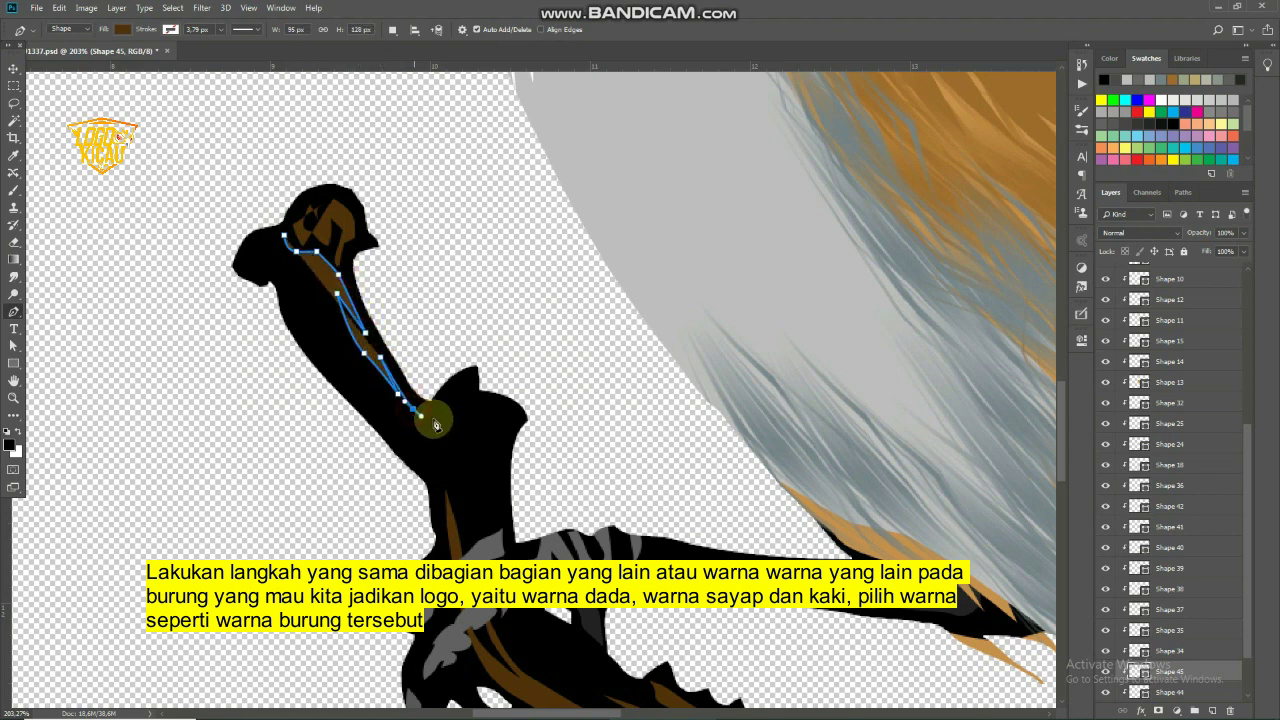
{"action": "left_click", "coordinate": [433, 416]}
{"action": "left_click", "coordinate": [437, 446]}
{"action": "left_click", "coordinate": [438, 484]}
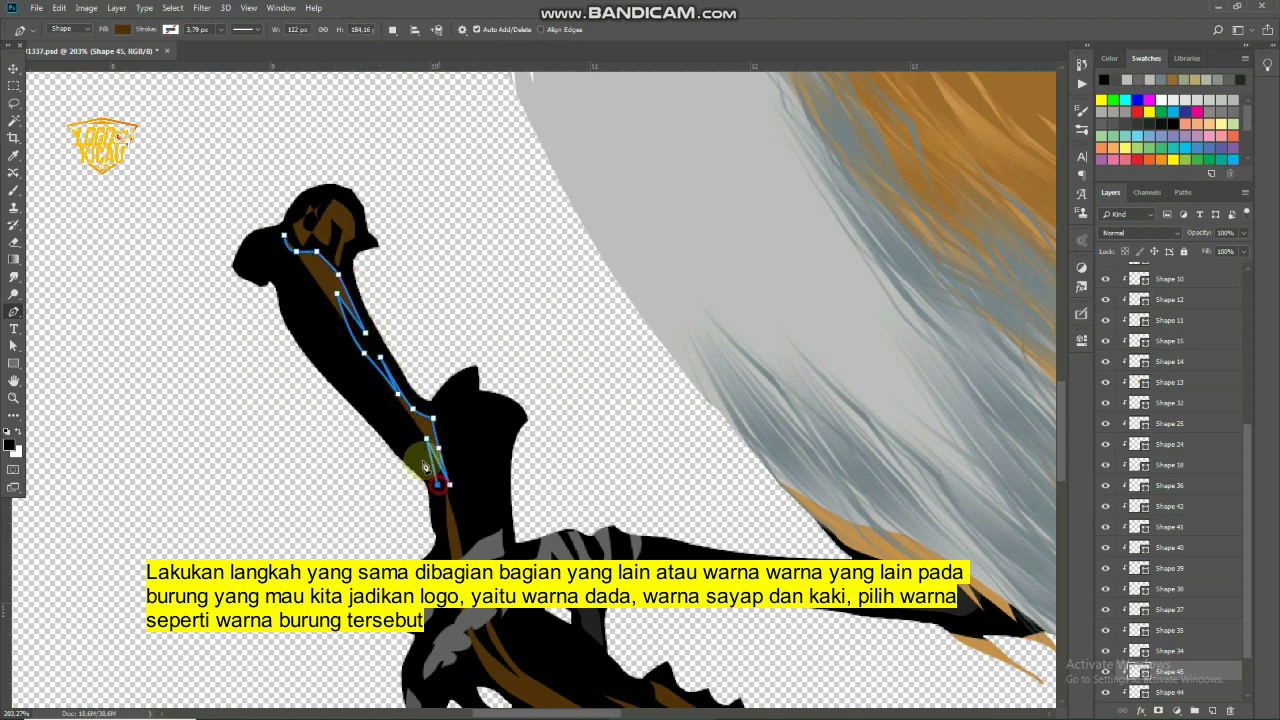
{"action": "left_click", "coordinate": [405, 447]}
{"action": "left_click", "coordinate": [388, 411]}
{"action": "left_click", "coordinate": [351, 371]}
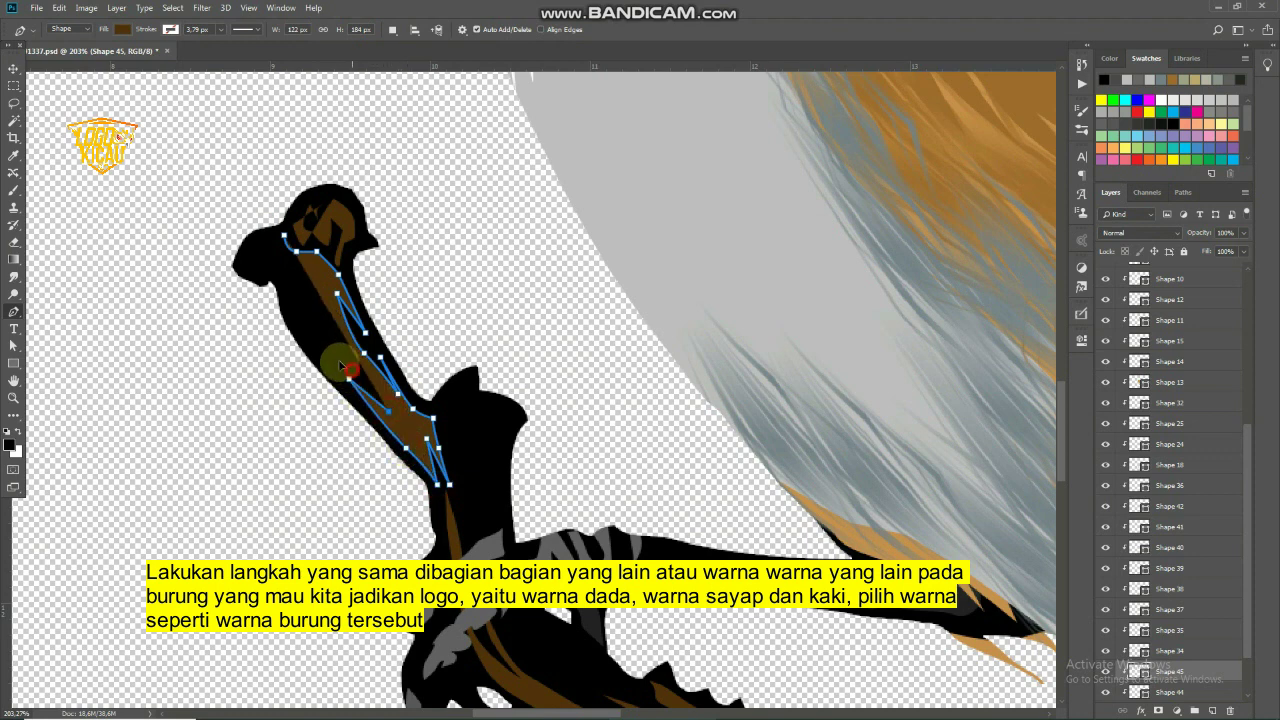
{"action": "left_click", "coordinate": [333, 373]}
{"action": "left_click", "coordinate": [312, 333]}
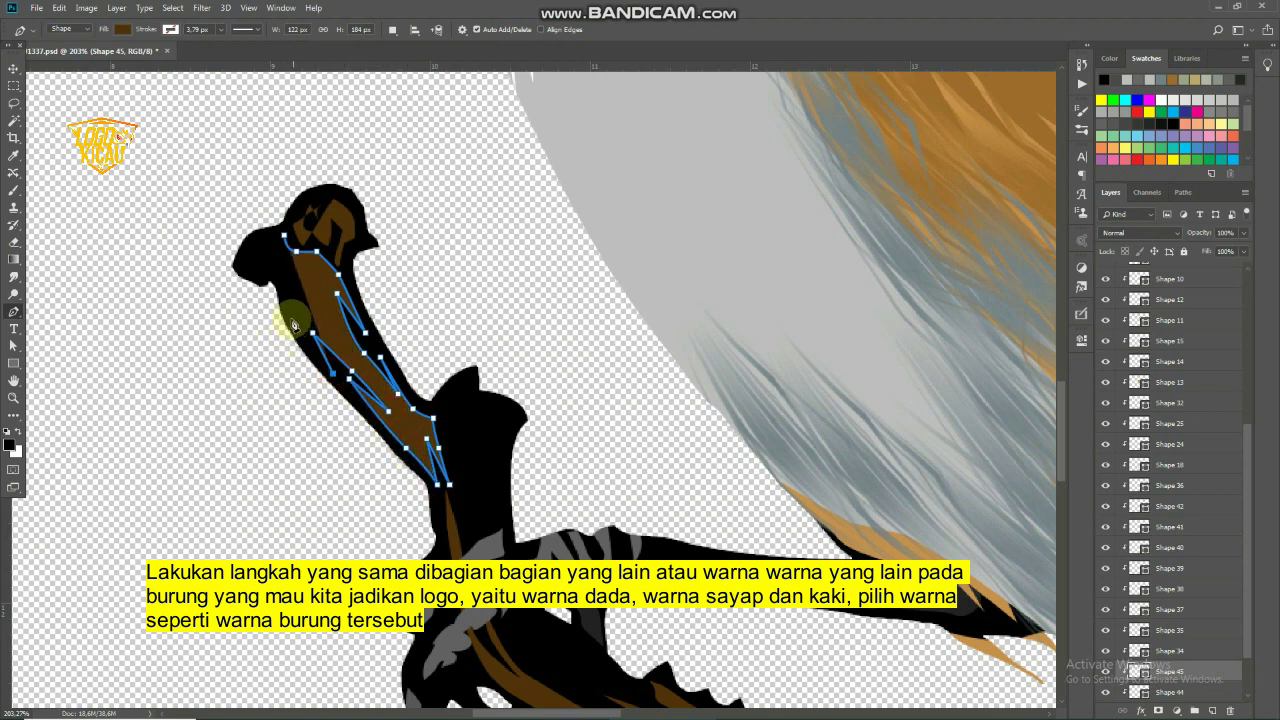
{"action": "left_click", "coordinate": [280, 272]}
{"action": "left_click", "coordinate": [256, 278]}
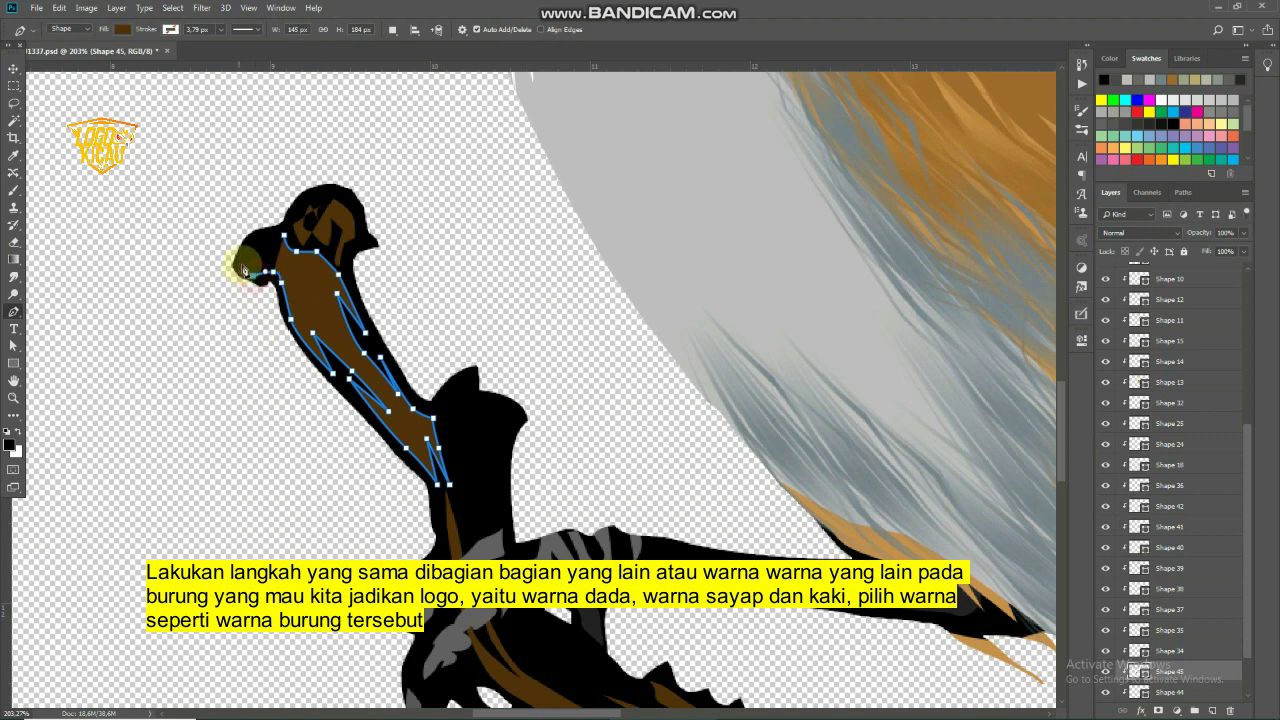
{"action": "left_click", "coordinate": [266, 252]}
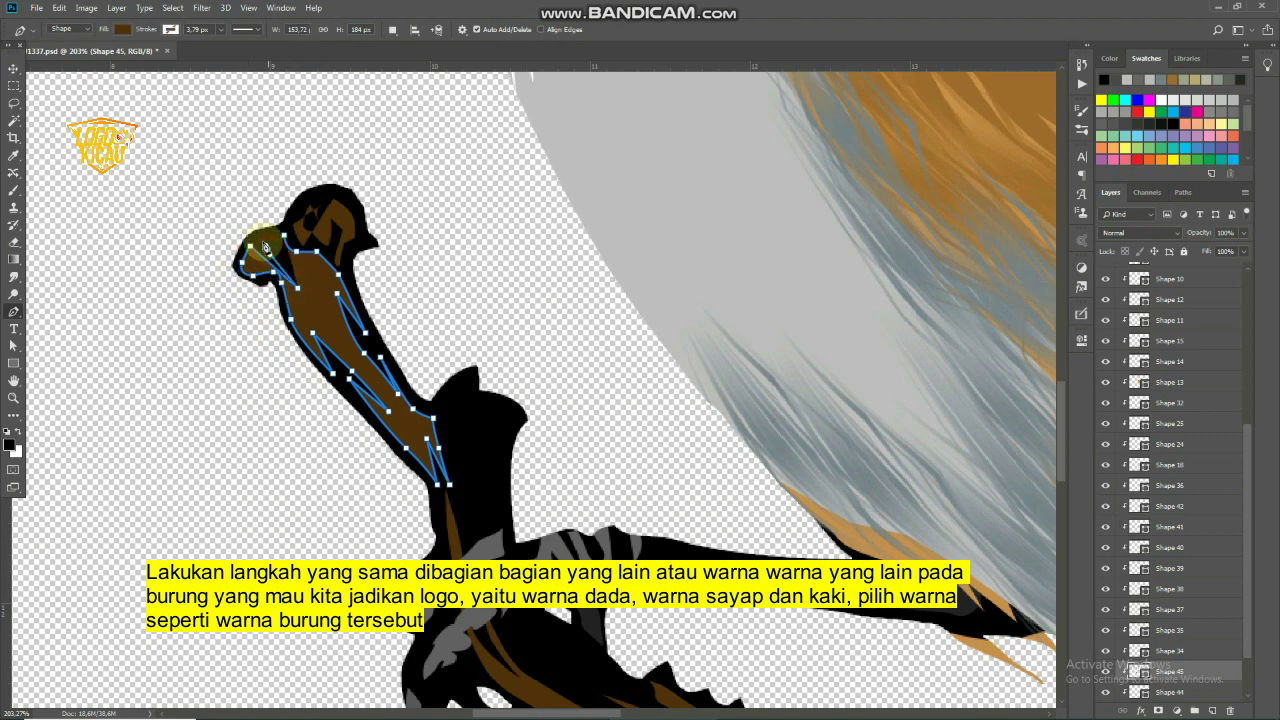
{"action": "left_click", "coordinate": [291, 256]}
{"action": "left_click", "coordinate": [319, 288]}
{"action": "left_click", "coordinate": [286, 238]}
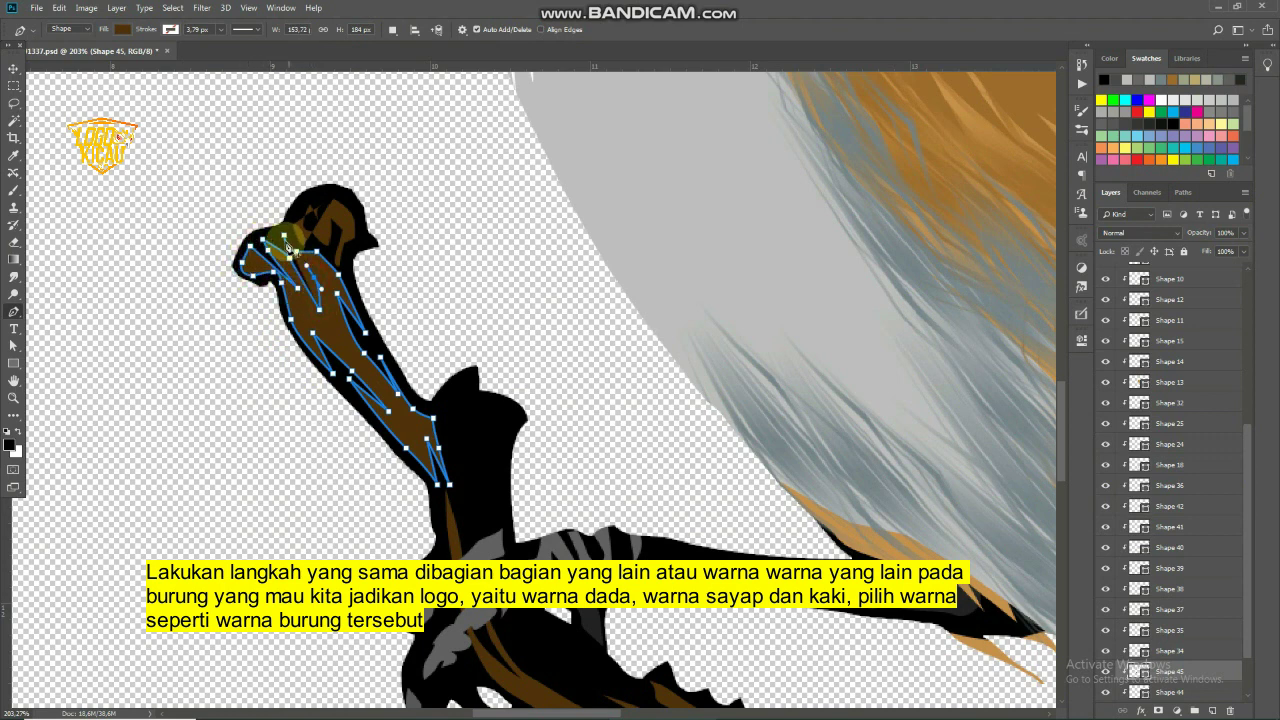
Trace a grain streak down the branch edge past the knot and back up, finishing the brown shape
{"action": "left_click", "coordinate": [468, 375]}
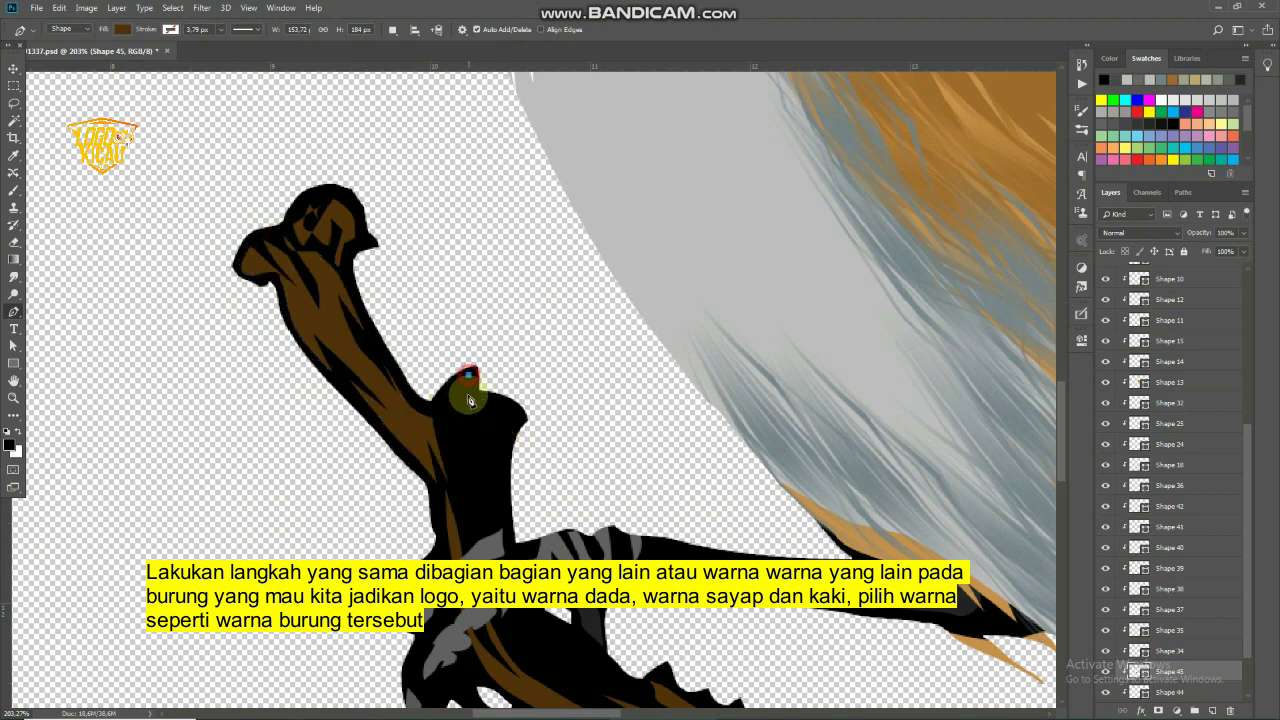
{"action": "left_click", "coordinate": [467, 398]}
{"action": "left_click", "coordinate": [499, 410]}
{"action": "left_click", "coordinate": [516, 424]}
{"action": "left_click", "coordinate": [508, 437]}
{"action": "left_click", "coordinate": [506, 487]}
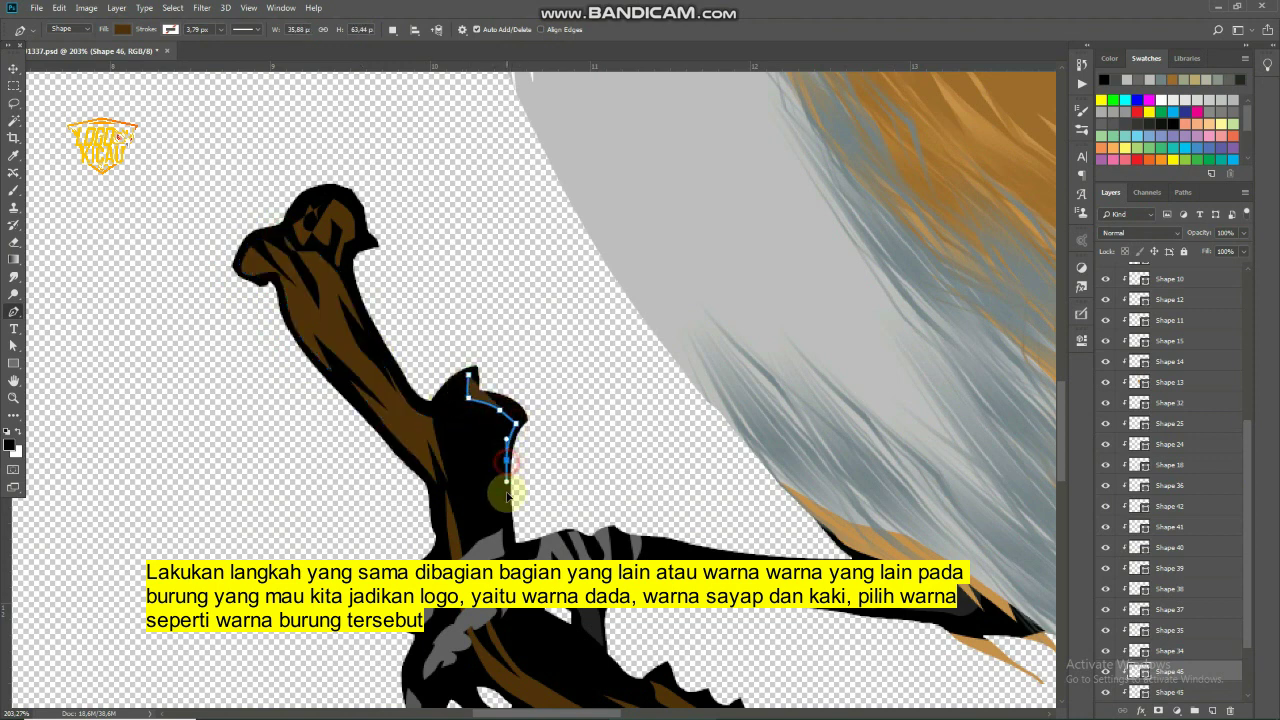
{"action": "left_click", "coordinate": [503, 524]}
{"action": "left_click", "coordinate": [491, 531]}
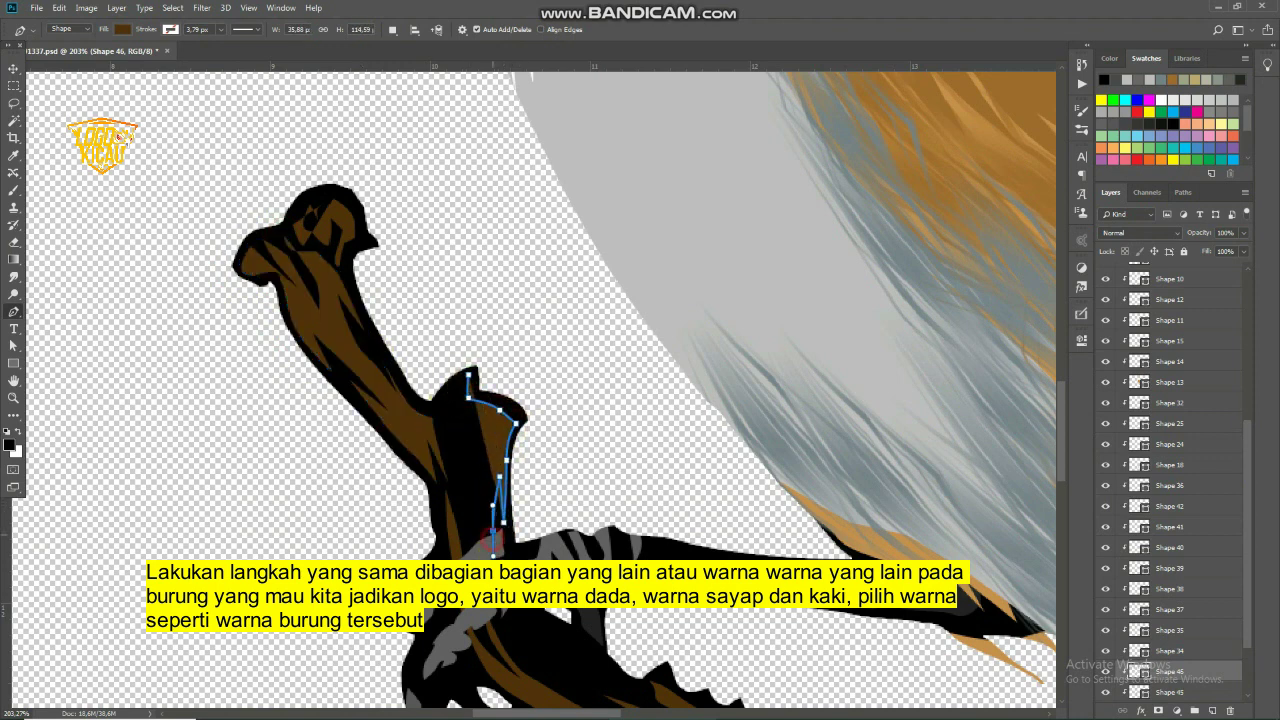
{"action": "left_click", "coordinate": [517, 618]}
{"action": "left_click", "coordinate": [570, 650]}
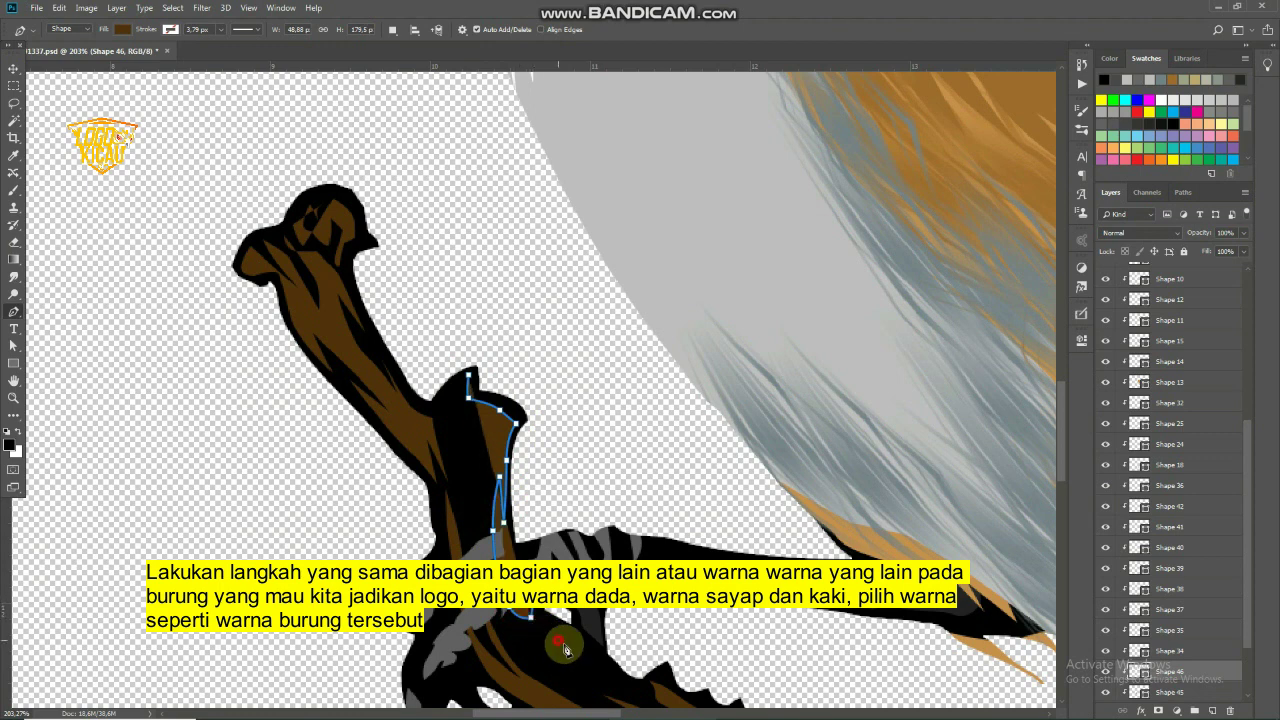
{"action": "scroll", "coordinate": [490, 512], "scroll_direction": "down", "scroll_amount": 3}
{"action": "scroll", "coordinate": [490, 512], "scroll_direction": "right", "scroll_amount": 2}
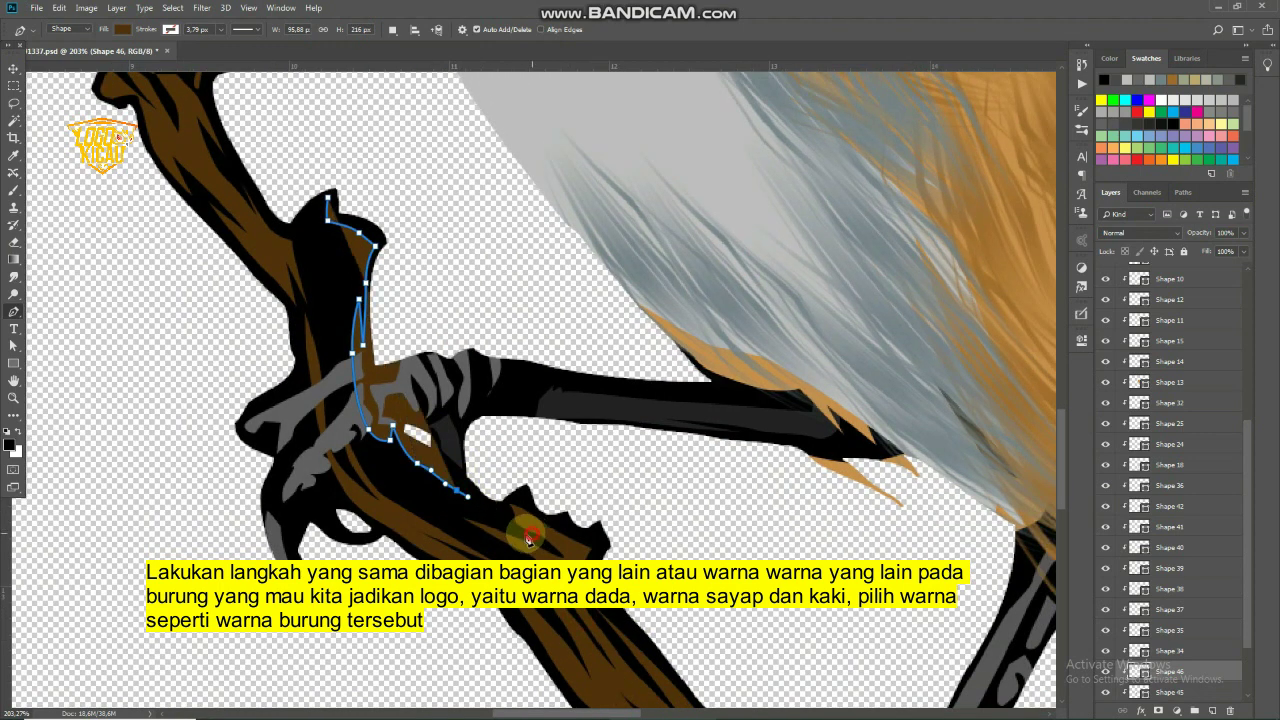
{"action": "left_click_drag", "start_coordinate": [514, 537], "coordinate": [452, 512]}
{"action": "left_click", "coordinate": [505, 553]}
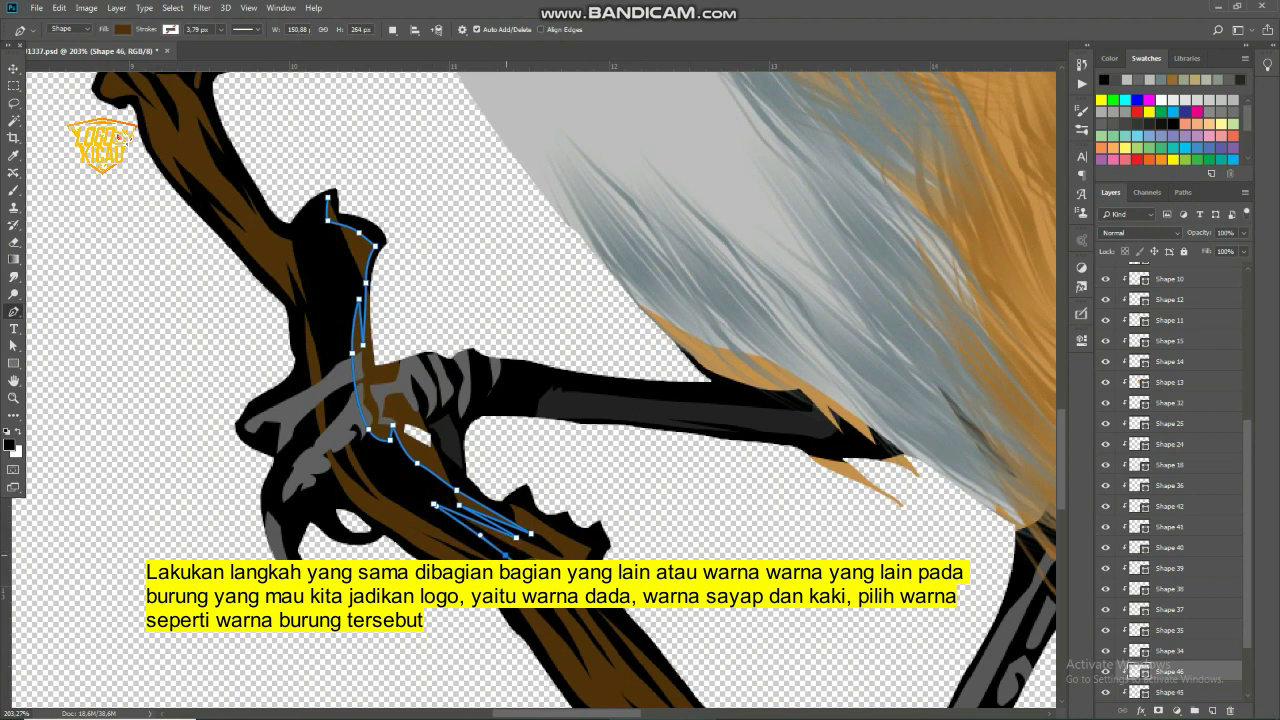
{"action": "left_click", "coordinate": [389, 480]}
{"action": "left_click", "coordinate": [371, 464]}
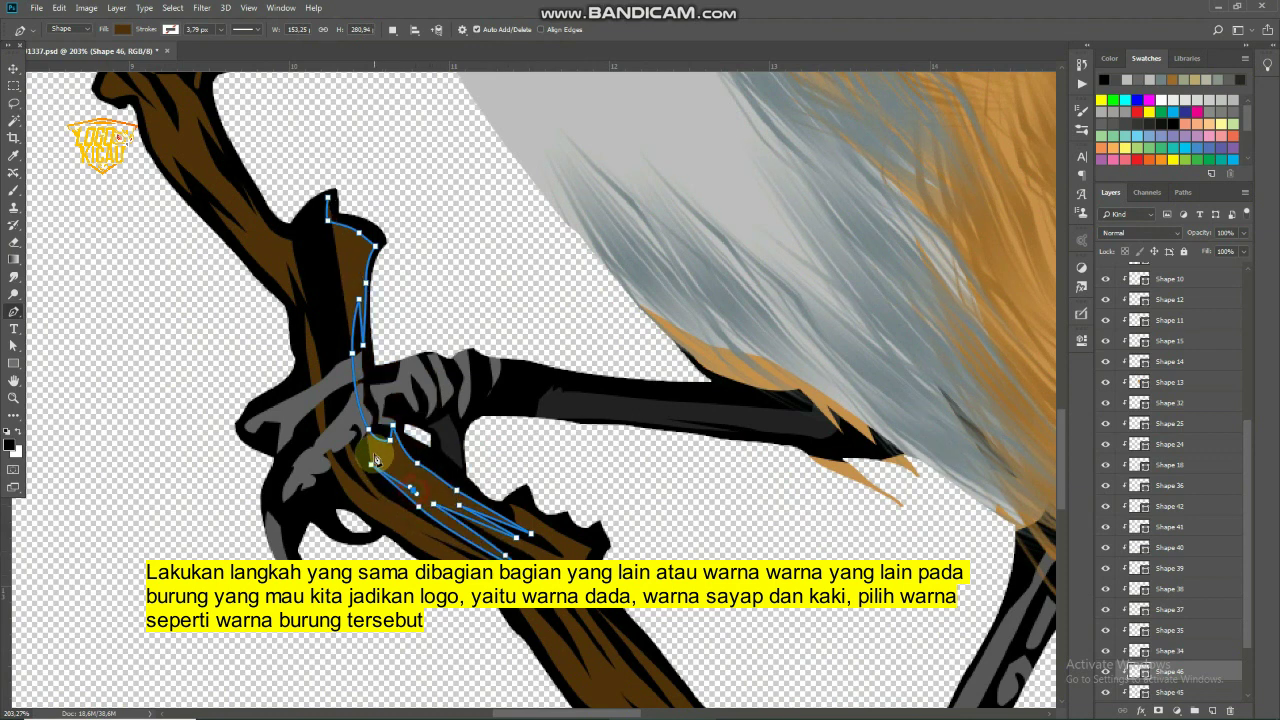
{"action": "left_click", "coordinate": [340, 413]}
{"action": "left_click", "coordinate": [327, 367]}
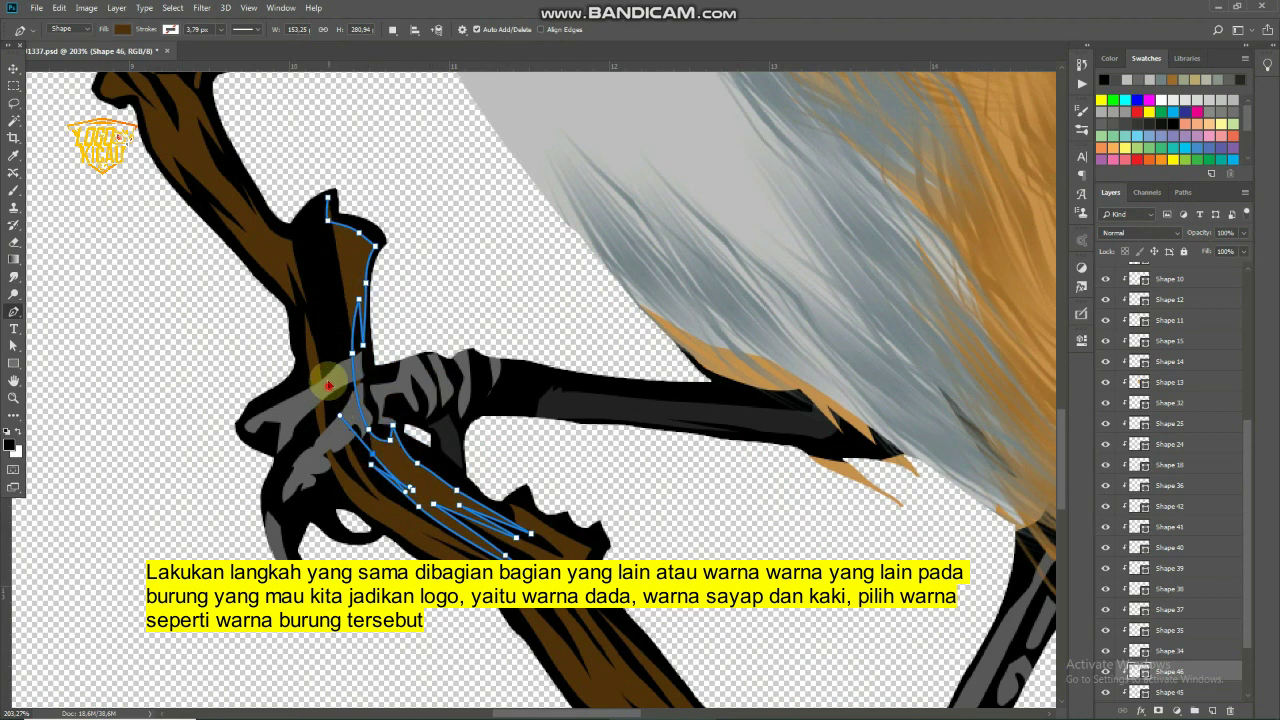
{"action": "left_click", "coordinate": [331, 324]}
{"action": "left_click", "coordinate": [312, 300]}
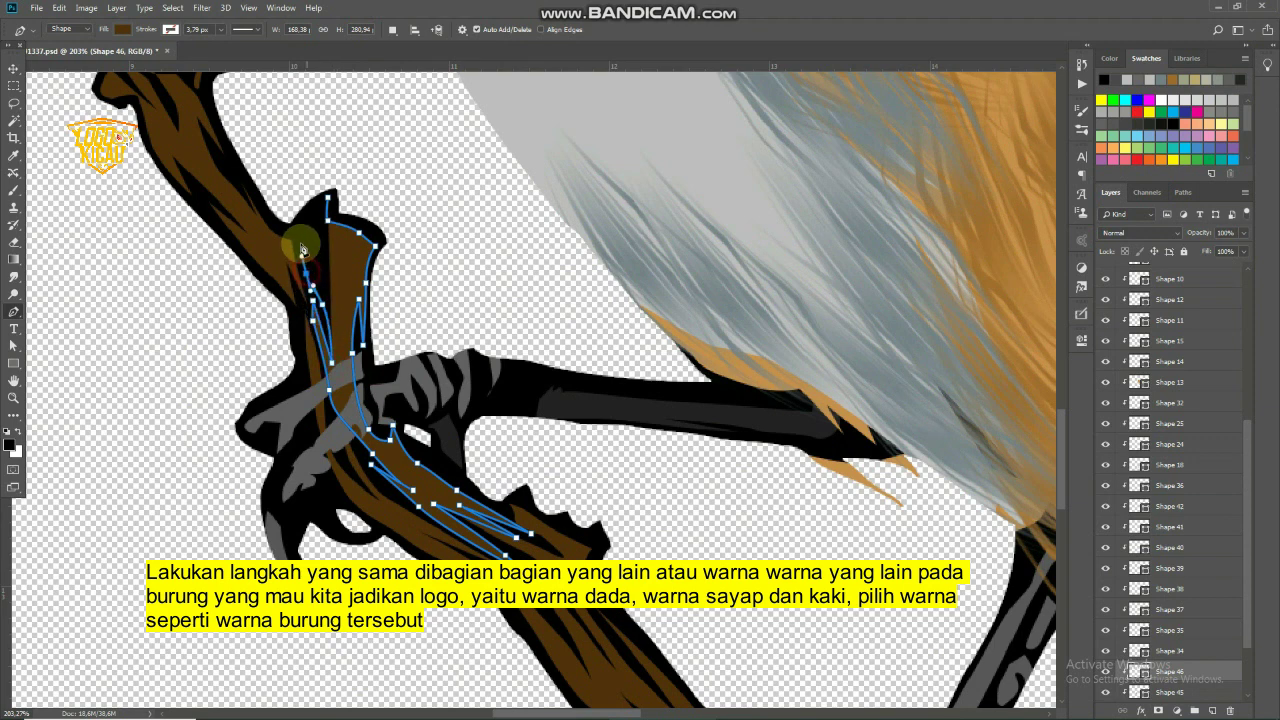
{"action": "left_click", "coordinate": [306, 272]}
{"action": "left_click", "coordinate": [300, 236]}
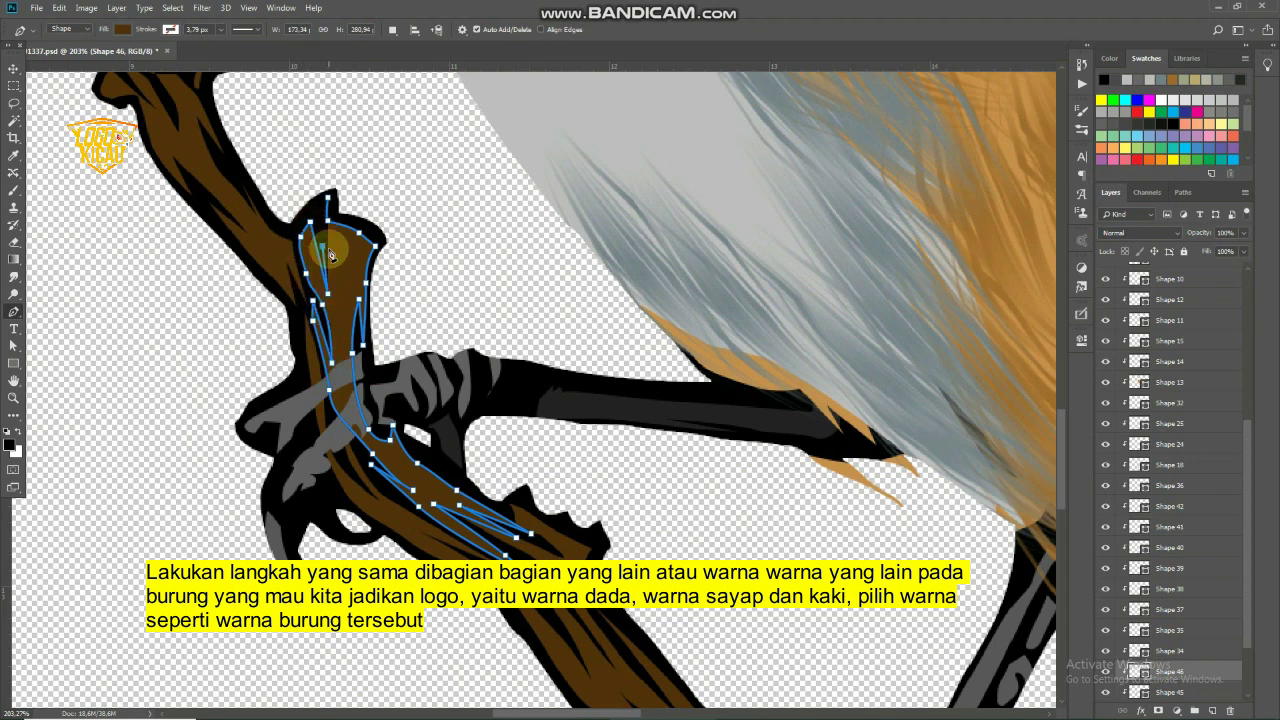
{"action": "left_click", "coordinate": [327, 240]}
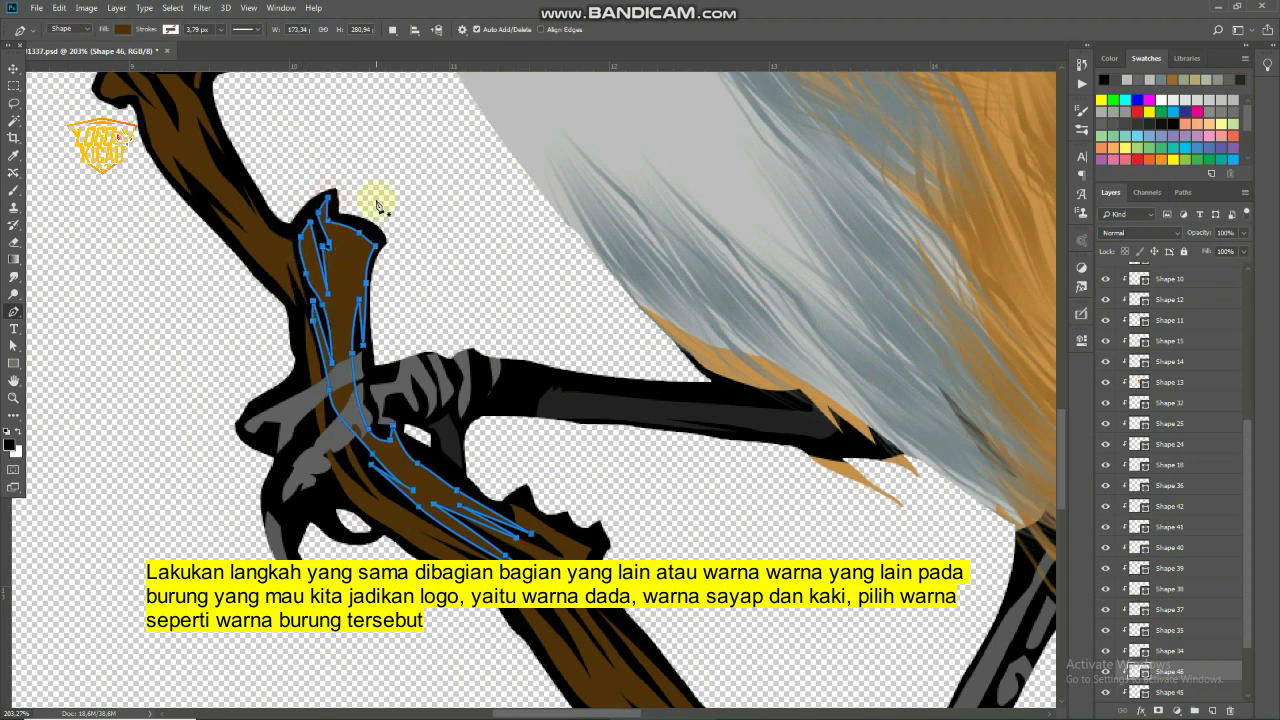
{"action": "key", "text": "Return"}
Zoom out with the Move tool active and save the document
{"action": "scroll", "coordinate": [371, 200], "scroll_direction": "down", "scroll_amount": 3}
{"action": "scroll", "coordinate": [457, 371], "scroll_direction": "down", "scroll_amount": 3}
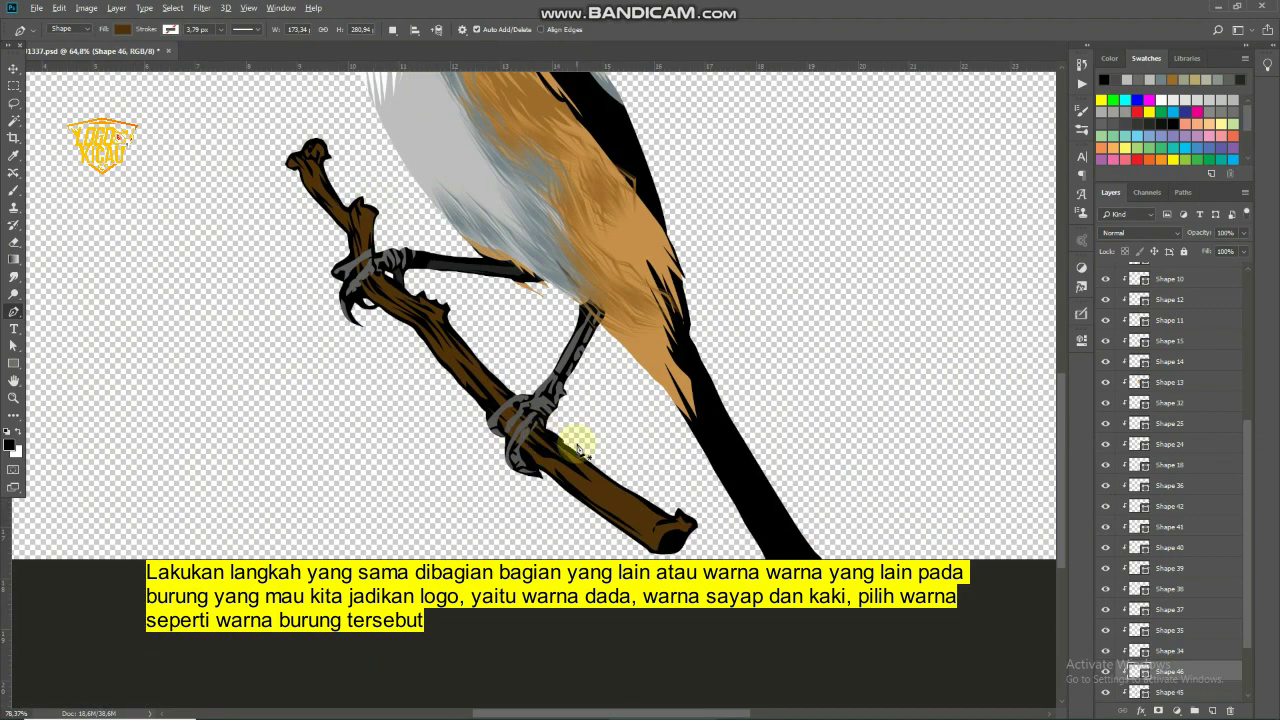
{"action": "scroll", "coordinate": [578, 447], "scroll_direction": "down", "scroll_amount": 1}
{"action": "key", "text": "v"}
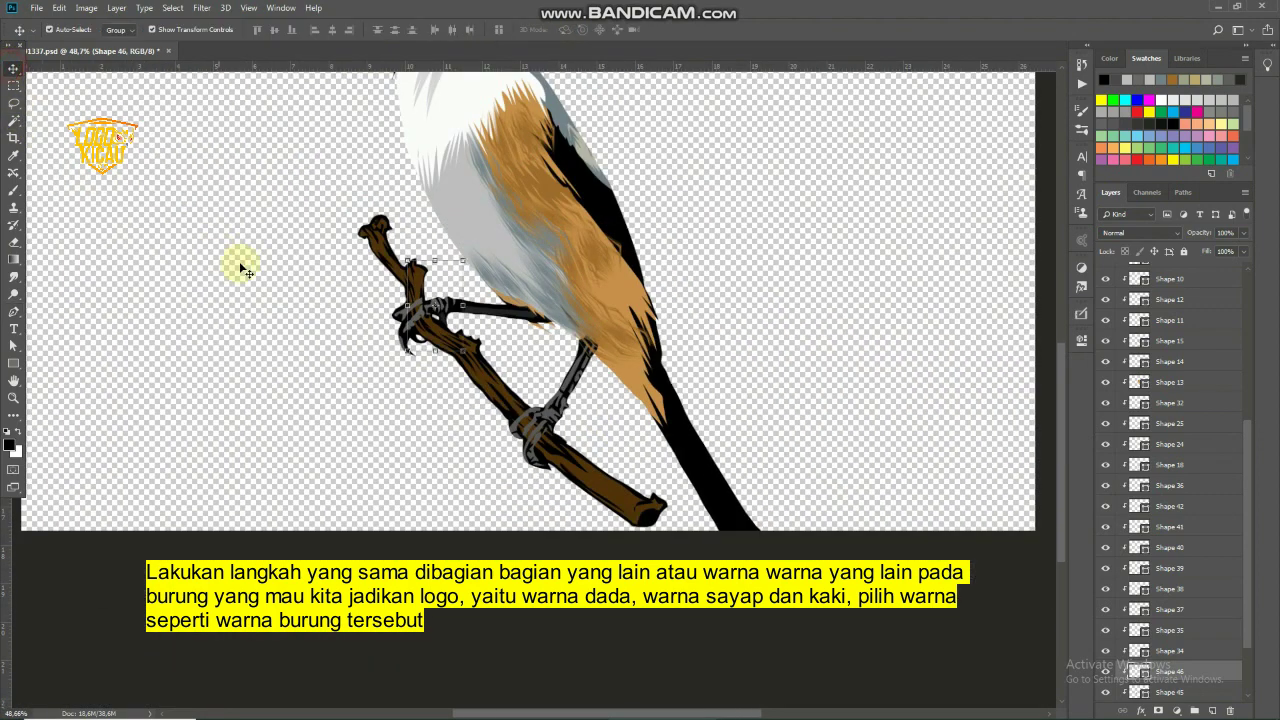
{"action": "scroll", "coordinate": [443, 543], "scroll_direction": "down", "scroll_amount": 1}
{"action": "scroll", "coordinate": [509, 529], "scroll_direction": "down", "scroll_amount": 1}
{"action": "scroll", "coordinate": [520, 528], "scroll_direction": "up", "scroll_amount": 2}
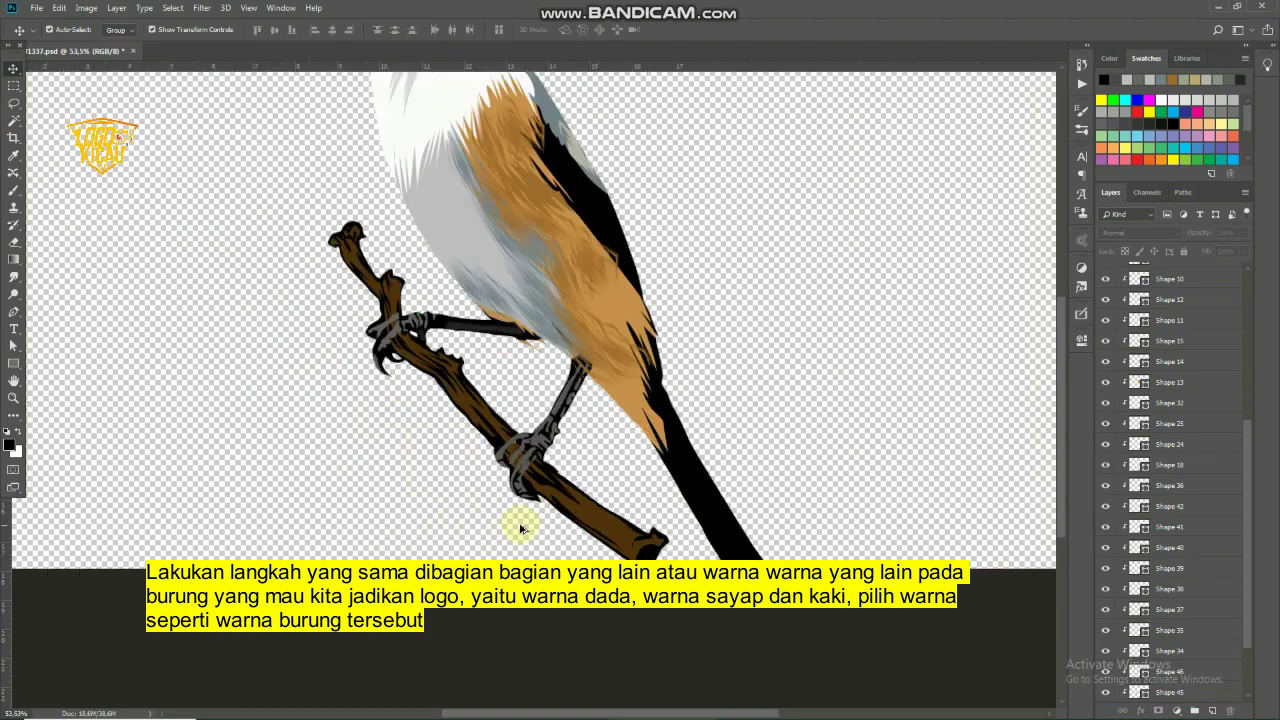
{"action": "scroll", "coordinate": [520, 528], "scroll_direction": "down", "scroll_amount": 1}
{"action": "scroll", "coordinate": [520, 528], "scroll_direction": "down", "scroll_amount": 1}
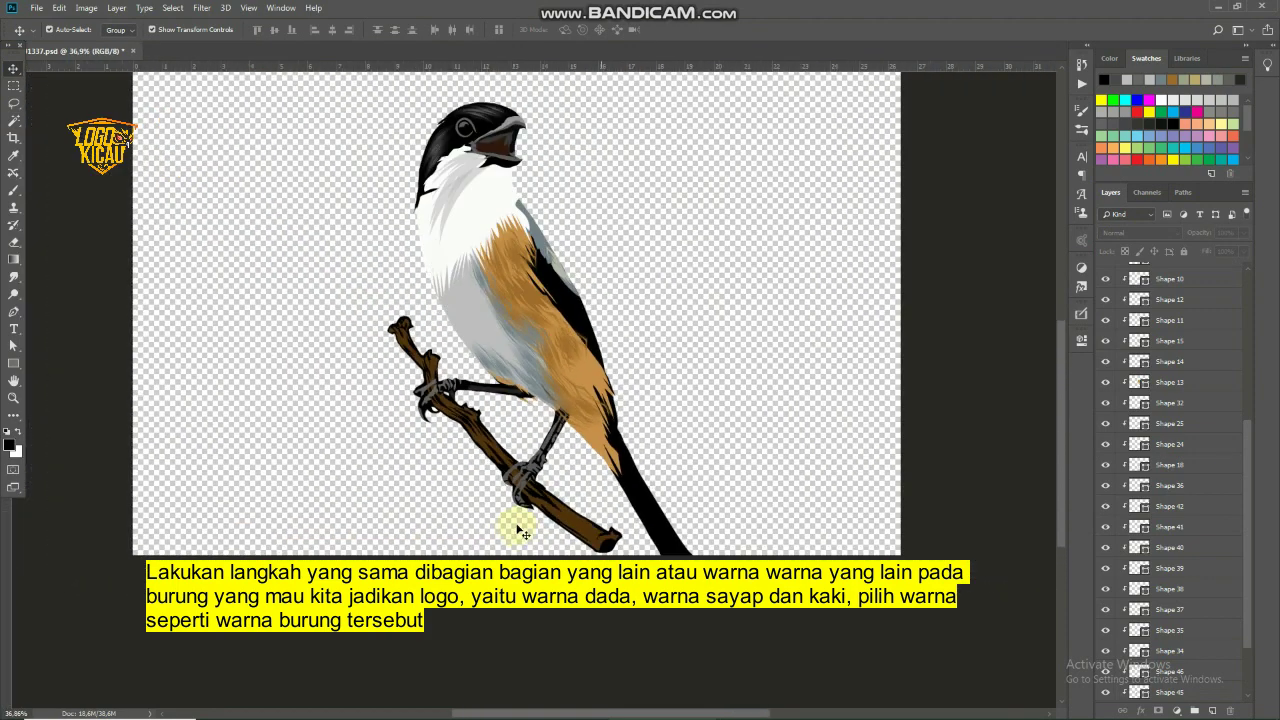
{"action": "key", "text": "ctrl+s"}
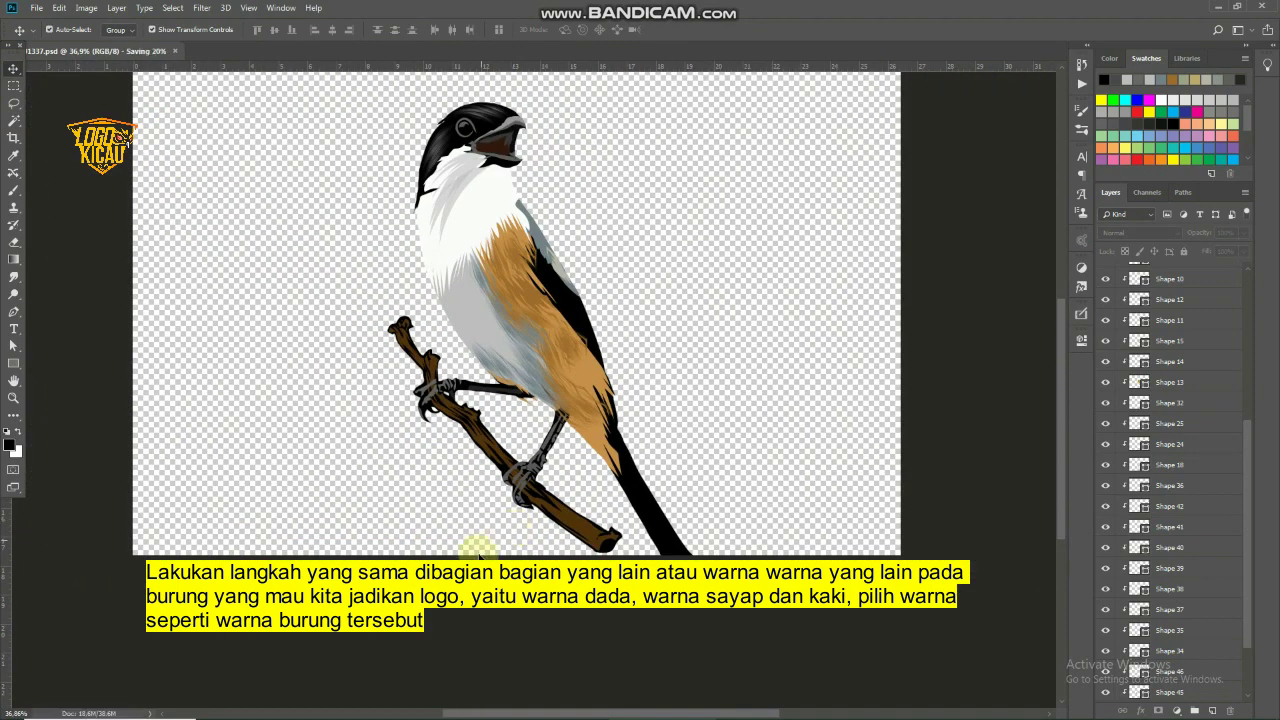
Marquee-select all the bird's shape layers and scale them down to 81.37%
{"action": "scroll", "coordinate": [478, 552], "scroll_direction": "up", "scroll_amount": 1}
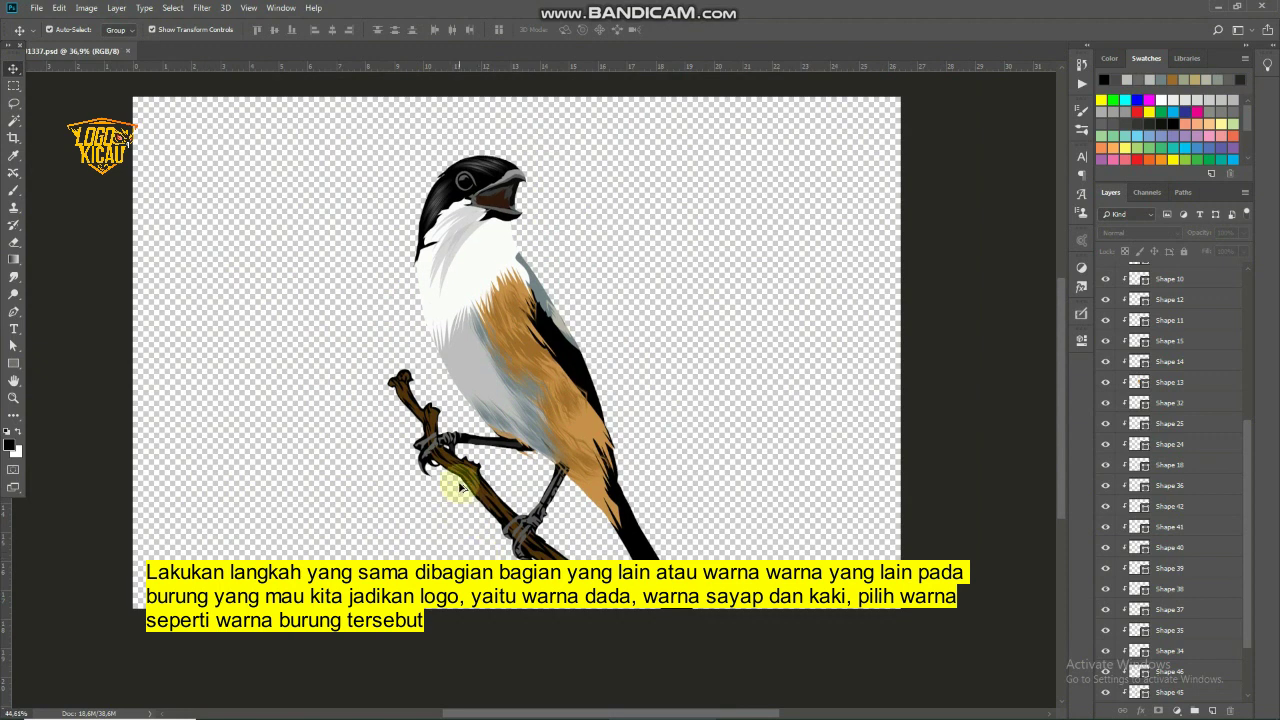
{"action": "scroll", "coordinate": [560, 420], "scroll_direction": "down", "scroll_amount": 2}
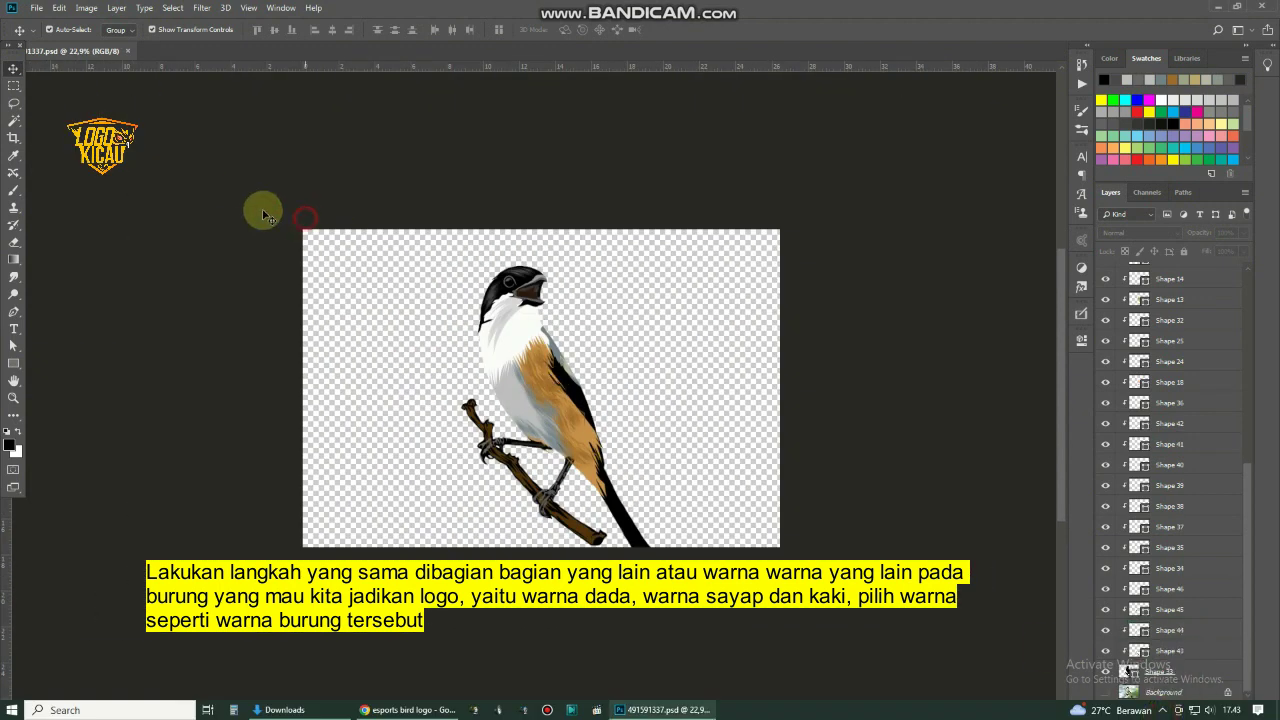
{"action": "left_click_drag", "start_coordinate": [169, 154], "coordinate": [811, 634]}
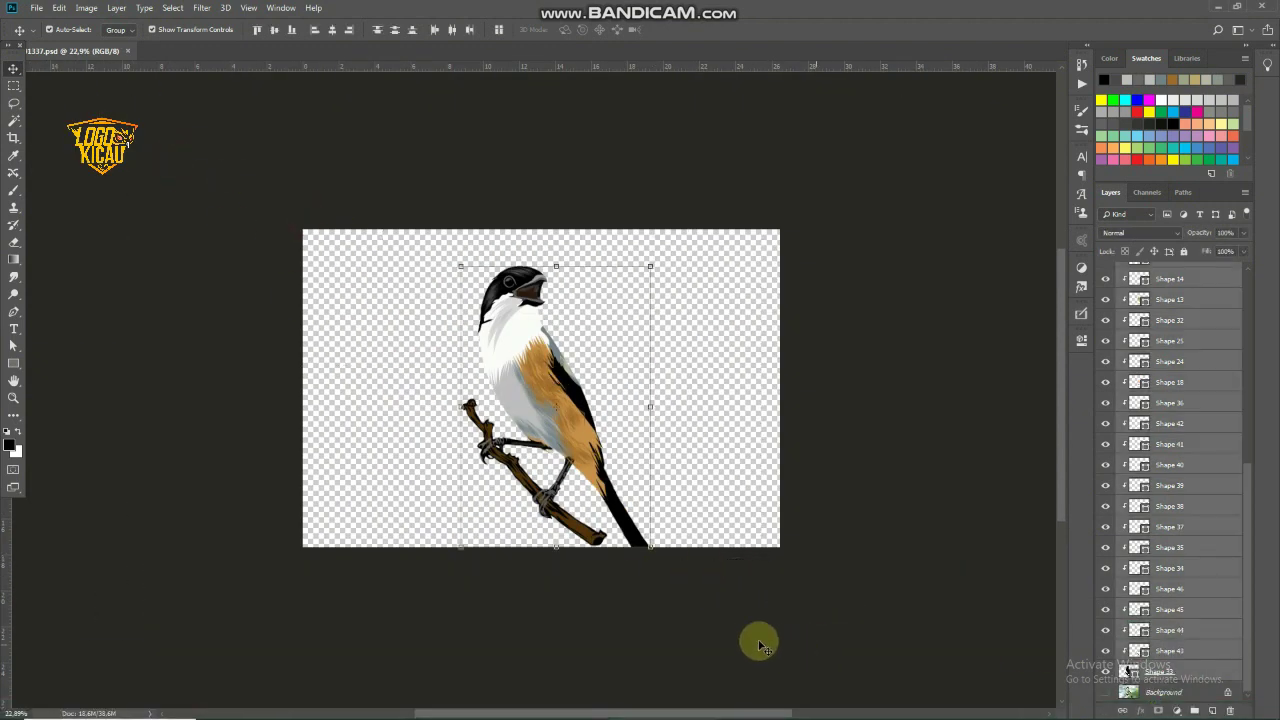
{"action": "left_click_drag", "start_coordinate": [645, 548], "coordinate": [615, 492]}
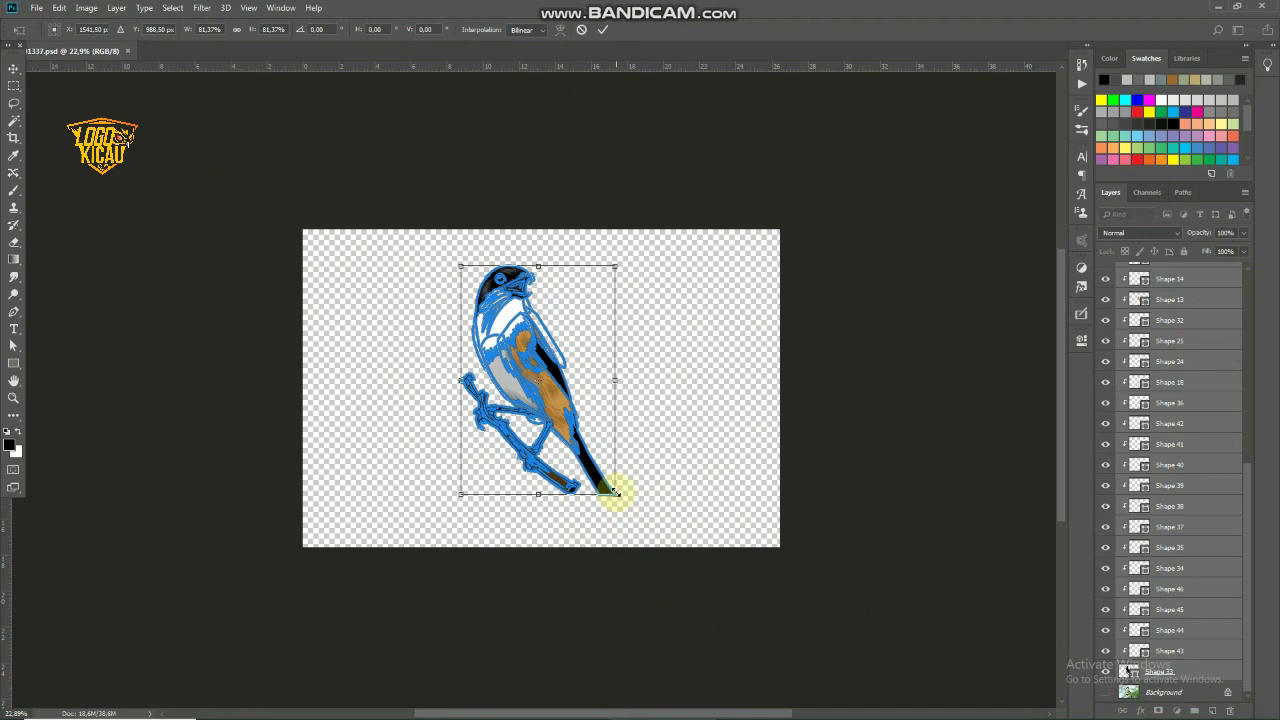
Apply the 81% resize of the bird and select the Shape 33 layer
{"action": "key", "text": "Return"}
{"action": "scroll", "coordinate": [610, 487], "scroll_direction": "up", "scroll_amount": 2}
{"action": "scroll", "coordinate": [610, 487], "scroll_direction": "up", "scroll_amount": 2}
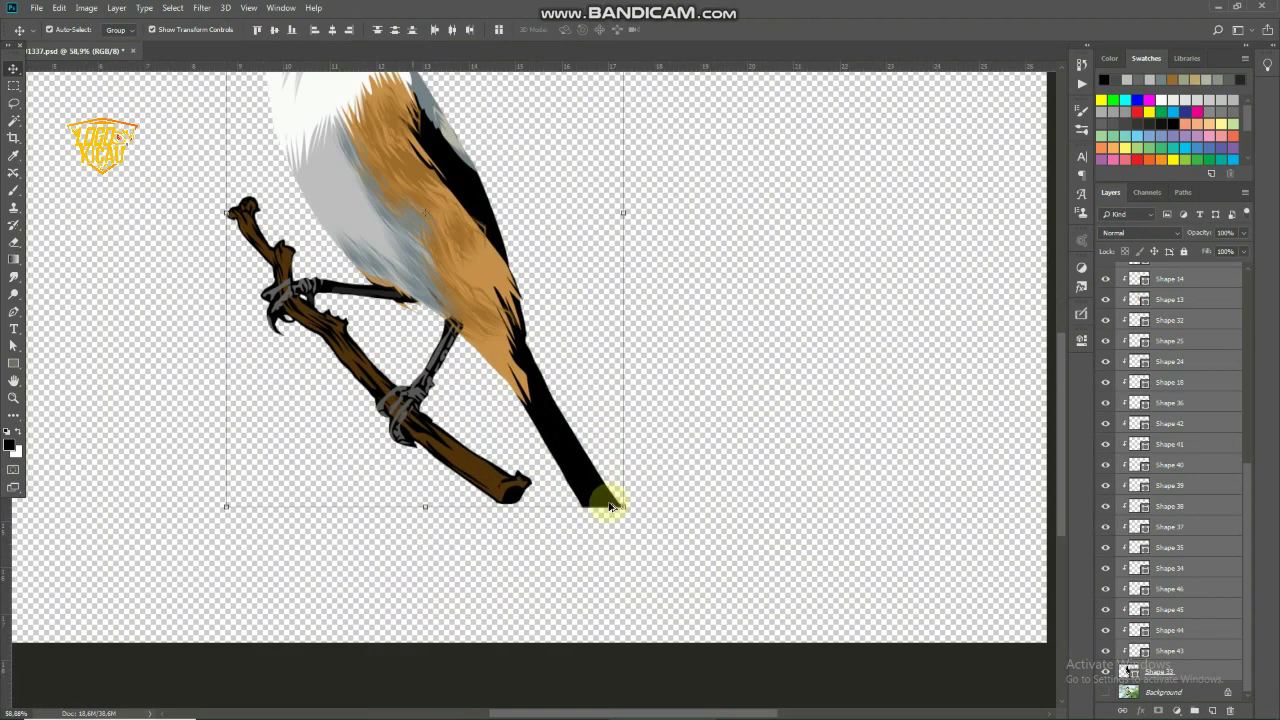
{"action": "scroll", "coordinate": [610, 487], "scroll_direction": "up", "scroll_amount": 2}
{"action": "left_click", "coordinate": [686, 525]}
{"action": "left_click", "coordinate": [586, 488]}
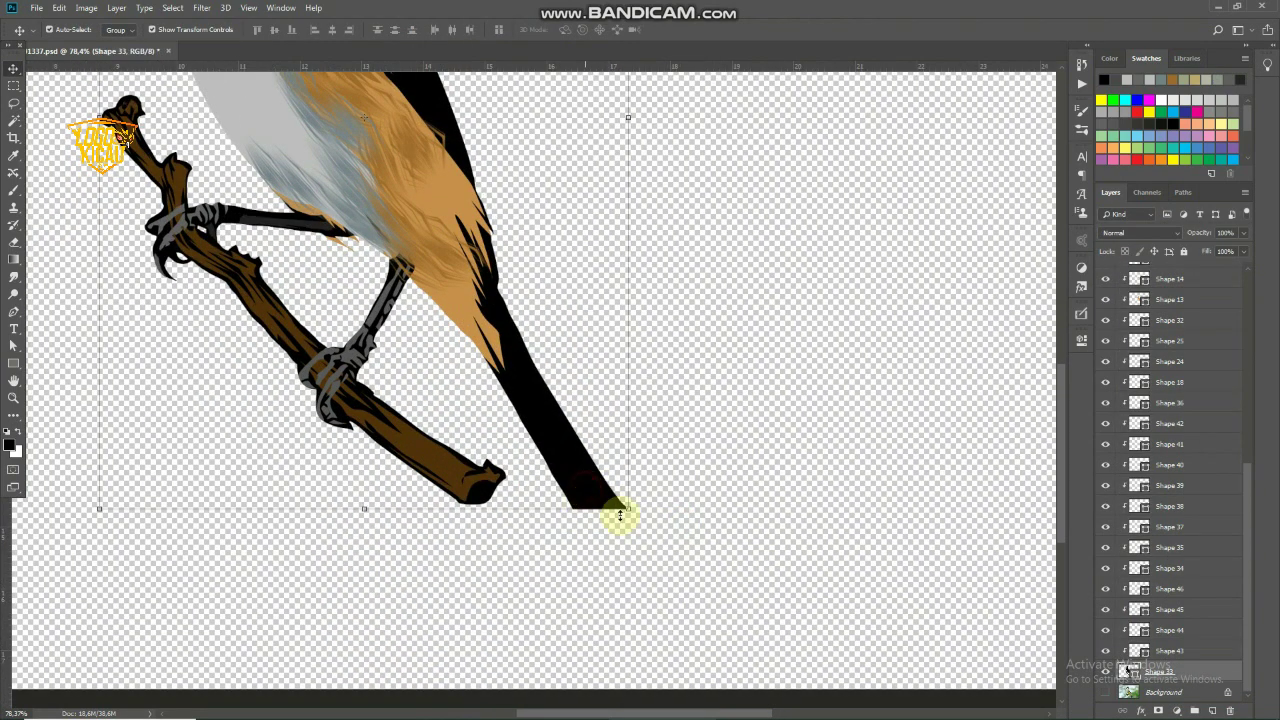
Above the Background layer, draw a black rounded, notched tail-tip shape (Shape 47)
{"action": "left_click", "coordinate": [14, 313]}
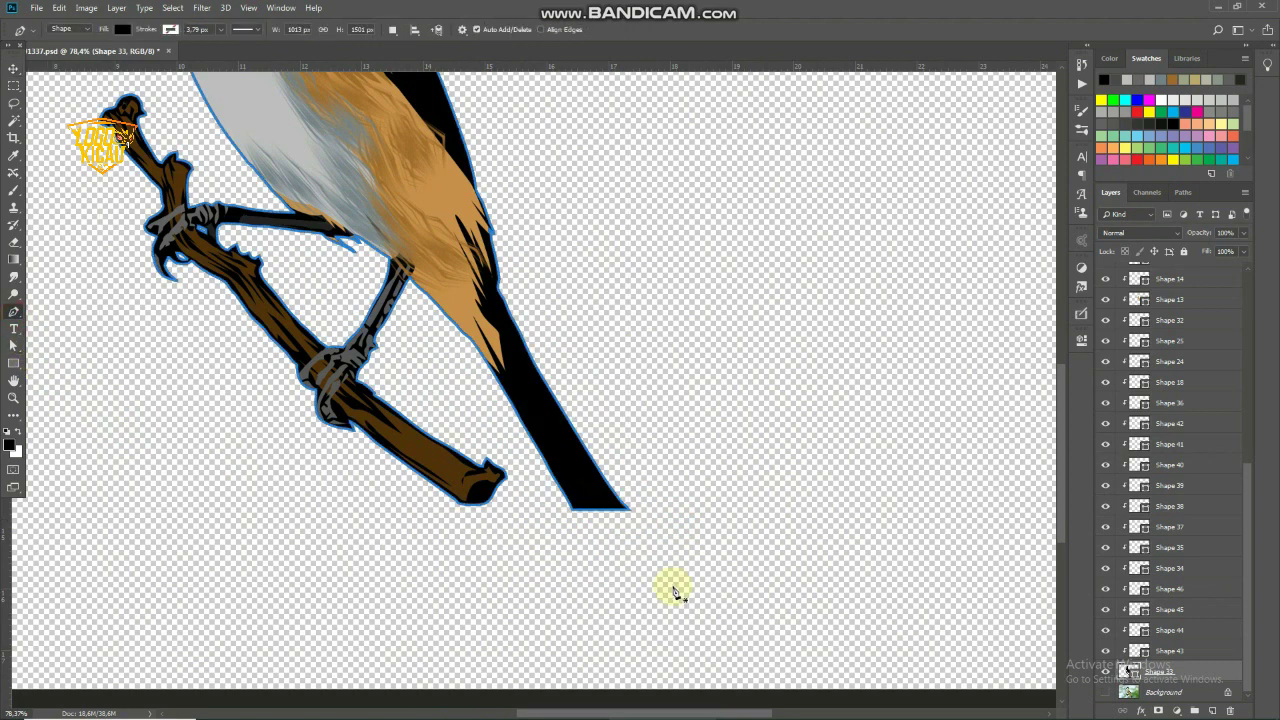
{"action": "scroll", "coordinate": [678, 574], "scroll_direction": "up", "scroll_amount": 1}
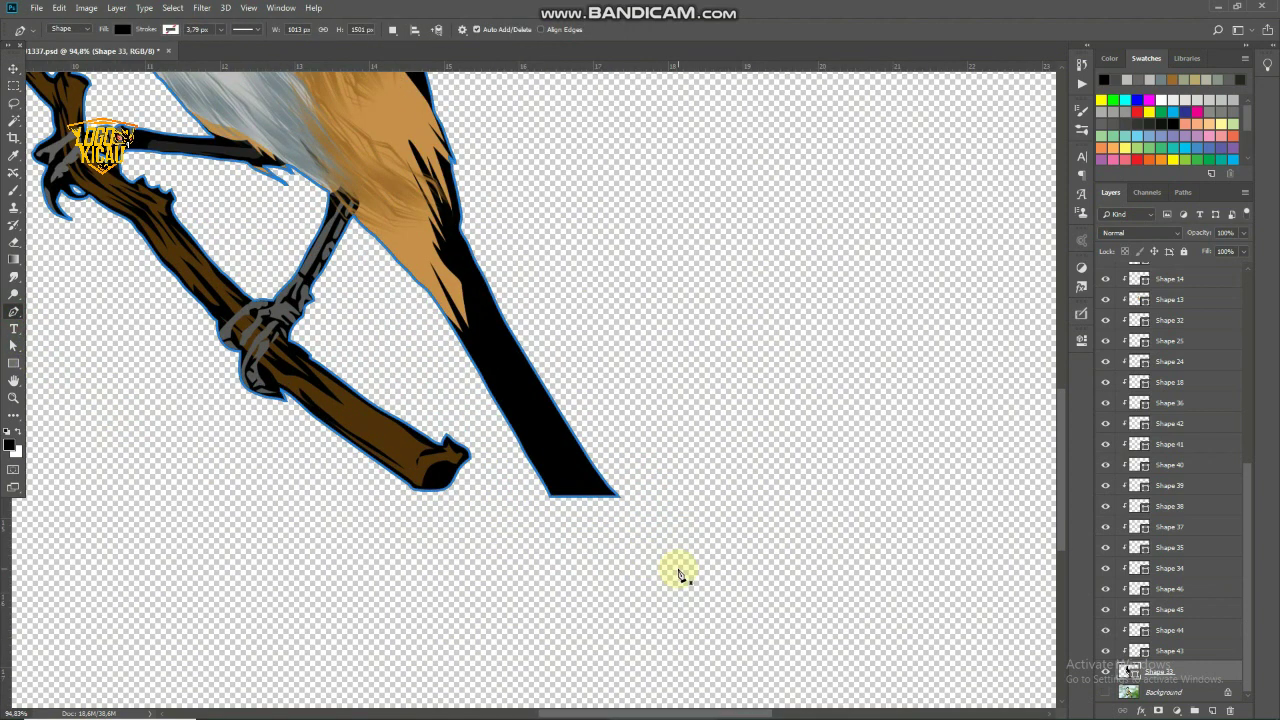
{"action": "left_click", "coordinate": [1160, 692]}
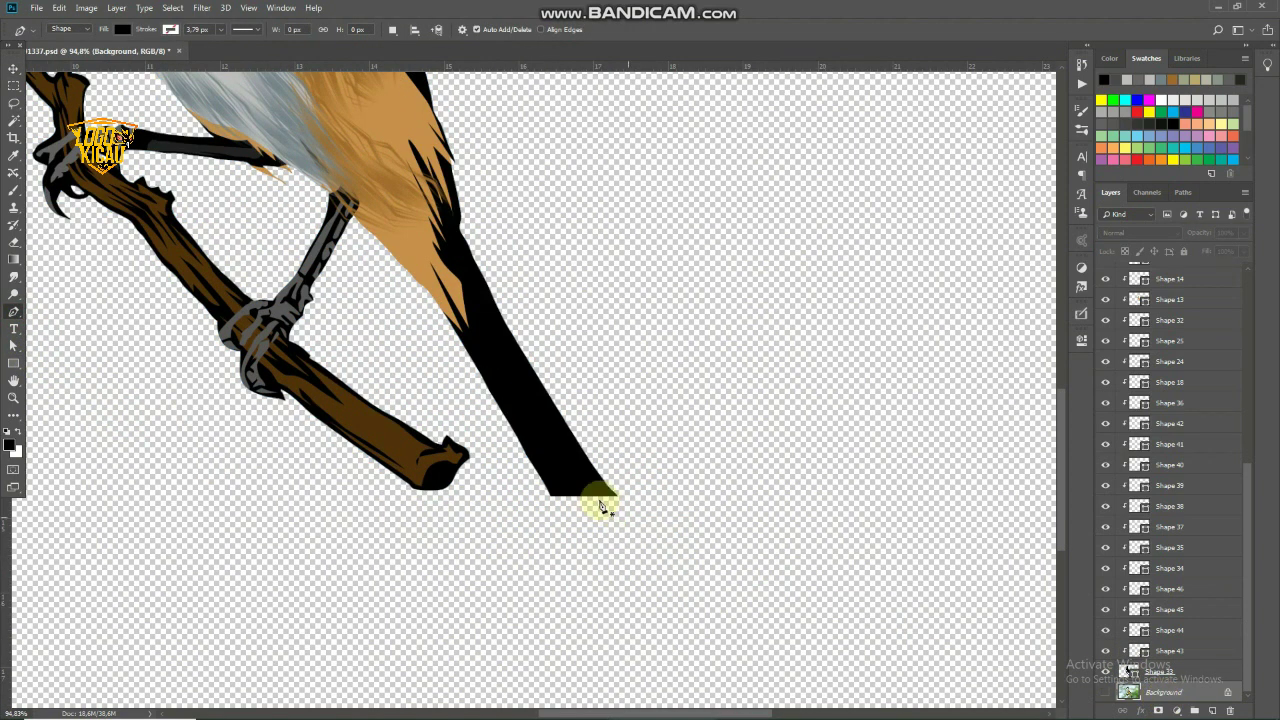
{"action": "left_click", "coordinate": [593, 467]}
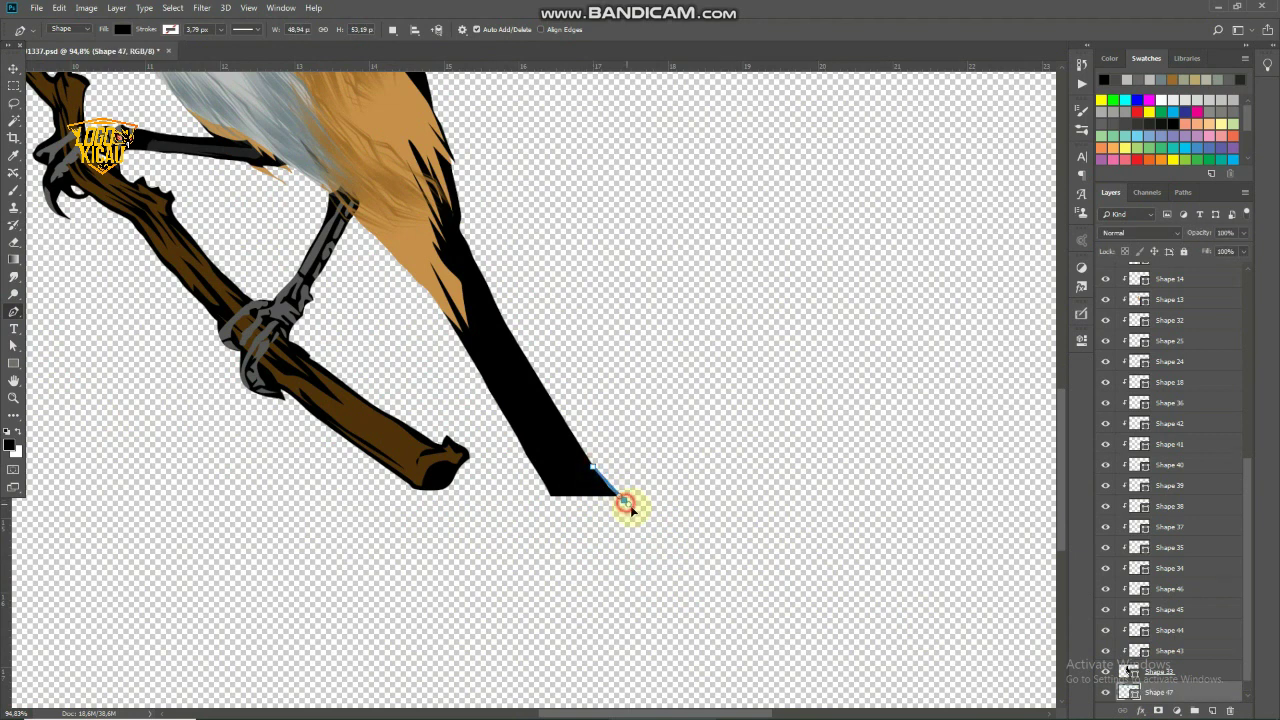
{"action": "left_click_drag", "start_coordinate": [622, 580], "coordinate": [623, 573]}
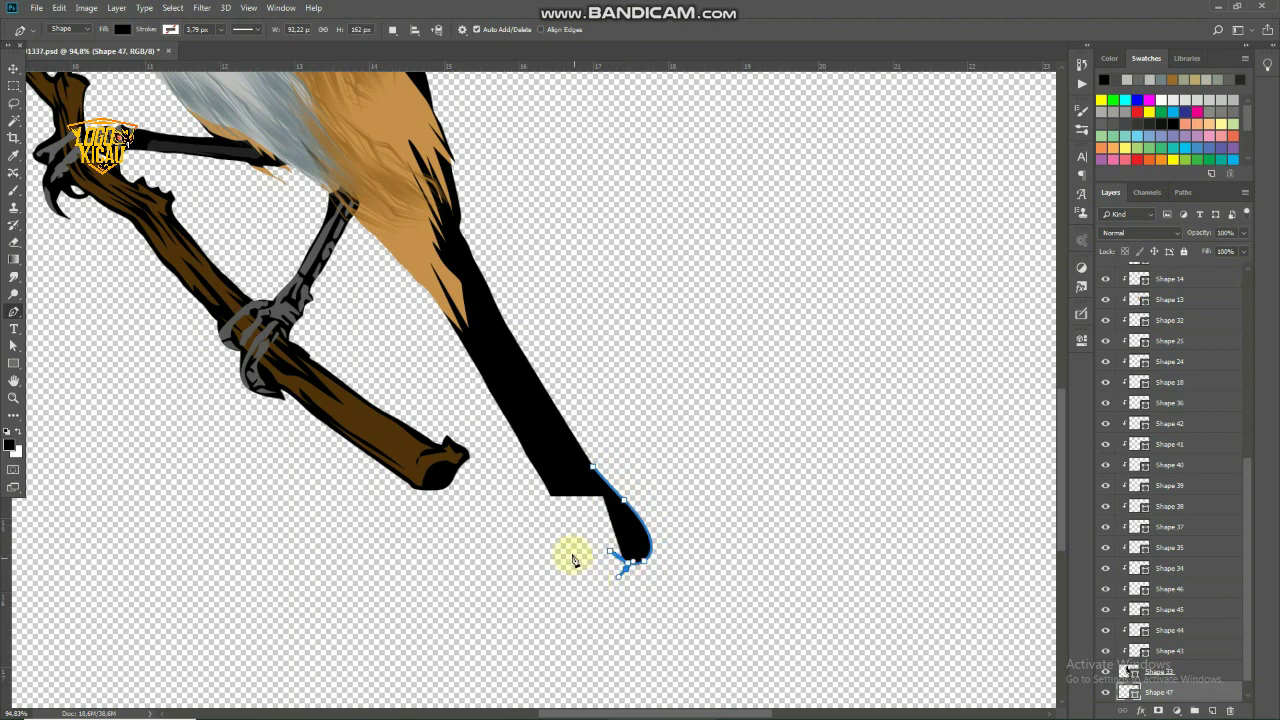
{"action": "left_click_drag", "start_coordinate": [563, 543], "coordinate": [557, 500]}
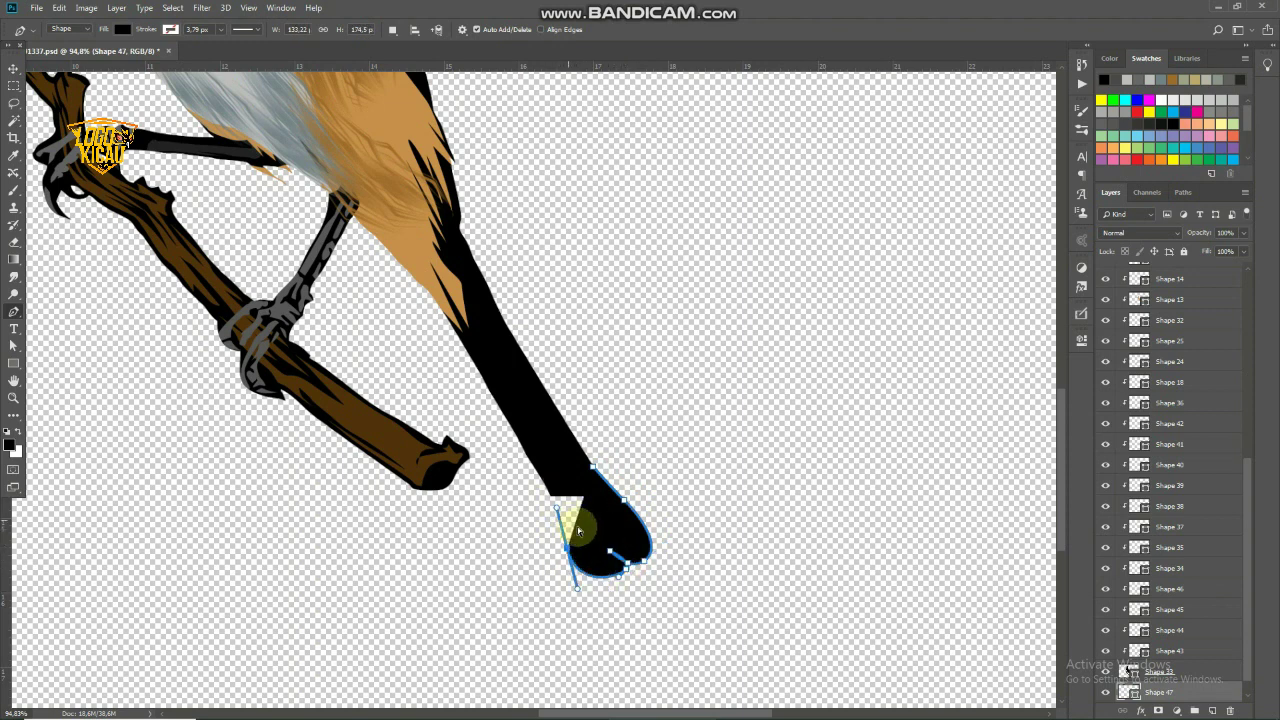
{"action": "key", "text": "ctrl+z"}
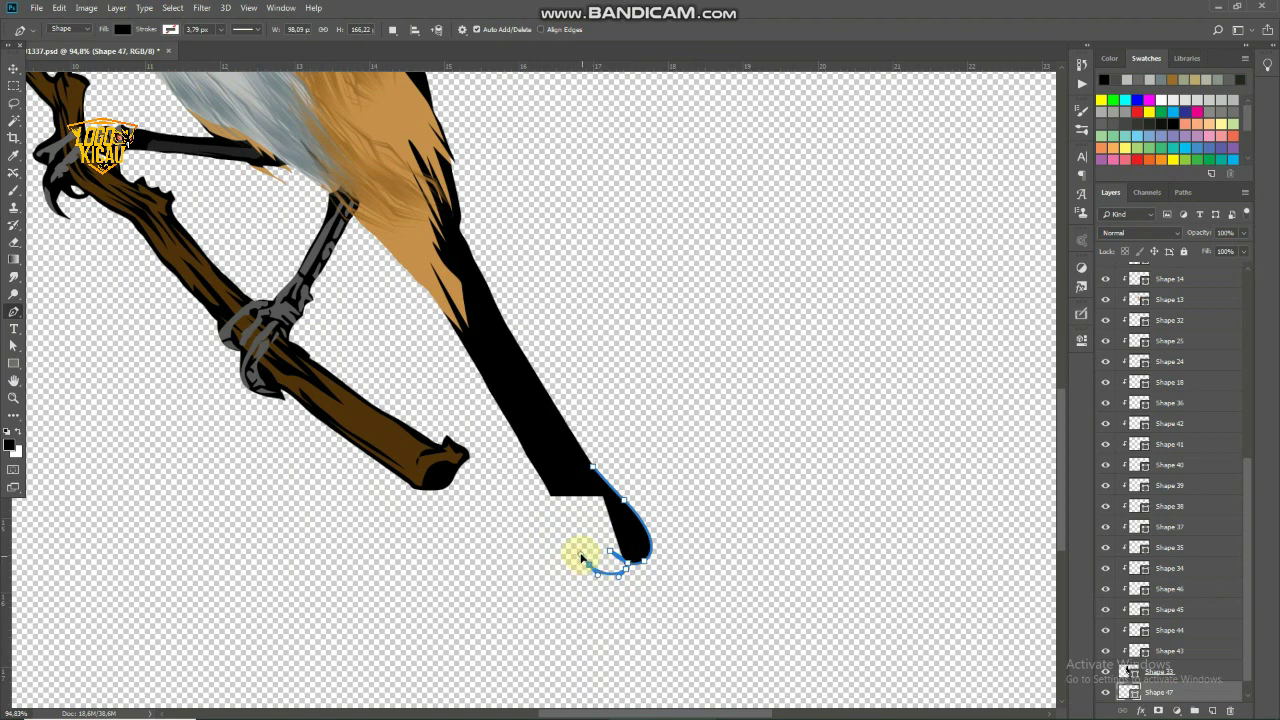
{"action": "left_click", "coordinate": [553, 494]}
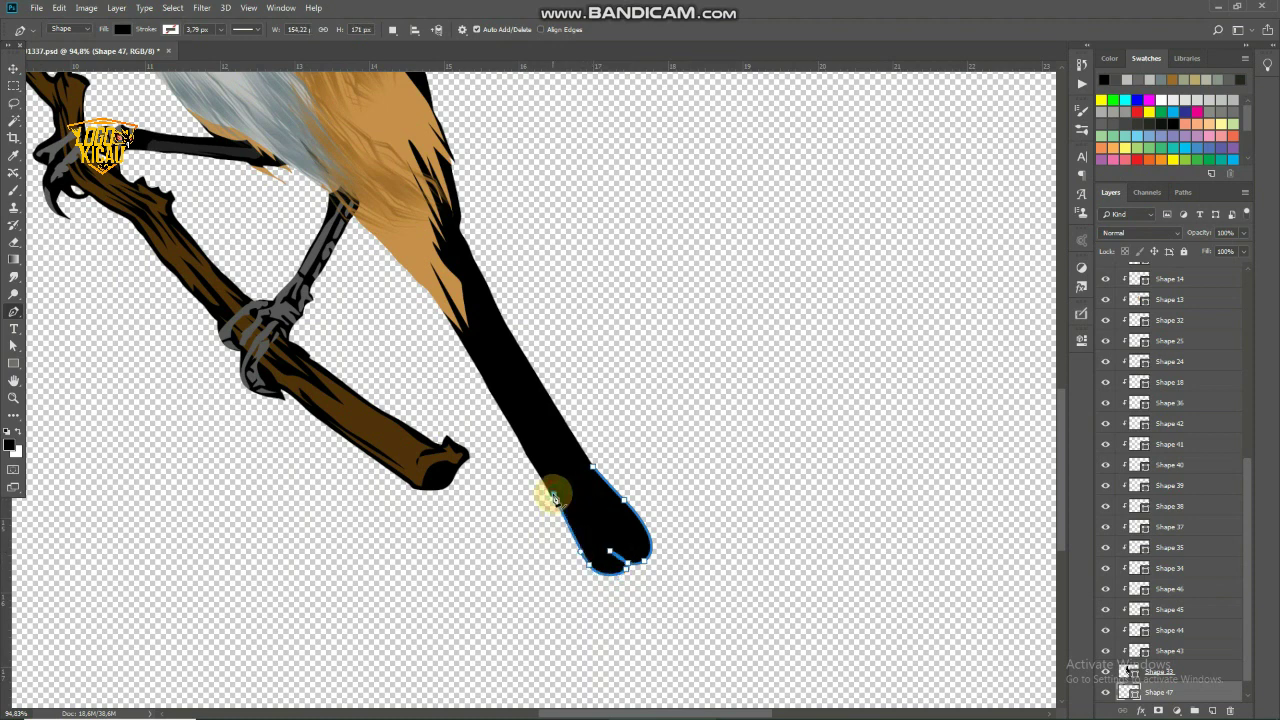
{"action": "left_click", "coordinate": [538, 457]}
{"action": "left_click", "coordinate": [591, 468]}
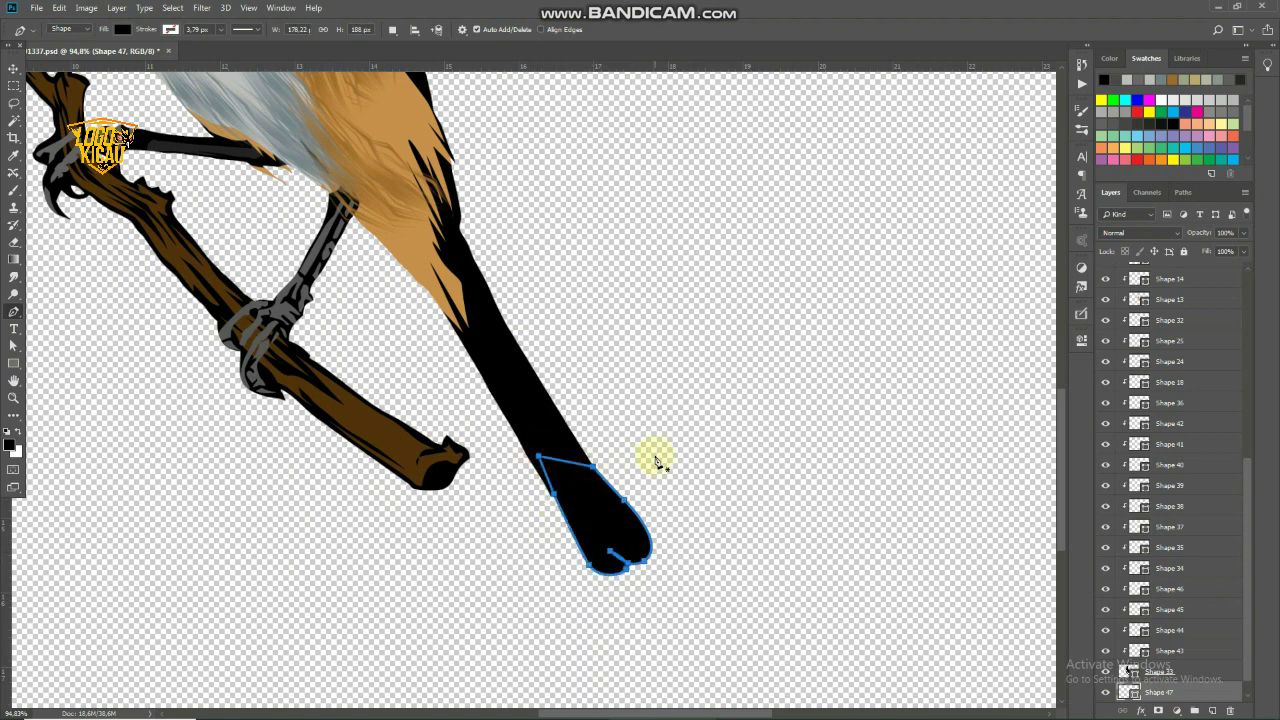
{"action": "key", "text": "Return"}
{"action": "scroll", "coordinate": [551, 514], "scroll_direction": "up", "scroll_amount": 2}
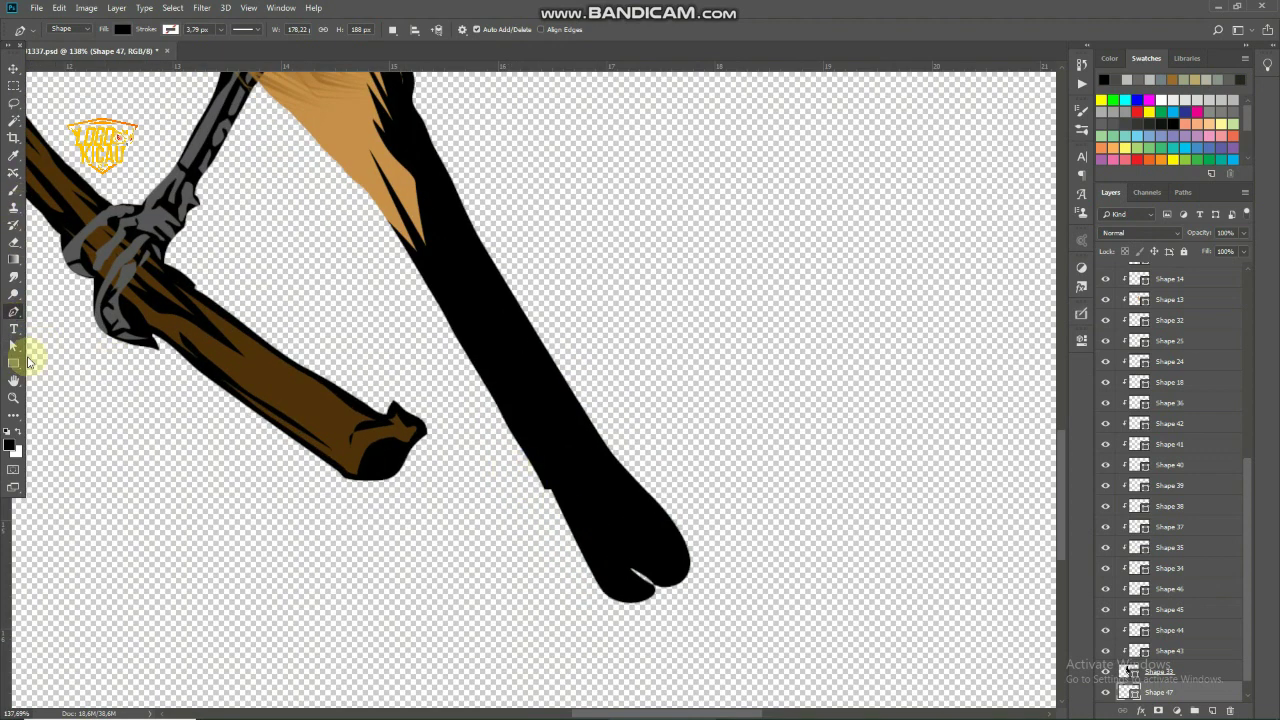
{"action": "left_click", "coordinate": [14, 347]}
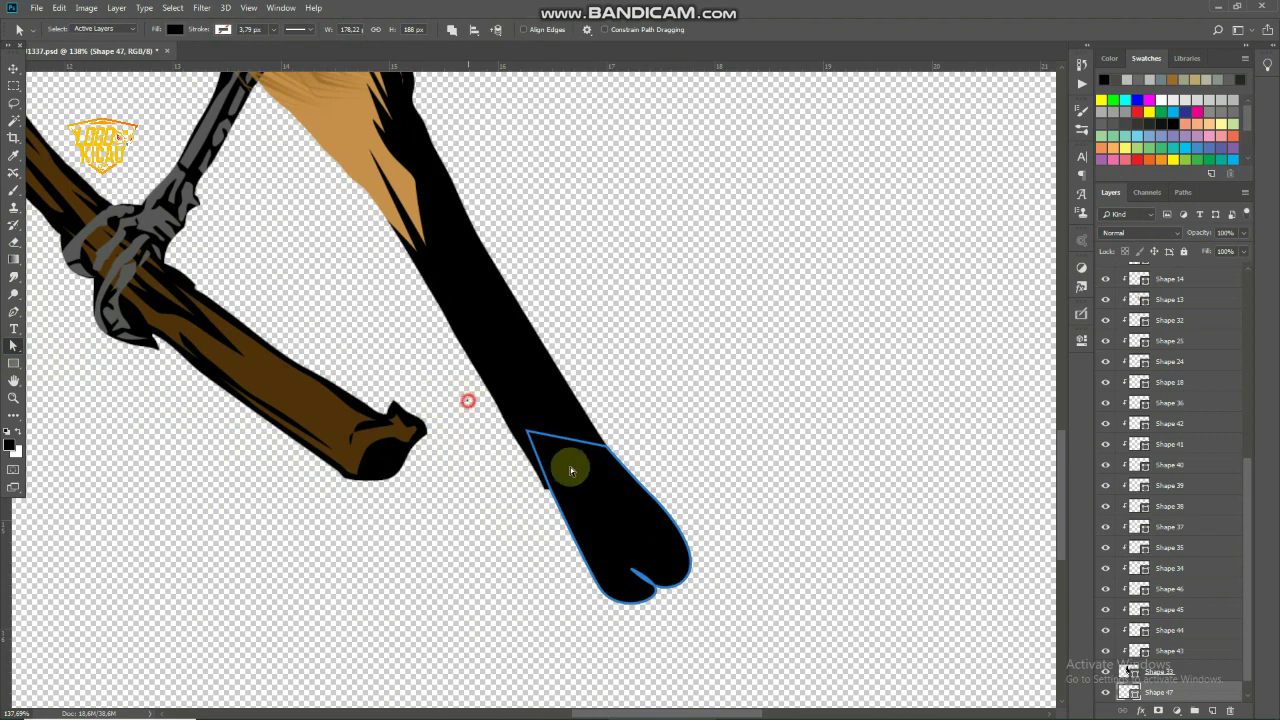
{"action": "left_click", "coordinate": [537, 456]}
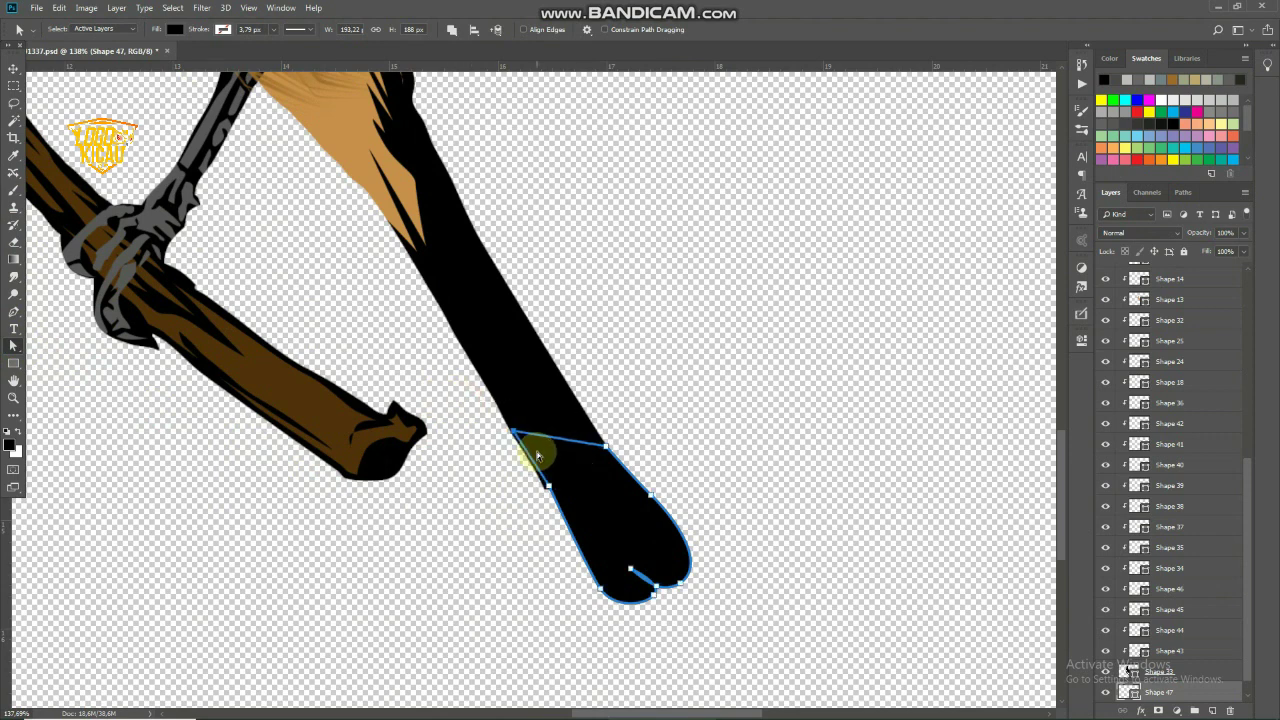
{"action": "scroll", "coordinate": [560, 523], "scroll_direction": "up", "scroll_amount": 3}
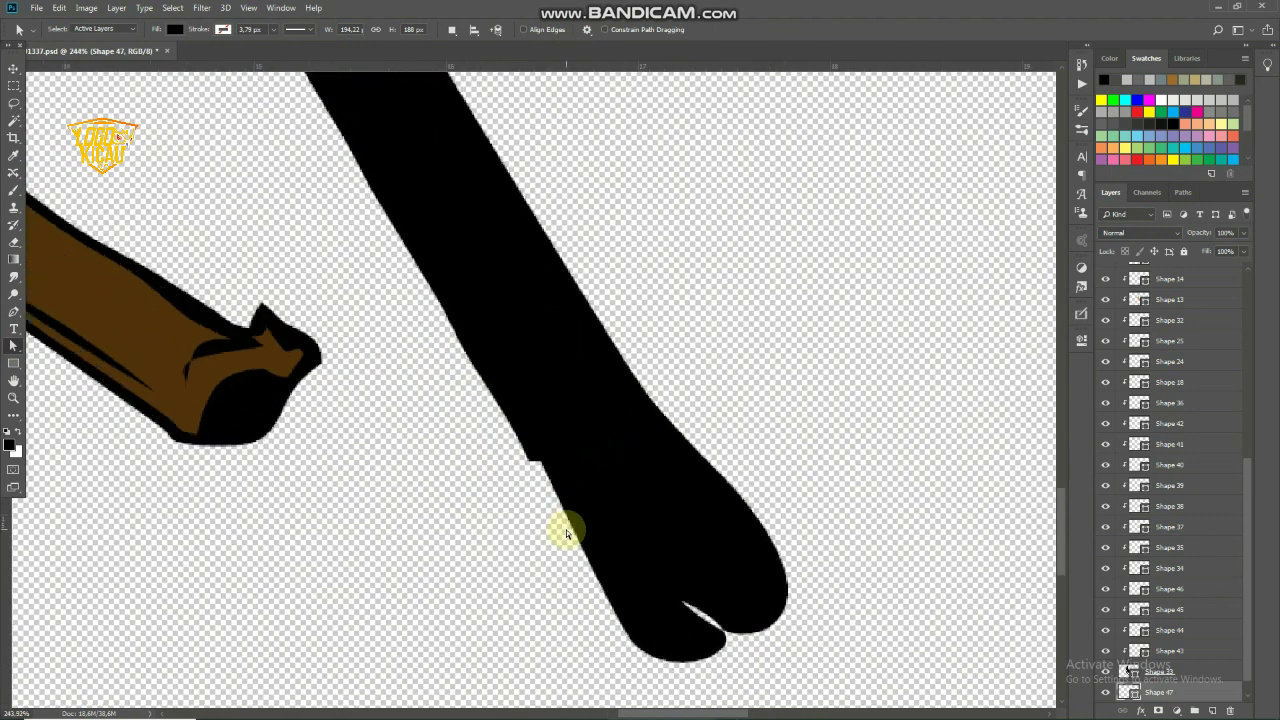
{"action": "left_click", "coordinate": [1160, 672]}
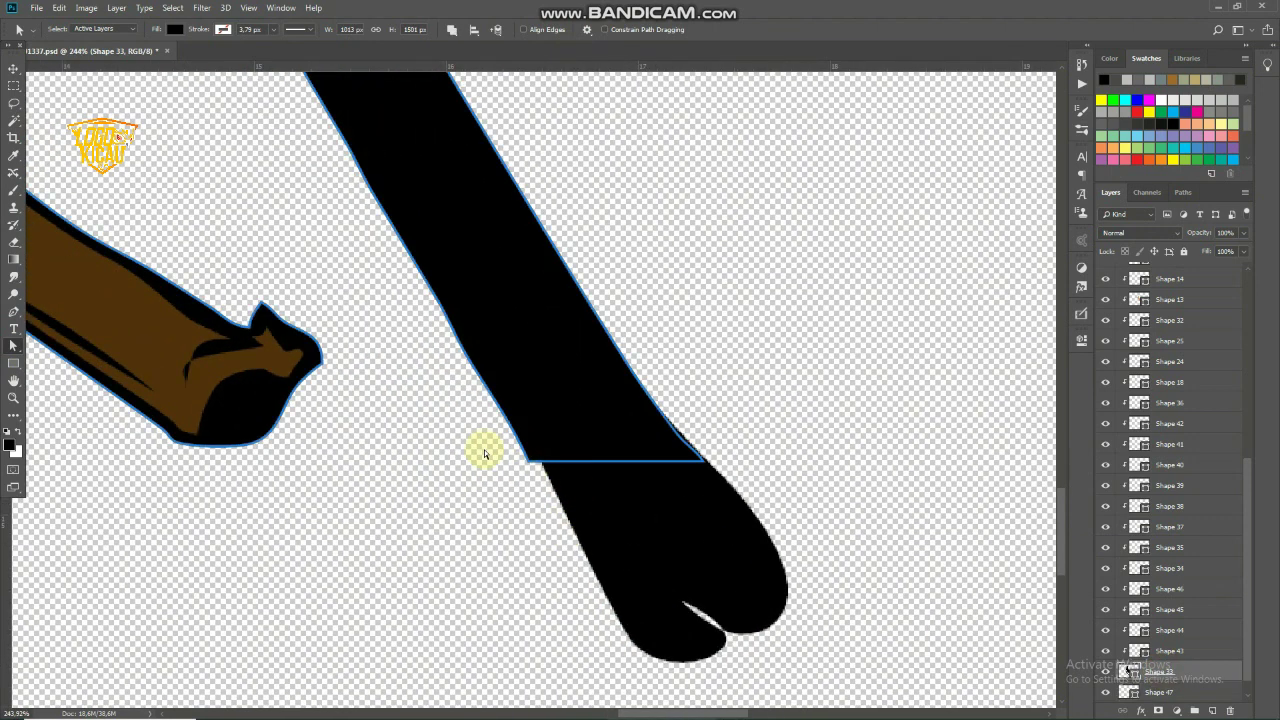
{"action": "left_click_drag", "start_coordinate": [484, 448], "coordinate": [588, 494]}
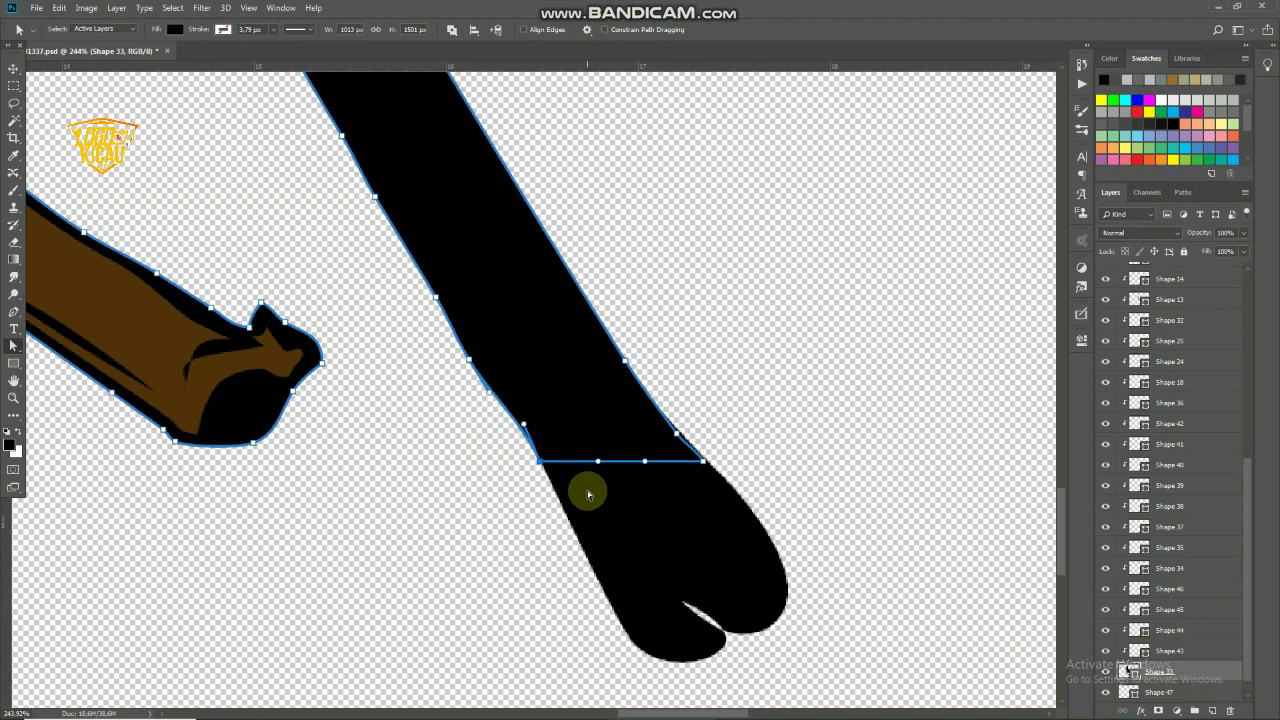
{"action": "left_click", "coordinate": [588, 494]}
{"action": "scroll", "coordinate": [588, 494], "scroll_direction": "down", "scroll_amount": 5}
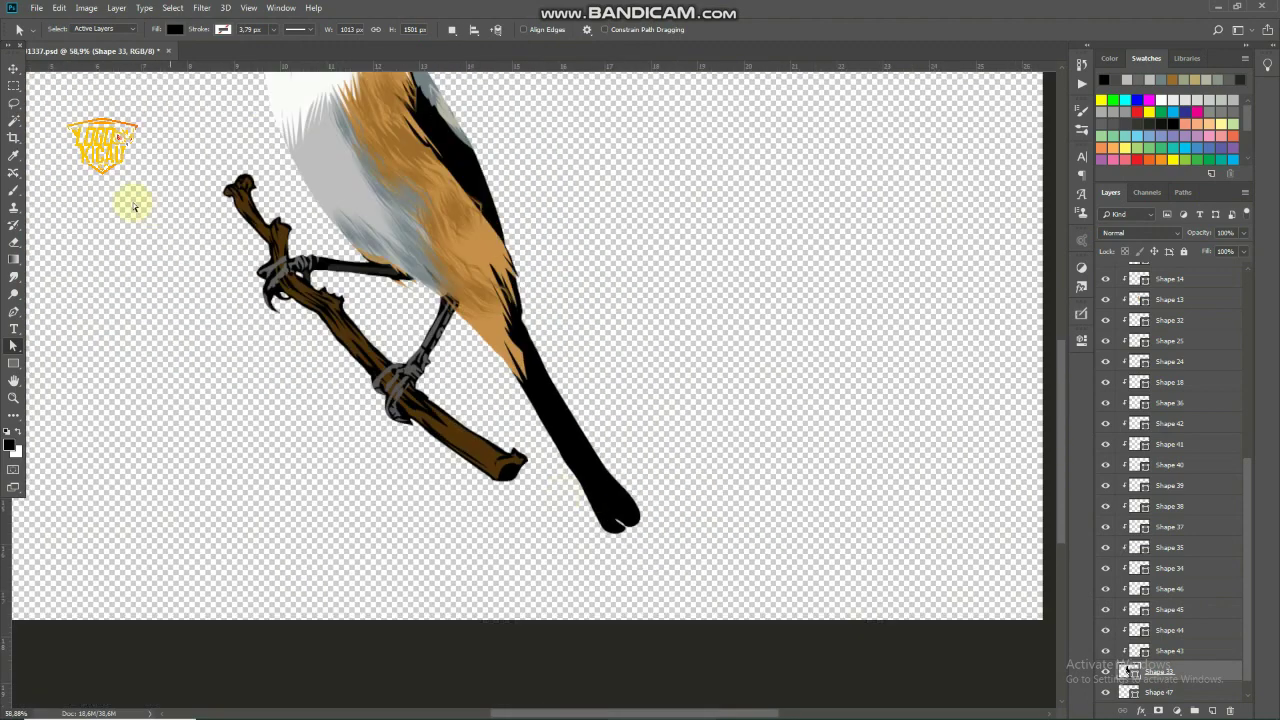
{"action": "left_click", "coordinate": [15, 70]}
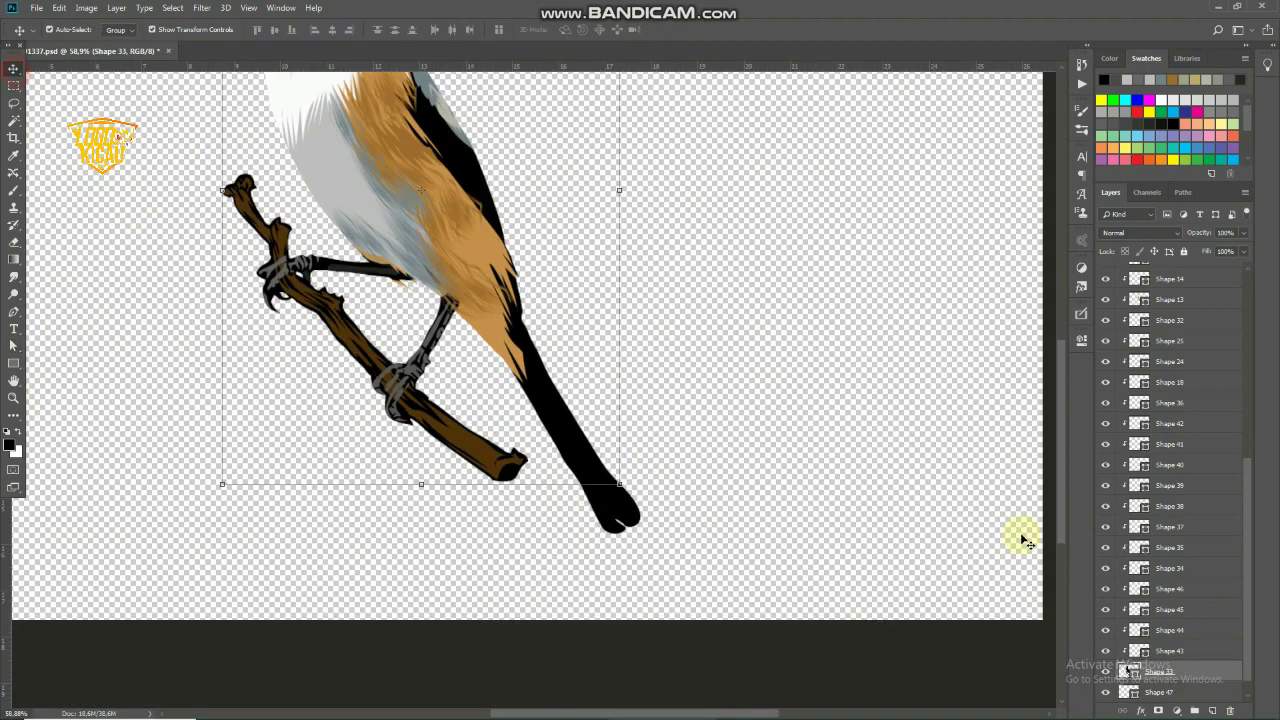
Add a new layer and start a highlight path from the tail's top to its tip
{"action": "left_click", "coordinate": [1212, 710]}
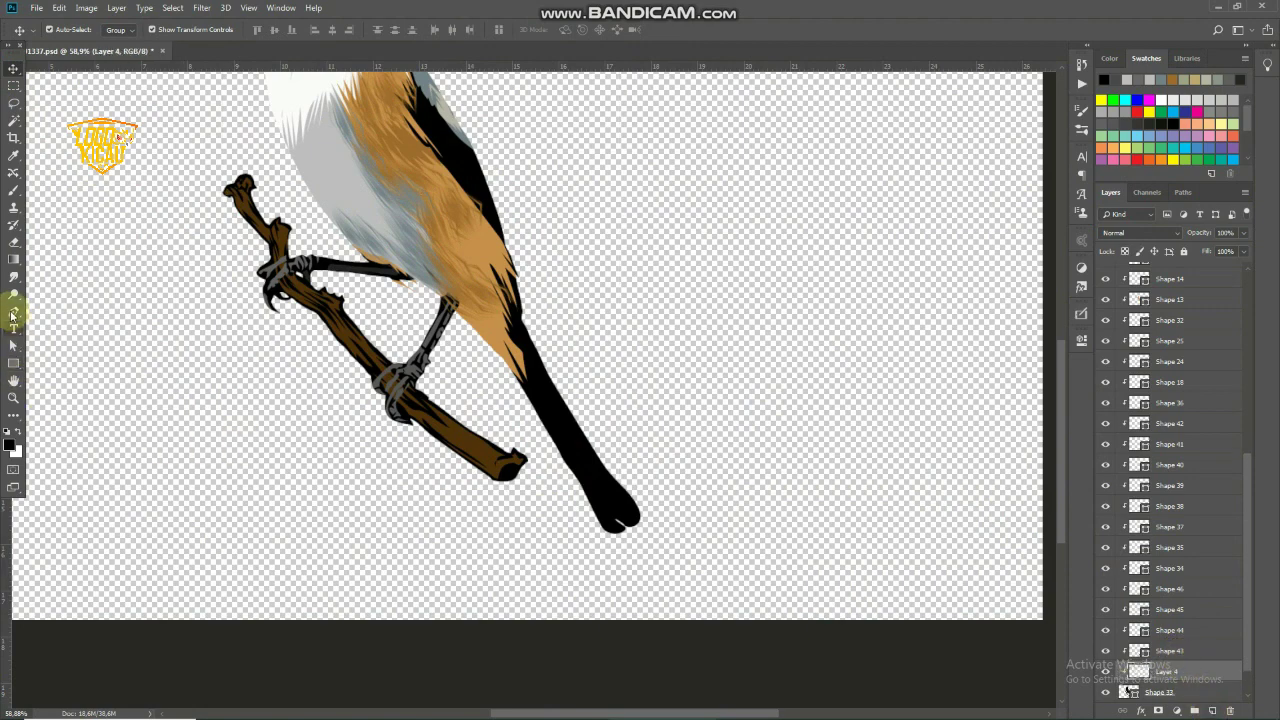
{"action": "left_click", "coordinate": [14, 312]}
{"action": "scroll", "coordinate": [590, 425], "scroll_direction": "up", "scroll_amount": 3}
{"action": "scroll", "coordinate": [530, 360], "scroll_direction": "up", "scroll_amount": 1}
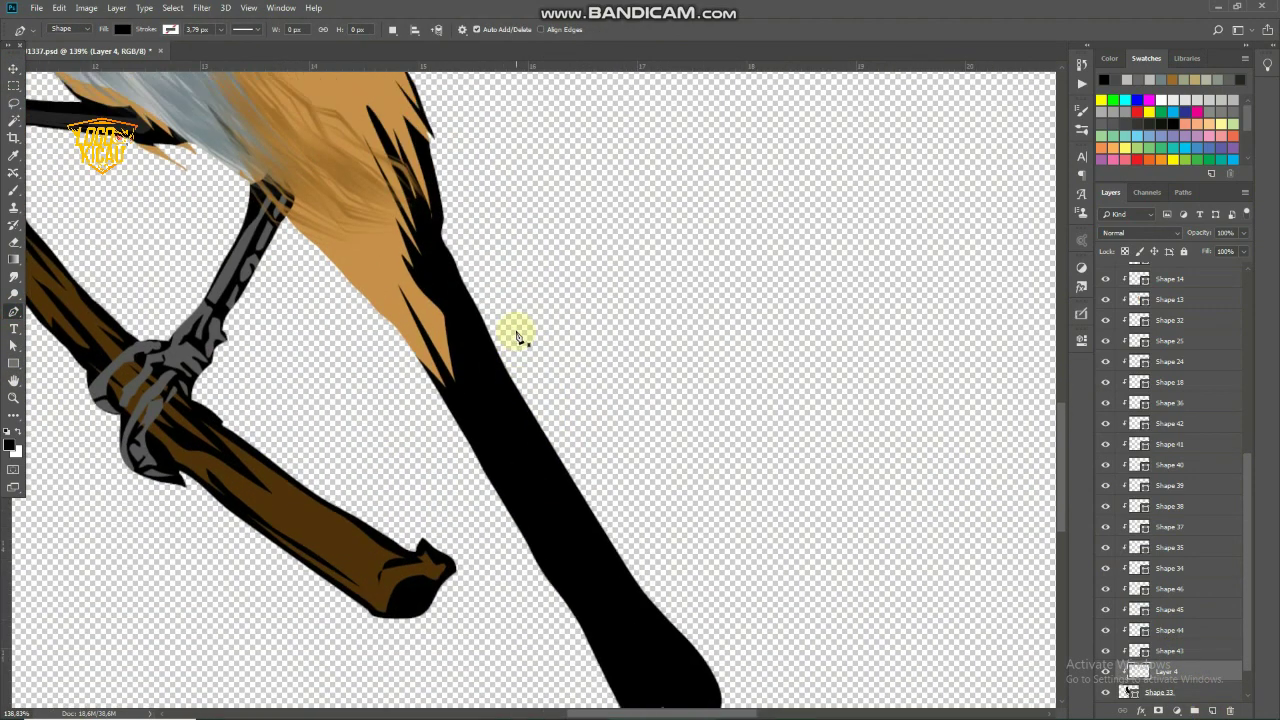
{"action": "scroll", "coordinate": [480, 310], "scroll_direction": "up", "scroll_amount": 1}
{"action": "scroll", "coordinate": [449, 283], "scroll_direction": "down", "scroll_amount": 3}
{"action": "left_click", "coordinate": [438, 271]}
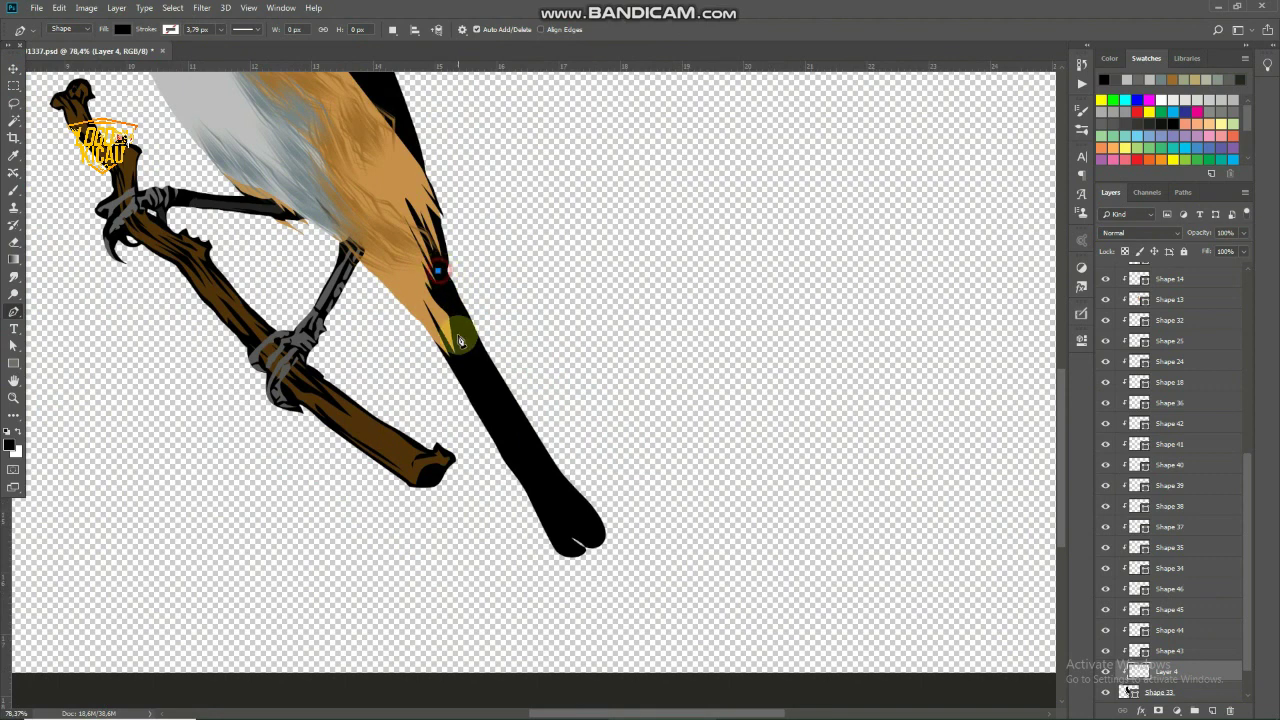
{"action": "left_click_drag", "start_coordinate": [514, 420], "coordinate": [526, 440]}
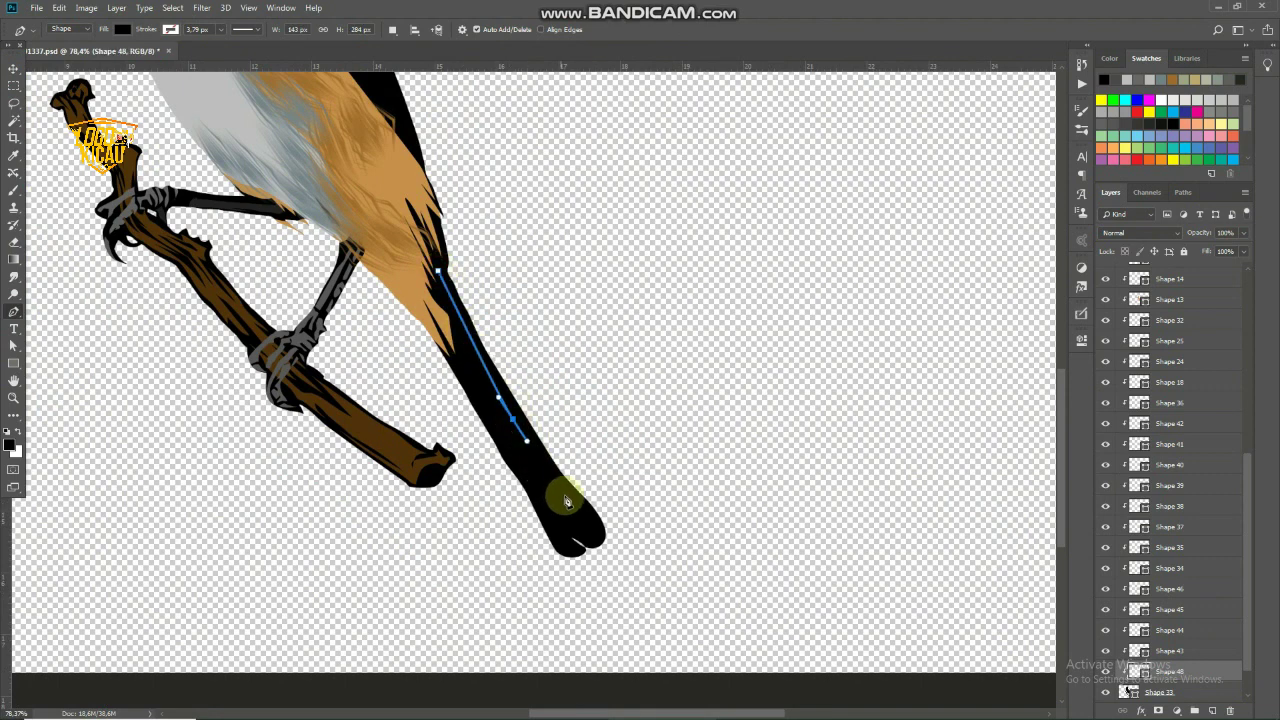
{"action": "left_click_drag", "start_coordinate": [574, 508], "coordinate": [591, 530]}
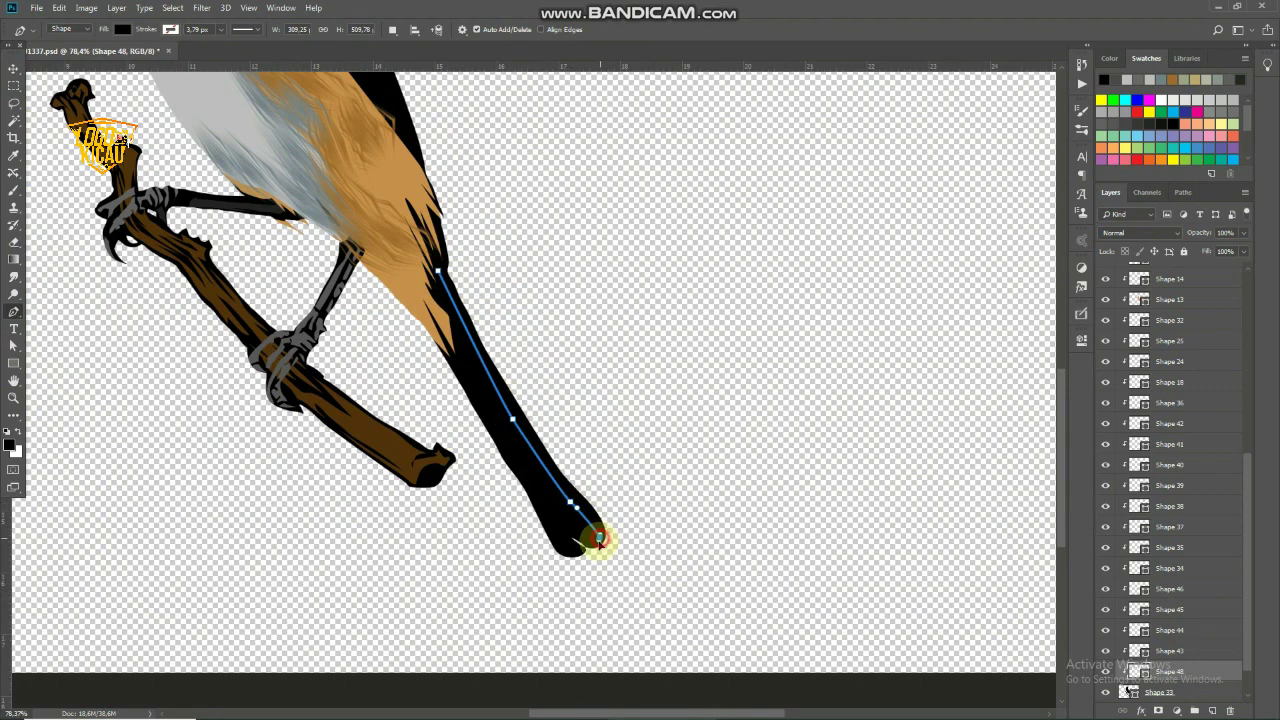
Close the grey Shape 48 highlight back up the tail, leaving its fill colour unchanged
{"action": "left_click_drag", "start_coordinate": [558, 515], "coordinate": [572, 520]}
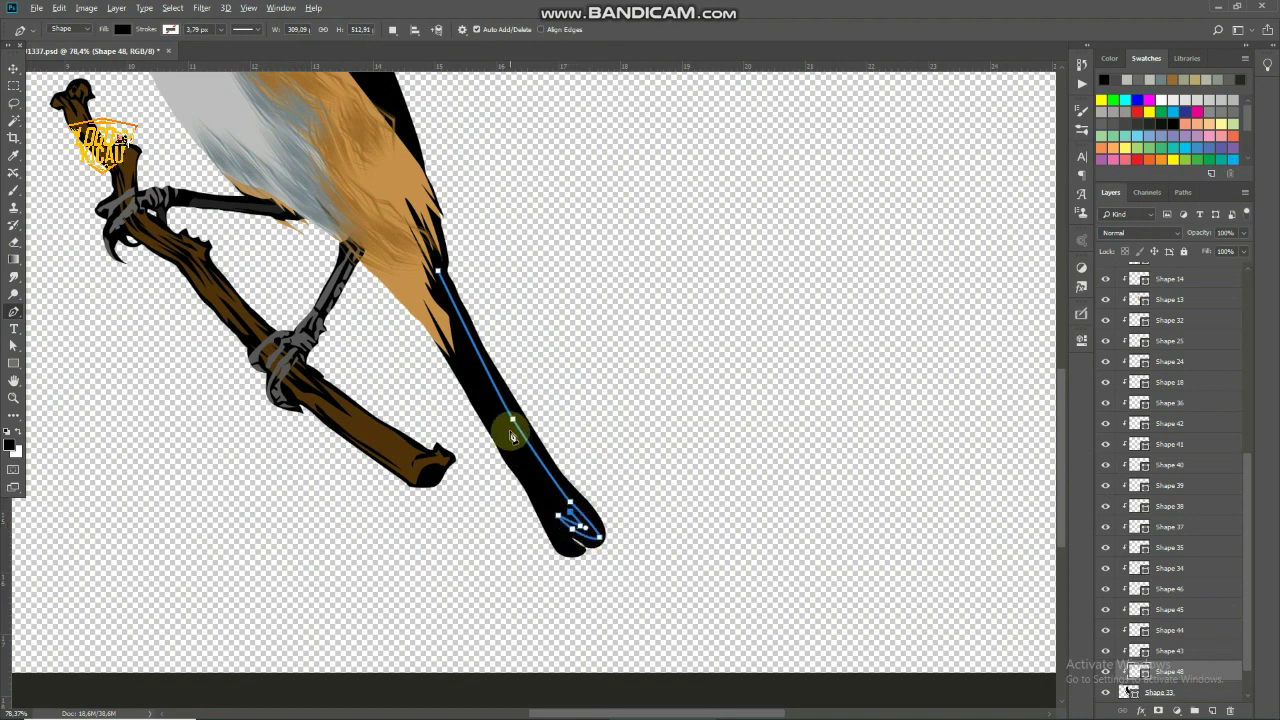
{"action": "scroll", "coordinate": [508, 430], "scroll_direction": "up", "scroll_amount": 2}
{"action": "left_click", "coordinate": [477, 358]}
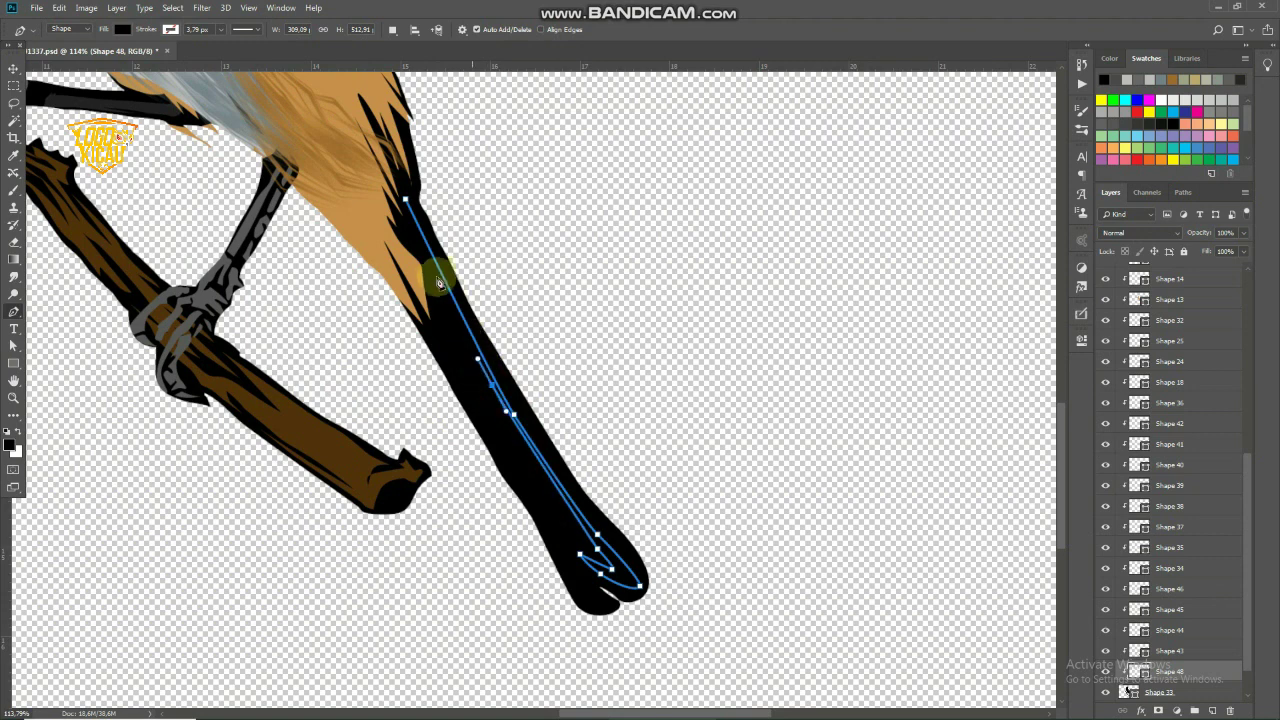
{"action": "left_click", "coordinate": [424, 256]}
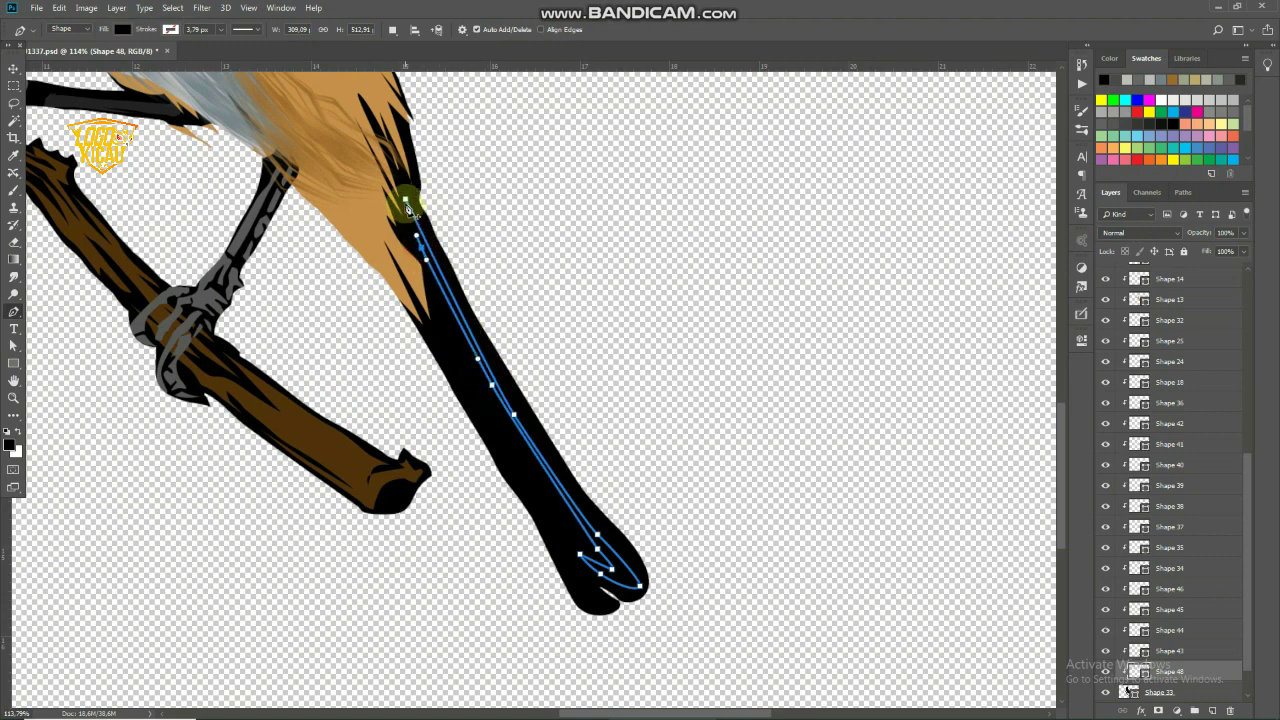
{"action": "left_click", "coordinate": [406, 202]}
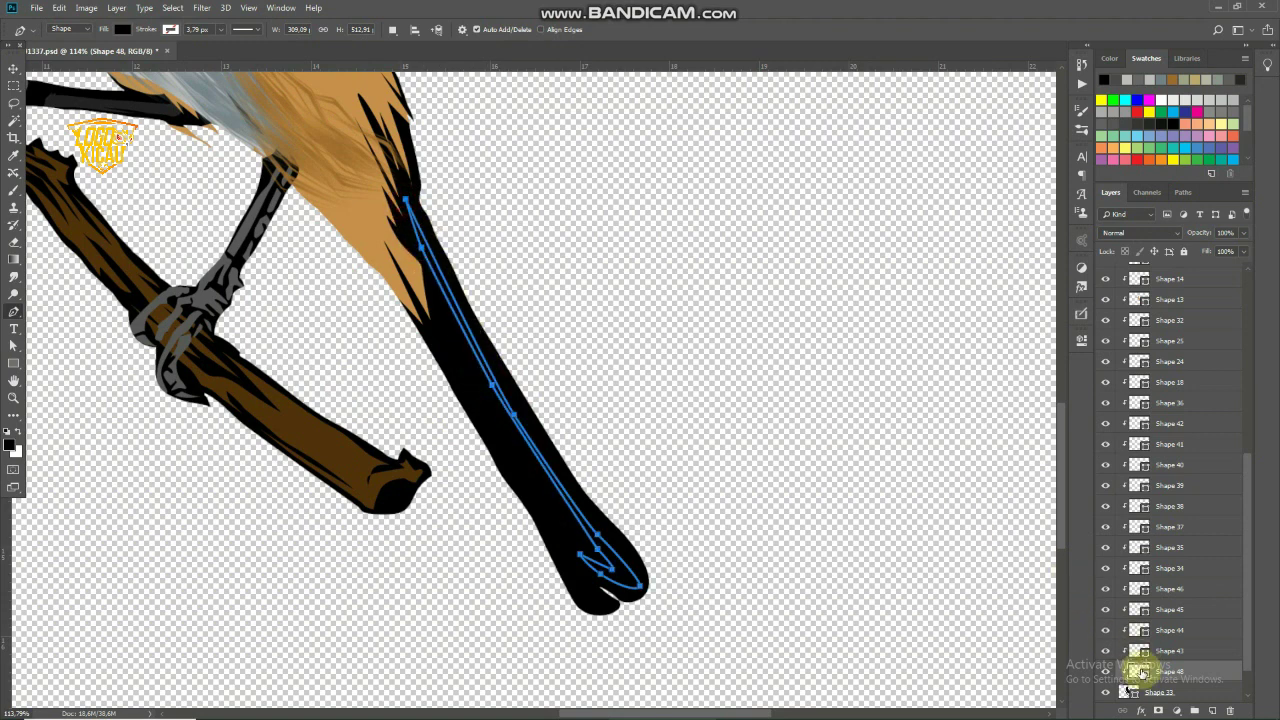
{"action": "double_click", "coordinate": [1140, 670]}
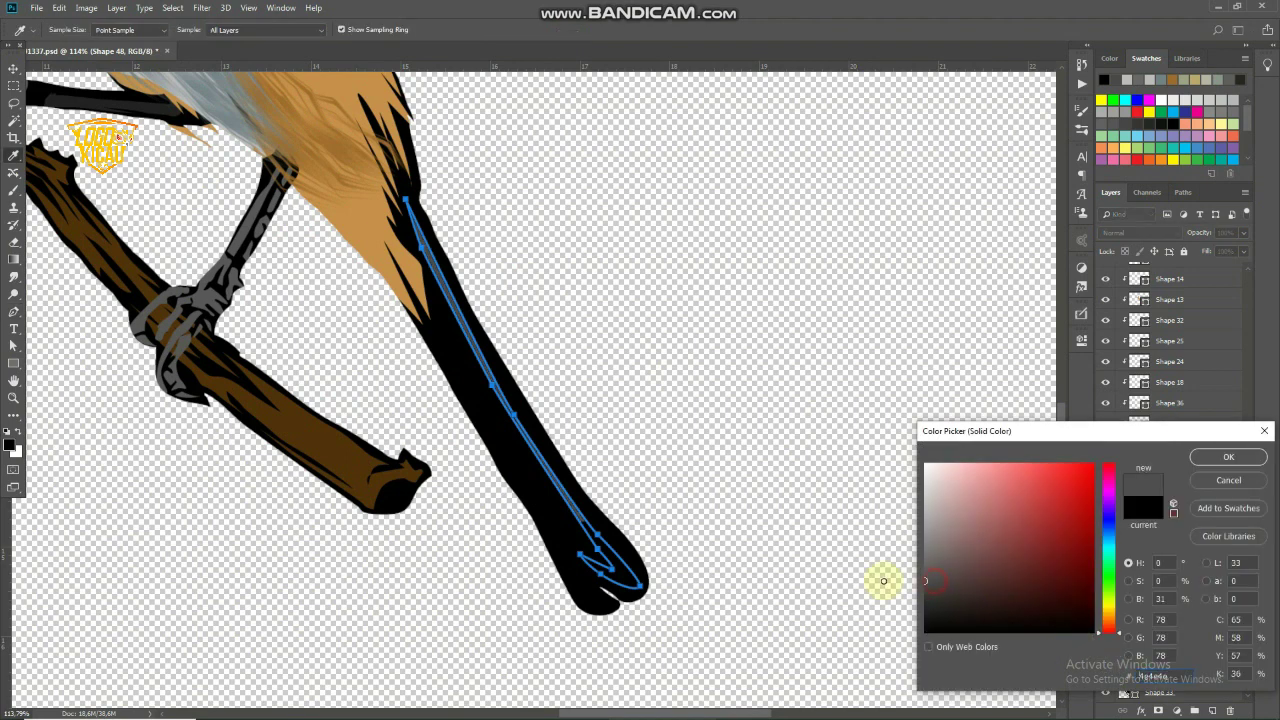
{"action": "left_click", "coordinate": [1227, 481]}
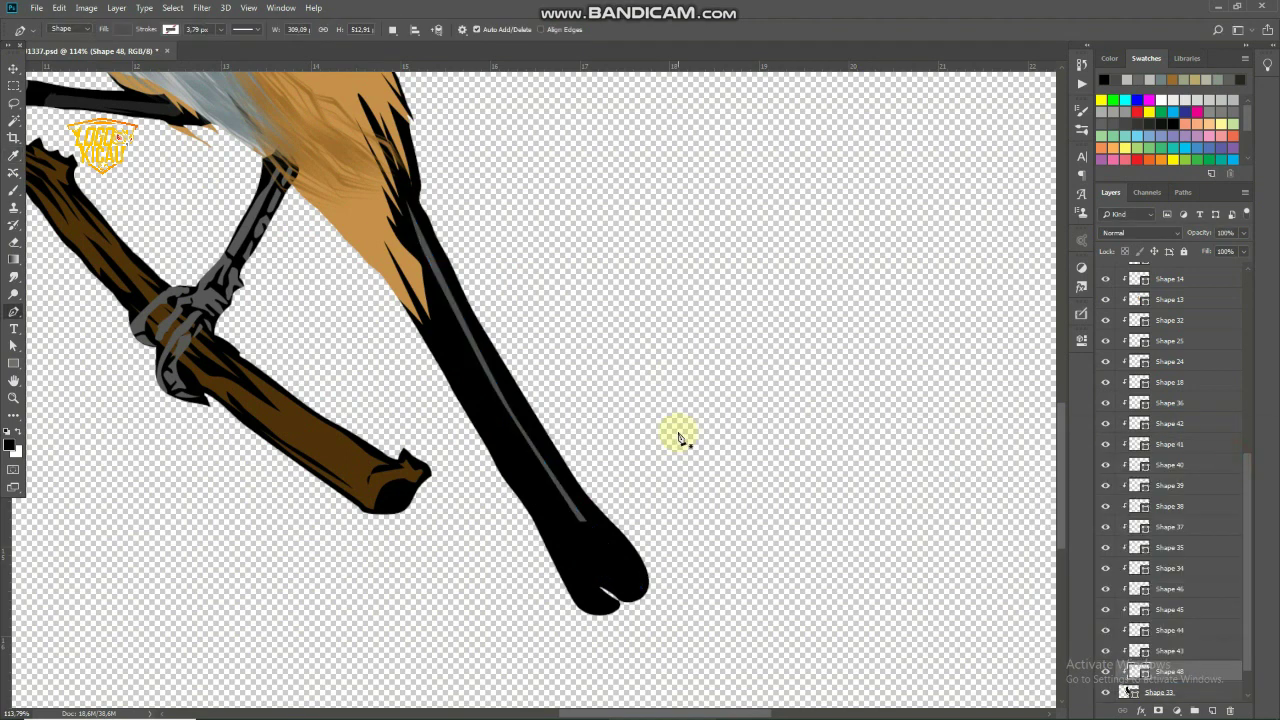
Draw a second closed highlight shape (Shape 49) along the length of the tail
{"action": "left_click", "coordinate": [434, 315]}
{"action": "left_click", "coordinate": [490, 434]}
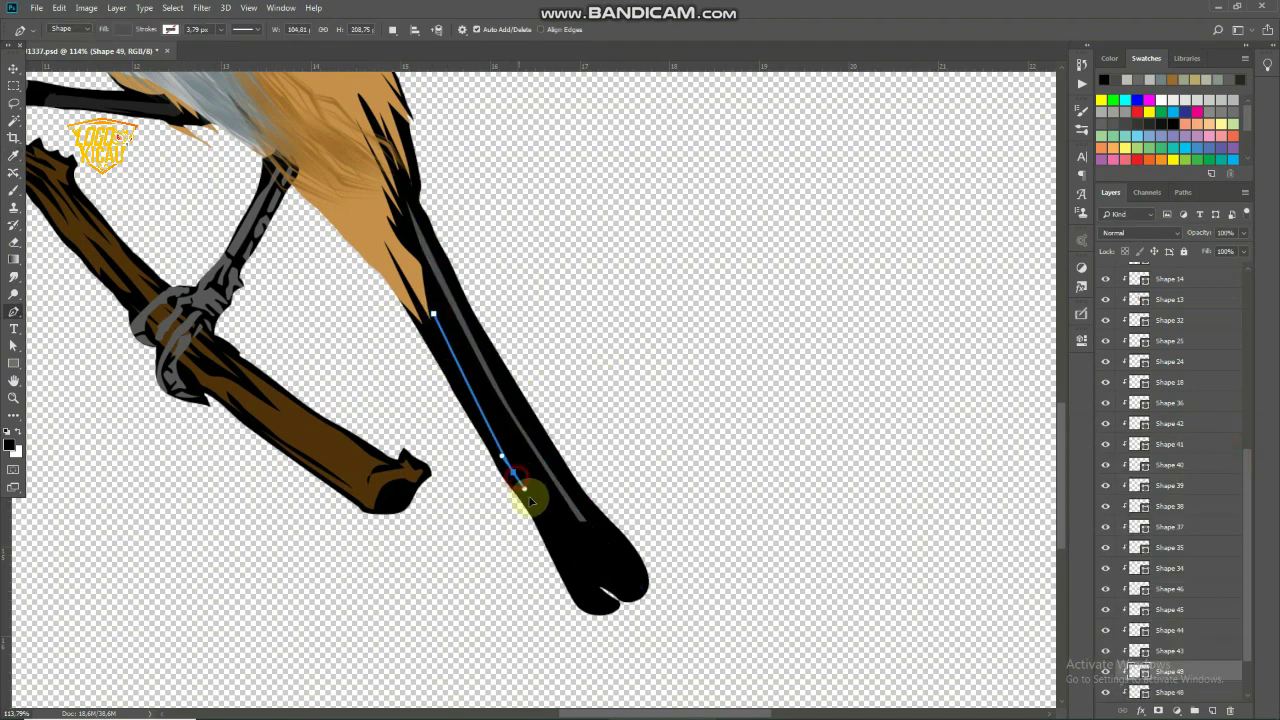
{"action": "left_click", "coordinate": [535, 510]}
{"action": "left_click", "coordinate": [577, 592]}
{"action": "left_click", "coordinate": [566, 557]}
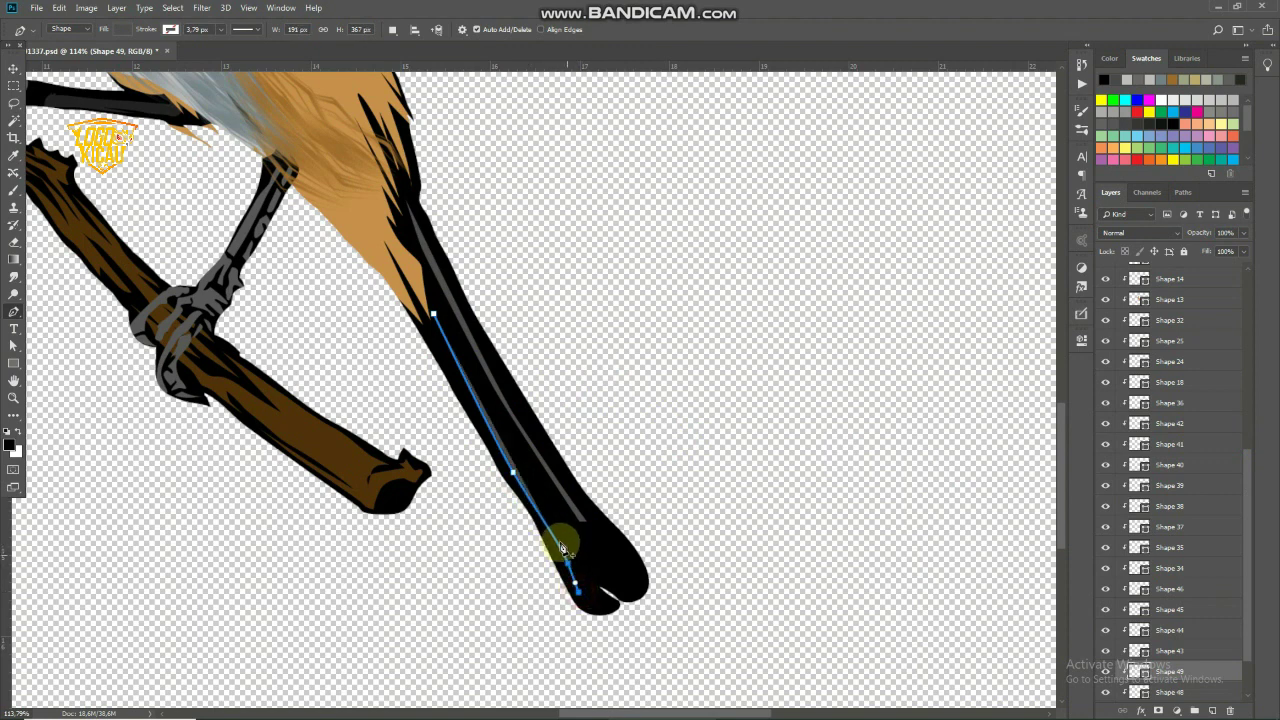
{"action": "left_click", "coordinate": [552, 530]}
{"action": "left_click", "coordinate": [549, 518]}
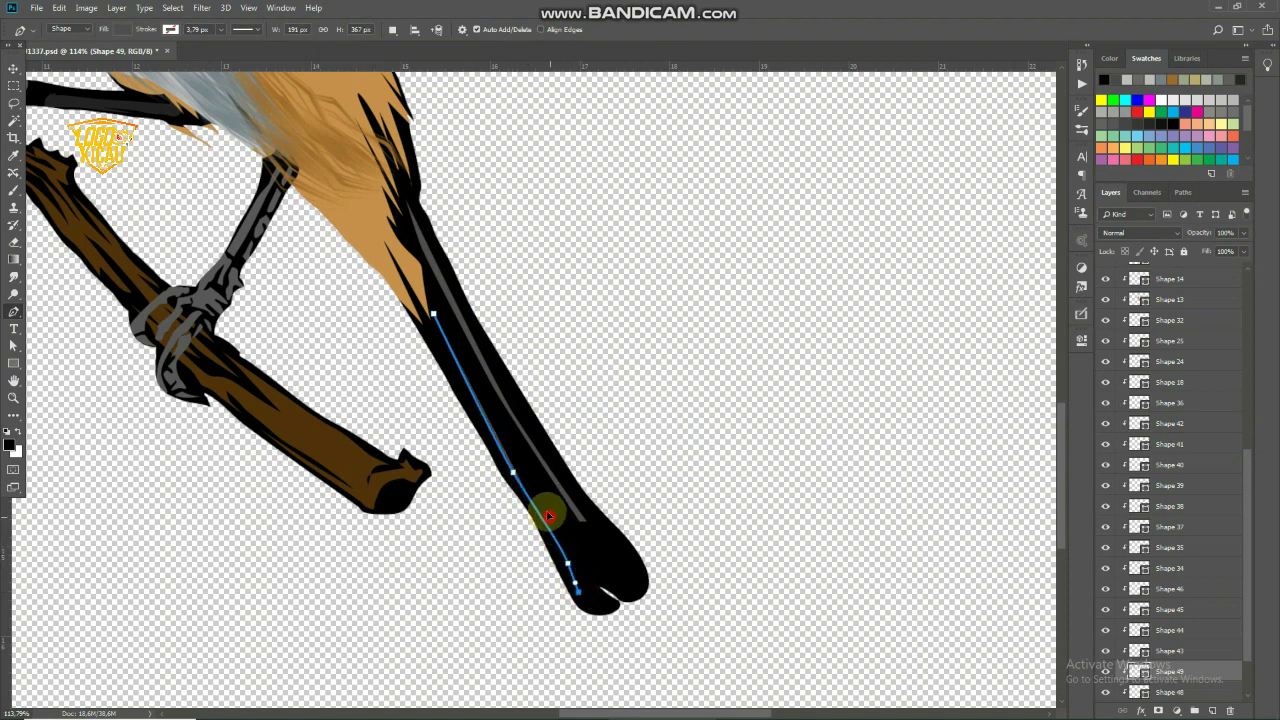
{"action": "left_click", "coordinate": [527, 479]}
{"action": "left_click", "coordinate": [486, 408]}
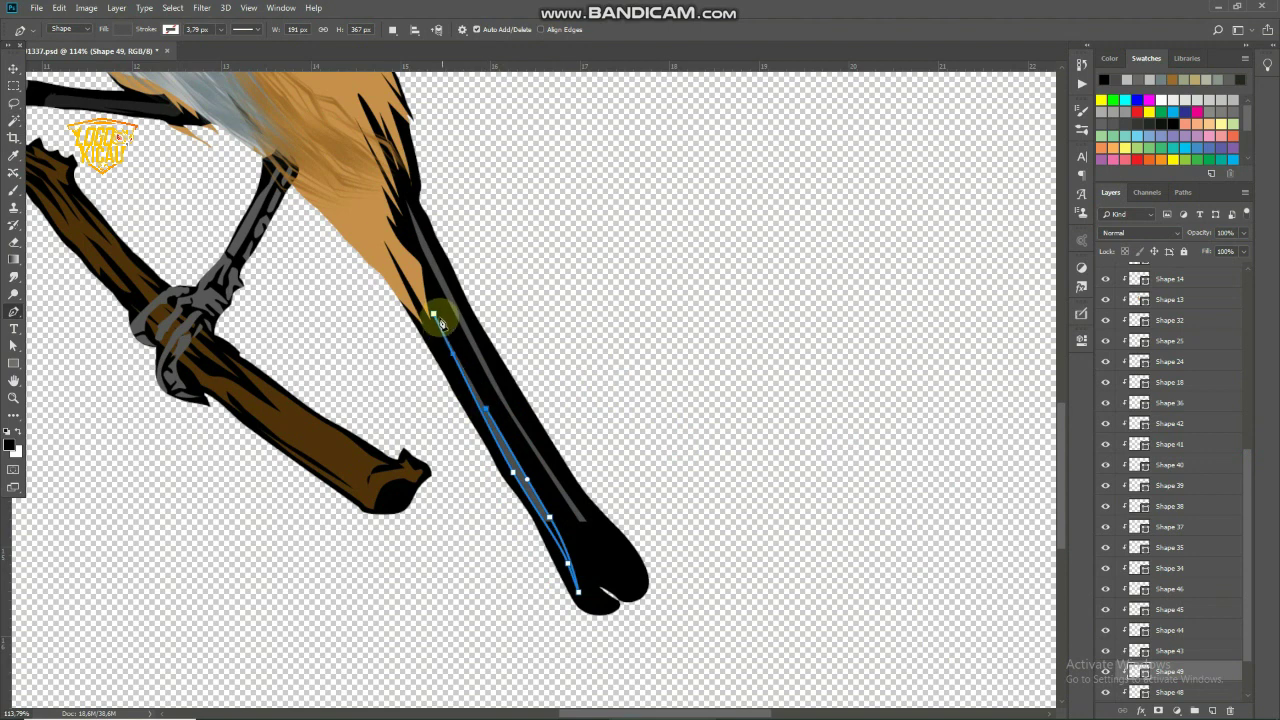
{"action": "left_click", "coordinate": [415, 278]}
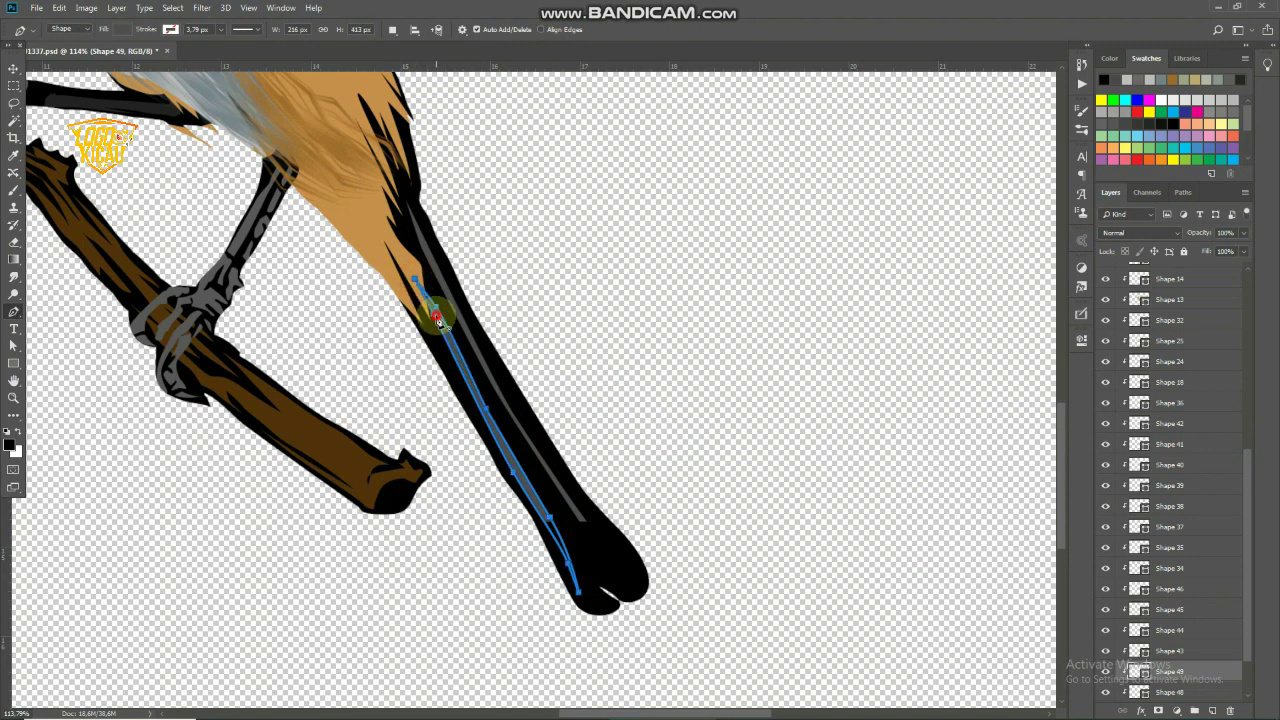
{"action": "left_click", "coordinate": [437, 318]}
{"action": "key", "text": "Return"}
{"action": "scroll", "coordinate": [560, 314], "scroll_direction": "down", "scroll_amount": 5}
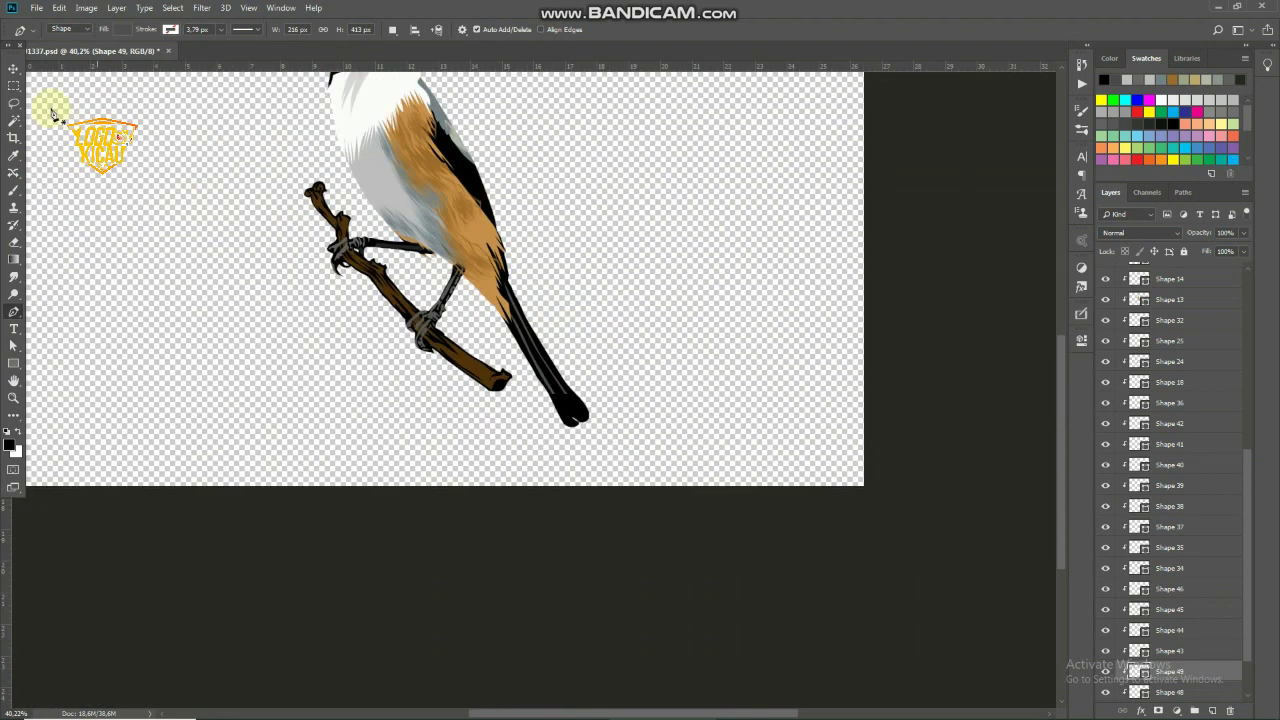
Deselect all layers and merge Layer 3 into Layer 2
{"action": "left_click", "coordinate": [13, 68]}
{"action": "scroll", "coordinate": [571, 371], "scroll_direction": "down", "scroll_amount": 2}
{"action": "scroll", "coordinate": [543, 305], "scroll_direction": "down", "scroll_amount": 2}
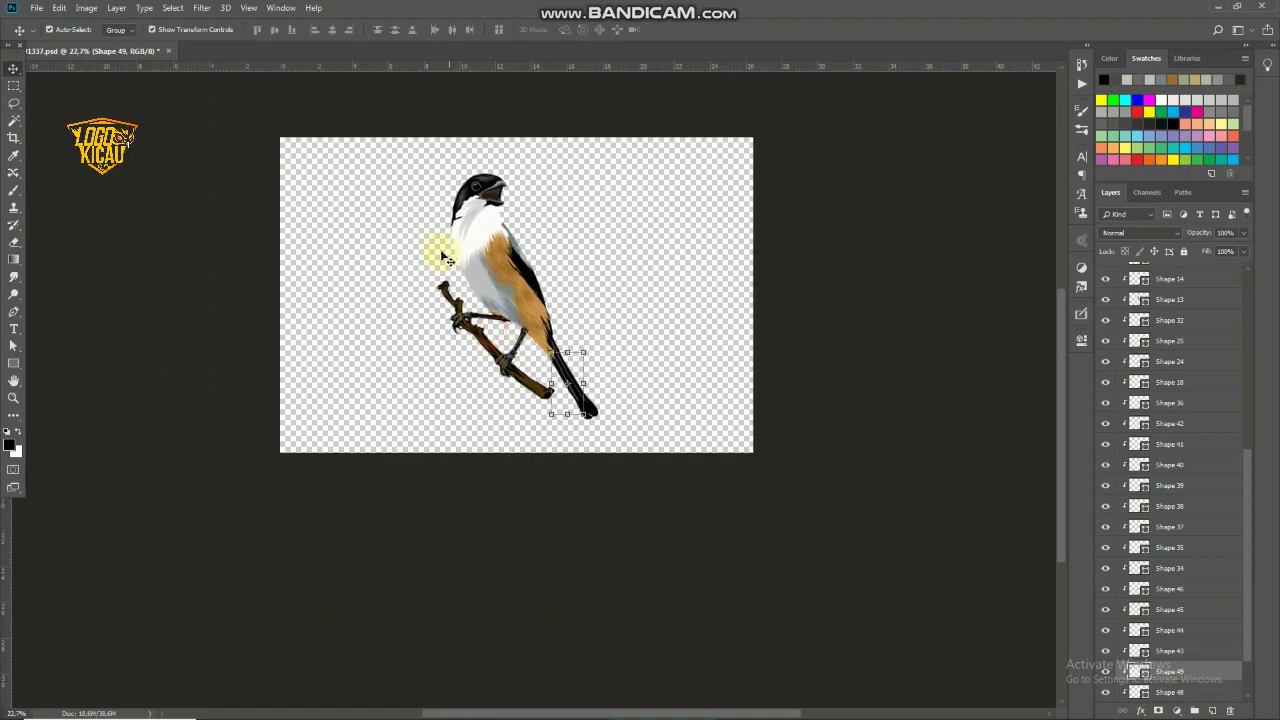
{"action": "scroll", "coordinate": [445, 250], "scroll_direction": "up", "scroll_amount": 2}
{"action": "scroll", "coordinate": [470, 257], "scroll_direction": "up", "scroll_amount": 1}
{"action": "left_click", "coordinate": [988, 400]}
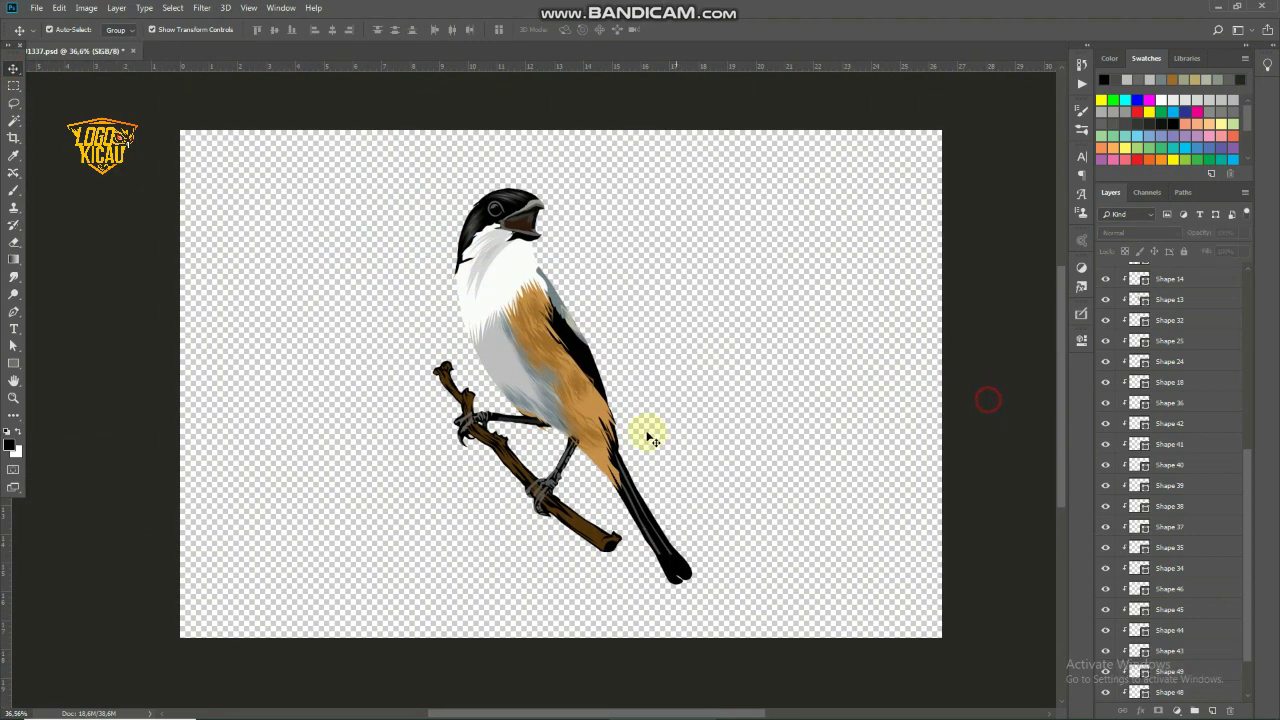
{"action": "scroll", "coordinate": [650, 437], "scroll_direction": "down", "scroll_amount": 1}
{"action": "scroll", "coordinate": [567, 424], "scroll_direction": "up", "scroll_amount": 1}
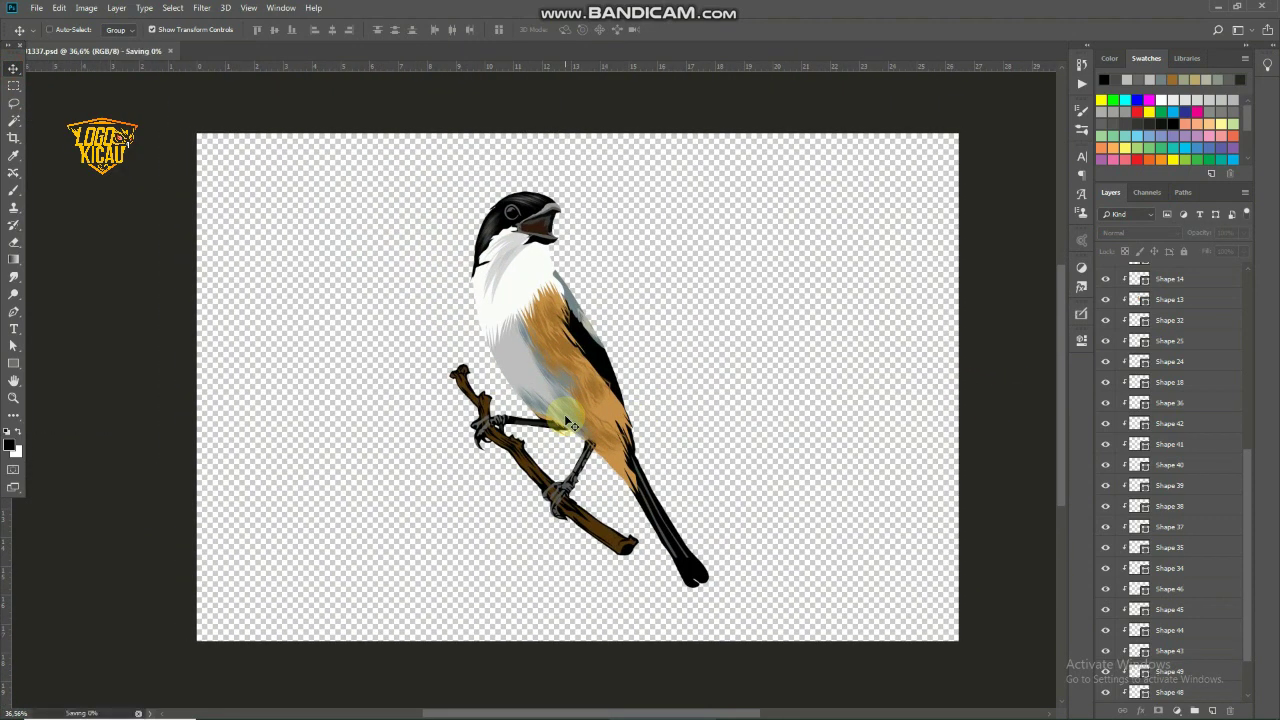
{"action": "scroll", "coordinate": [1187, 339], "scroll_direction": "up", "scroll_amount": 3}
{"action": "scroll", "coordinate": [1187, 339], "scroll_direction": "up", "scroll_amount": 4}
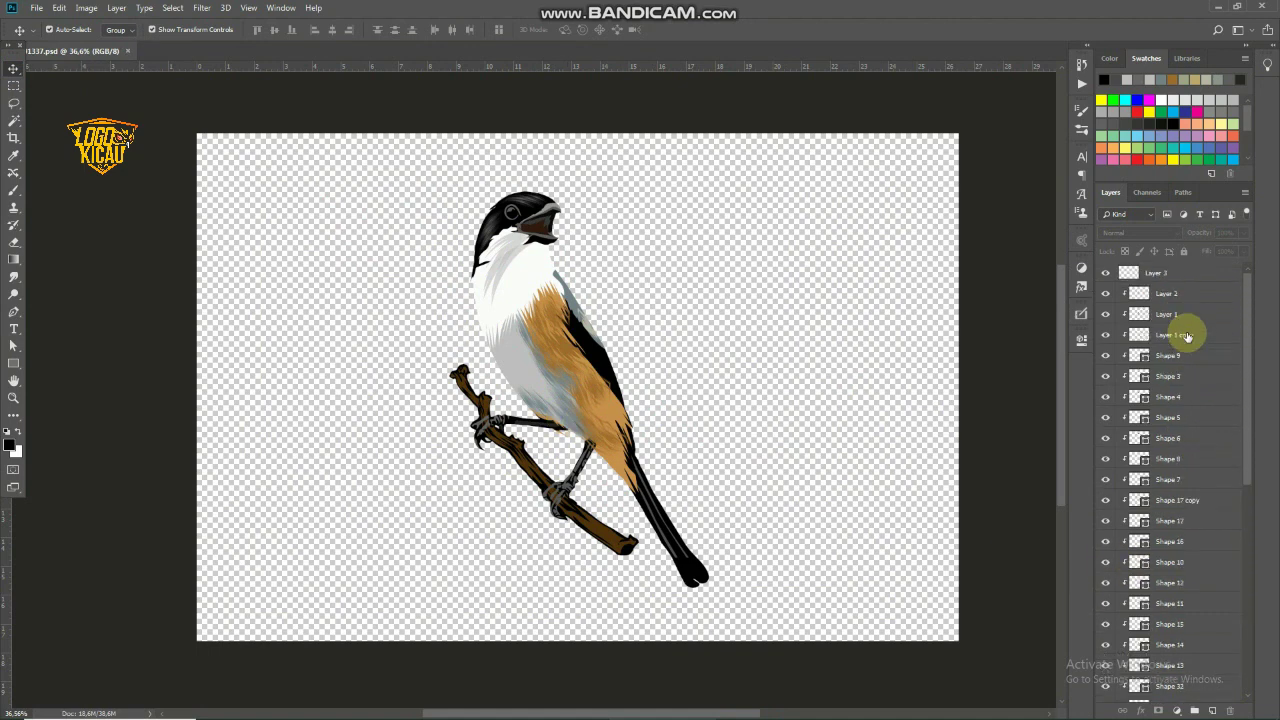
{"action": "left_click", "coordinate": [1190, 273]}
{"action": "key", "text": "ctrl+e"}
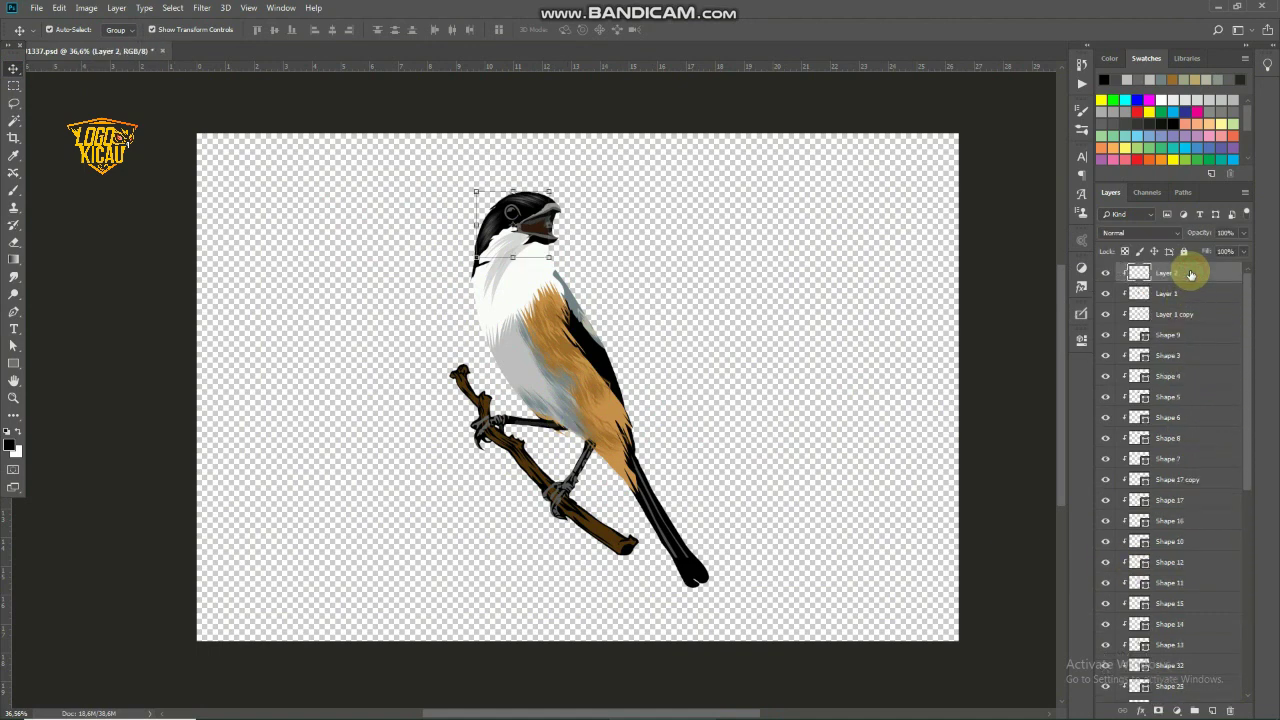
Group all shape layers down to Shape 47 into Group 1 and toggle its visibility
{"action": "scroll", "coordinate": [1220, 506], "scroll_direction": "down", "scroll_amount": 4}
{"action": "scroll", "coordinate": [1218, 511], "scroll_direction": "down", "scroll_amount": 5}
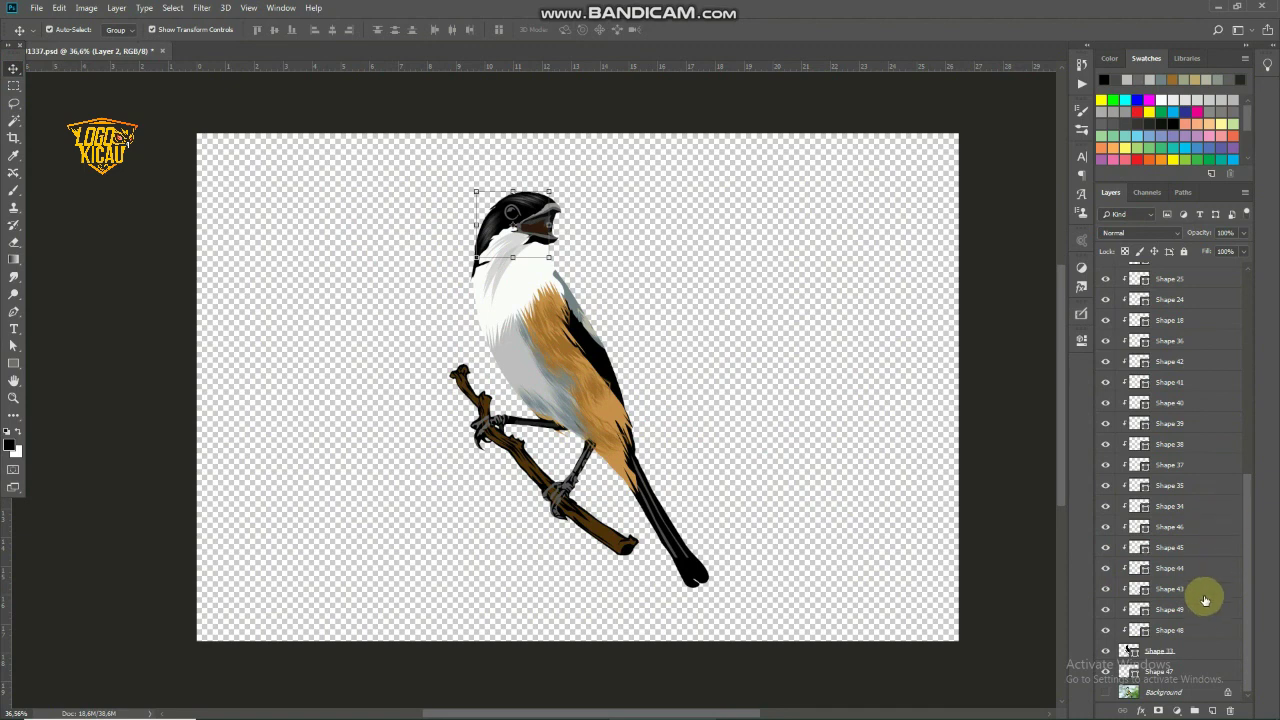
{"action": "left_click", "coordinate": [1178, 672], "text": "shift"}
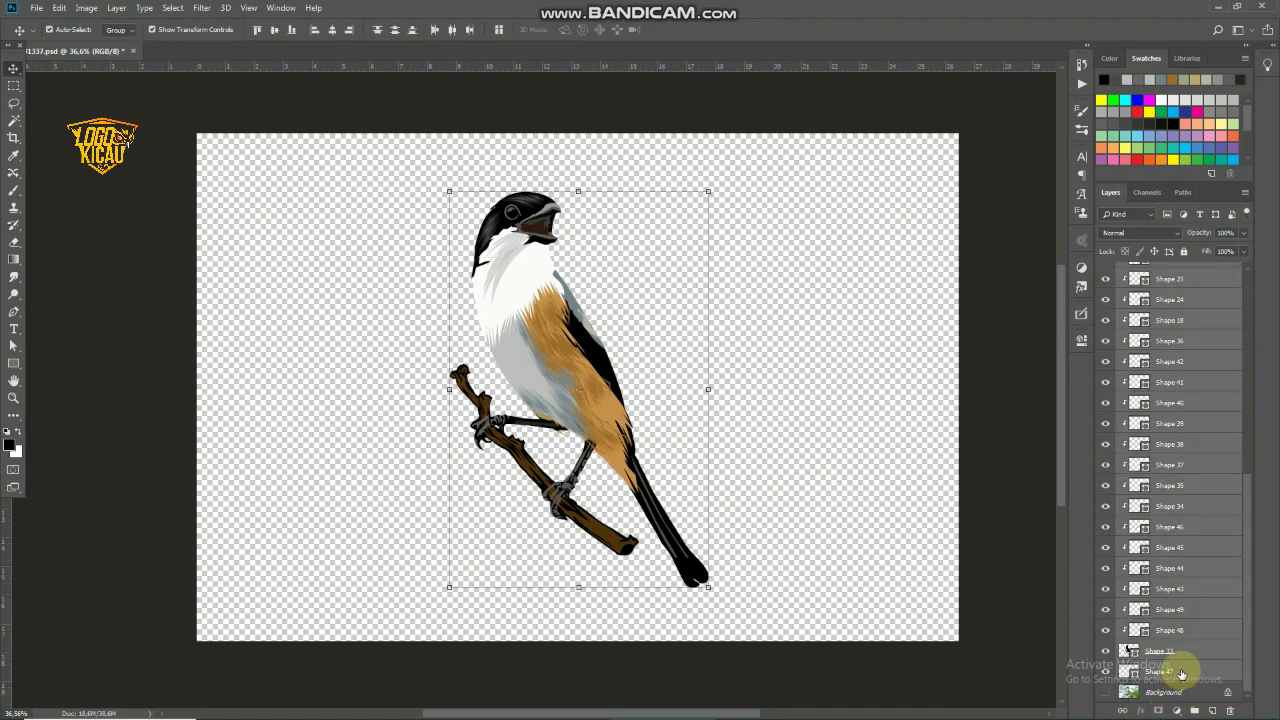
{"action": "right_click", "coordinate": [1181, 674]}
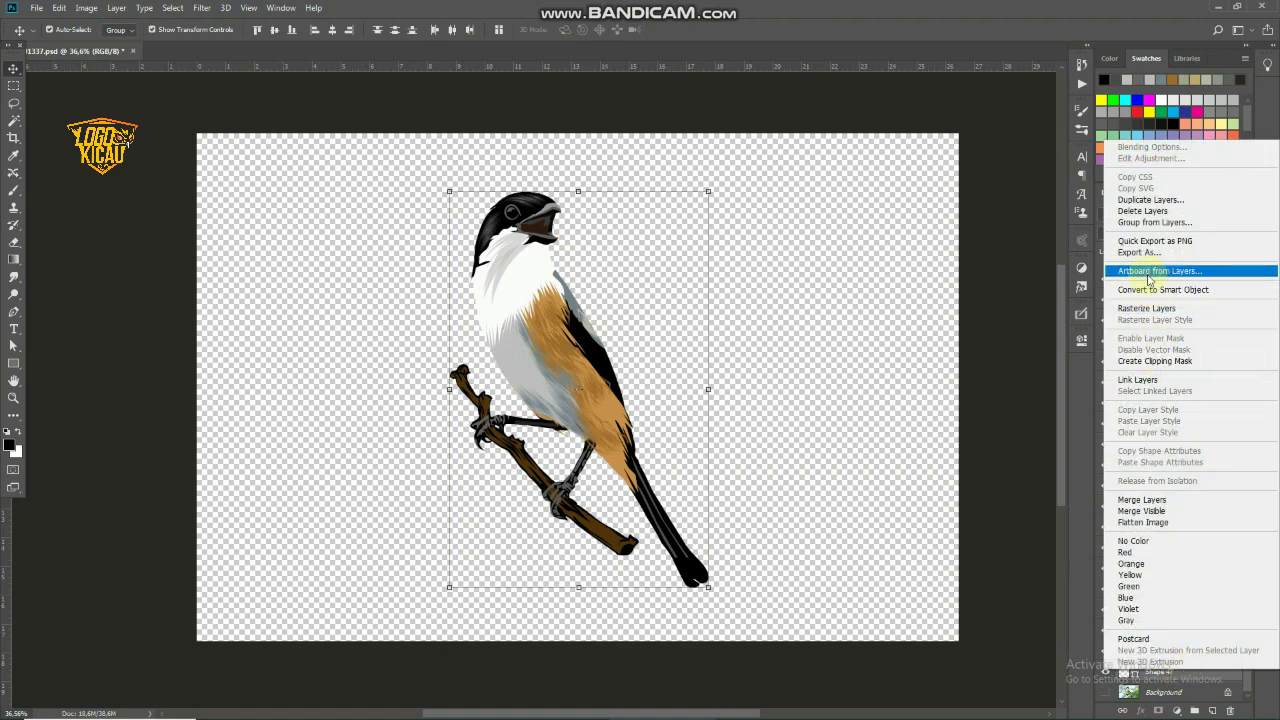
{"action": "left_click", "coordinate": [1157, 223]}
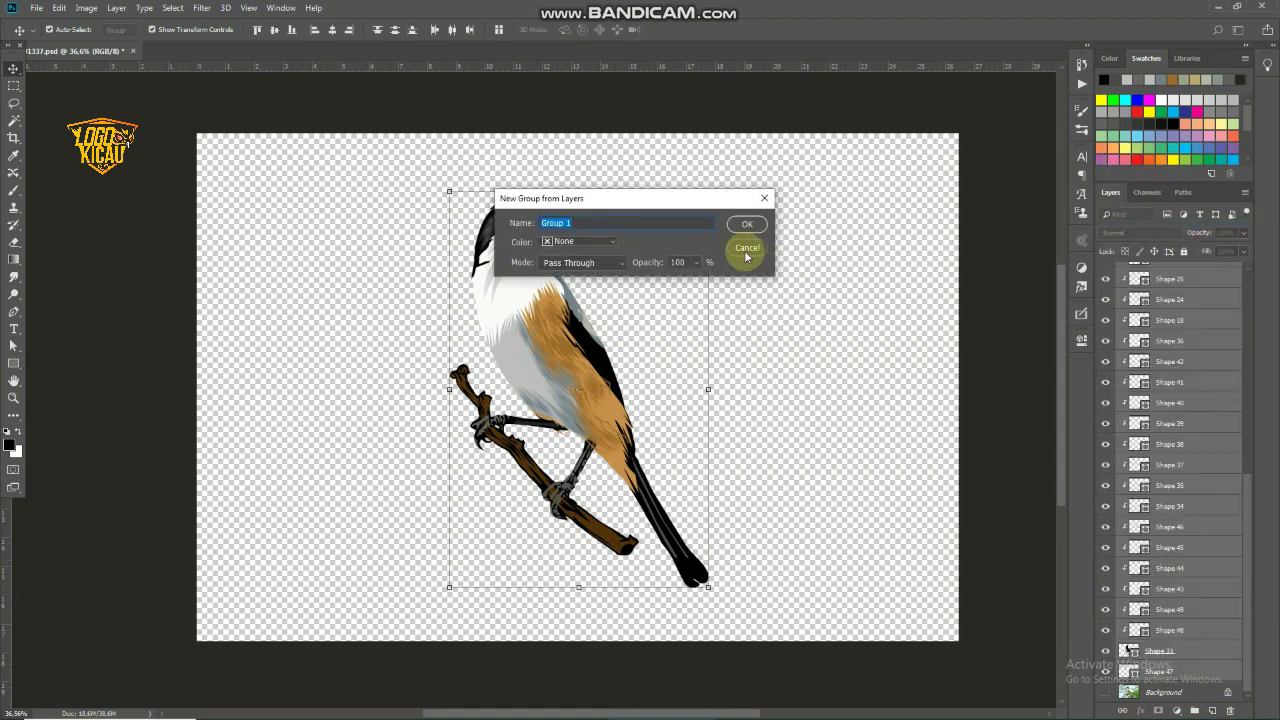
{"action": "left_click", "coordinate": [747, 226]}
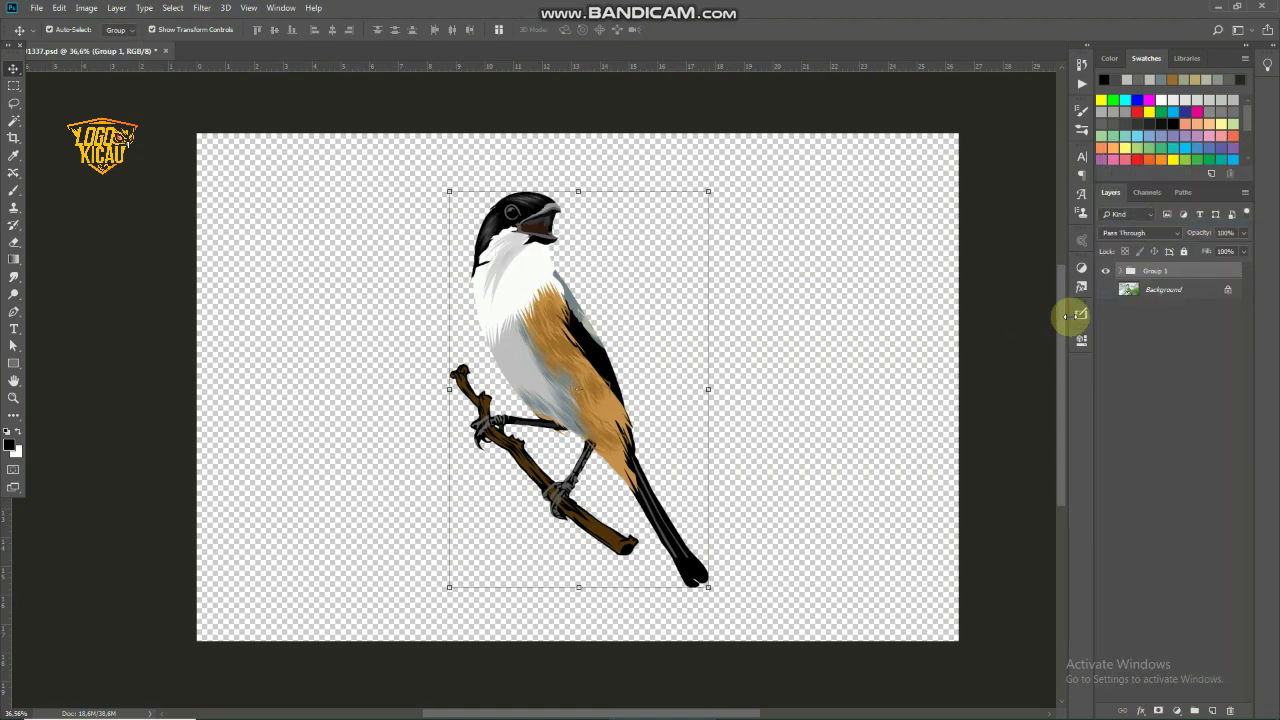
{"action": "left_click", "coordinate": [1107, 271]}
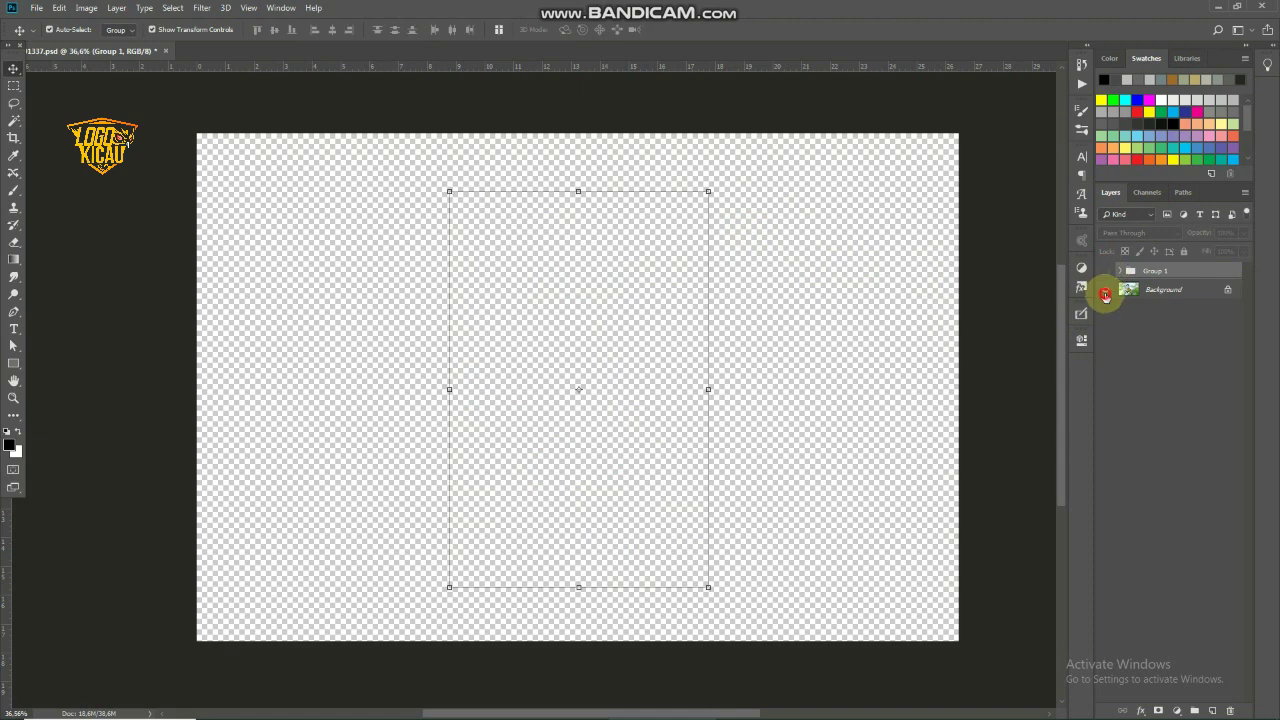
{"action": "left_click", "coordinate": [1106, 289]}
Show Group 1 and move the traced bird right beside the photo bird
{"action": "left_click", "coordinate": [1106, 270]}
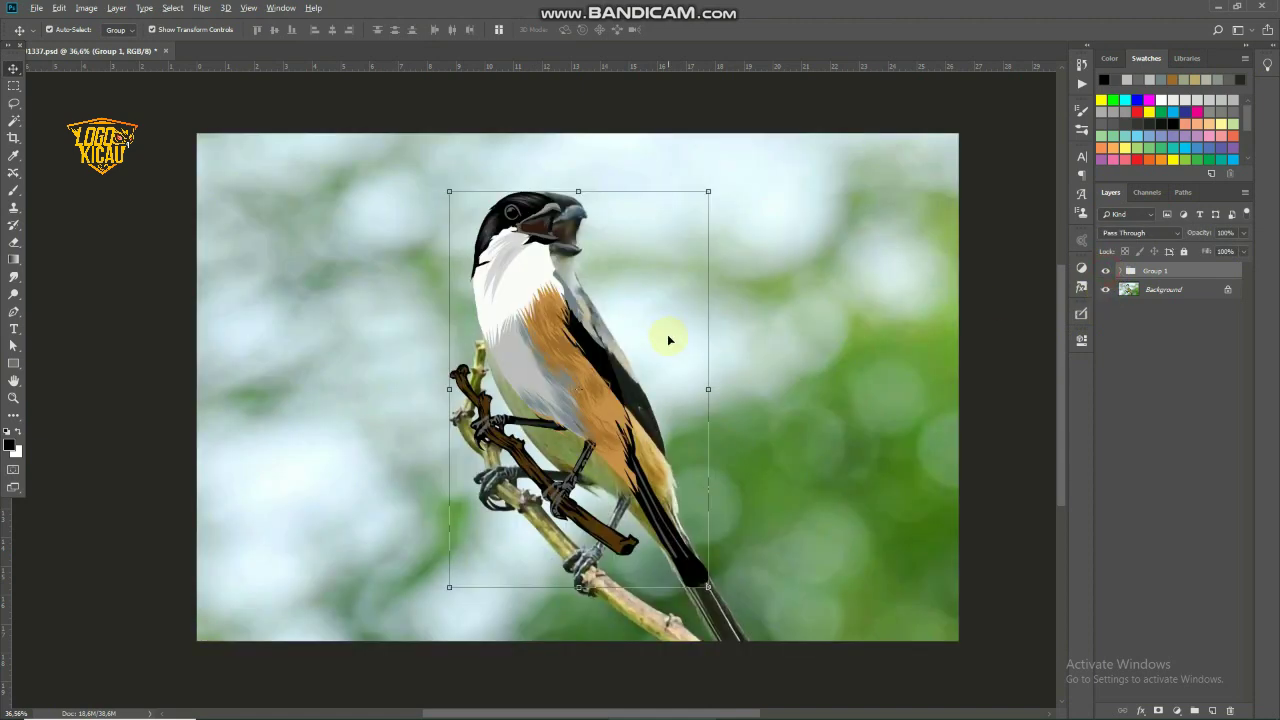
{"action": "scroll", "coordinate": [665, 345], "scroll_direction": "down", "scroll_amount": 2}
{"action": "left_click", "coordinate": [590, 222]}
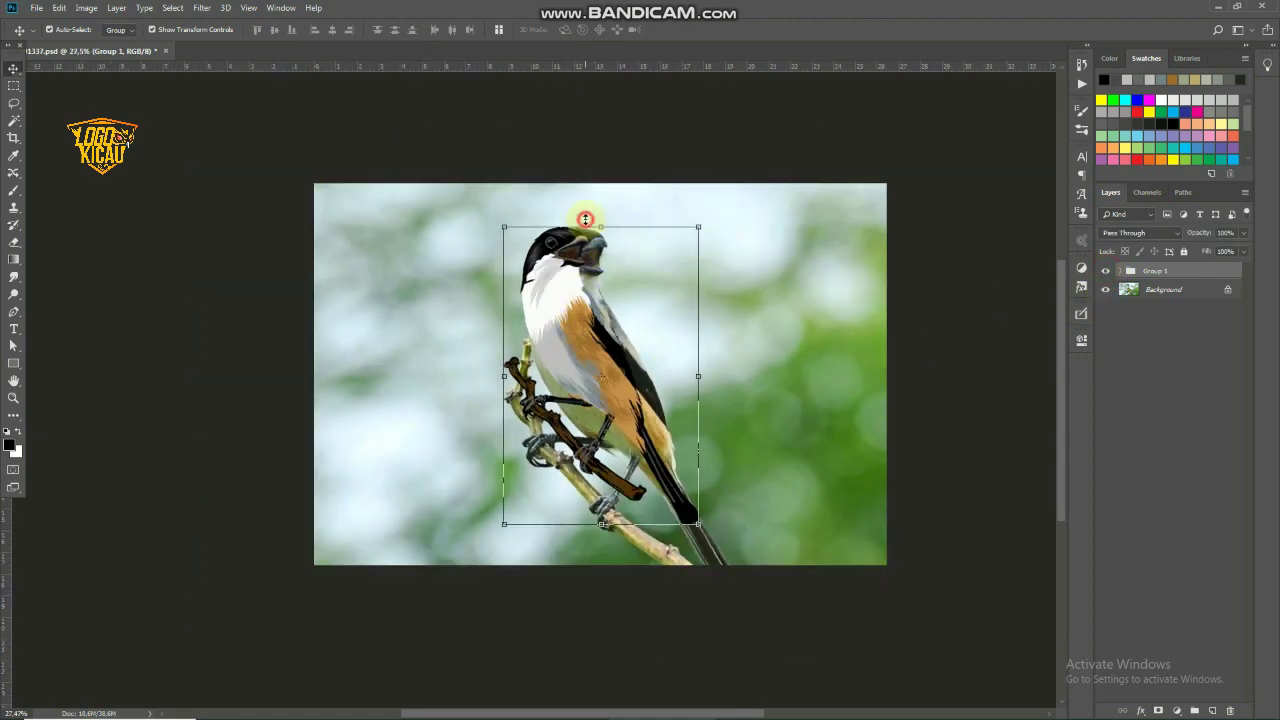
{"action": "left_click_drag", "start_coordinate": [557, 290], "coordinate": [727, 287]}
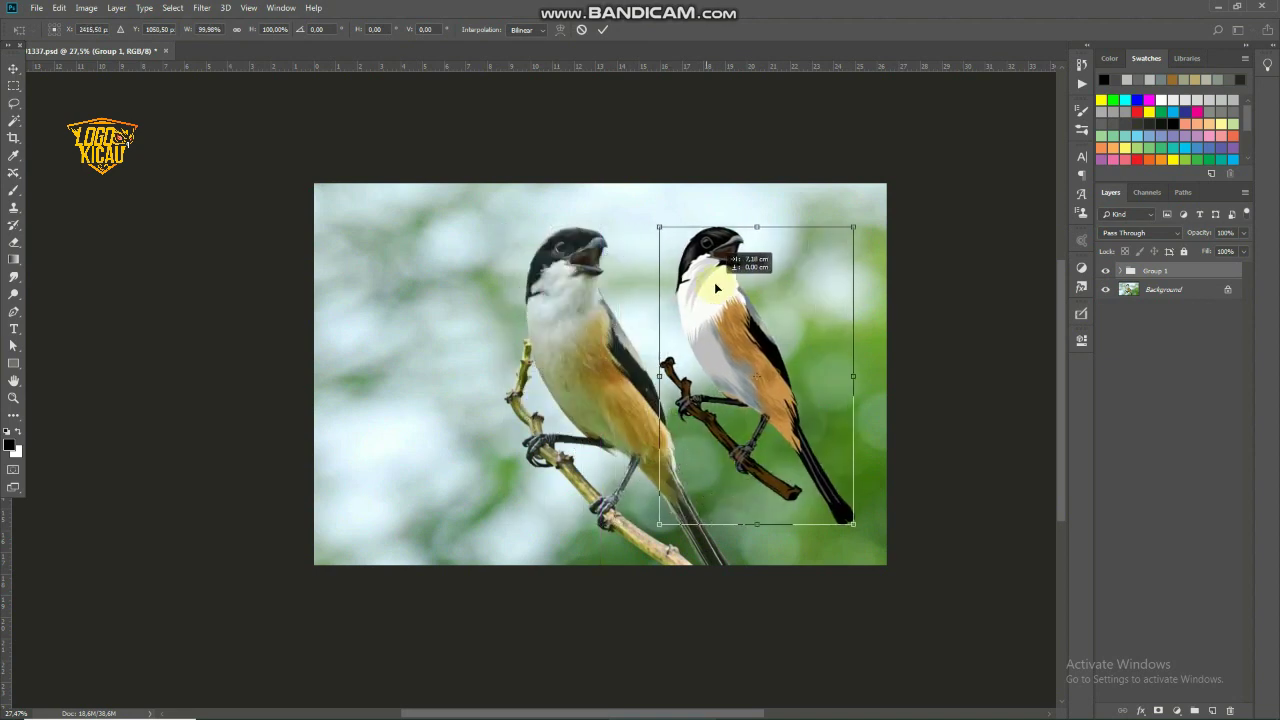
{"action": "key", "text": "Return"}
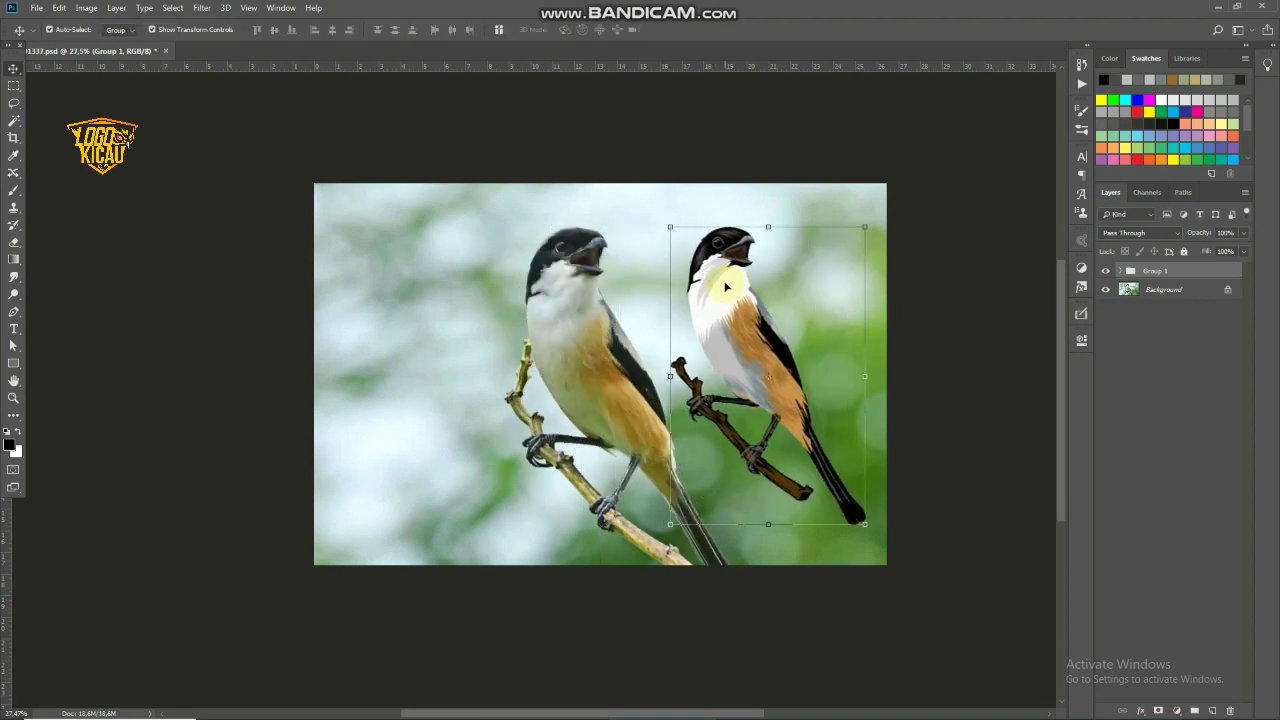
Hide the bird photo layer and shift the traced bird left toward the canvas centre
{"action": "scroll", "coordinate": [831, 317], "scroll_direction": "down", "scroll_amount": 1}
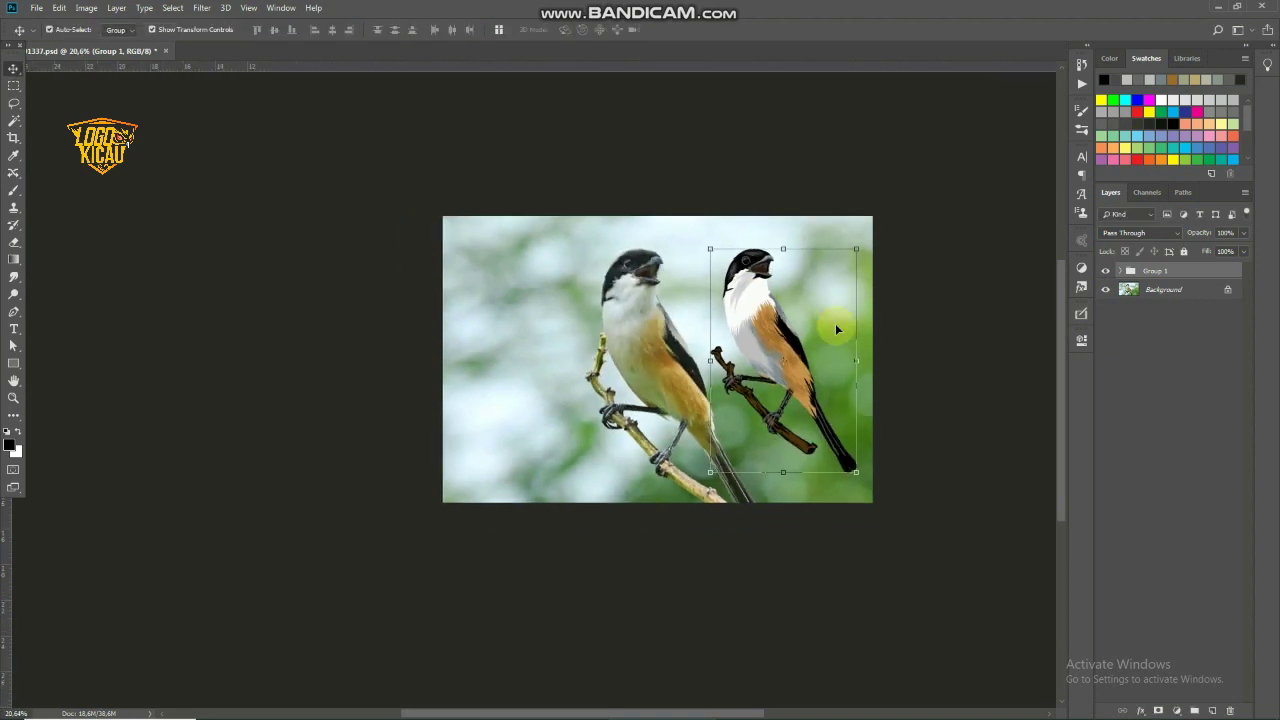
{"action": "left_click", "coordinate": [1107, 289]}
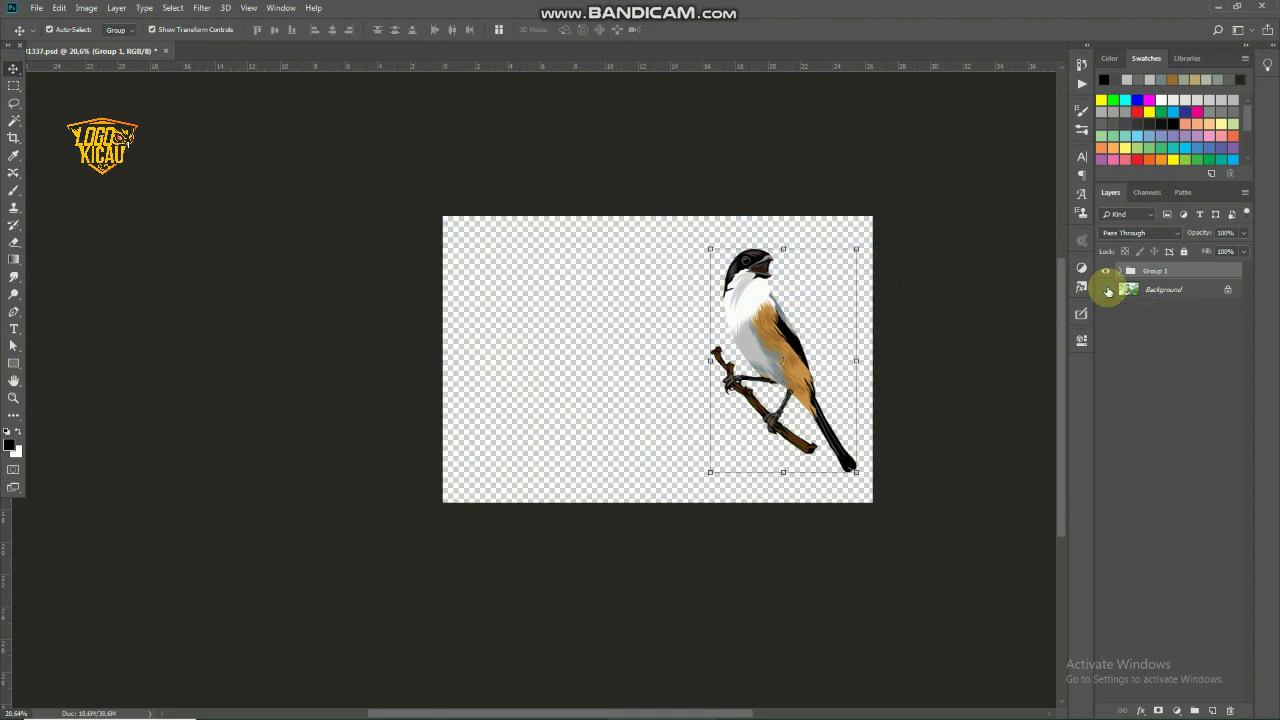
{"action": "left_click", "coordinate": [1107, 289]}
{"action": "left_click", "coordinate": [1107, 289]}
{"action": "left_click", "coordinate": [1107, 289]}
{"action": "left_click", "coordinate": [1107, 289]}
{"action": "left_click", "coordinate": [758, 305]}
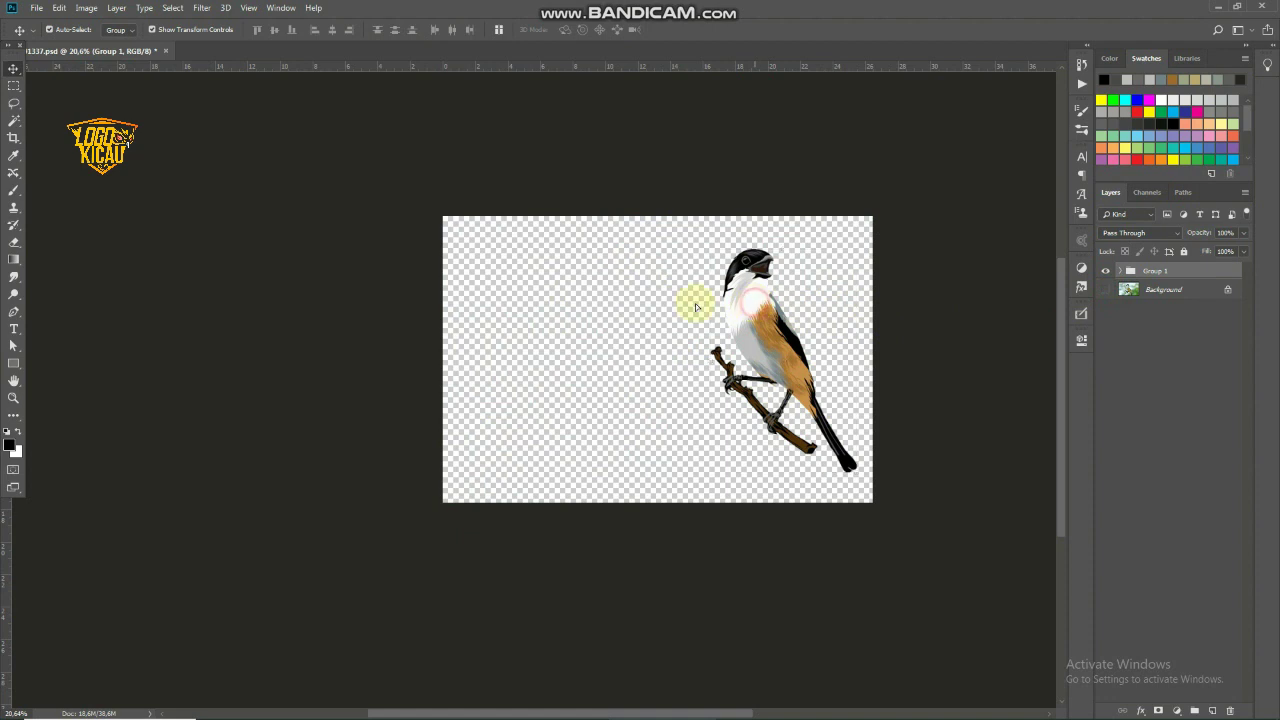
{"action": "left_click_drag", "start_coordinate": [696, 307], "coordinate": [647, 309]}
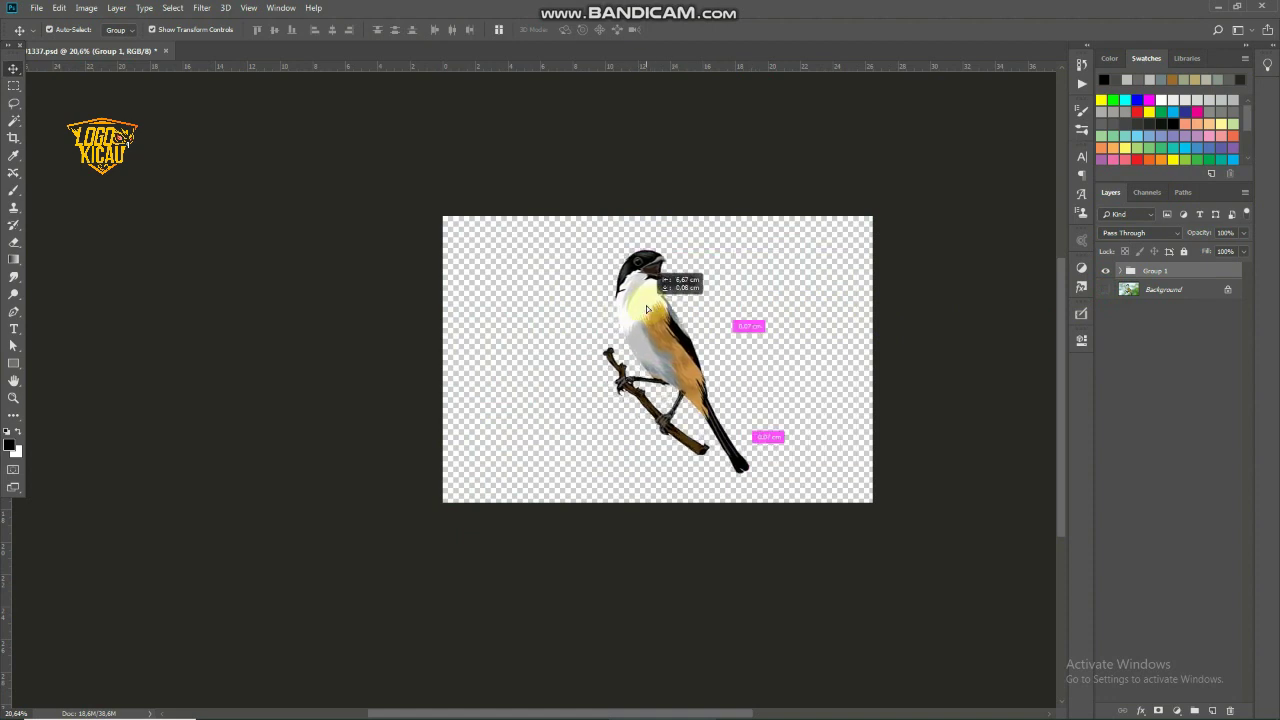
Add a Solid Color fill layer directly above the Background layer
{"action": "left_click", "coordinate": [281, 311]}
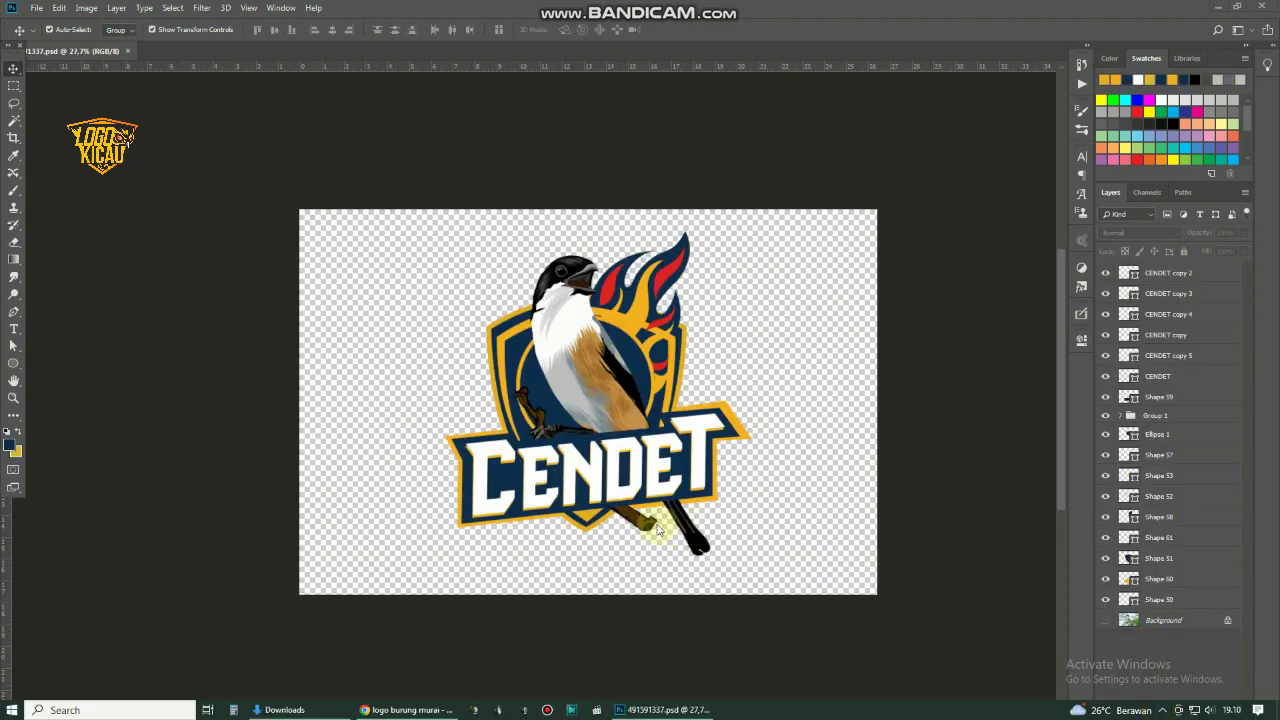
{"action": "scroll", "coordinate": [565, 475], "scroll_direction": "up", "scroll_amount": 2}
{"action": "scroll", "coordinate": [575, 468], "scroll_direction": "up", "scroll_amount": 1}
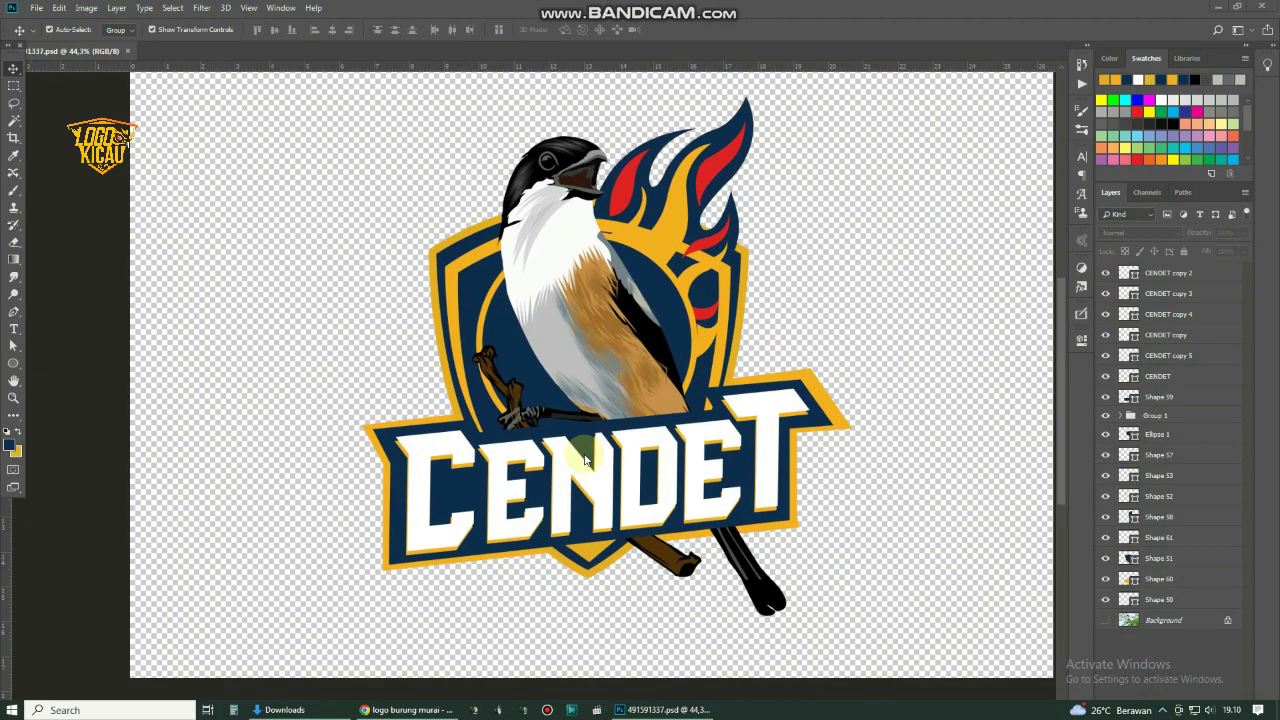
{"action": "scroll", "coordinate": [585, 460], "scroll_direction": "up", "scroll_amount": 1}
{"action": "scroll", "coordinate": [585, 459], "scroll_direction": "down", "scroll_amount": 2}
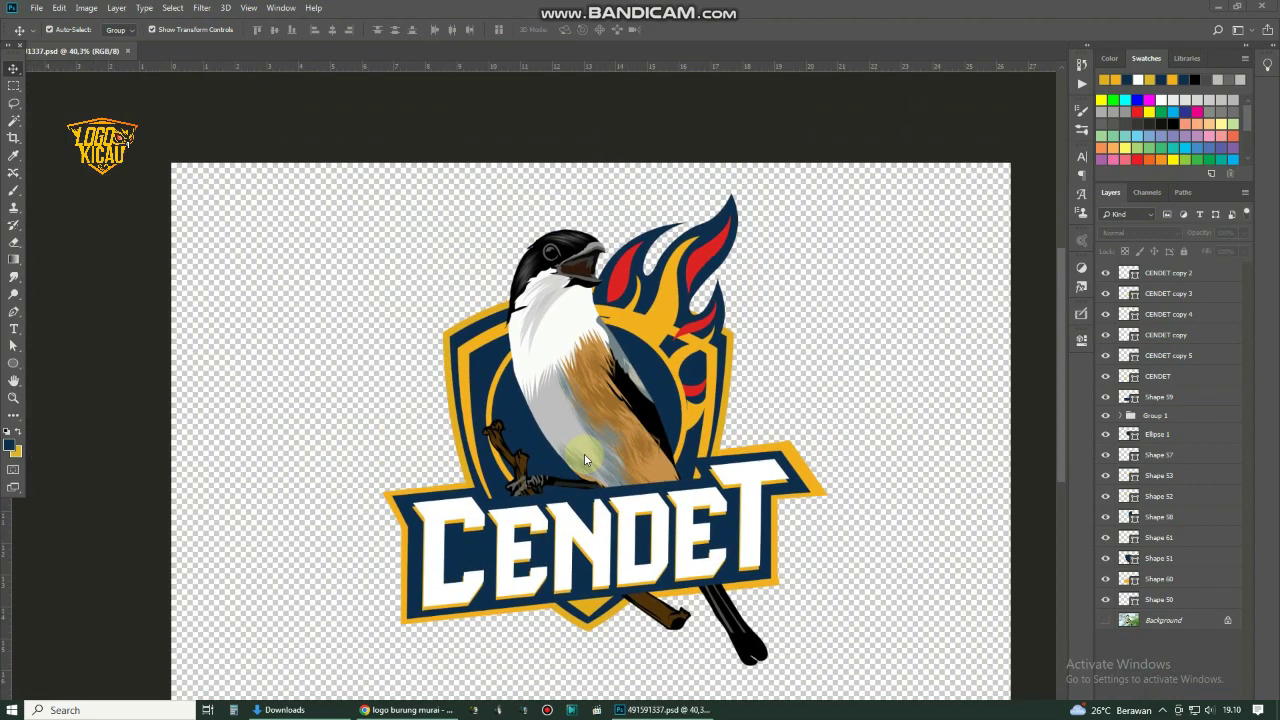
{"action": "scroll", "coordinate": [585, 459], "scroll_direction": "down", "scroll_amount": 1}
{"action": "scroll", "coordinate": [585, 459], "scroll_direction": "down", "scroll_amount": 1}
{"action": "scroll", "coordinate": [584, 454], "scroll_direction": "up", "scroll_amount": 1}
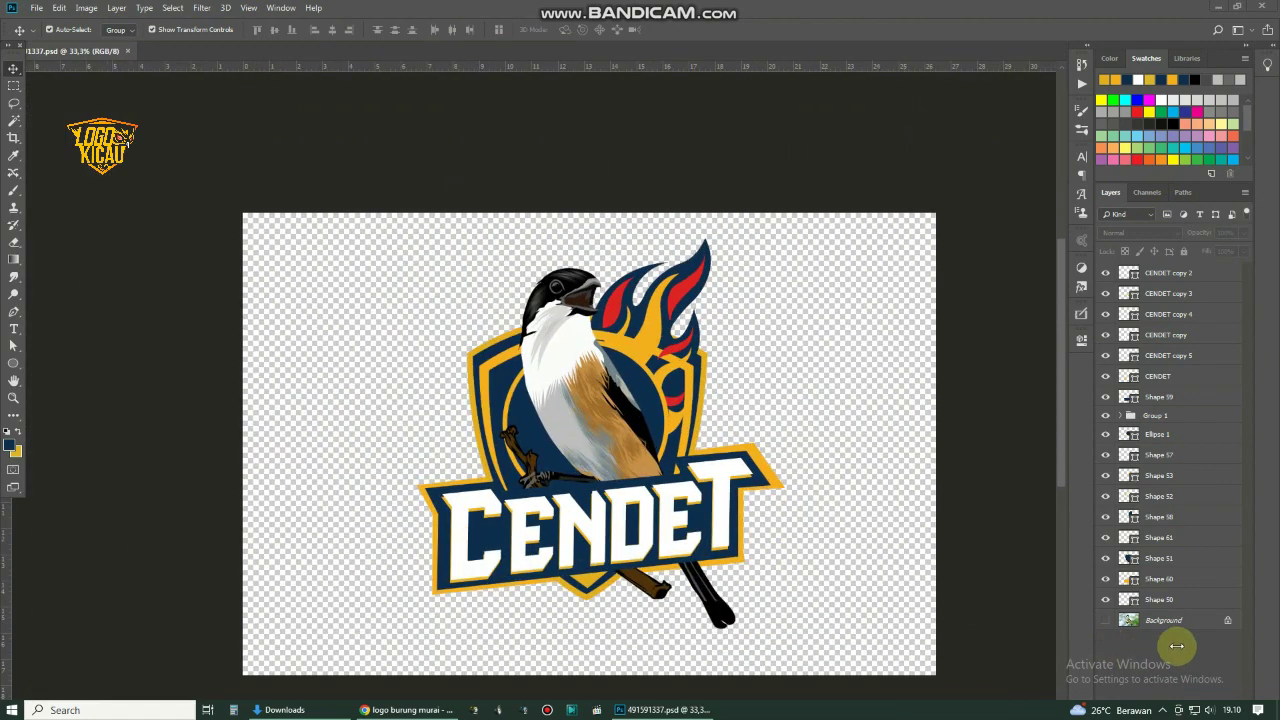
{"action": "left_click", "coordinate": [1170, 616]}
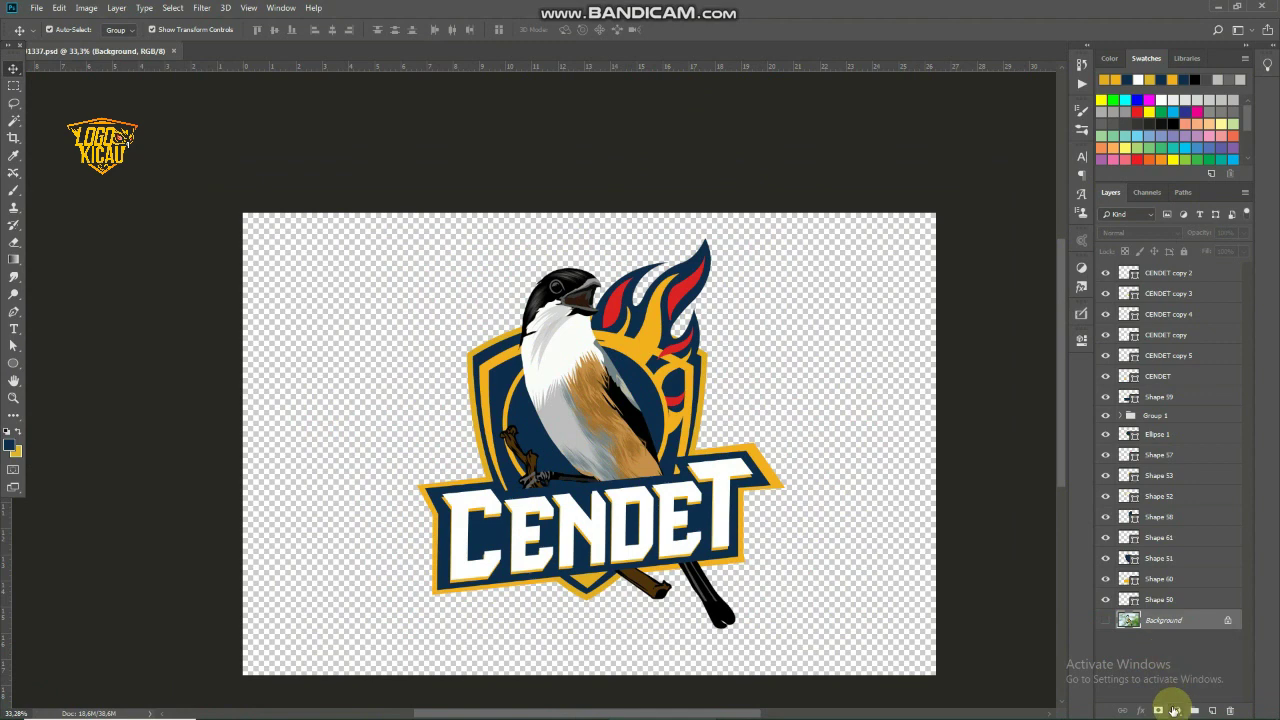
{"action": "left_click", "coordinate": [1176, 710]}
{"action": "left_click", "coordinate": [1200, 475]}
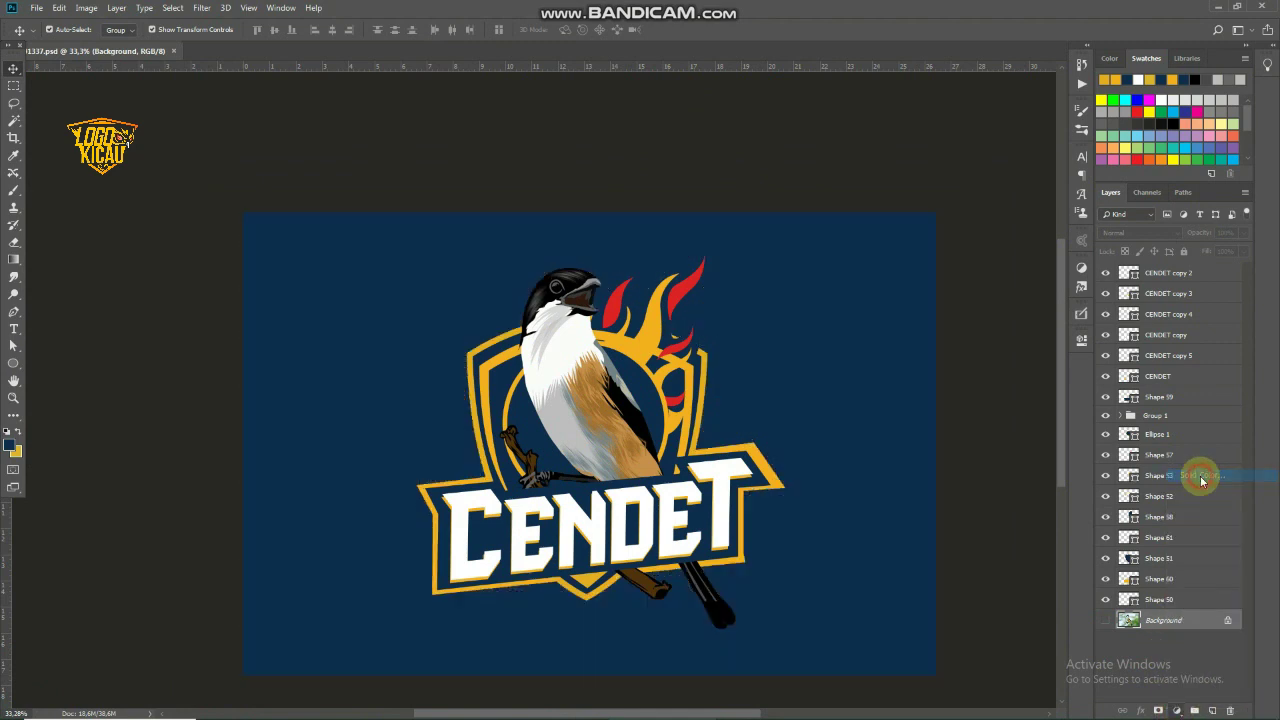
Set the fill colour to a muted maroon, RGB 108, 54, 54
{"action": "left_click", "coordinate": [998, 502]}
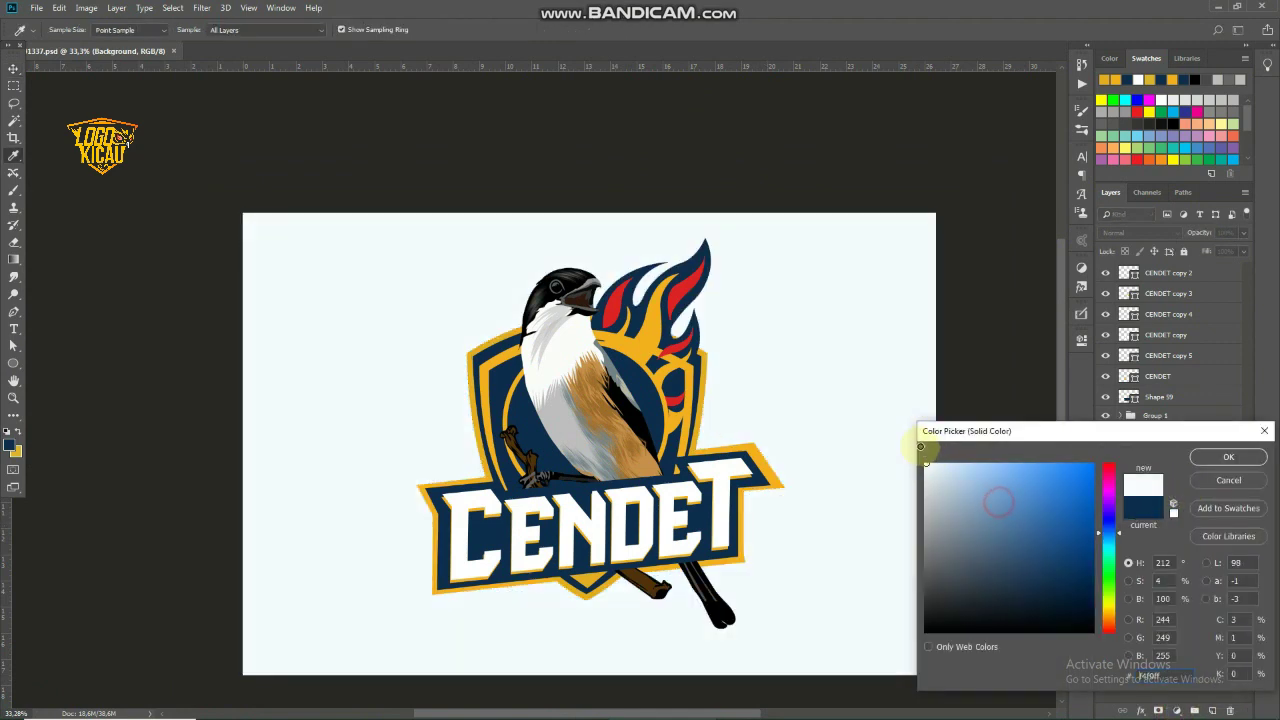
{"action": "mouse_move", "coordinate": [984, 600]}
{"action": "left_mouse_down"}
{"action": "mouse_move", "coordinate": [917, 650]}
{"action": "mouse_move", "coordinate": [1052, 560]}
{"action": "mouse_move", "coordinate": [1061, 568]}
{"action": "left_mouse_up"}
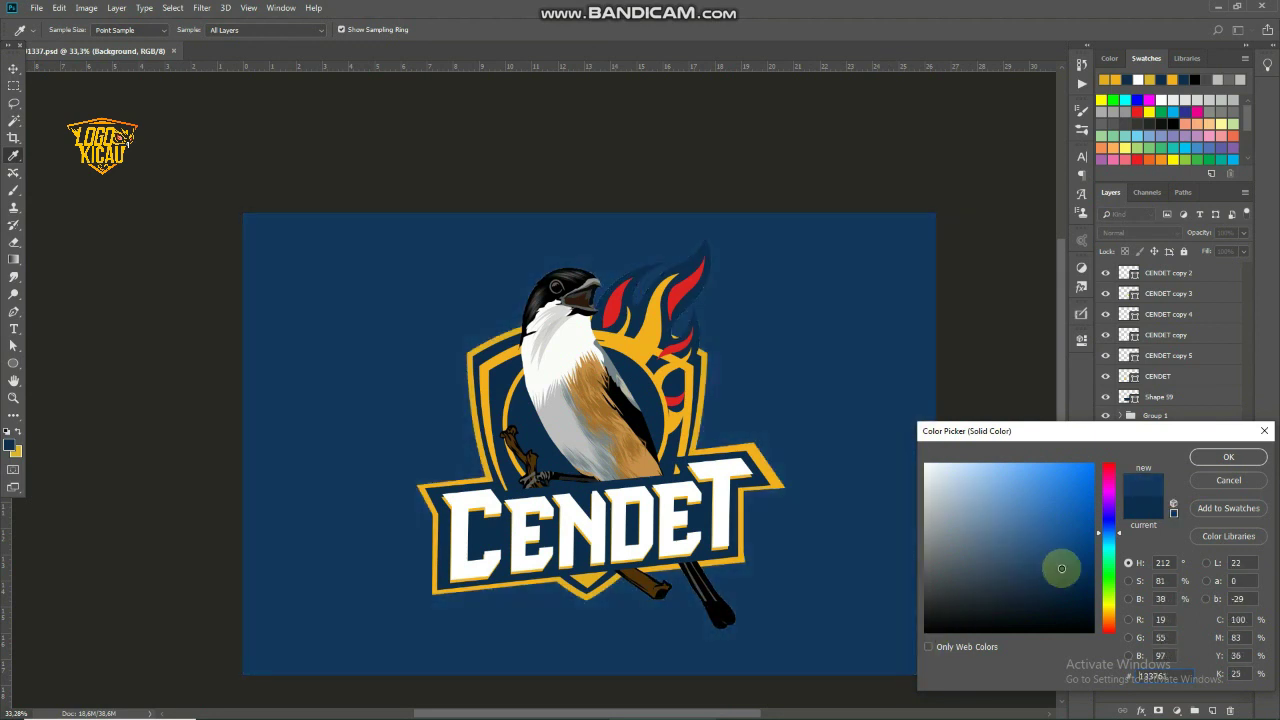
{"action": "left_click_drag", "start_coordinate": [1108, 533], "coordinate": [1108, 445]}
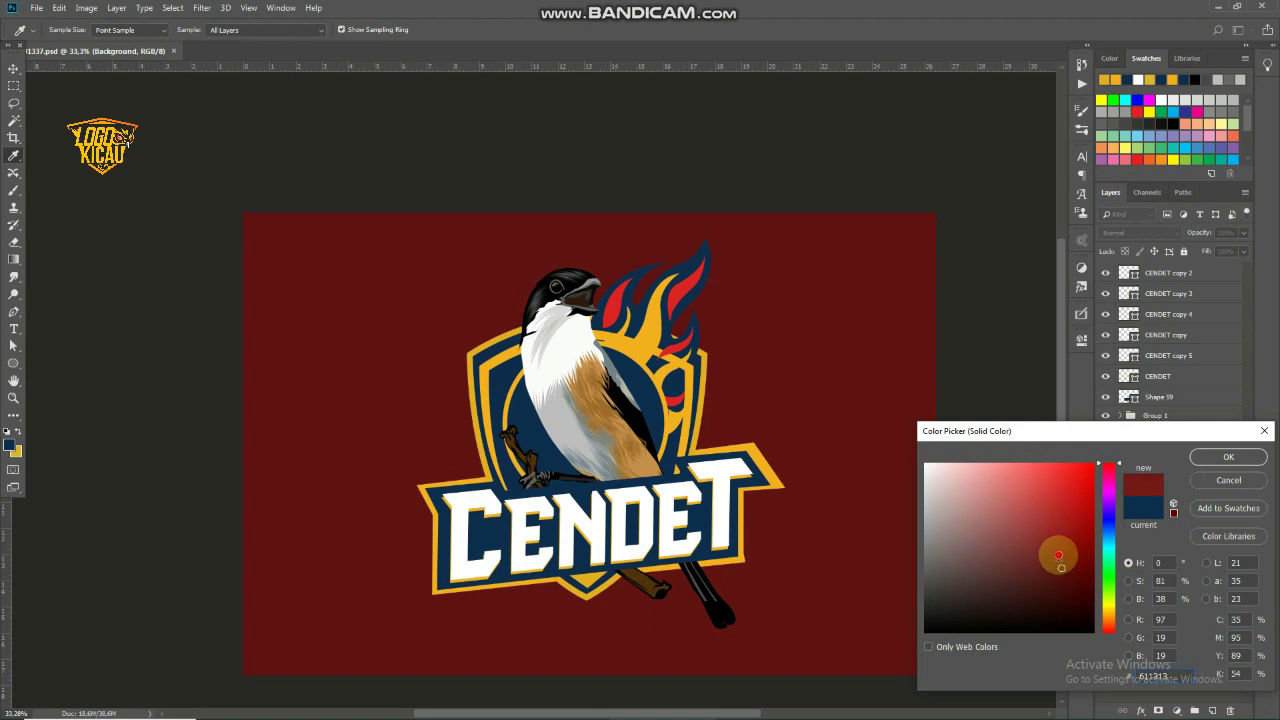
{"action": "mouse_move", "coordinate": [1058, 554]}
{"action": "left_mouse_down"}
{"action": "mouse_move", "coordinate": [1009, 561]}
{"action": "mouse_move", "coordinate": [1022, 565]}
{"action": "left_mouse_up"}
Add Layer 3 above Color Fill 1 with a gold gradient fading down from the top edge
{"action": "left_click", "coordinate": [1228, 457]}
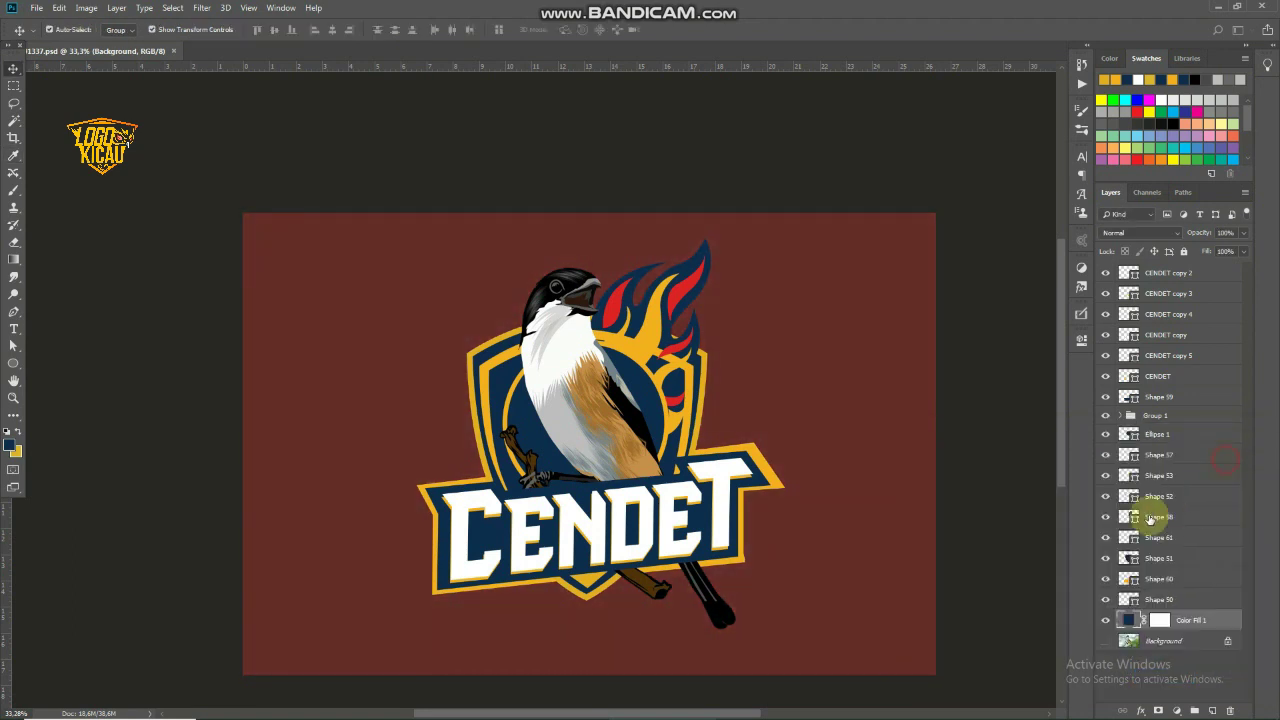
{"action": "left_click", "coordinate": [1213, 710]}
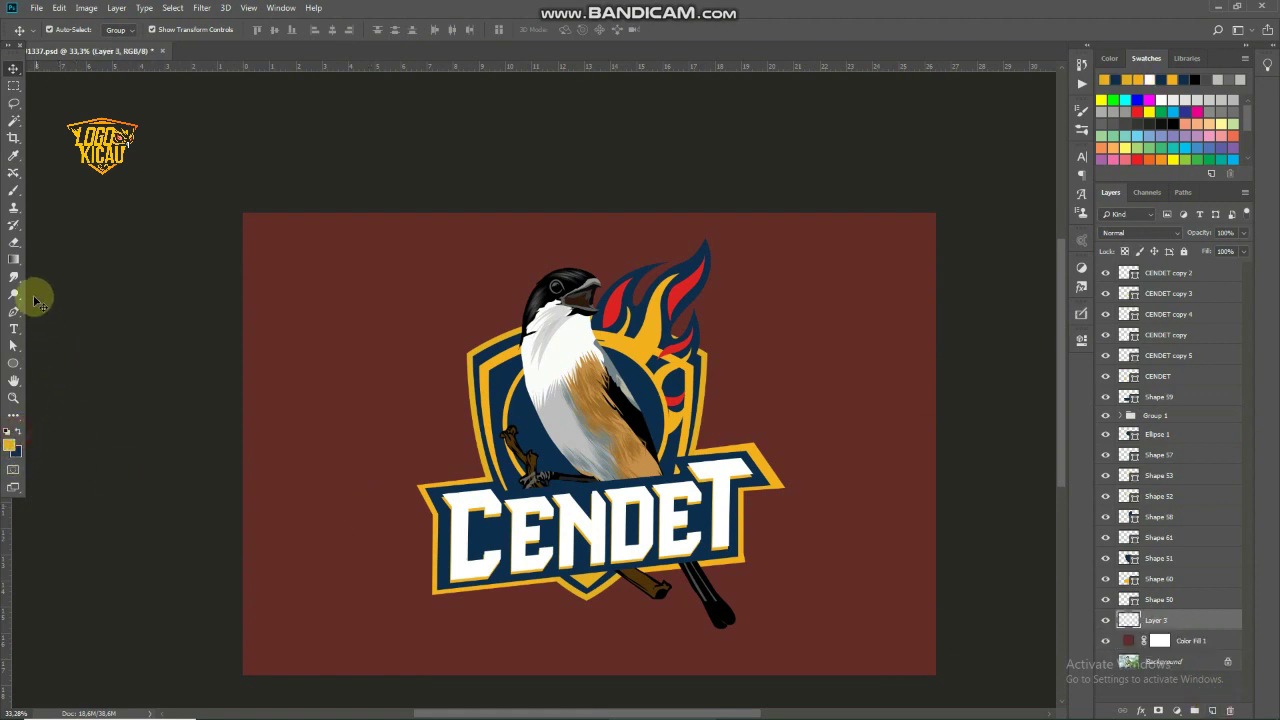
{"action": "left_click", "coordinate": [22, 263]}
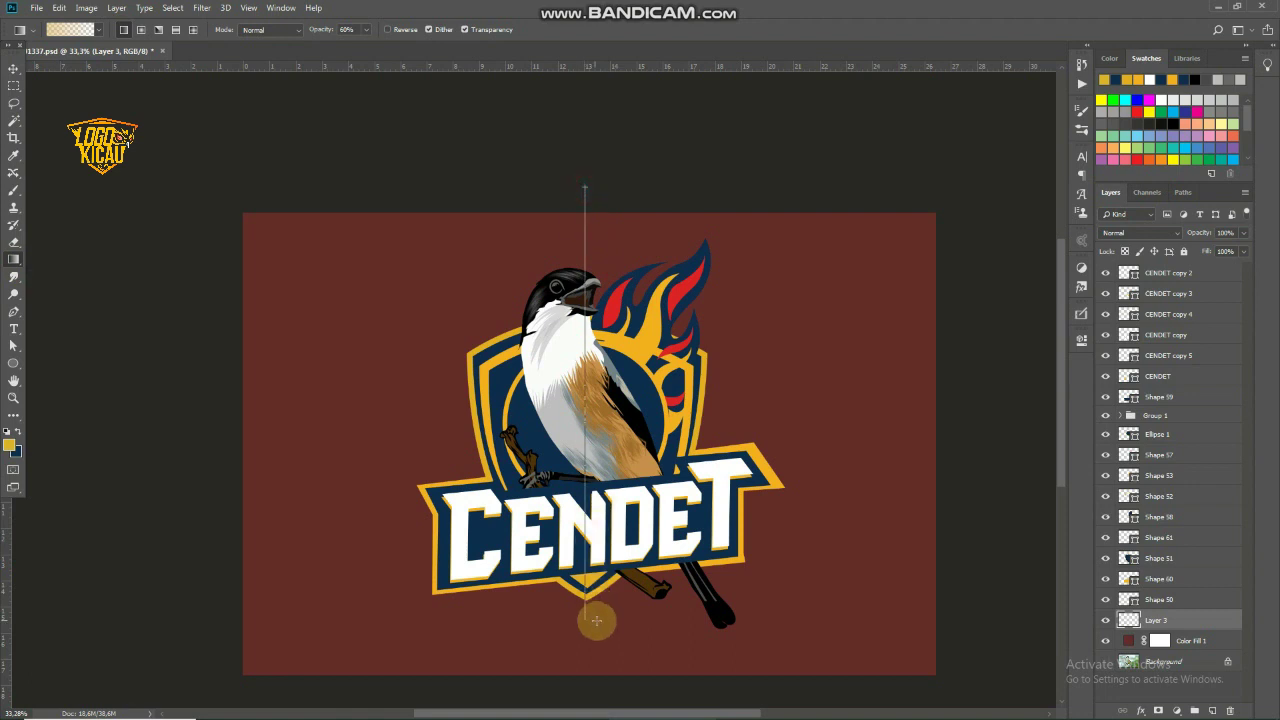
{"action": "left_click_drag", "start_coordinate": [596, 620], "coordinate": [597, 620]}
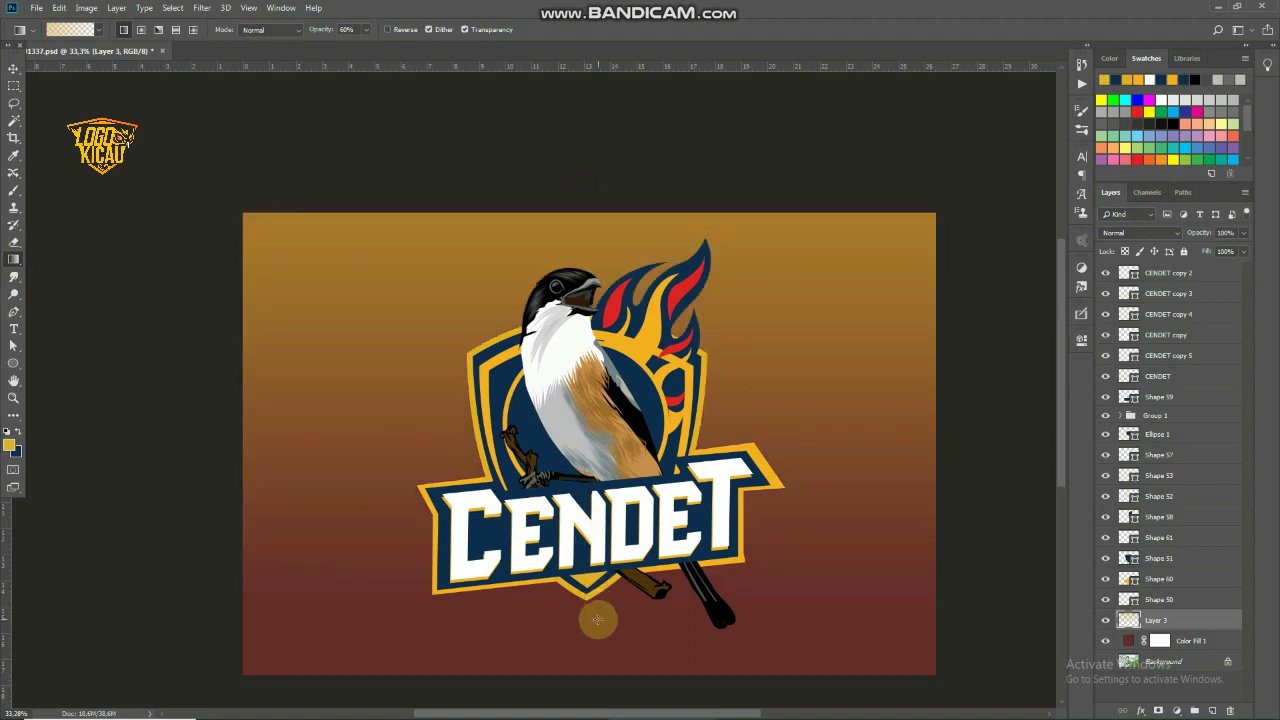
{"action": "left_click", "coordinate": [13, 68]}
{"action": "scroll", "coordinate": [588, 338], "scroll_direction": "up", "scroll_amount": 2}
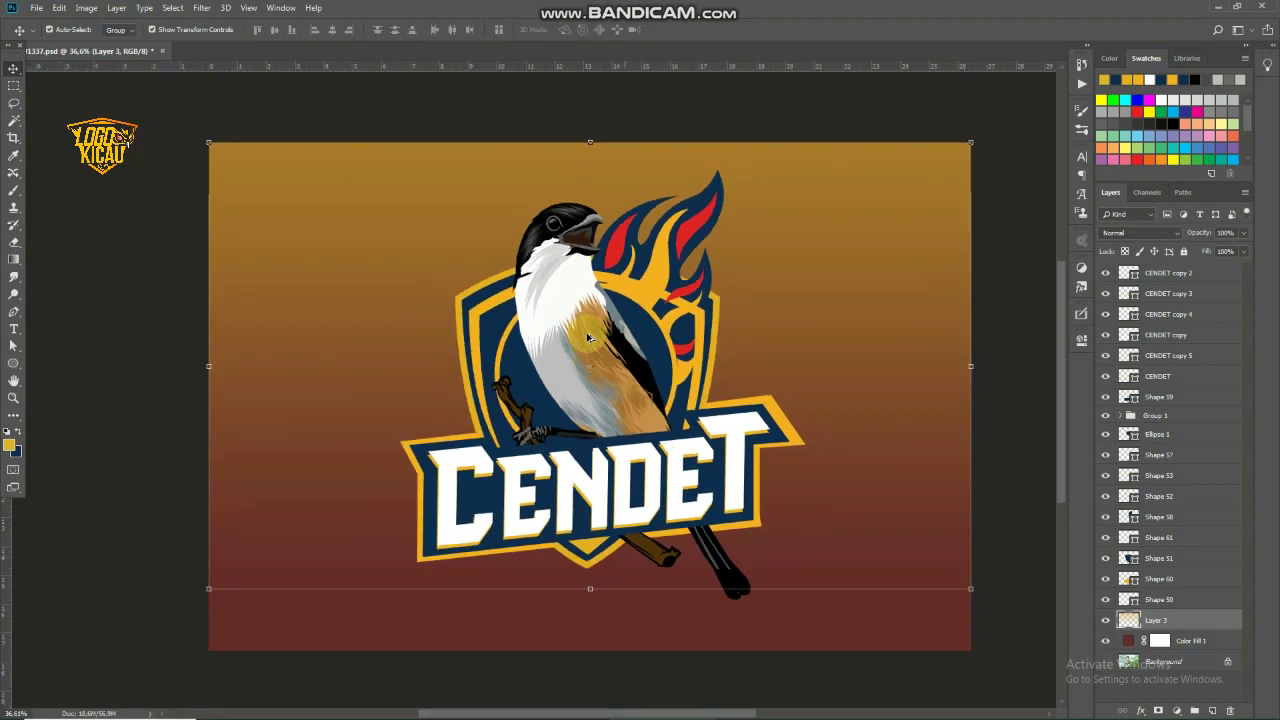
{"action": "left_click", "coordinate": [131, 260]}
{"action": "left_click_drag", "start_coordinate": [560, 380], "coordinate": [535, 380]}
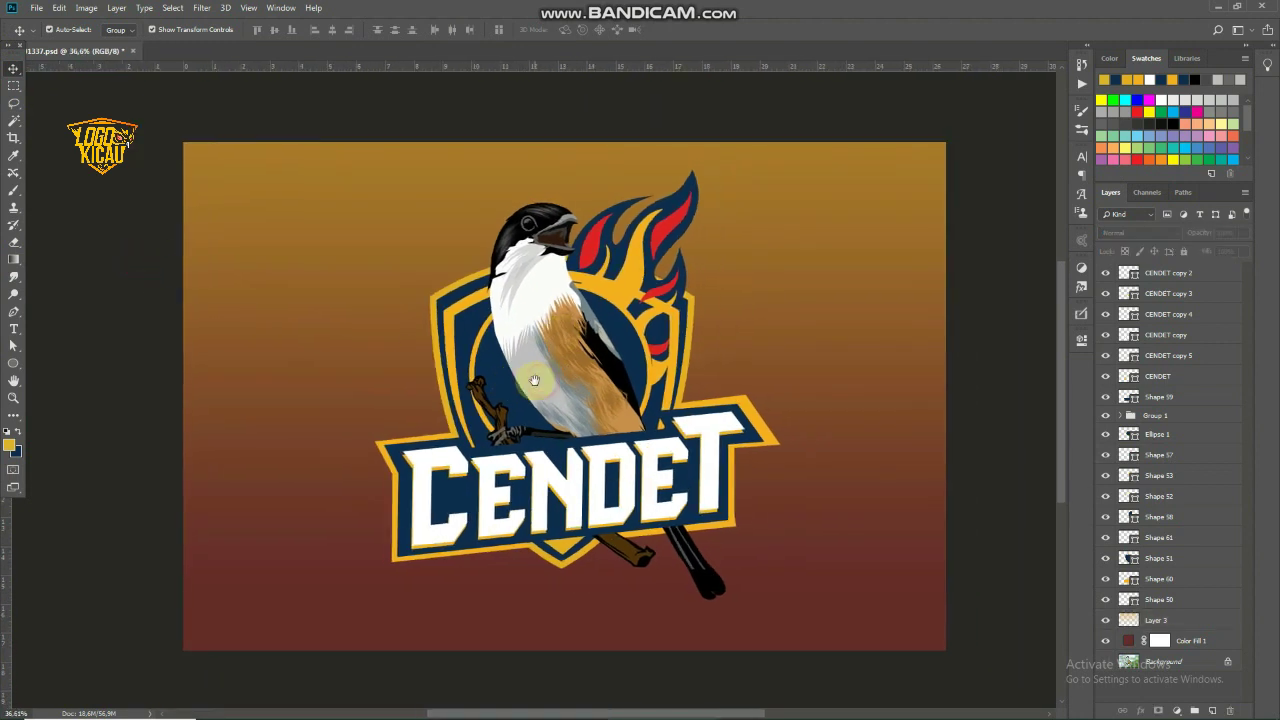